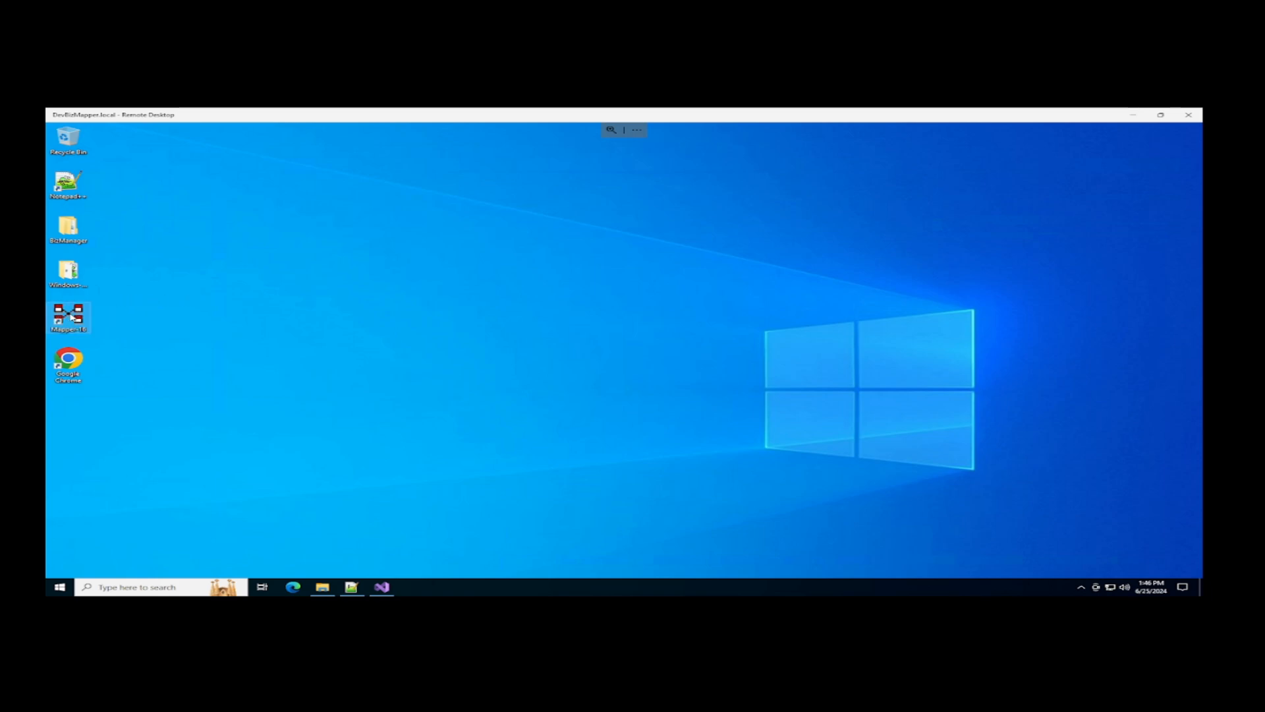
# Set the Mapper-16 desktop shortcut's compatibility to always run the program as an administrator
pyautogui.rightClick(72, 317)
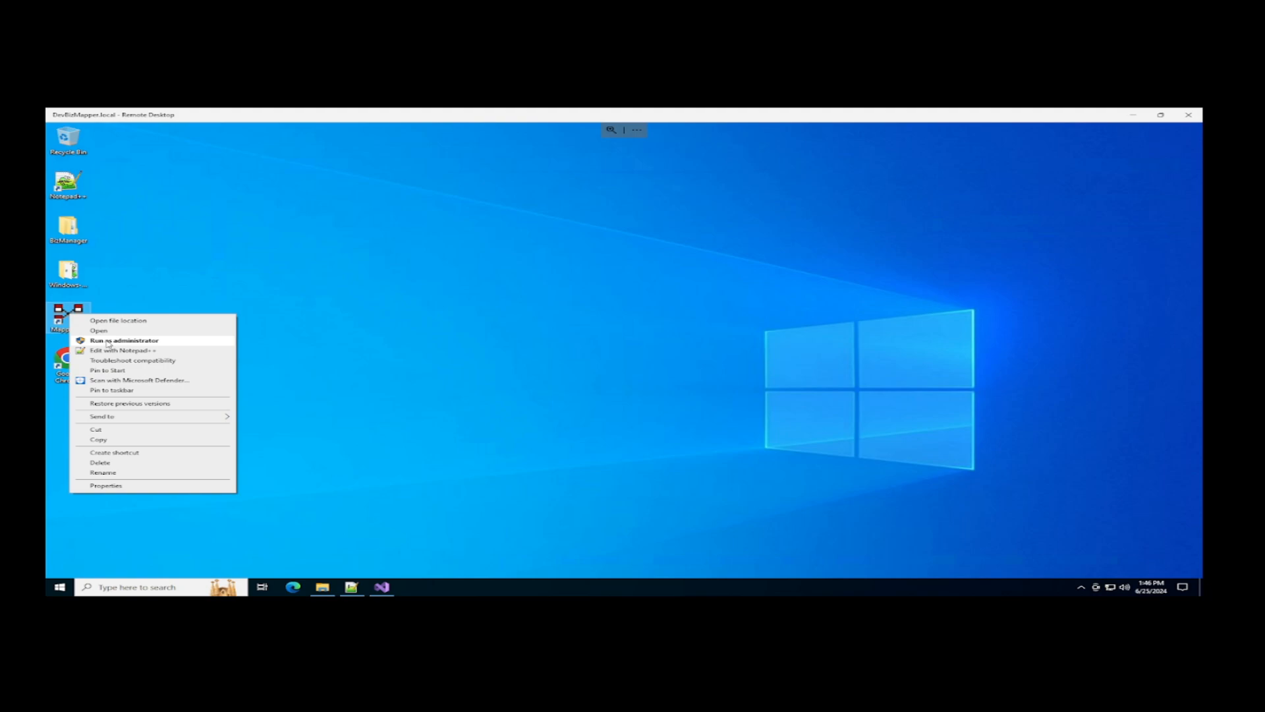
pyautogui.click(109, 486)
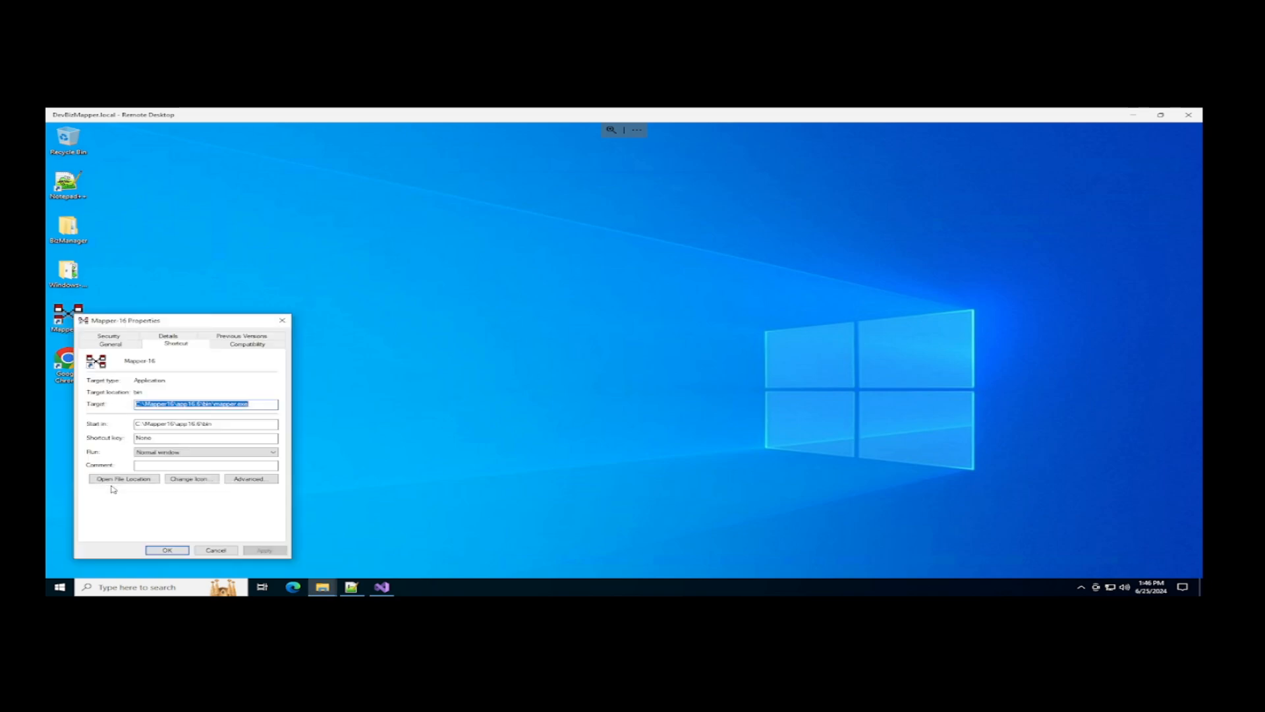
pyautogui.click(247, 344)
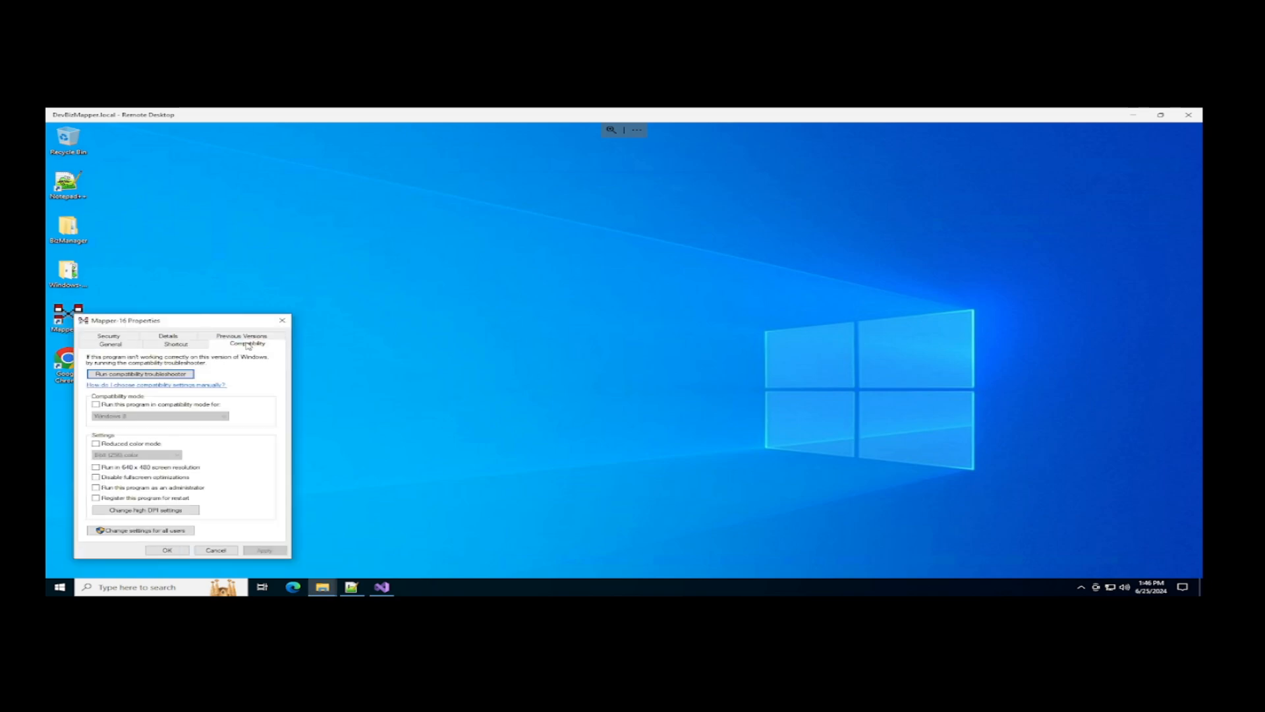
pyautogui.click(97, 488)
pyautogui.click(264, 550)
pyautogui.click(172, 551)
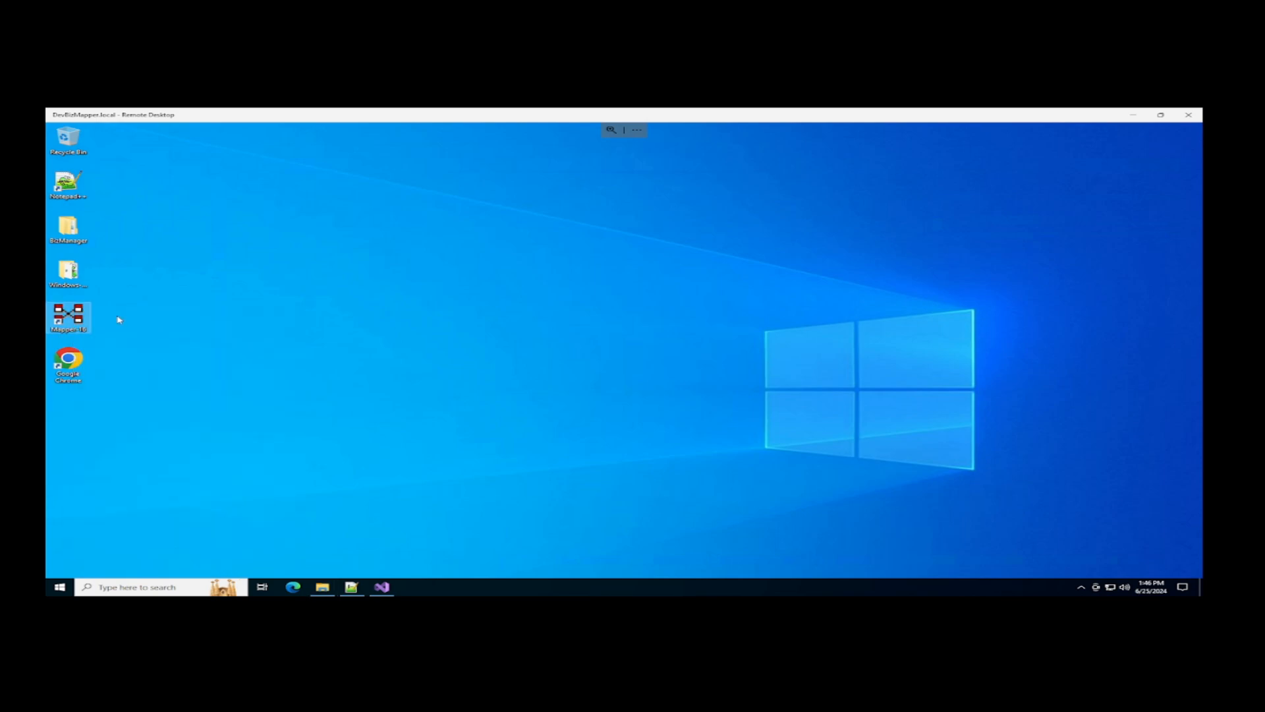
# Launch Mapper-16 with permission to make changes to the device, and open the PO_8504010-ZHJSON map
pyautogui.doubleClick(72, 319)
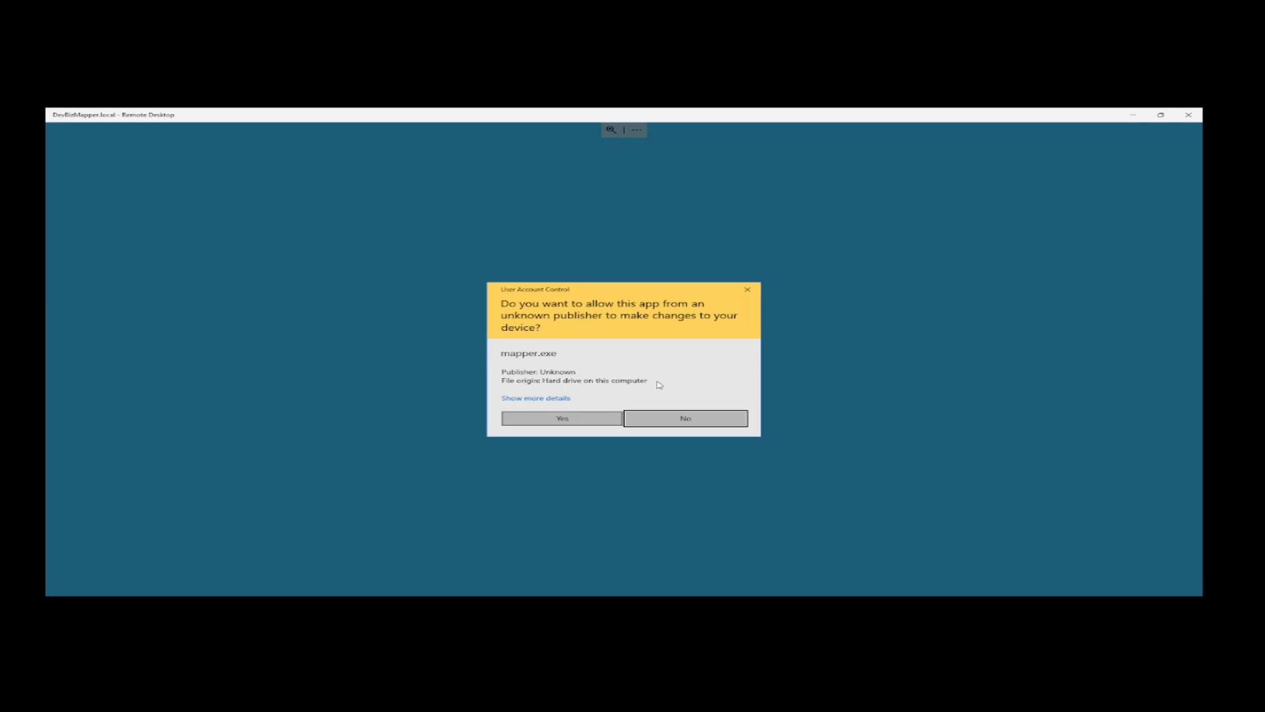
pyautogui.click(578, 423)
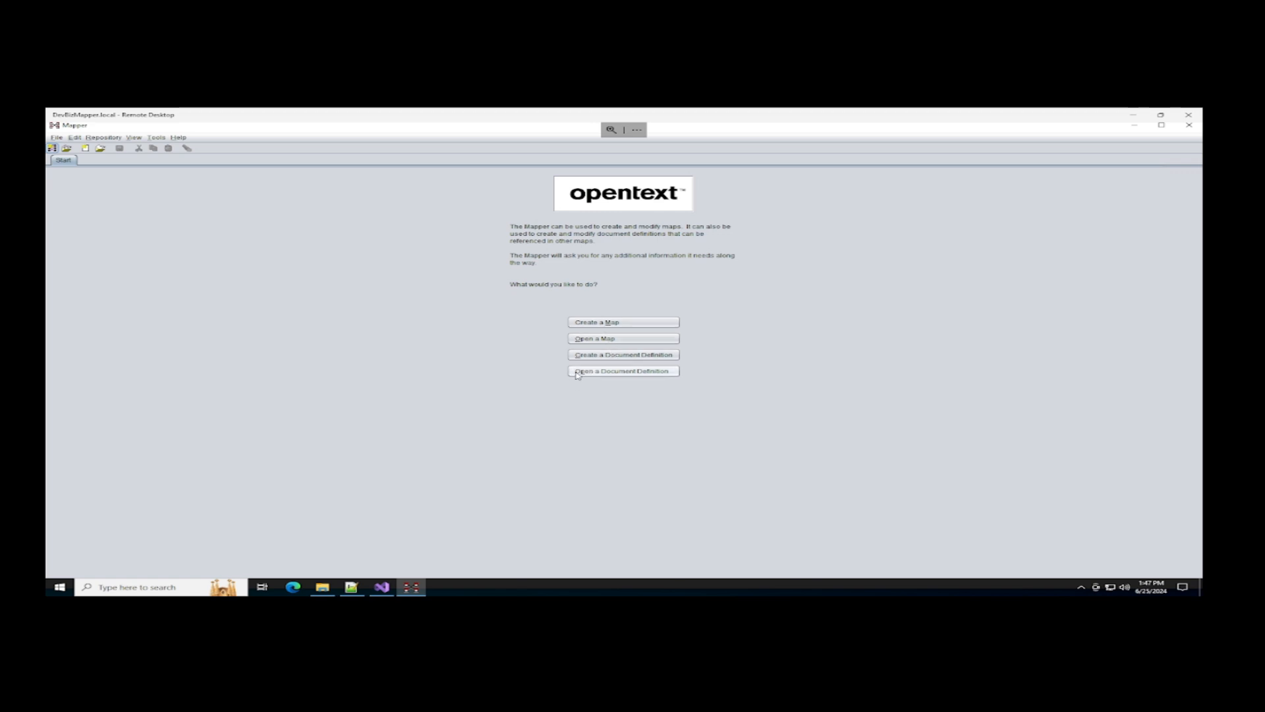
pyautogui.click(594, 340)
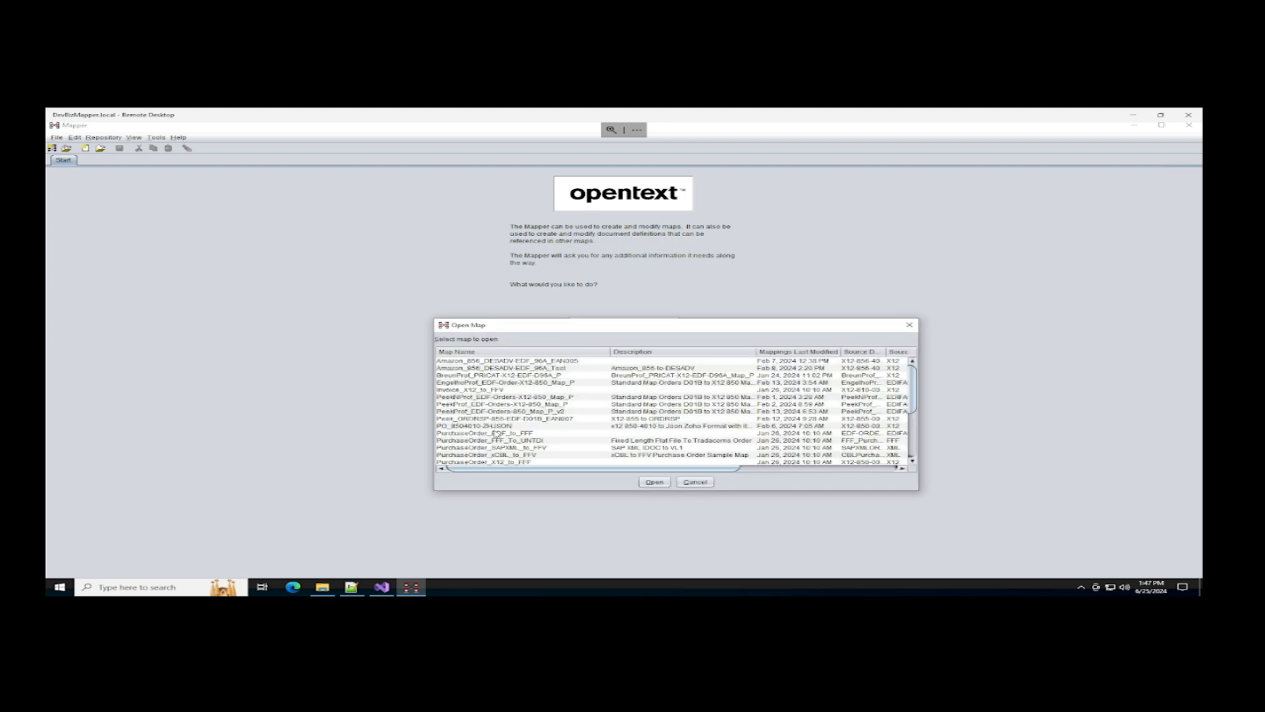
pyautogui.doubleClick(501, 427)
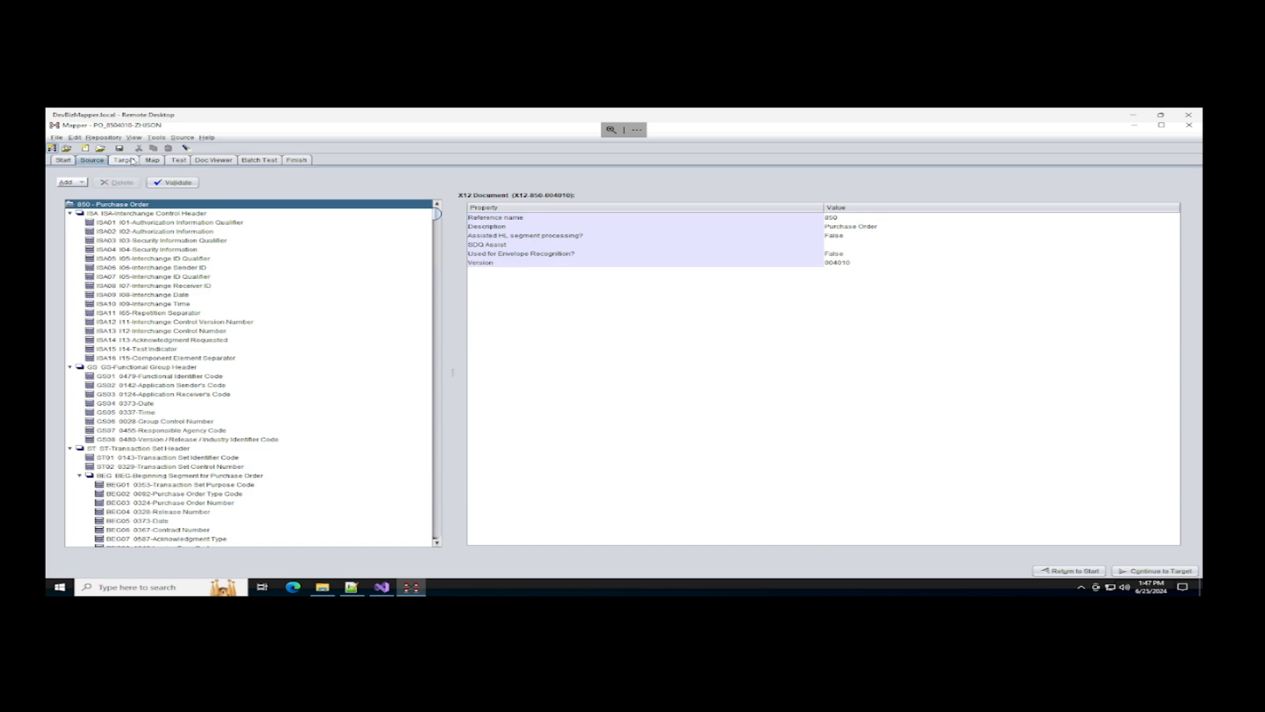
# Examine the map's X12 850 source structure with the ISA and GS segments collapsed, and its ZOHO_SO-01_JSON target structure
pyautogui.click(64, 161)
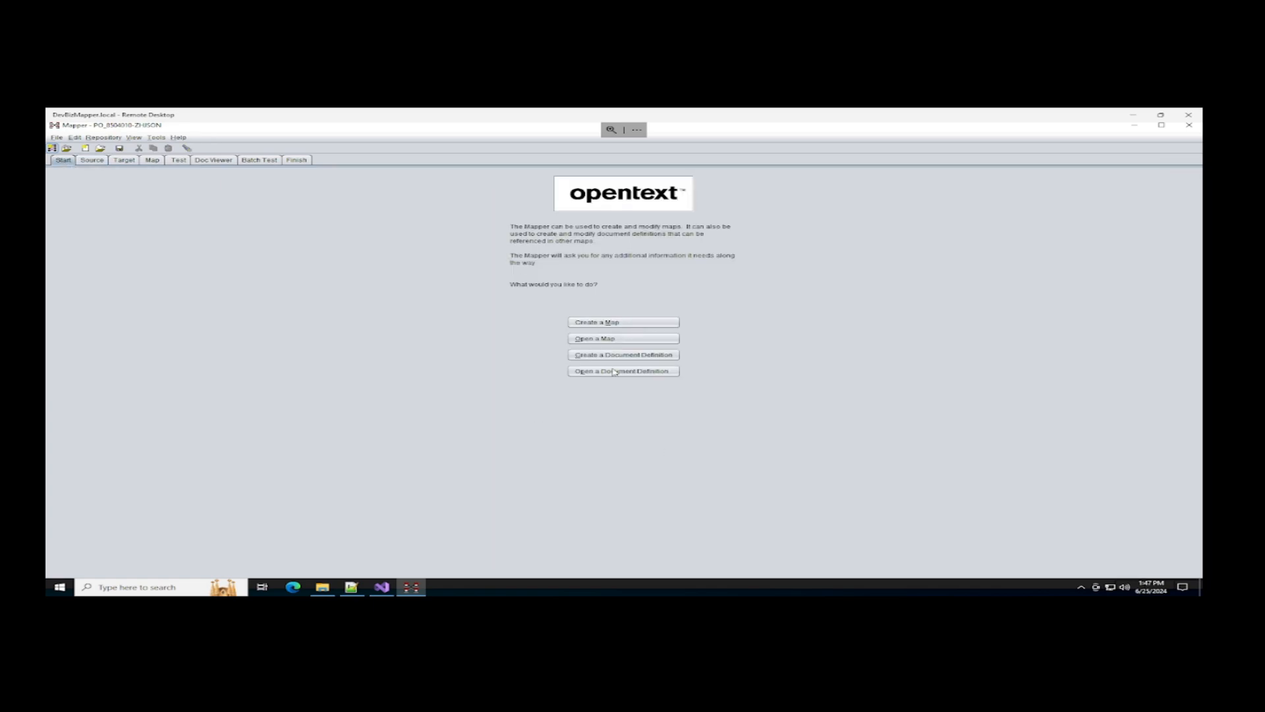
pyautogui.click(95, 162)
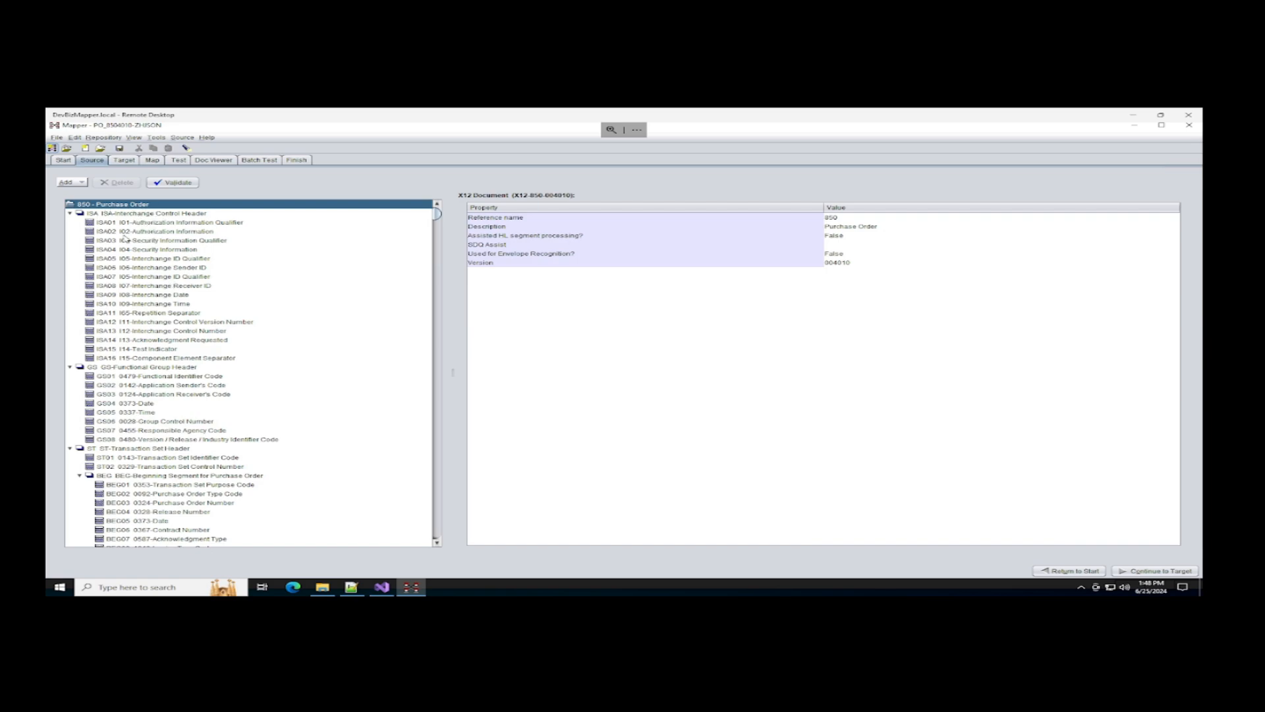
pyautogui.click(70, 214)
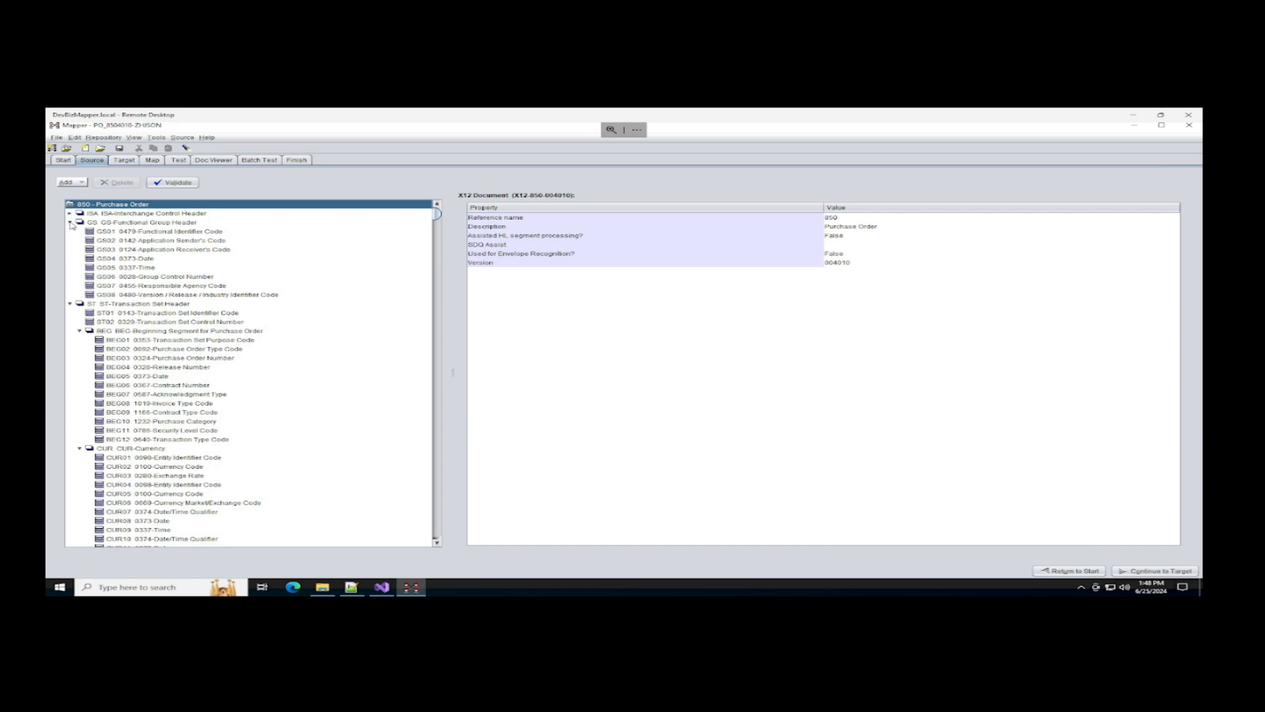
pyautogui.click(70, 222)
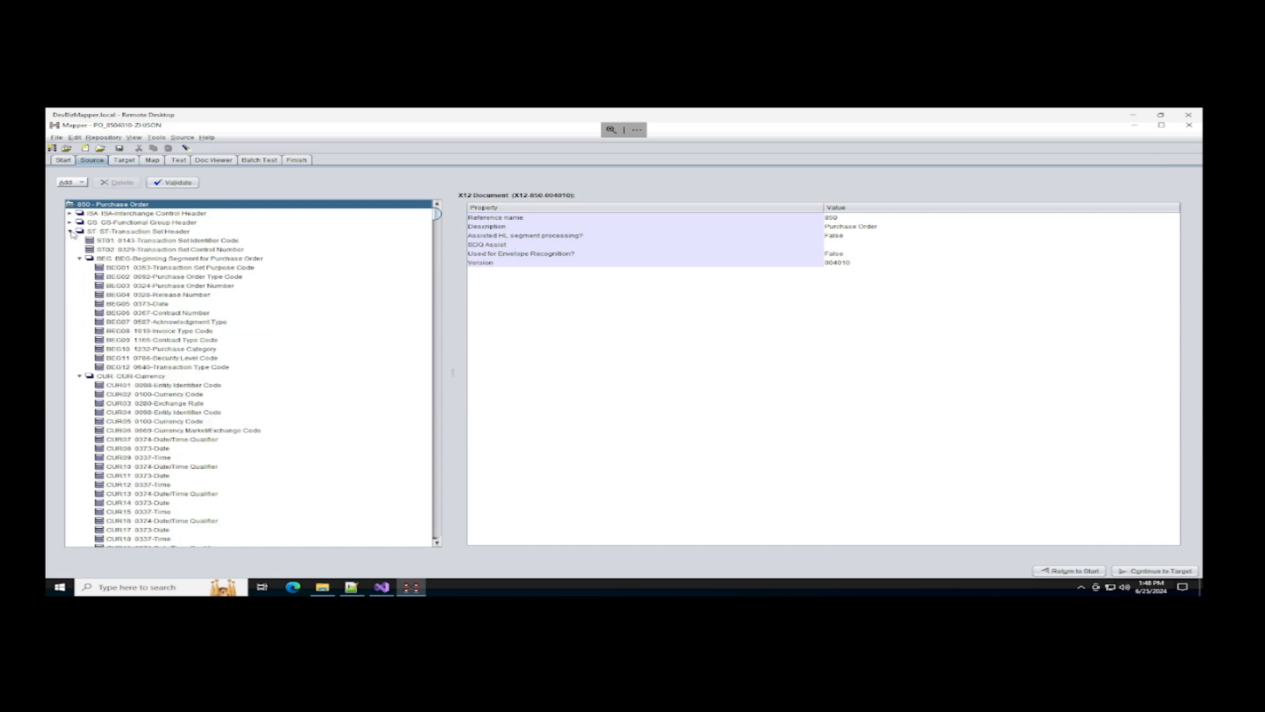
pyautogui.click(71, 232)
pyautogui.click(70, 232)
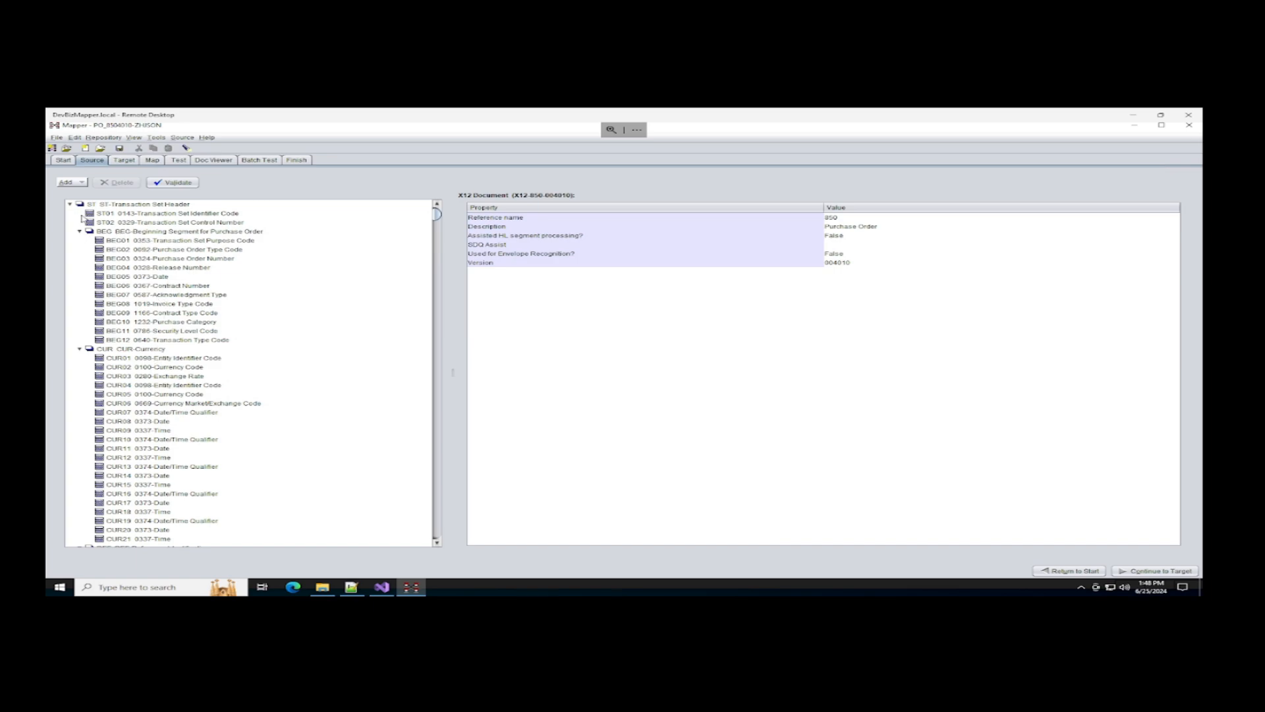
pyautogui.scroll(1, 162, 238)
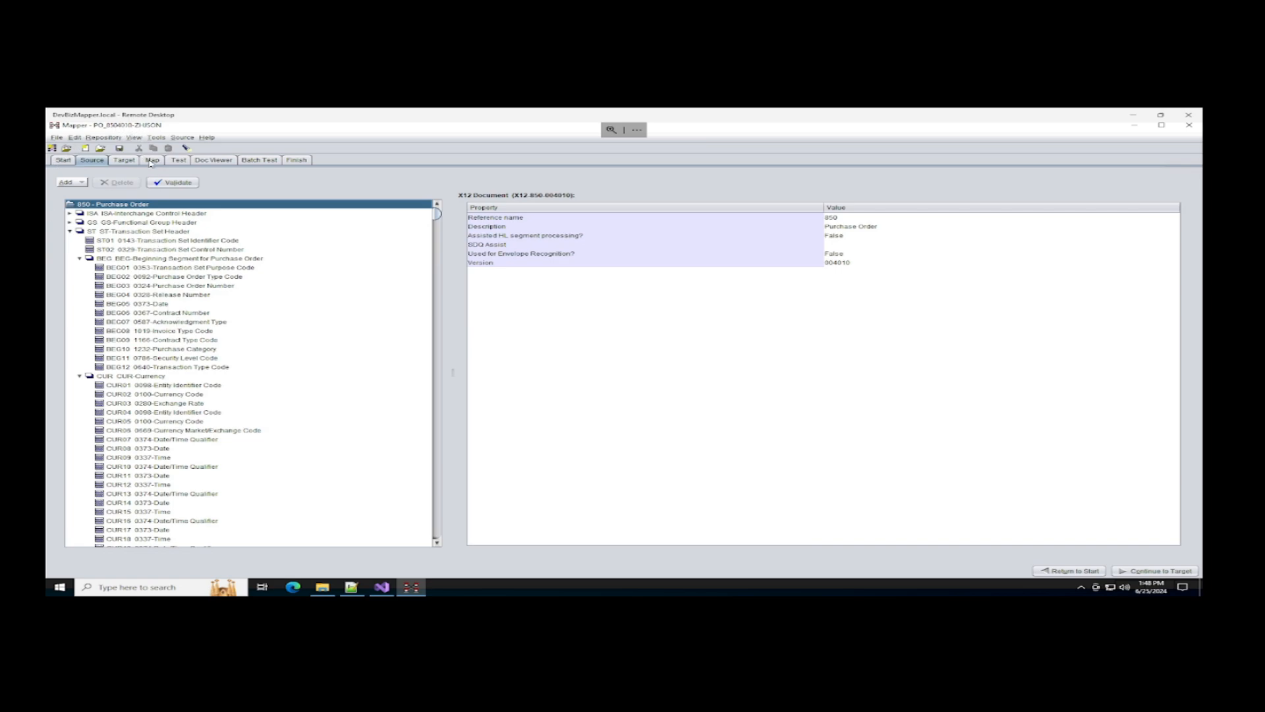
pyautogui.click(124, 161)
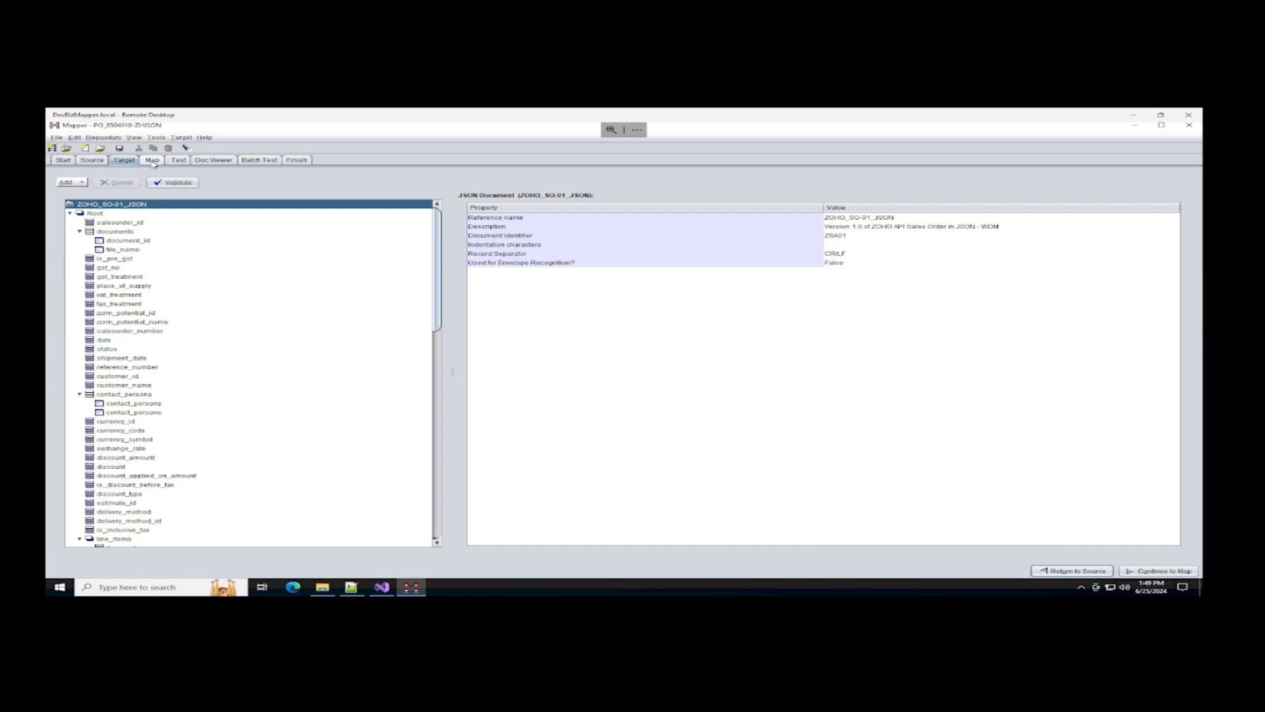
# Widen the linking area between source and target, and map BEG08 Invoice Type Code to the target's tax_treatment field
pyautogui.click(153, 161)
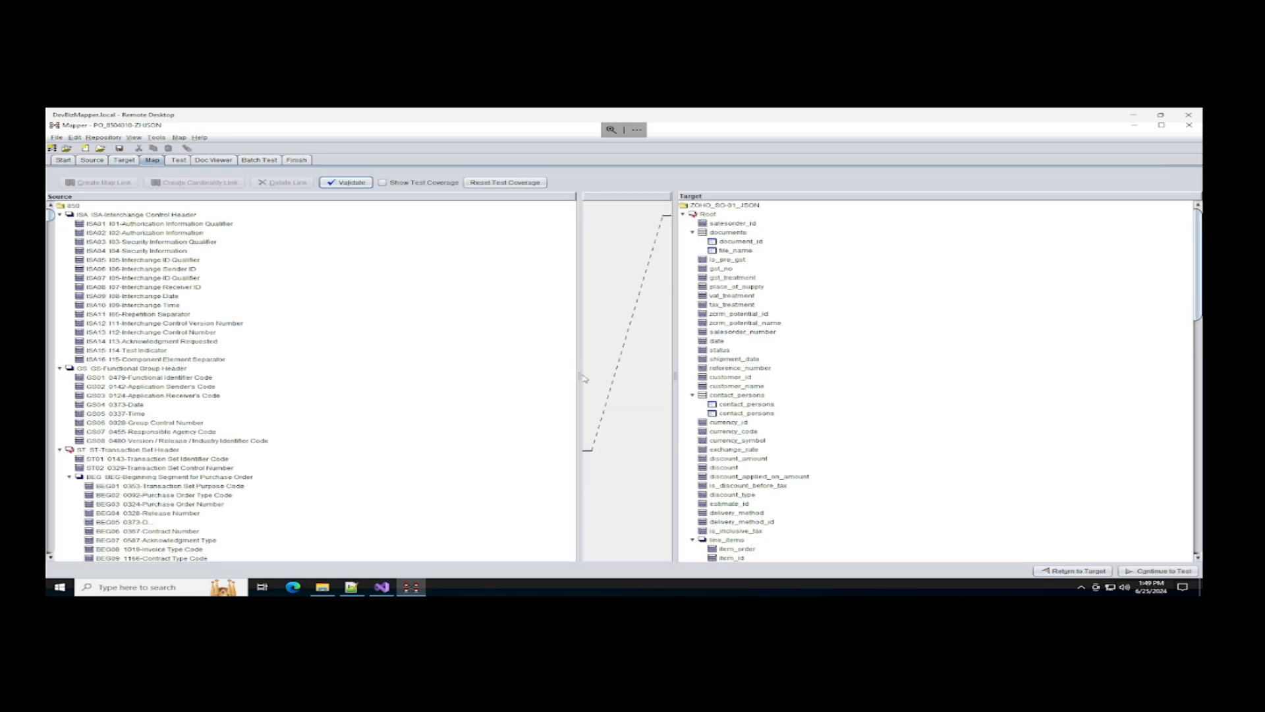
pyautogui.moveTo(572, 377); pyautogui.dragTo(459, 378)
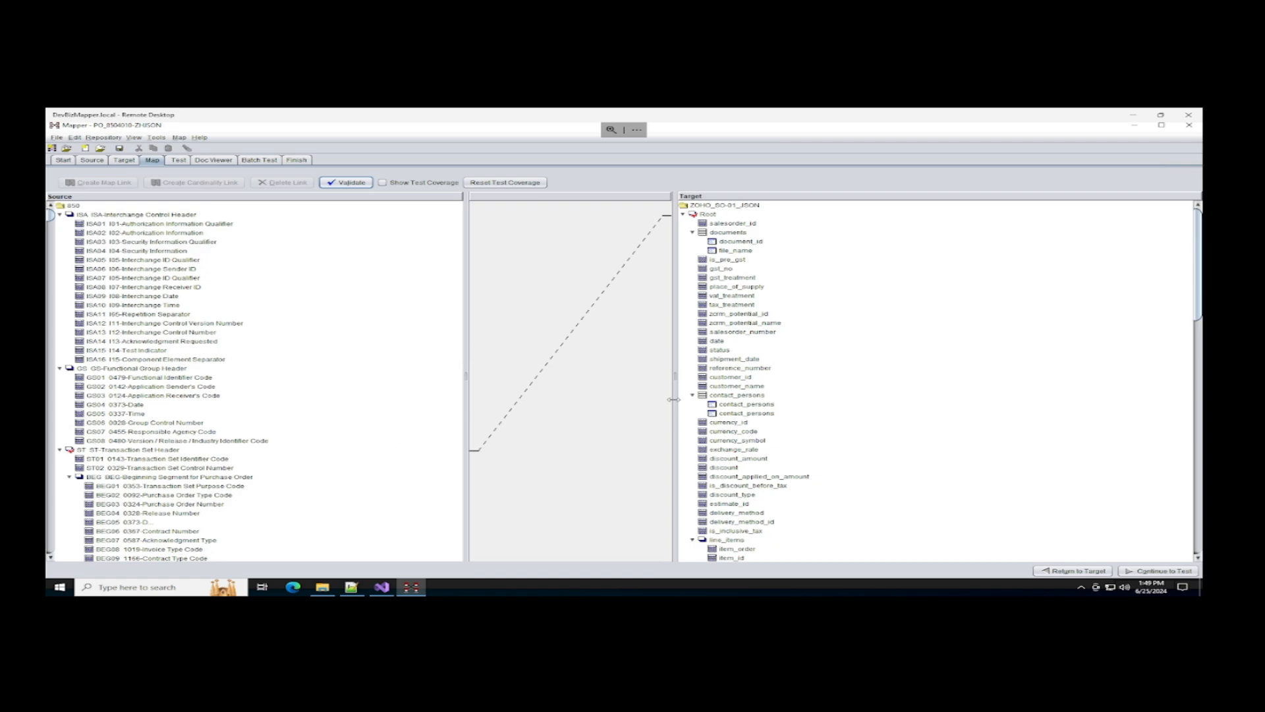
pyautogui.scroll(-3, 435, 421)
pyautogui.scroll(-6, 435, 419)
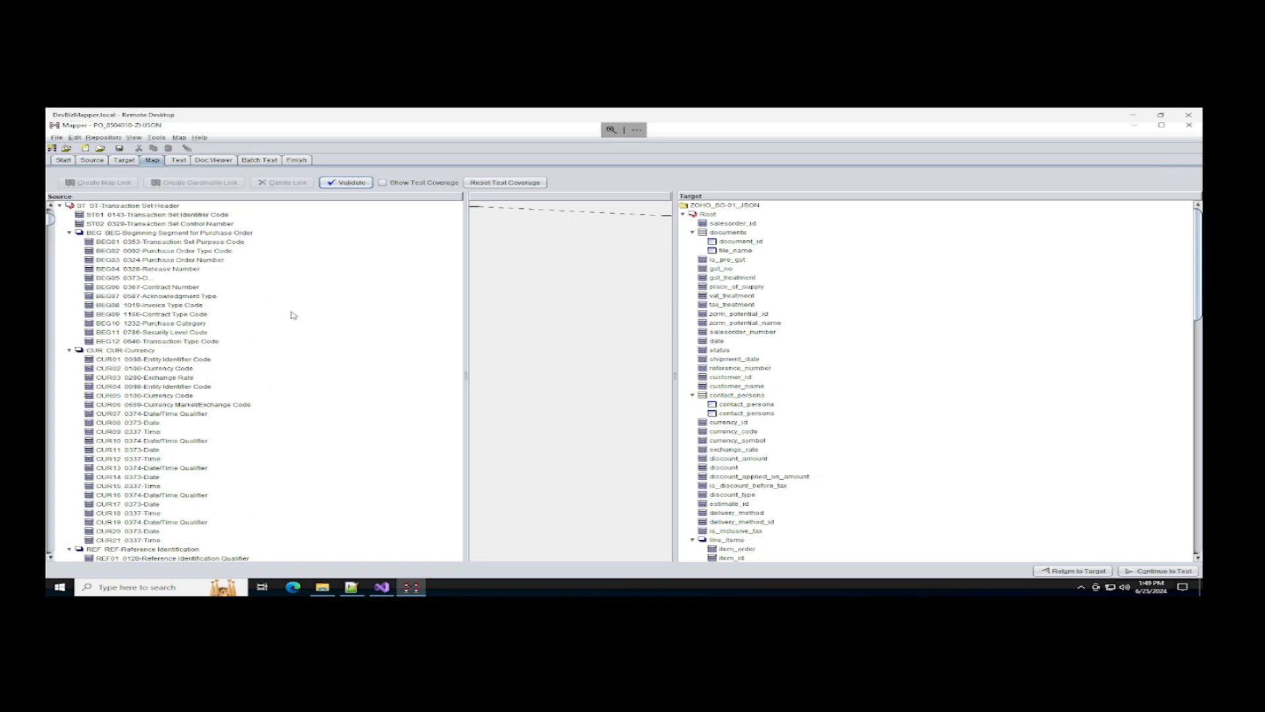
pyautogui.moveTo(185, 306); pyautogui.dragTo(732, 308)
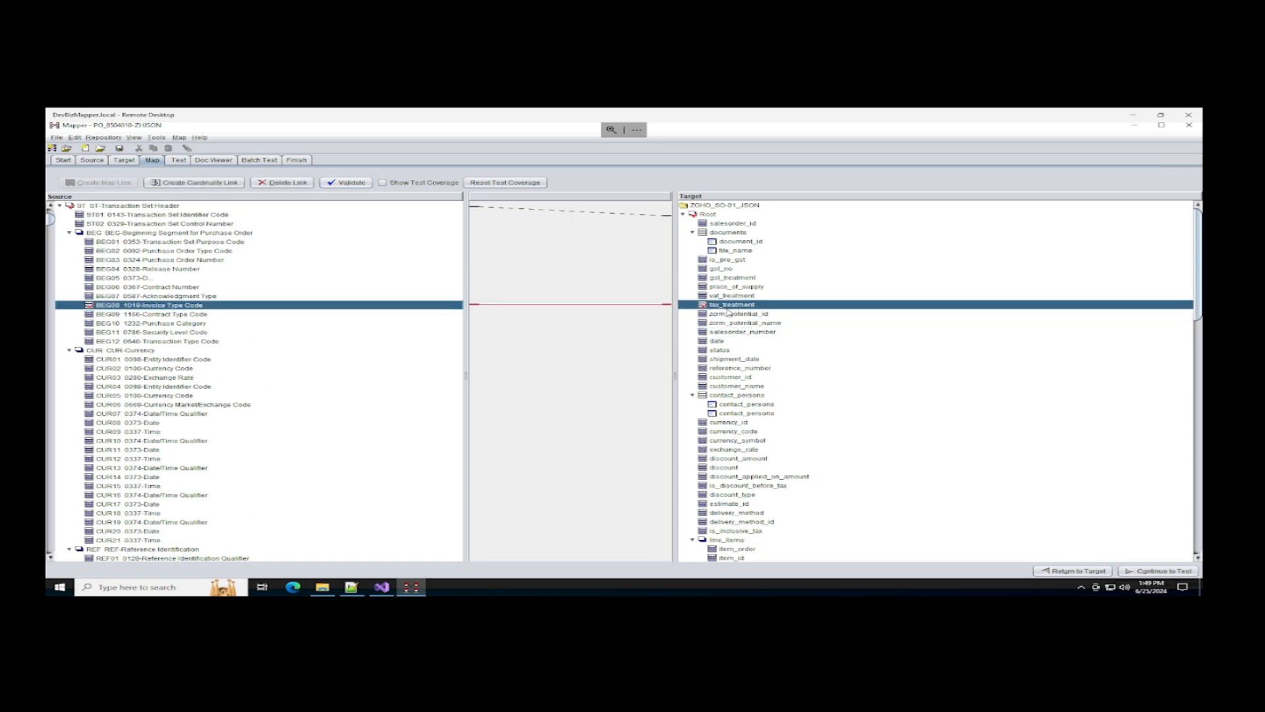
pyautogui.scroll(1, 271, 247)
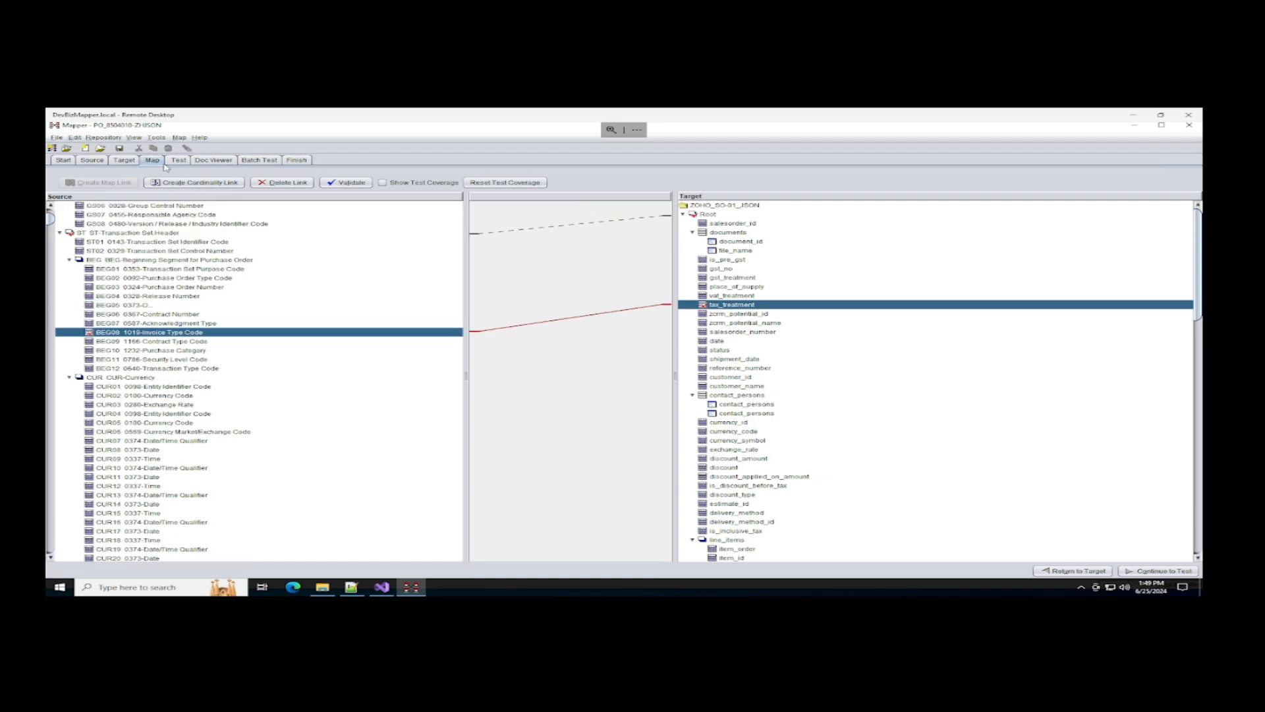
# Examine the map's single-file test, document viewer, batch test and final promotion pages
pyautogui.click(175, 162)
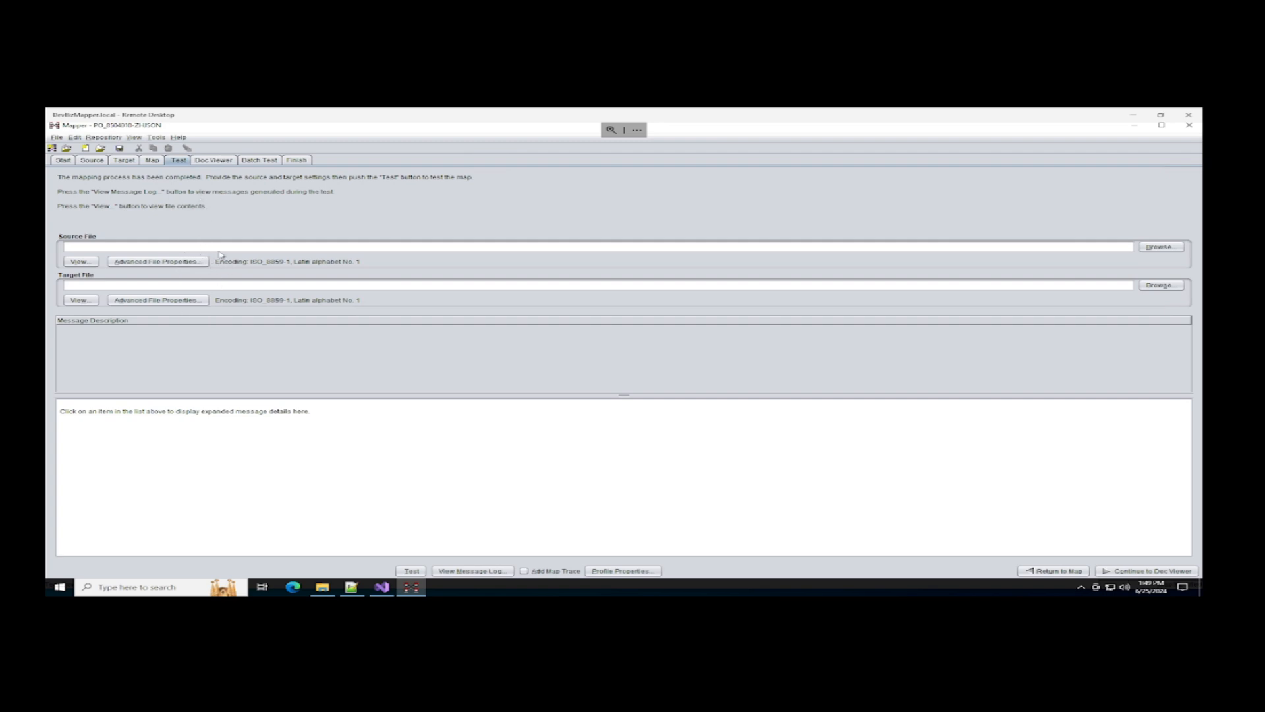
pyautogui.click(213, 160)
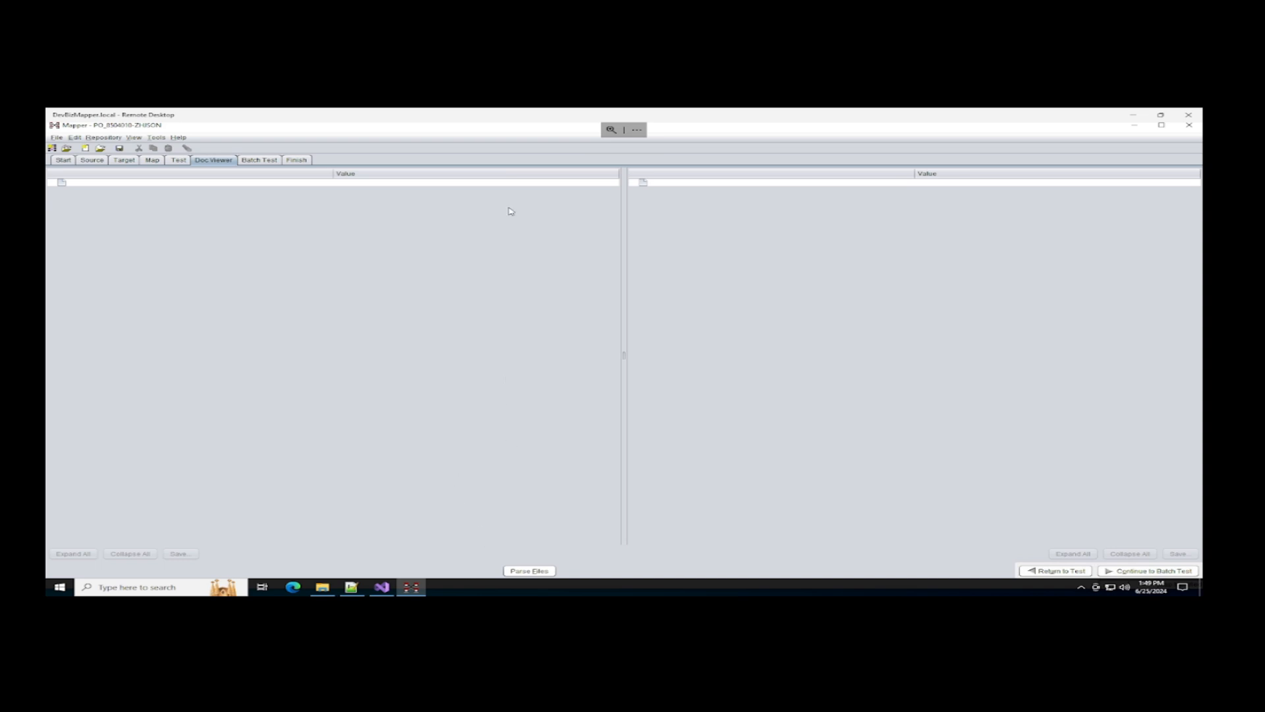
pyautogui.click(179, 160)
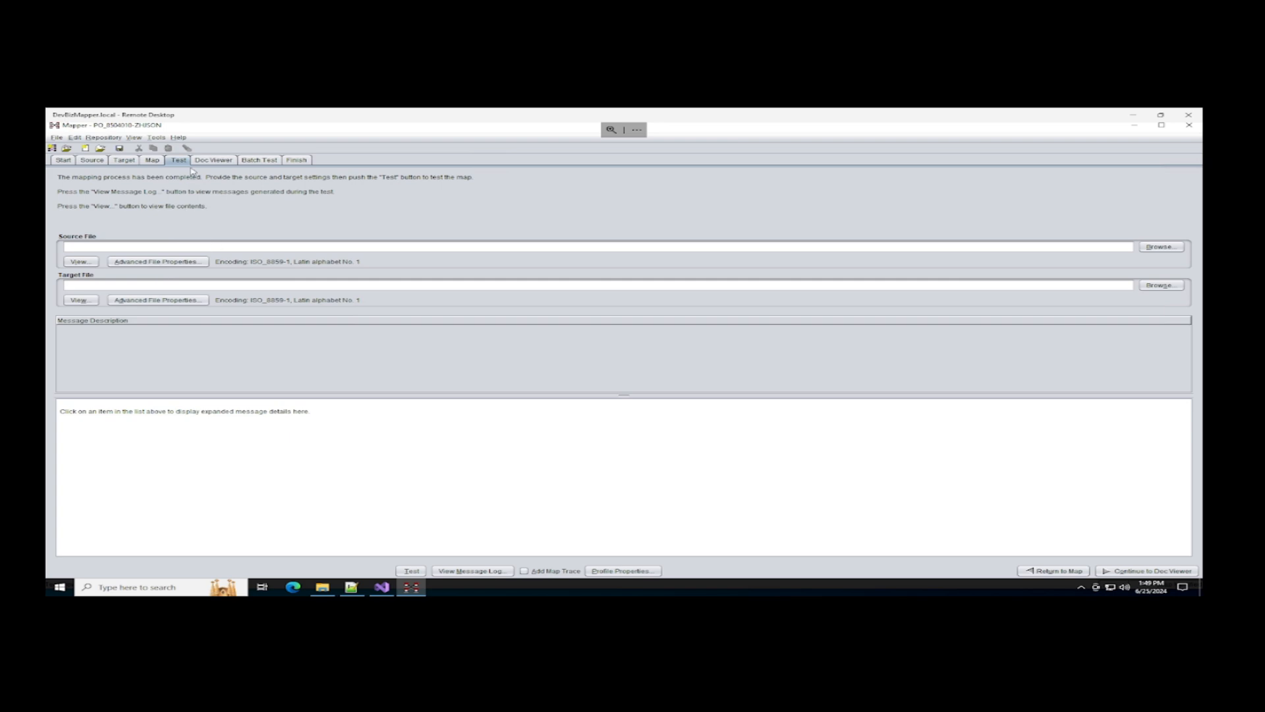
pyautogui.click(214, 159)
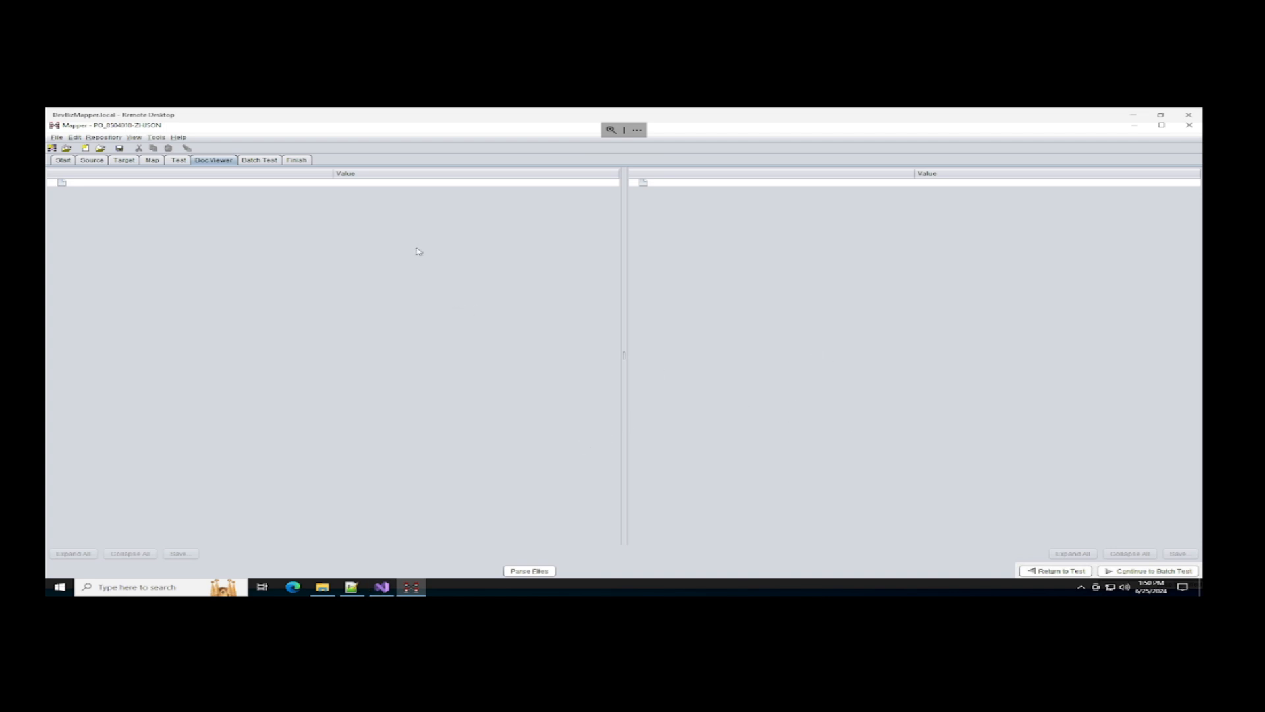
pyautogui.click(261, 161)
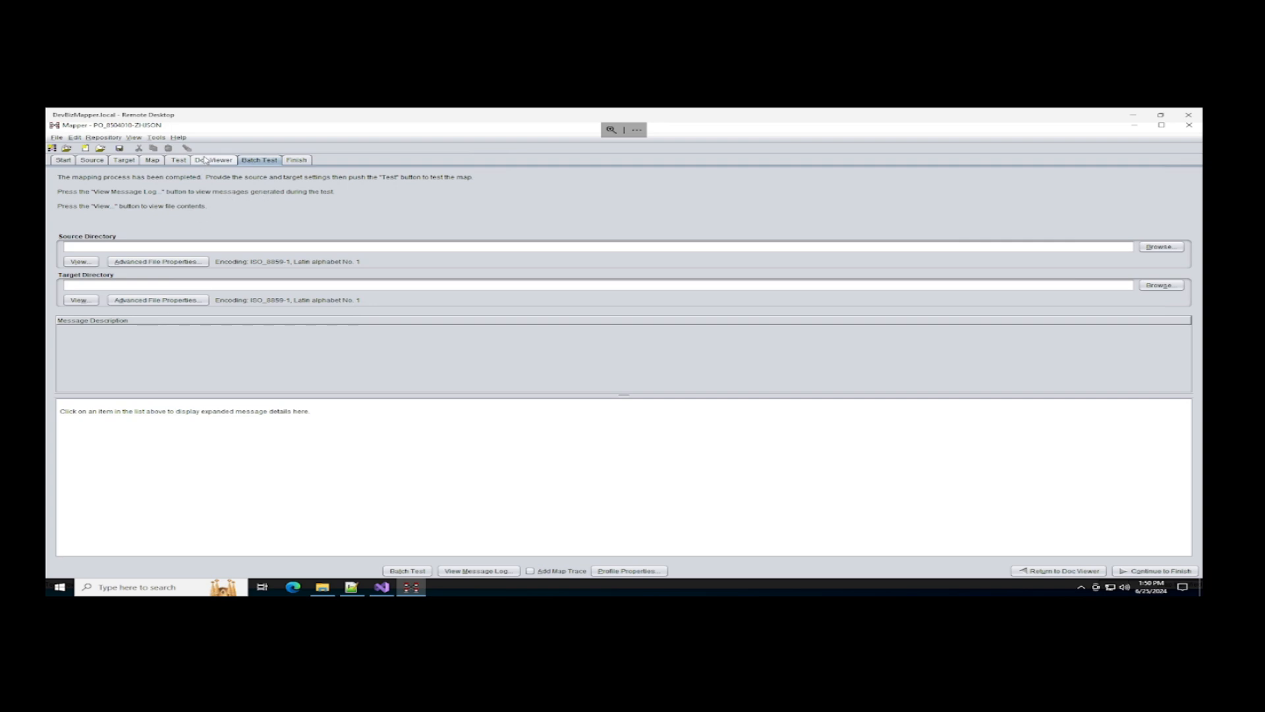
pyautogui.click(298, 161)
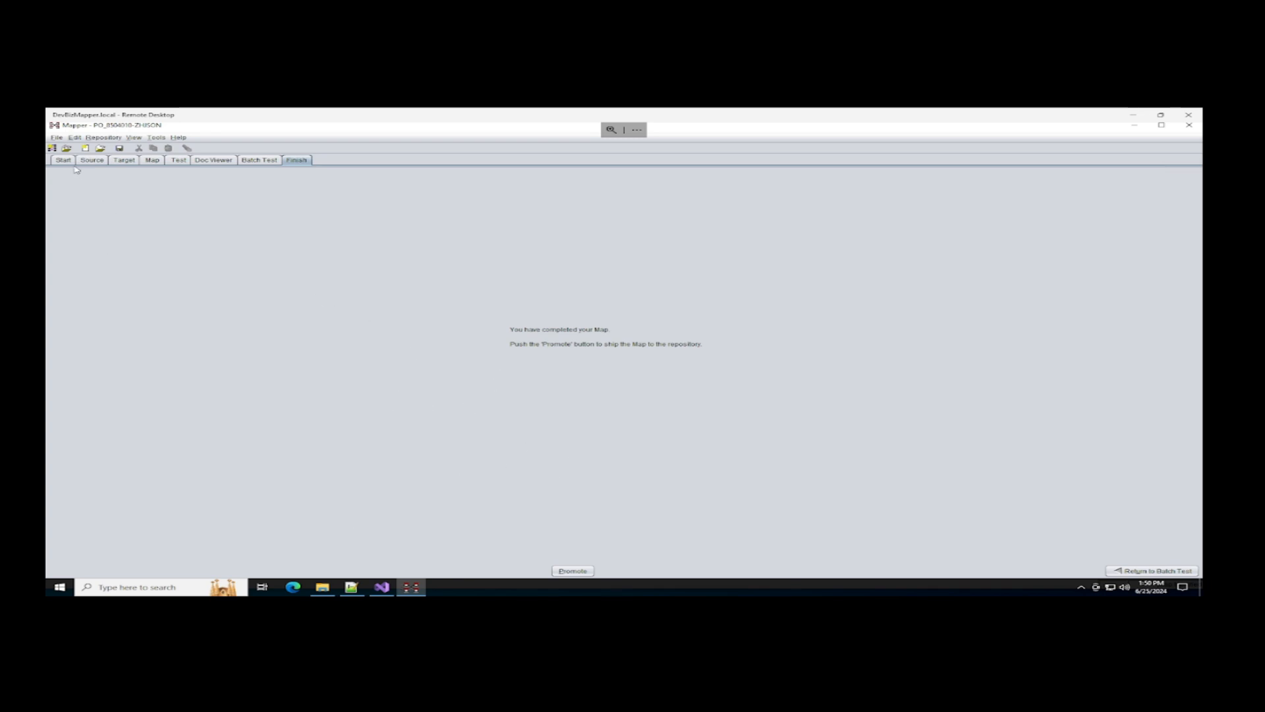
# Review the map's workflow again from source and target through mapping, test and document viewer, ending at a wider linking area
pyautogui.click(92, 160)
pyautogui.click(124, 160)
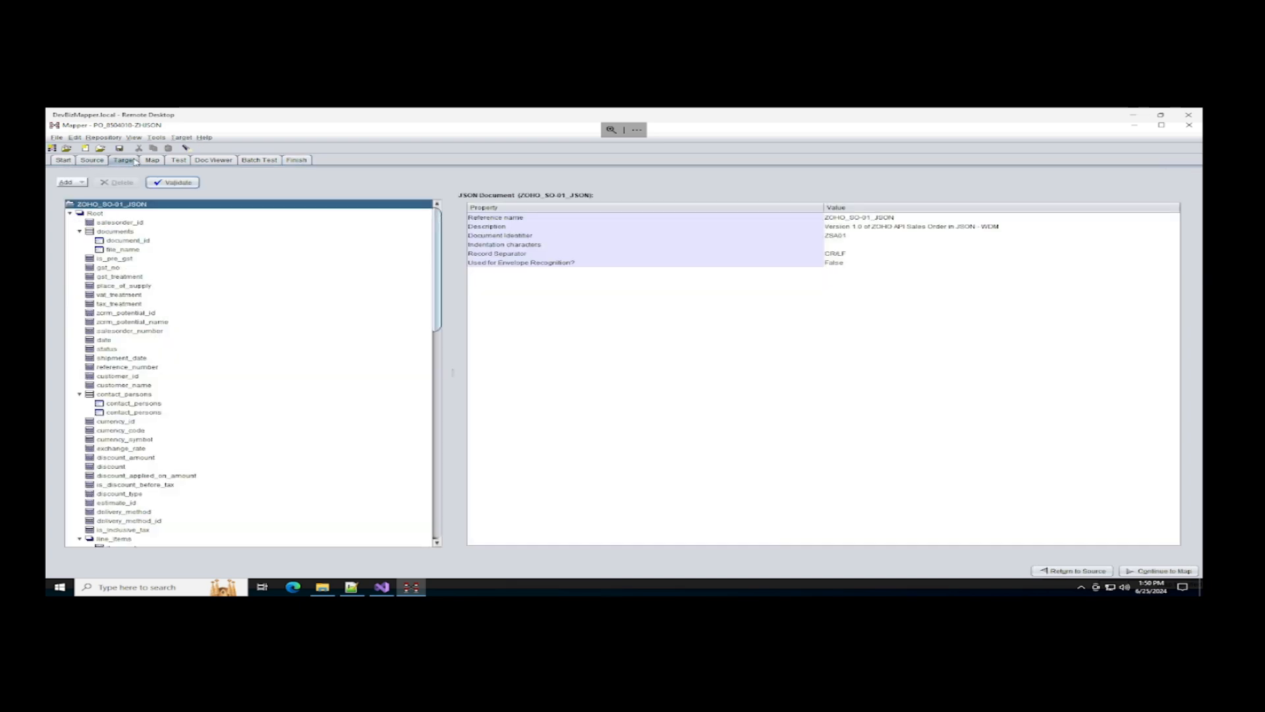
pyautogui.click(153, 161)
pyautogui.click(178, 160)
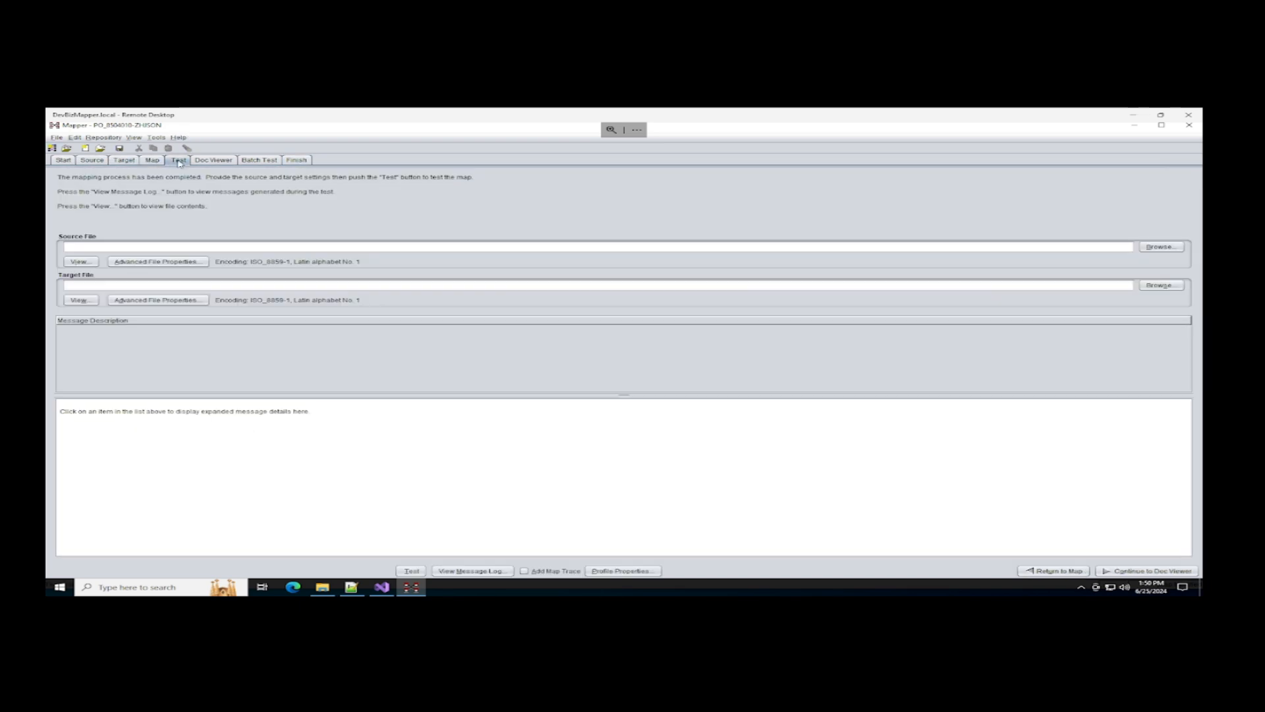
pyautogui.click(215, 162)
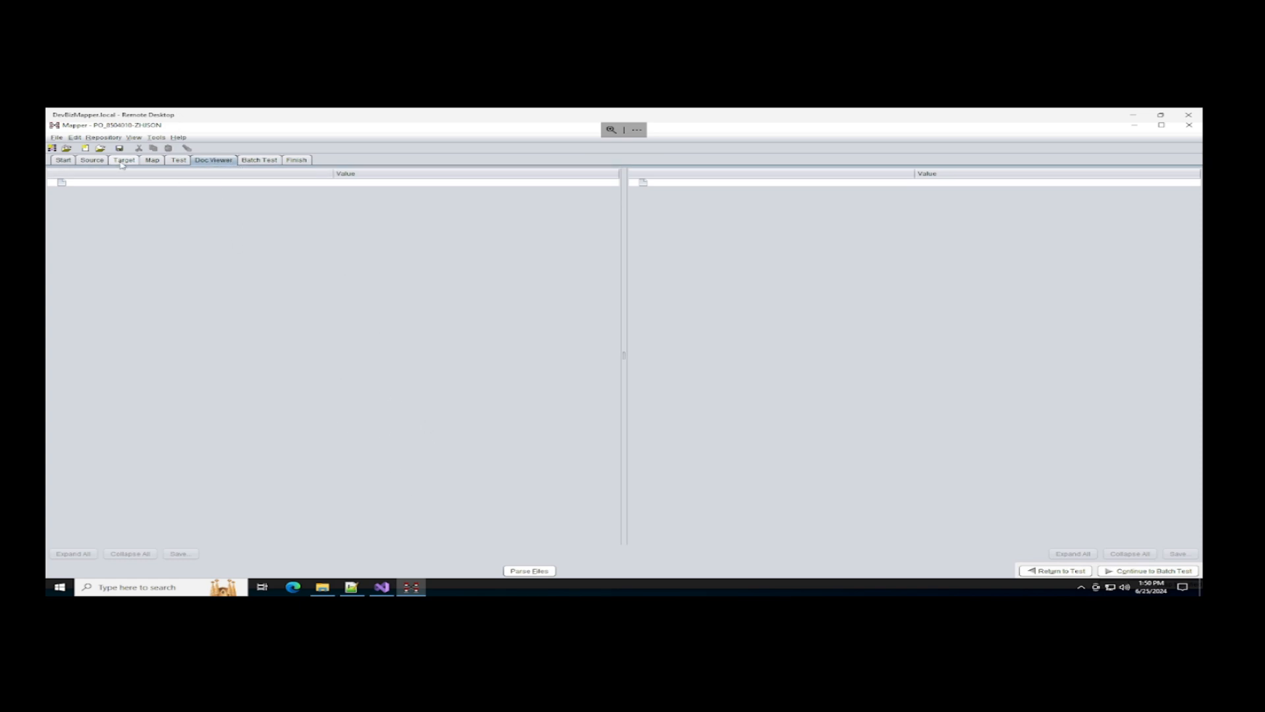
pyautogui.click(92, 160)
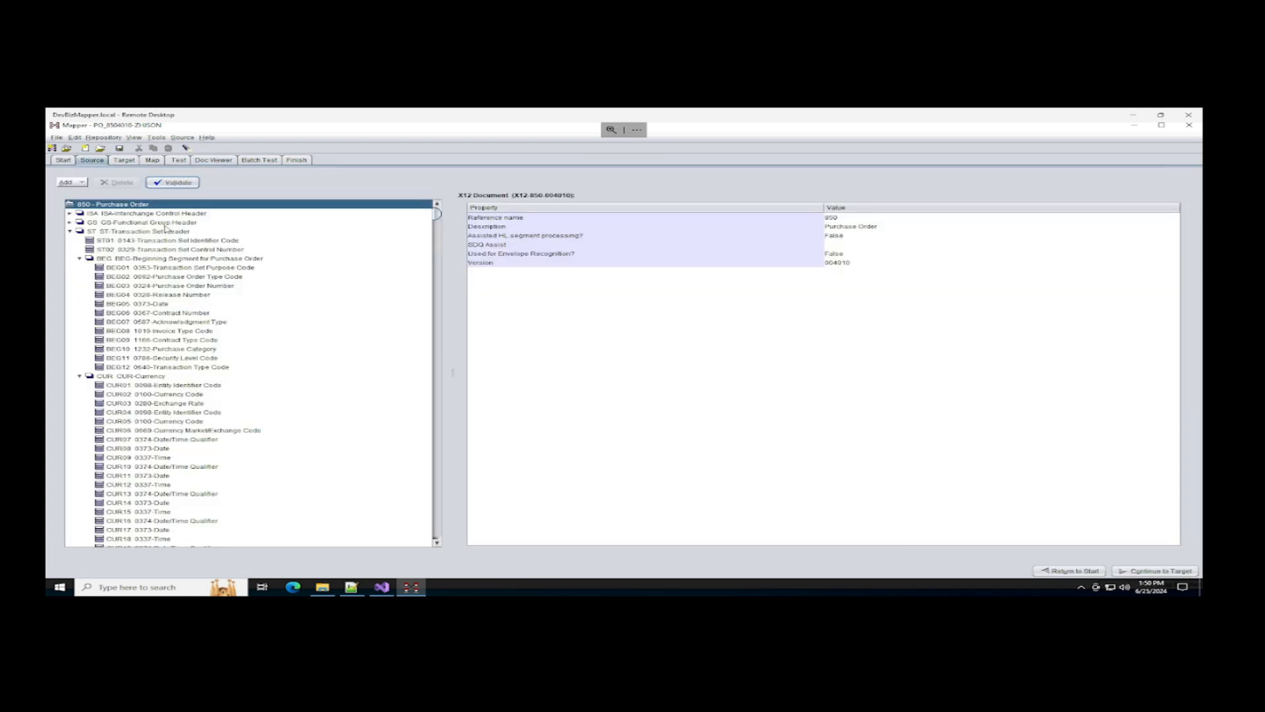
pyautogui.click(152, 160)
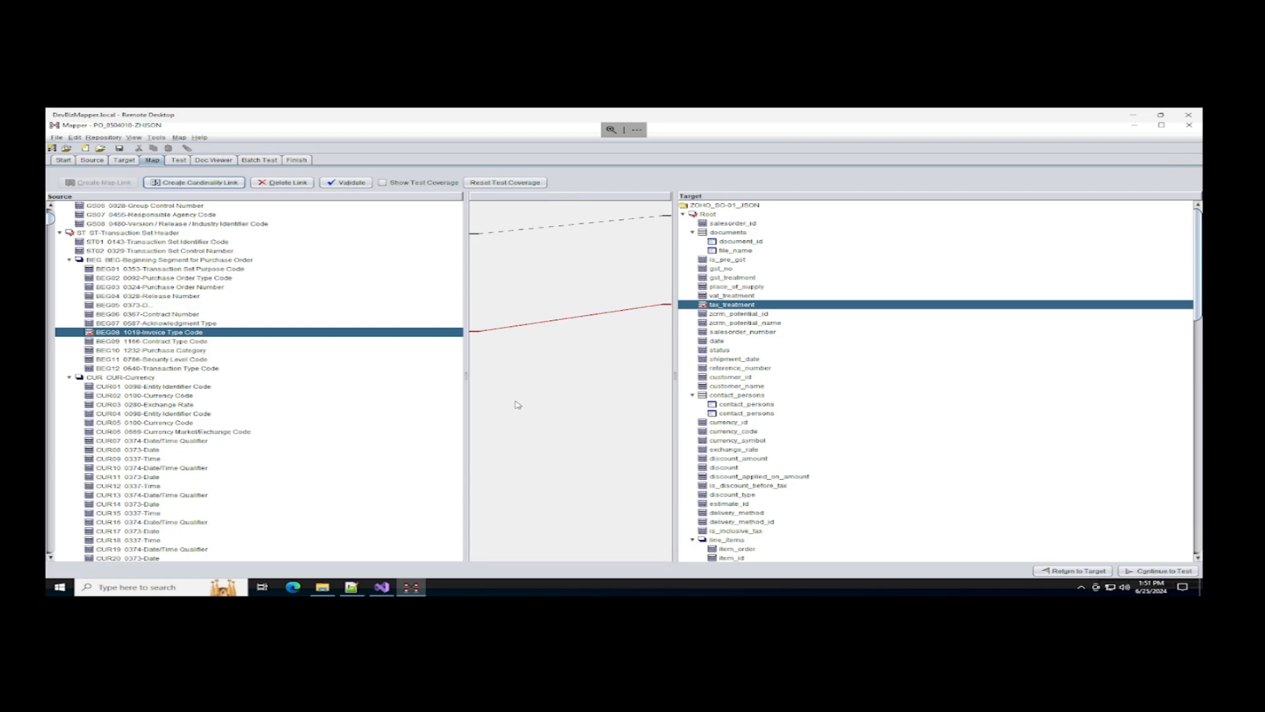
pyautogui.moveTo(466, 379); pyautogui.dragTo(400, 380)
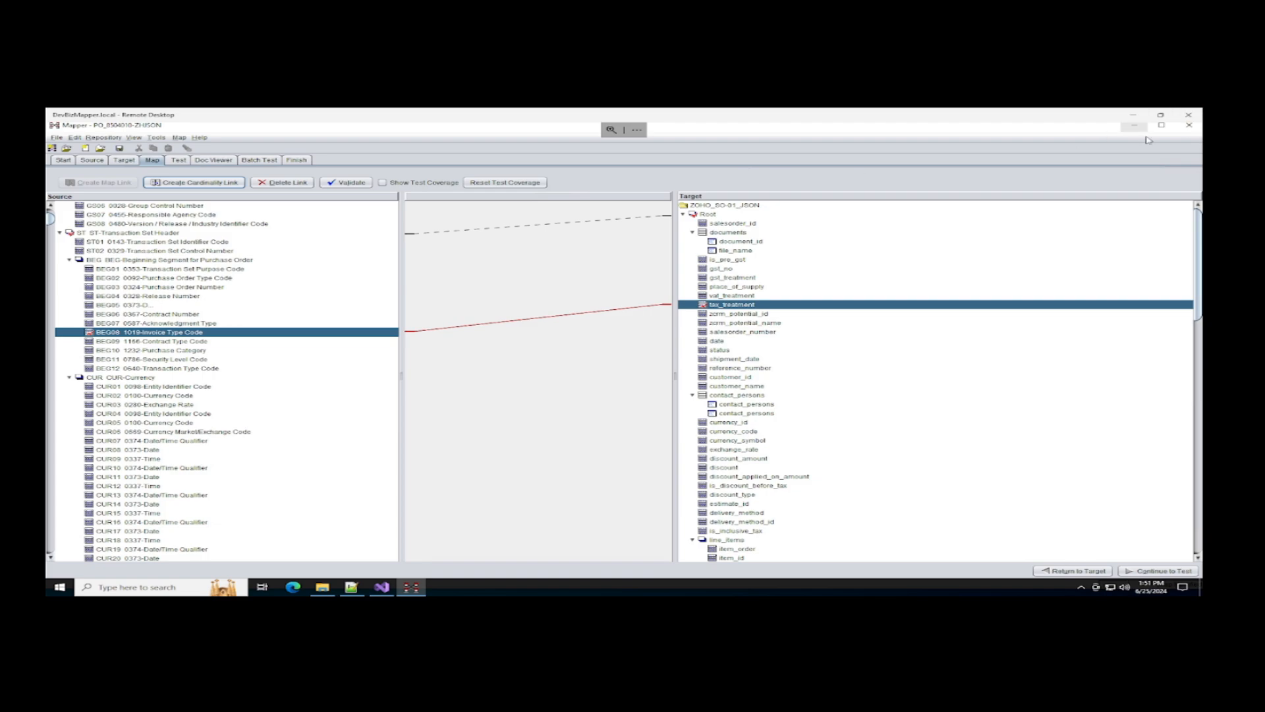
# Close the PO_8504010-ZHJSON map and save its changes
pyautogui.click(58, 138)
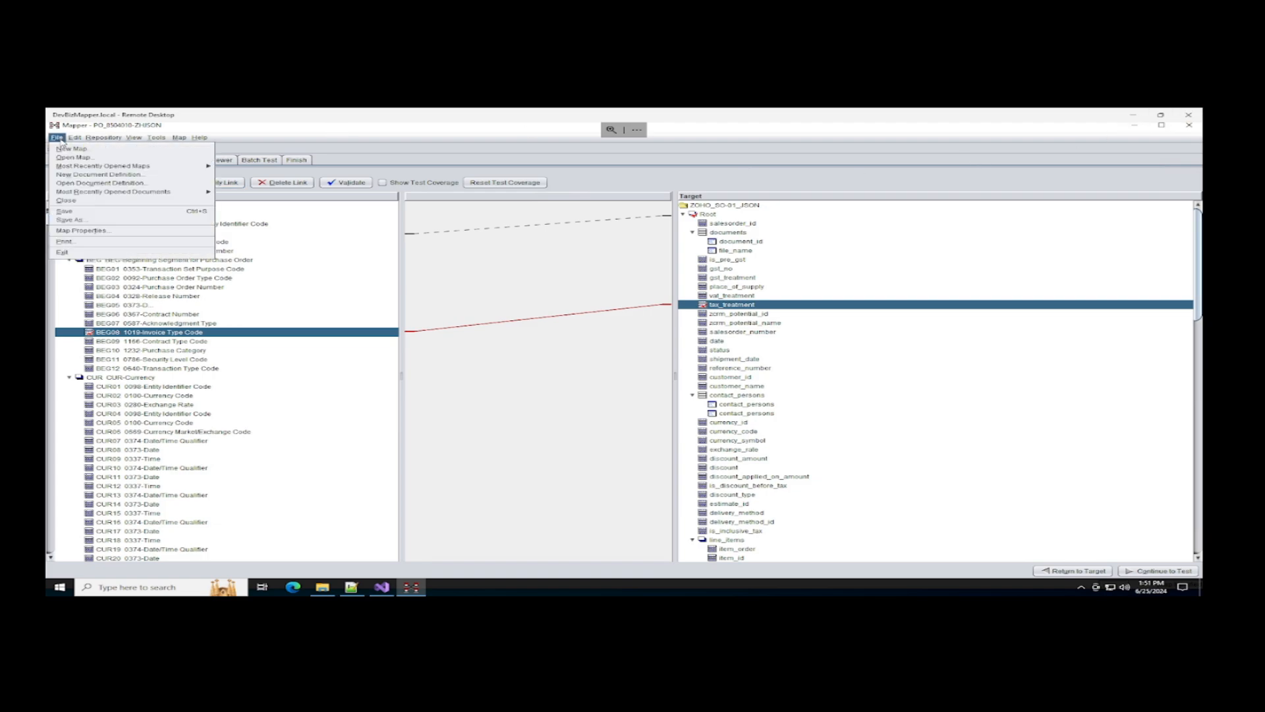
pyautogui.click(106, 201)
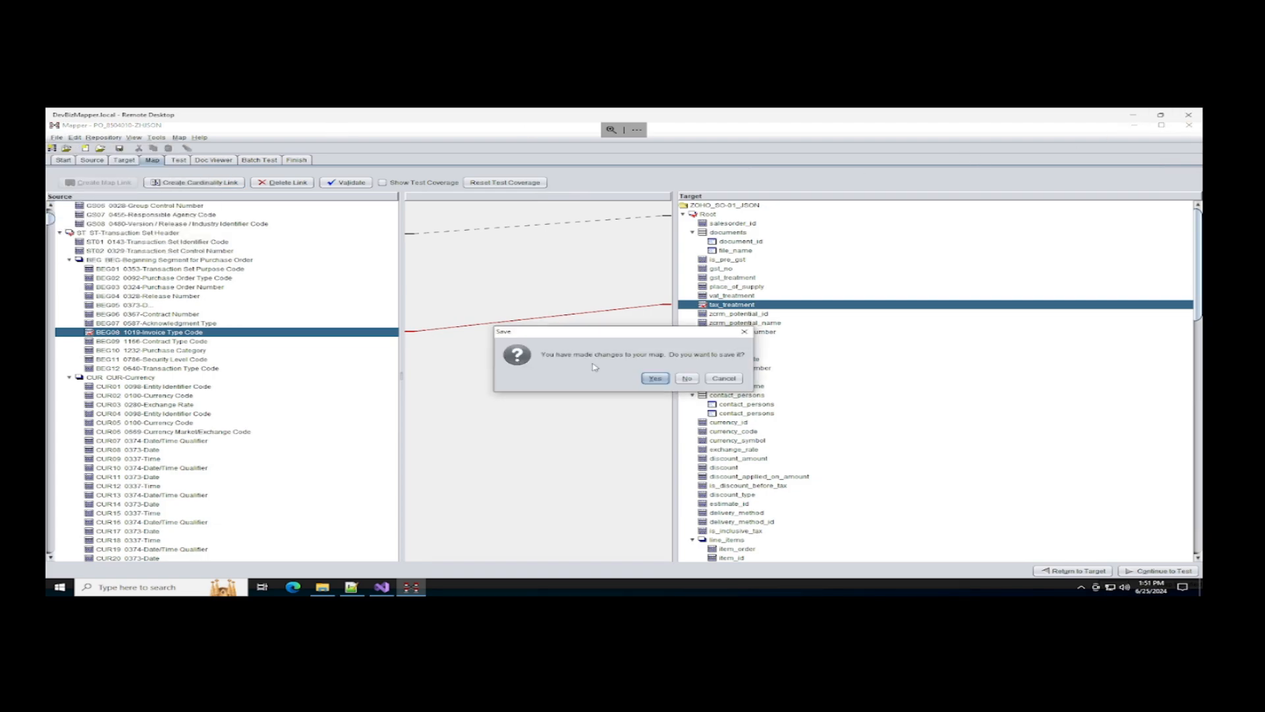
pyautogui.click(656, 378)
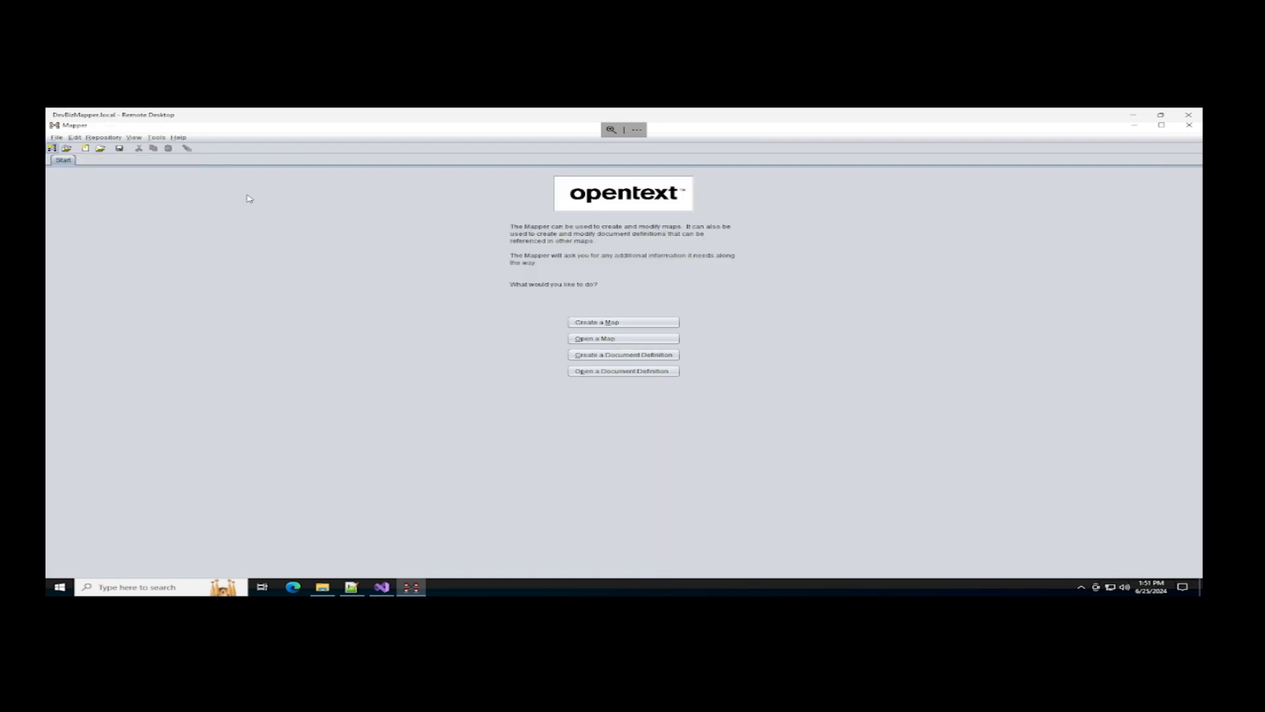
# Start a new document definition created from scratch, using XML as its file format
pyautogui.click(58, 139)
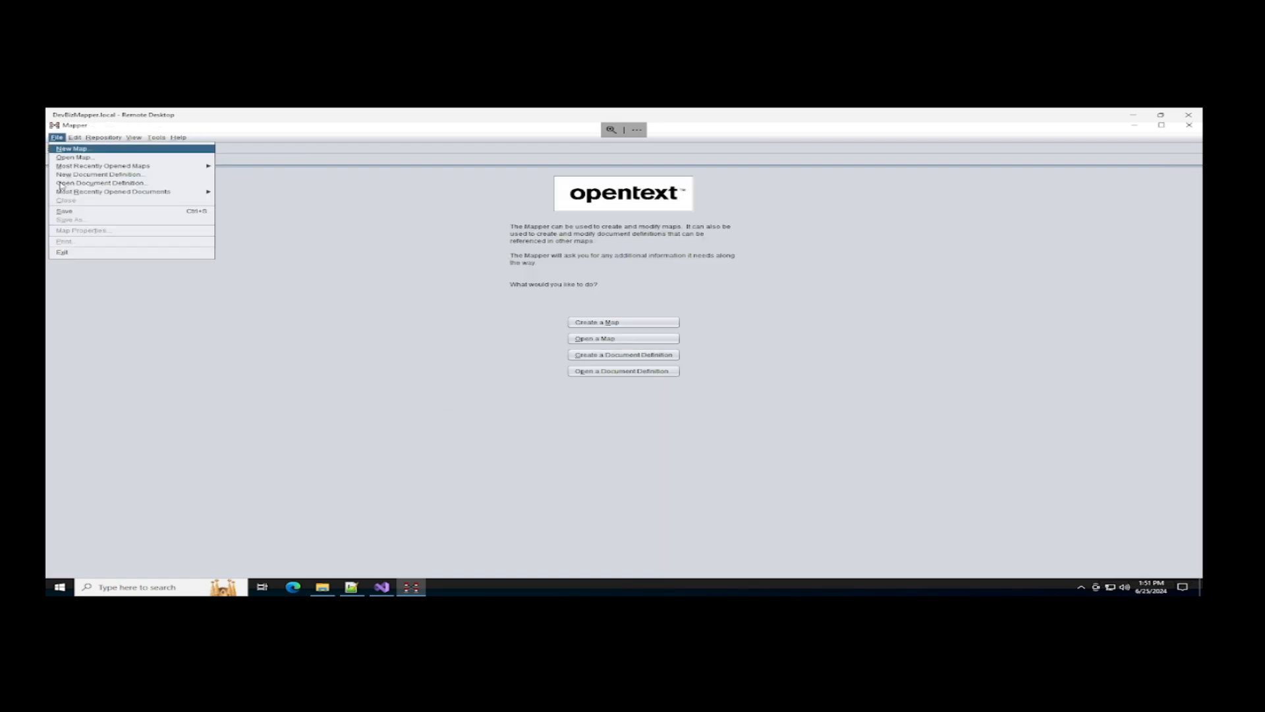
pyautogui.click(478, 251)
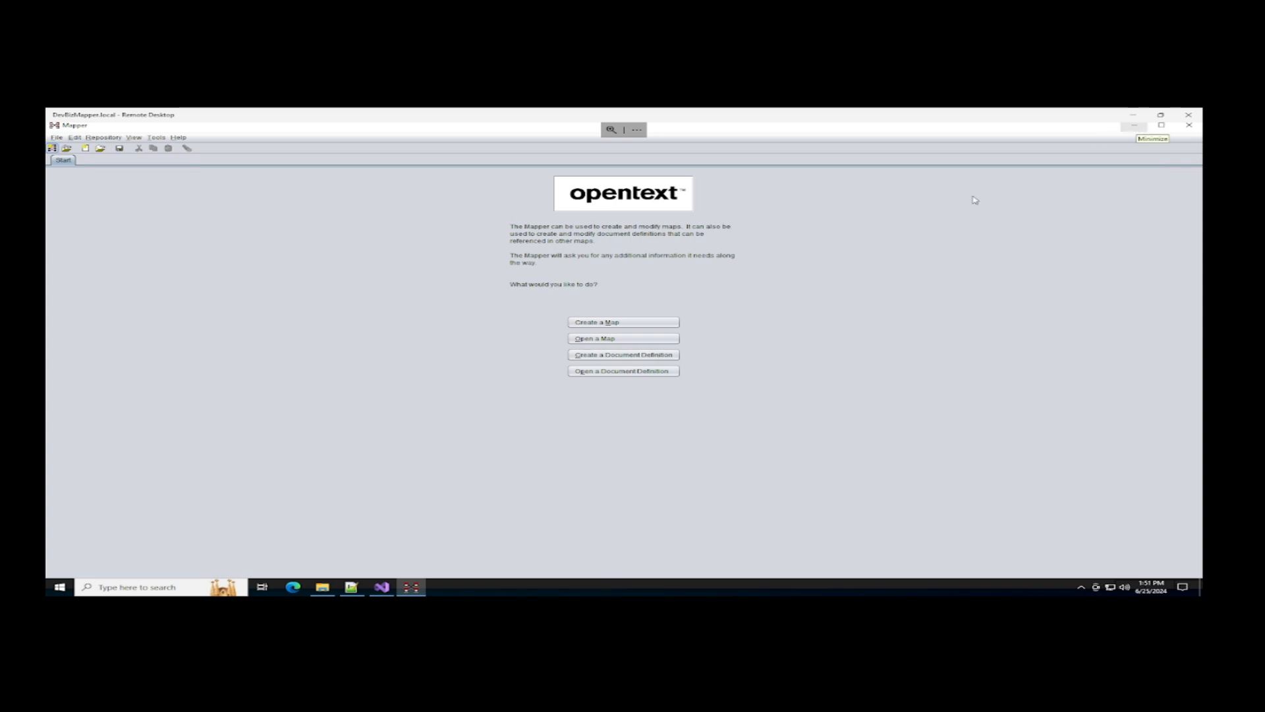
pyautogui.click(649, 356)
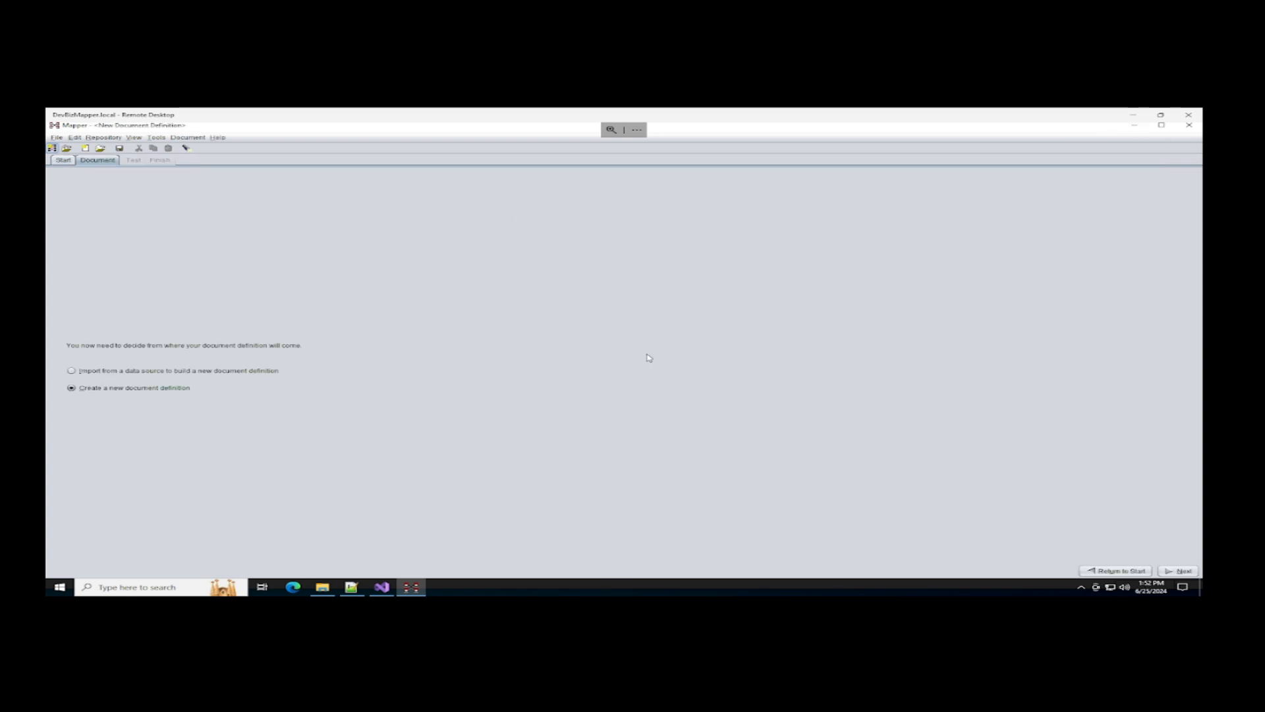
pyautogui.click(140, 374)
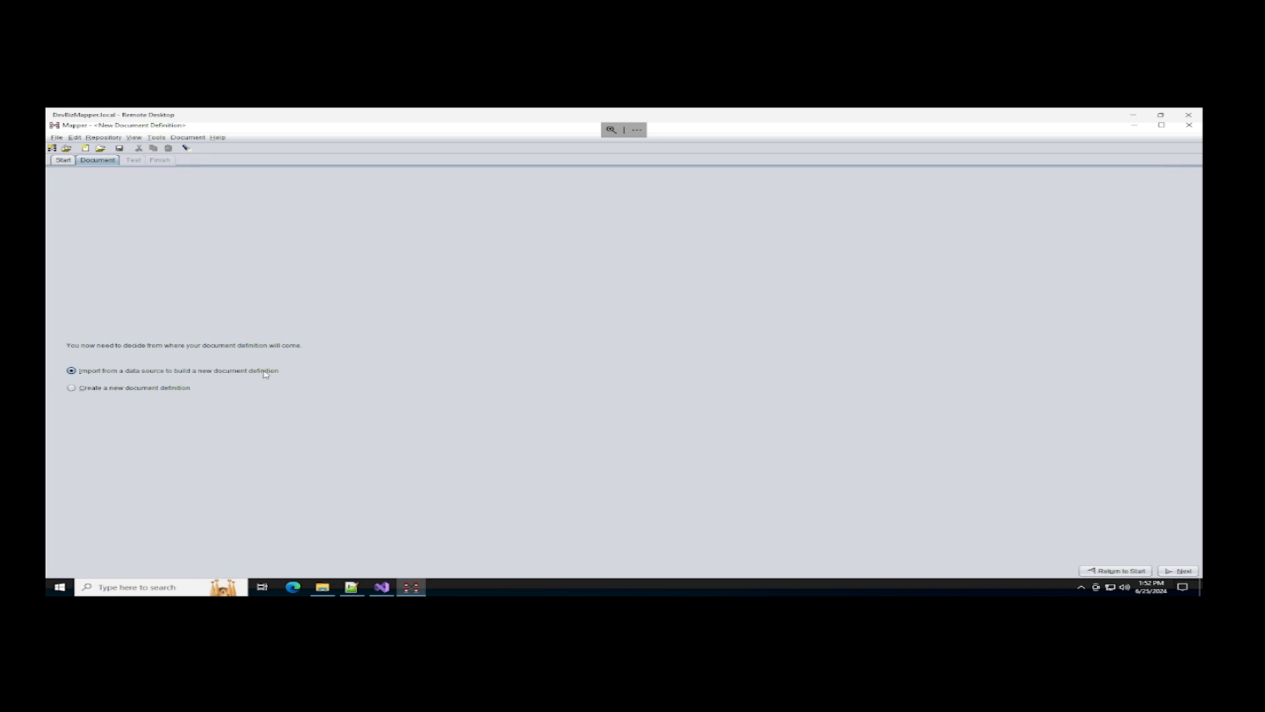
pyautogui.click(162, 390)
pyautogui.click(1181, 571)
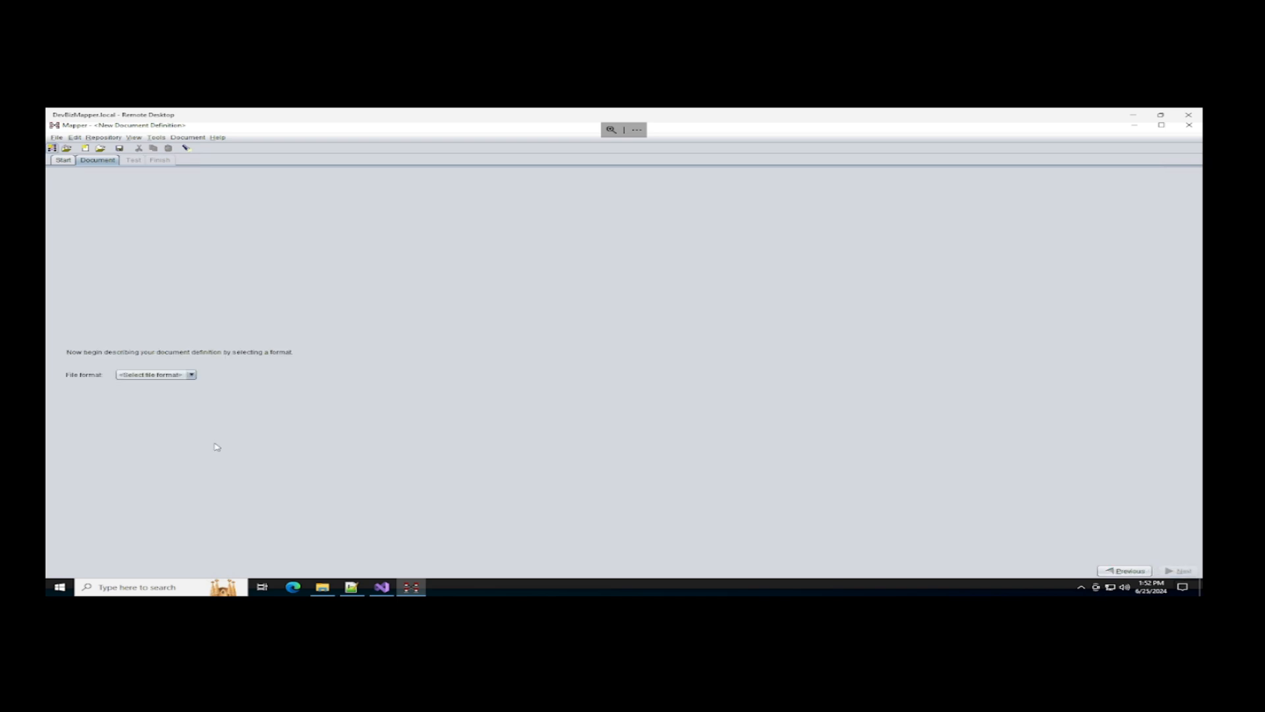
pyautogui.click(191, 375)
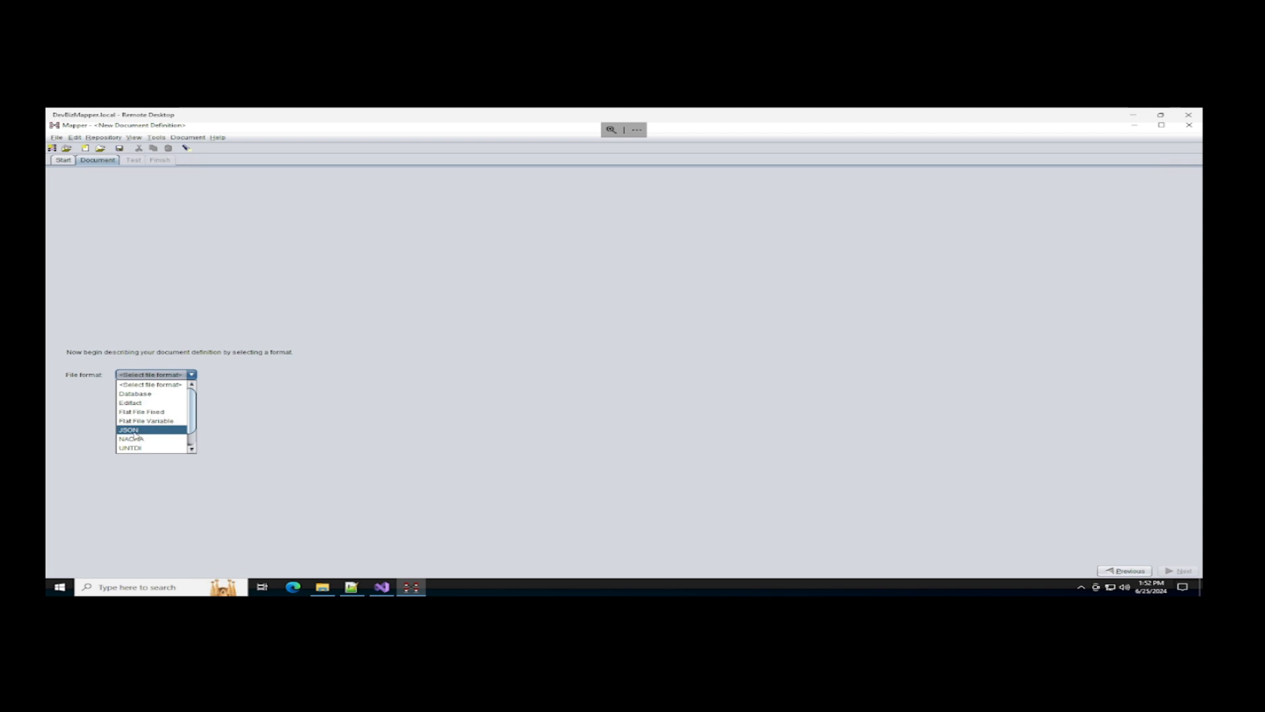
pyautogui.scroll(-1, 149, 444)
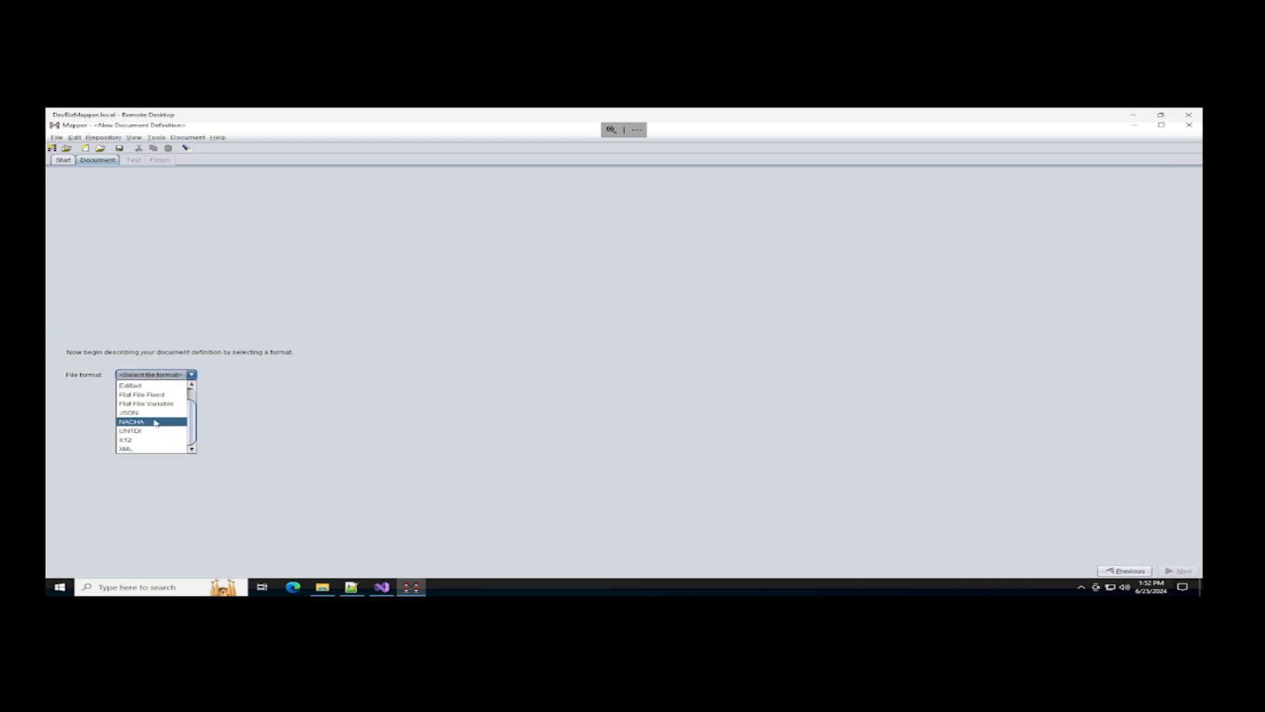
pyautogui.click(130, 449)
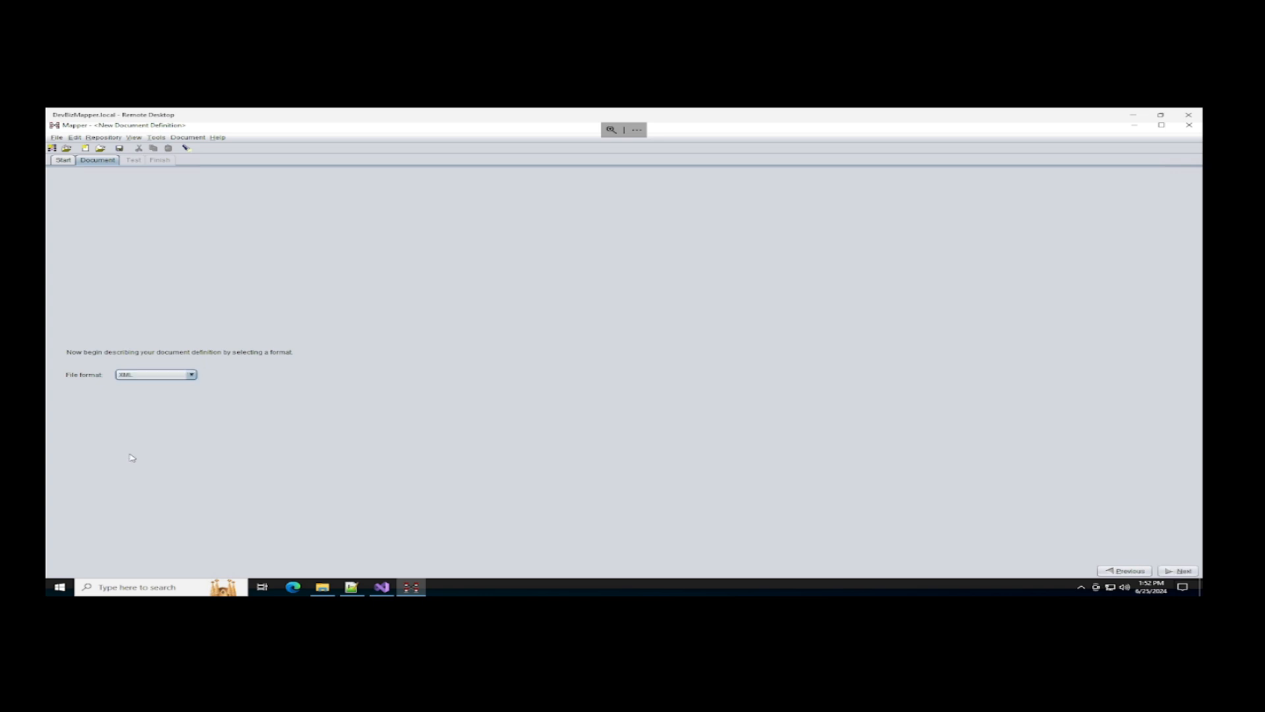
pyautogui.click(1179, 570)
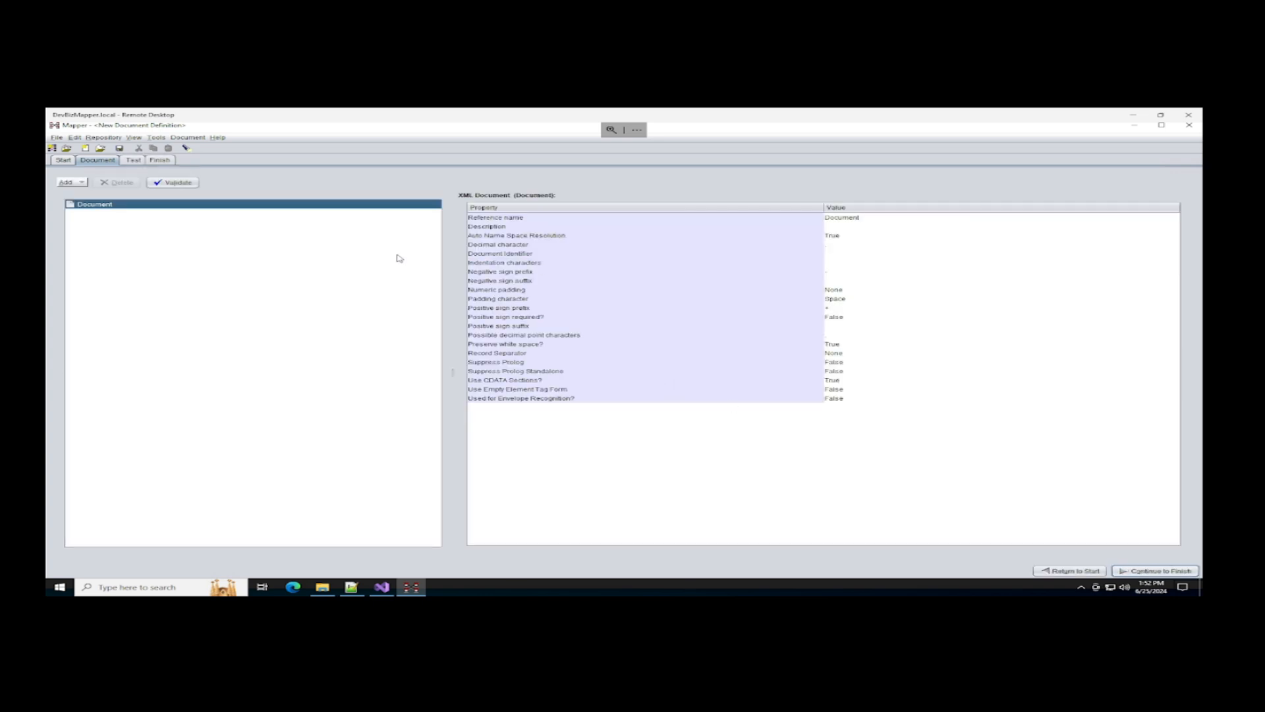
# Check what can be added under the Document node, and close the new XML definition without saving it
pyautogui.rightClick(111, 207)
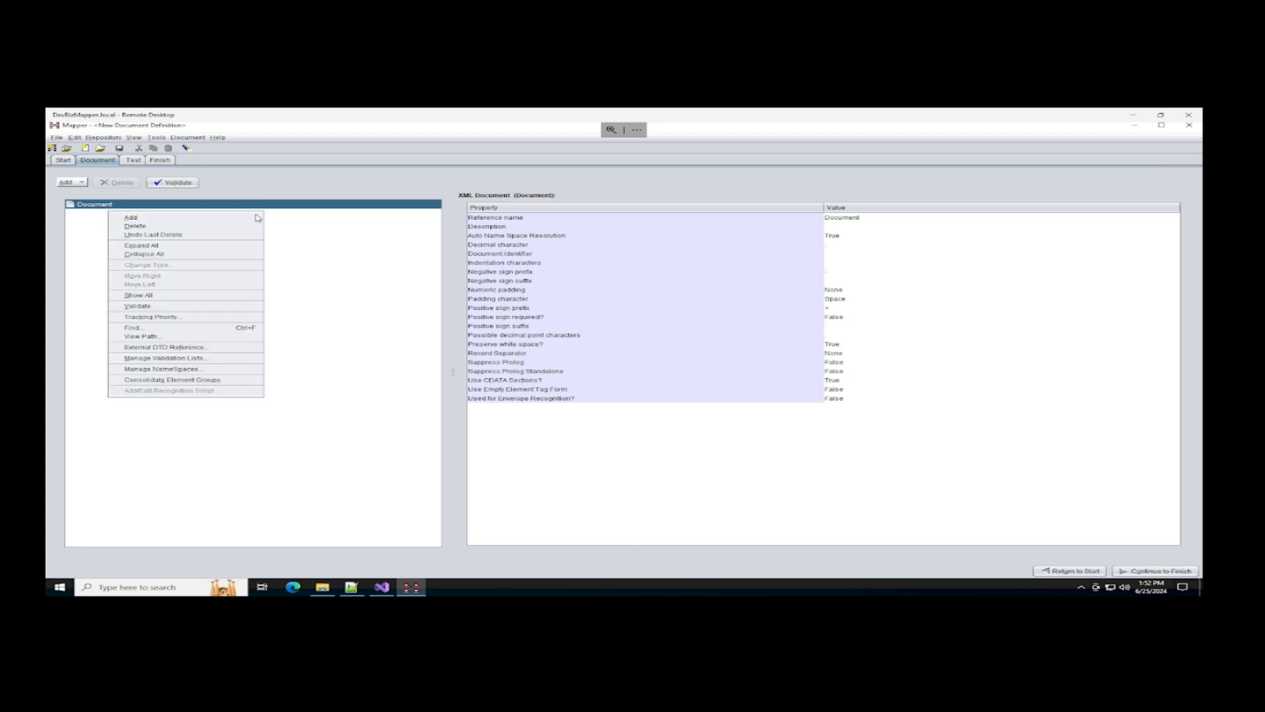
pyautogui.moveTo(256, 218)
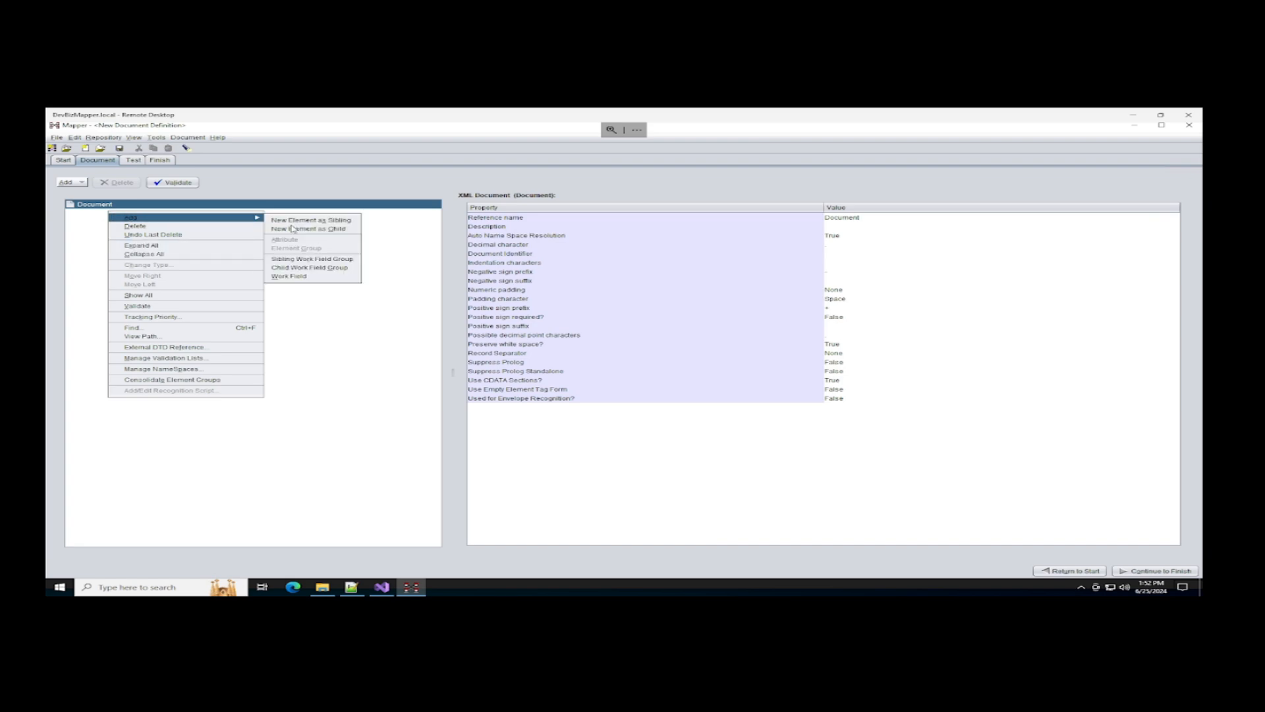
pyautogui.click(382, 398)
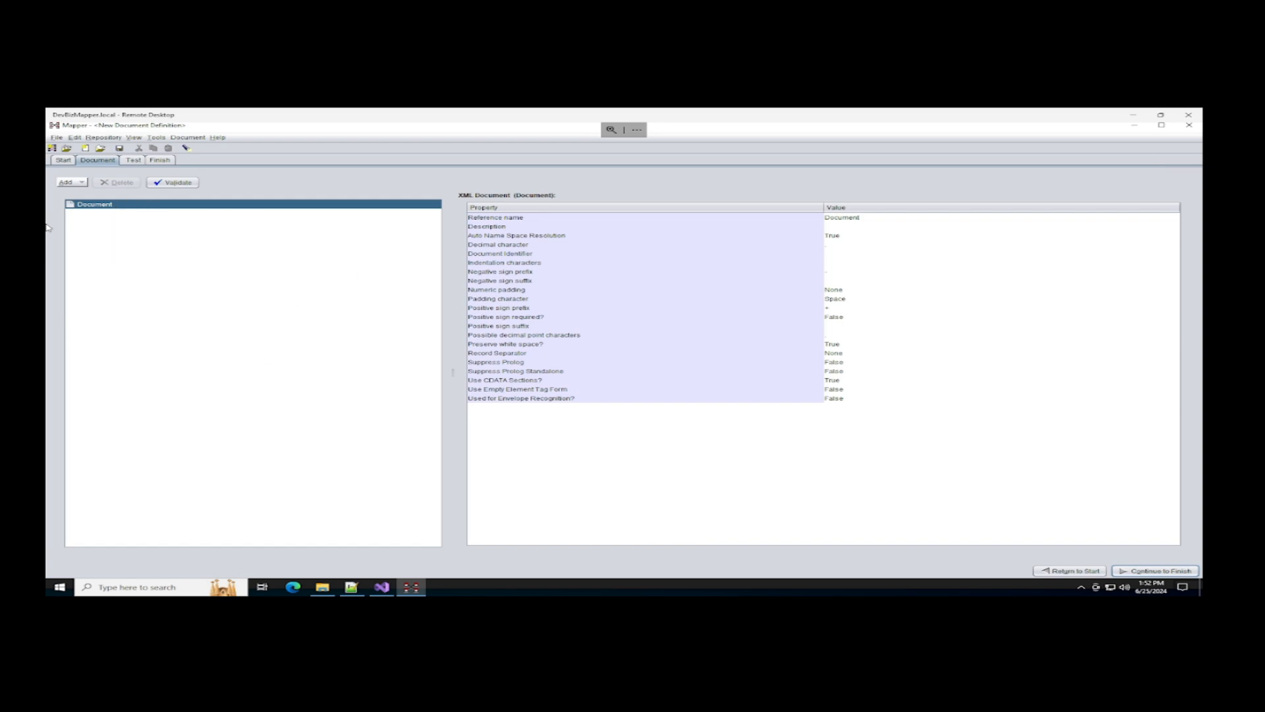
pyautogui.click(56, 137)
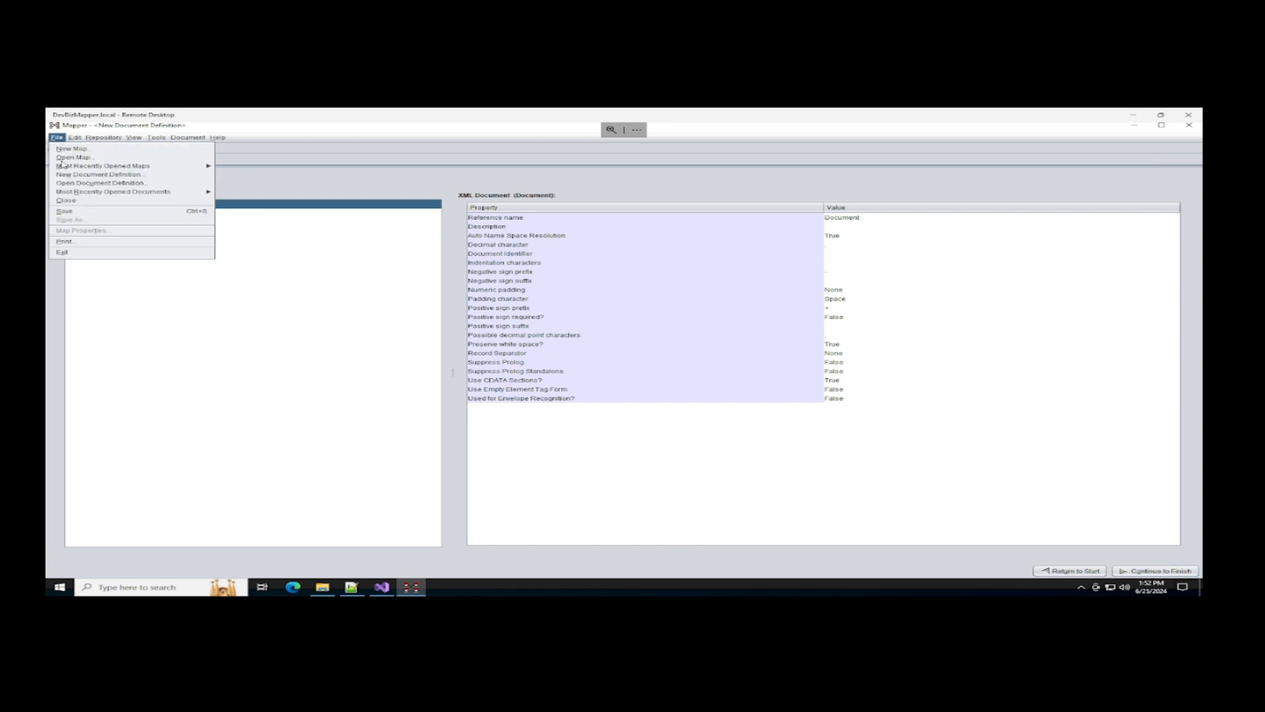
pyautogui.click(66, 200)
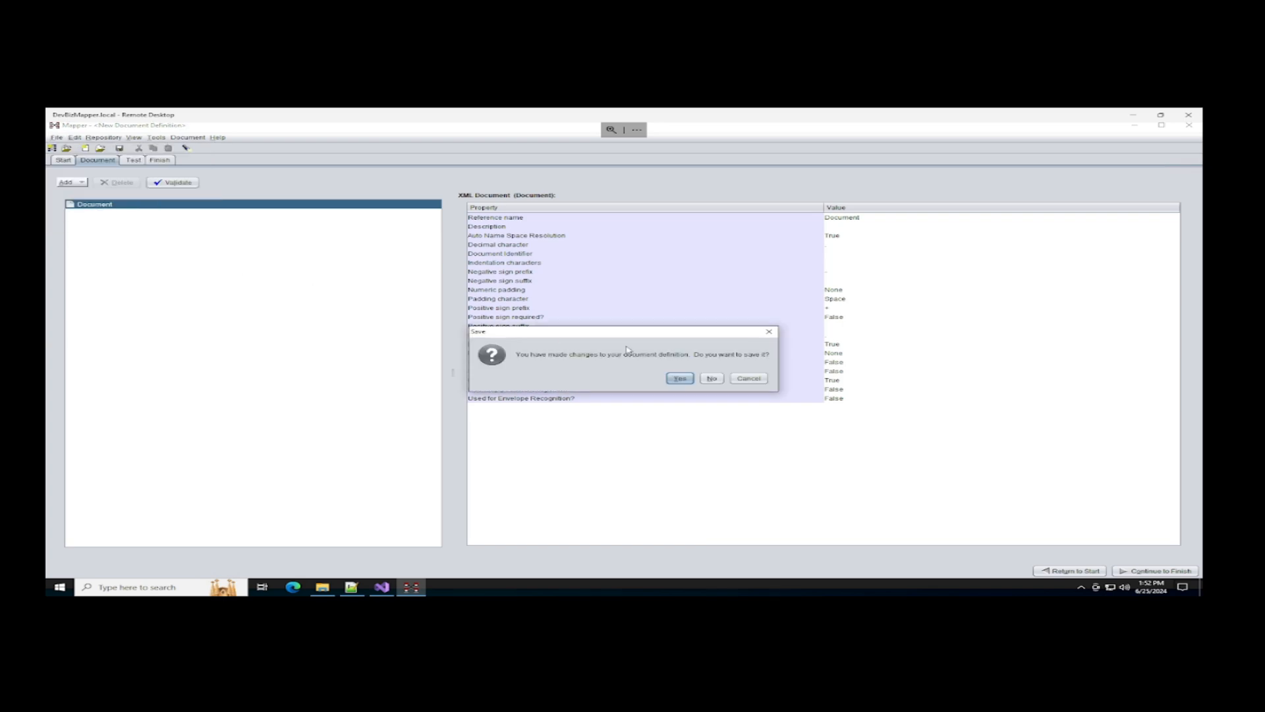
pyautogui.click(711, 378)
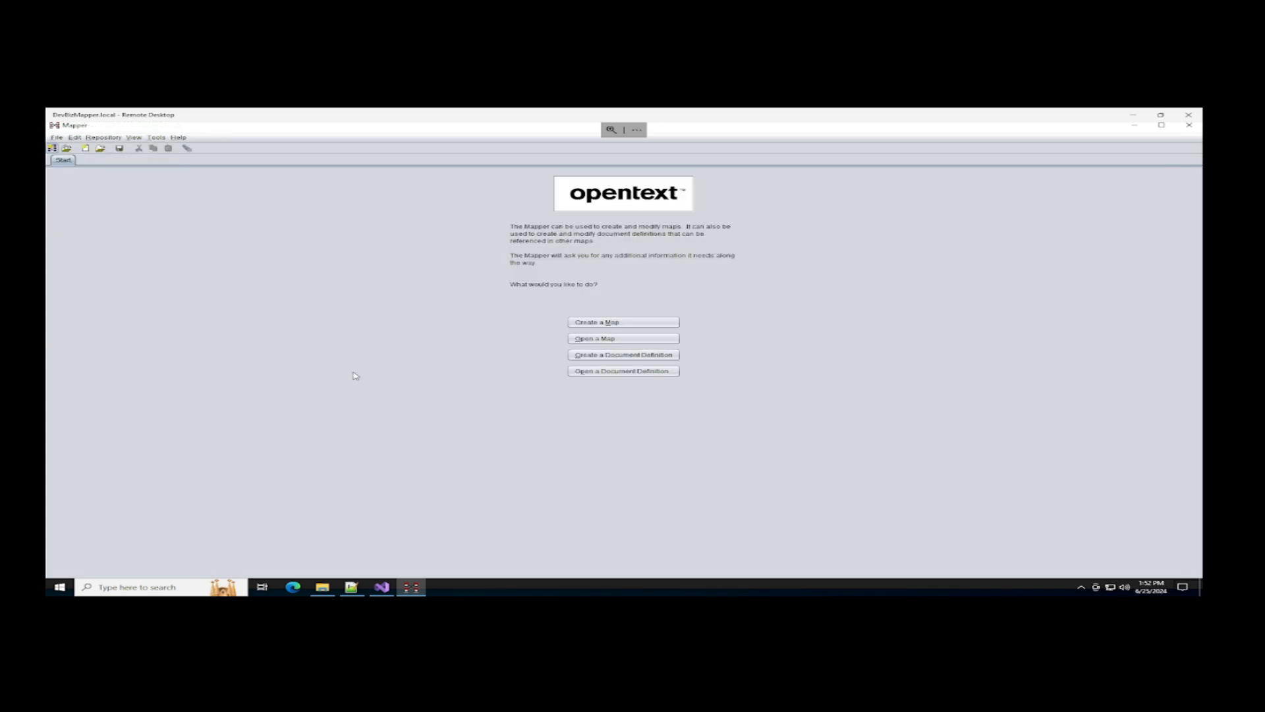
# Switch to Notepad++ and read through Sampe-850-PO-123.xml from its envelope header to the closing tag
pyautogui.click(1134, 125)
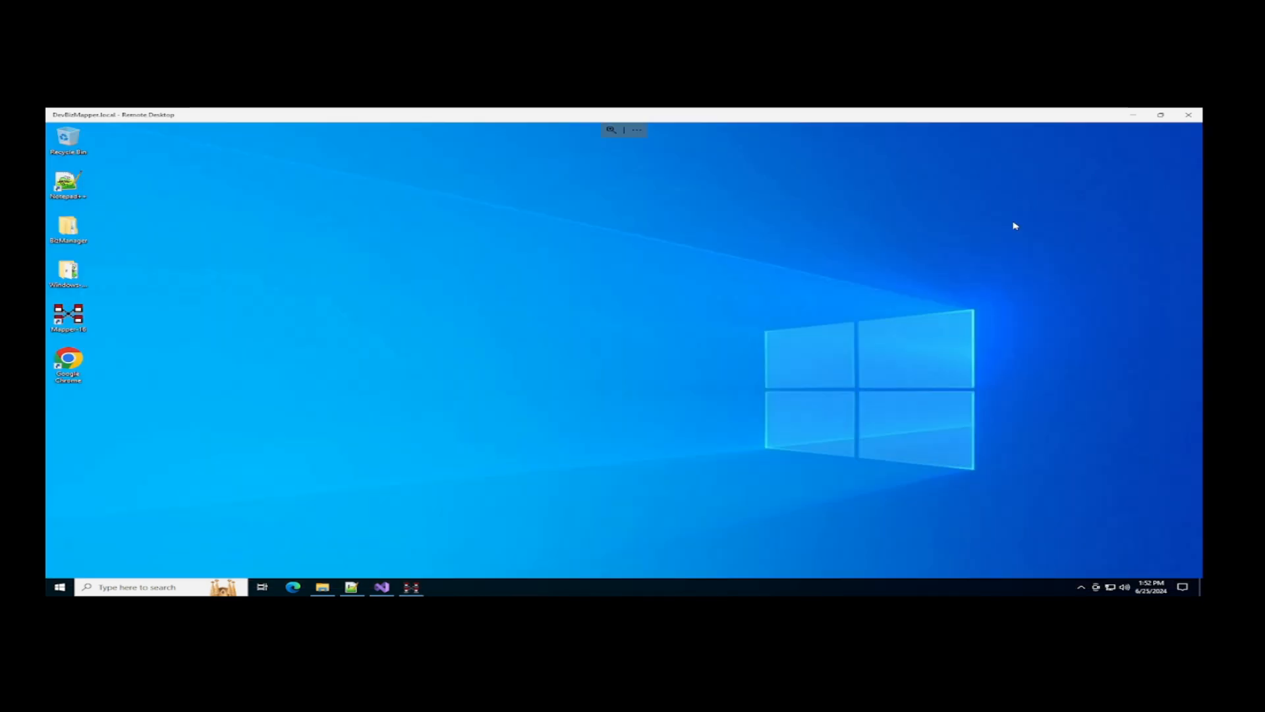
pyautogui.click(352, 587)
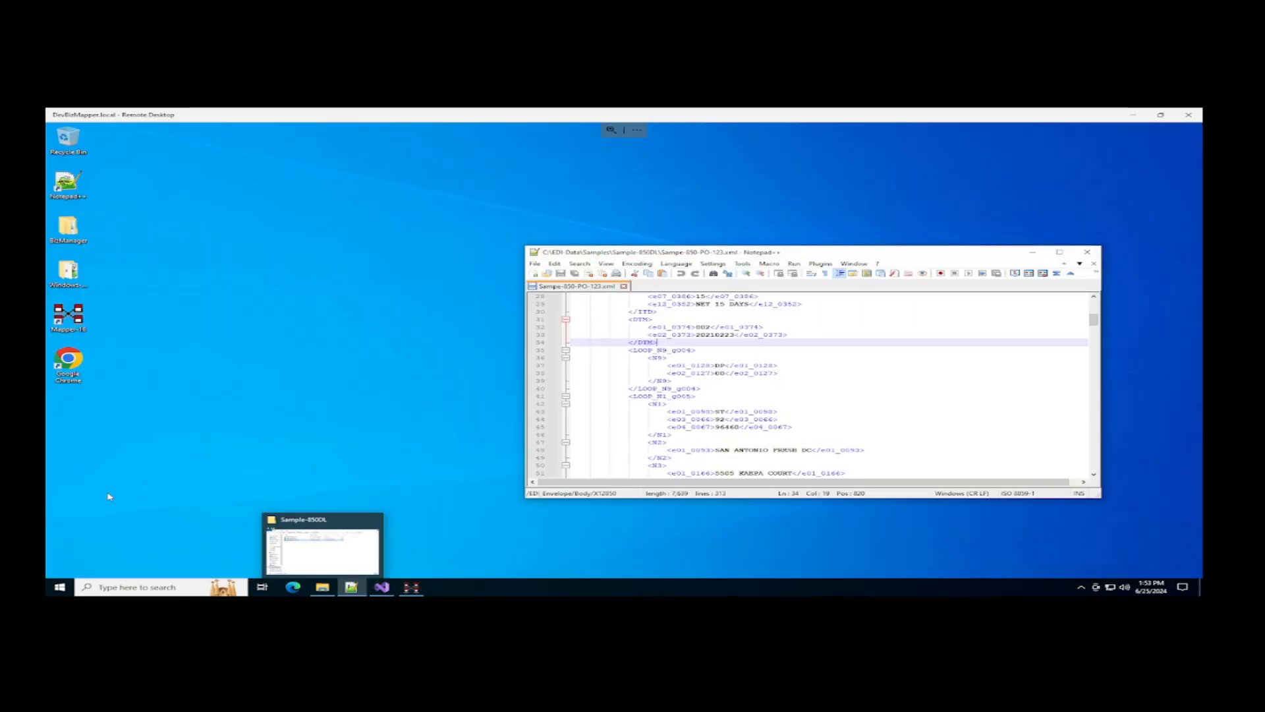
pyautogui.scroll(9, 723, 374)
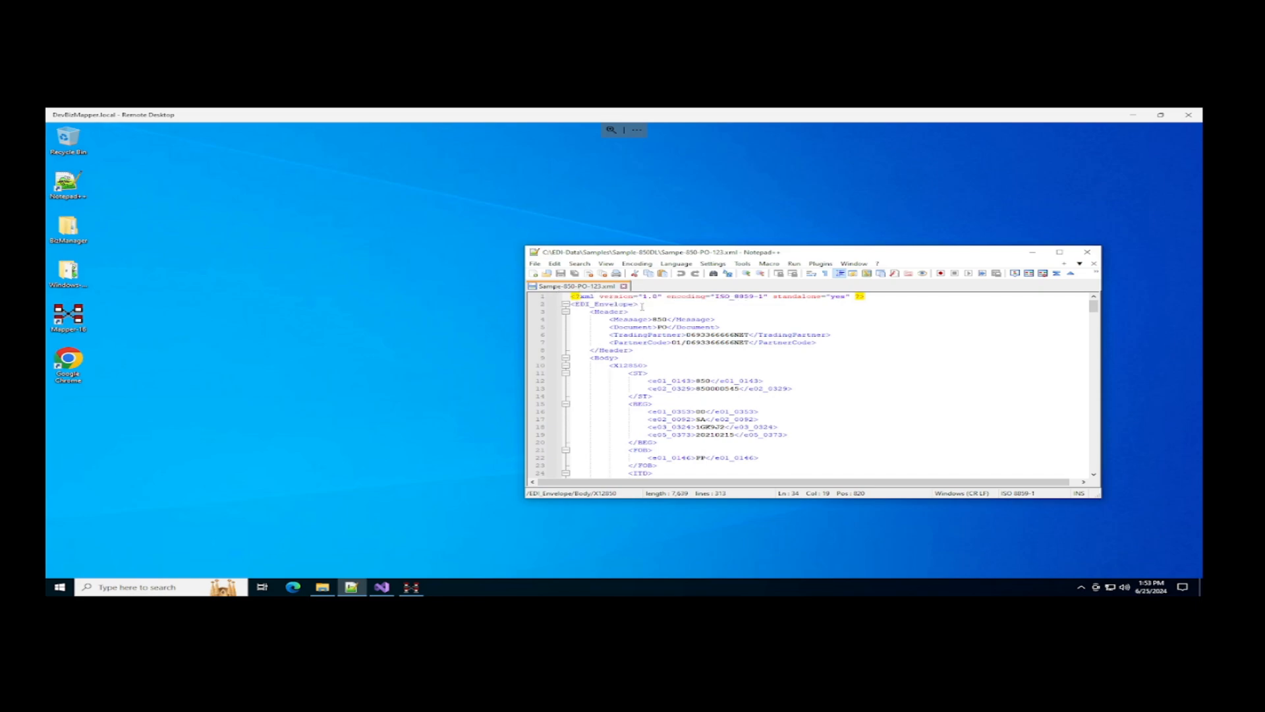
pyautogui.scroll(-4, 707, 354)
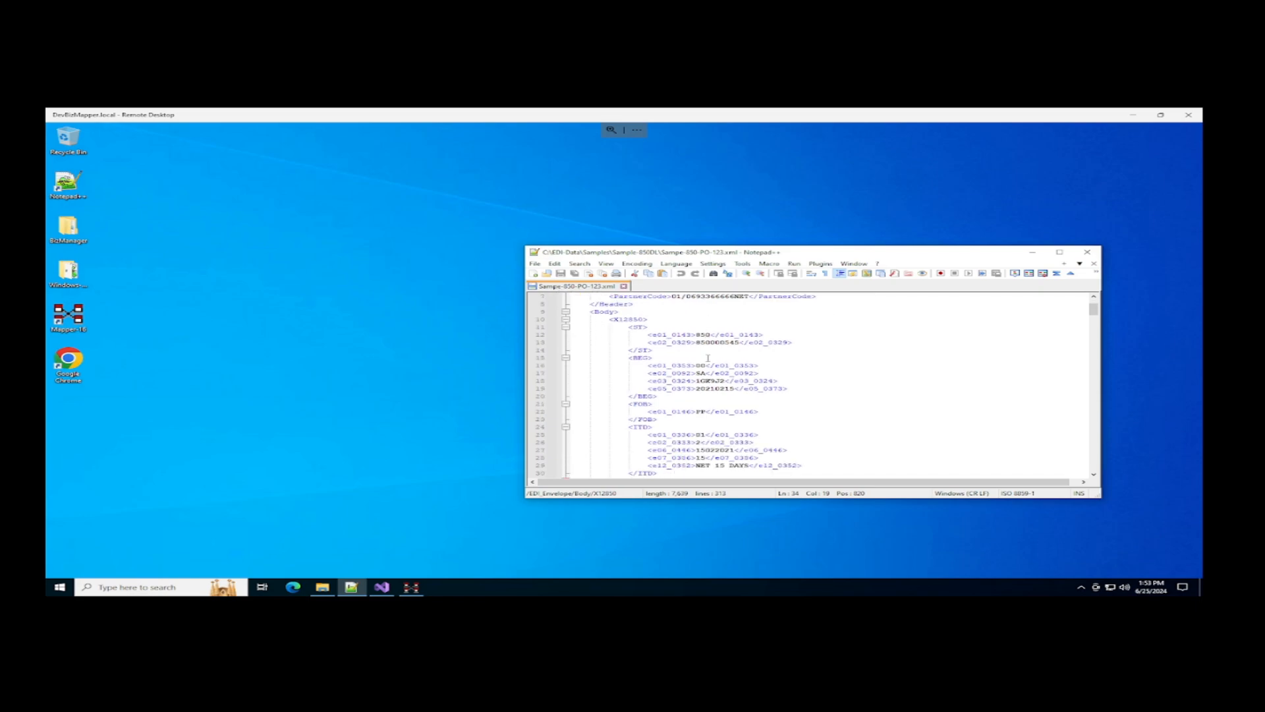
pyautogui.scroll(-19, 786, 341)
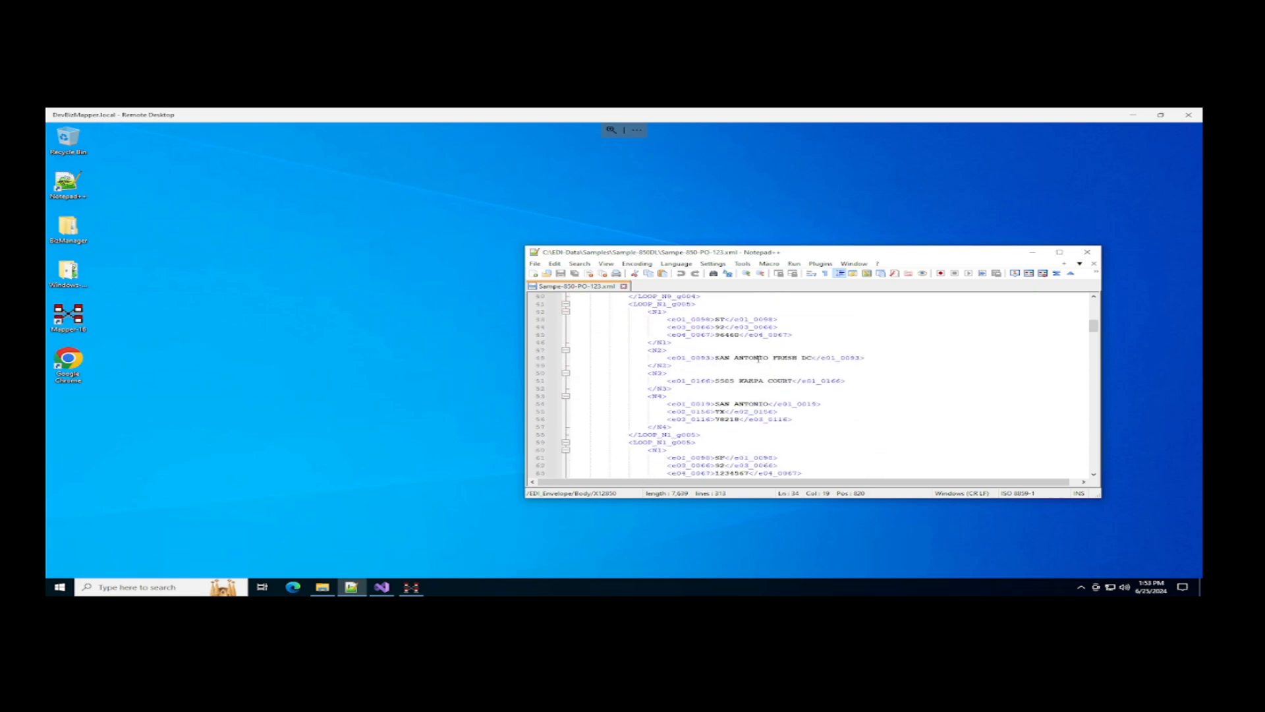
pyautogui.scroll(-20, 753, 356)
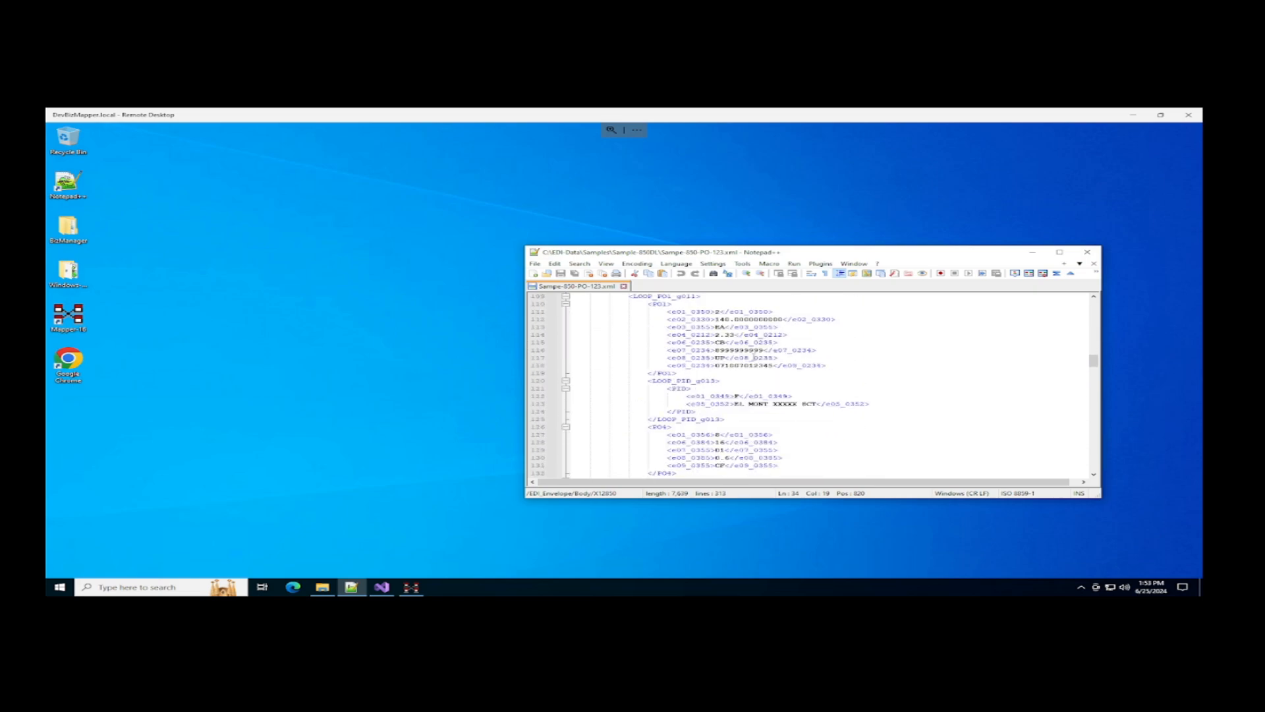
pyautogui.scroll(-20, 755, 359)
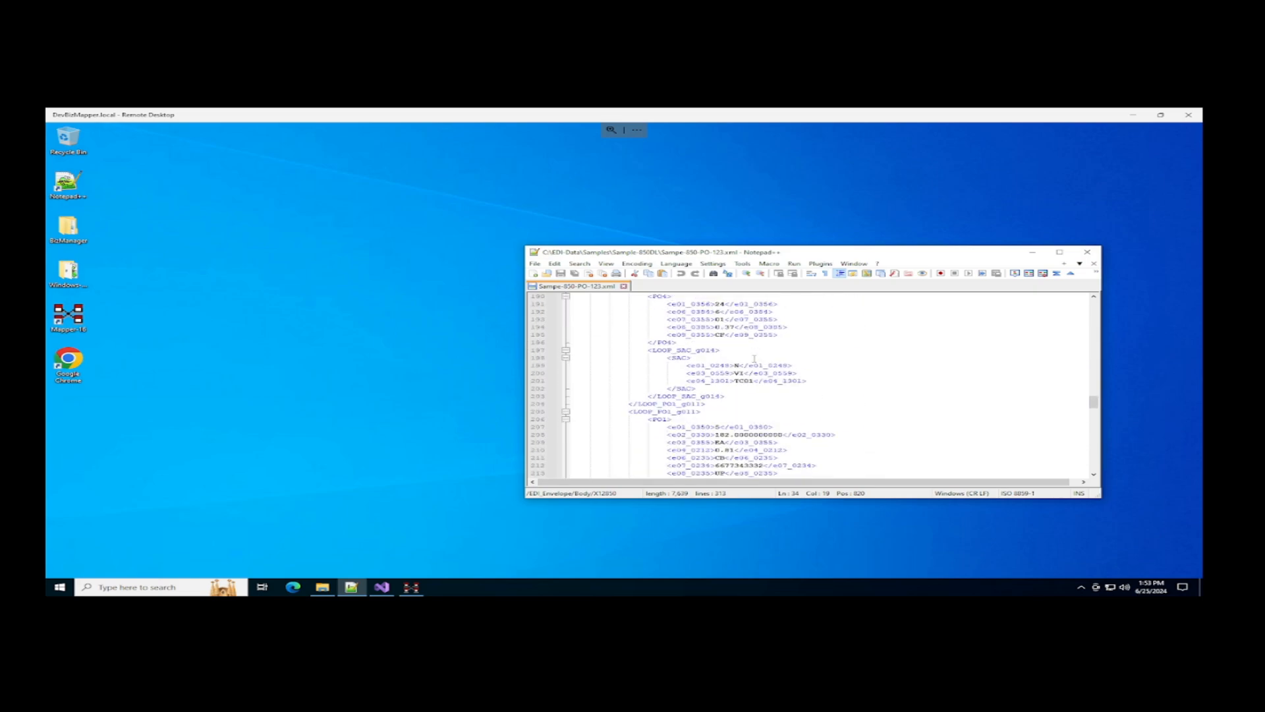
pyautogui.scroll(-20, 755, 358)
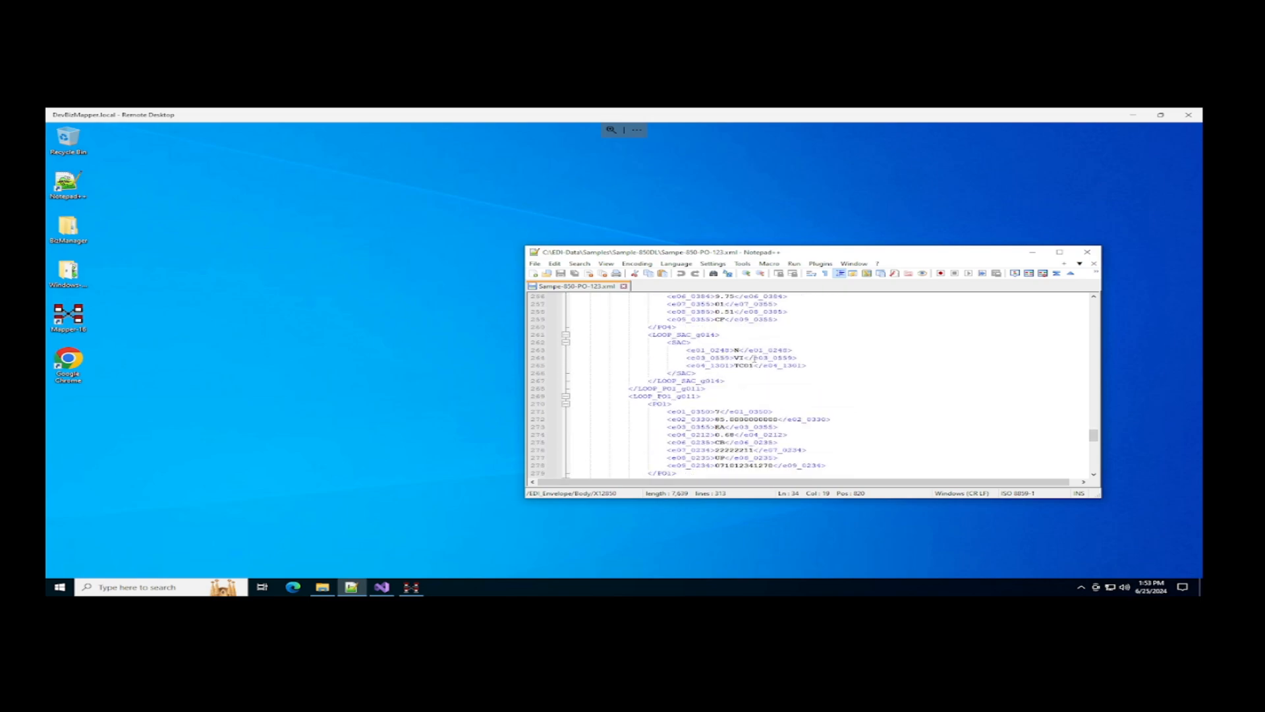
pyautogui.scroll(-6, 755, 359)
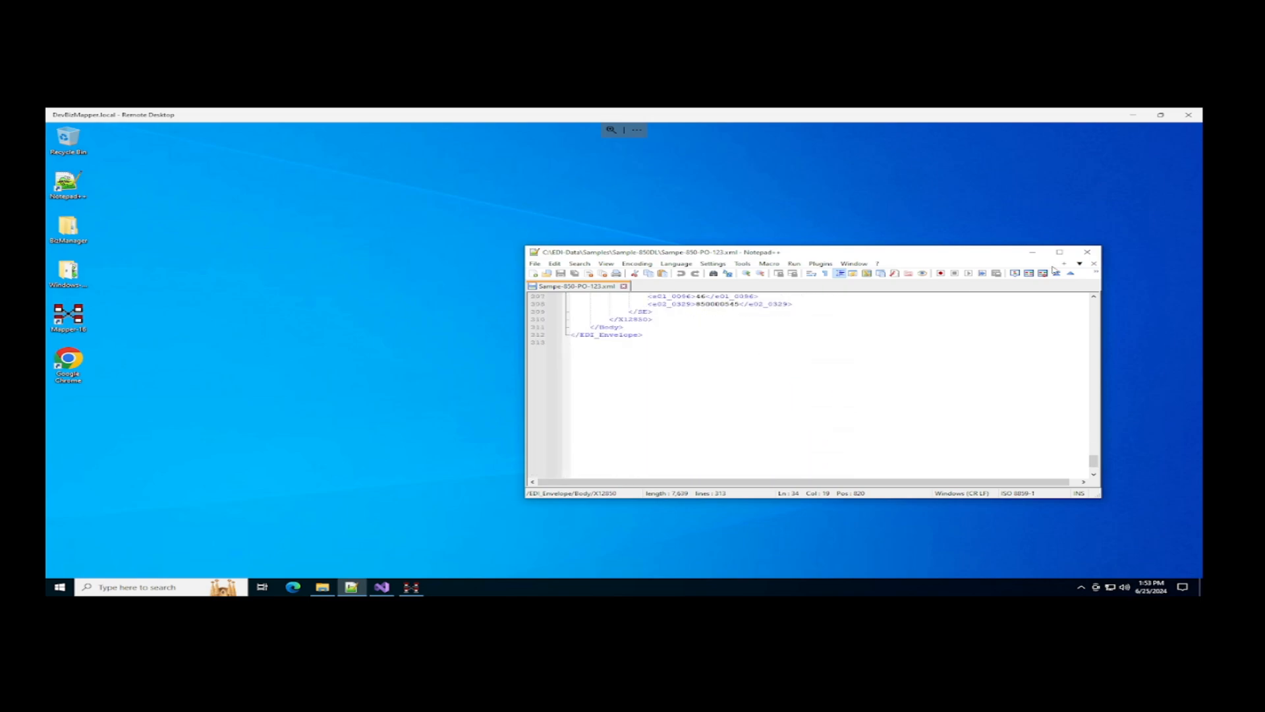
pyautogui.scroll(5, 967, 476)
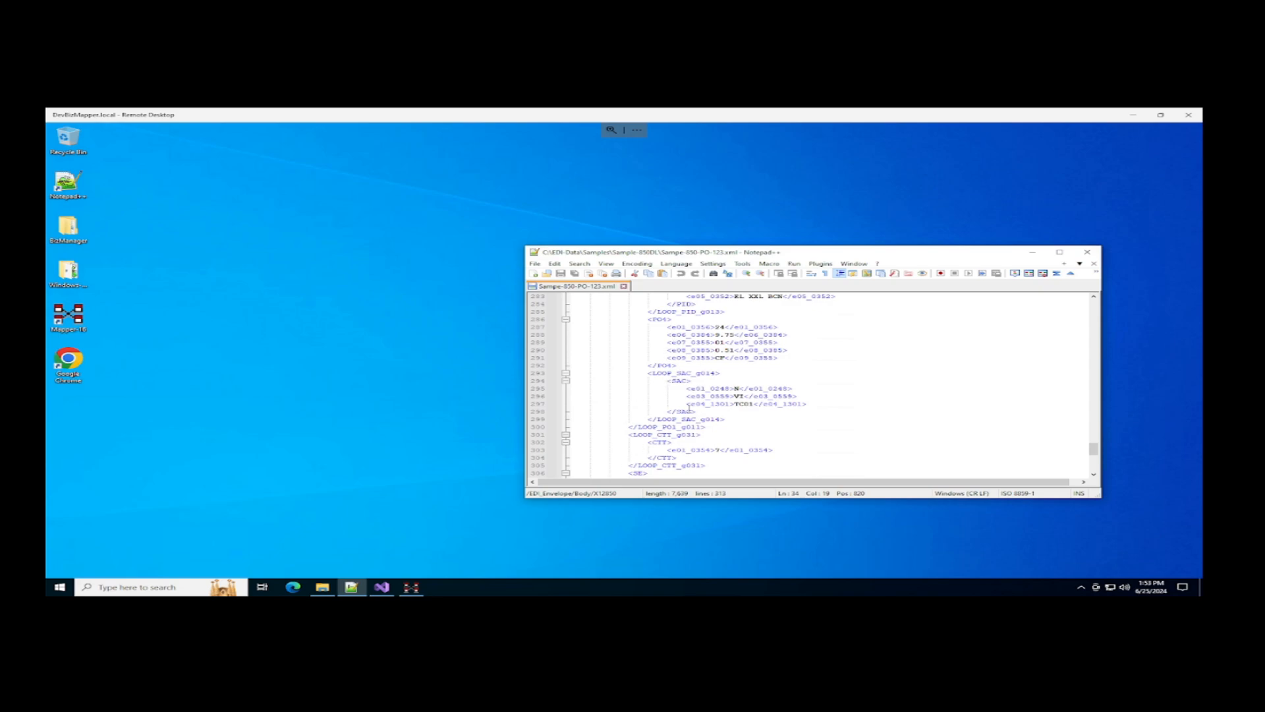
pyautogui.click(1033, 254)
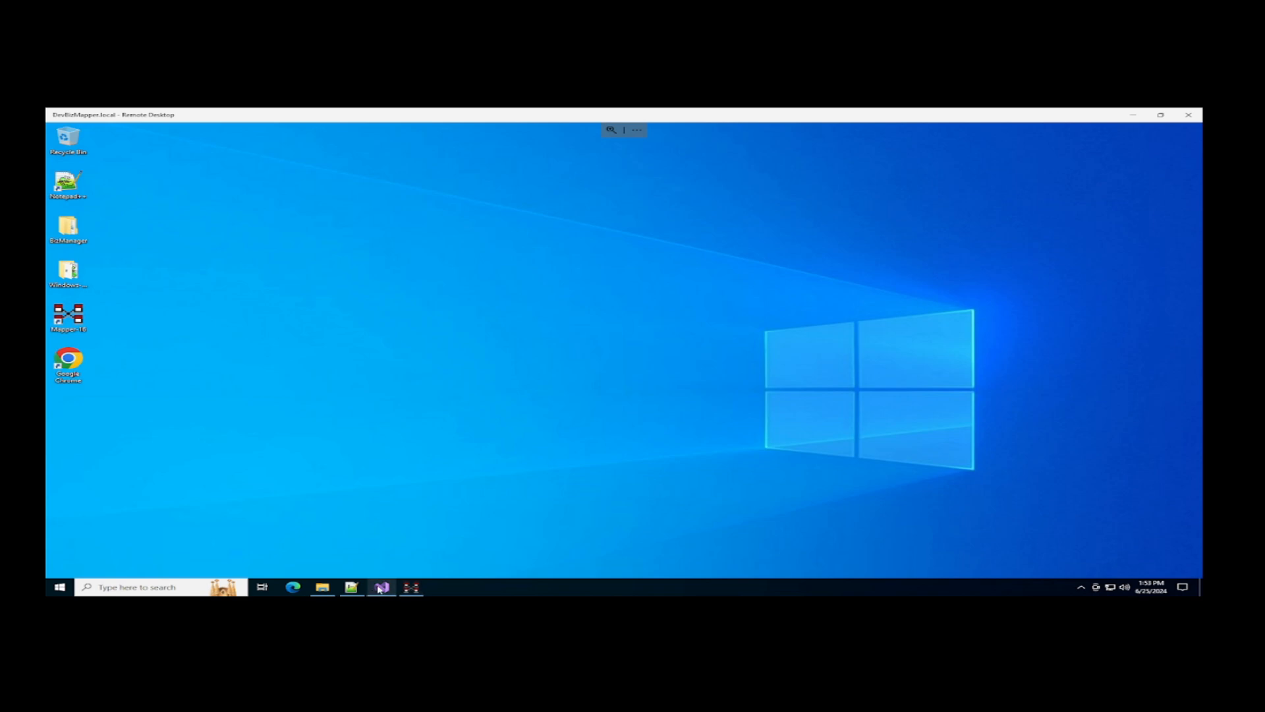
# Open Sampe-850-PO-123.xml from the Sample-850DL folder in Microsoft Visual Studio 2022
pyautogui.moveTo(379, 590)
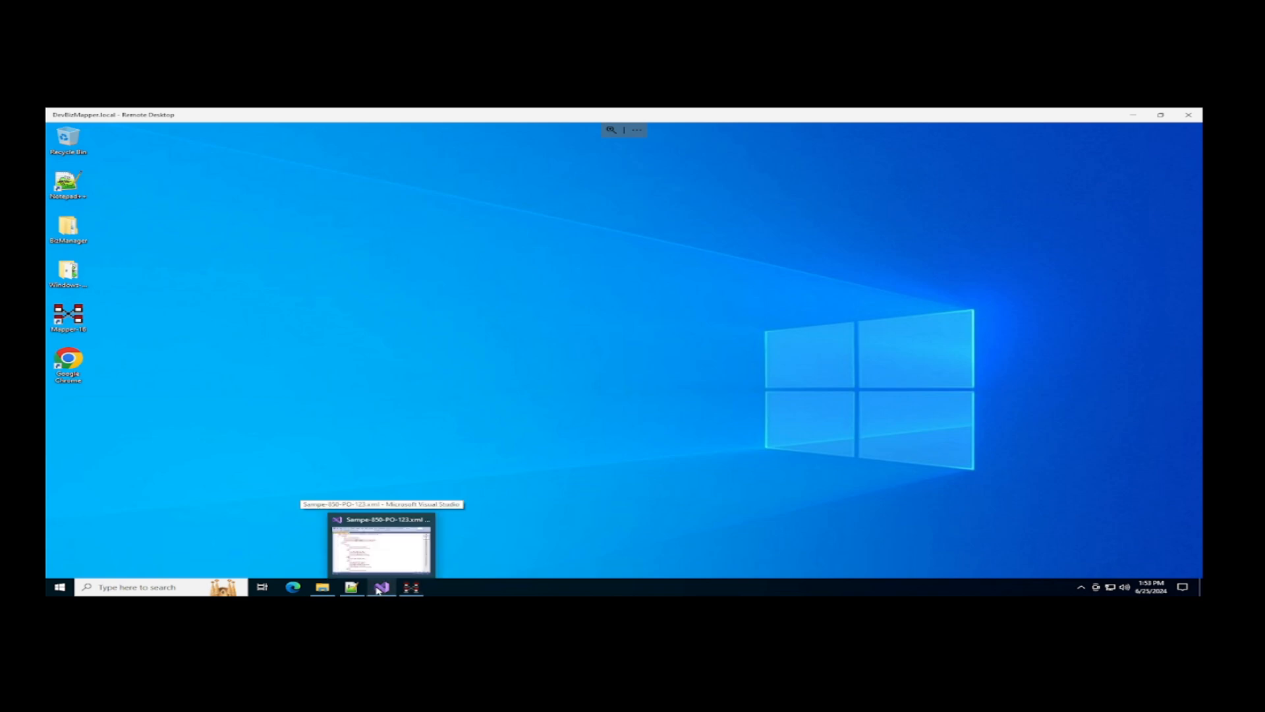
pyautogui.click(379, 588)
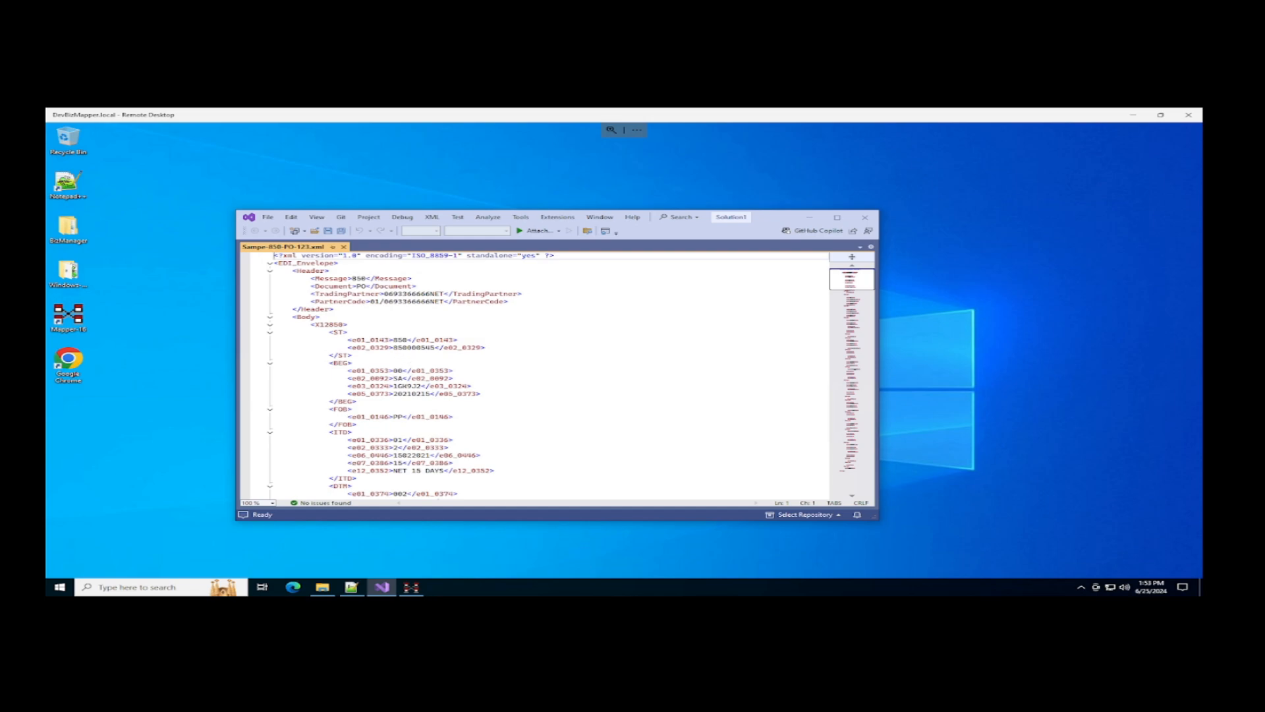
pyautogui.click(322, 587)
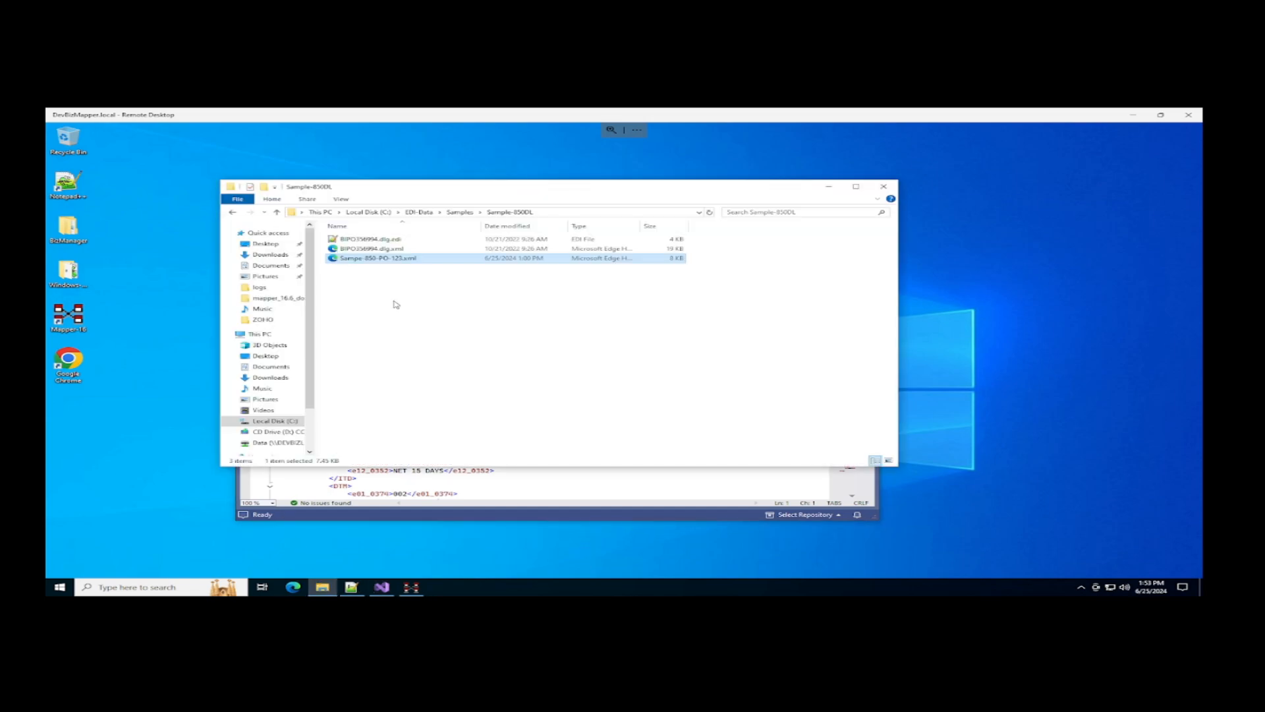
pyautogui.rightClick(385, 261)
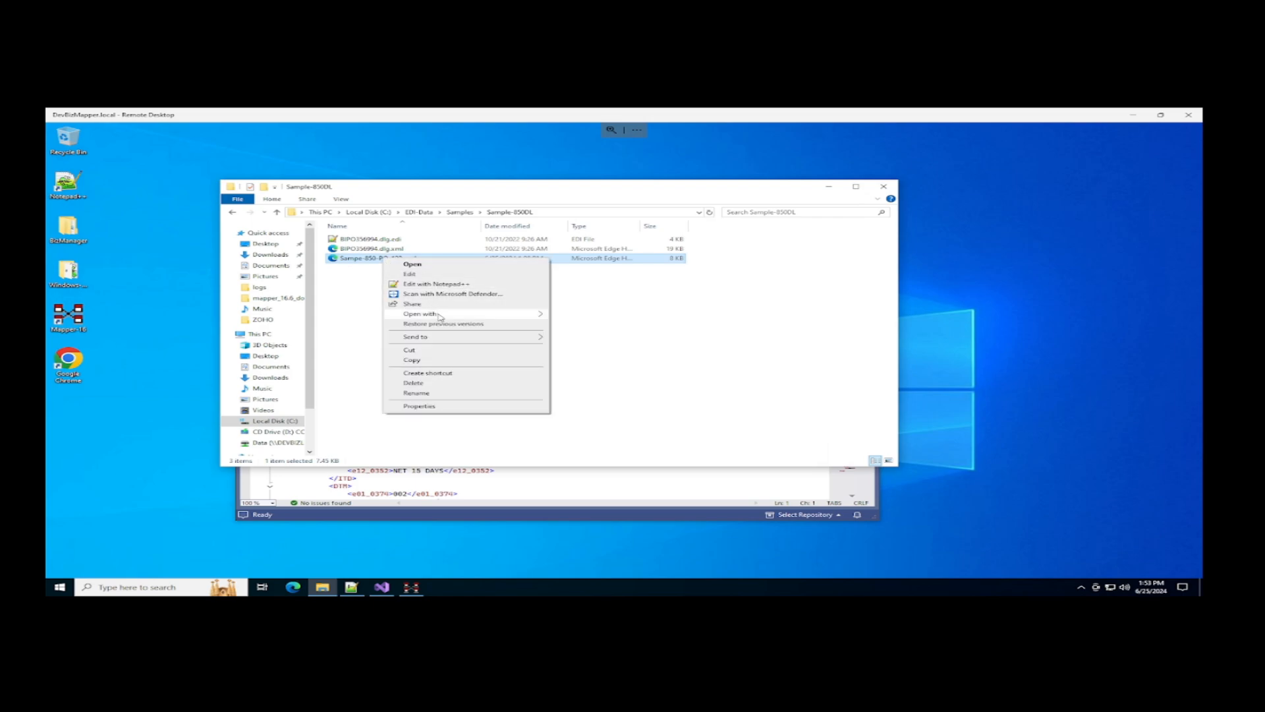
pyautogui.moveTo(437, 315)
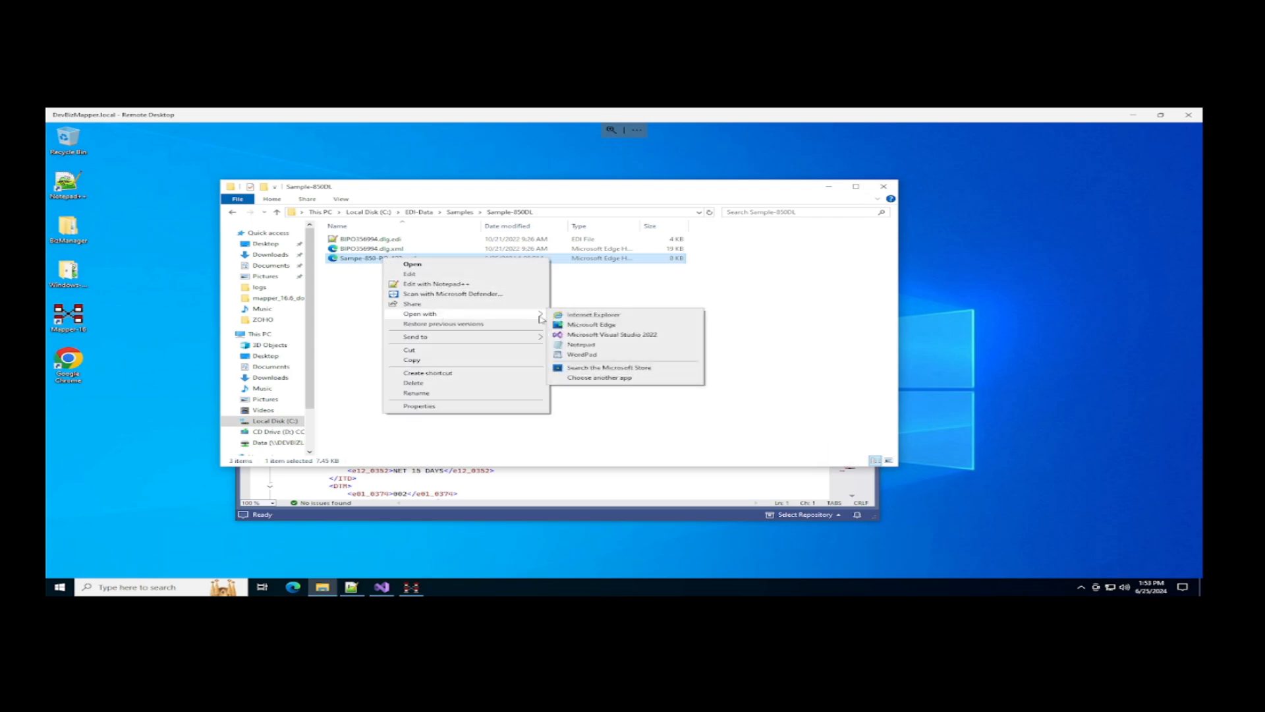
pyautogui.click(625, 339)
pyautogui.moveTo(782, 217); pyautogui.dragTo(777, 205)
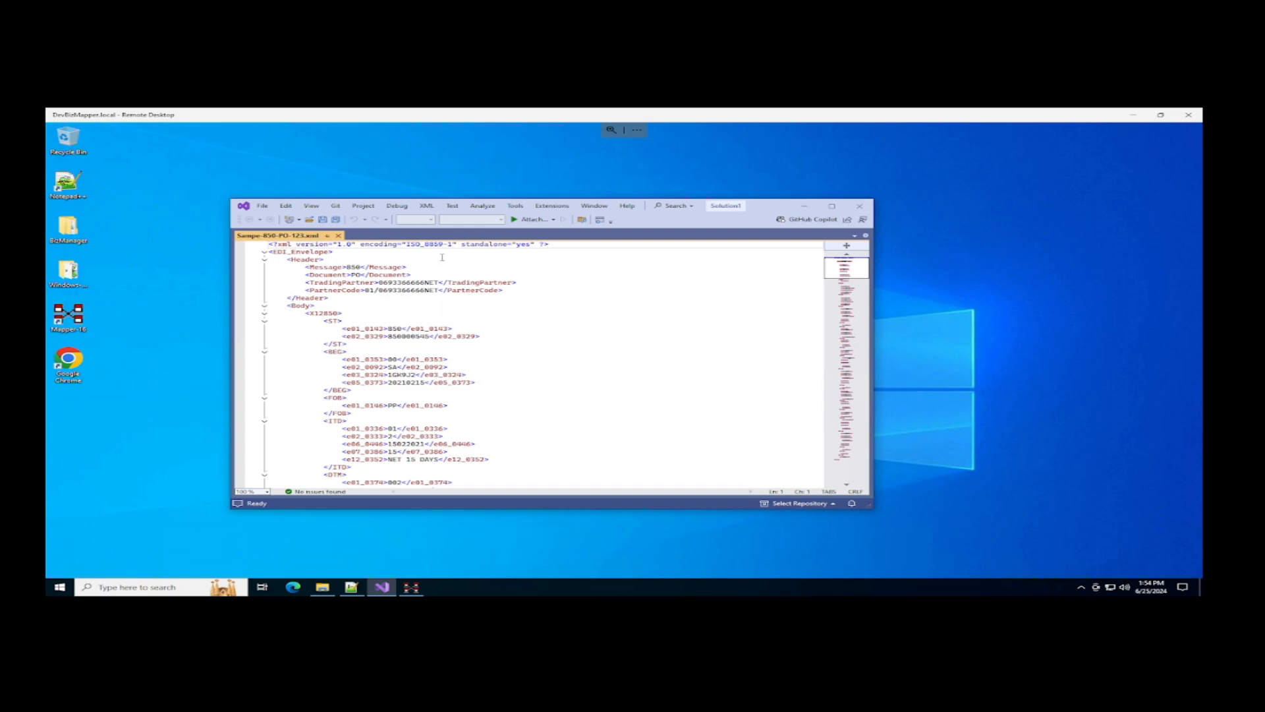
# Look at the XML commands available for Sampe-850-PO-123.xml, and close the file in Visual Studio
pyautogui.click(427, 208)
pyautogui.click(541, 362)
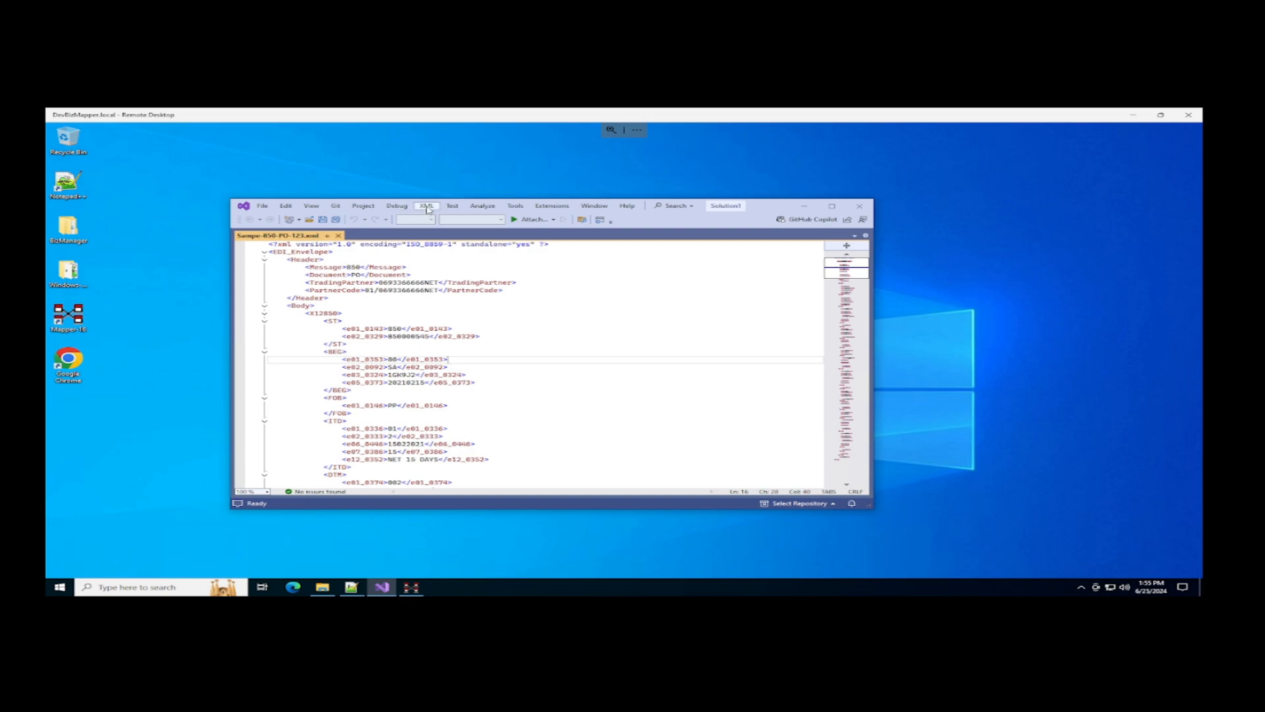
pyautogui.click(445, 328)
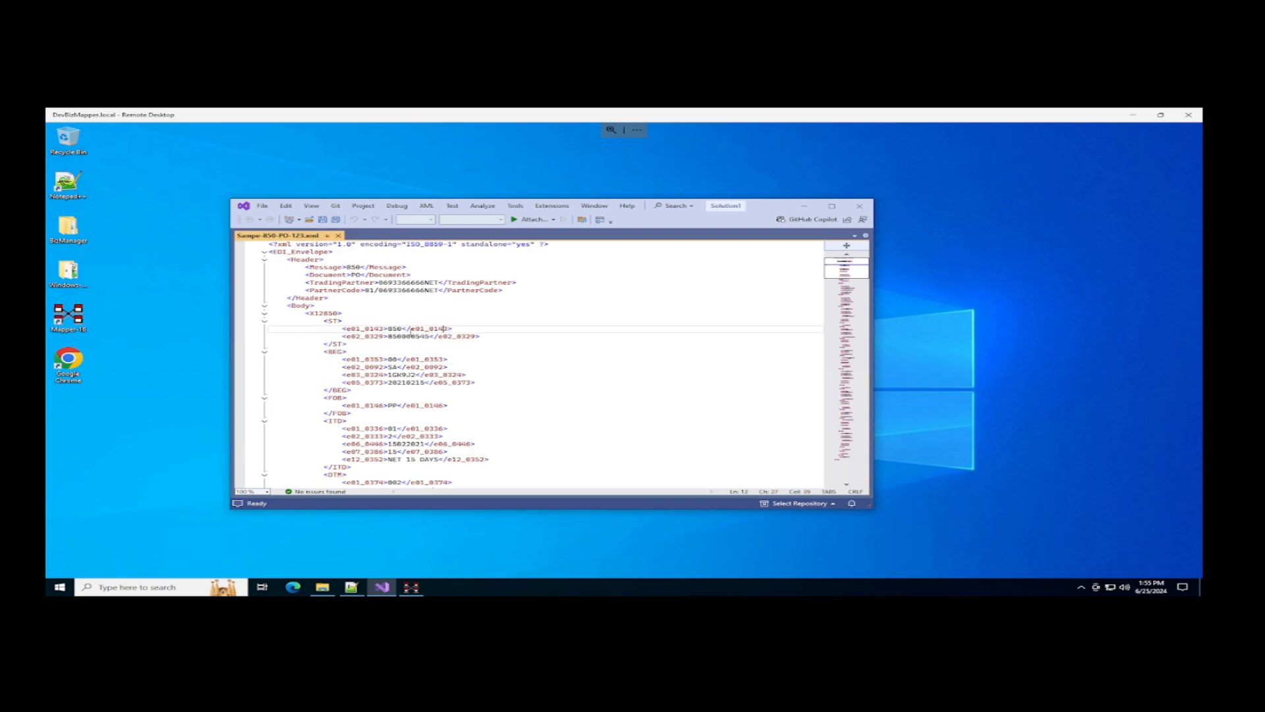
pyautogui.click(339, 236)
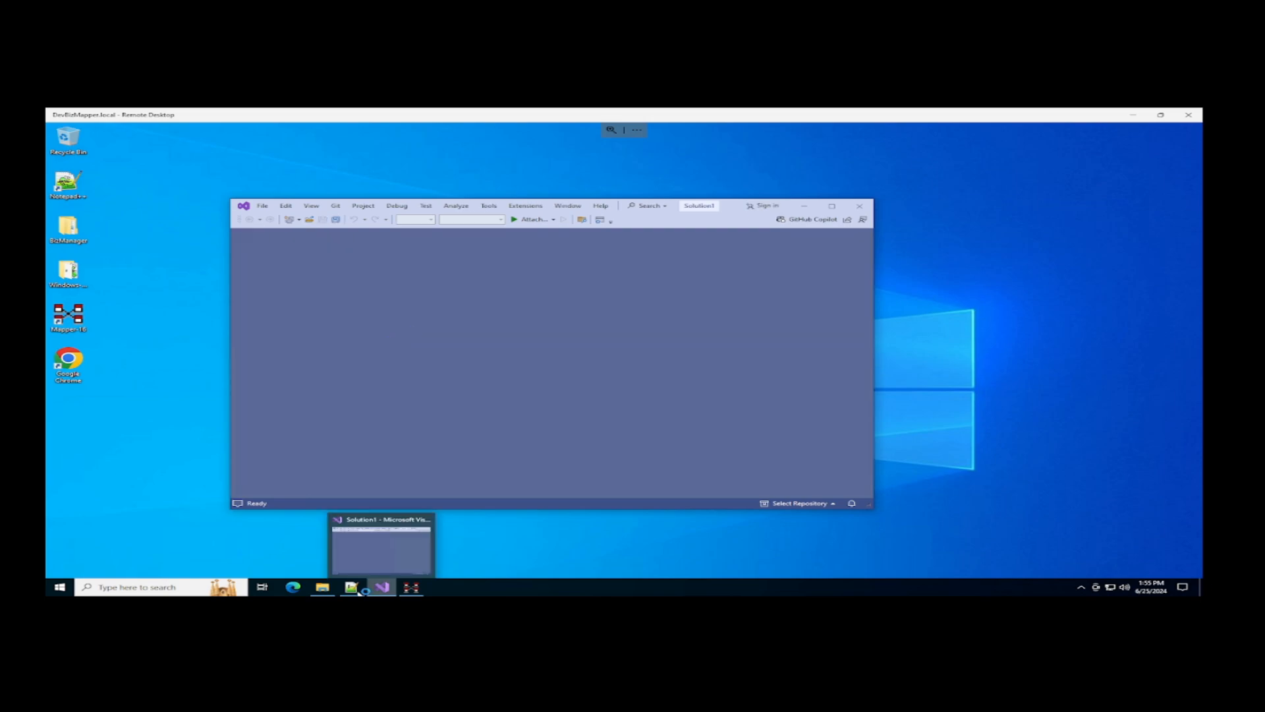
# Open Sampe-850-PO-123.xml from the Sample-850DL folder in Microsoft Visual Studio 2022 and create an XSD schema from it
pyautogui.click(322, 587)
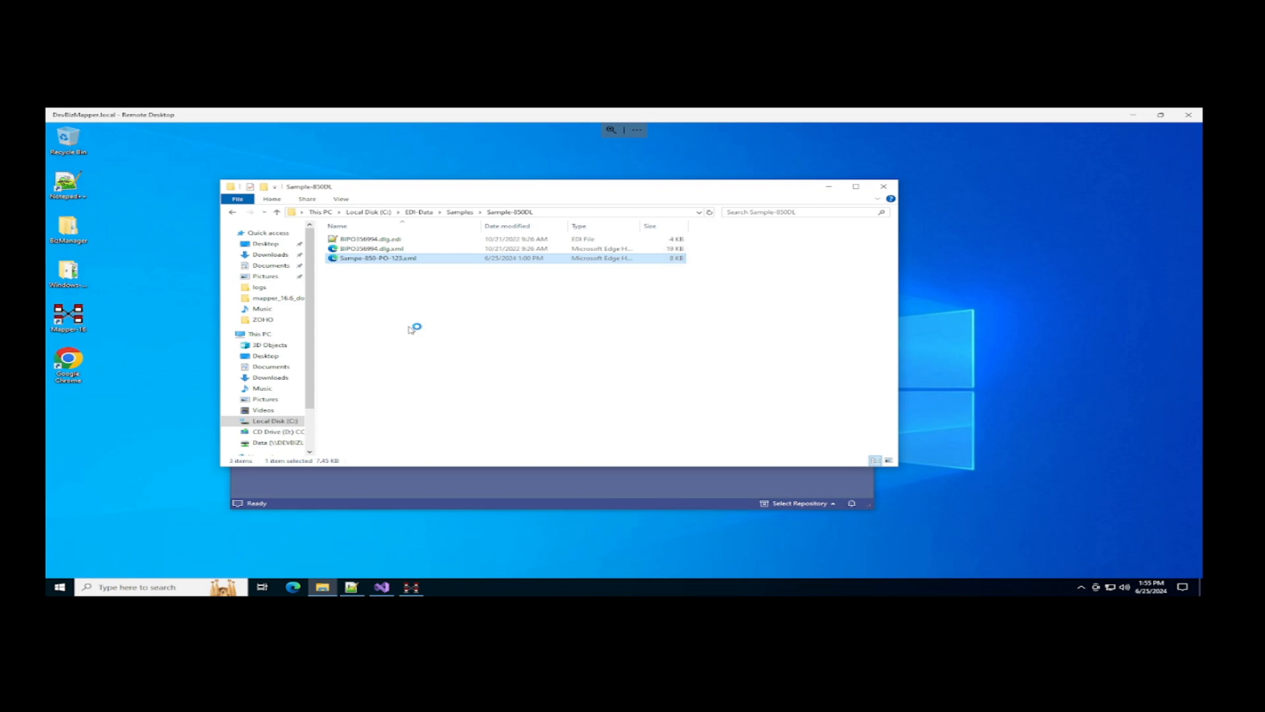
pyautogui.rightClick(388, 259)
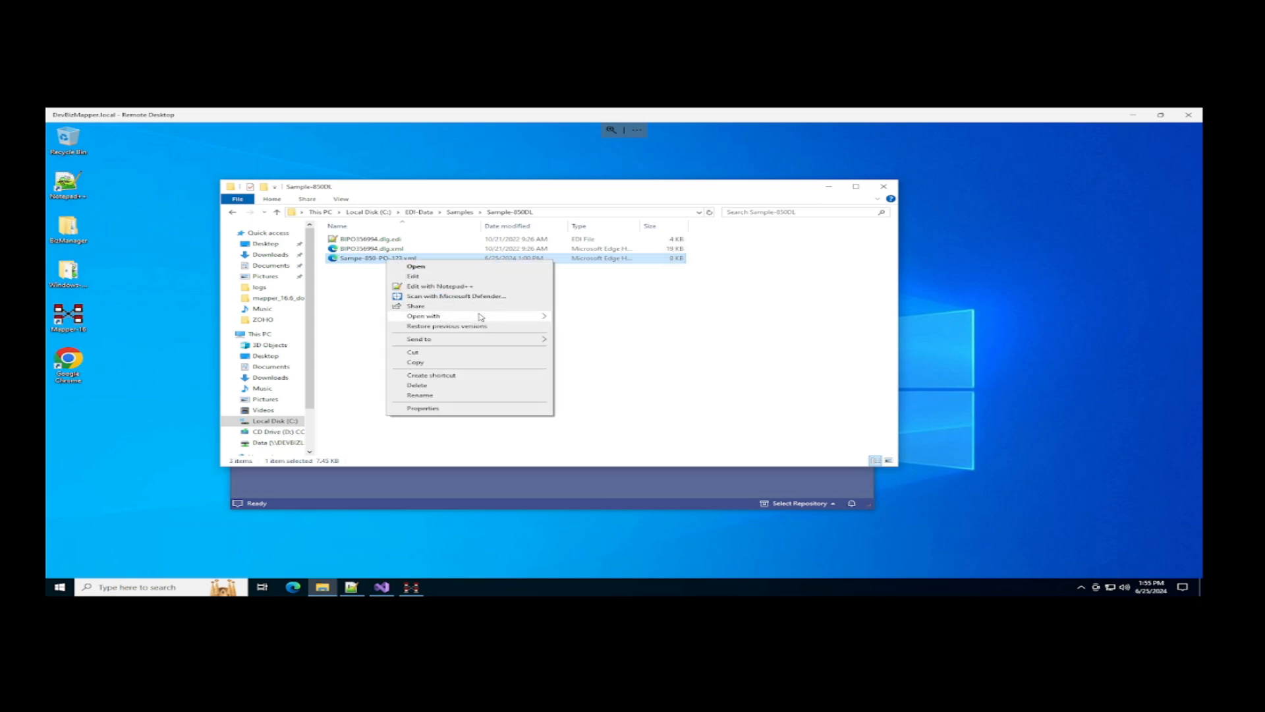
pyautogui.moveTo(481, 317)
pyautogui.click(597, 339)
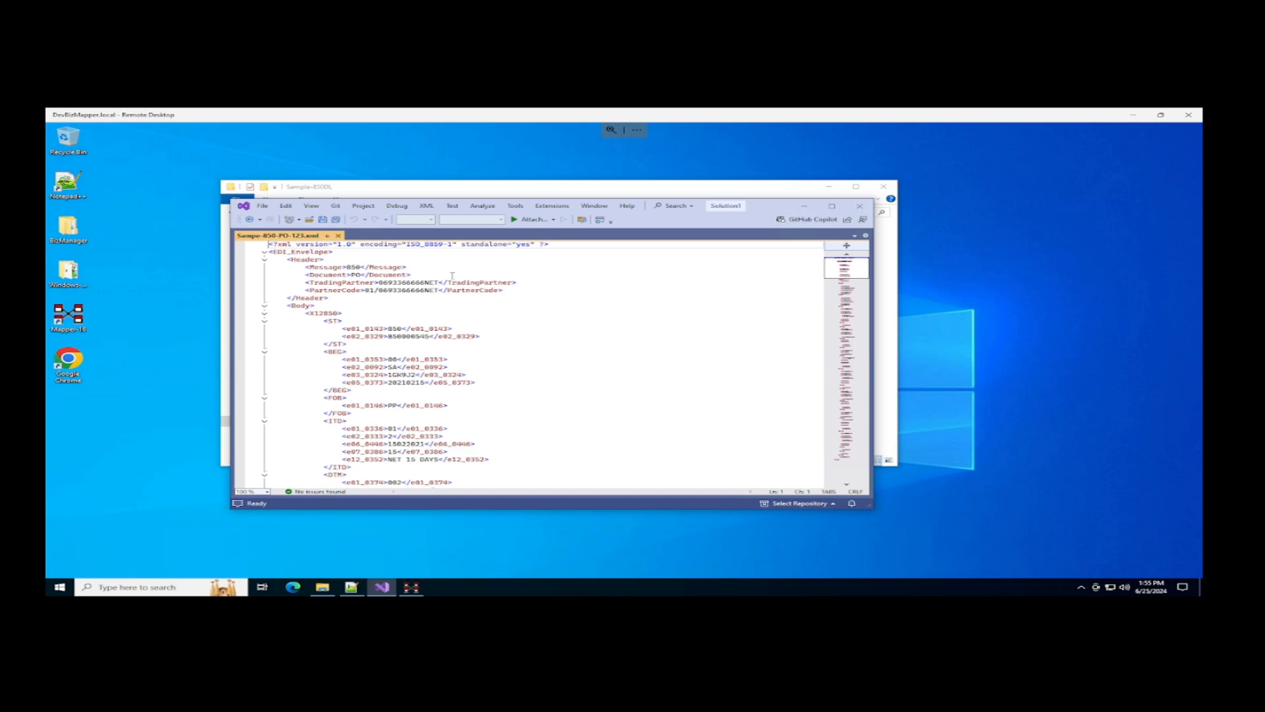
pyautogui.click(426, 206)
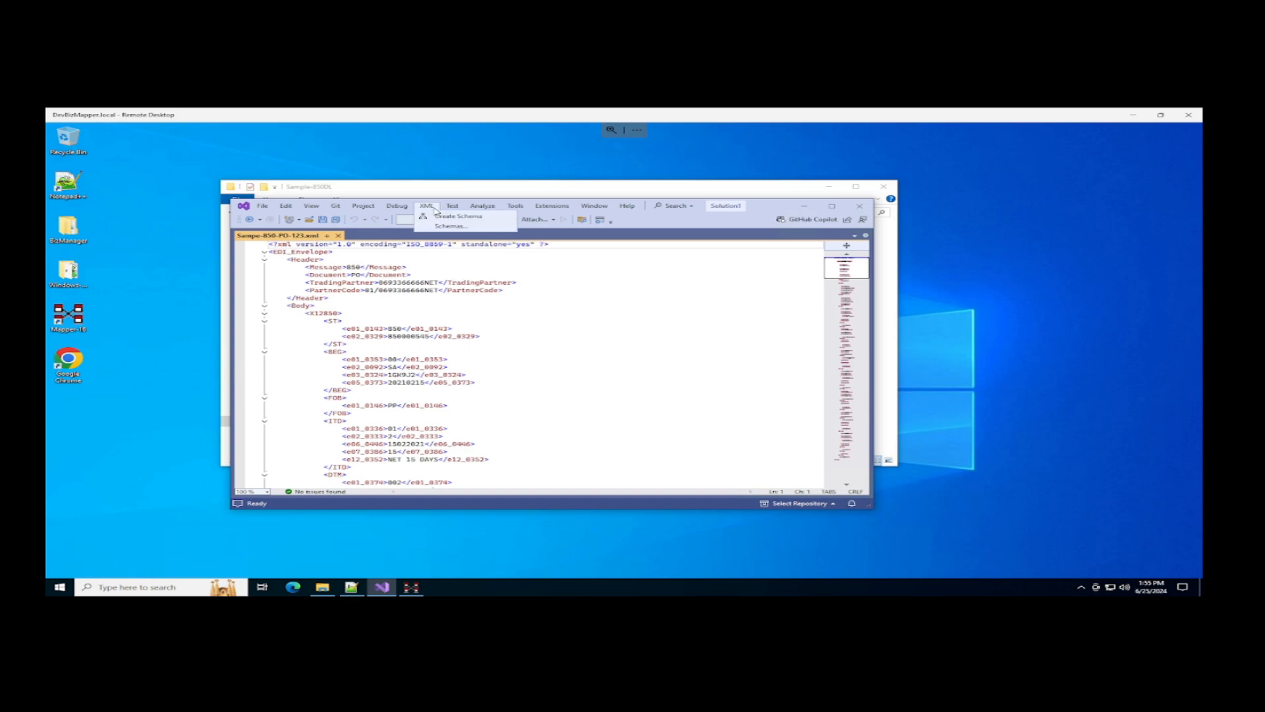
pyautogui.click(481, 218)
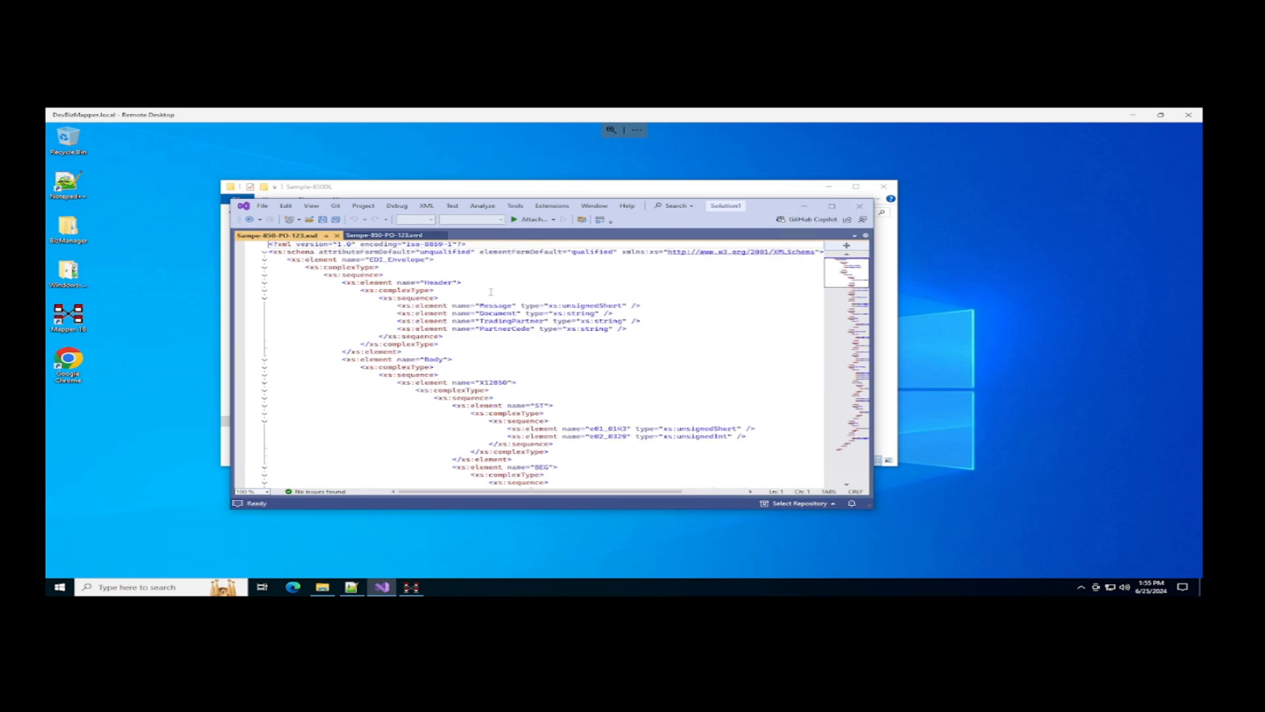
# Minimize File Explorer, enlarge the Visual Studio window, and examine the data types of the Message and TradingPartner elements in the schema
pyautogui.click(832, 188)
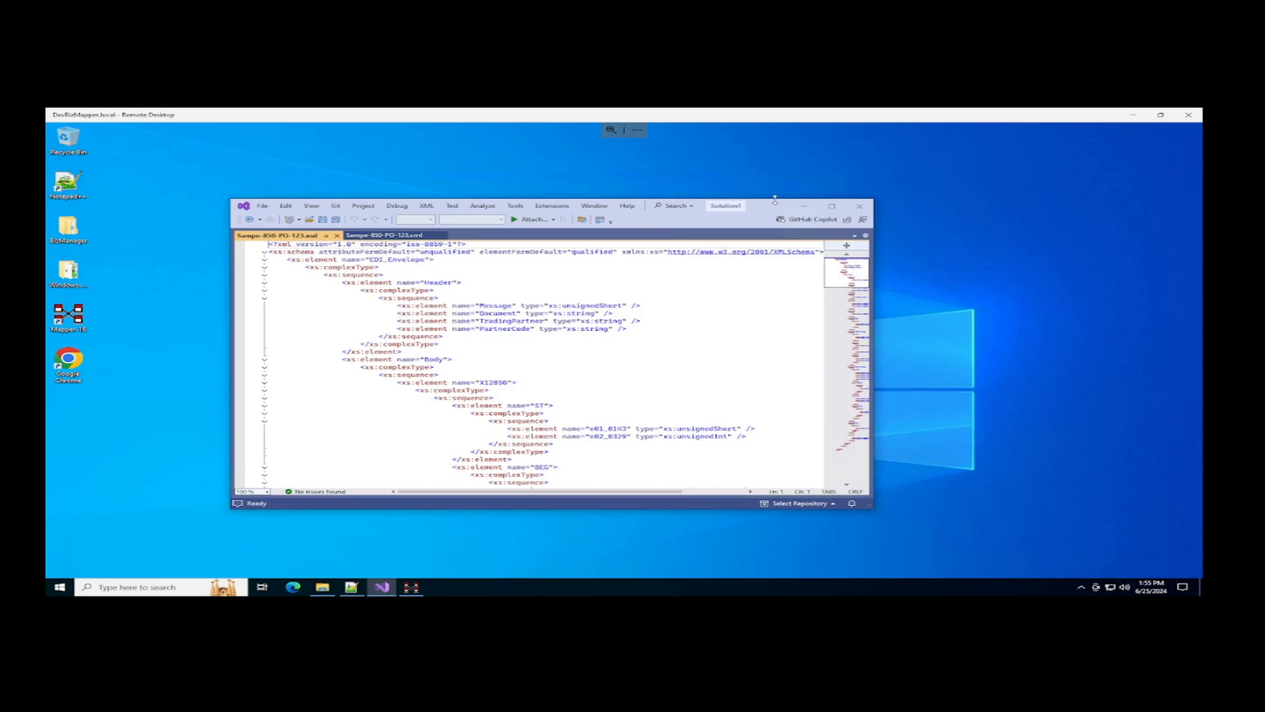
pyautogui.moveTo(774, 199); pyautogui.dragTo(756, 158)
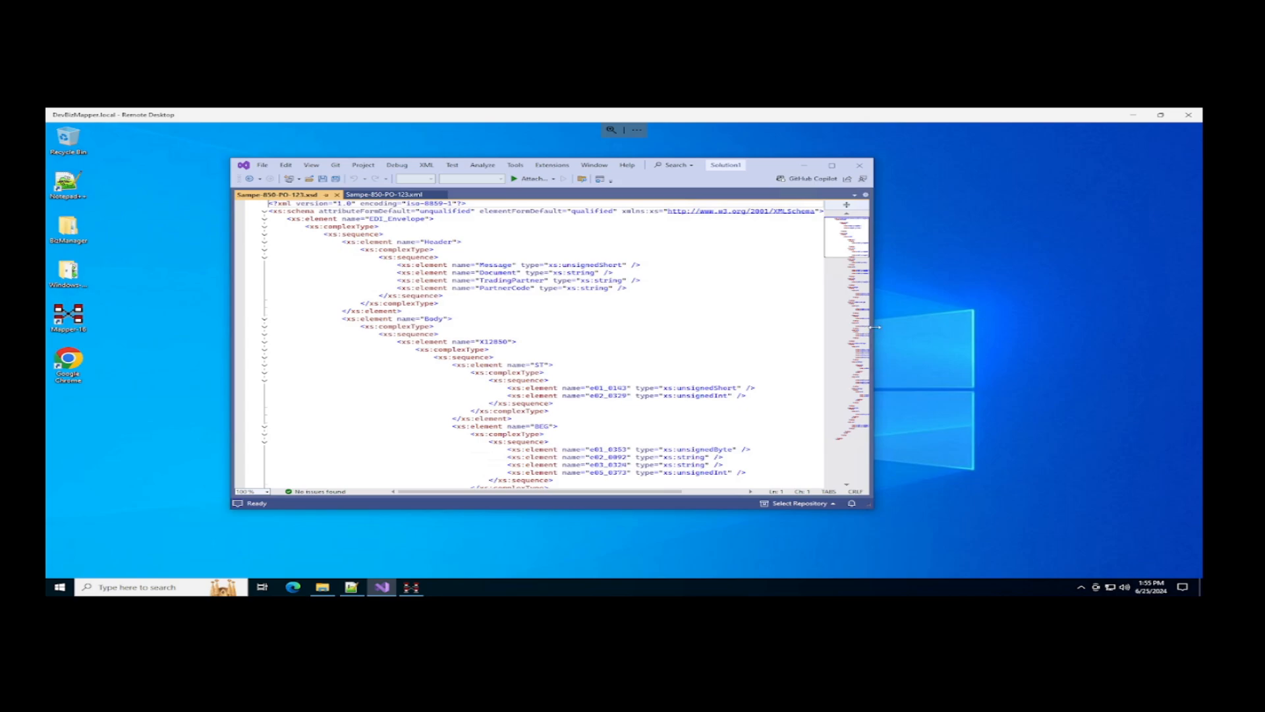
pyautogui.moveTo(877, 327); pyautogui.dragTo(983, 325)
pyautogui.scroll(-3, 715, 389)
pyautogui.scroll(3, 715, 389)
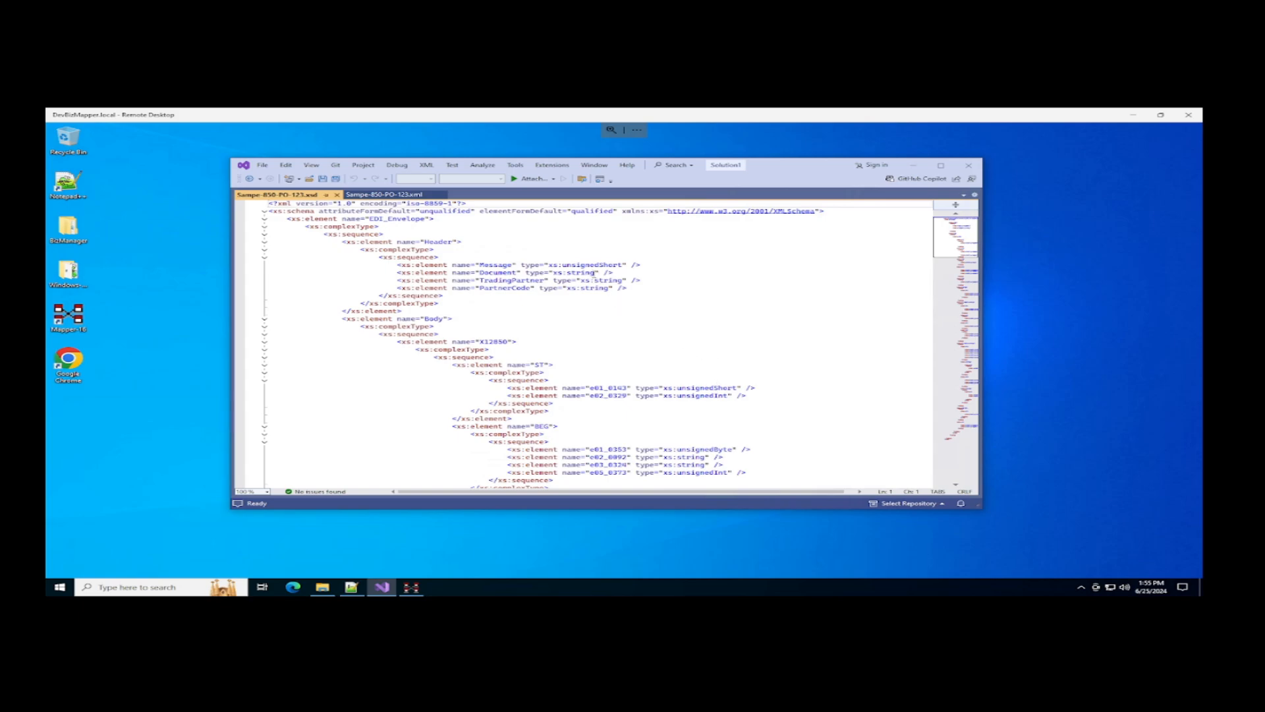
pyautogui.doubleClick(597, 264)
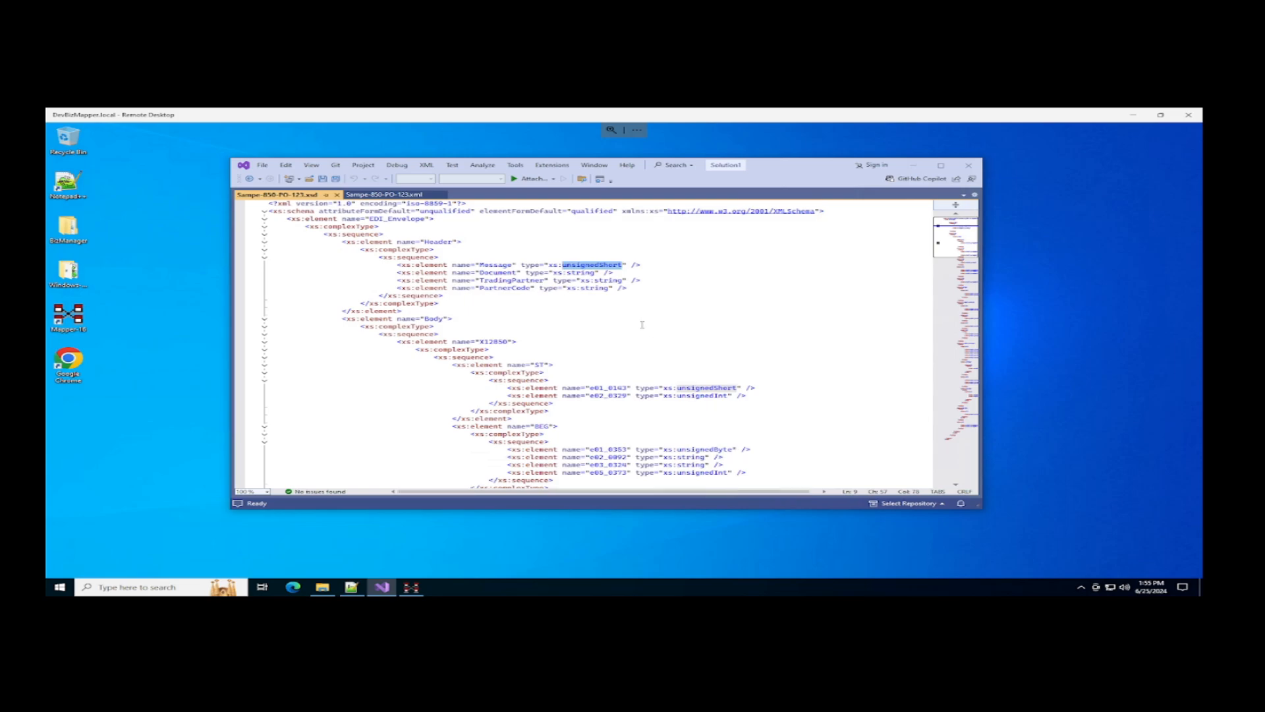
pyautogui.doubleClick(608, 280)
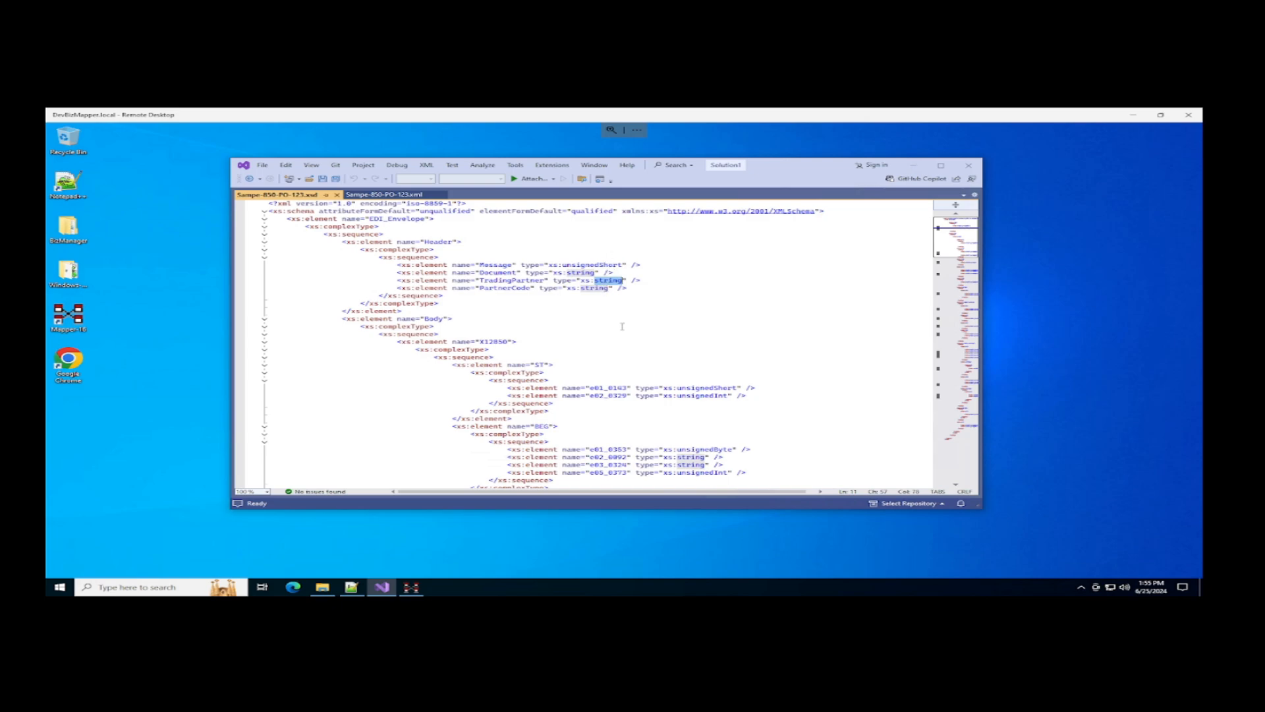
# Switch to Mapper to look at its start page, and return to the schema in Visual Studio
pyautogui.click(413, 590)
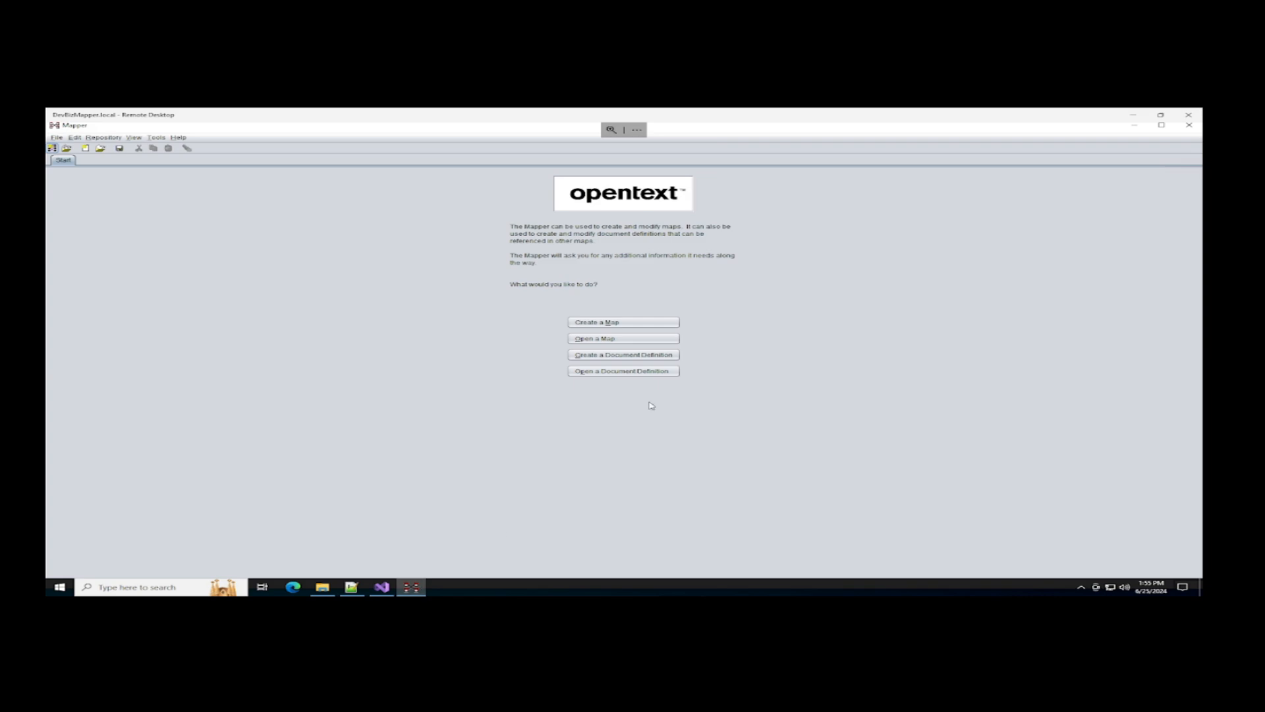
pyautogui.click(1134, 117)
pyautogui.click(382, 586)
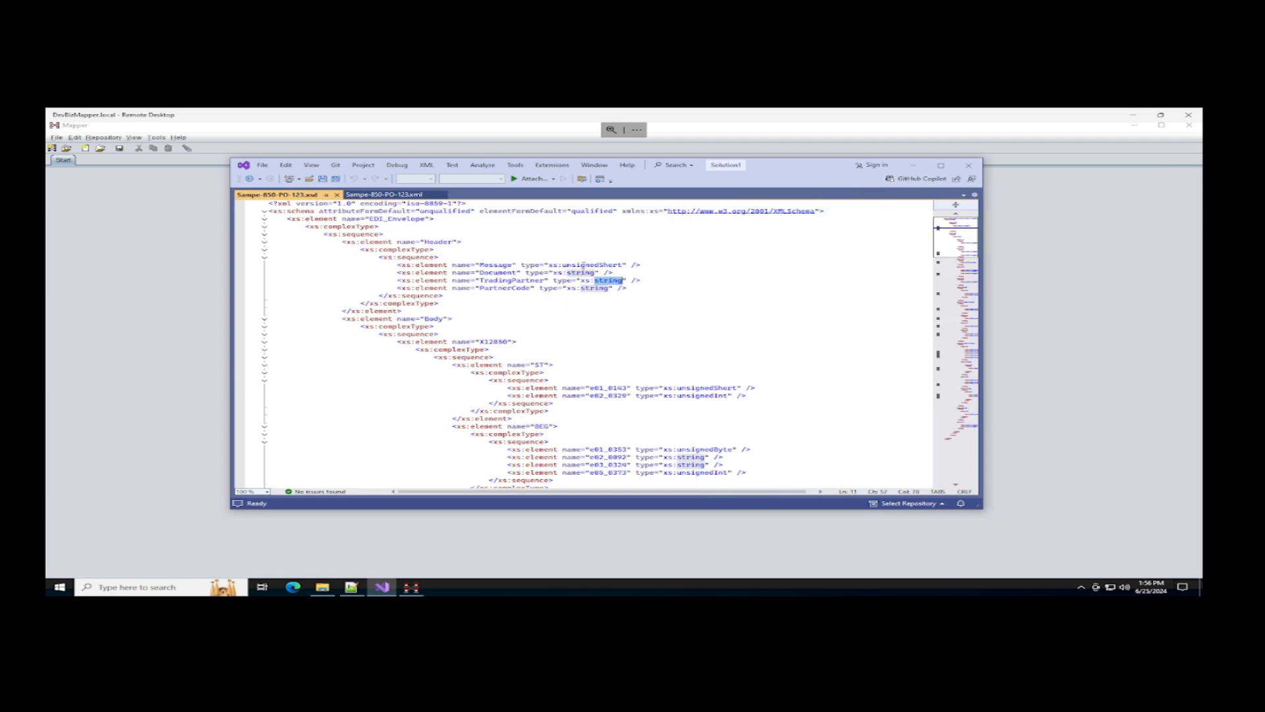
# Set up a find and replace for the Message element's unsignedShort type, limited to the current document
pyautogui.doubleClick(580, 265)
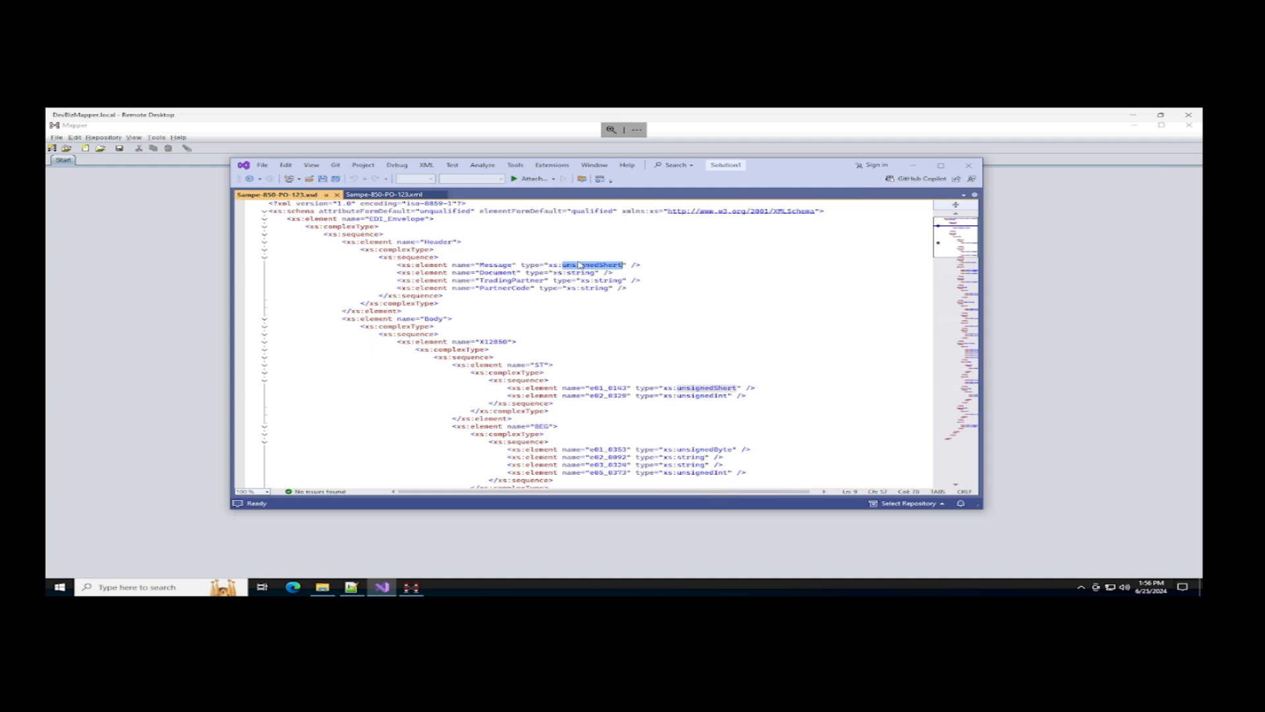
pyautogui.hotkey('ctrl', 'f')
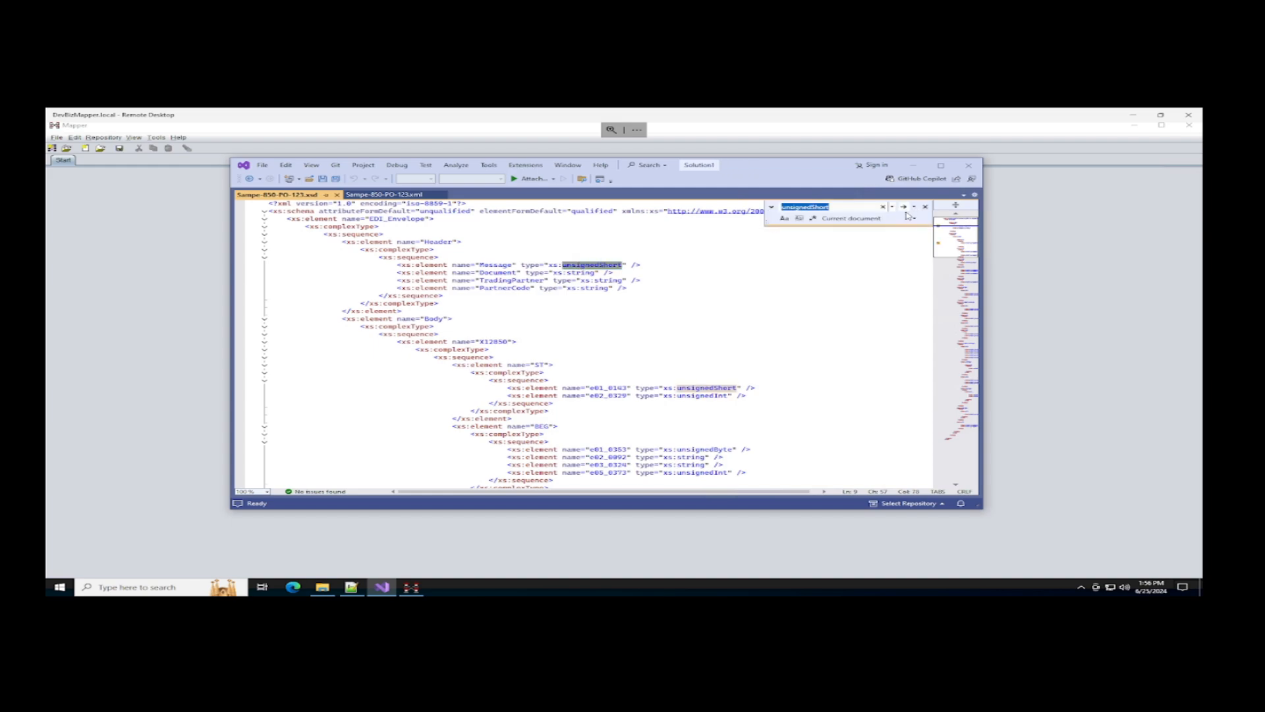
pyautogui.click(847, 218)
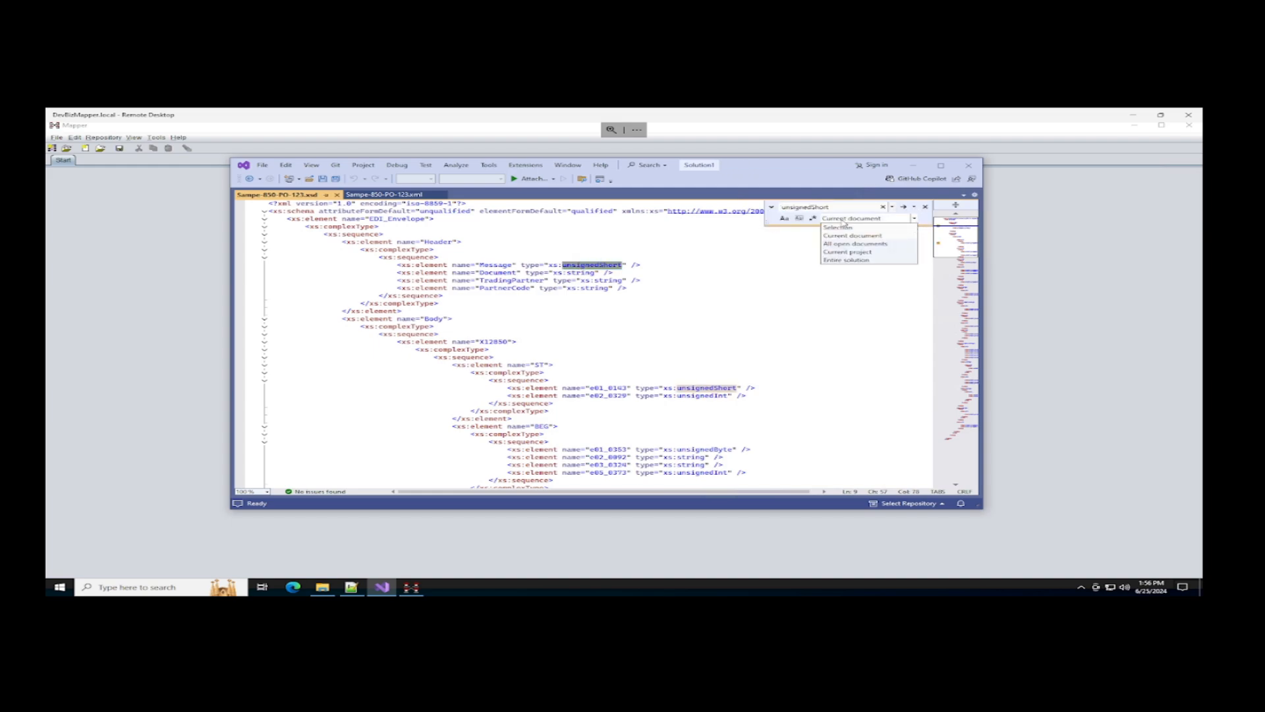
pyautogui.click(772, 221)
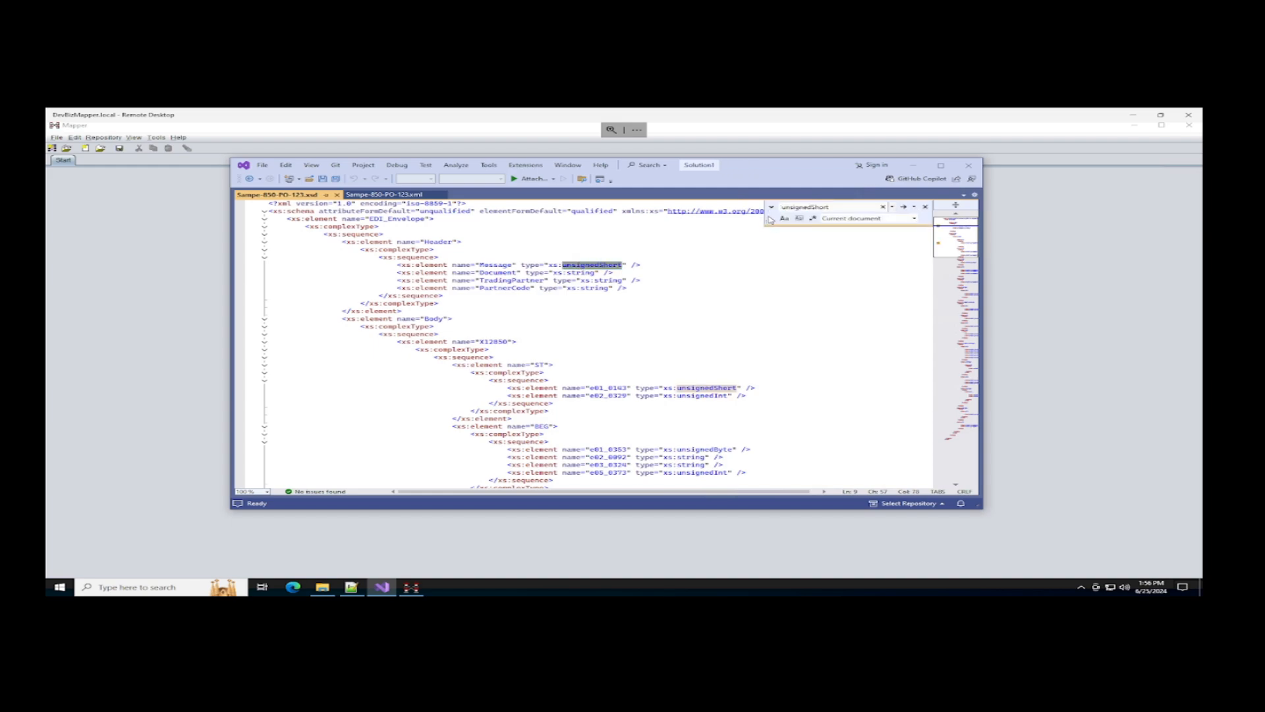
pyautogui.click(913, 207)
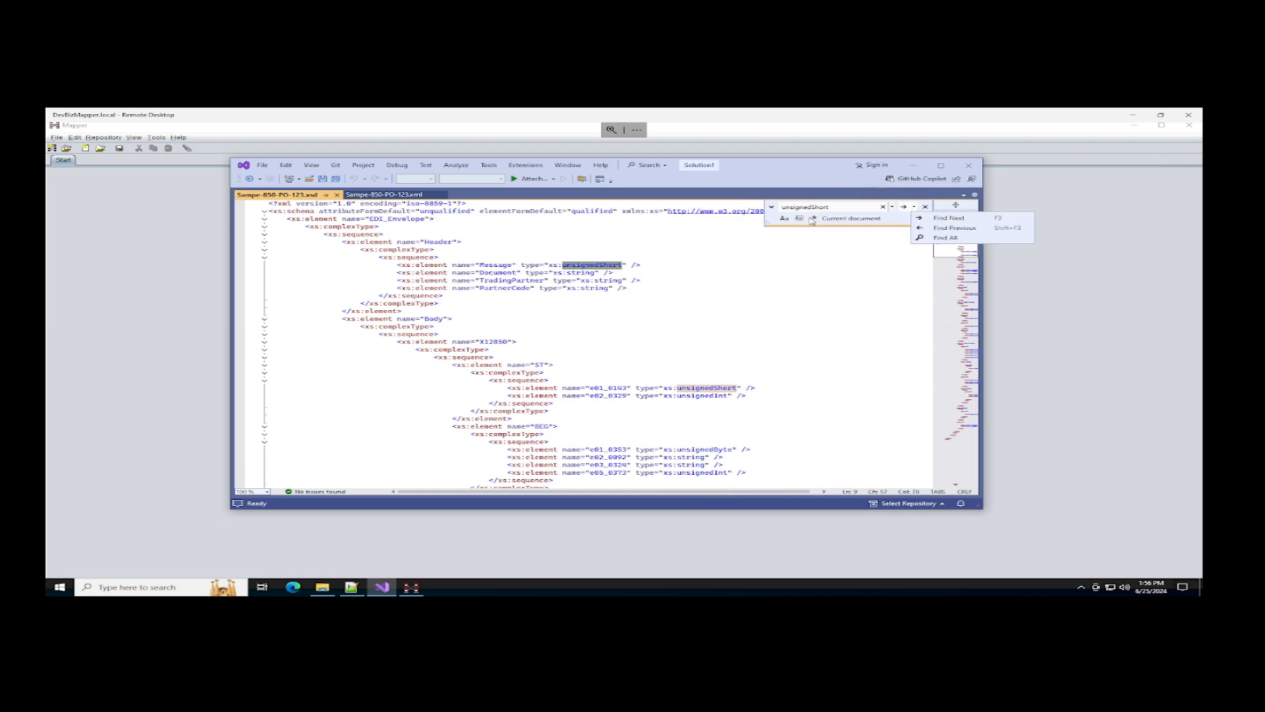
pyautogui.click(894, 208)
pyautogui.click(894, 209)
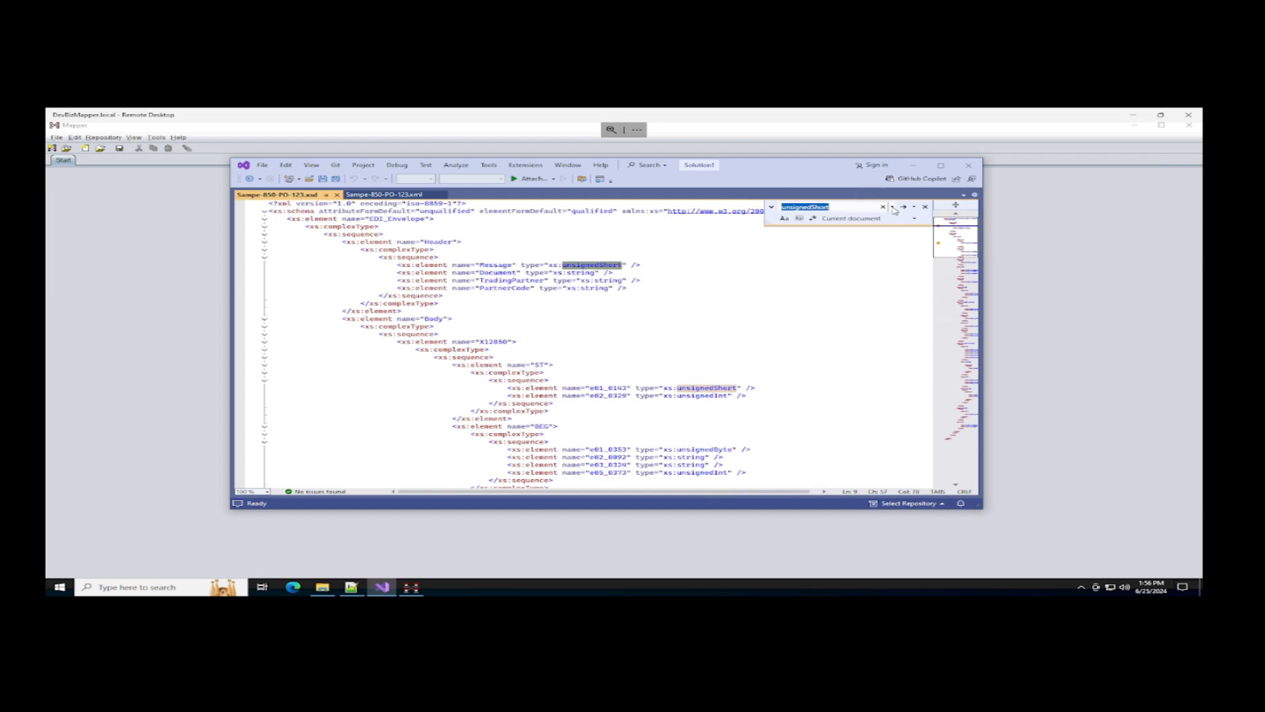
pyautogui.click(772, 208)
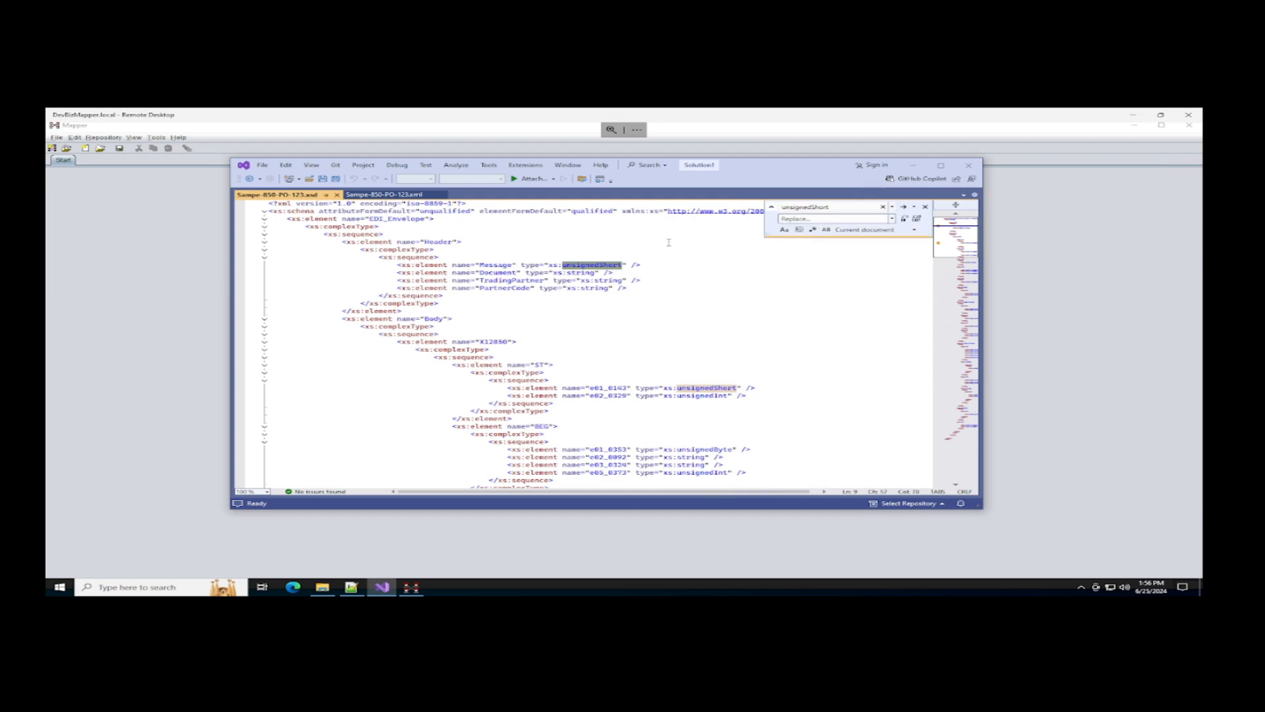
# Replace every unsignedShort type in the schema with string, copied from the TradingPartner element
pyautogui.doubleClick(605, 280)
pyautogui.hotkey('ctrl', 'c')
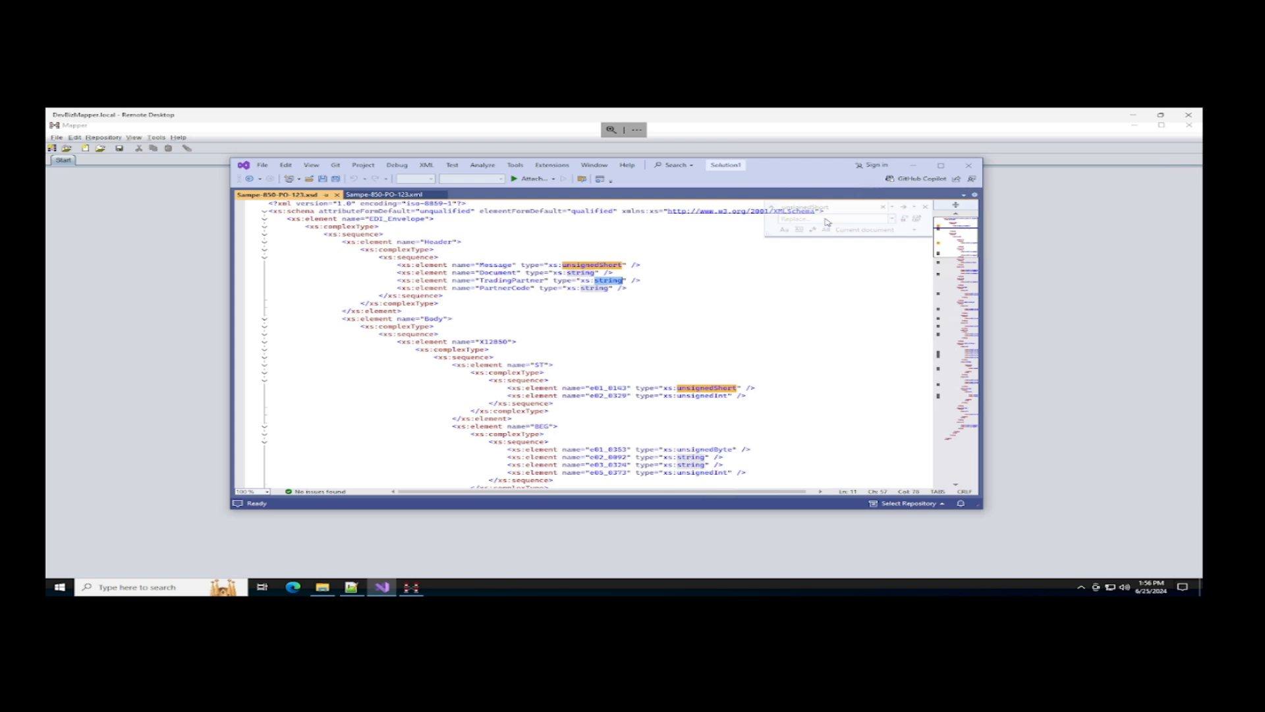
pyautogui.click(831, 221)
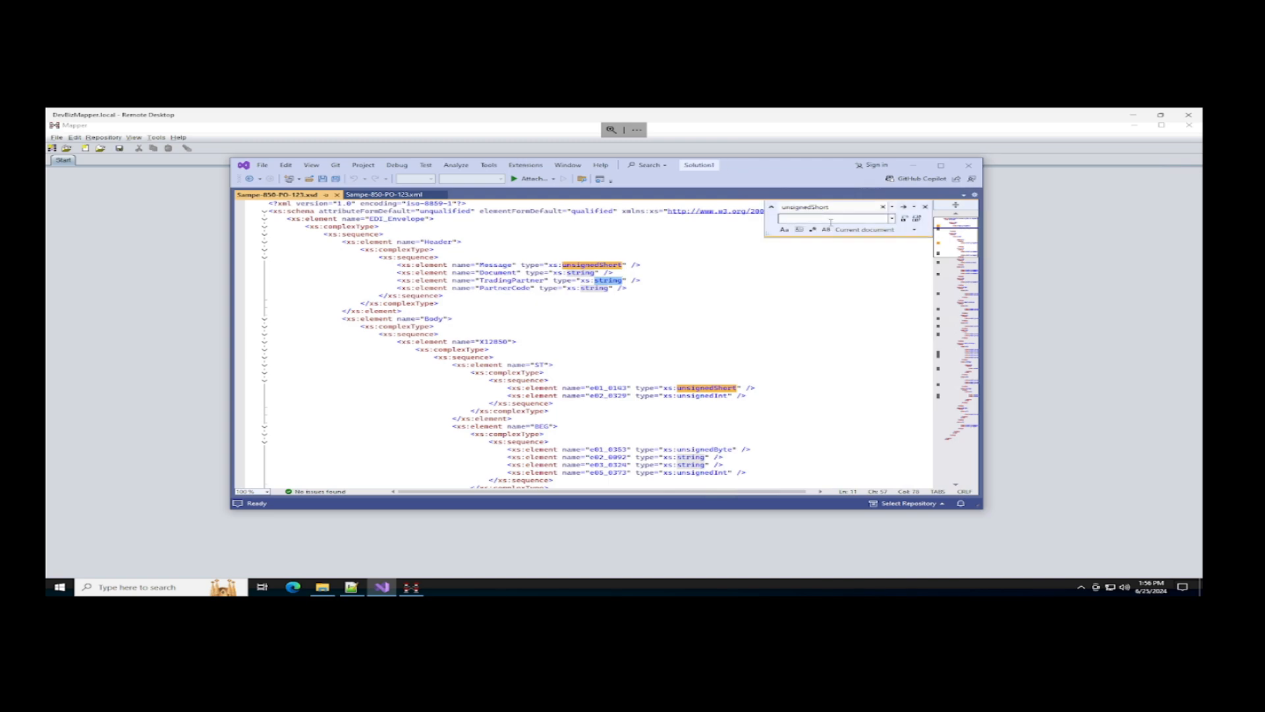
pyautogui.hotkey('ctrl', 'v')
pyautogui.click(905, 208)
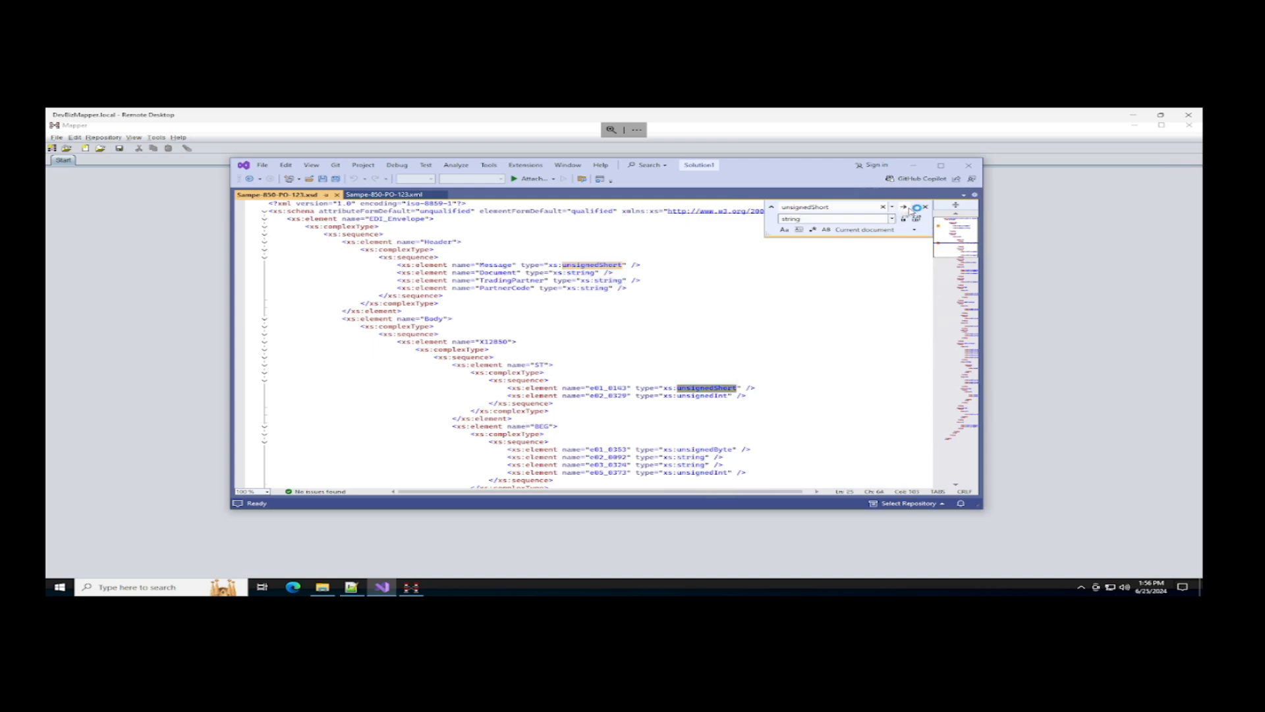
pyautogui.click(915, 209)
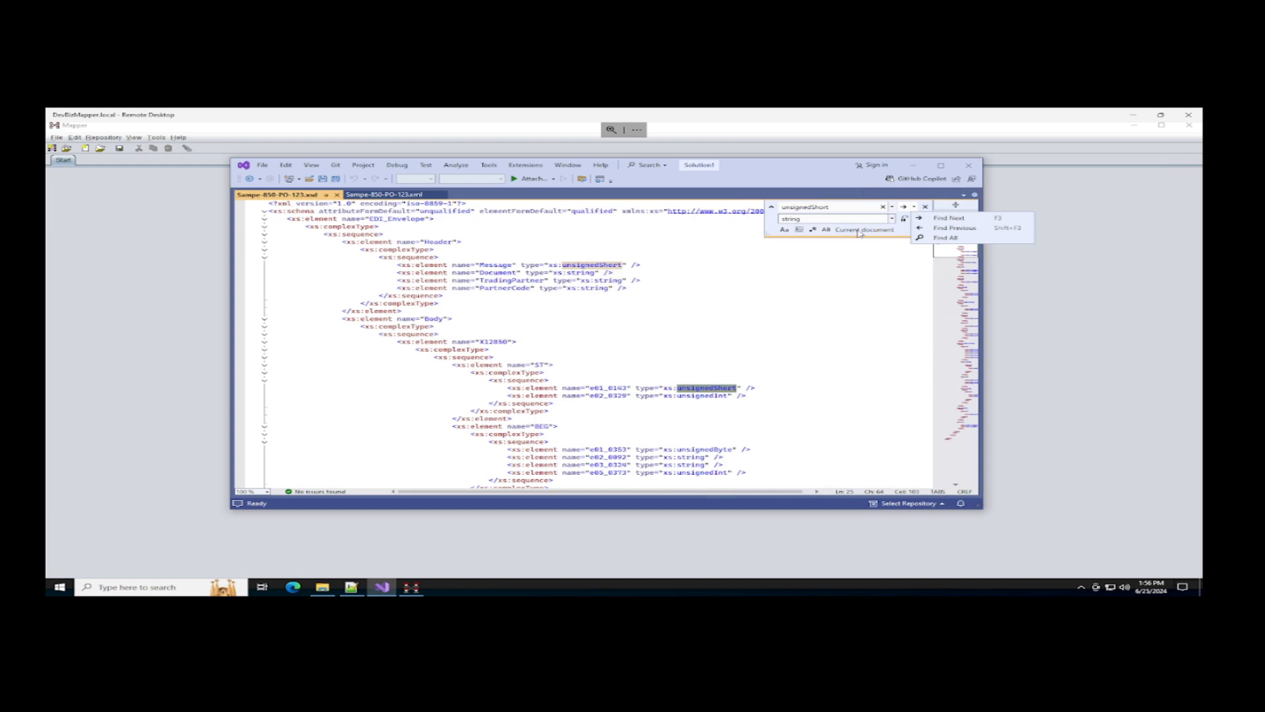
pyautogui.click(802, 181)
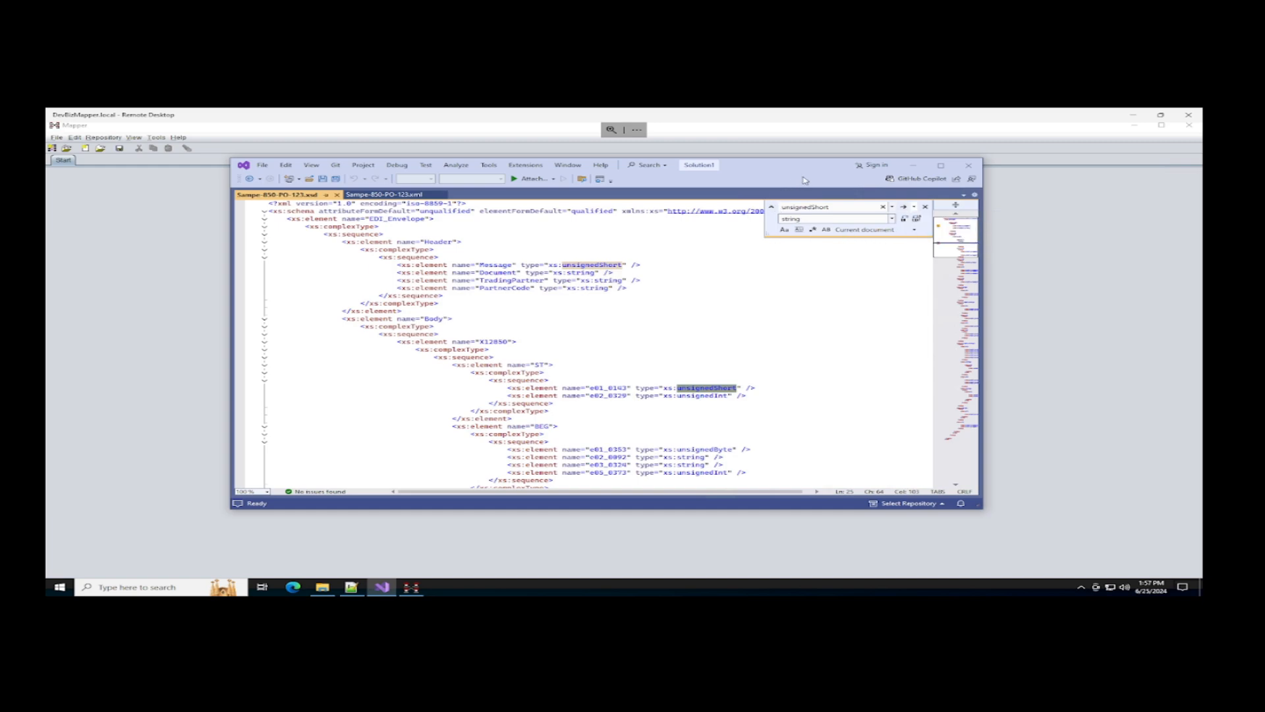
pyautogui.click(917, 220)
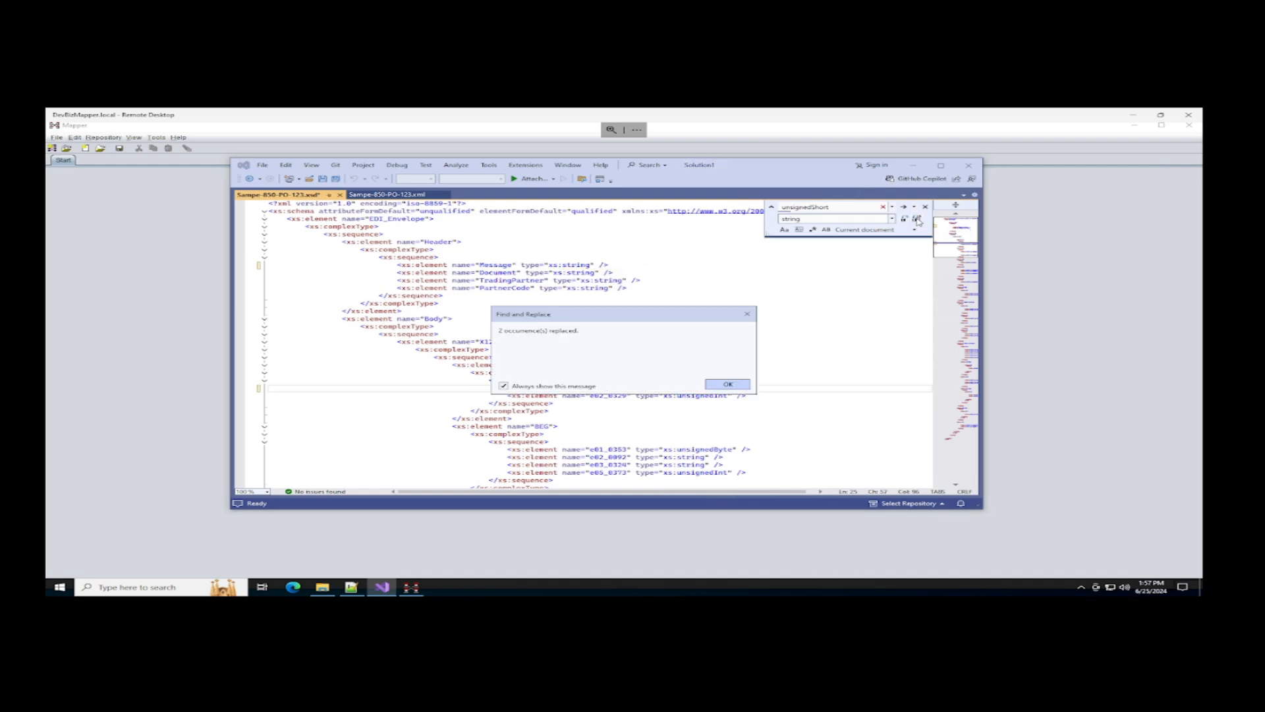
pyautogui.click(729, 384)
# Replace every unsignedInt type in the schema with string
pyautogui.doubleClick(710, 396)
pyautogui.hotkey('ctrl', 'c')
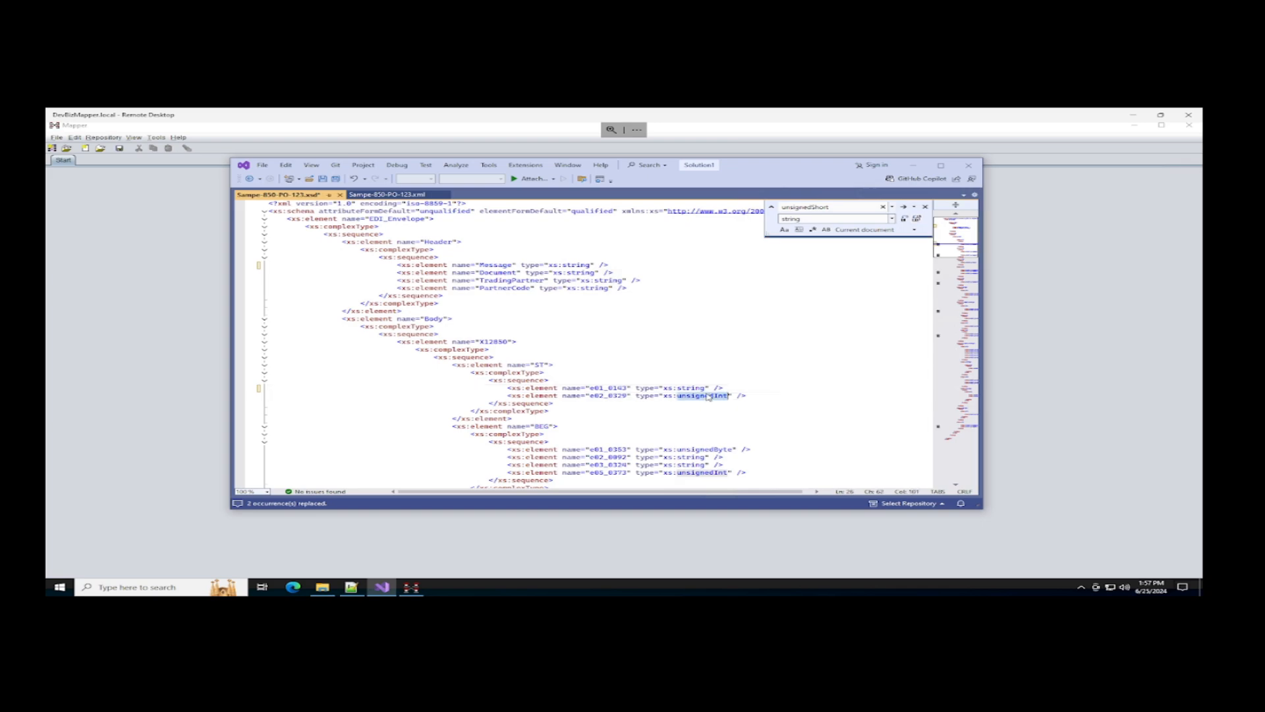
pyautogui.click(836, 205)
pyautogui.doubleClick(836, 206)
pyautogui.hotkey('ctrl', 'v')
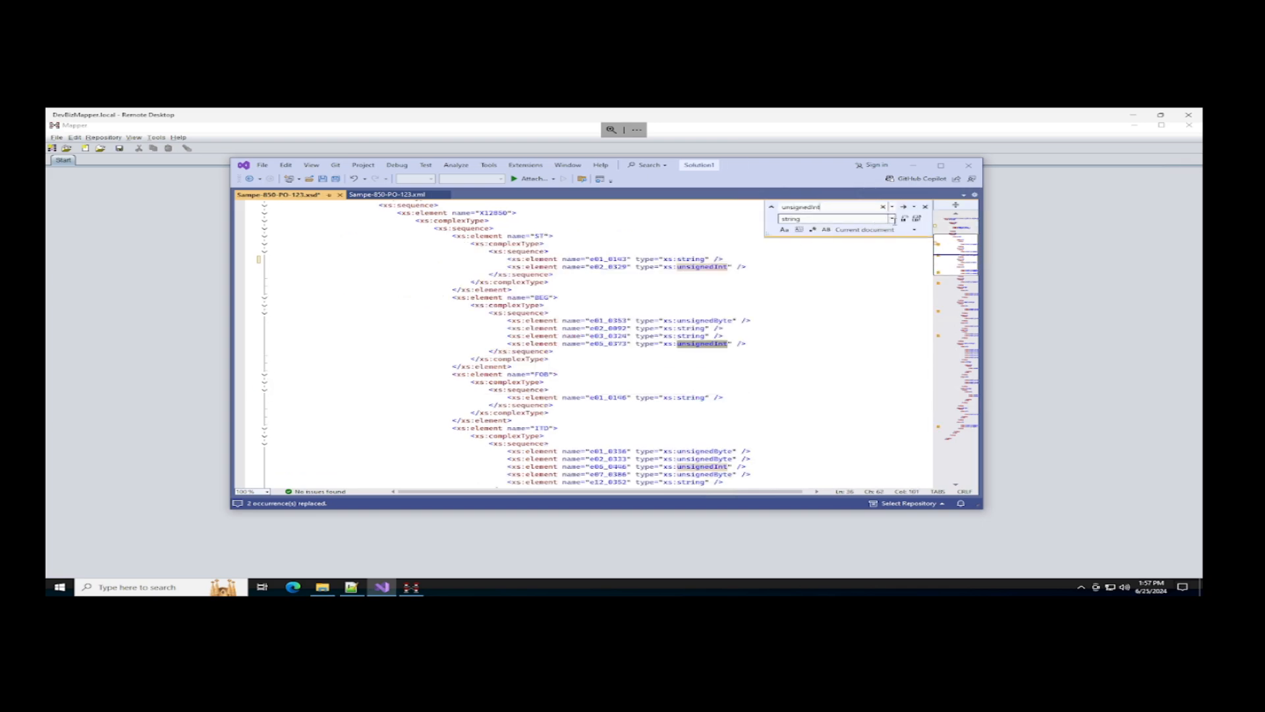
pyautogui.click(917, 219)
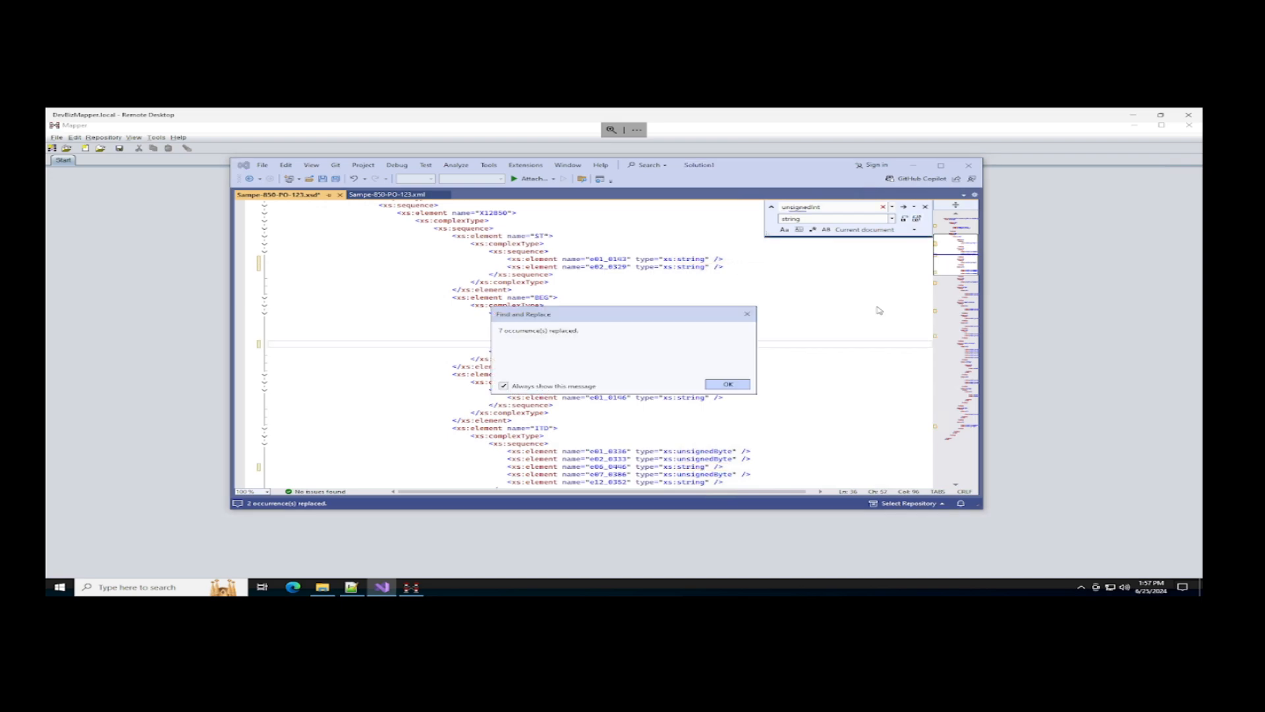
pyautogui.click(728, 385)
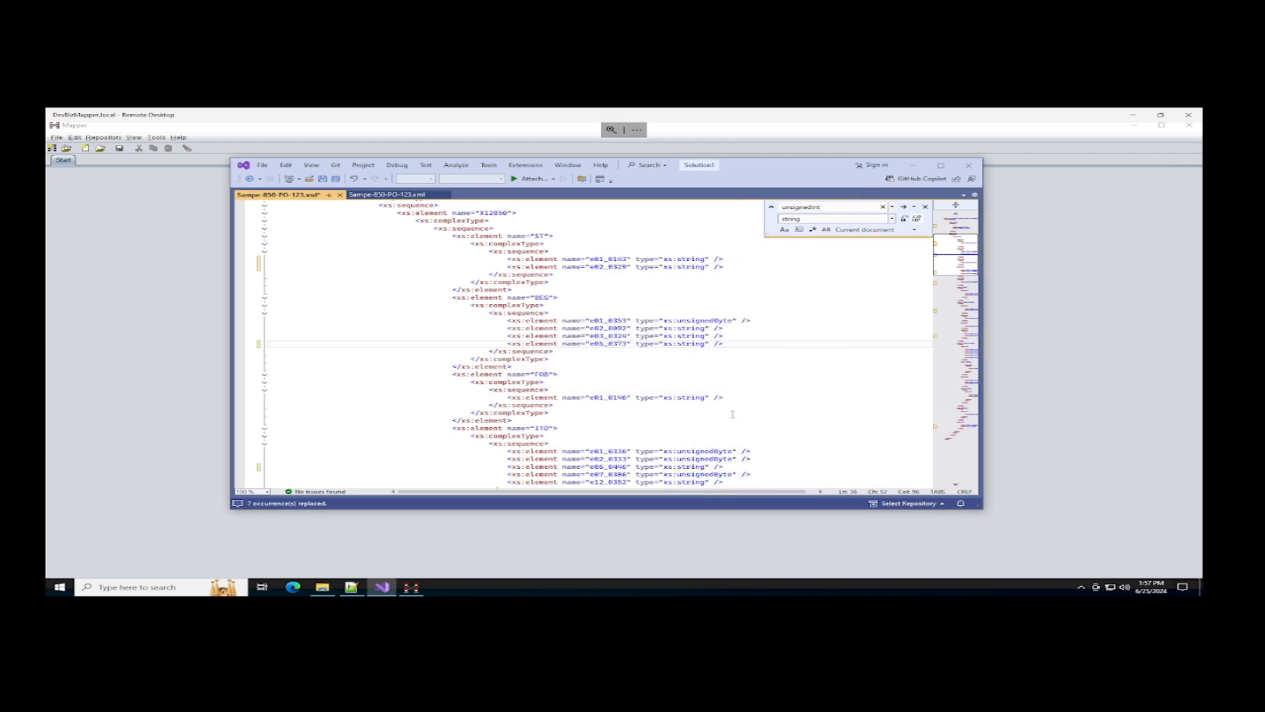
# Replace every unsignedByte type in the schema with string, and check the element types from the Header down
pyautogui.doubleClick(708, 452)
pyautogui.hotkey('ctrl', 'c')
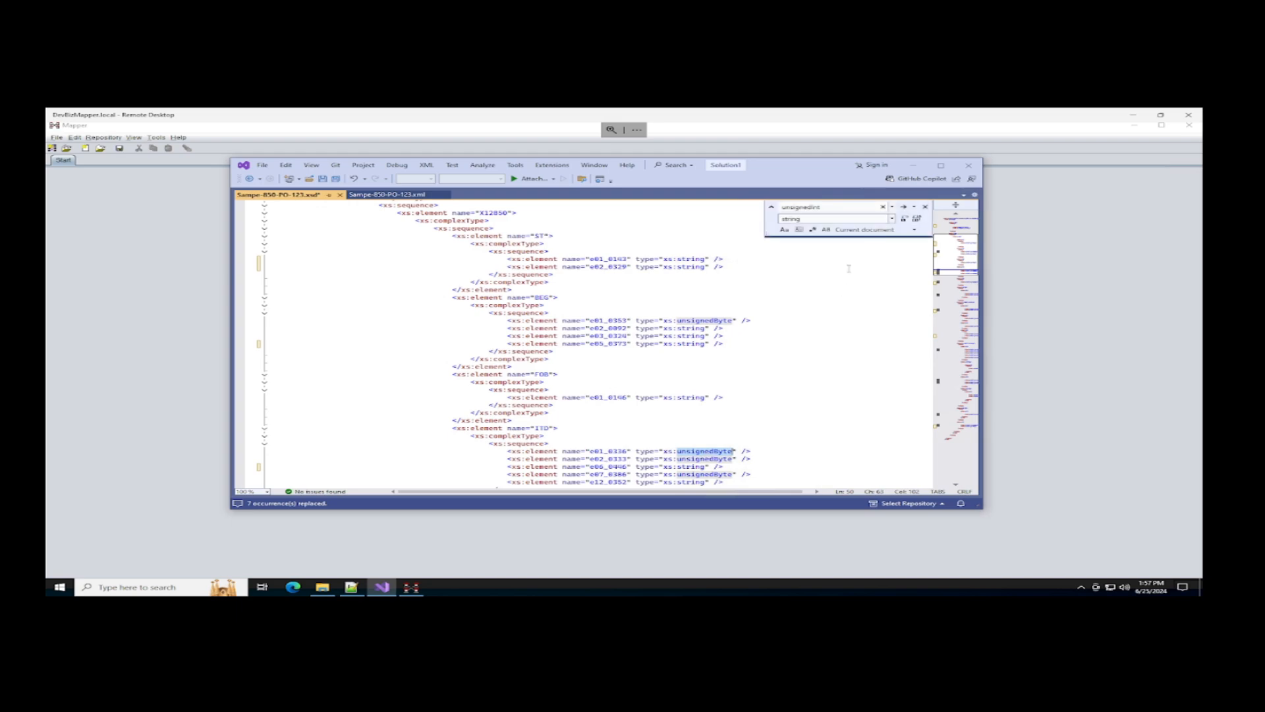
pyautogui.click(832, 207)
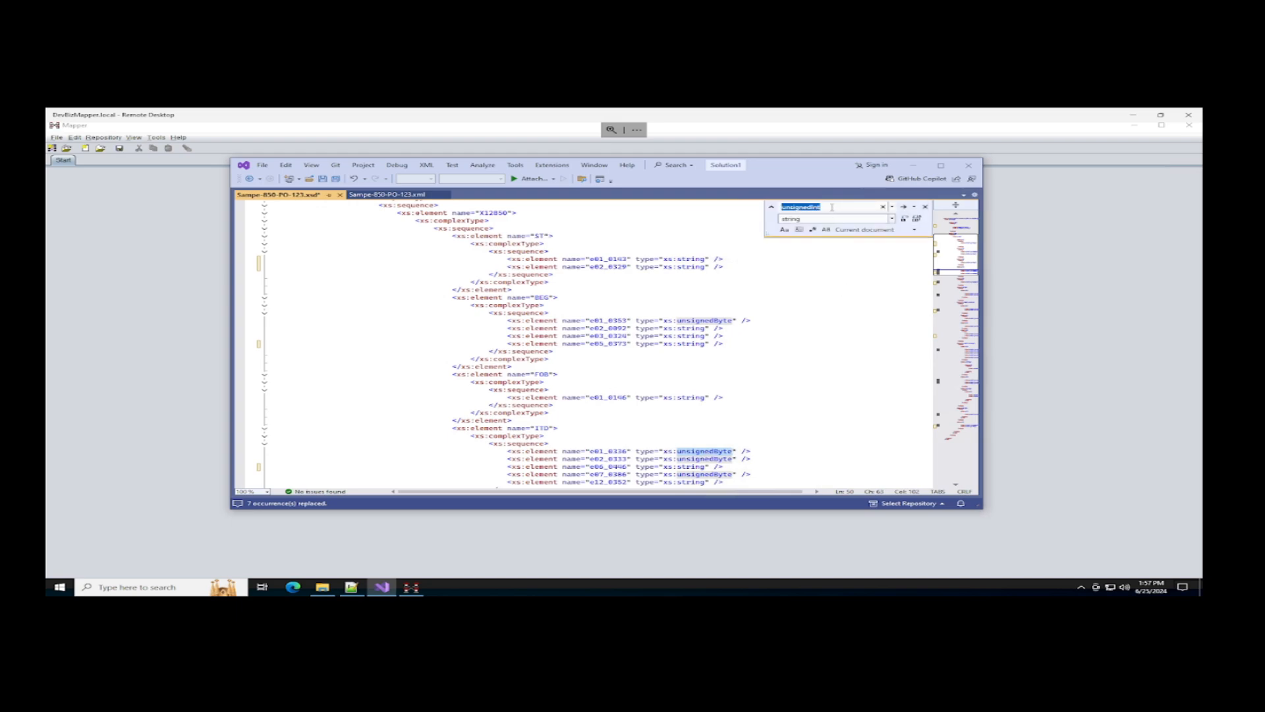
pyautogui.hotkey('ctrl', 'v')
pyautogui.click(917, 219)
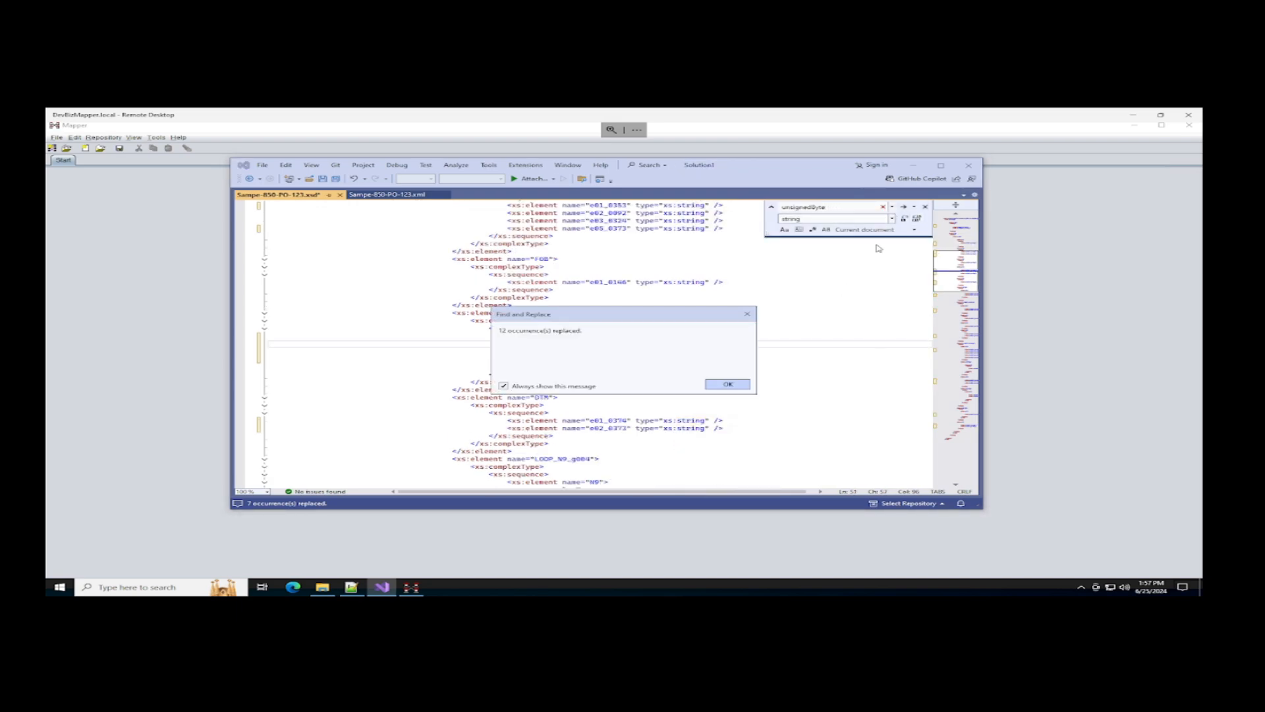
pyautogui.click(728, 384)
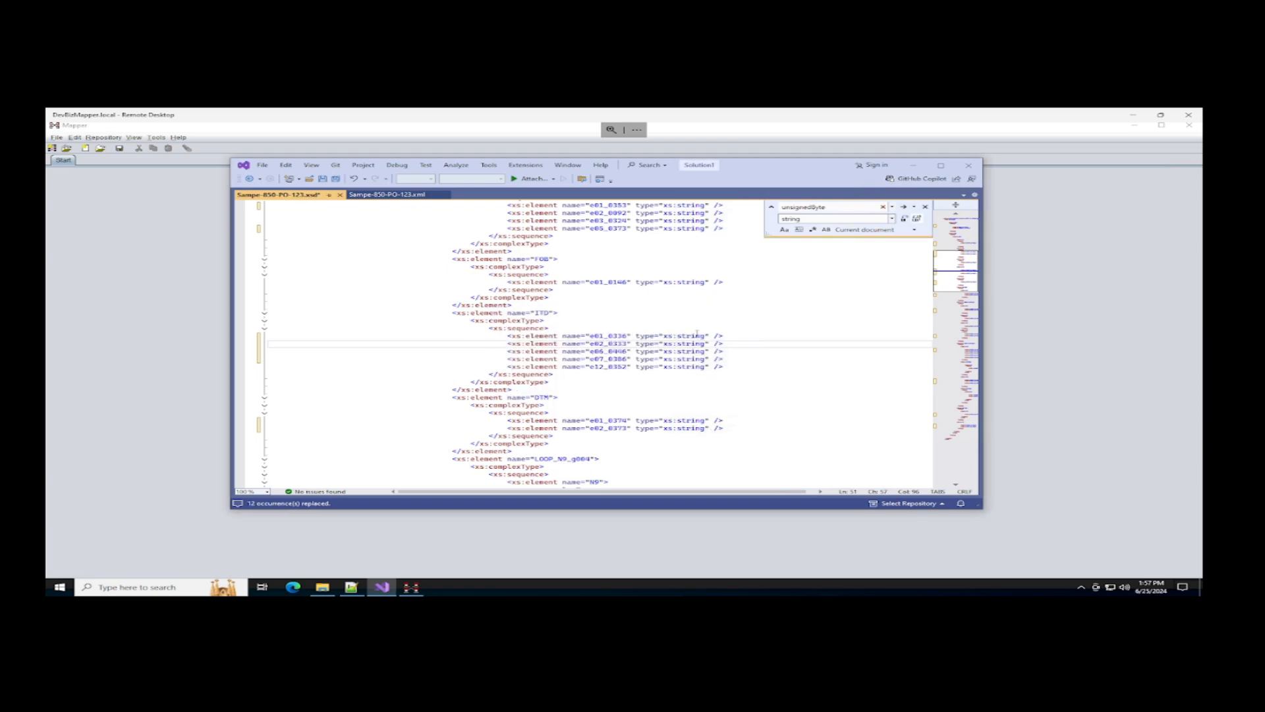
pyautogui.scroll(10, 690, 325)
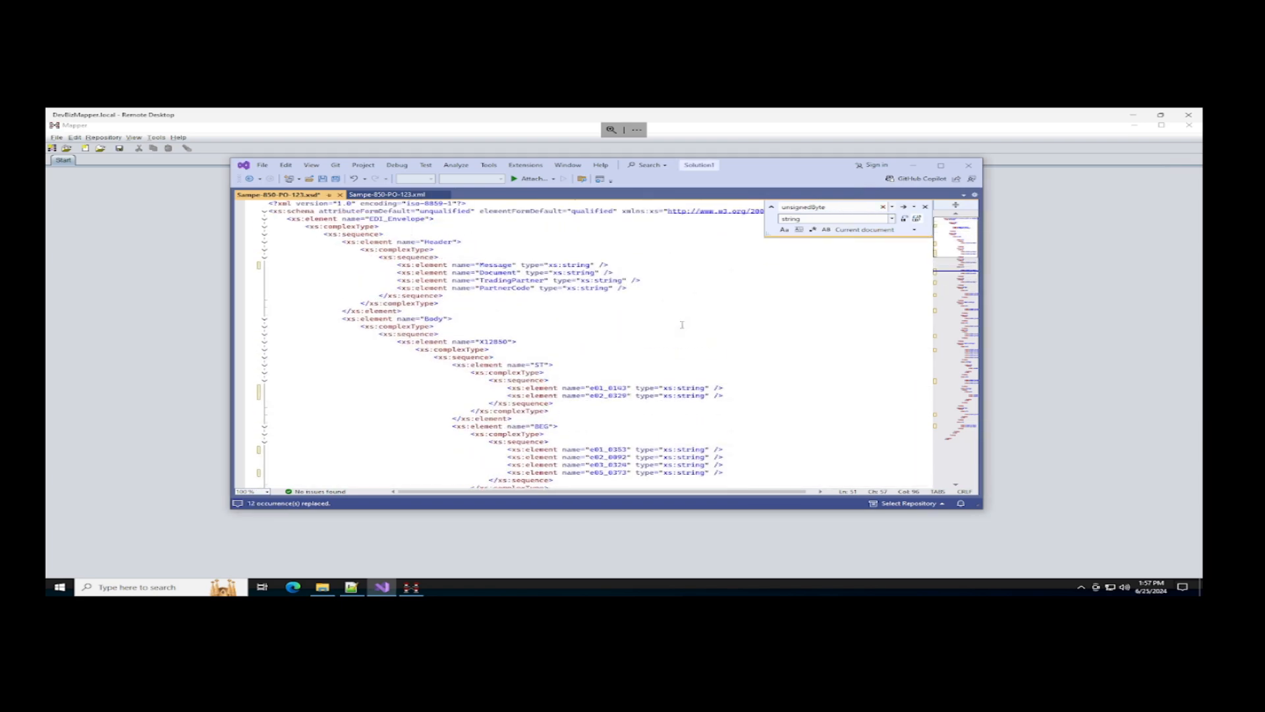
pyautogui.scroll(-10, 675, 328)
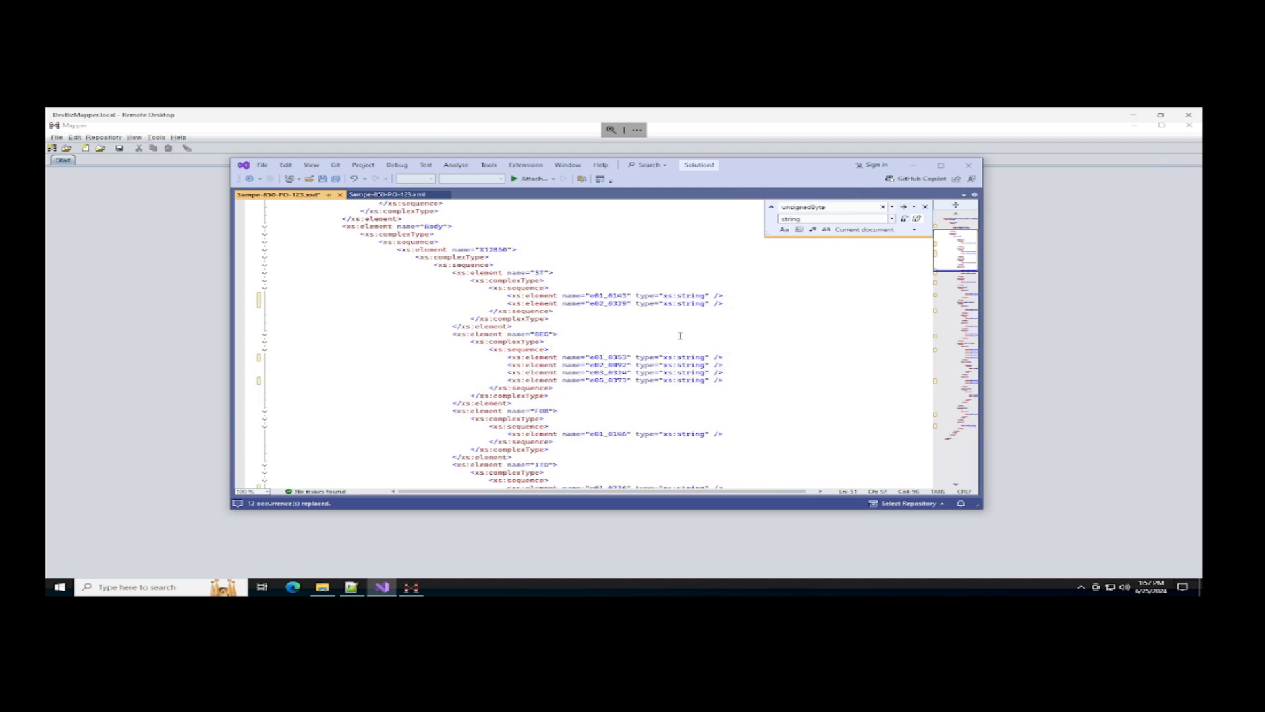
# Replace every unsignedLong type in the schema with string, copied from the PO1 element e09_0234
pyautogui.scroll(-6, 689, 355)
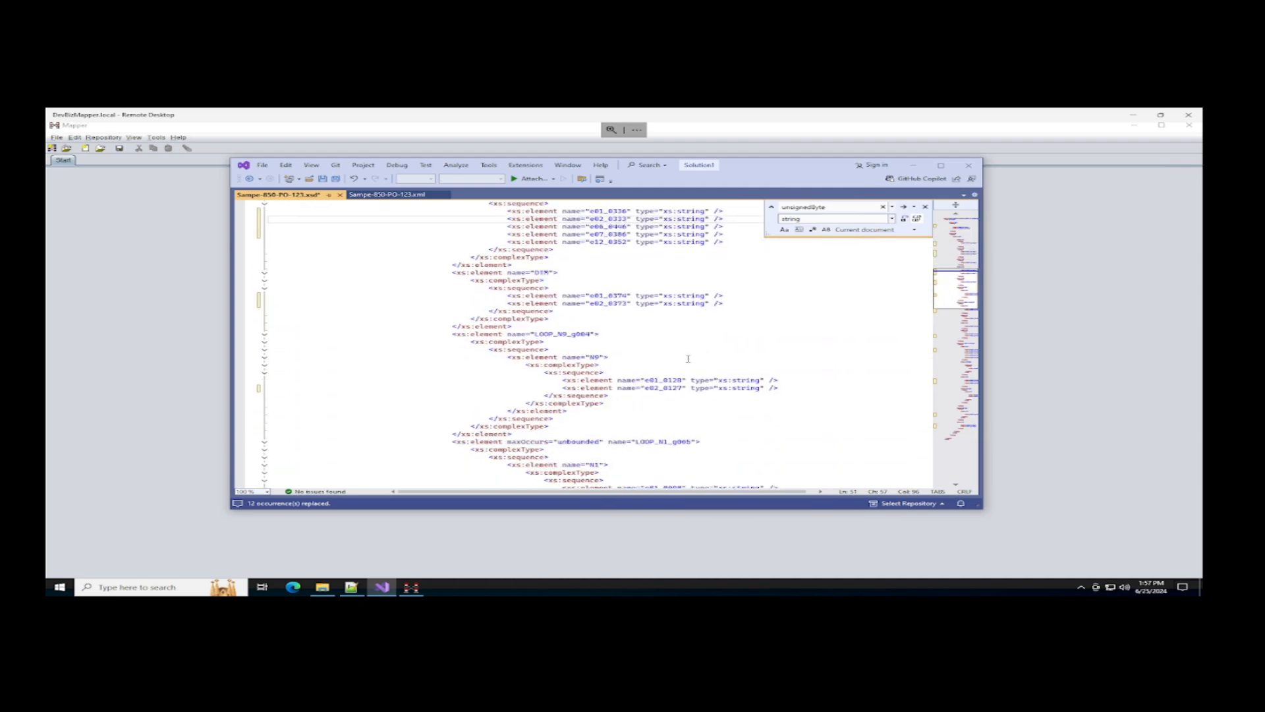
pyautogui.scroll(-12, 687, 374)
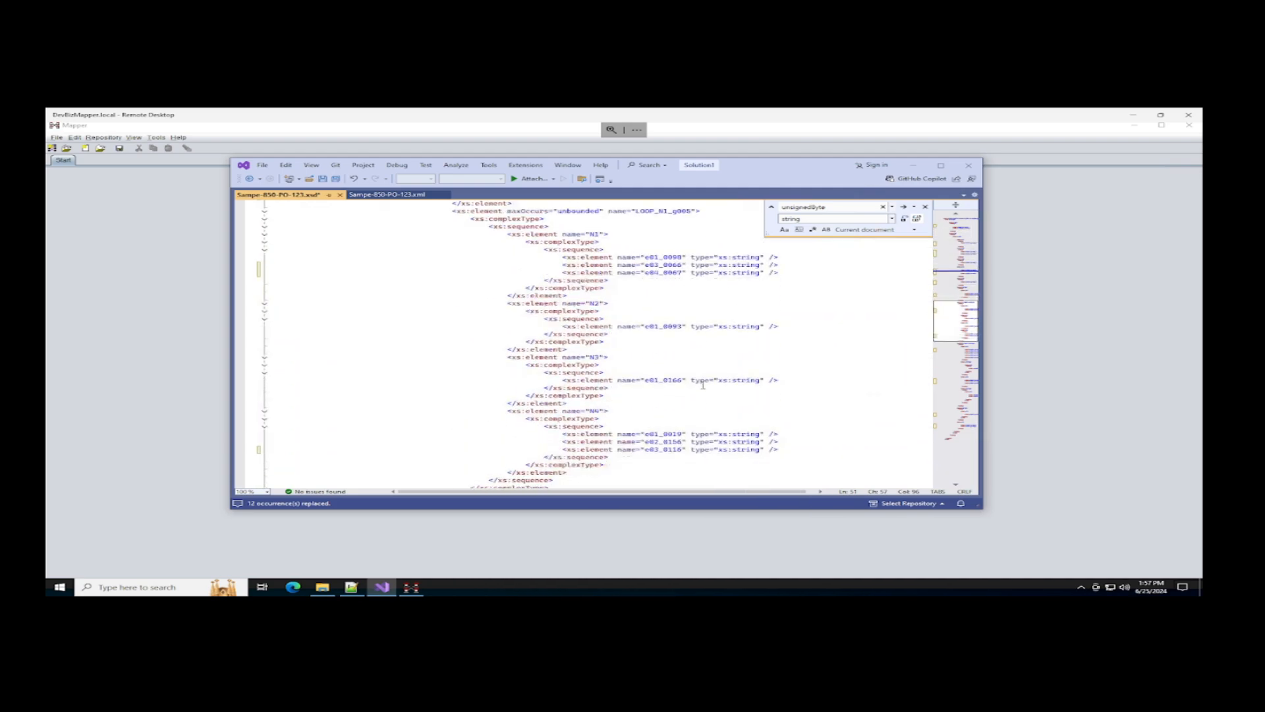
pyautogui.scroll(-5, 702, 388)
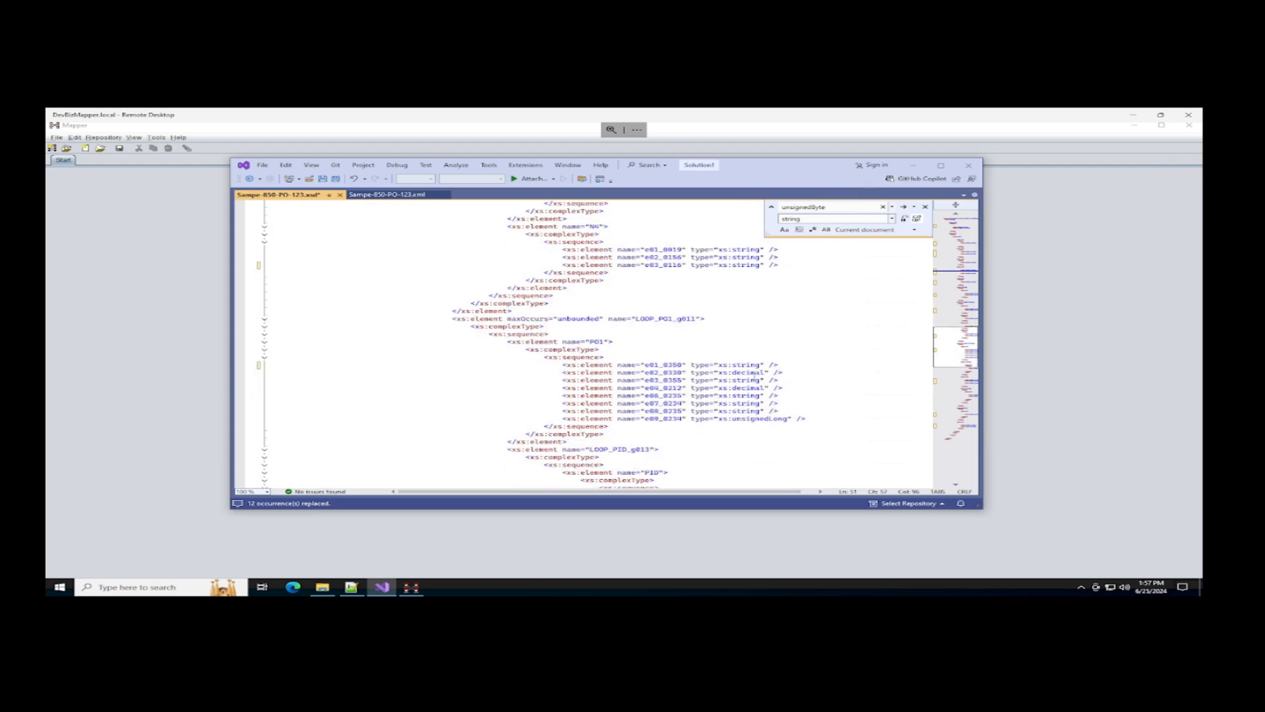
pyautogui.doubleClick(759, 422)
pyautogui.hotkey('ctrl', 'c')
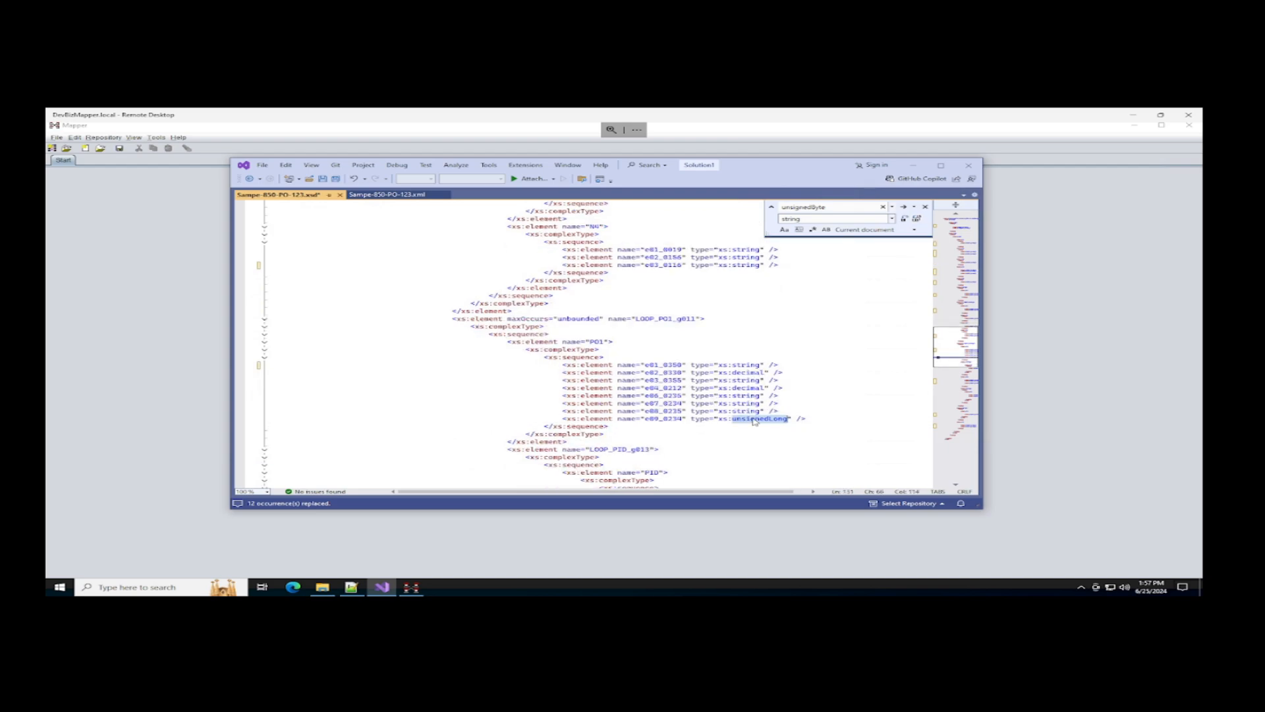
pyautogui.click(835, 208)
pyautogui.hotkey('ctrl', 'v')
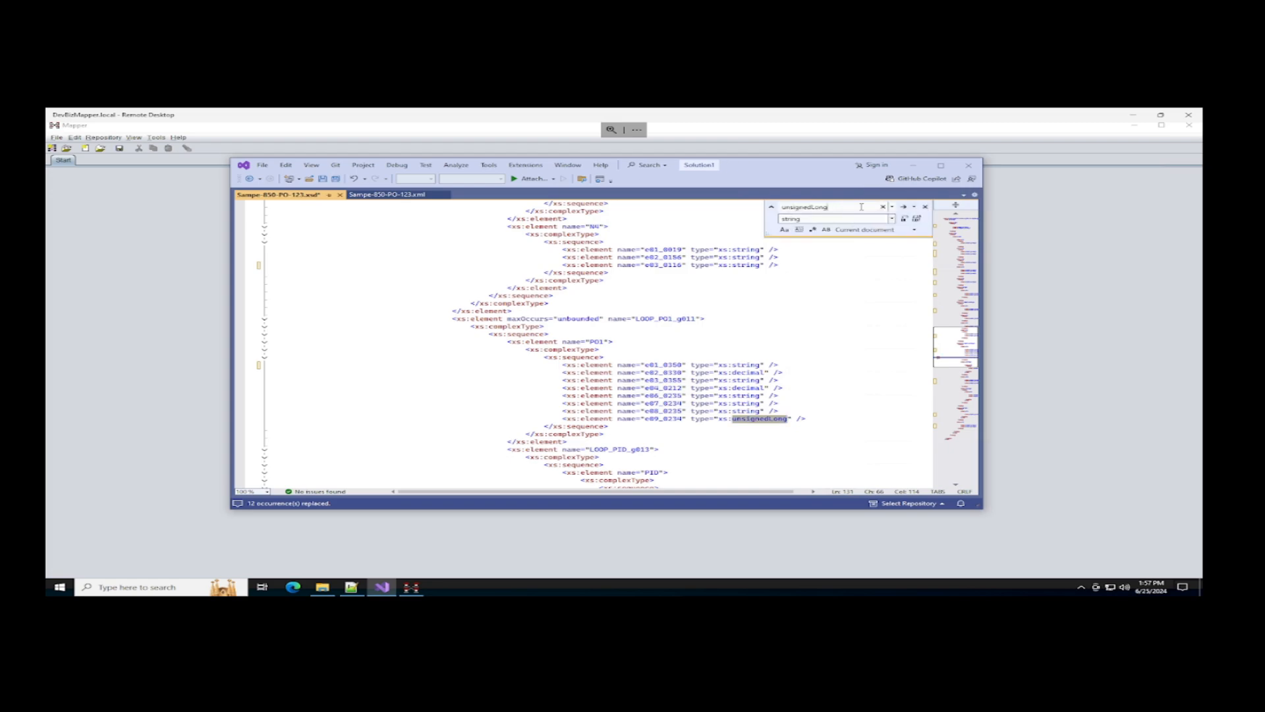
pyautogui.click(918, 220)
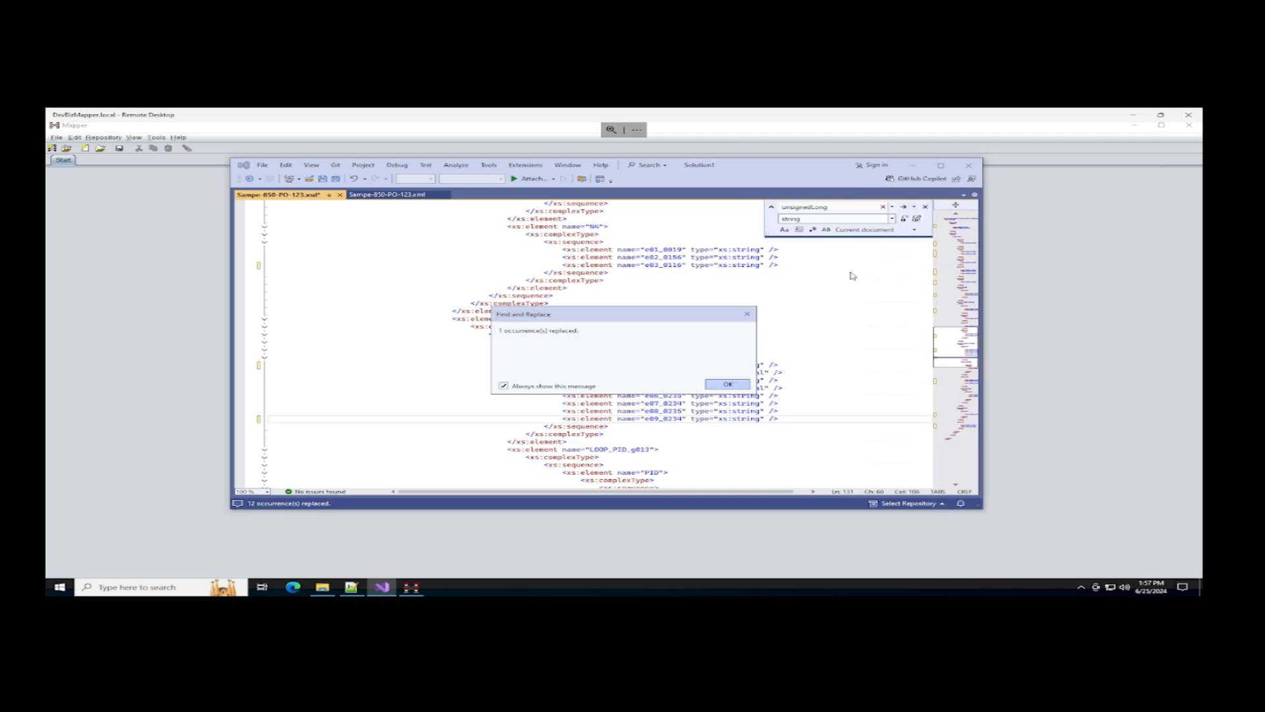
pyautogui.click(740, 389)
# Replace every decimal type in the schema with string, copied from the PO1 element e02_0330
pyautogui.click(749, 374)
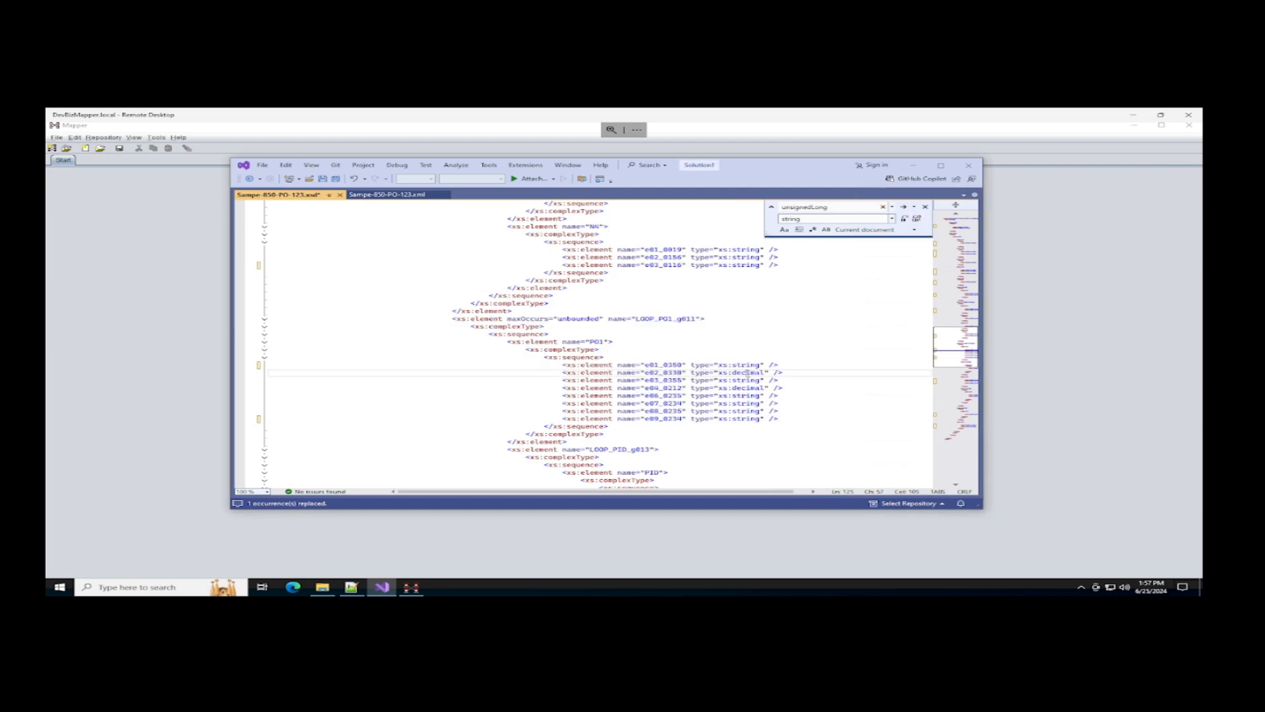
pyautogui.doubleClick(748, 373)
pyautogui.hotkey('ctrl', 'c')
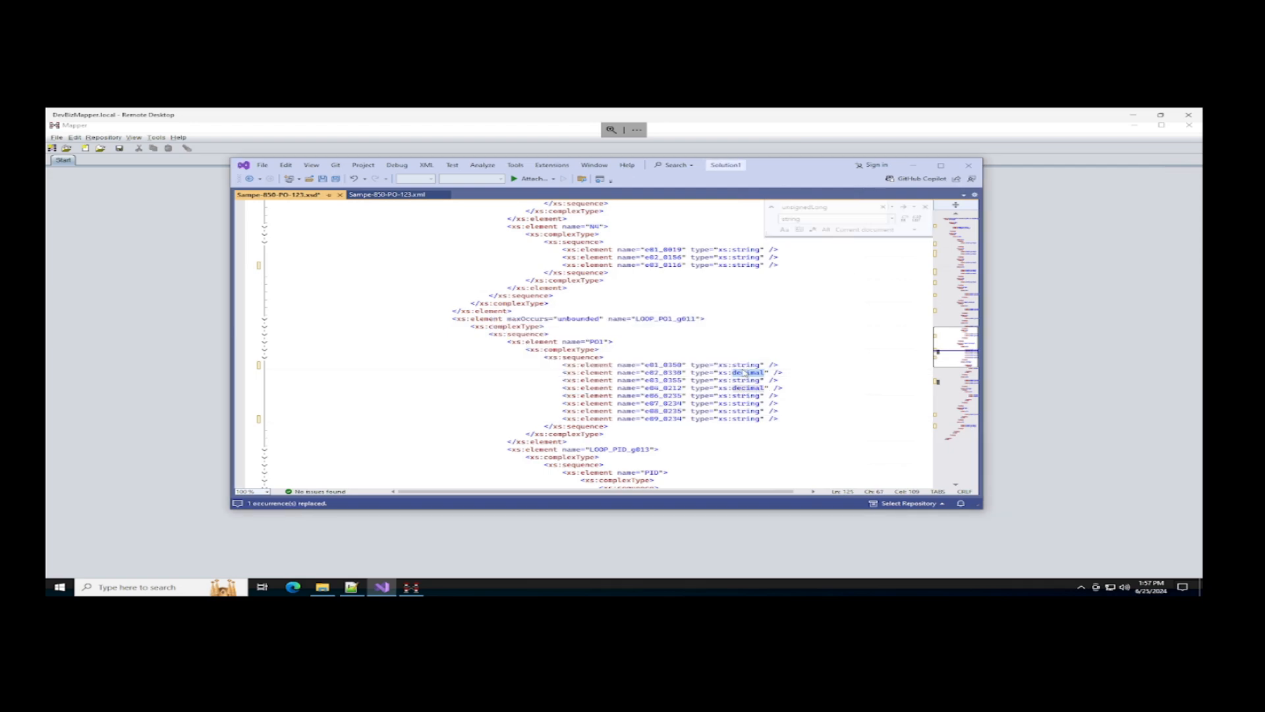
pyautogui.doubleClick(826, 207)
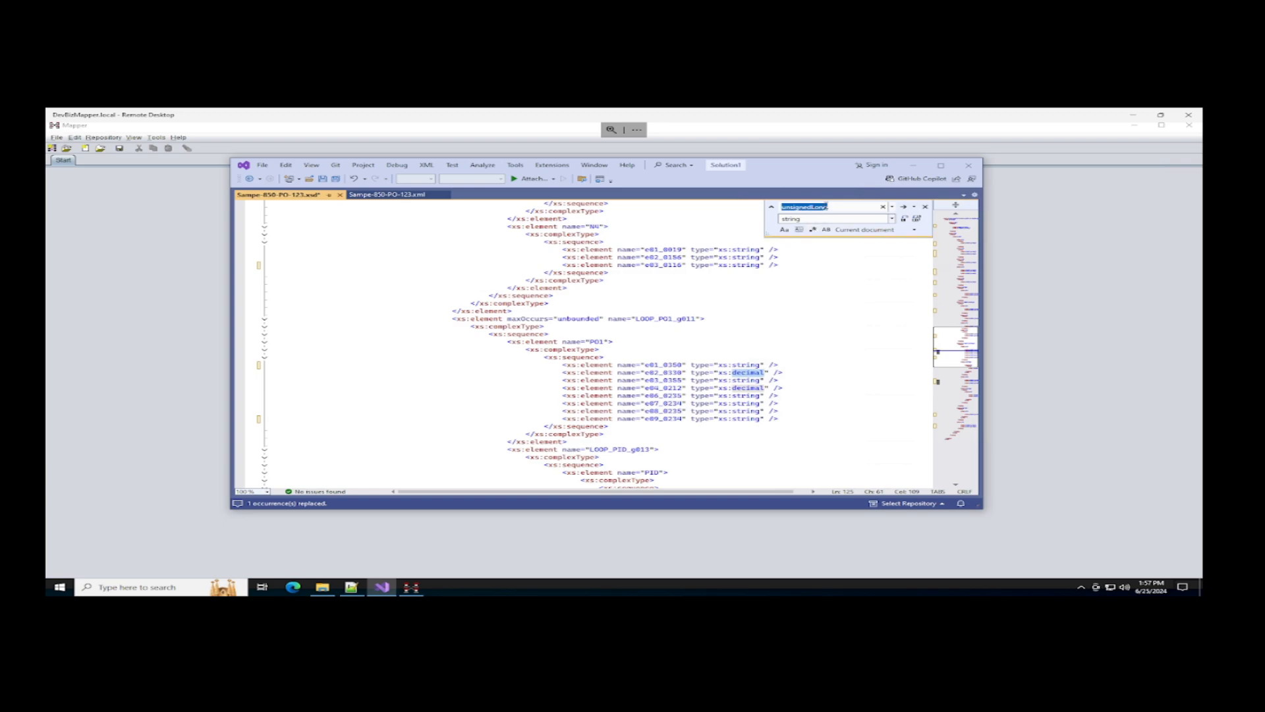
pyautogui.hotkey('ctrl', 'v')
pyautogui.click(917, 218)
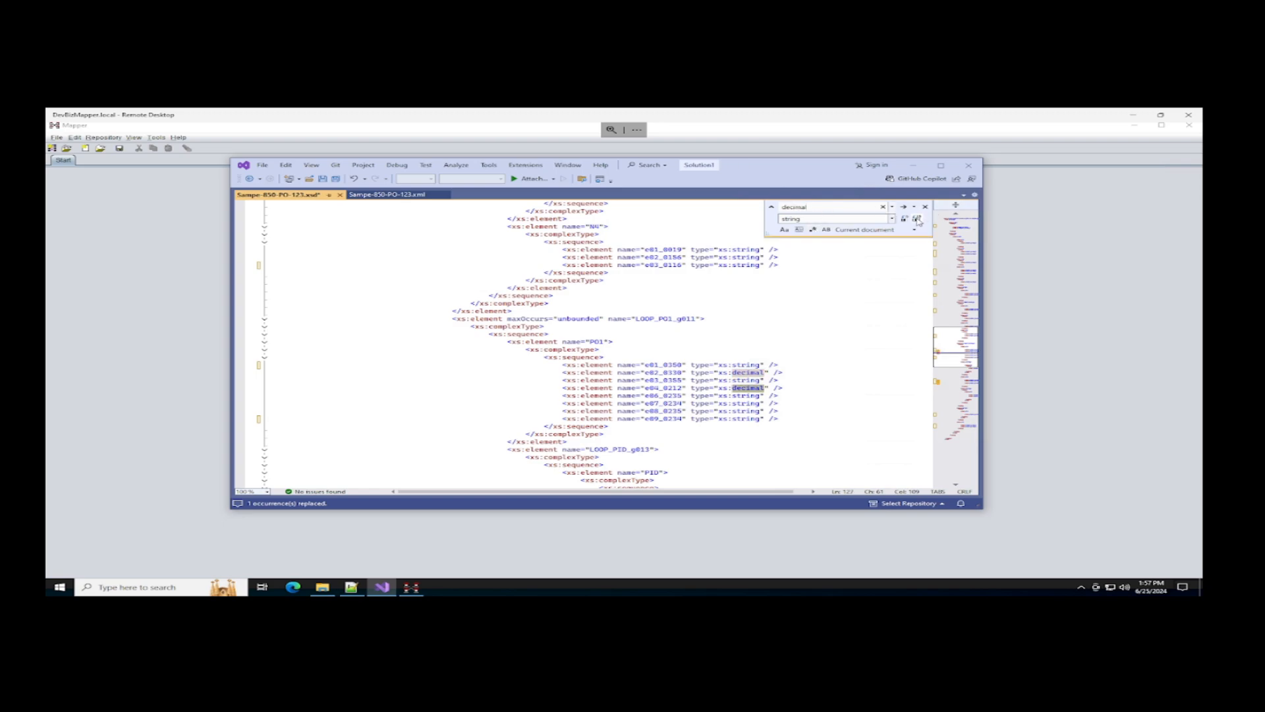
pyautogui.press('Return')
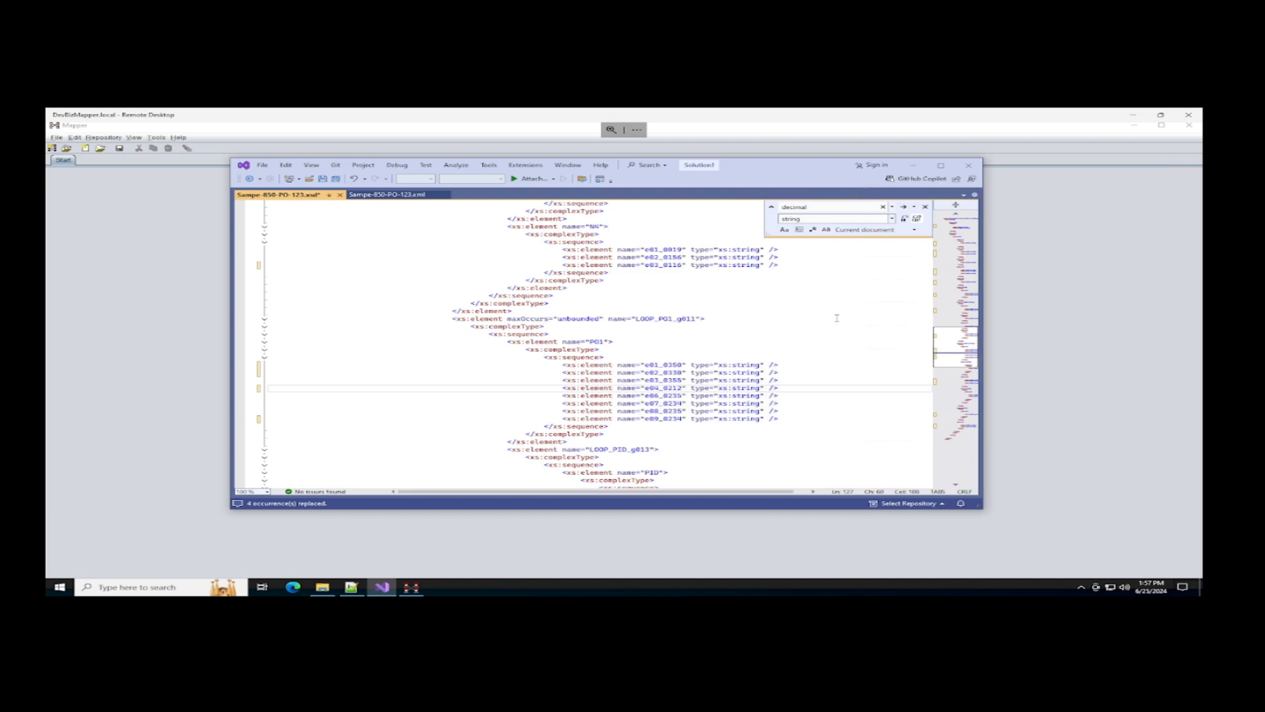
# Check the element types from PO1 to the end and back up to the Header, and close find and replace
pyautogui.scroll(-10, 837, 319)
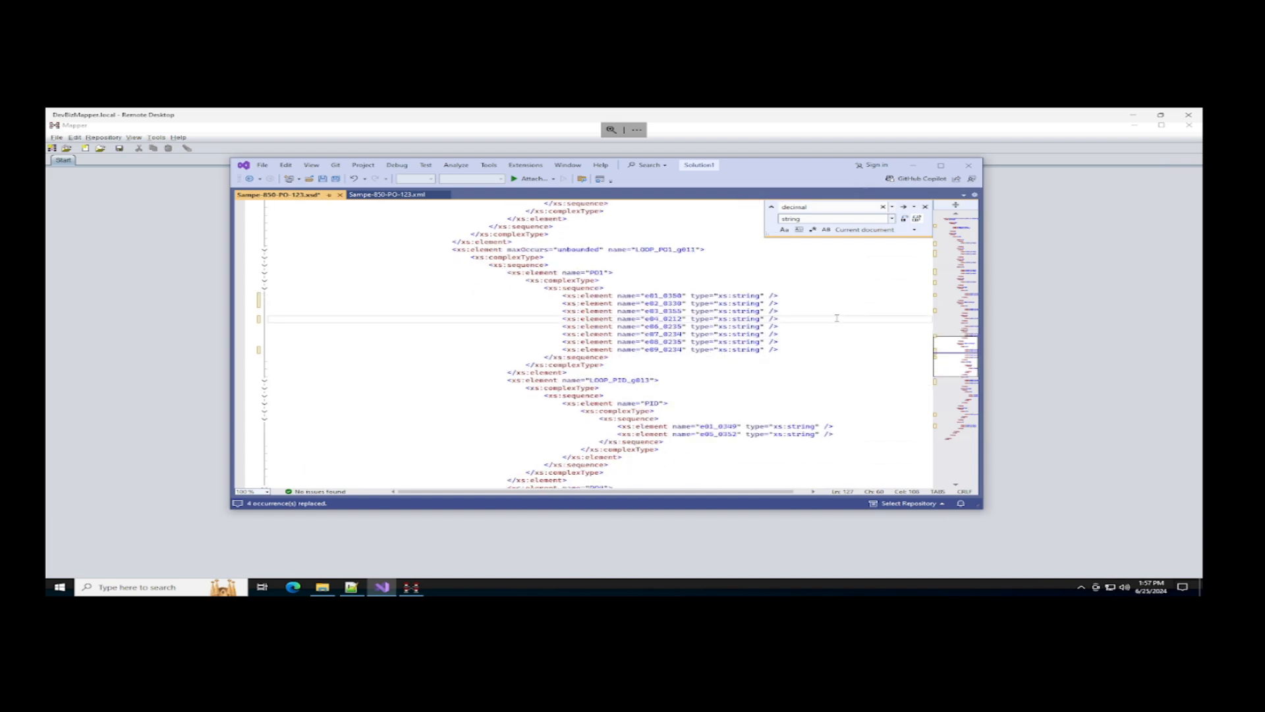
pyautogui.scroll(-8, 833, 318)
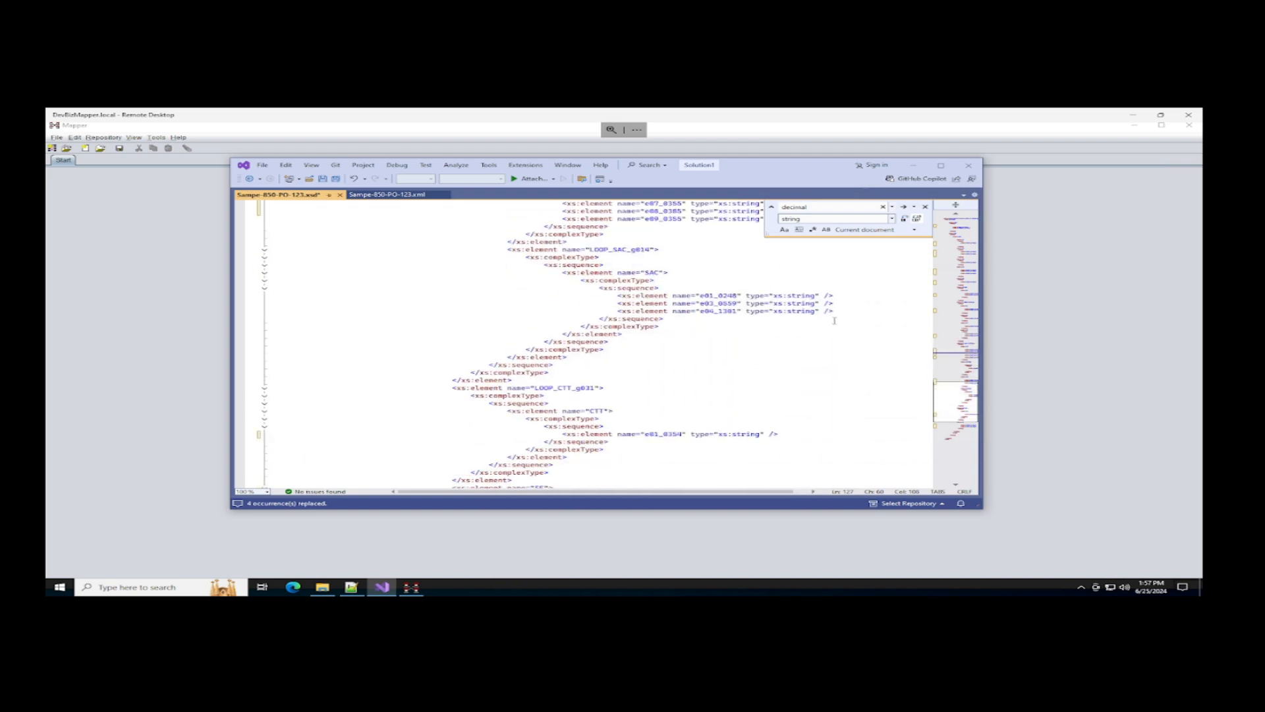
pyautogui.scroll(10, 837, 321)
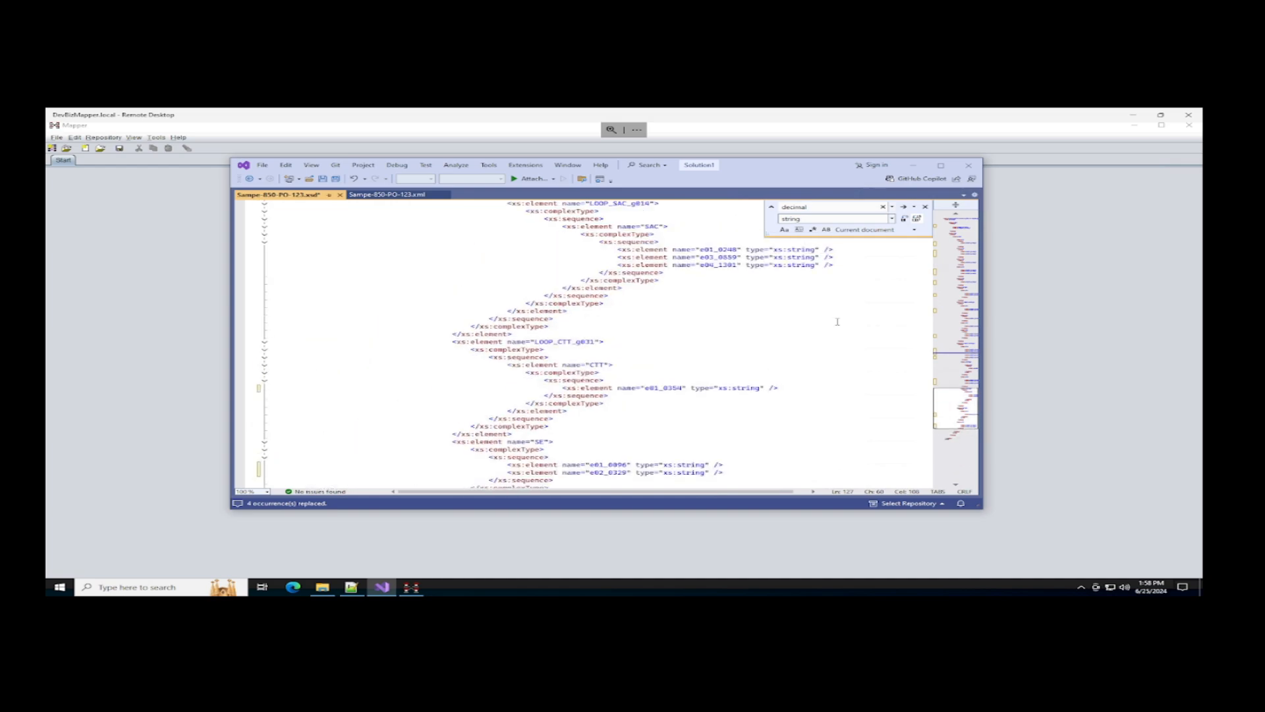
pyautogui.scroll(10, 837, 322)
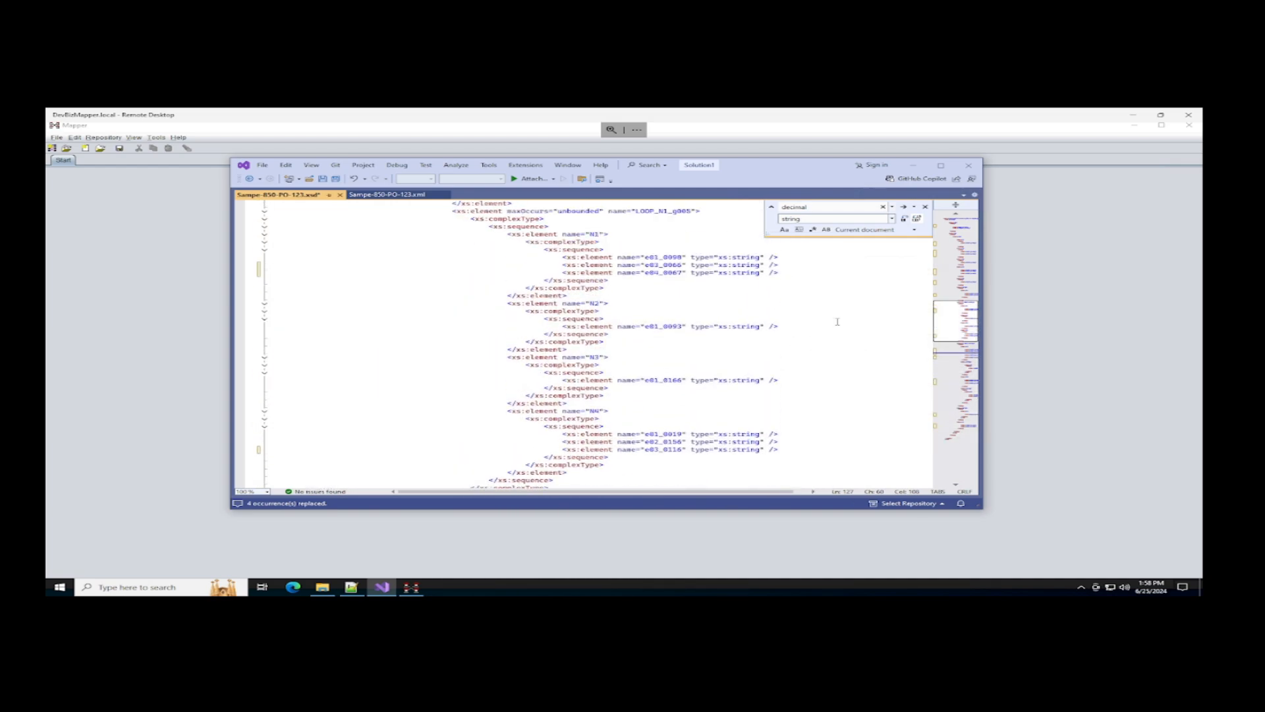
pyautogui.scroll(1, 837, 322)
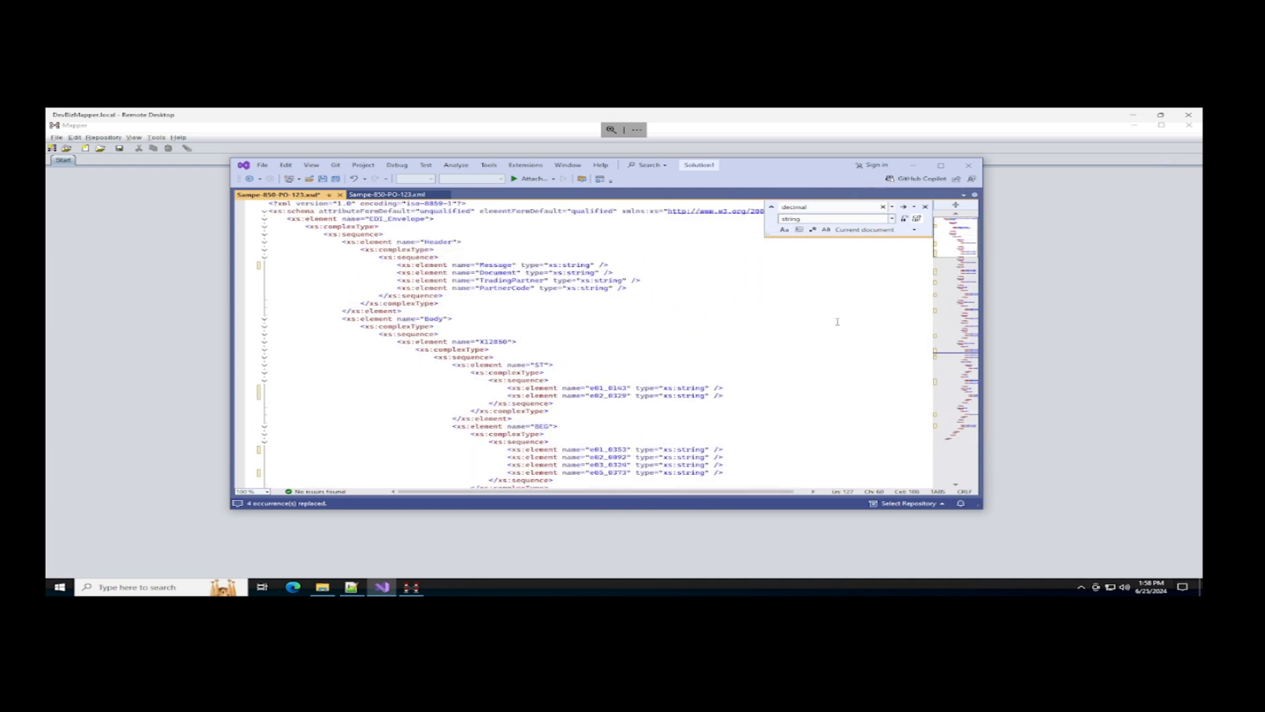
pyautogui.click(925, 207)
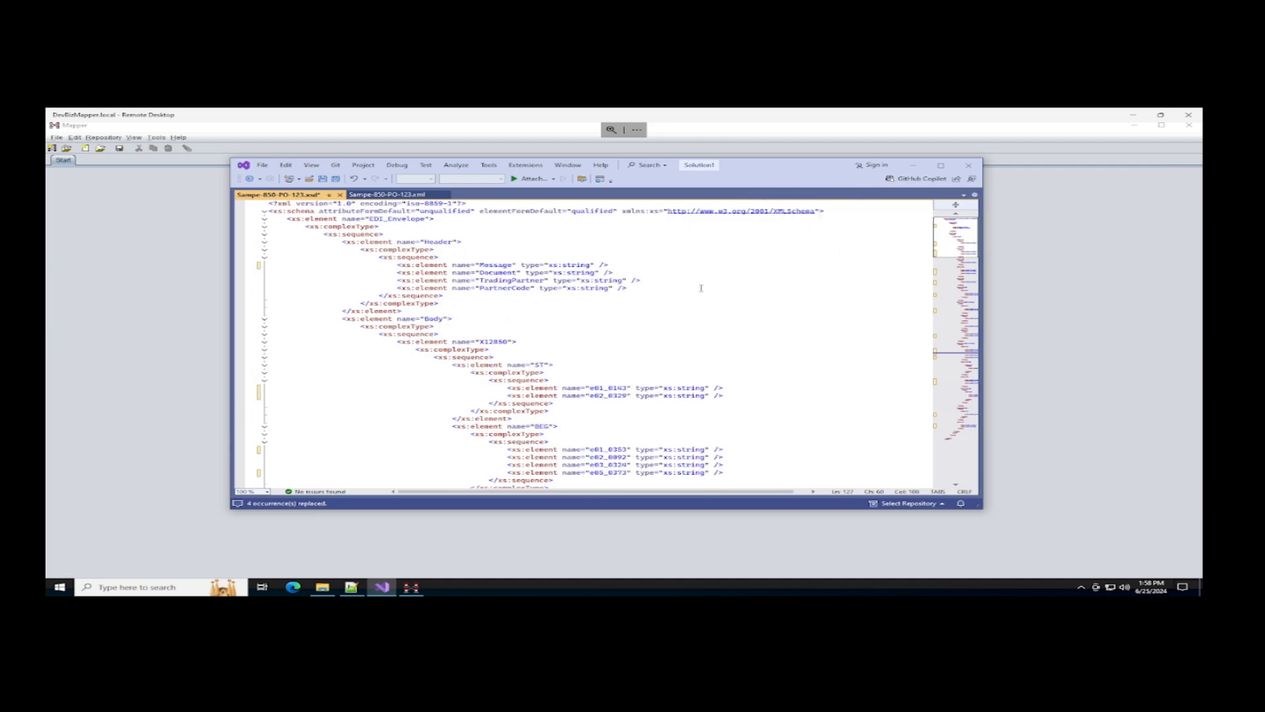
# Save the schema as Sampe-850-PO-123.xsd in the Sample-850DL folder
pyautogui.click(263, 166)
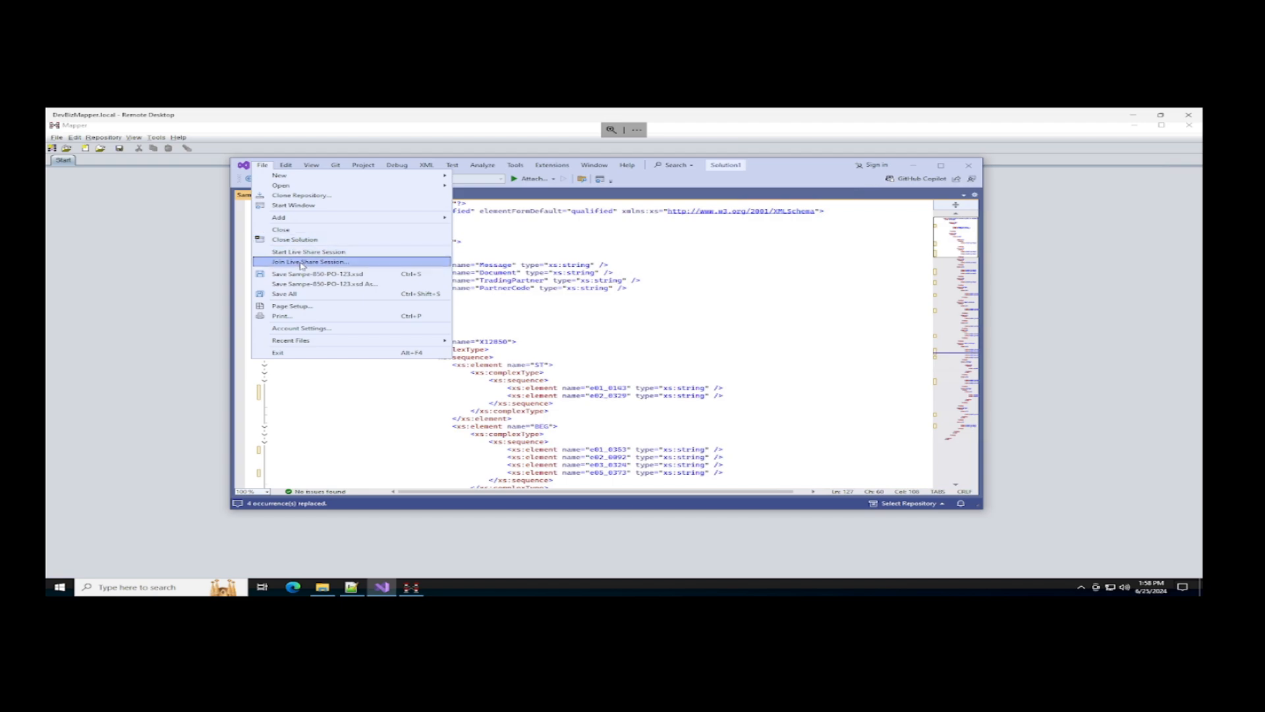
pyautogui.click(332, 283)
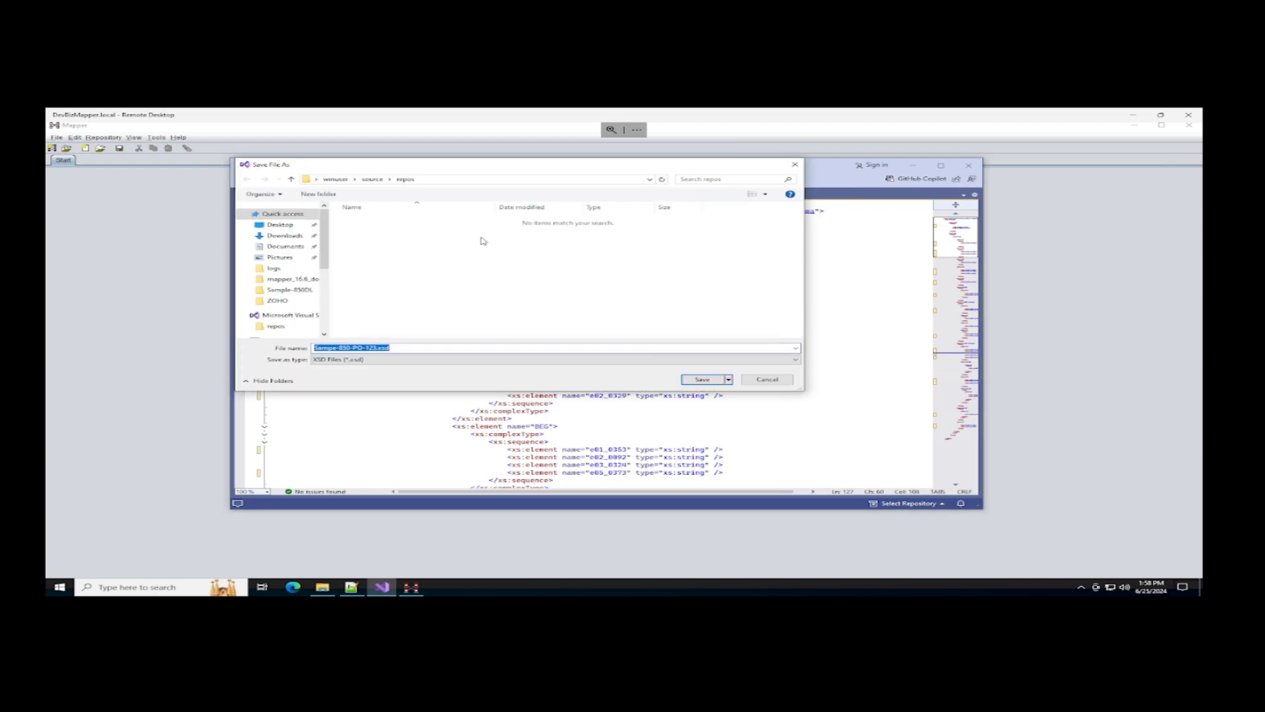
pyautogui.click(297, 292)
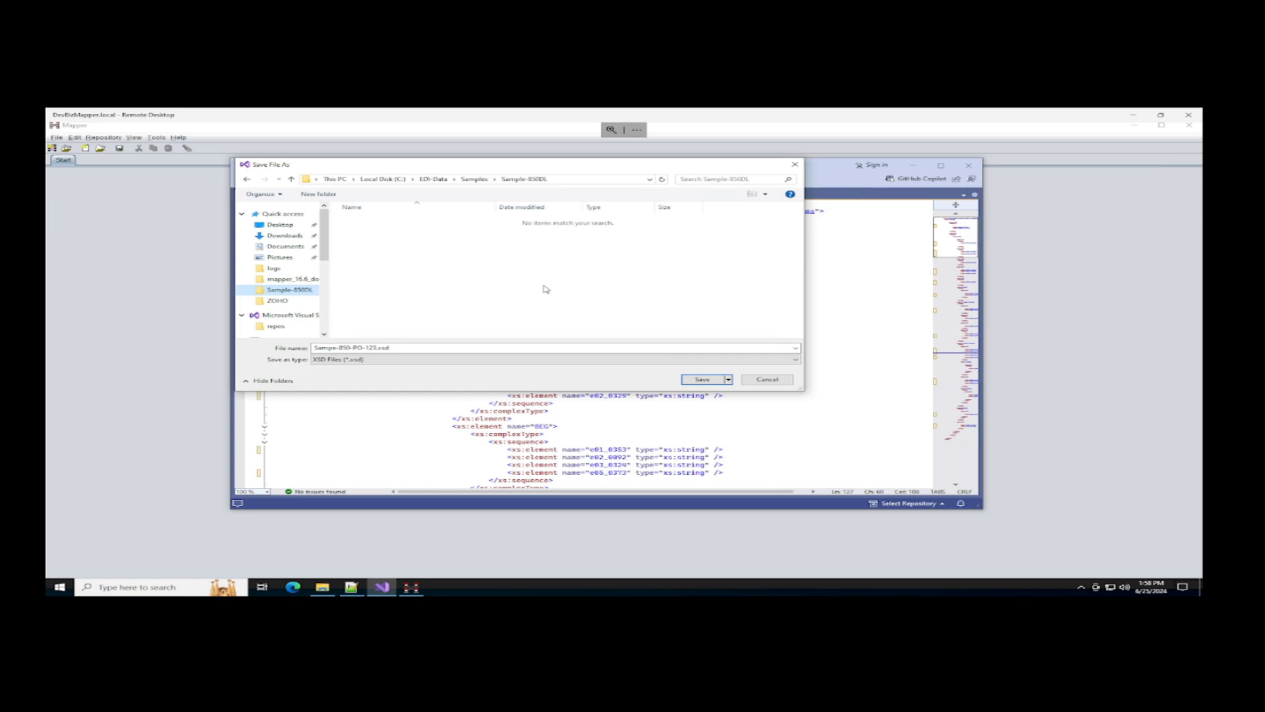
pyautogui.click(703, 381)
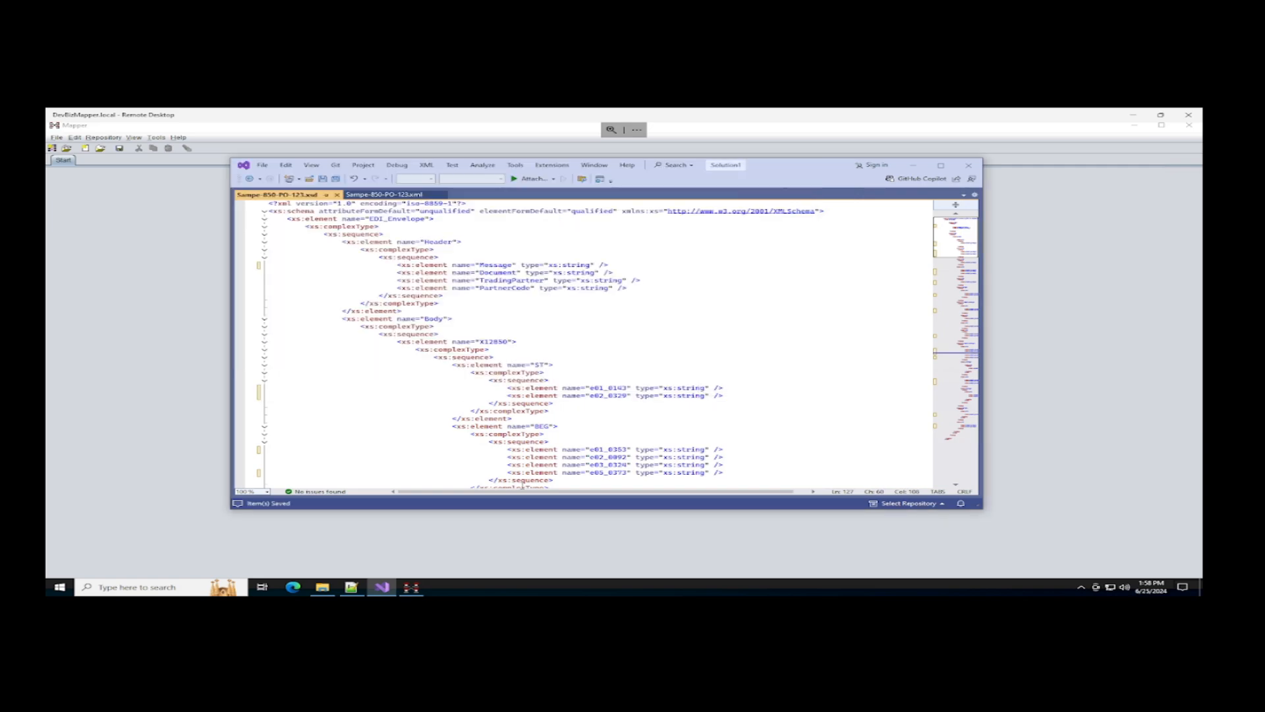
# Check for the saved schema file in the Sample-850DL folder, and close Visual Studio without saving the miscellaneous file changes
pyautogui.click(322, 587)
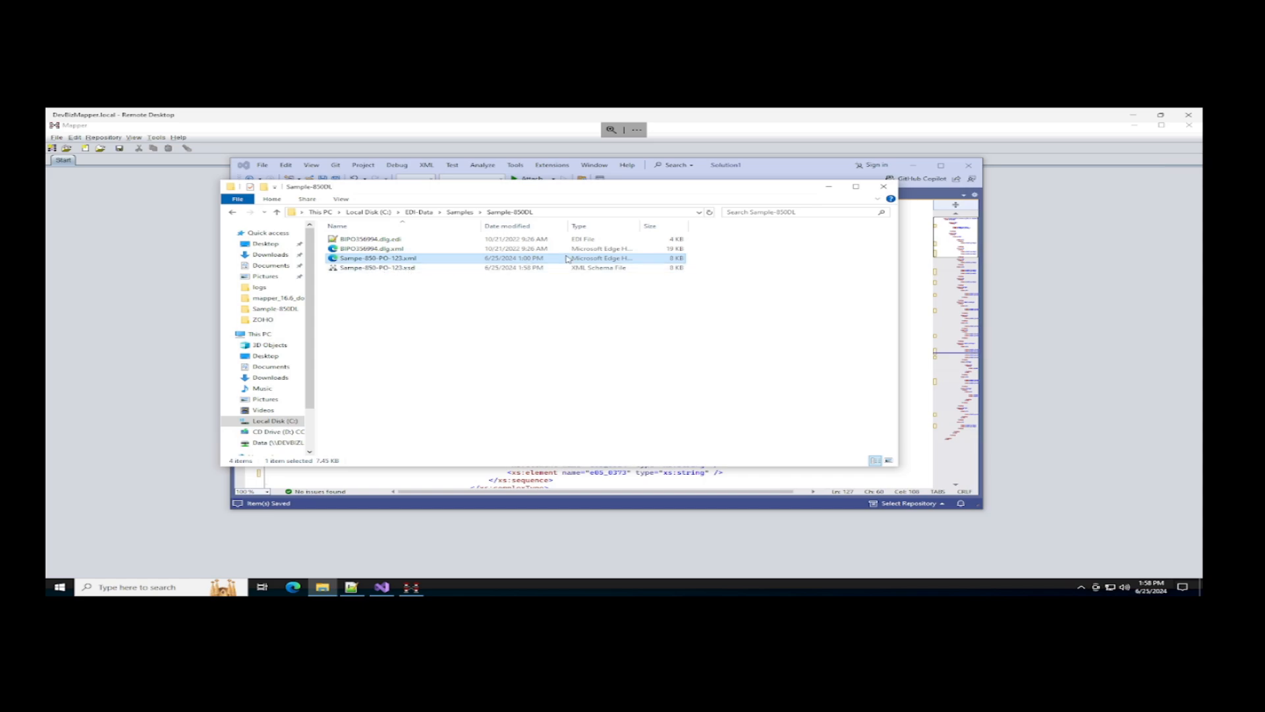
pyautogui.click(829, 188)
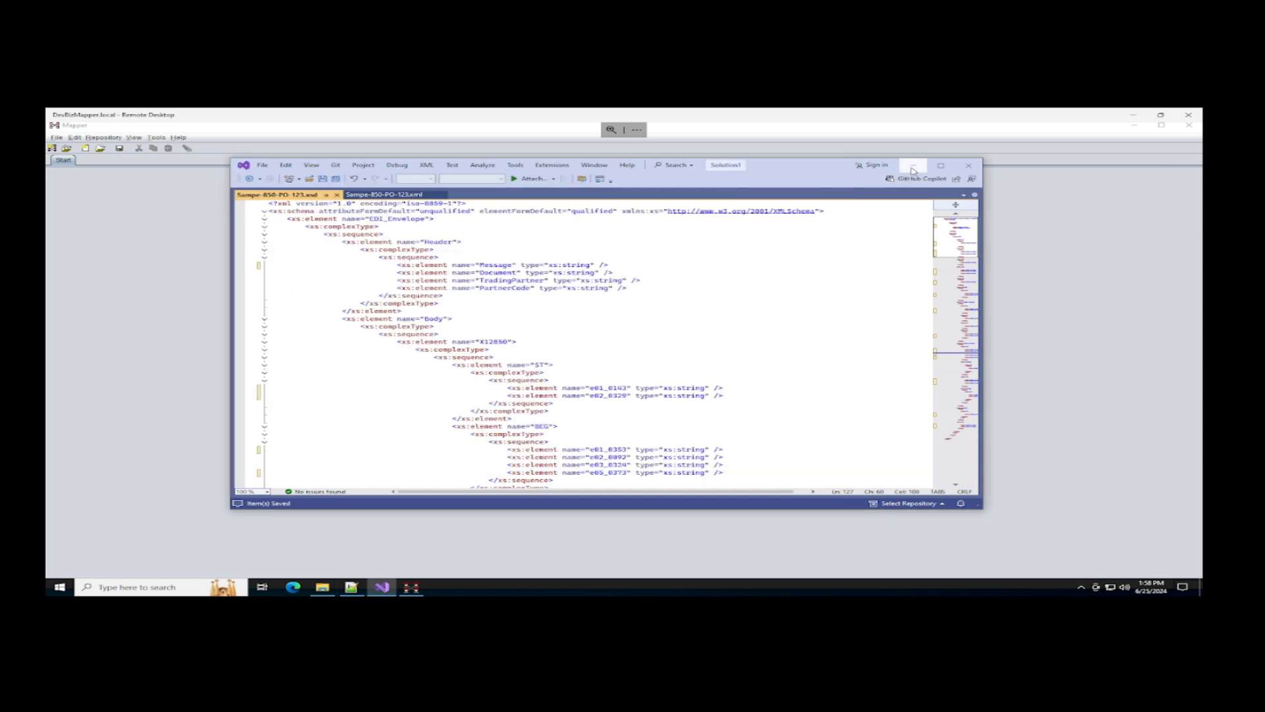
pyautogui.click(968, 165)
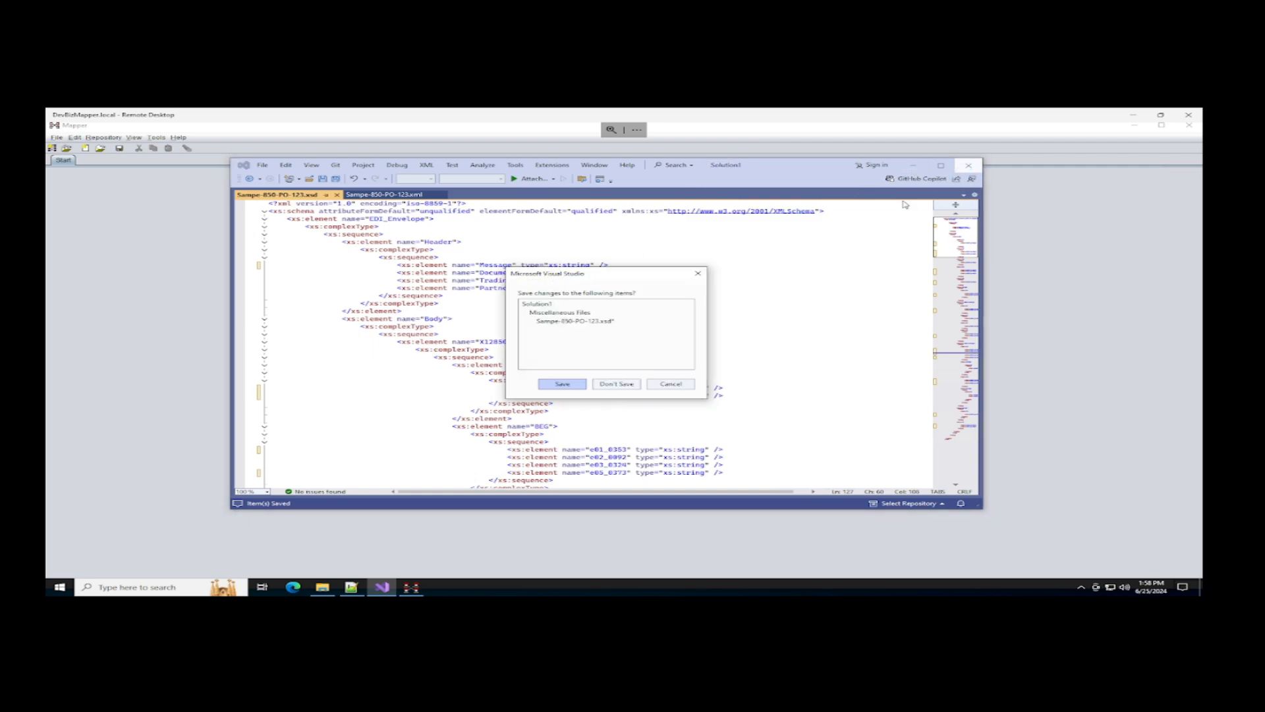
pyautogui.click(629, 388)
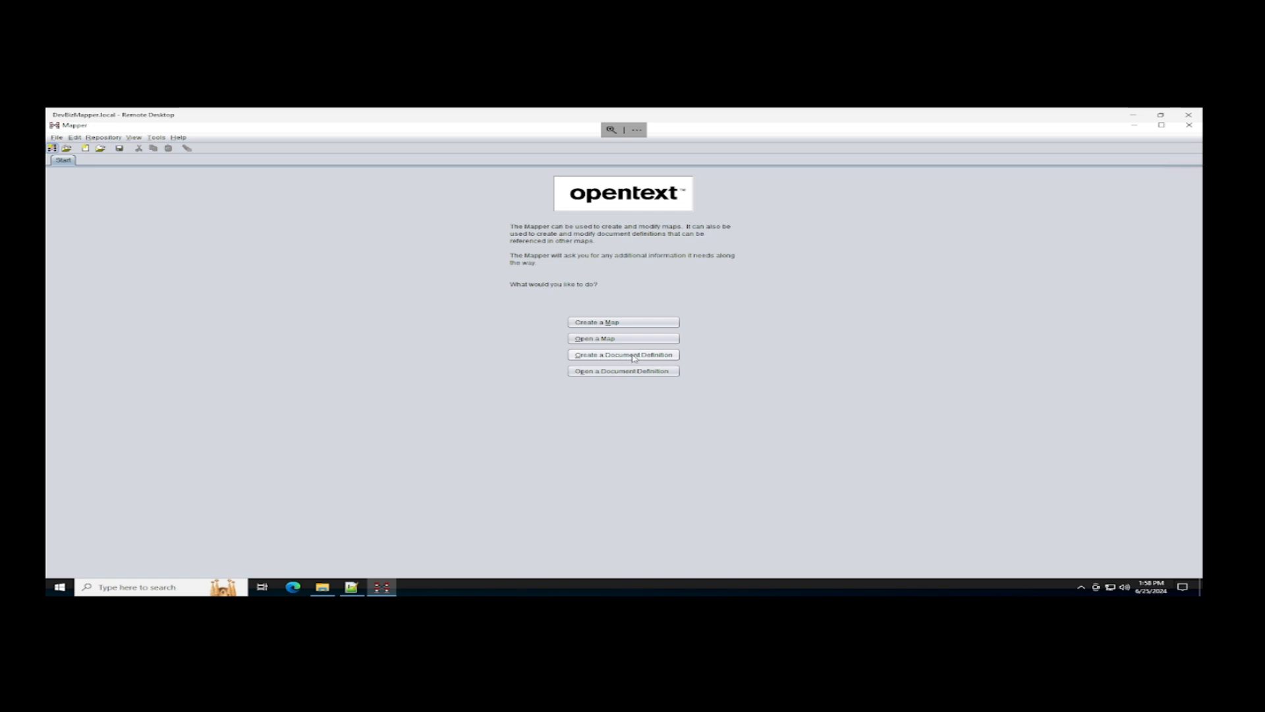
# Start a document definition in Mapper that imports from a data source, with XML Schema as the import file type
pyautogui.click(644, 358)
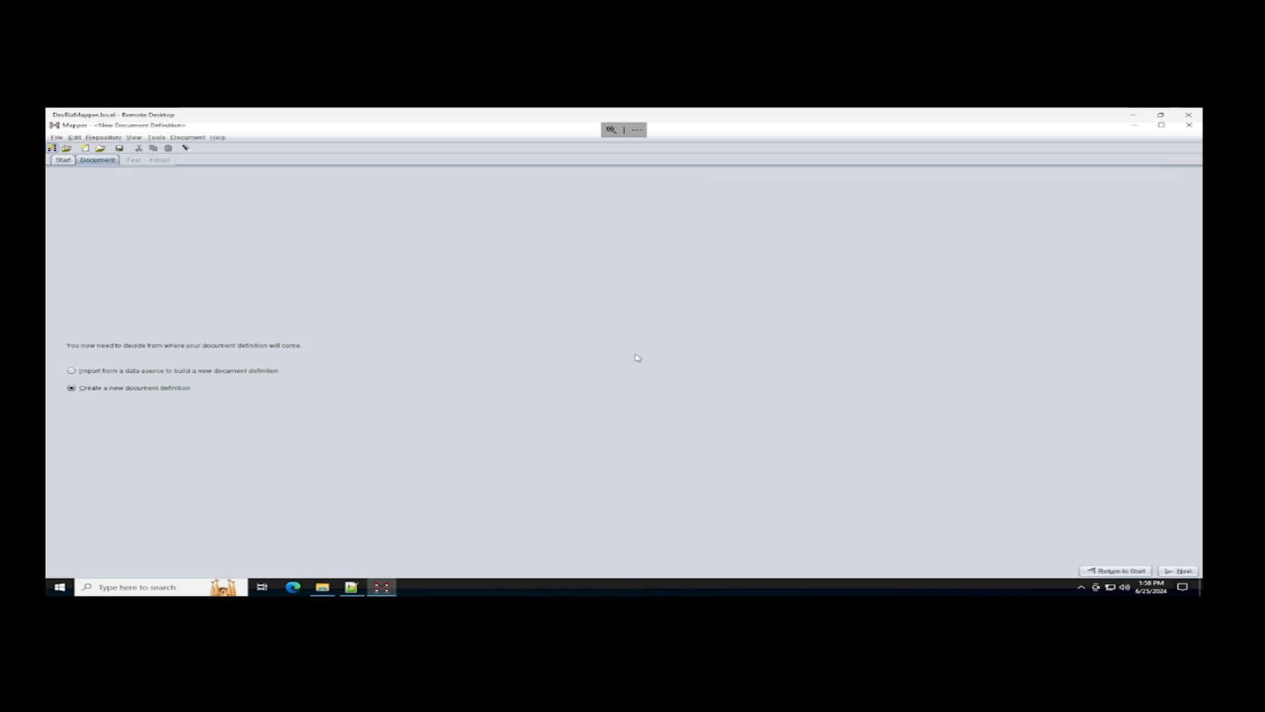
pyautogui.click(160, 372)
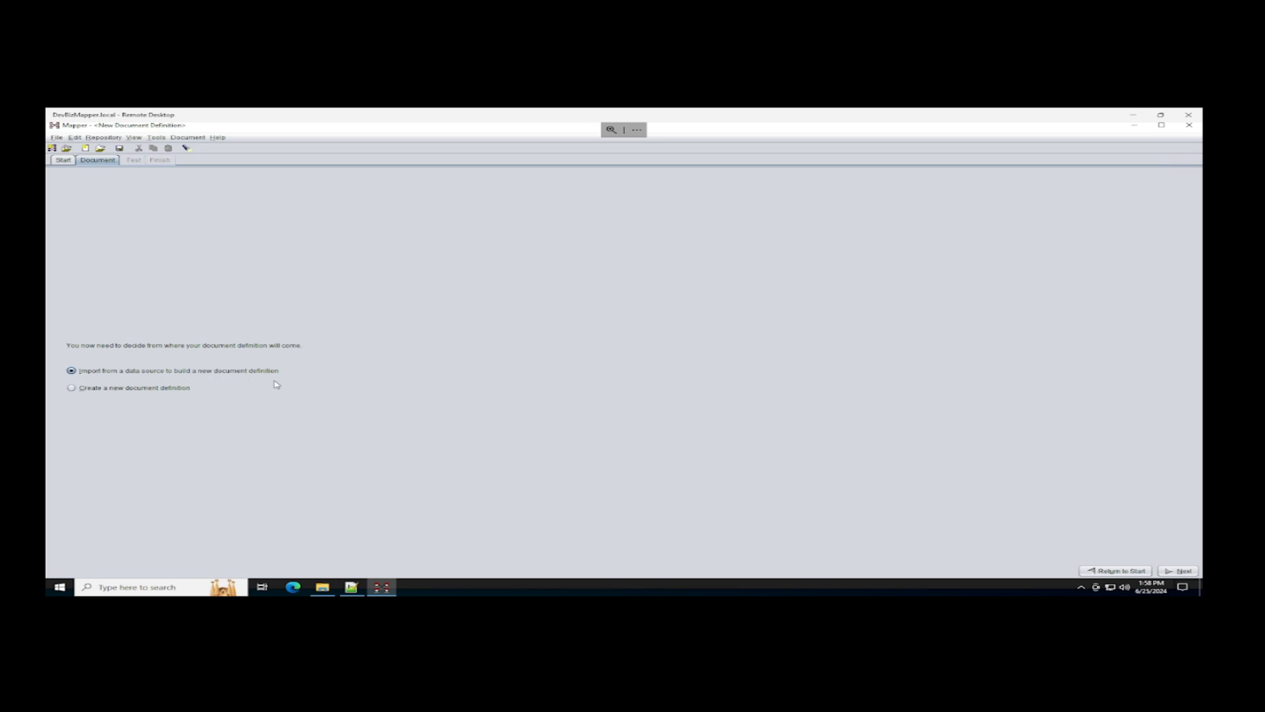
pyautogui.click(1174, 572)
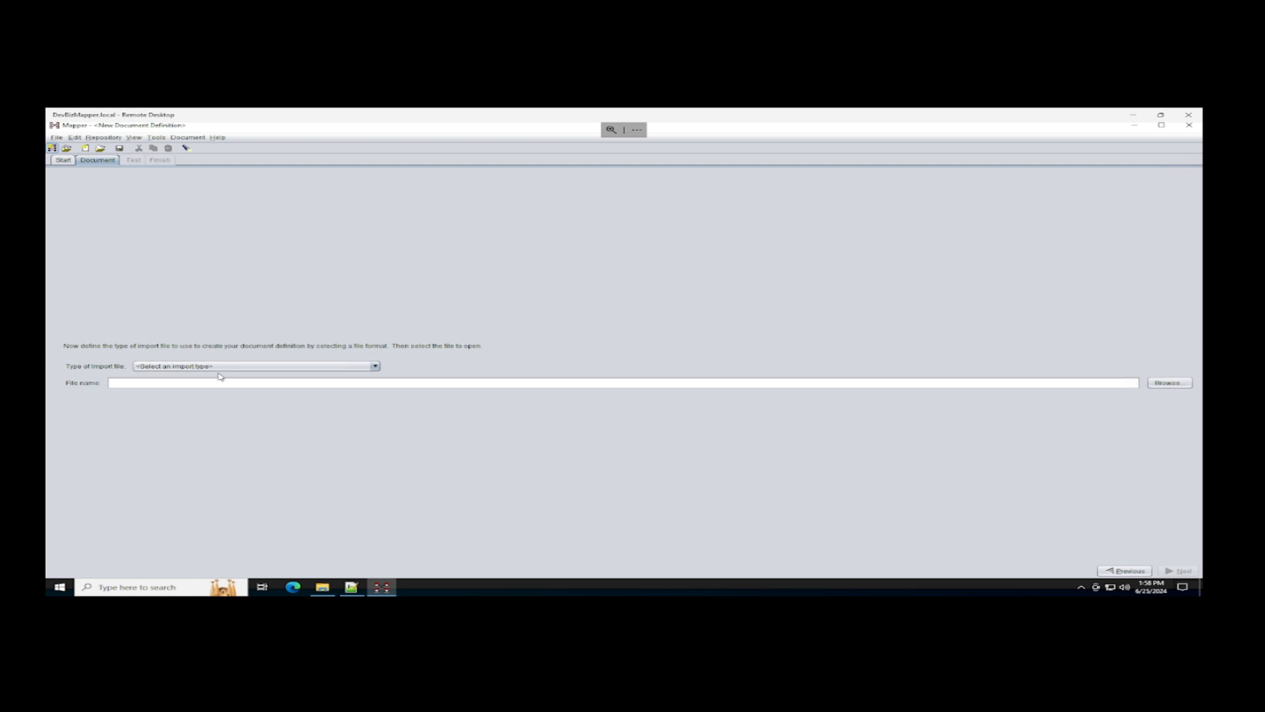
pyautogui.click(220, 366)
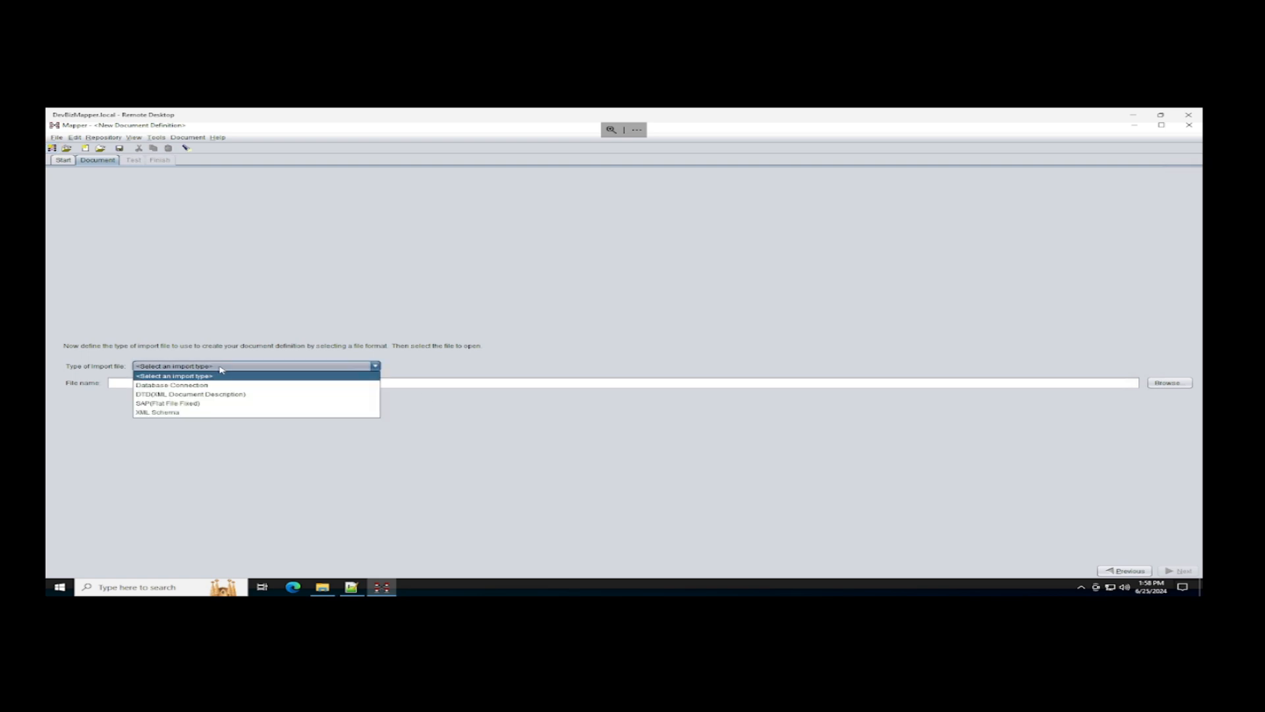
pyautogui.click(178, 413)
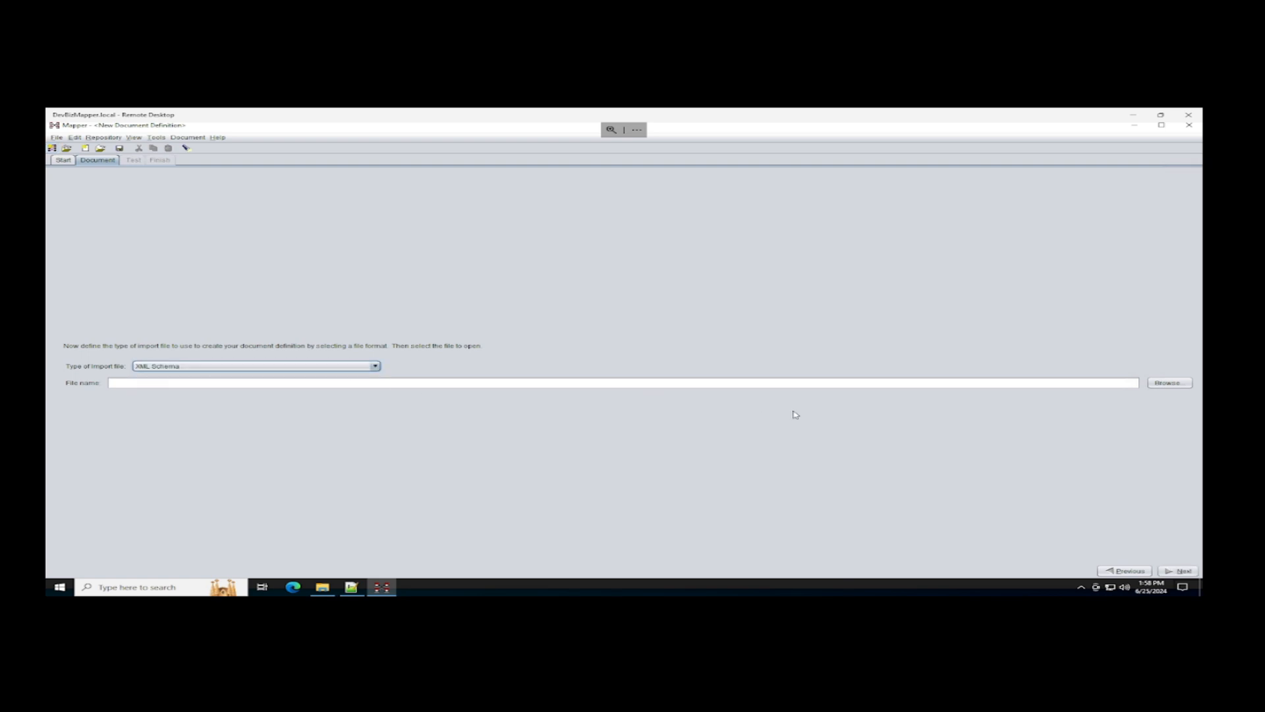
# Choose Sampe-850-PO-123.xsd from EDI-Data, Samples, Sample-850DL as the import file
pyautogui.click(1160, 382)
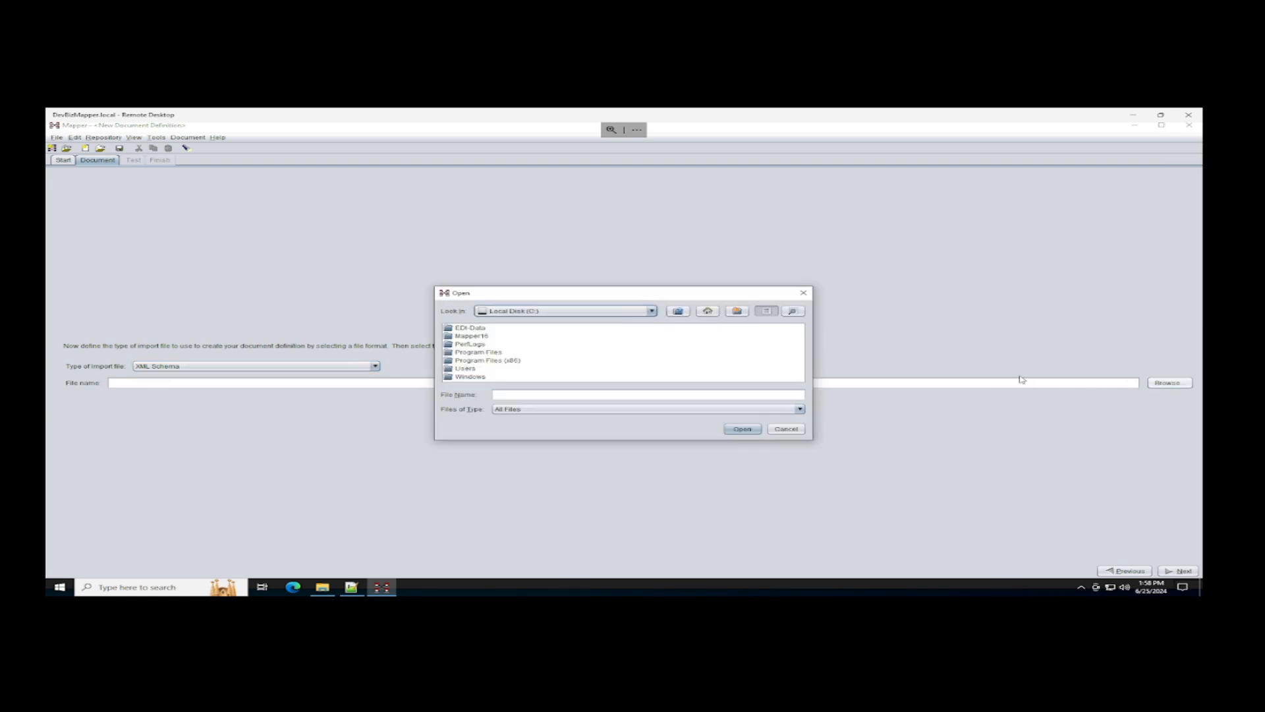
pyautogui.doubleClick(476, 329)
pyautogui.doubleClick(469, 361)
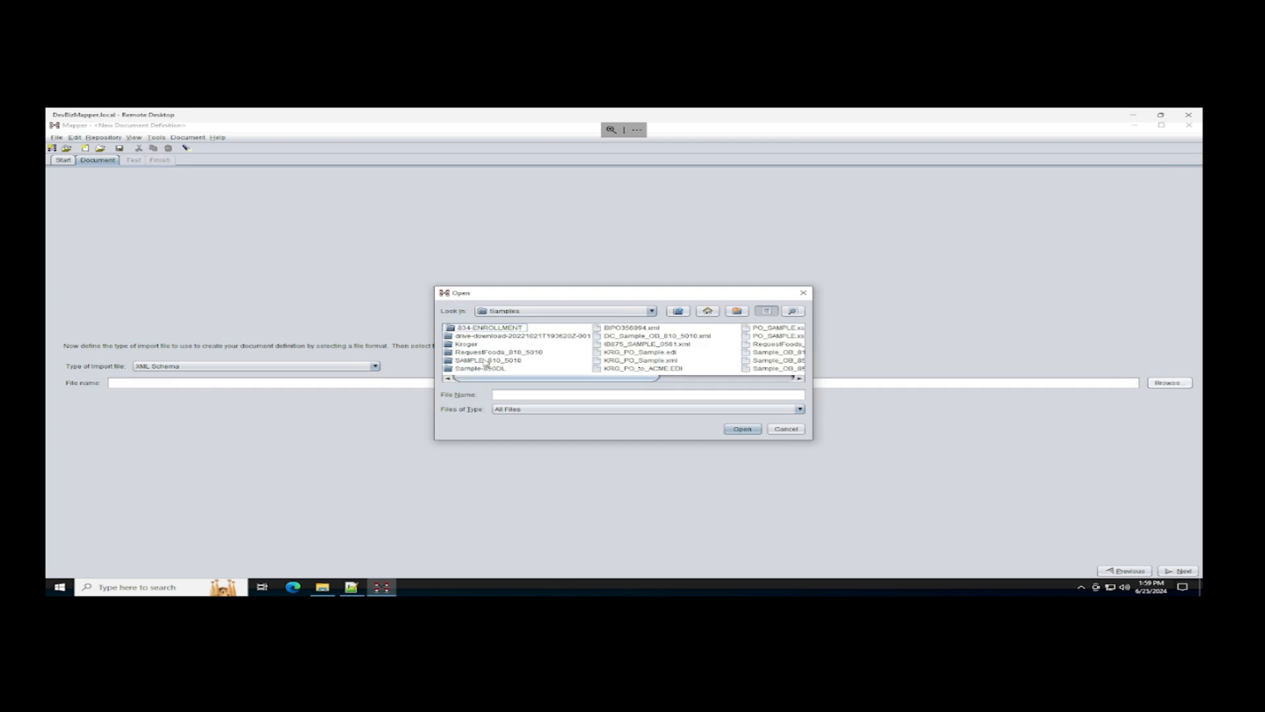
pyautogui.doubleClick(487, 368)
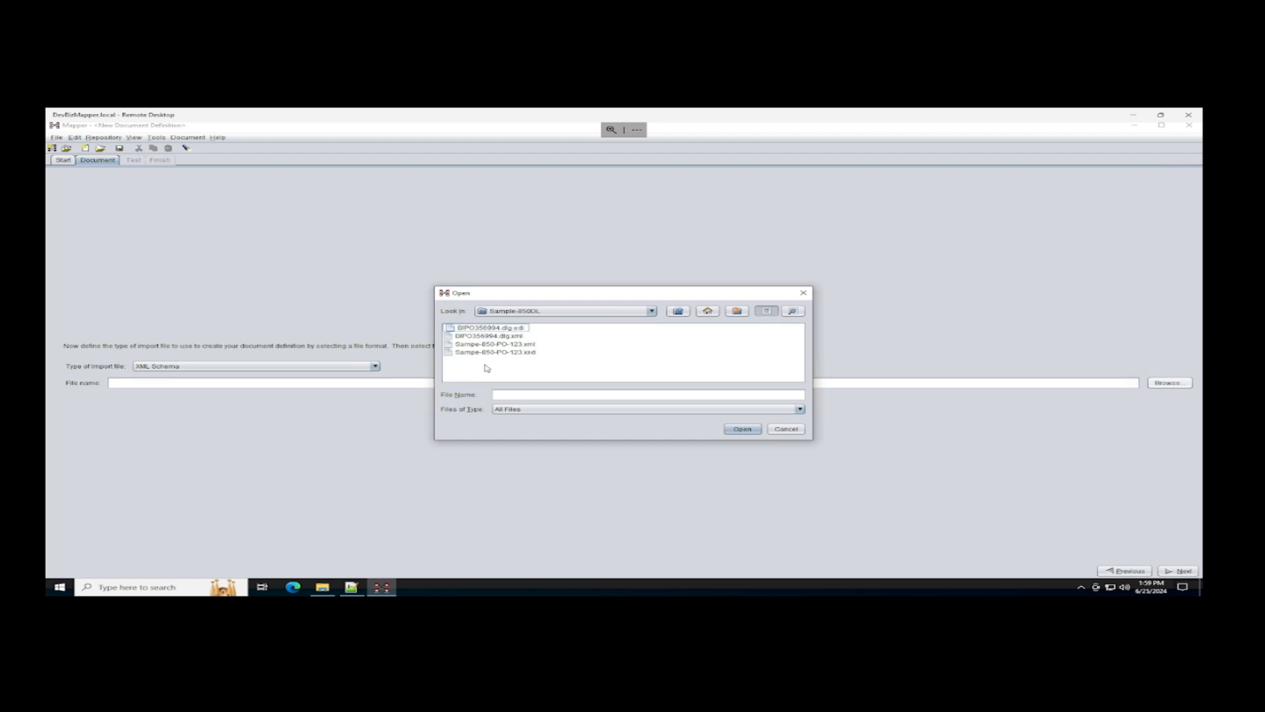
pyautogui.click(514, 352)
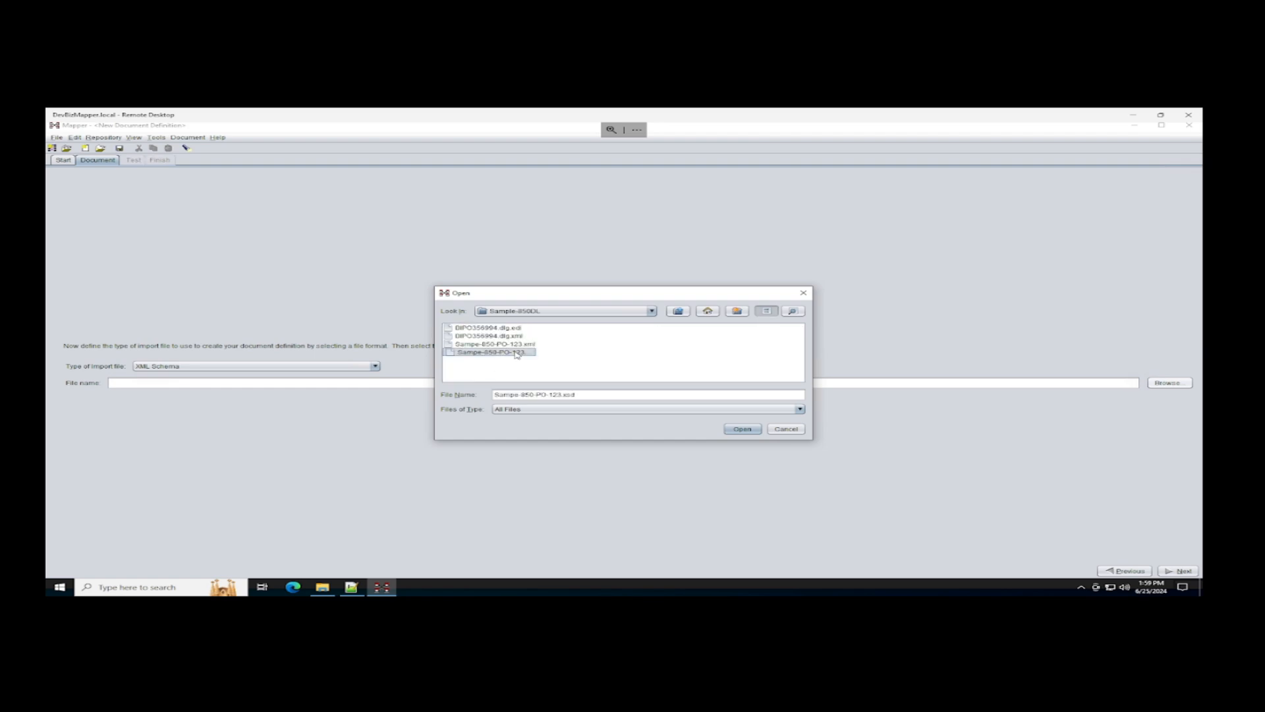
pyautogui.click(743, 429)
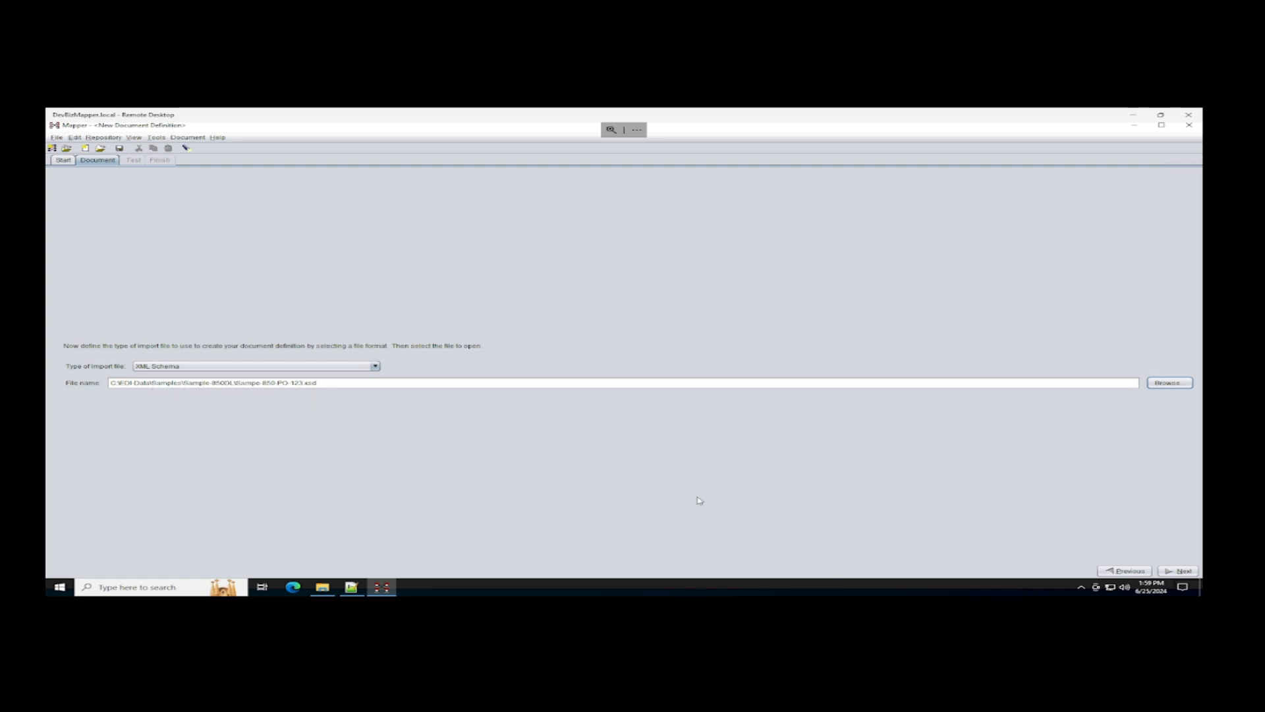
# Begin the XML Schema import of the chosen file with EDI_Envelope as the document's start node
pyautogui.click(1177, 569)
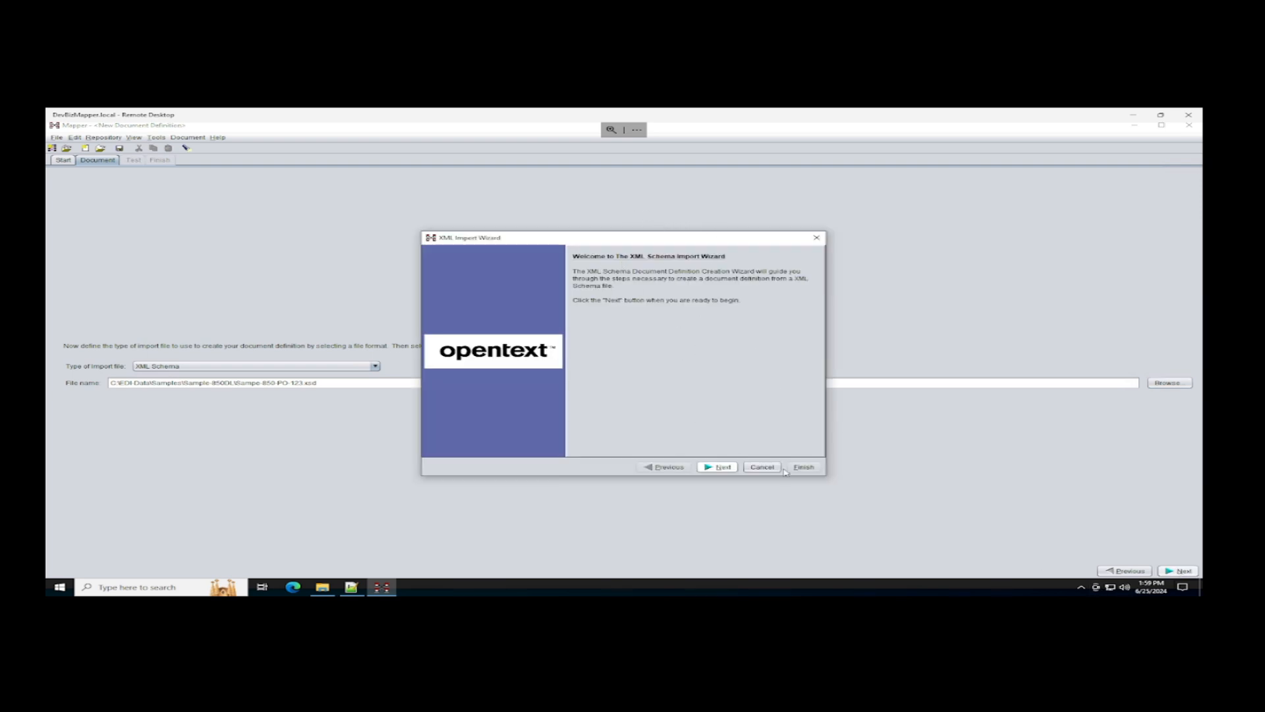
pyautogui.click(730, 468)
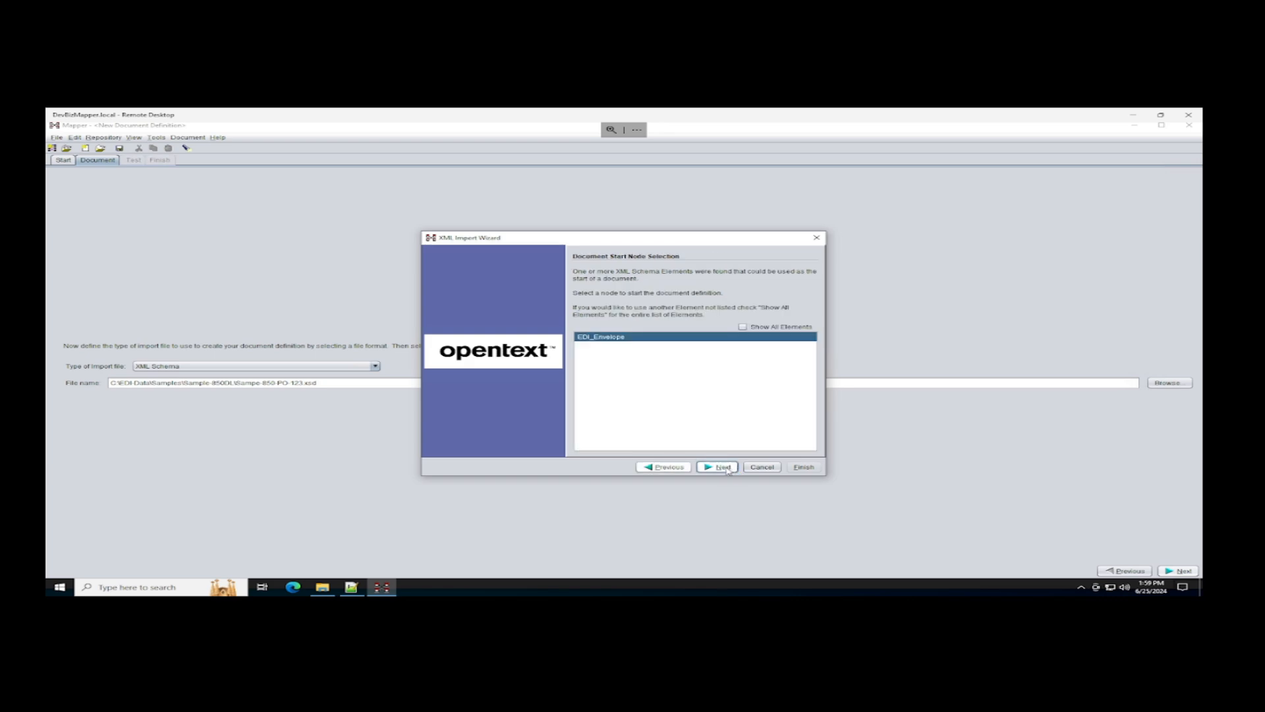
pyautogui.click(743, 327)
pyautogui.click(721, 467)
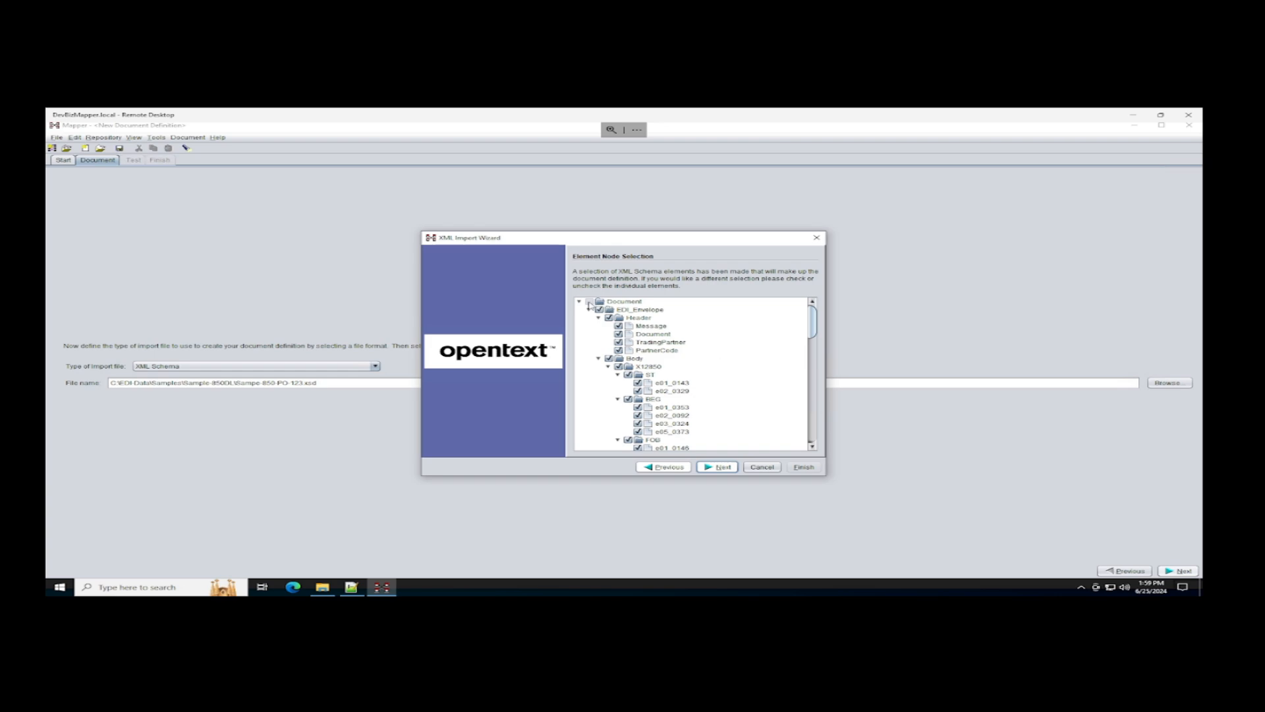
# Review the schema element tree from the Header and Body nodes down to the SE segment
pyautogui.click(600, 303)
pyautogui.doubleClick(600, 302)
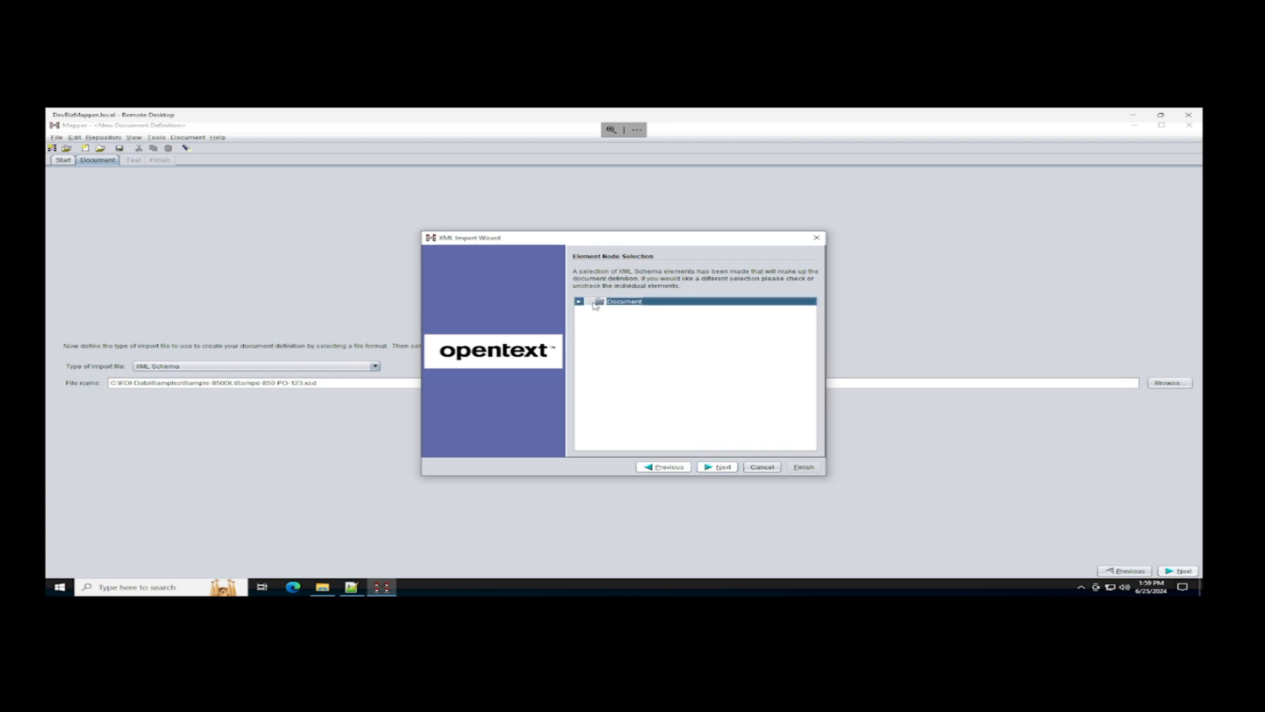
pyautogui.doubleClick(595, 305)
pyautogui.scroll(-9, 659, 355)
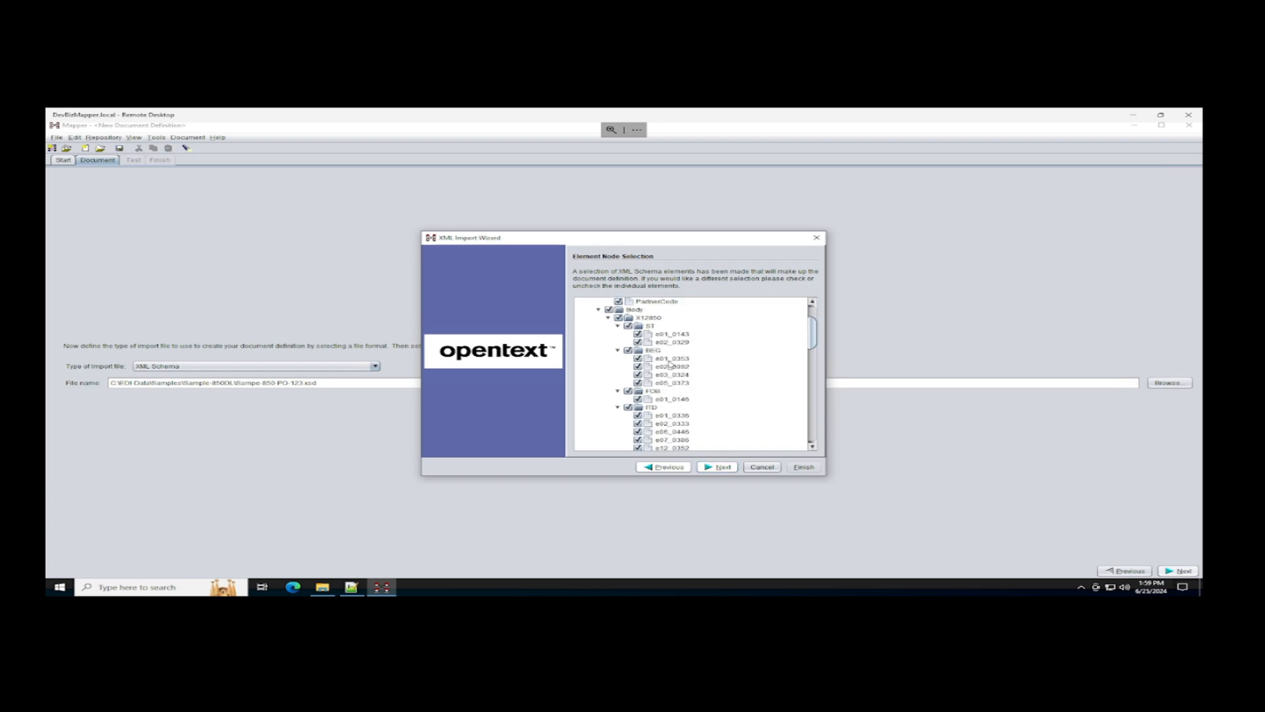
pyautogui.scroll(-10, 668, 367)
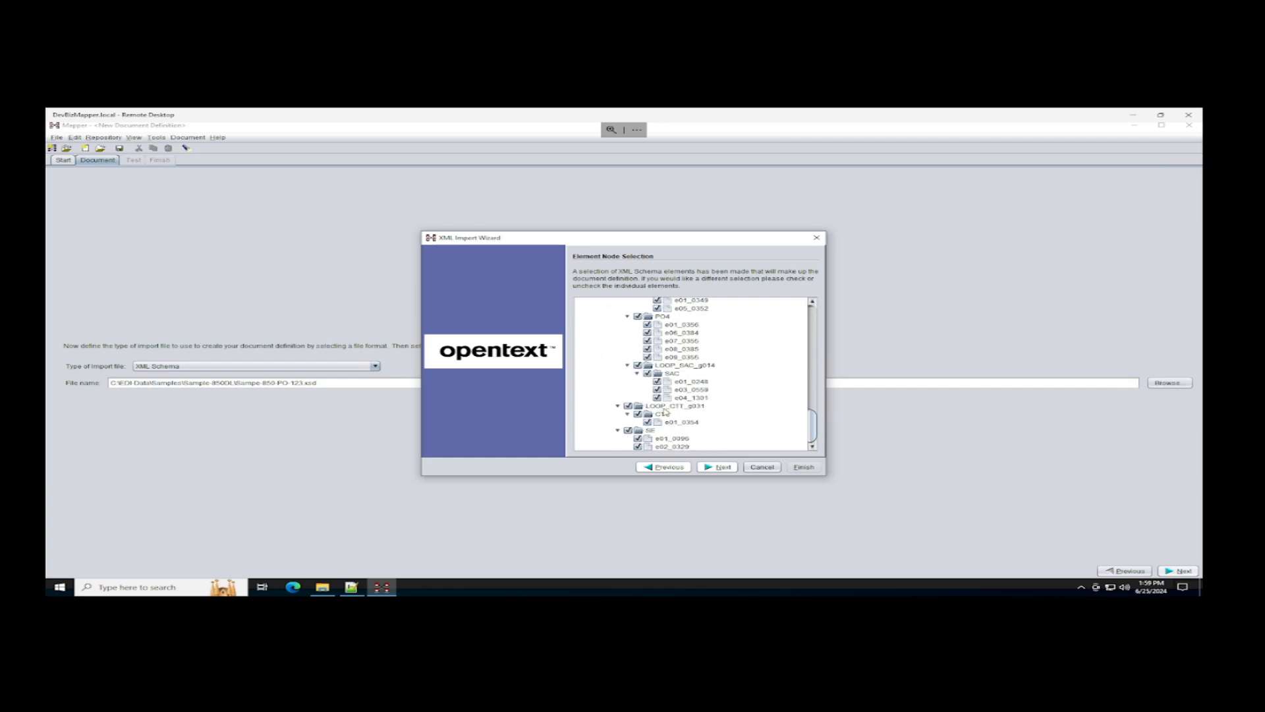
pyautogui.scroll(3, 659, 410)
pyautogui.scroll(6, 658, 410)
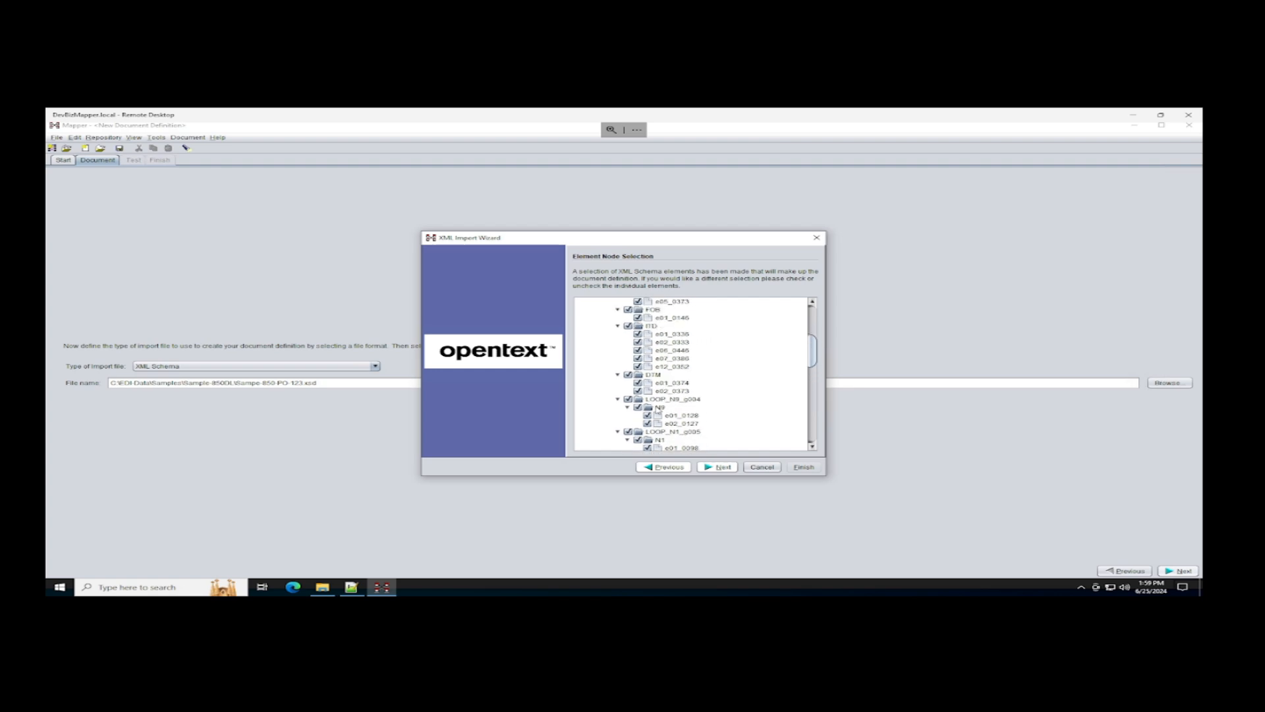
pyautogui.scroll(5, 658, 411)
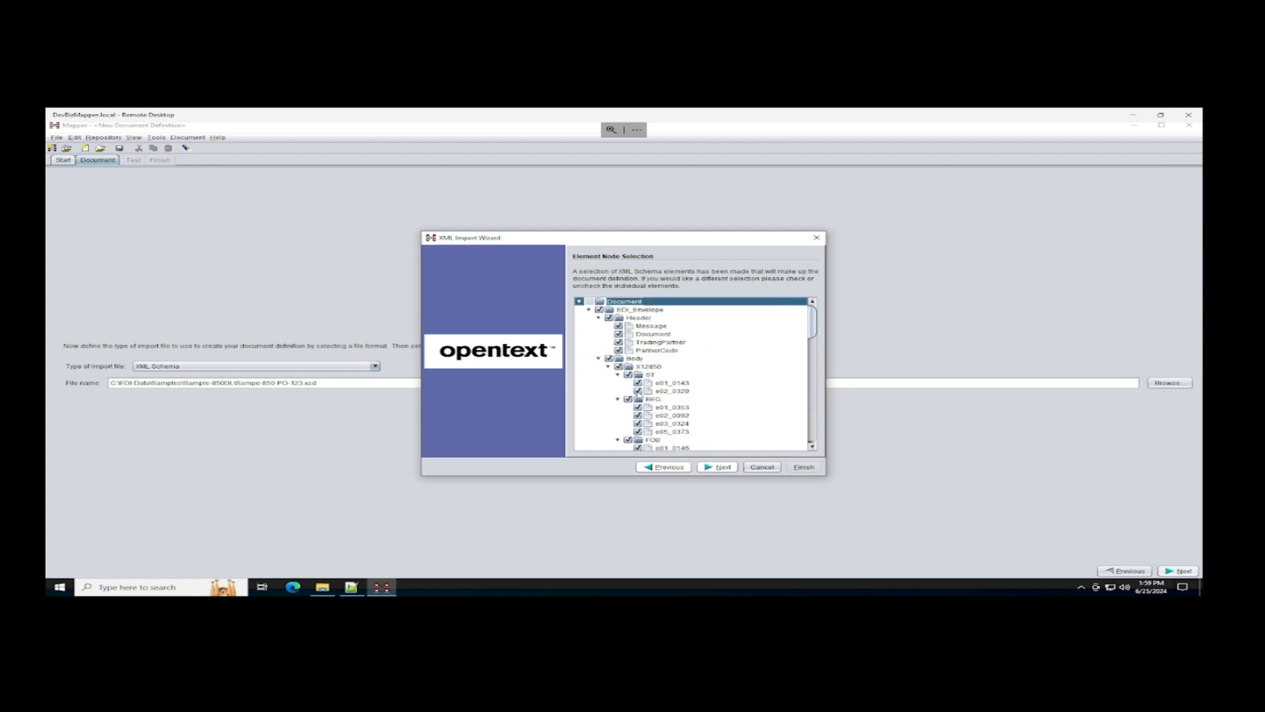
# Accept the preselected schema elements and finish the import to create the document definition
pyautogui.click(638, 393)
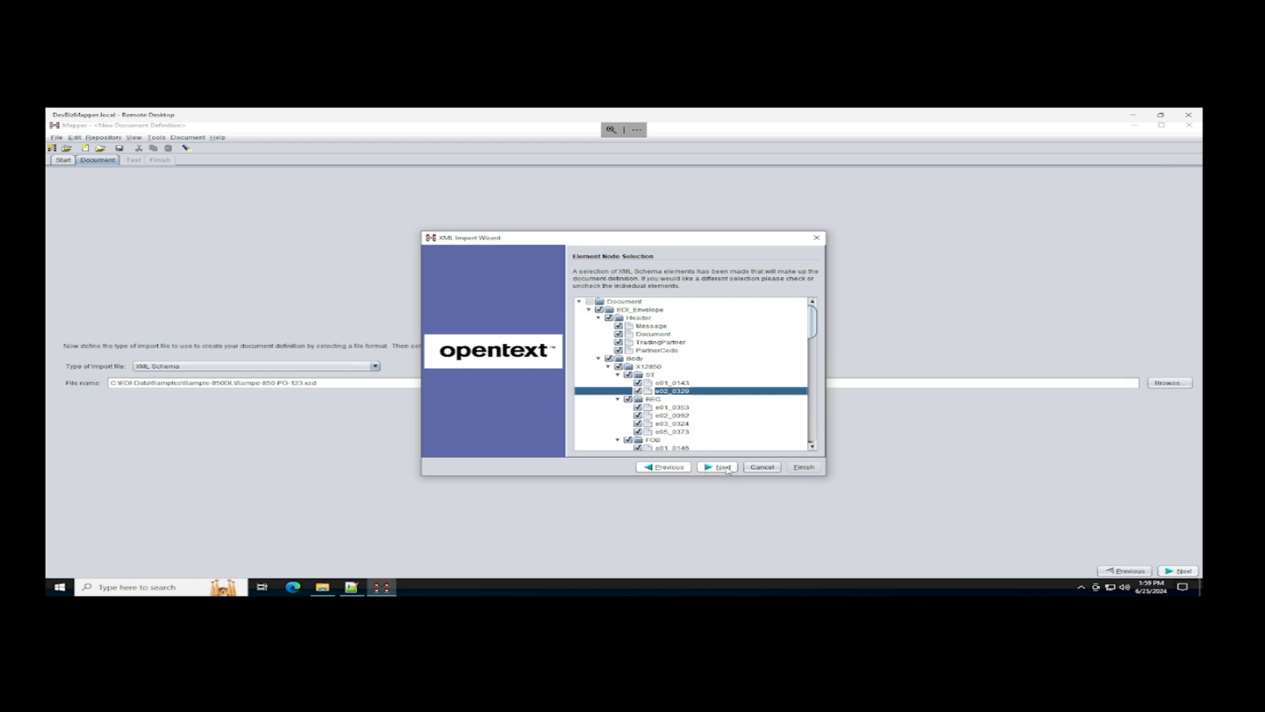
pyautogui.click(727, 468)
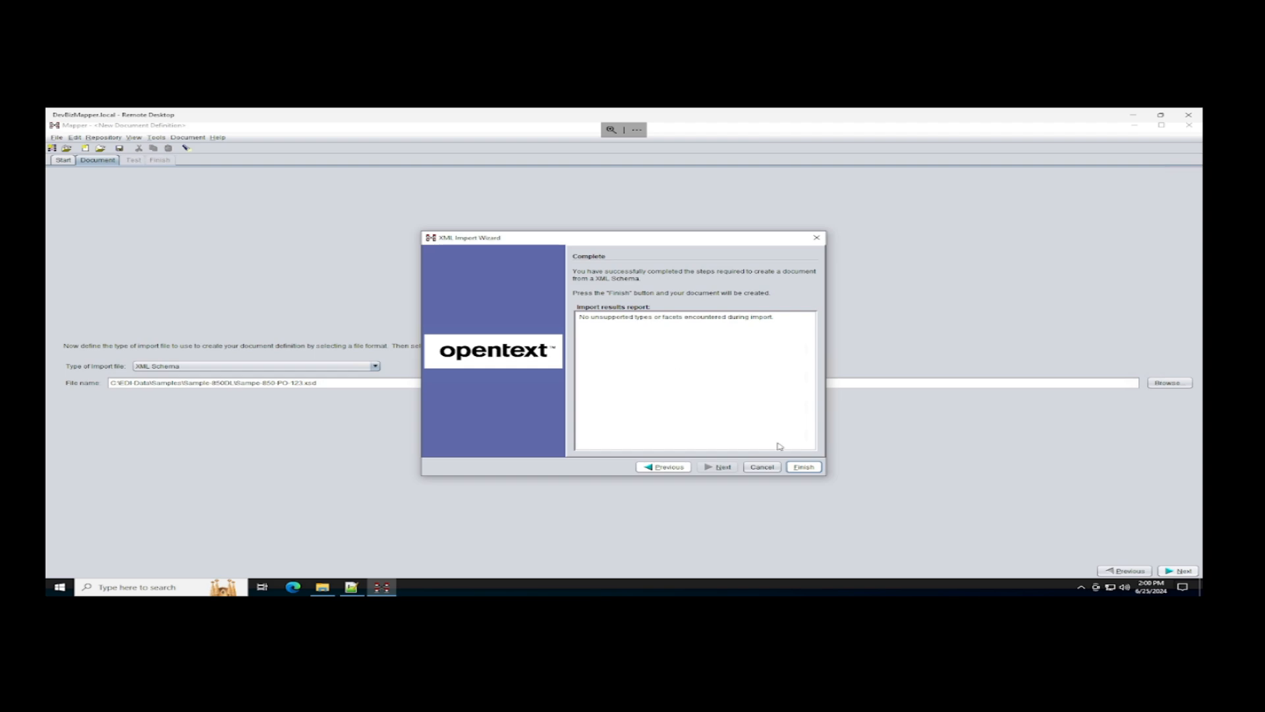
pyautogui.click(804, 468)
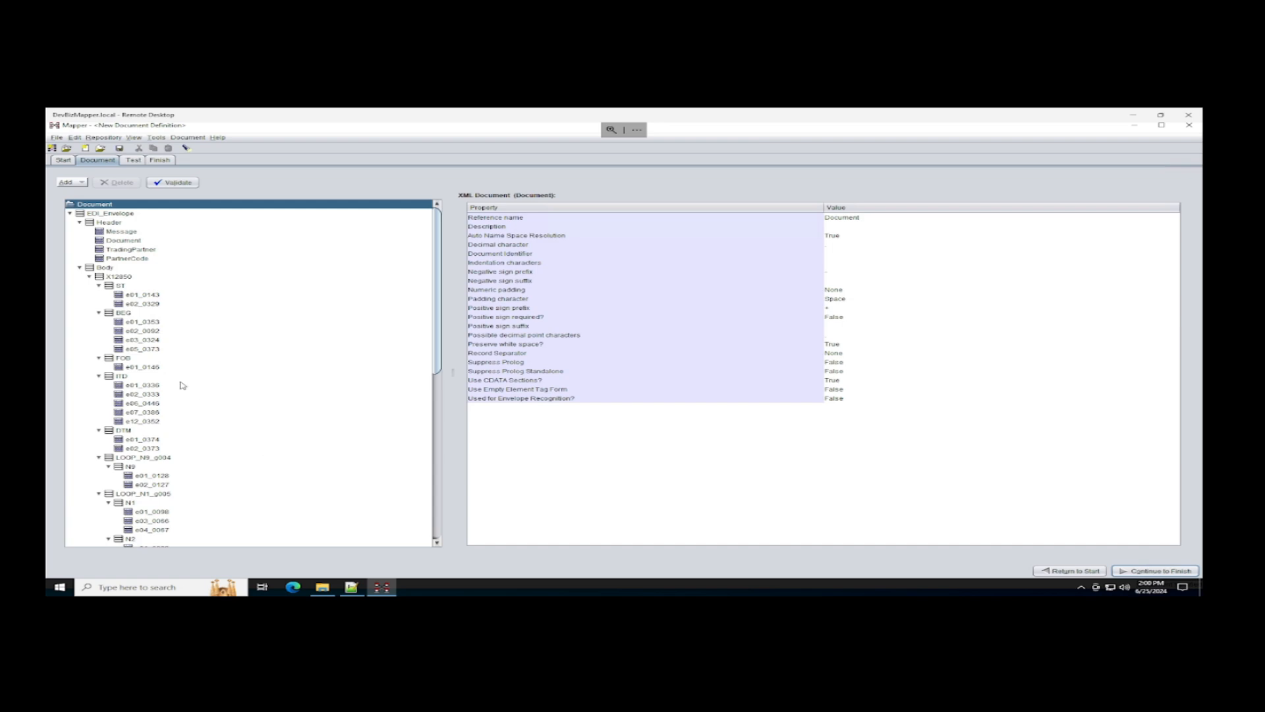
# Inspect the properties of element e01_0353 under BEG and the alternative data types it can be changed to
pyautogui.click(151, 323)
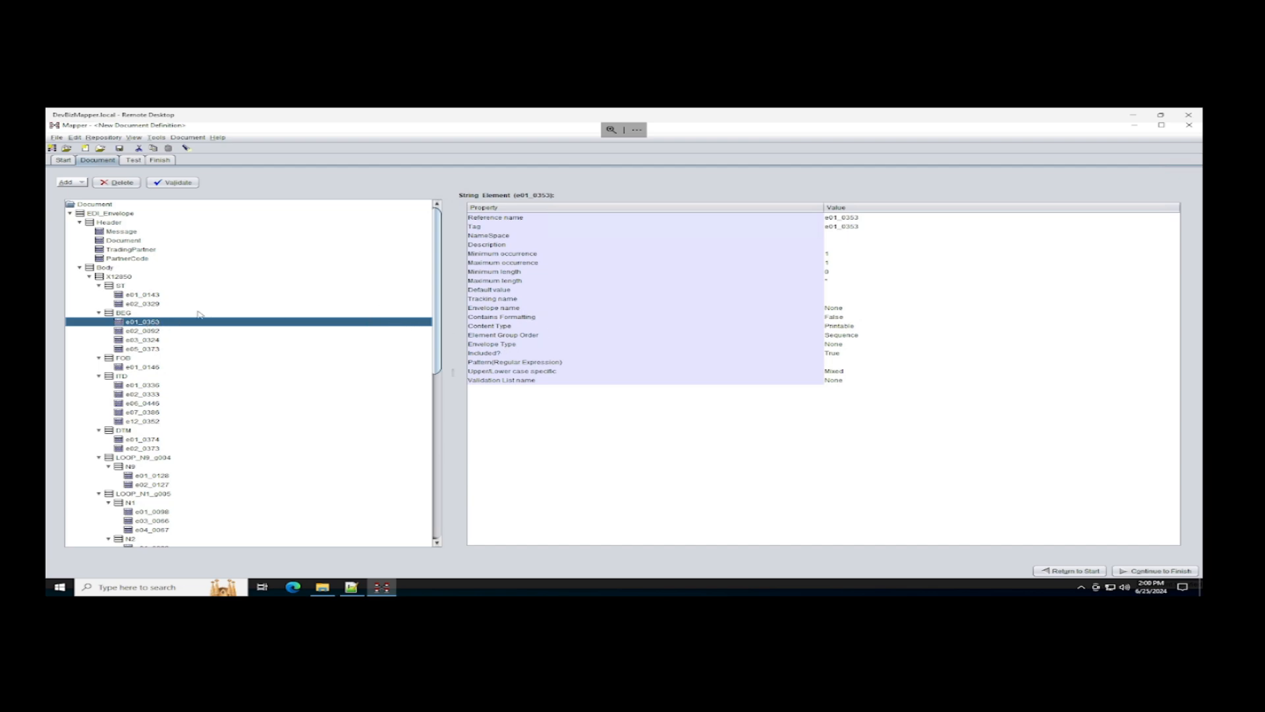
pyautogui.rightClick(156, 324)
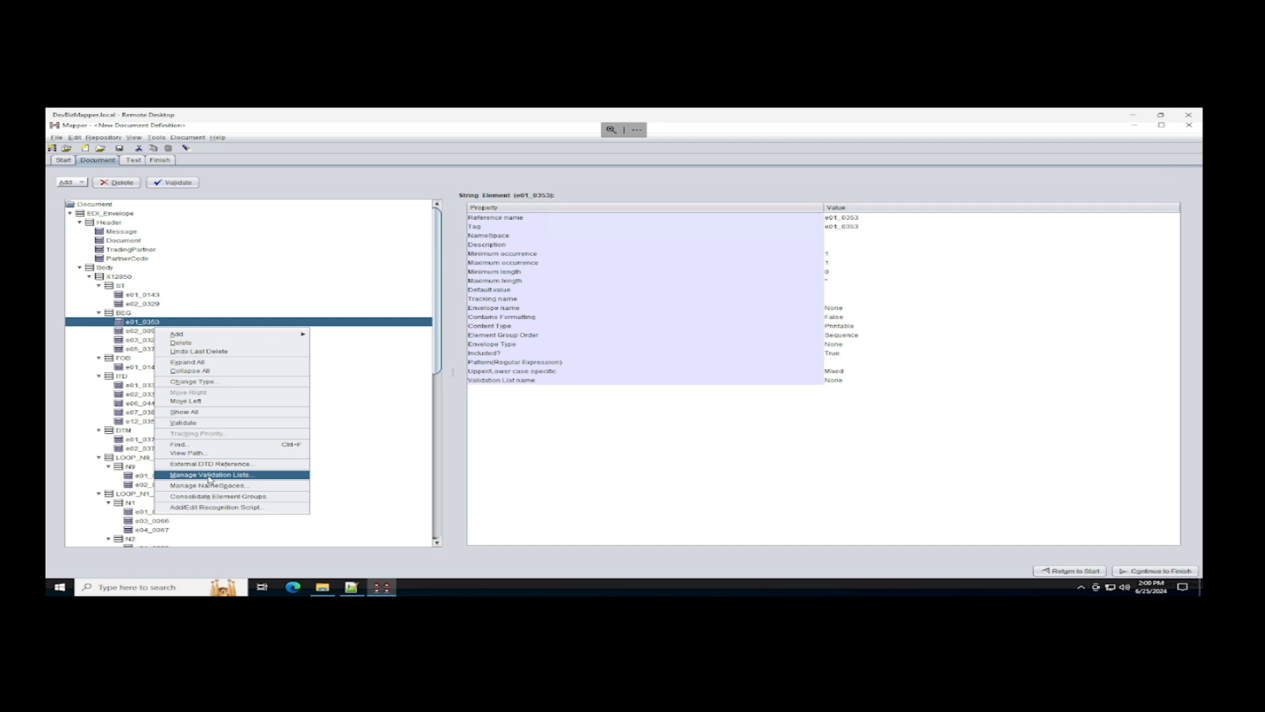
pyautogui.click(207, 382)
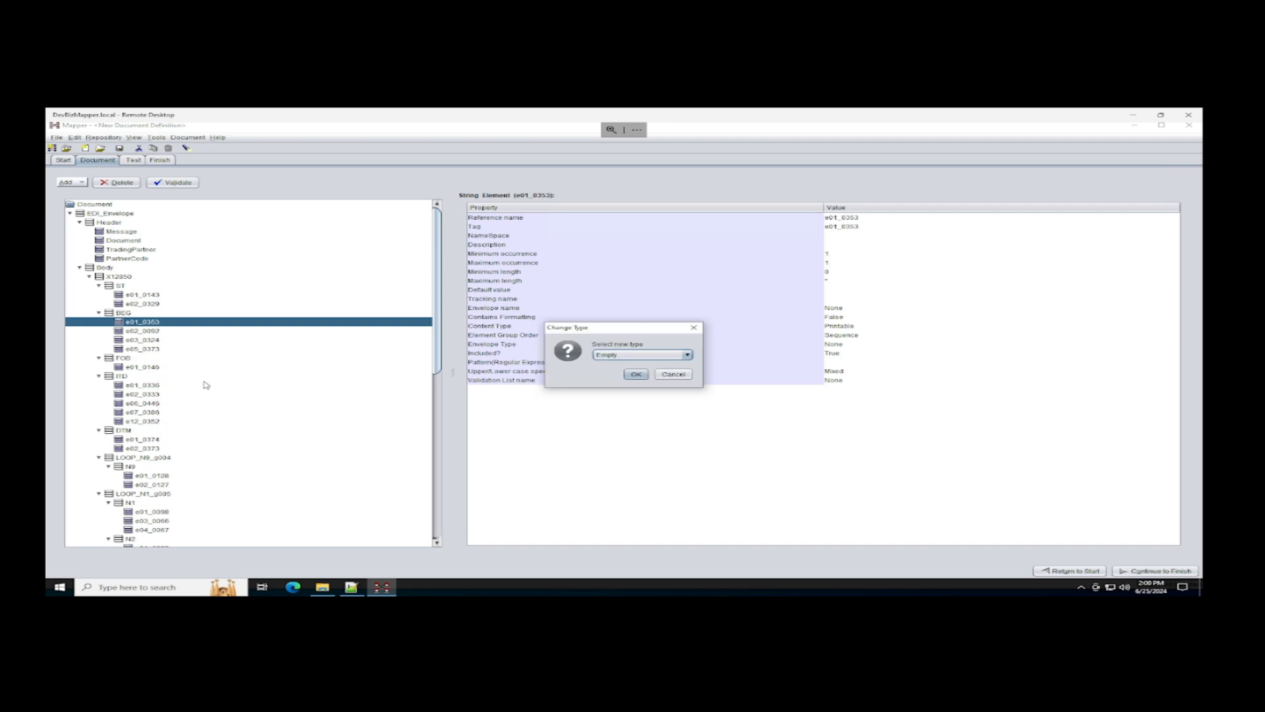
pyautogui.click(660, 356)
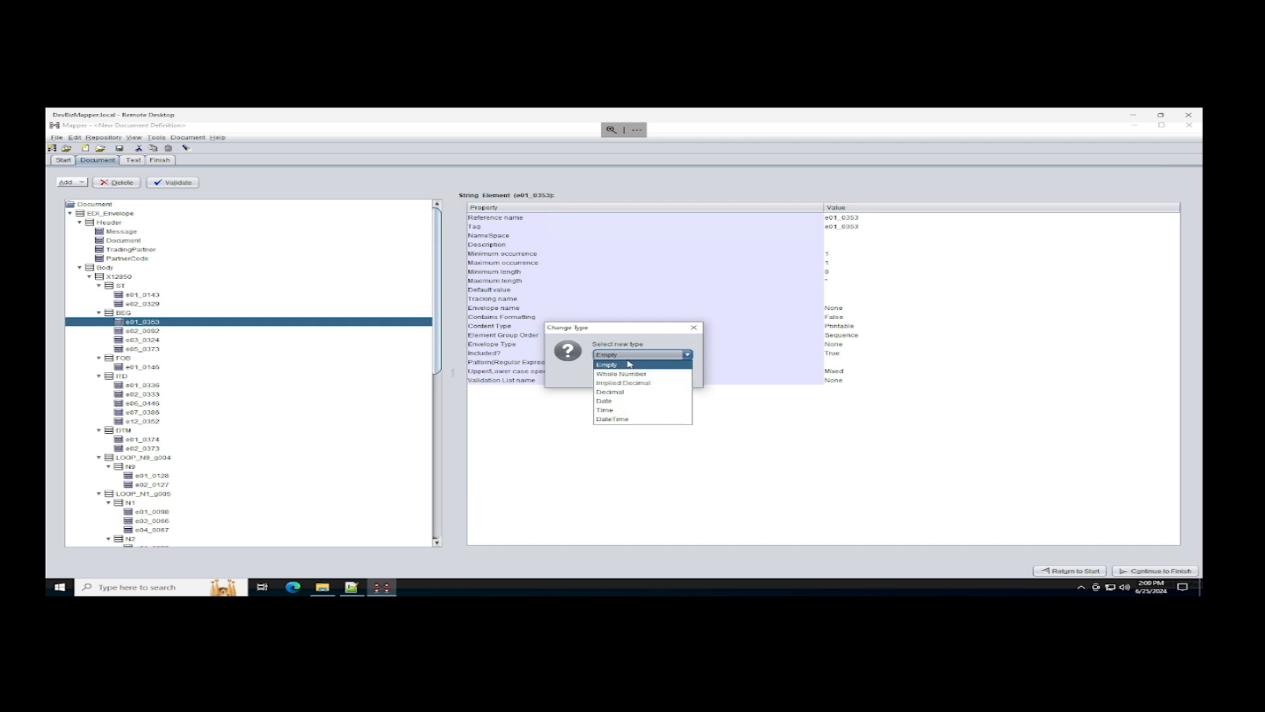
pyautogui.click(630, 362)
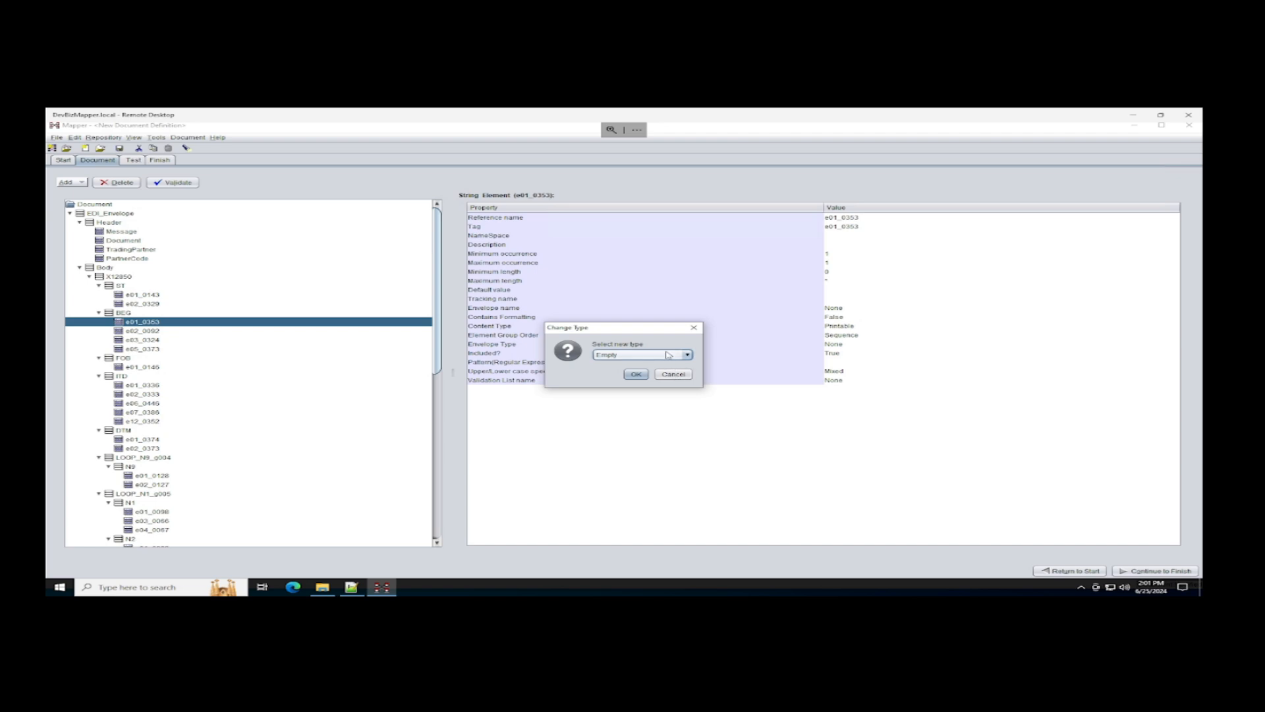
pyautogui.click(667, 356)
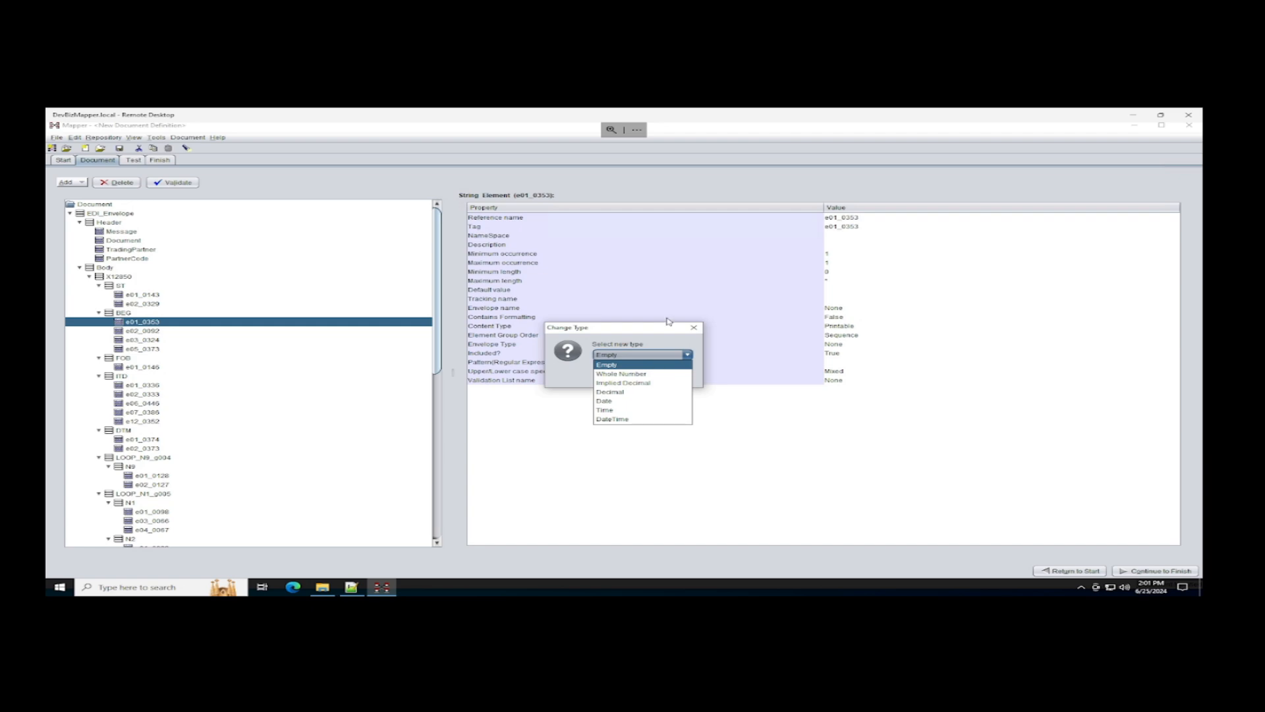
pyautogui.click(663, 337)
pyautogui.click(675, 379)
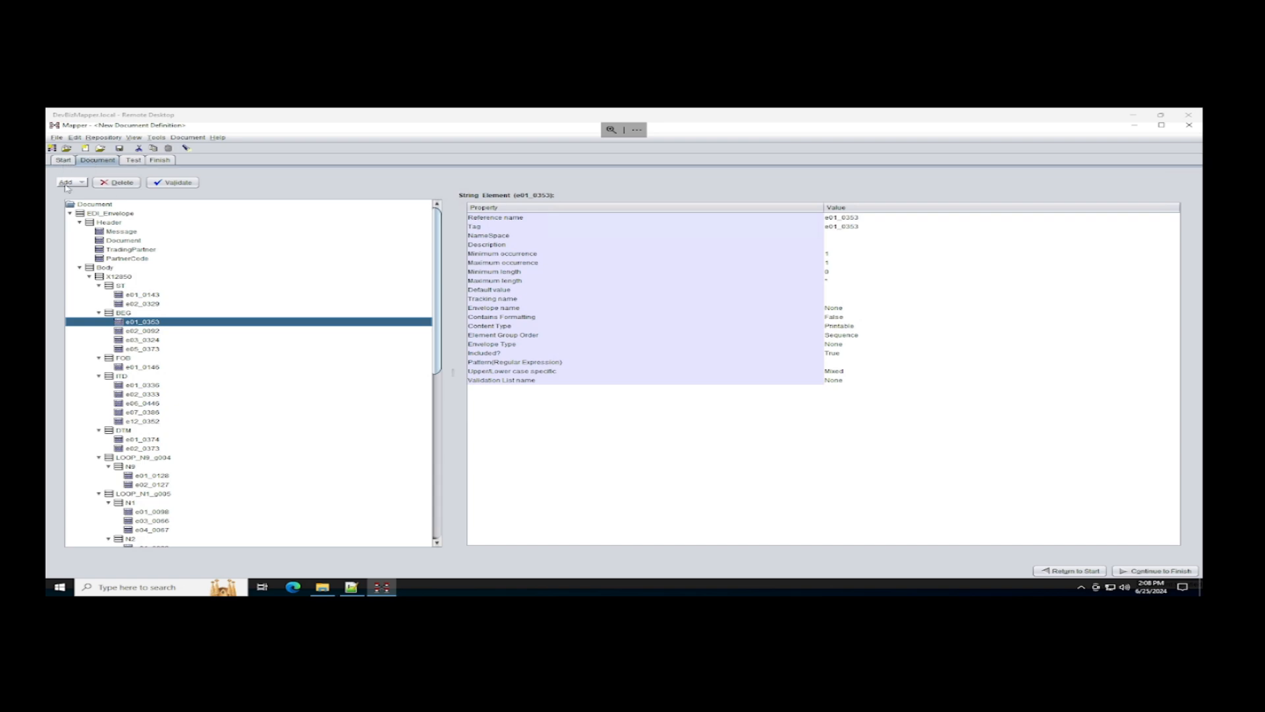
# Start saving the document definition and name it Sample-8504010-X12-XML
pyautogui.click(120, 148)
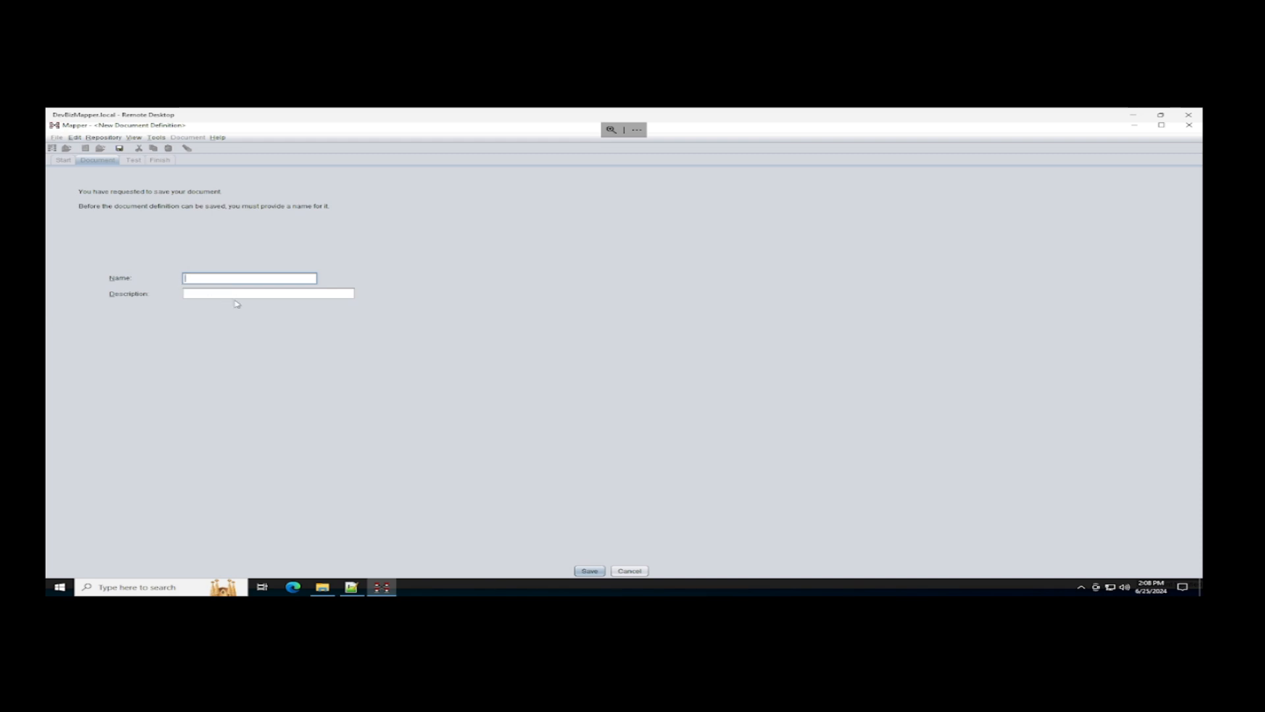
pyautogui.write('Sample')
pyautogui.write('ML')
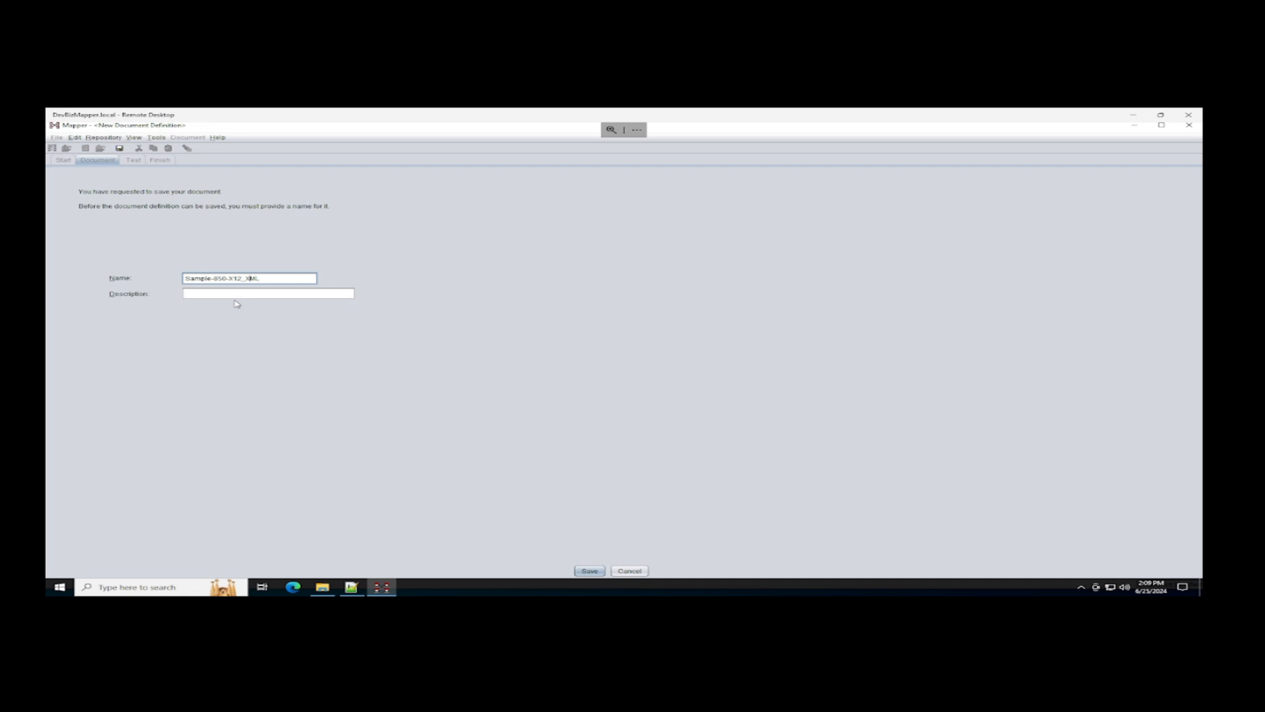
pyautogui.press('BackSpace')
pyautogui.write('4010')
pyautogui.press('BackSpace')
pyautogui.press('BackSpace')
pyautogui.press('BackSpace')
pyautogui.press('BackSpace')
pyautogui.write('4010')
pyautogui.press('BackSpace')
pyautogui.press('BackSpace')
pyautogui.press('BackSpace')
pyautogui.write('010')
# Describe the definition as "Sample of a 850-4010 PO transformed into an XML PO" and save it
pyautogui.click(224, 292)
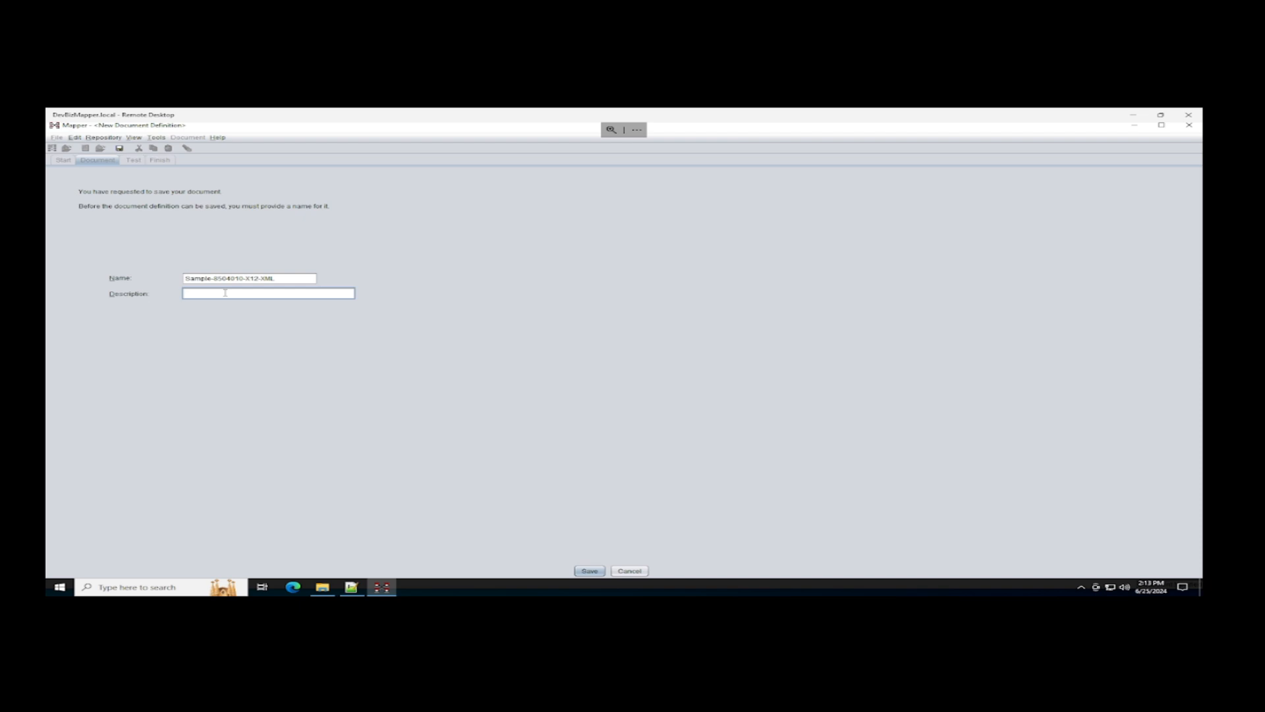
pyautogui.write('Sample of a')
pyautogui.write('850-4010')
pyautogui.write(' PO transformed into')
pyautogui.write(' an XML PO')
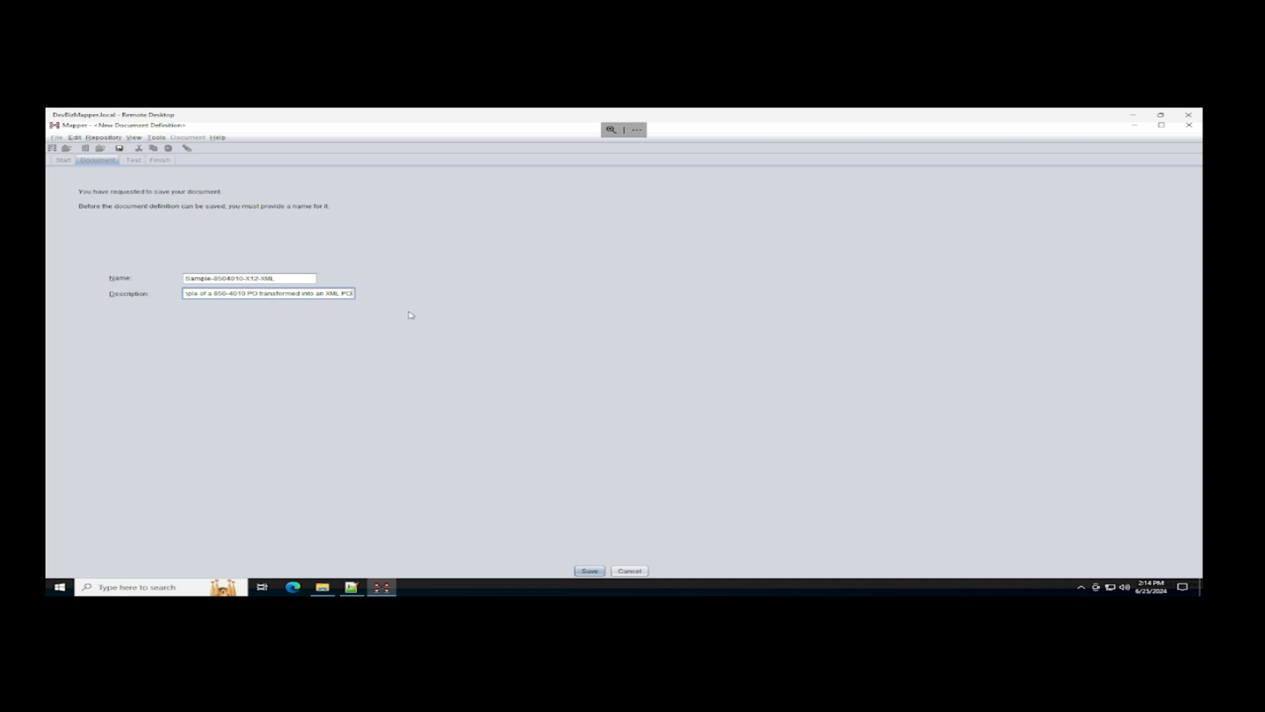
pyautogui.click(590, 571)
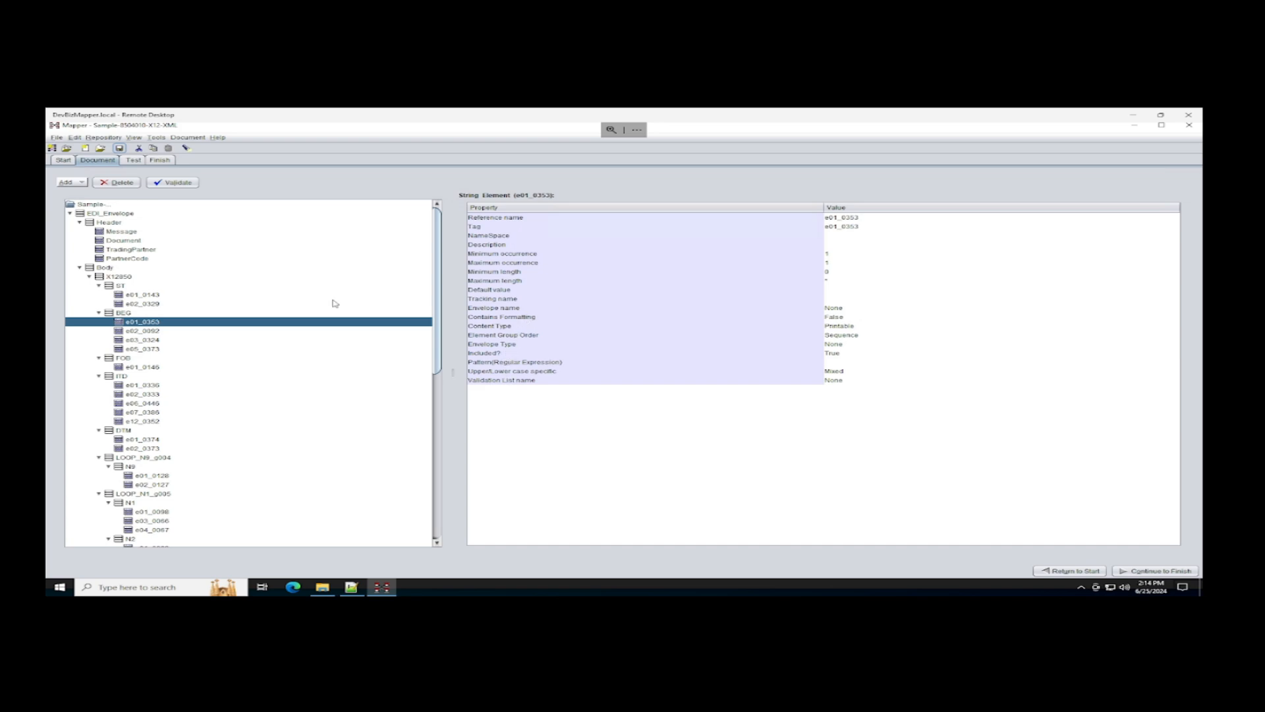
# Examine the root document's properties, including Used for Envelope Recognition?, and return to the start page
pyautogui.click(92, 206)
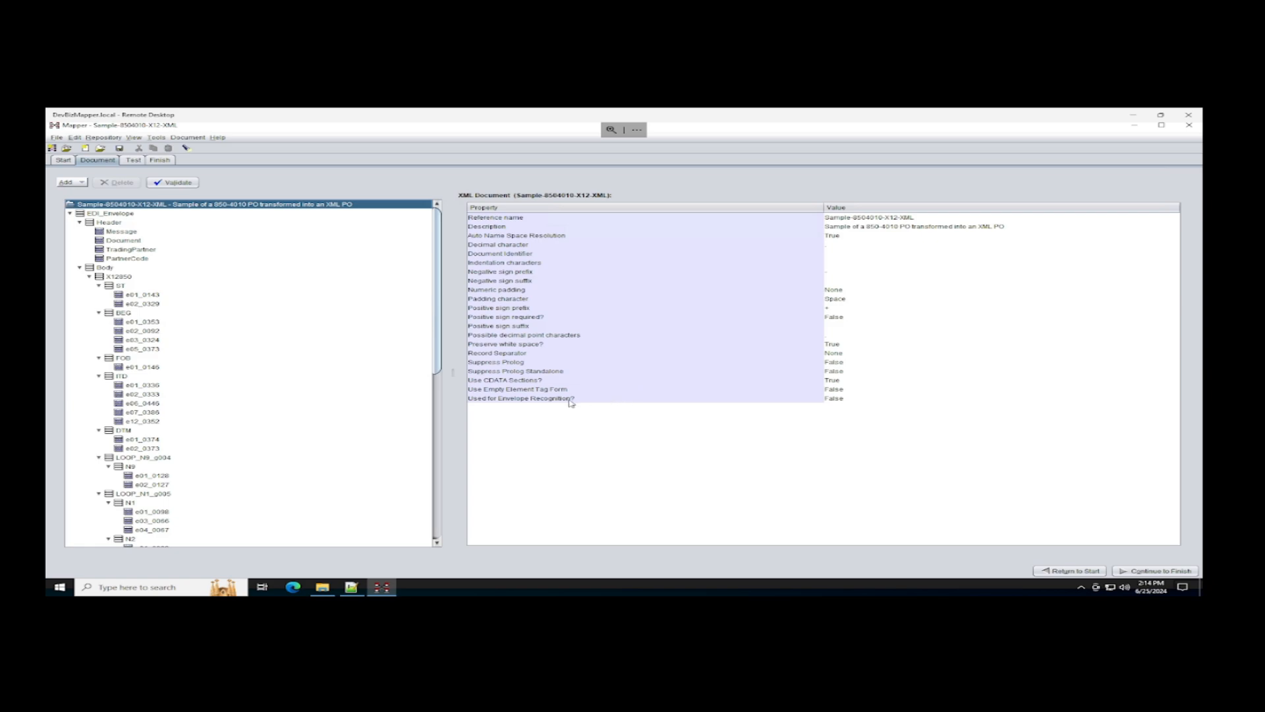
pyautogui.click(545, 401)
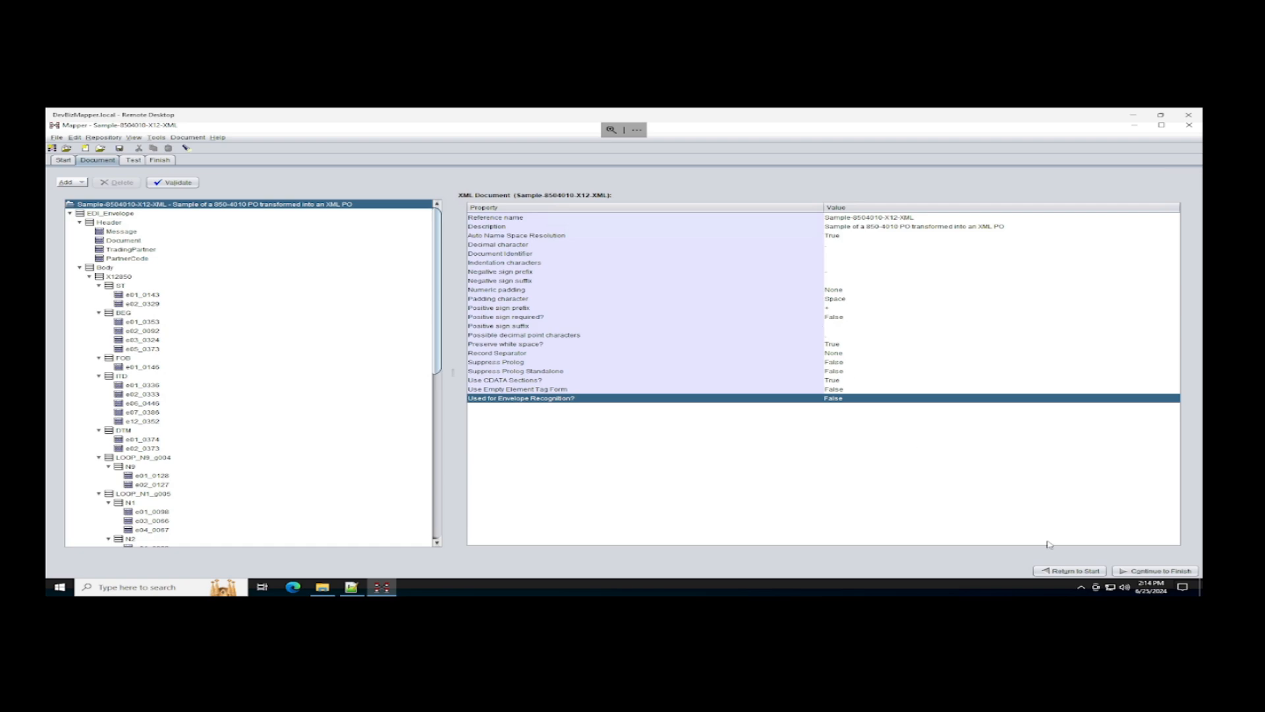
pyautogui.click(1084, 574)
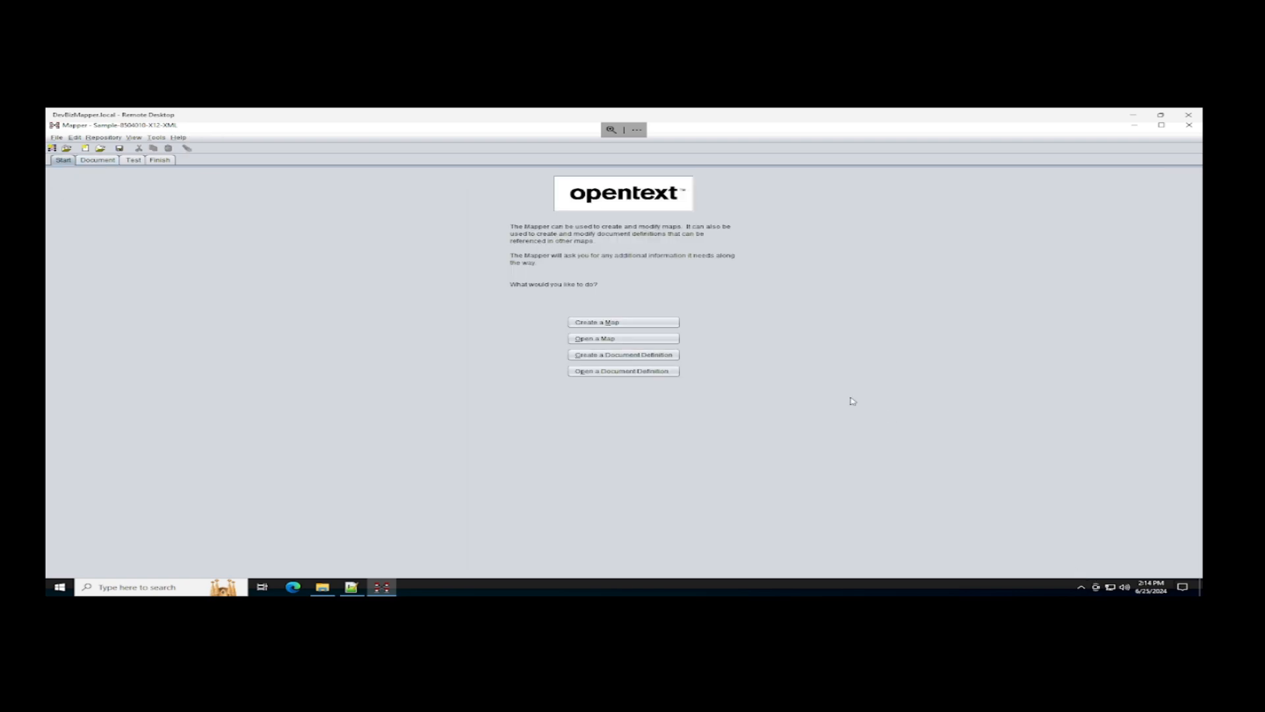
# Create a new map and set its source to use an existing document definition
pyautogui.click(619, 323)
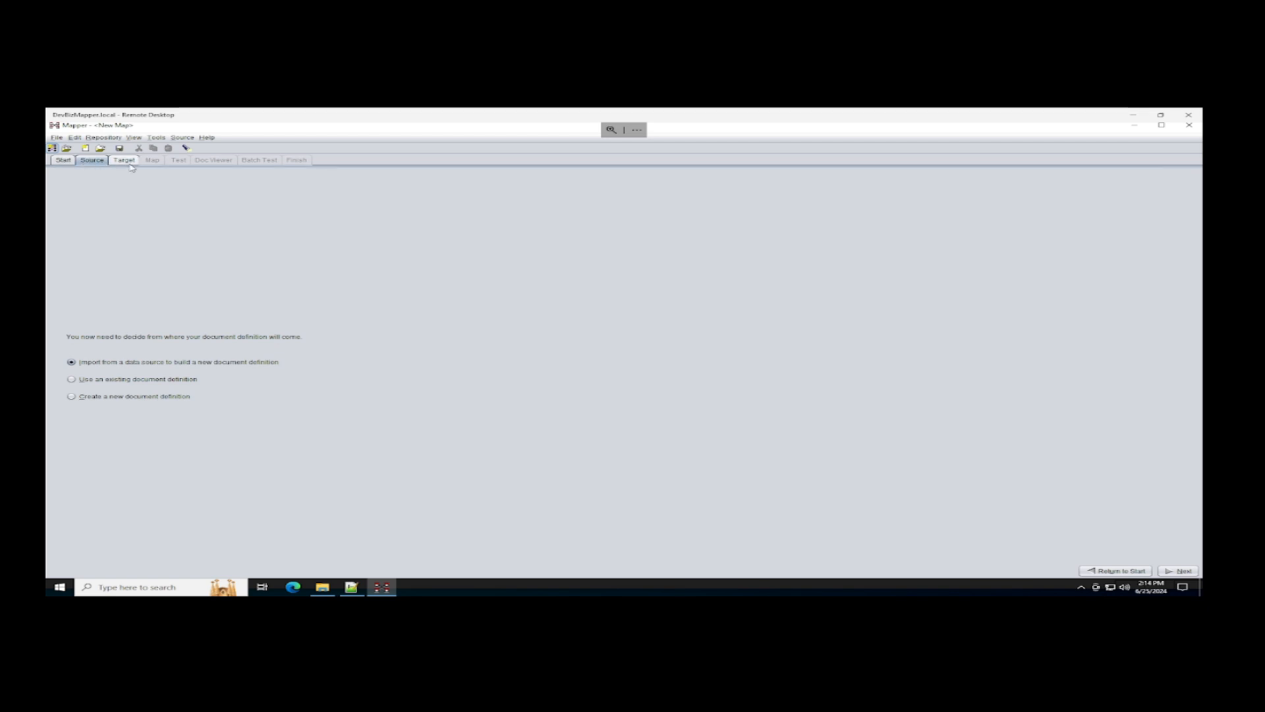
pyautogui.click(93, 160)
pyautogui.click(103, 382)
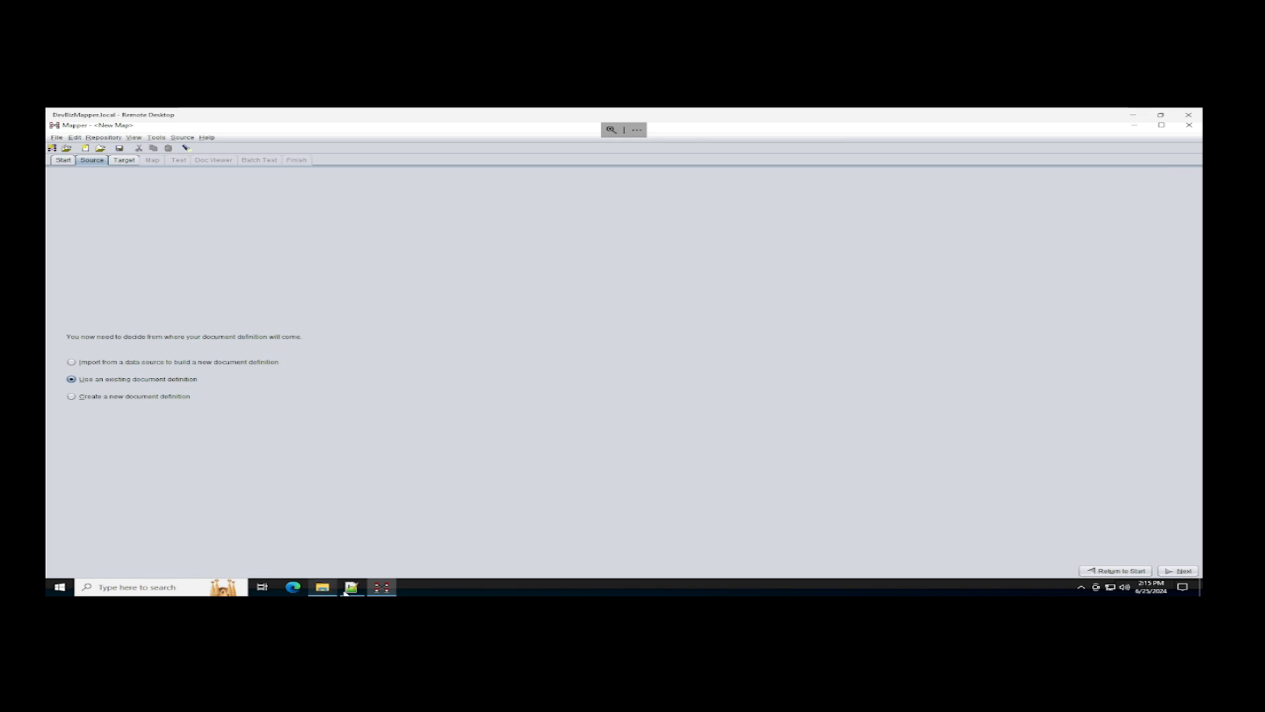
# Switch to File Explorer, examine BIPO356994.dlg.edi in Notepad++, close the editor, and return to Mapper
pyautogui.click(322, 587)
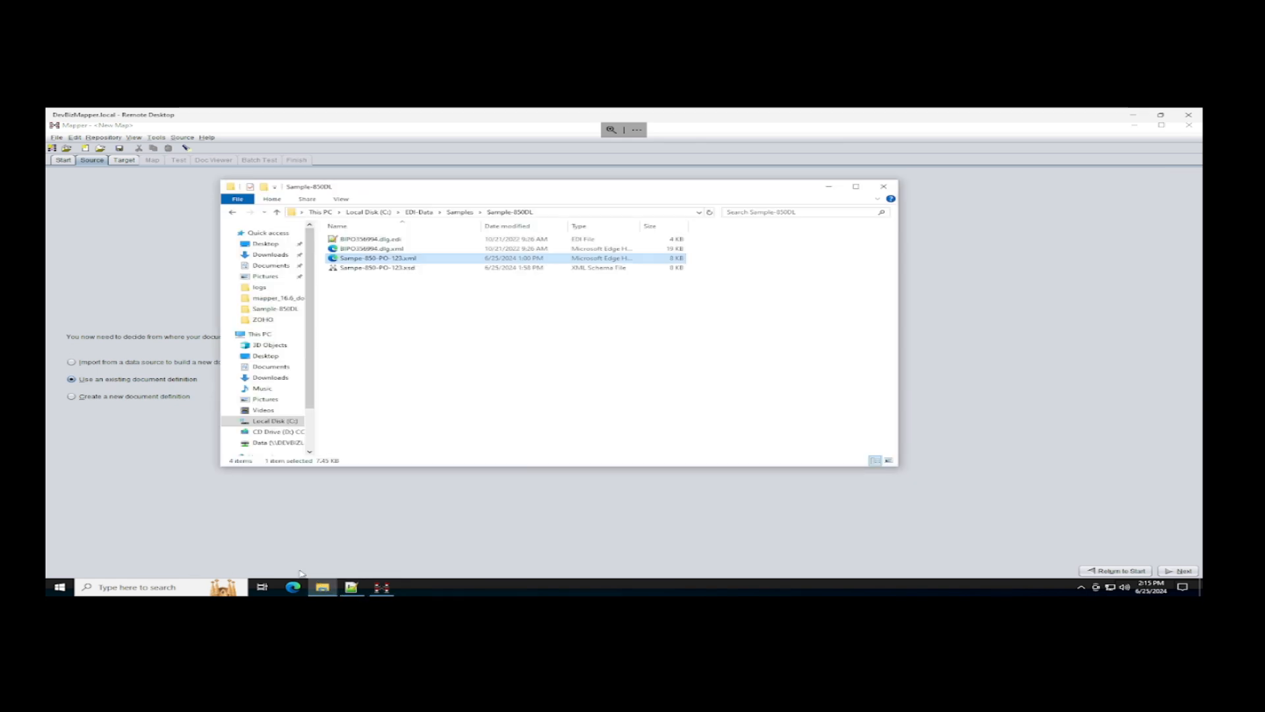
pyautogui.doubleClick(361, 239)
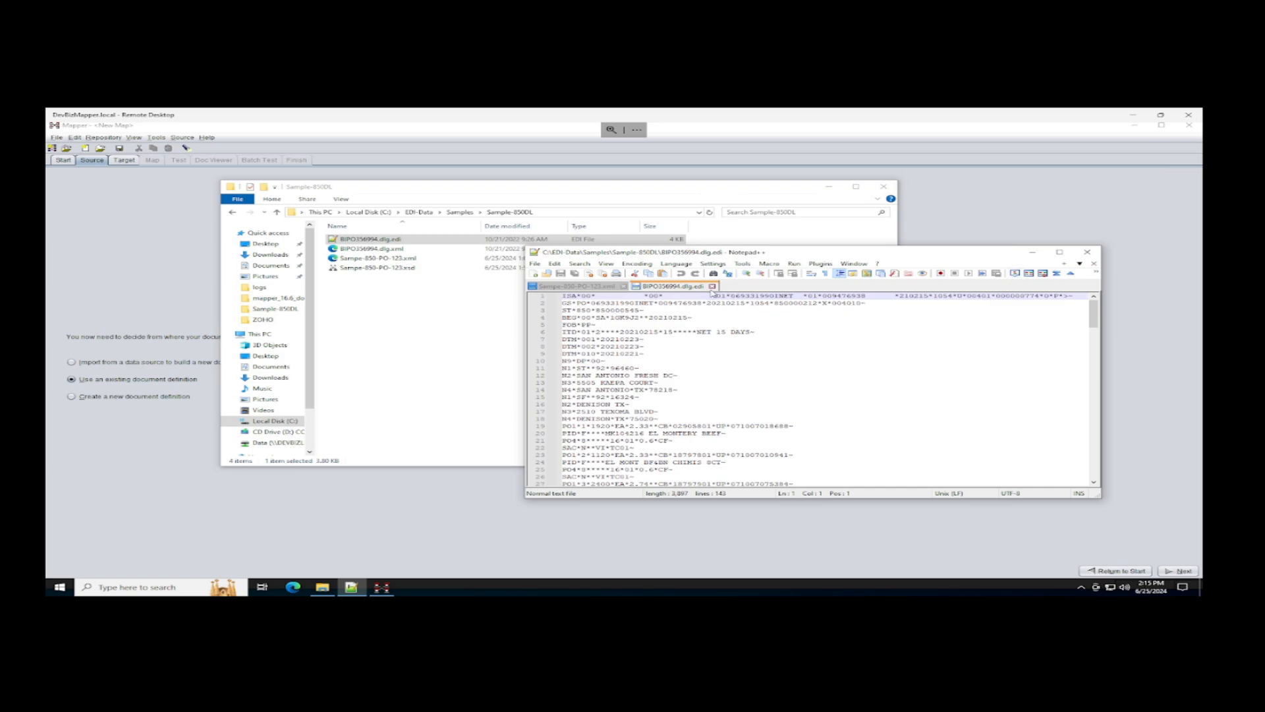
pyautogui.click(712, 286)
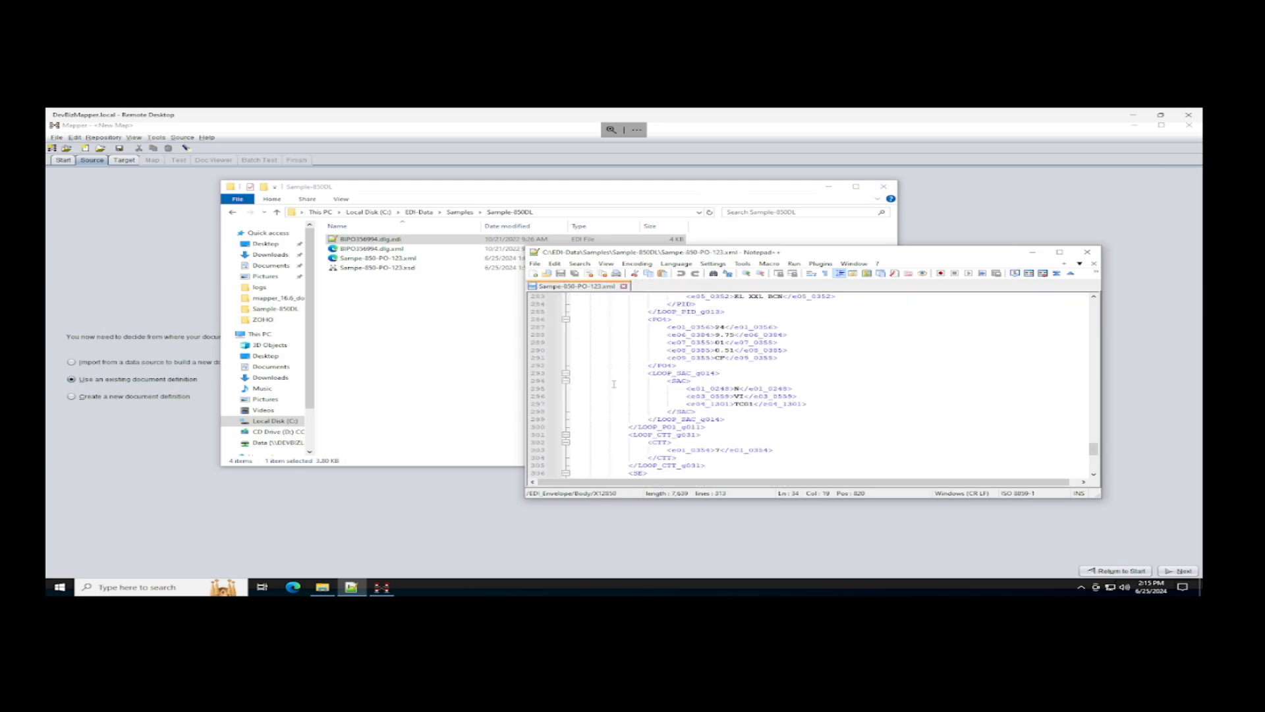
pyautogui.click(1088, 252)
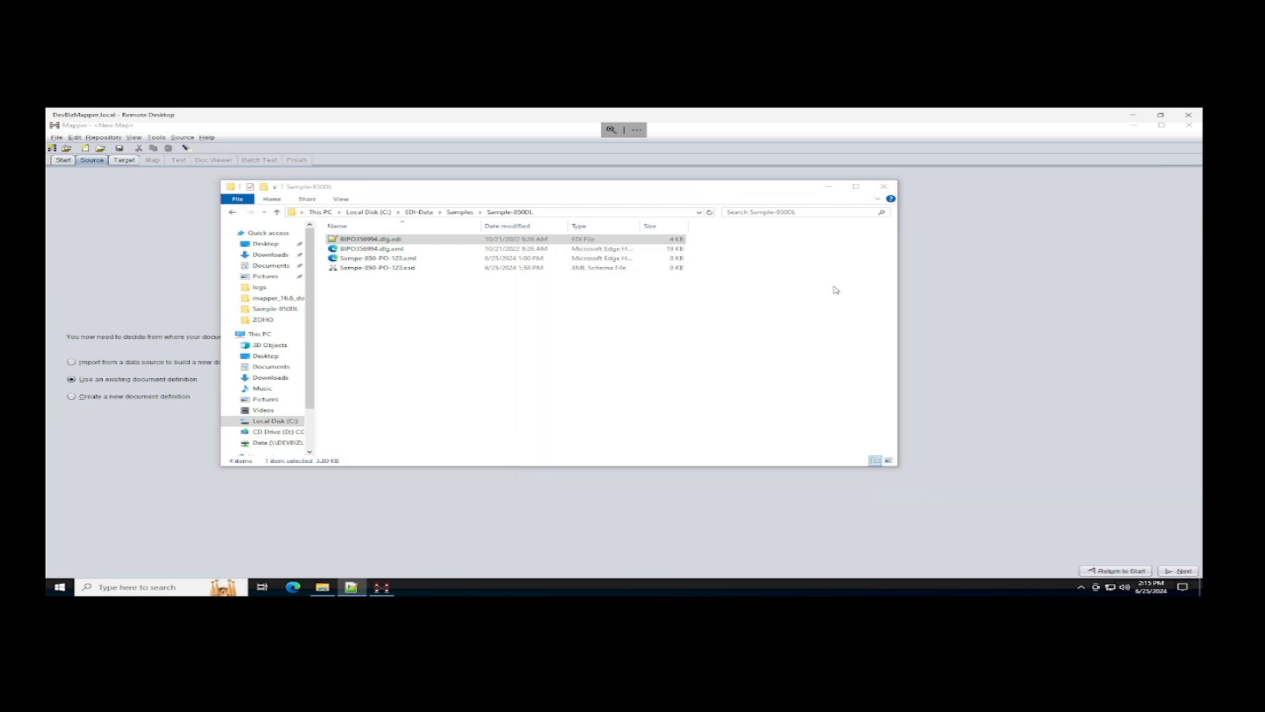
pyautogui.click(124, 307)
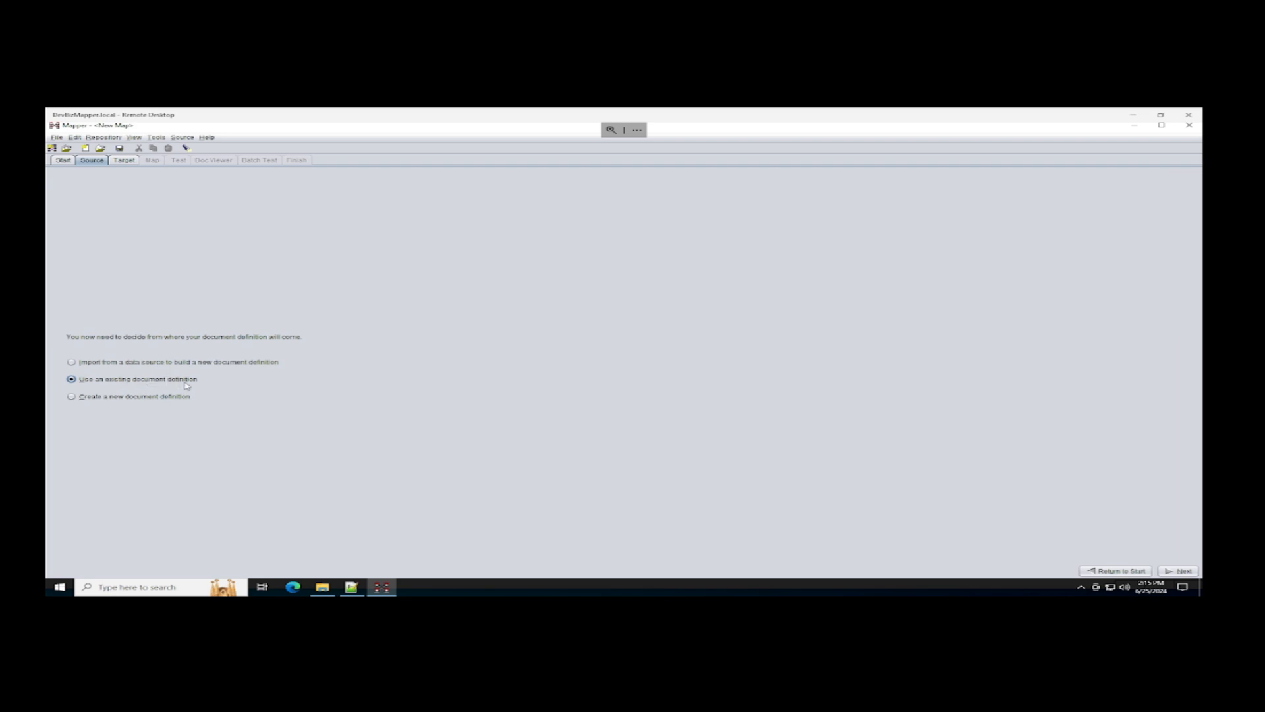
pyautogui.click(1177, 570)
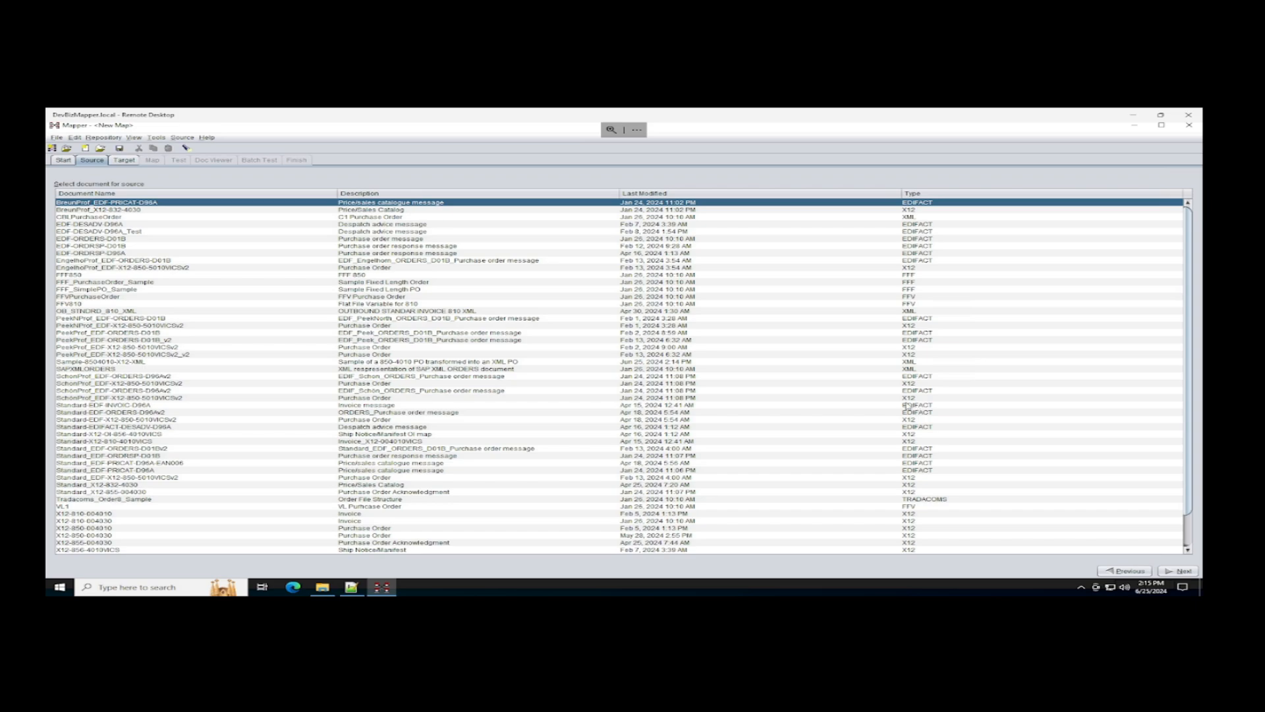
pyautogui.scroll(-1, 105, 432)
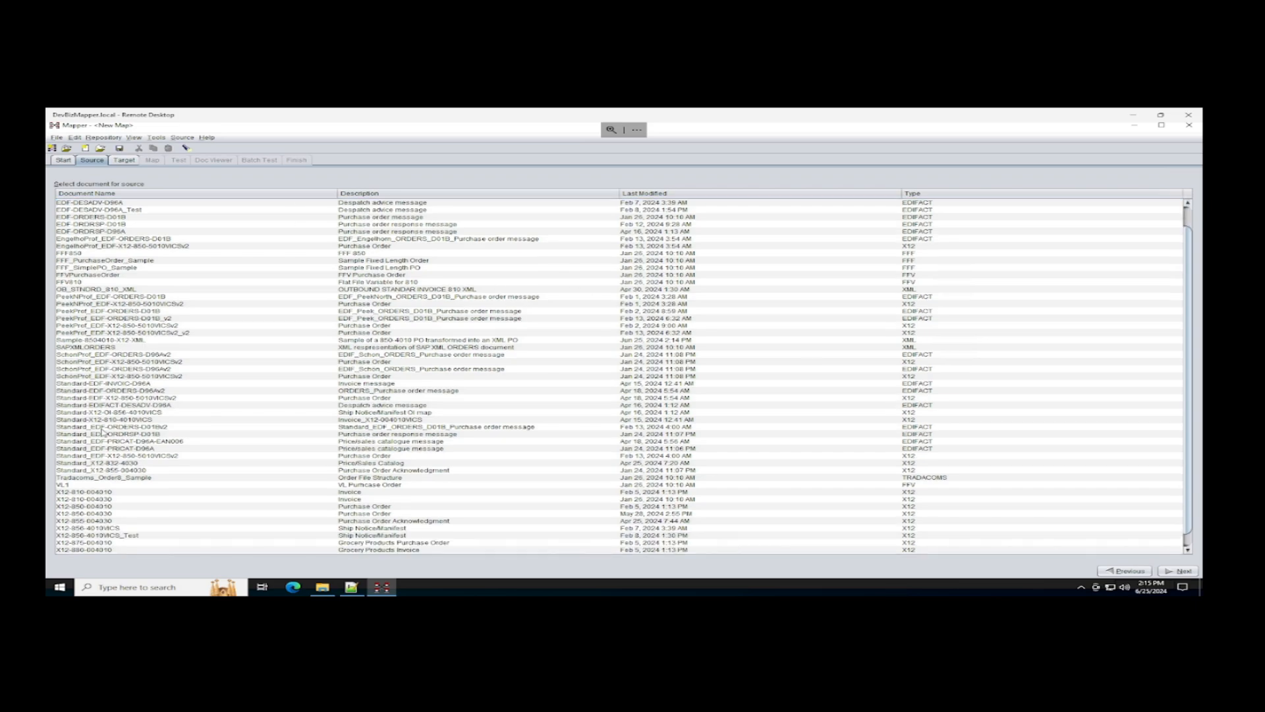
pyautogui.scroll(-1, 104, 475)
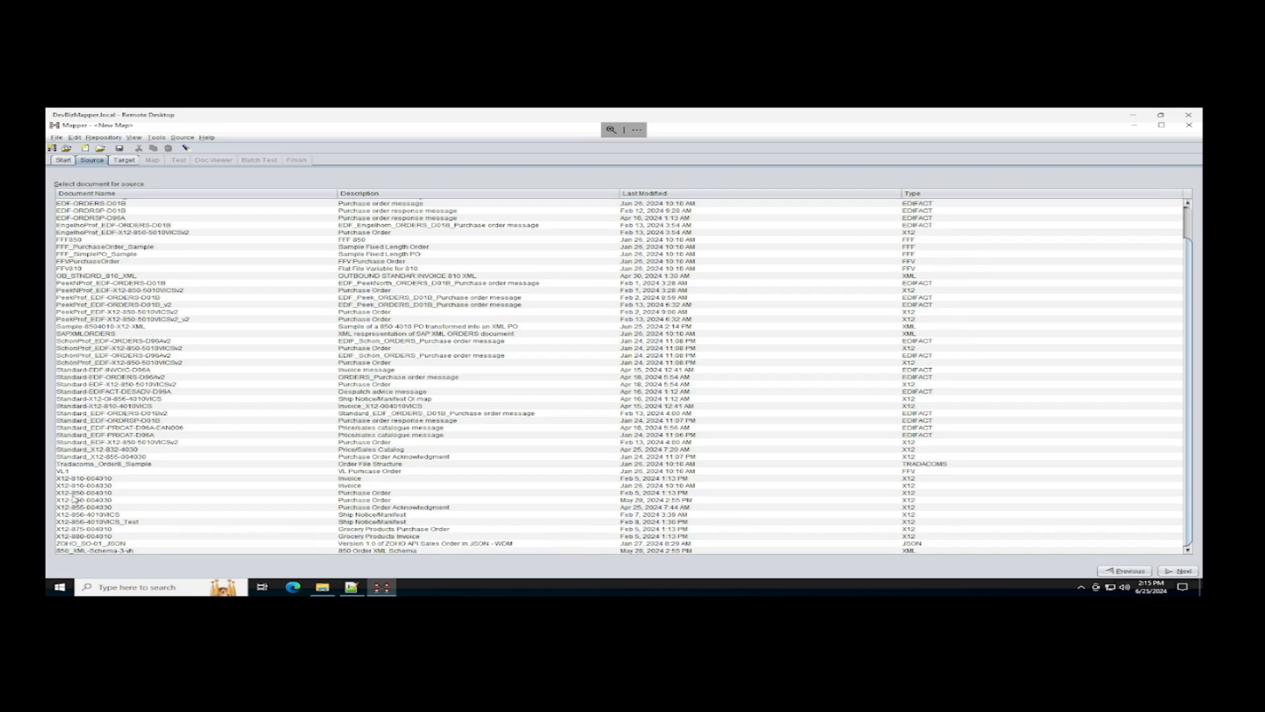
pyautogui.click(87, 493)
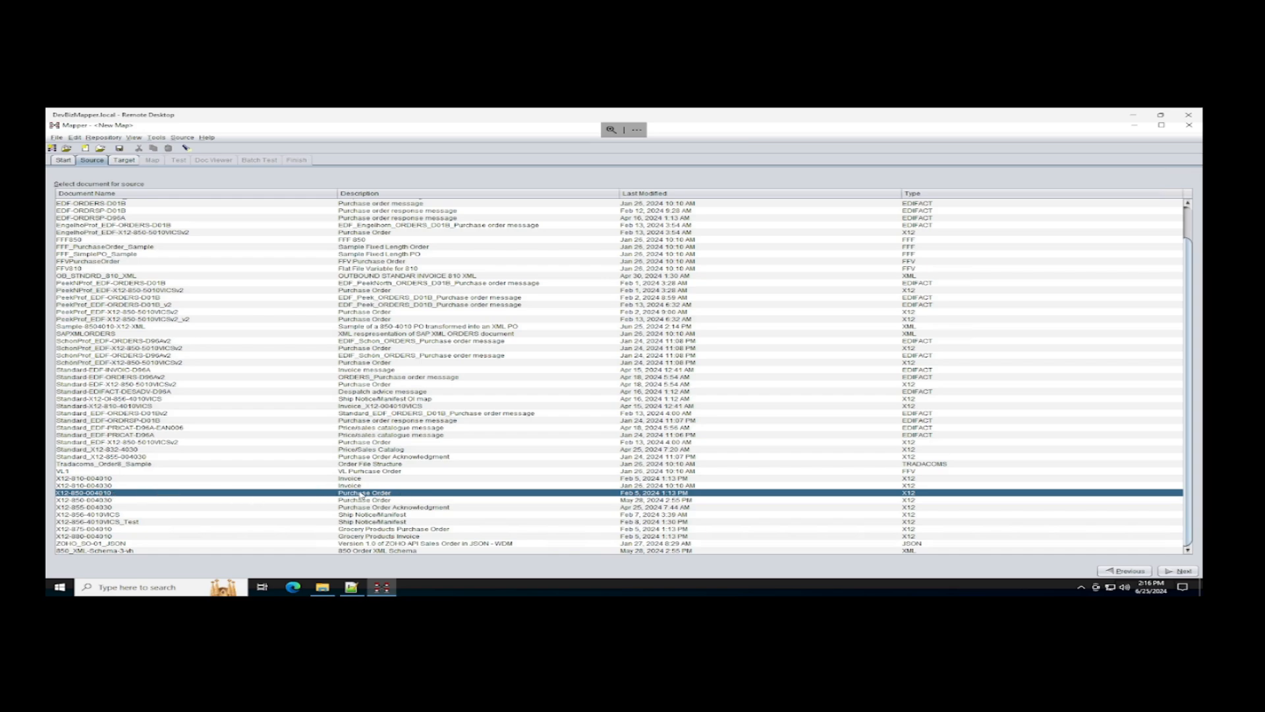
pyautogui.click(1193, 572)
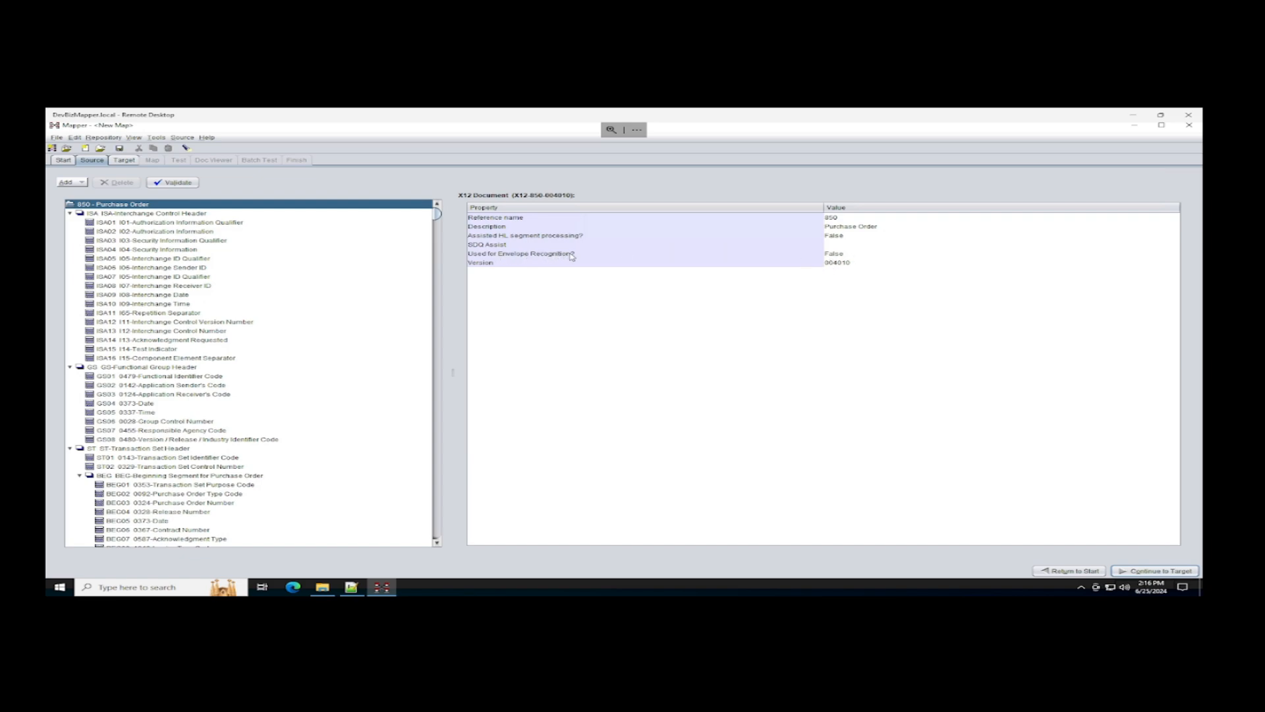
# Set Used for Envelope Recognition? to True for the source 850 document
pyautogui.click(848, 257)
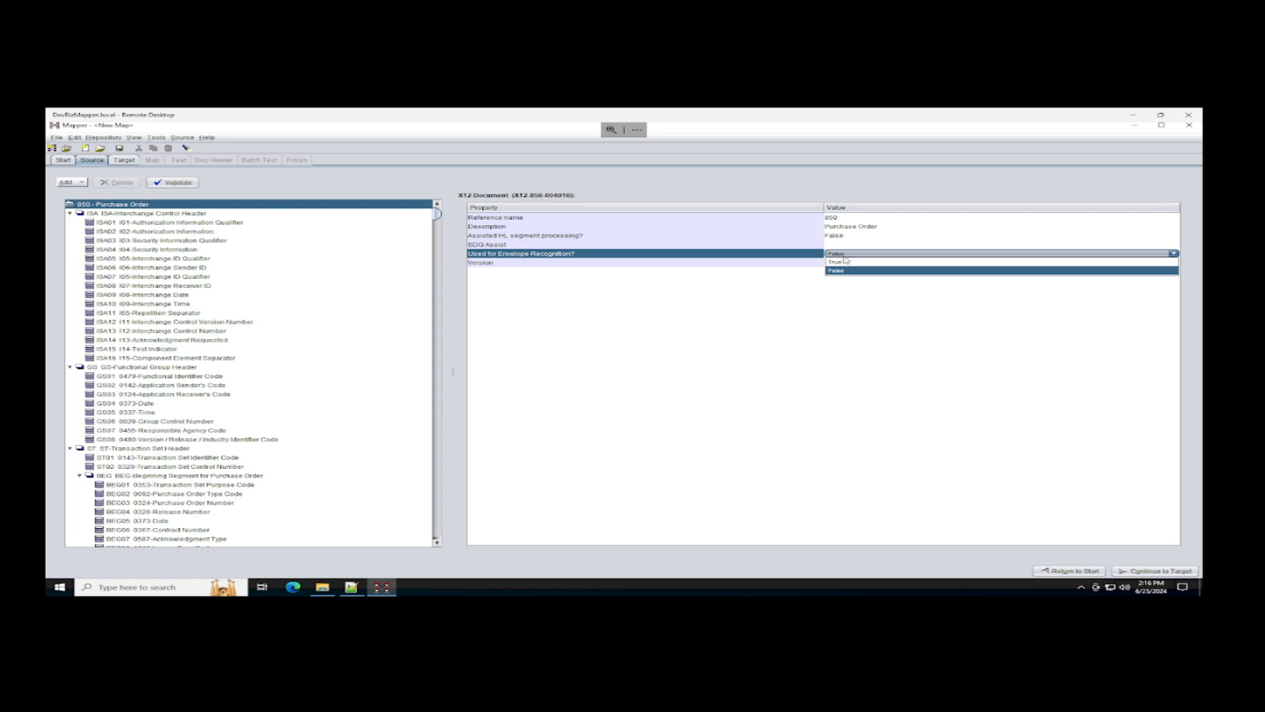
pyautogui.click(845, 262)
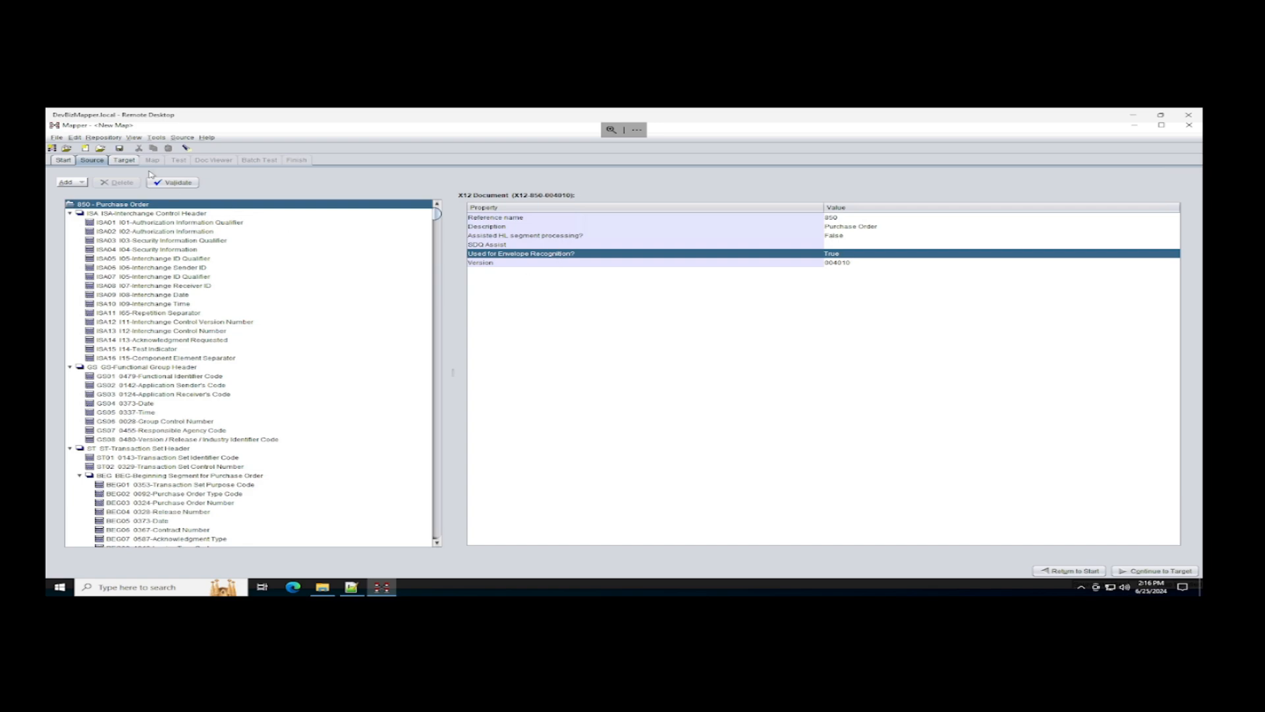
pyautogui.click(92, 161)
# Use the existing Sample-8504010-X12-XML document definition as the map's target and continue to mapping
pyautogui.click(1150, 571)
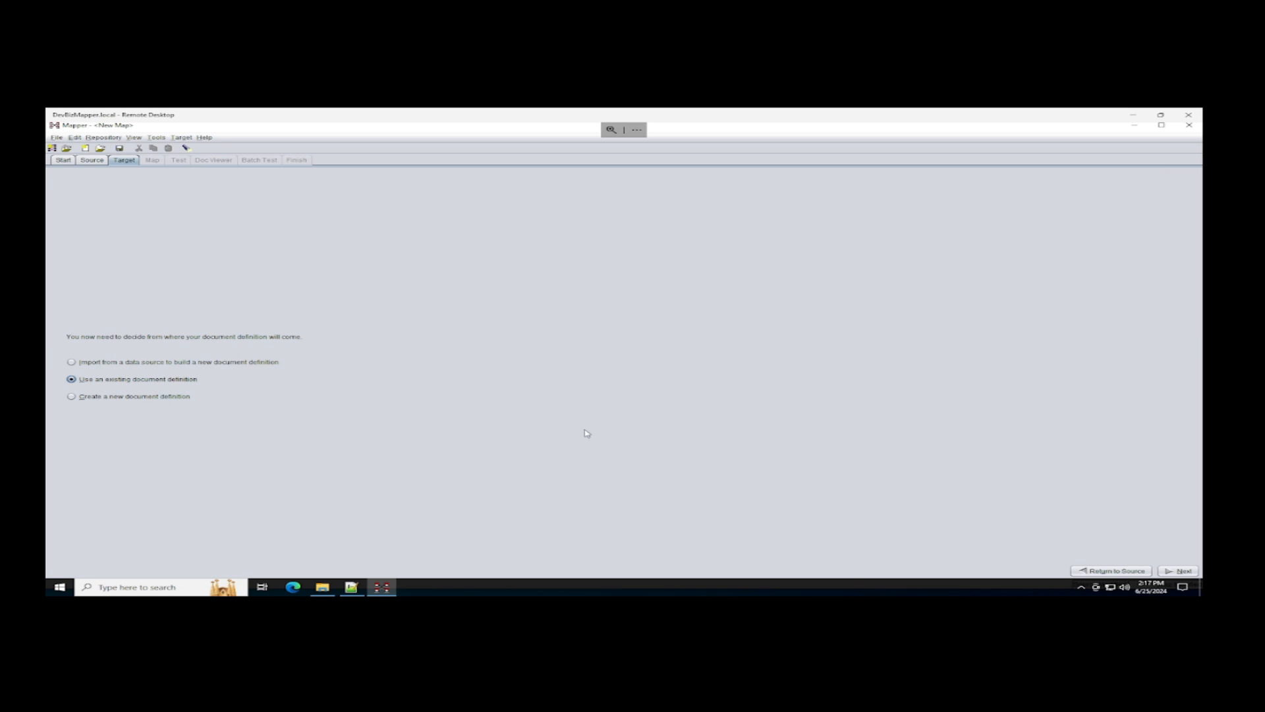
pyautogui.click(1183, 572)
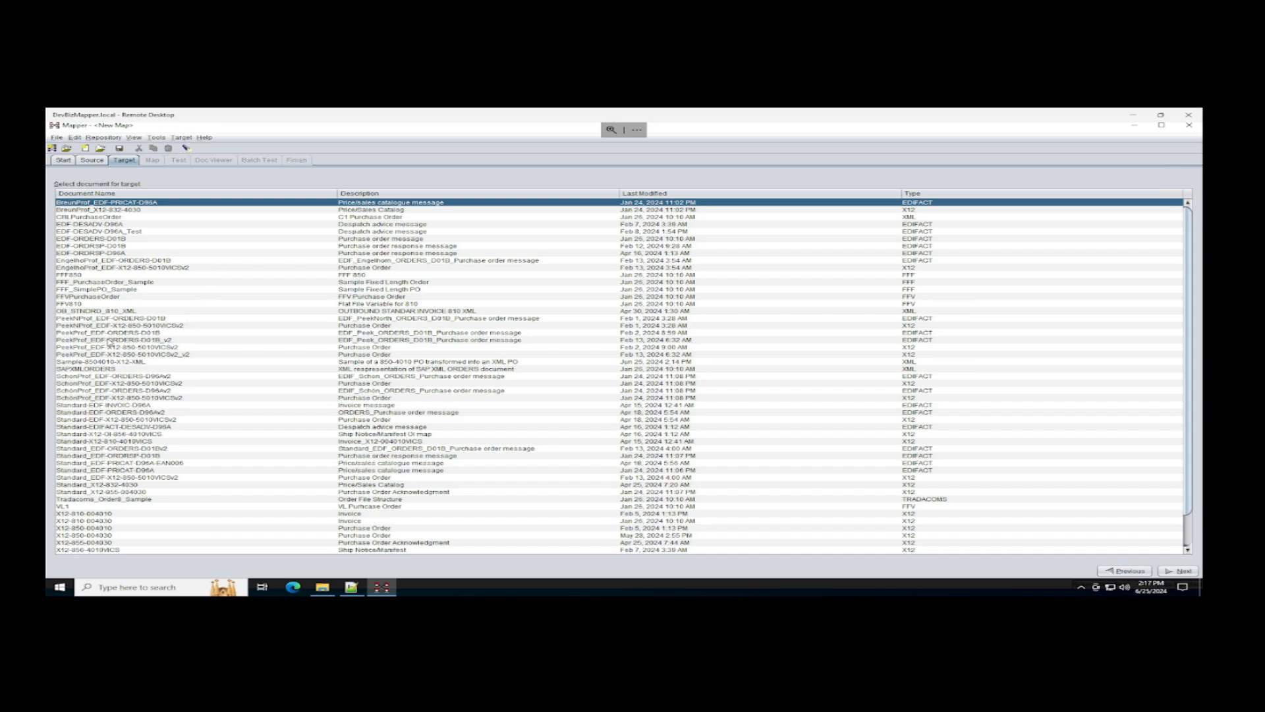
pyautogui.click(96, 362)
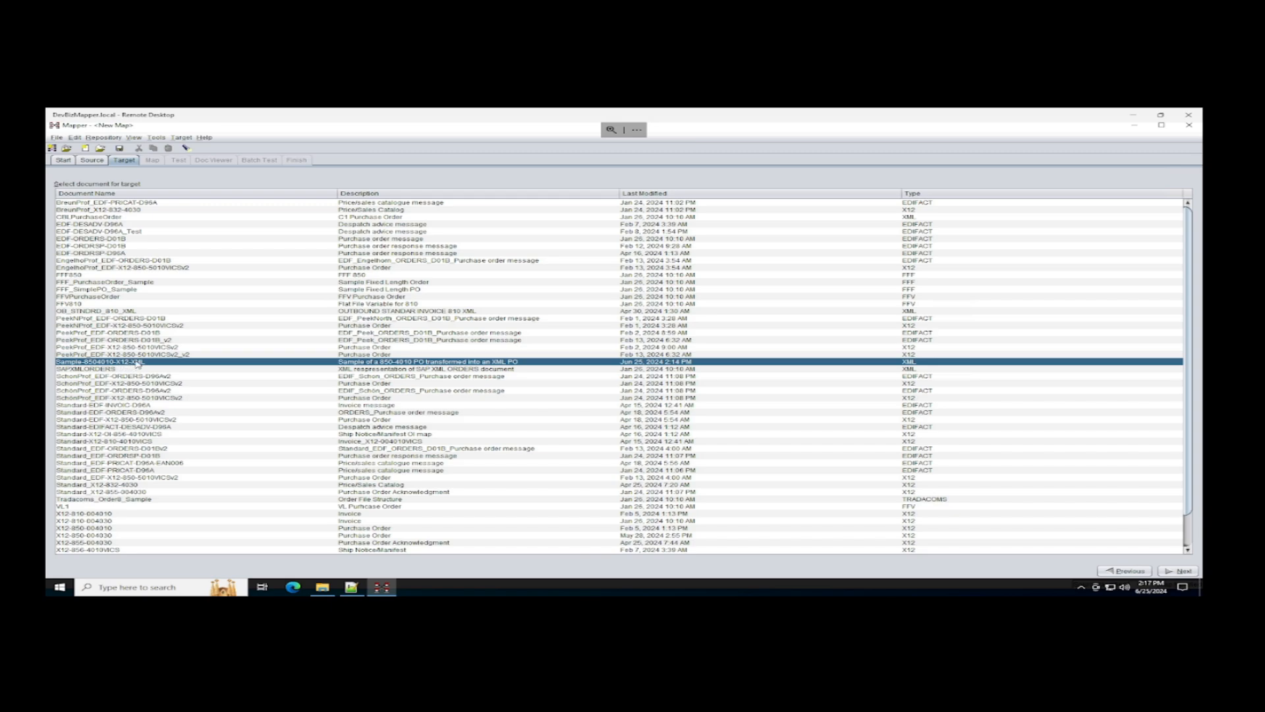
pyautogui.click(1179, 571)
pyautogui.click(1129, 570)
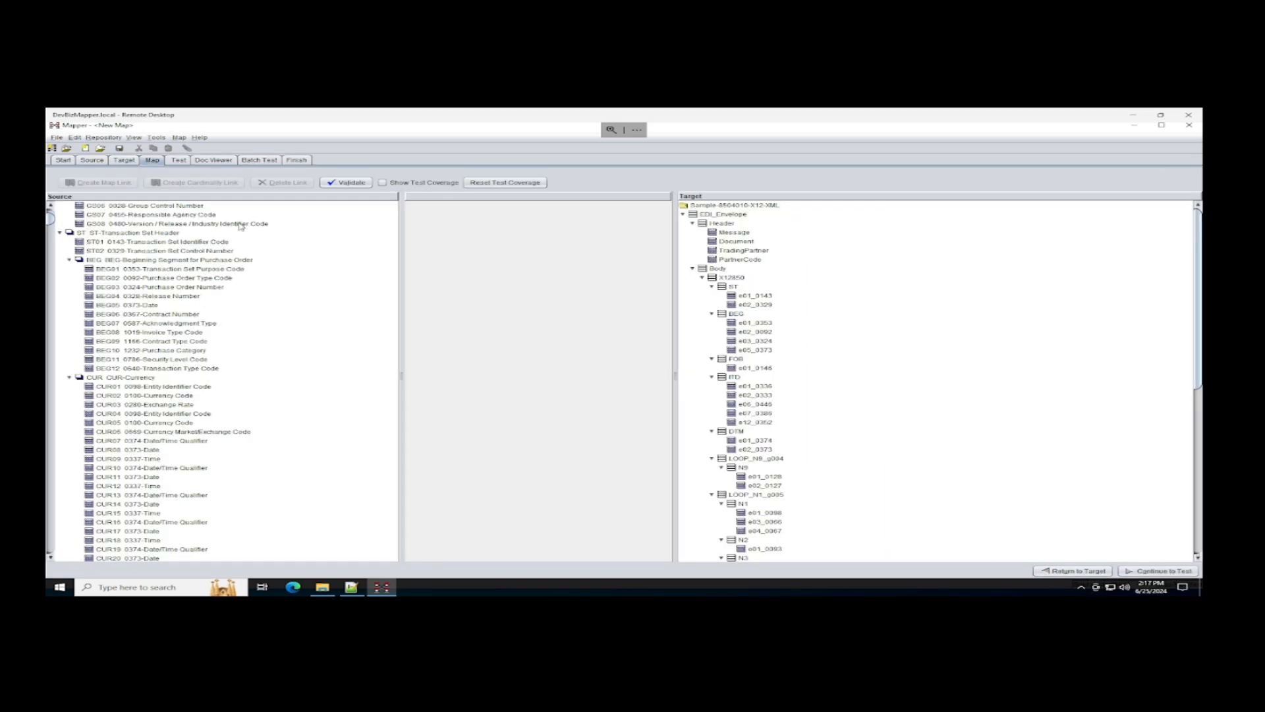
# Create a cardinality link from the source ISA Interchange Control Header to the target EDI_Envelope
pyautogui.scroll(8, 201, 247)
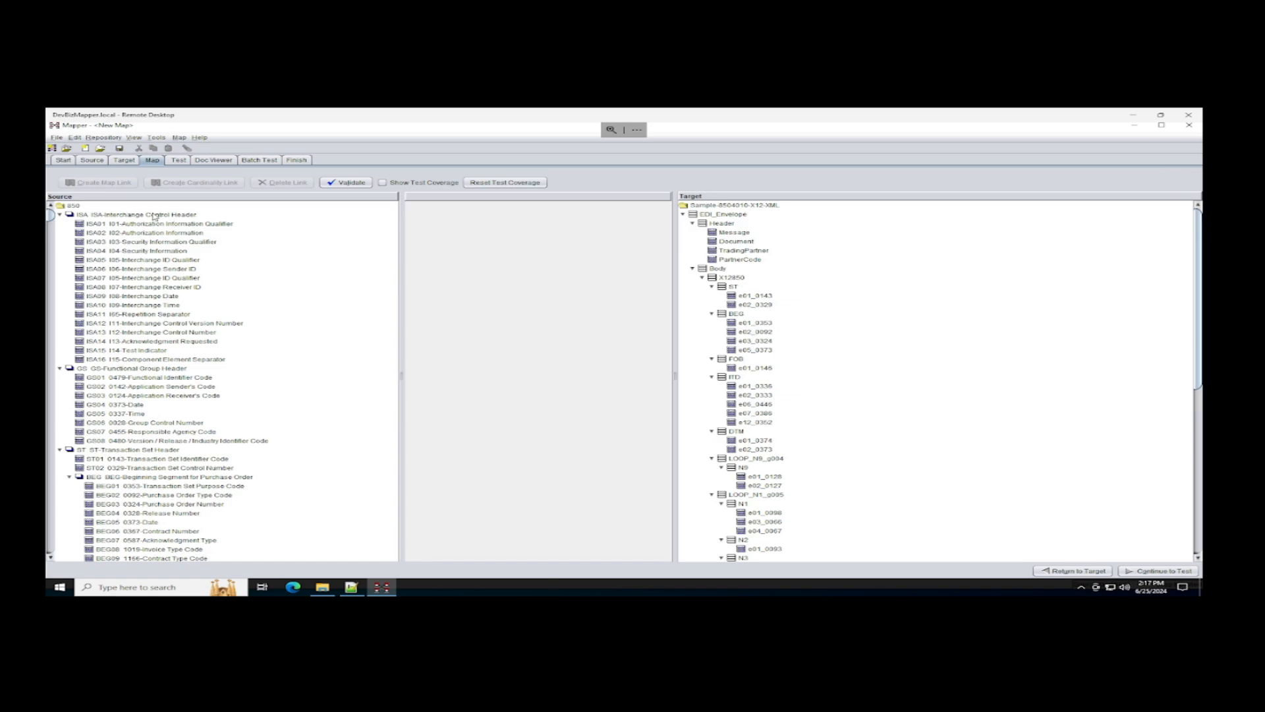
pyautogui.moveTo(151, 222); pyautogui.dragTo(202, 253)
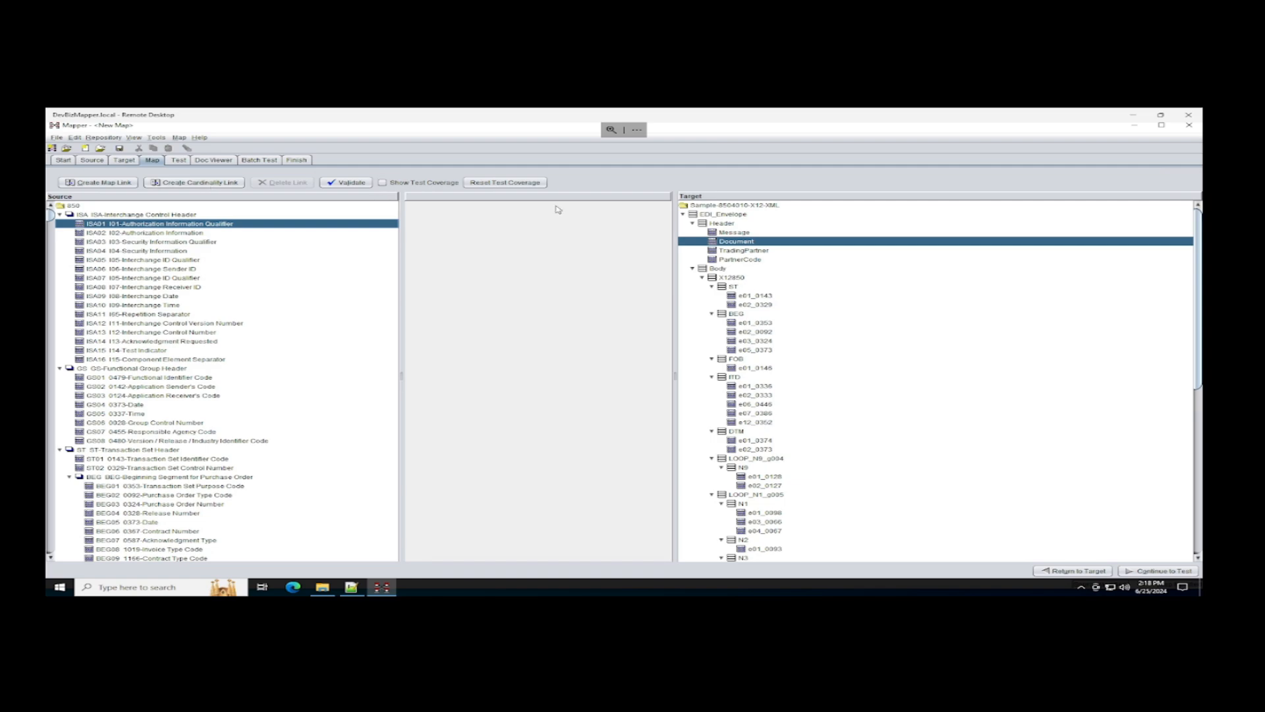
pyautogui.click(730, 224)
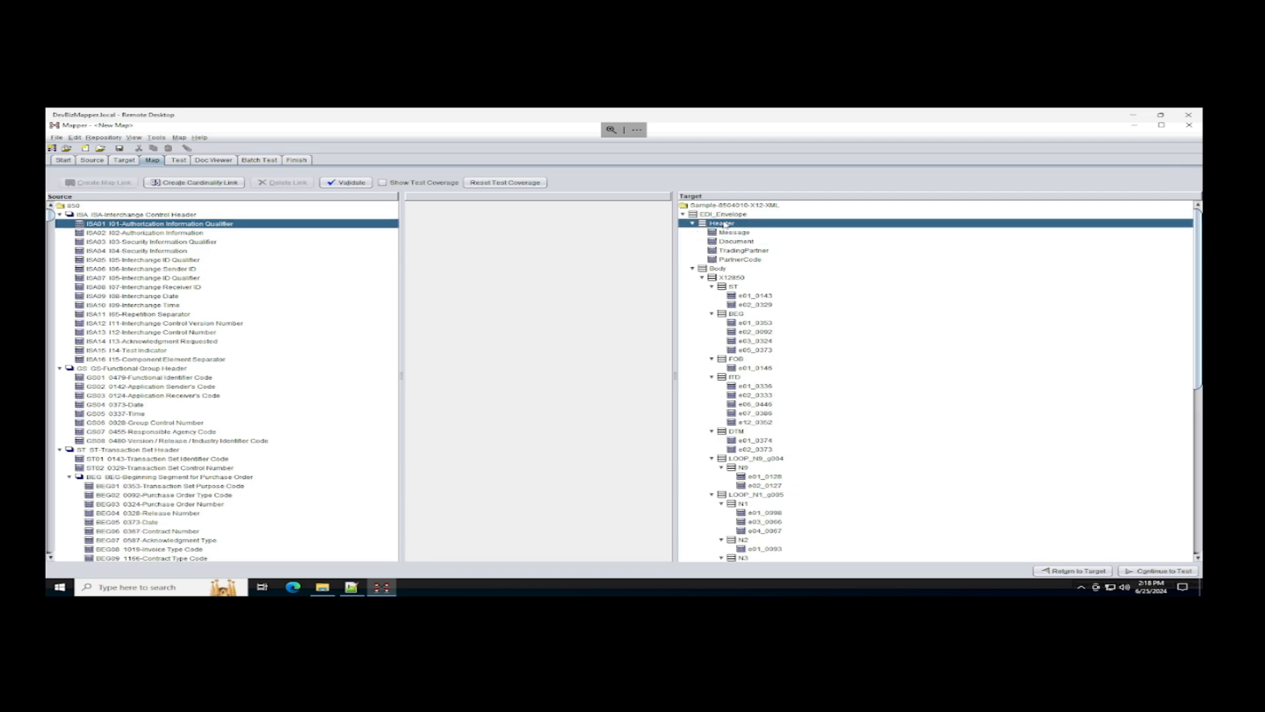
pyautogui.click(717, 215)
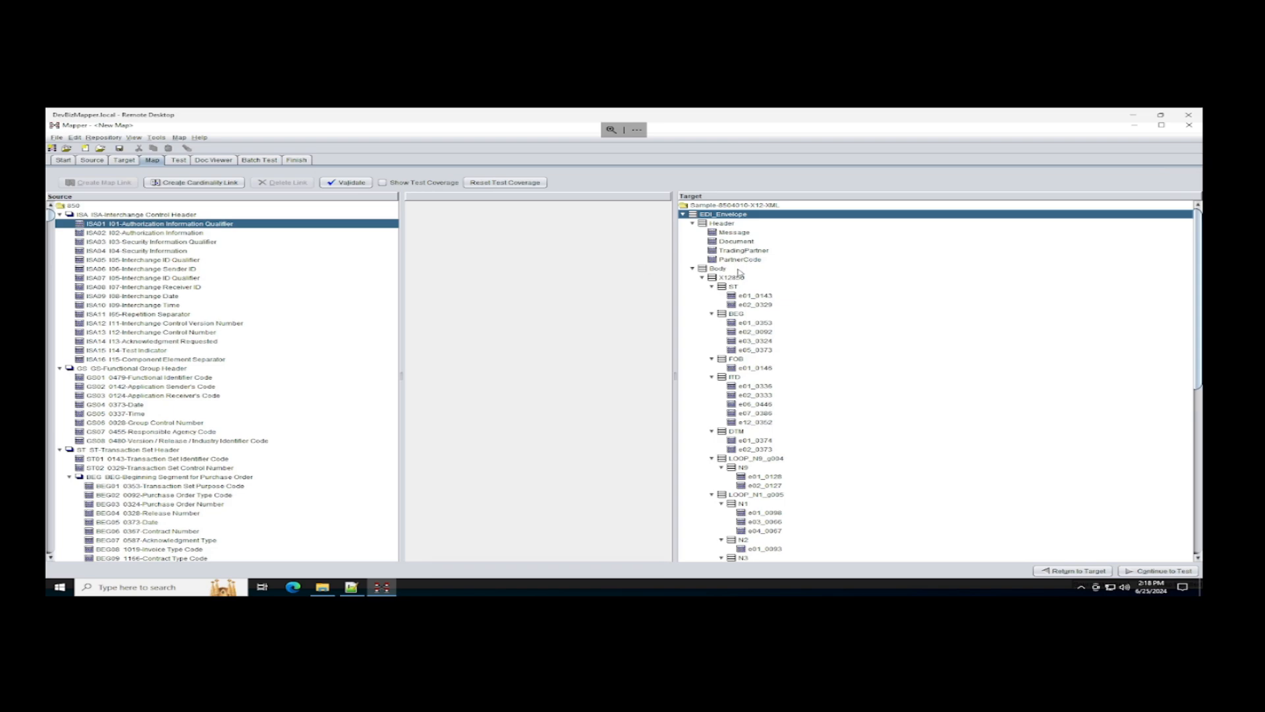
pyautogui.click(176, 216)
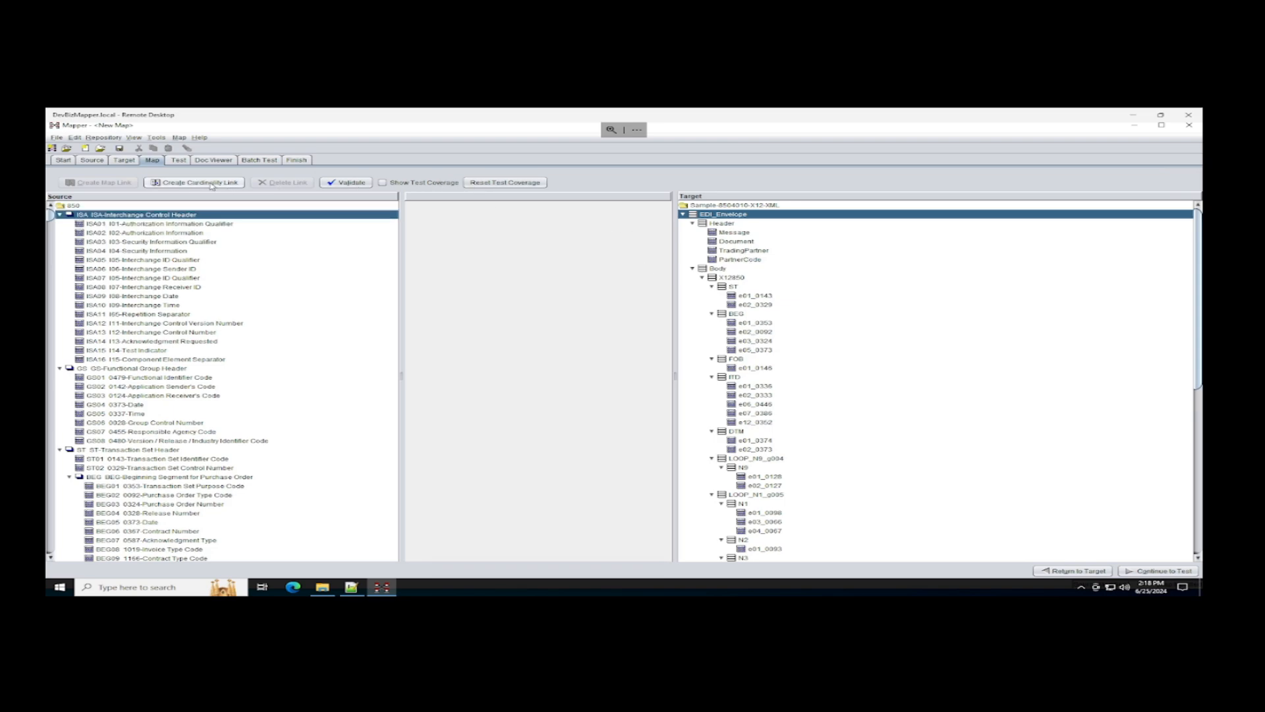
pyautogui.click(211, 185)
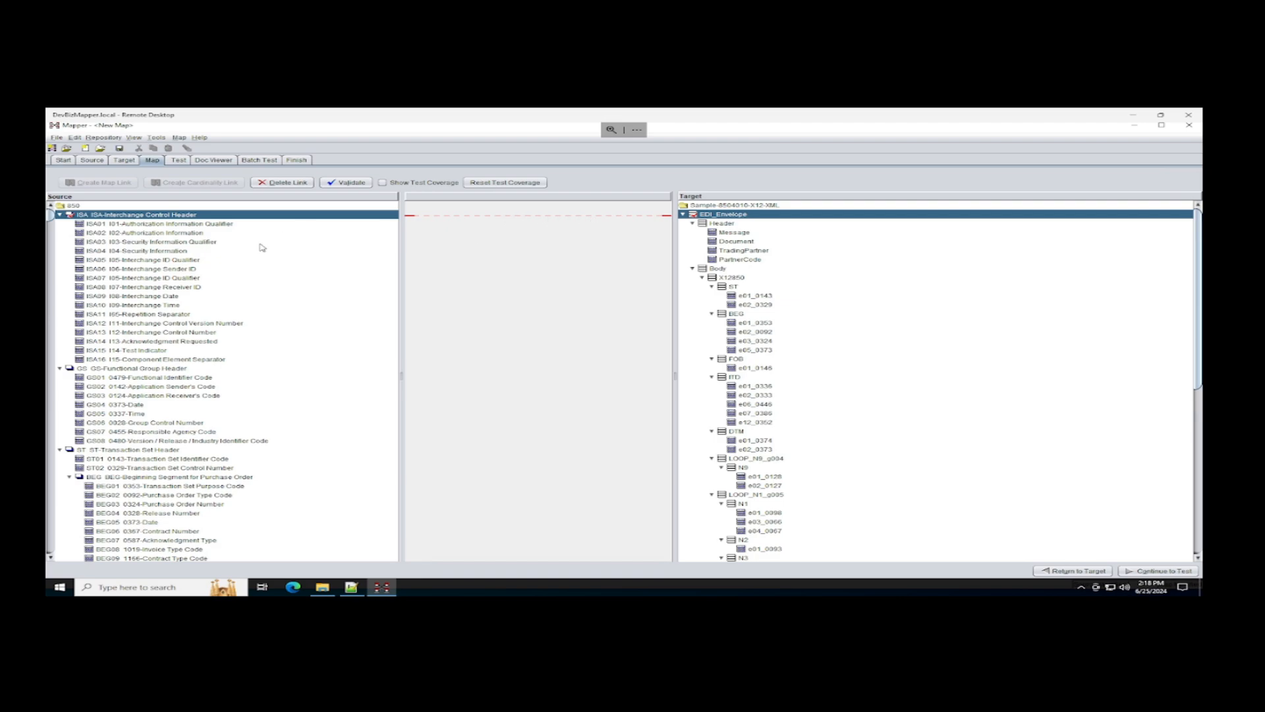
# Map source ISA03 Security Information Qualifier to the target Message element, and delete that link
pyautogui.click(131, 352)
pyautogui.click(154, 234)
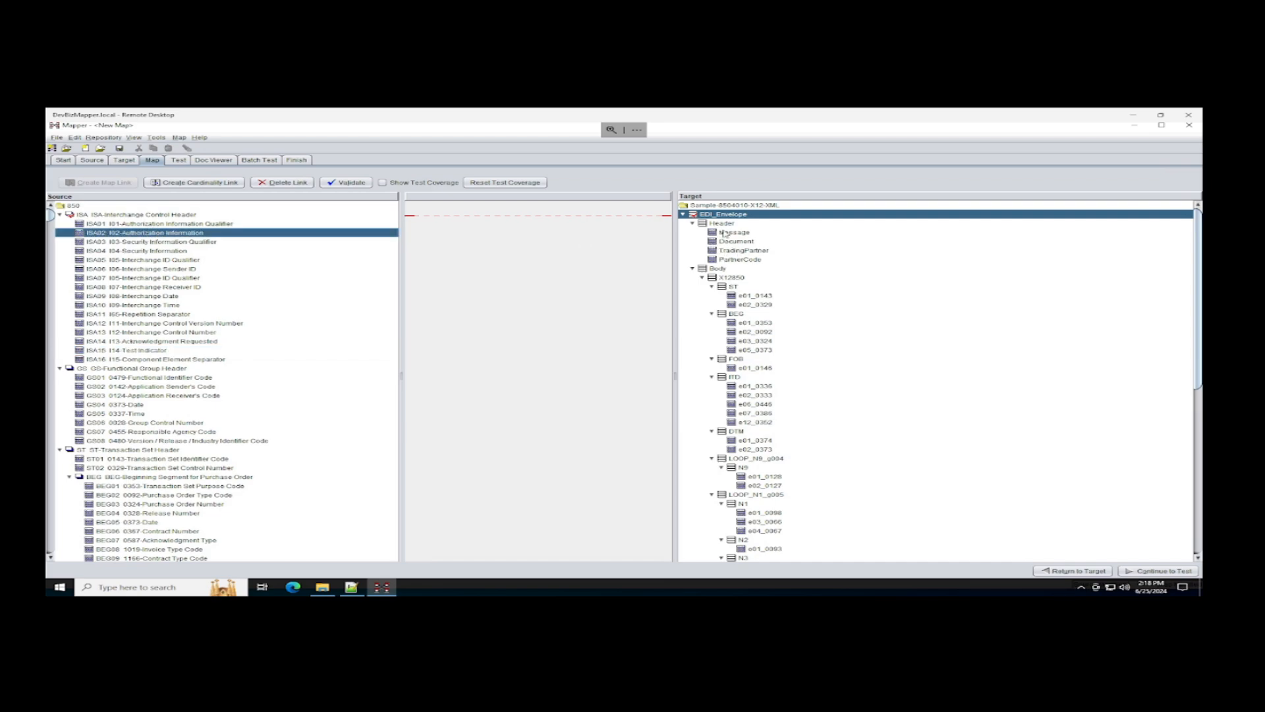
pyautogui.moveTo(205, 243); pyautogui.dragTo(758, 236)
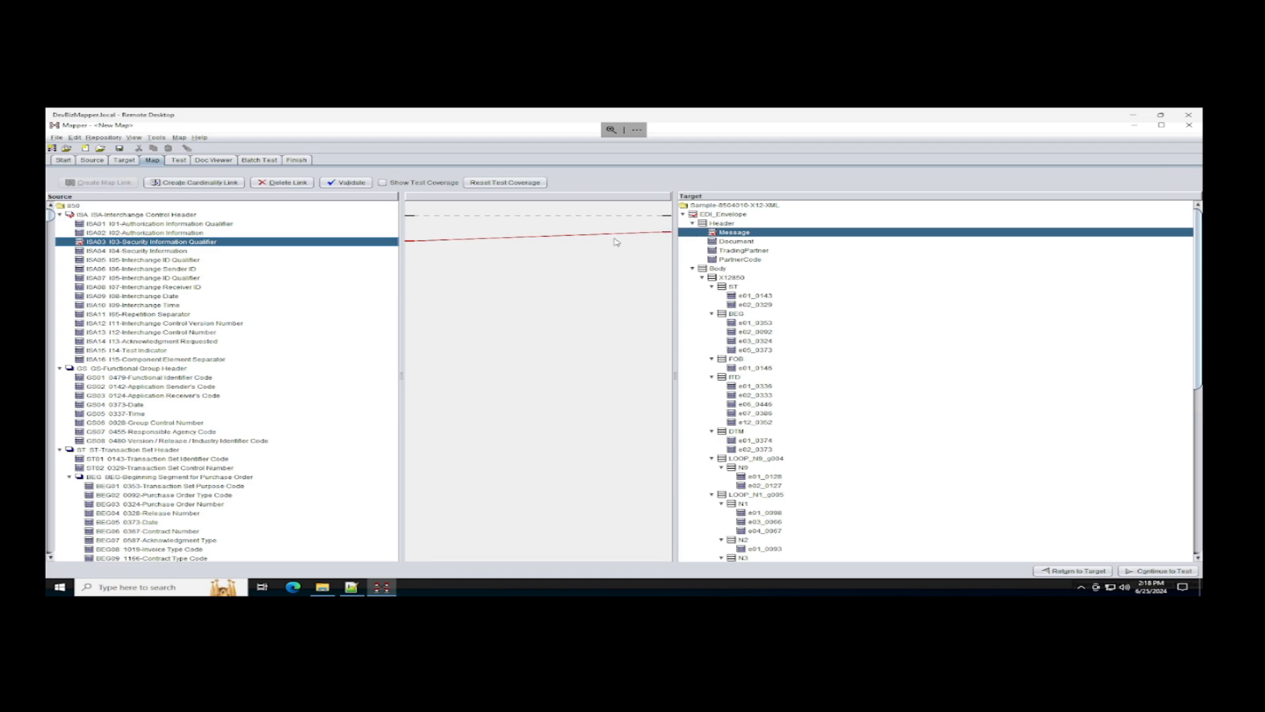
pyautogui.click(304, 186)
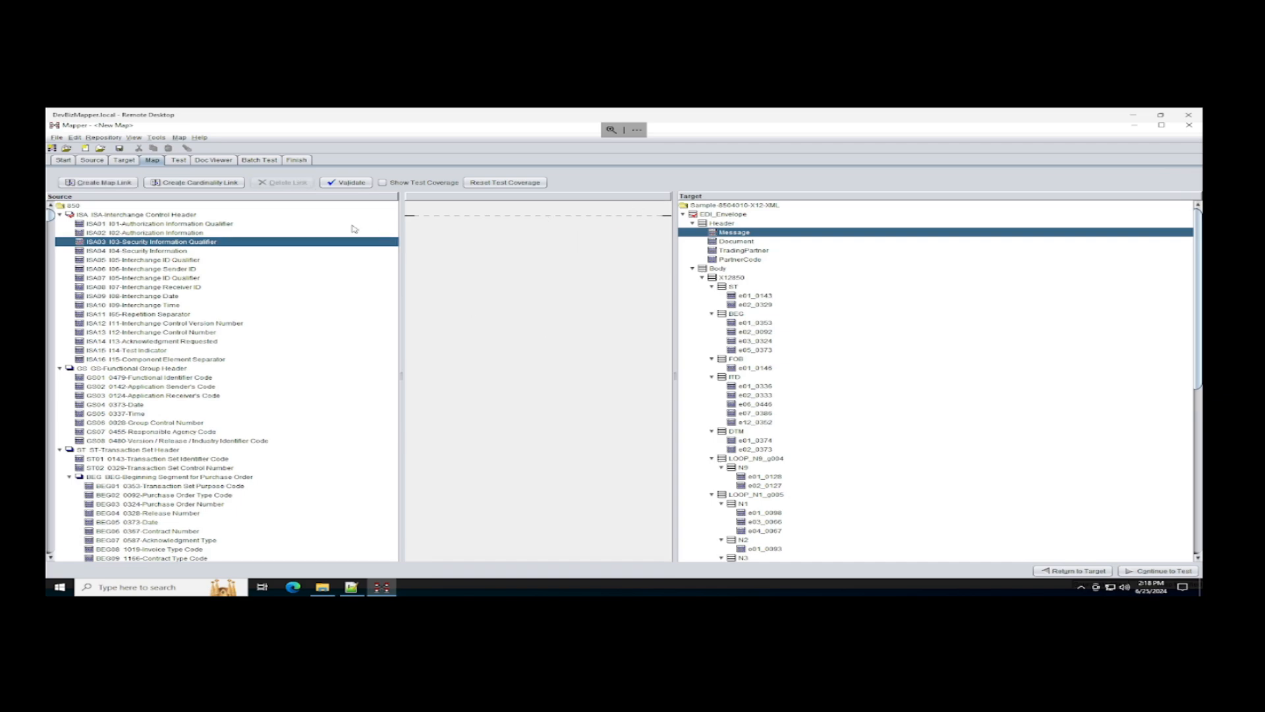
# Examine the existing cardinality link between the source ISA header and the target EDI_Envelope
pyautogui.click(170, 215)
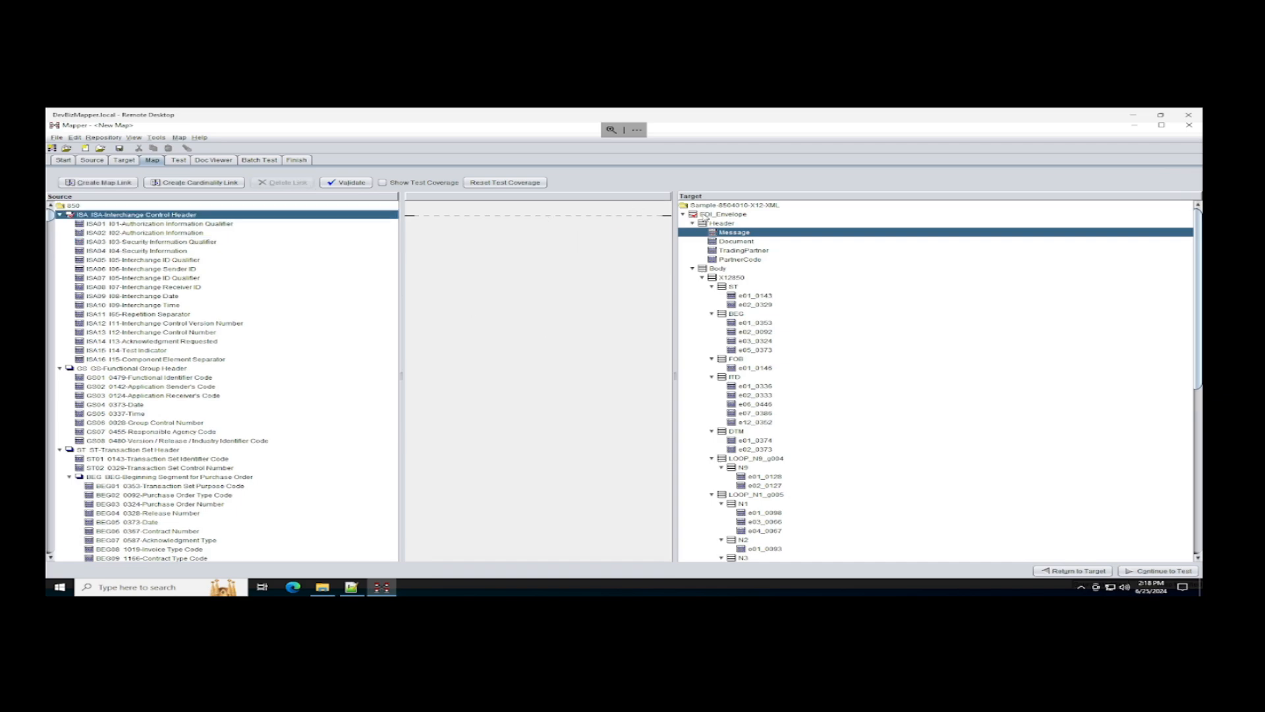
pyautogui.click(706, 215)
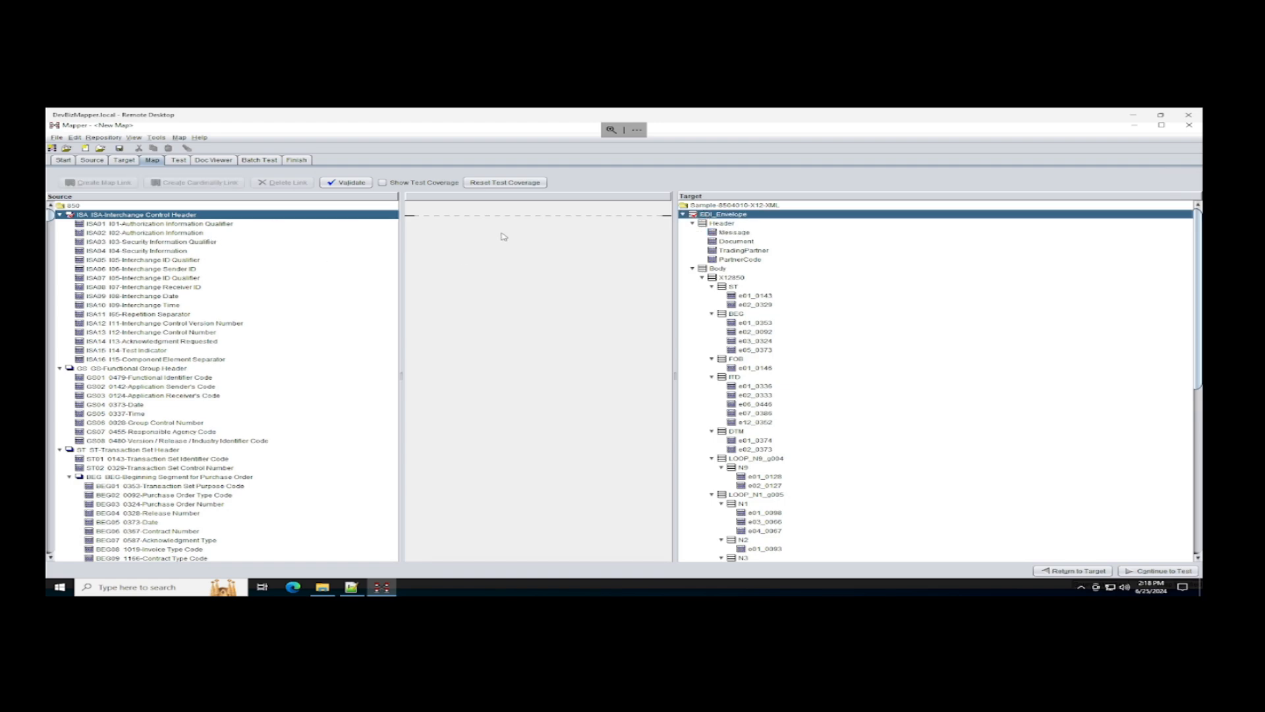
pyautogui.click(605, 215)
# Create cardinality links from the source ST and BEG segments to the target ST and BEG elements
pyautogui.click(735, 287)
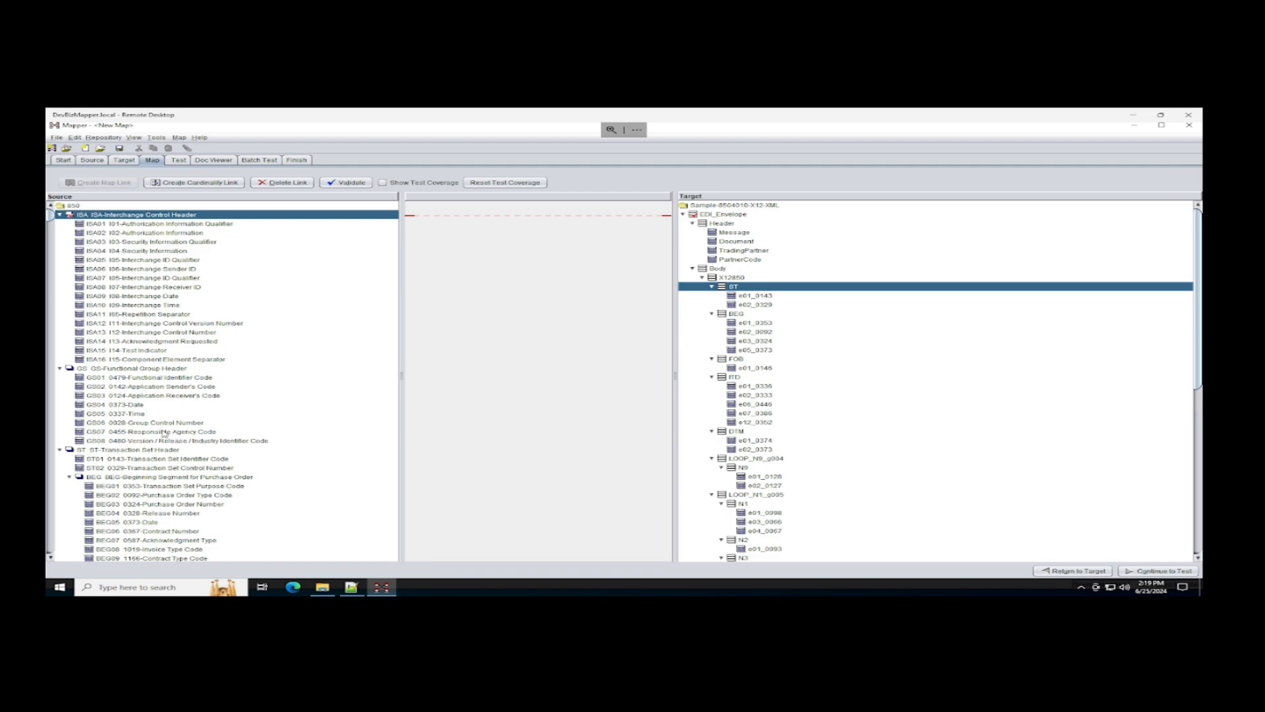
pyautogui.click(121, 450)
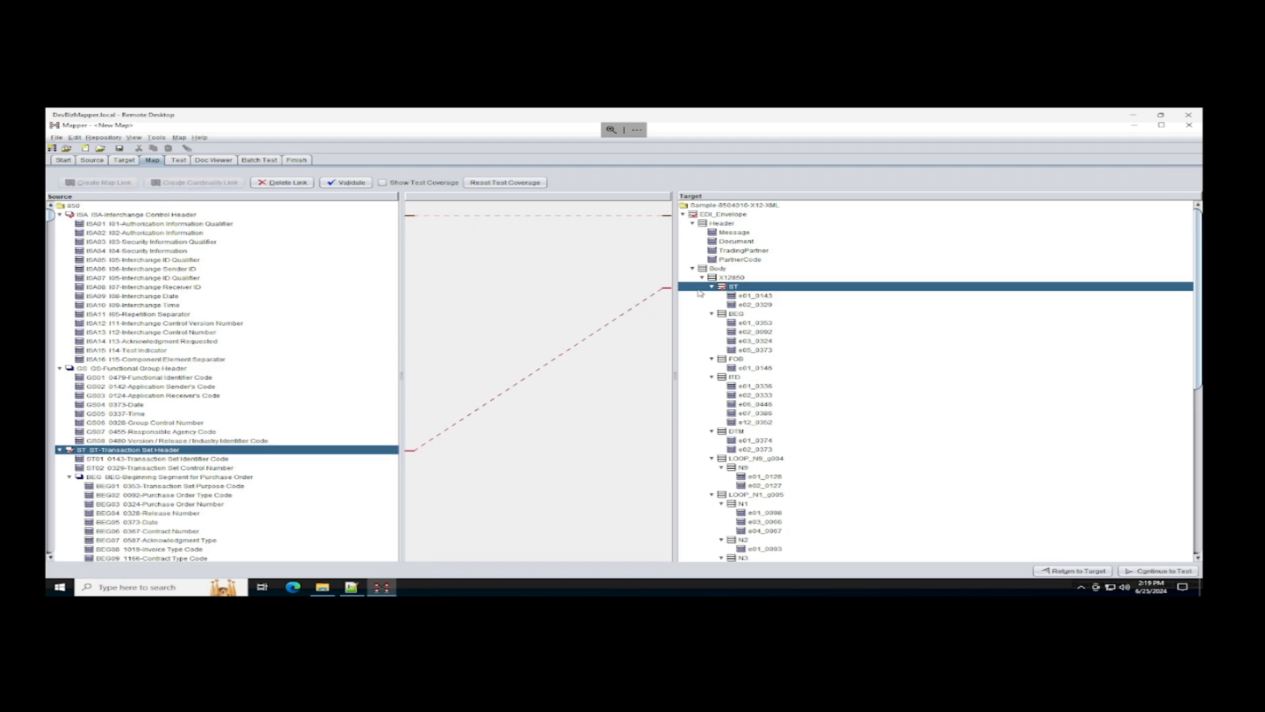
pyautogui.click(736, 315)
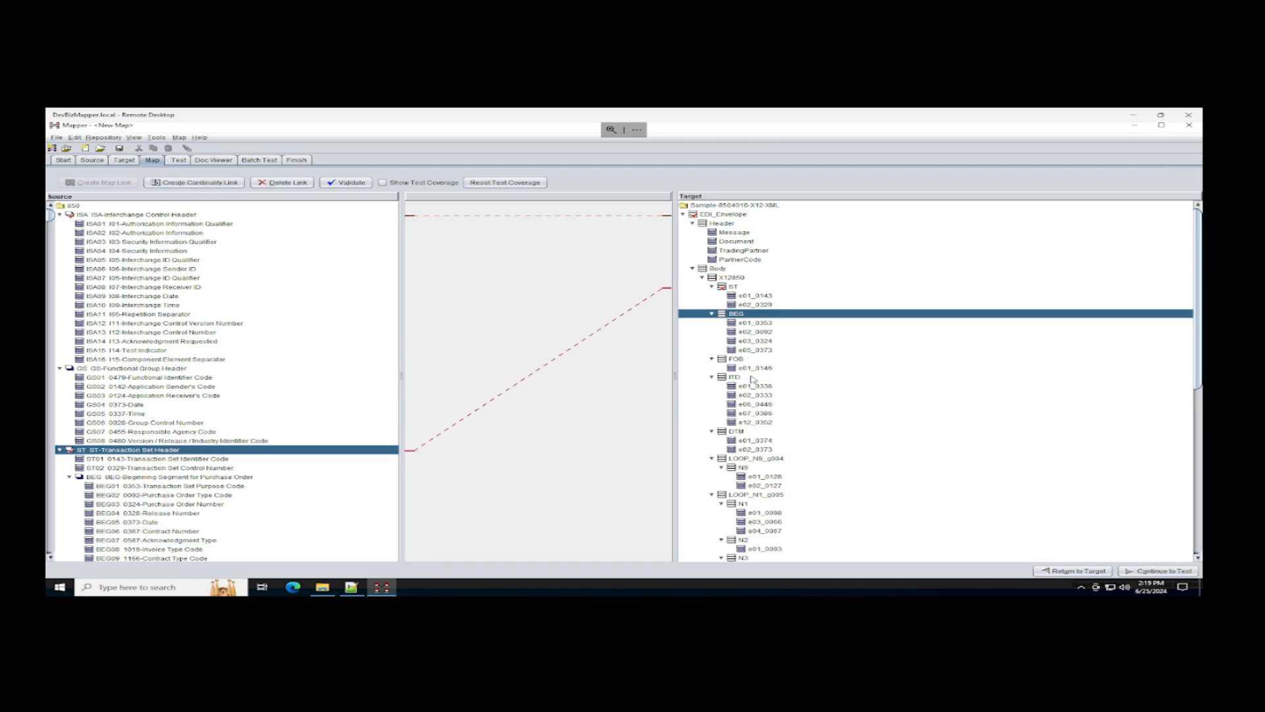
pyautogui.click(240, 479)
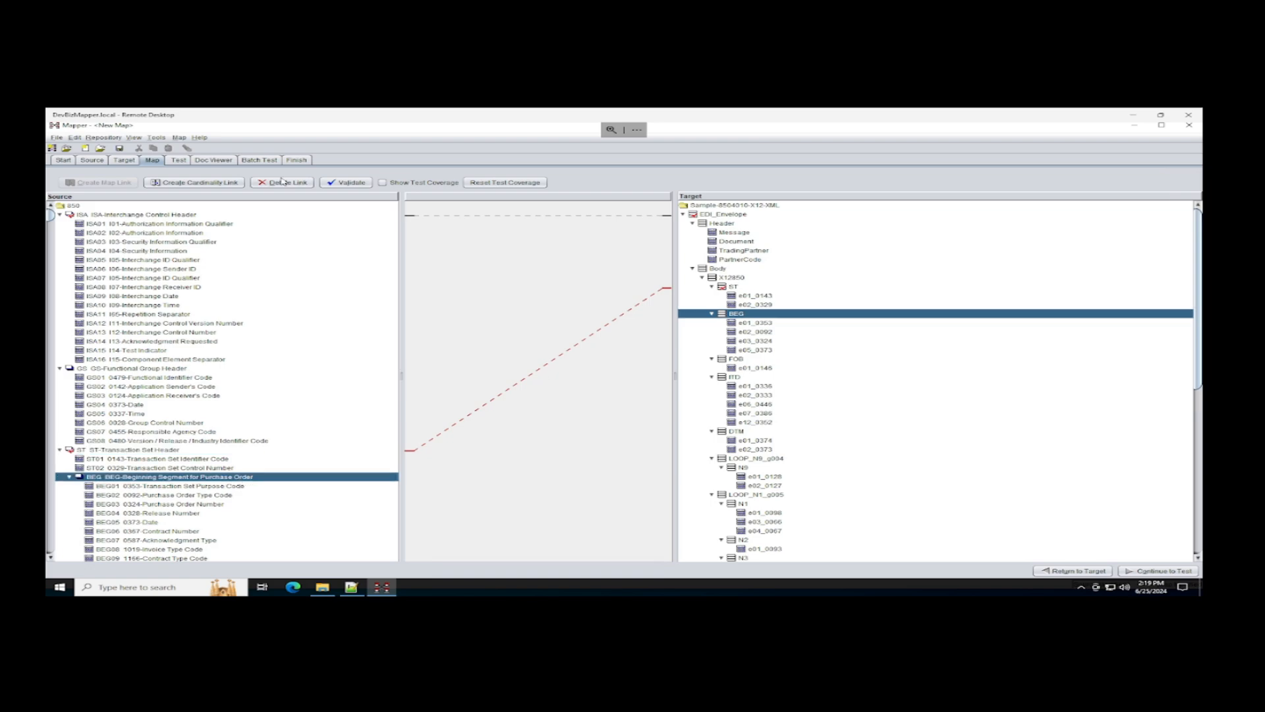
pyautogui.click(192, 183)
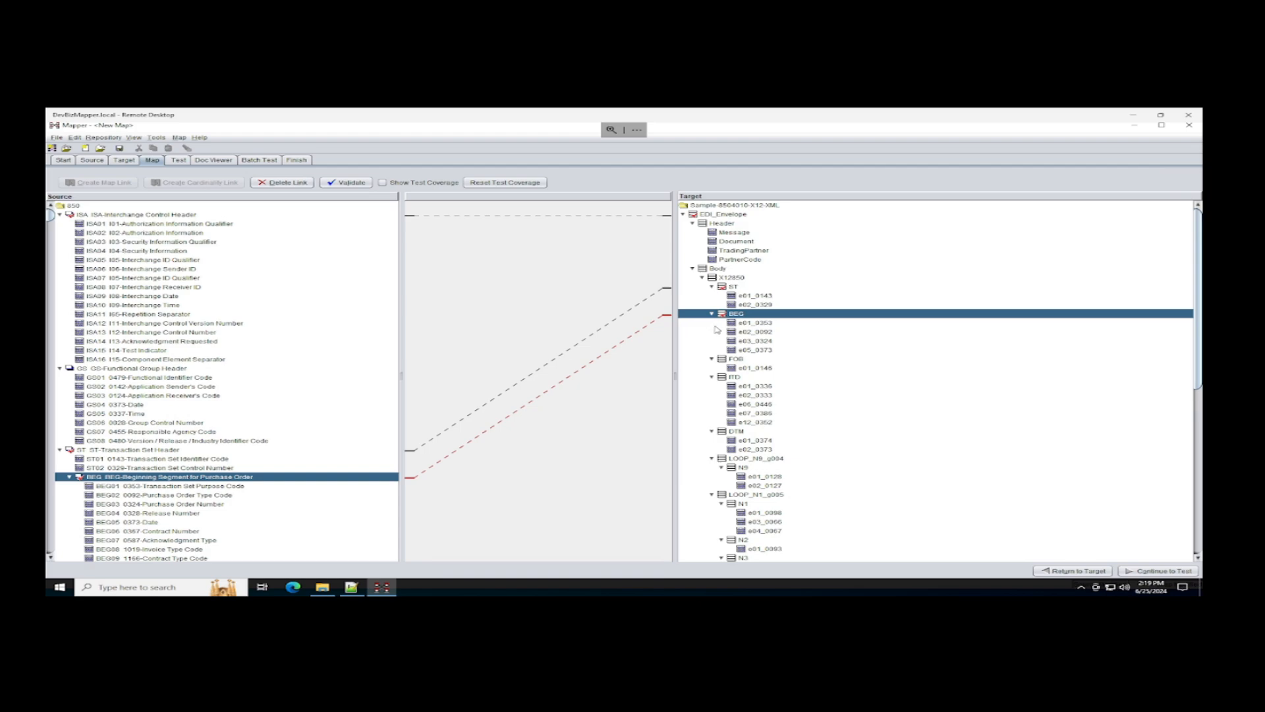
pyautogui.click(729, 359)
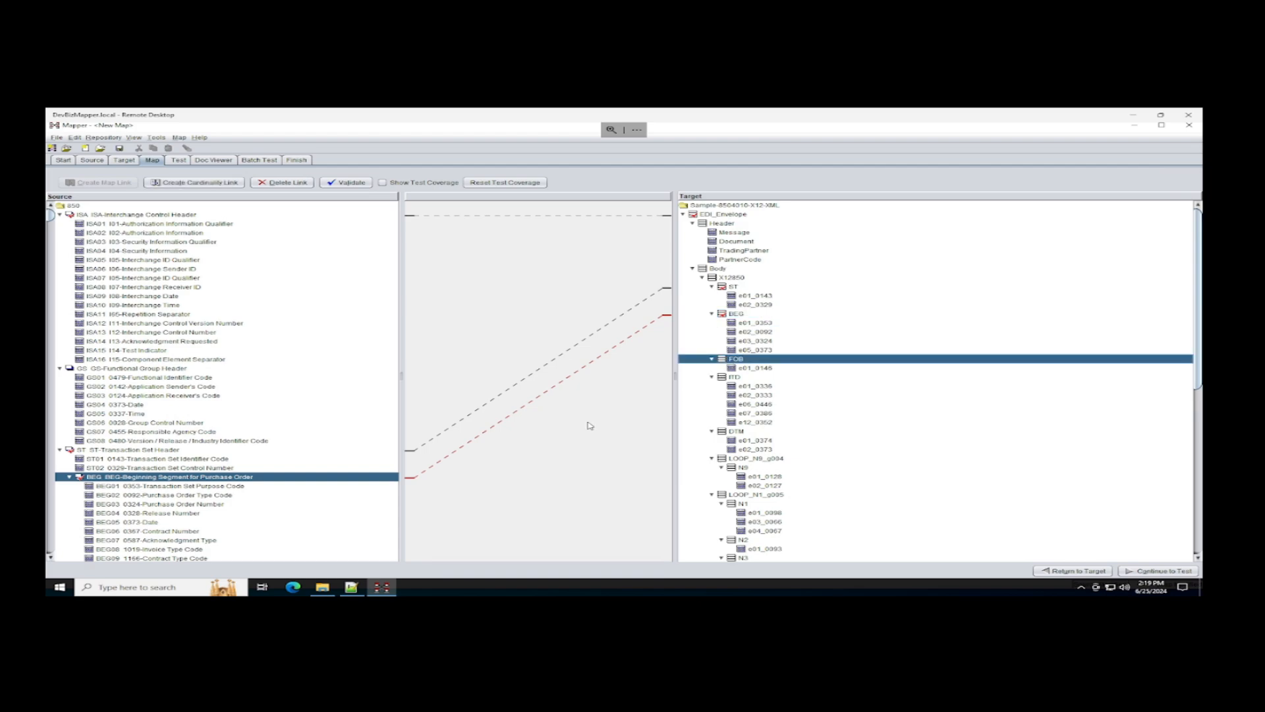
pyautogui.scroll(-4, 271, 503)
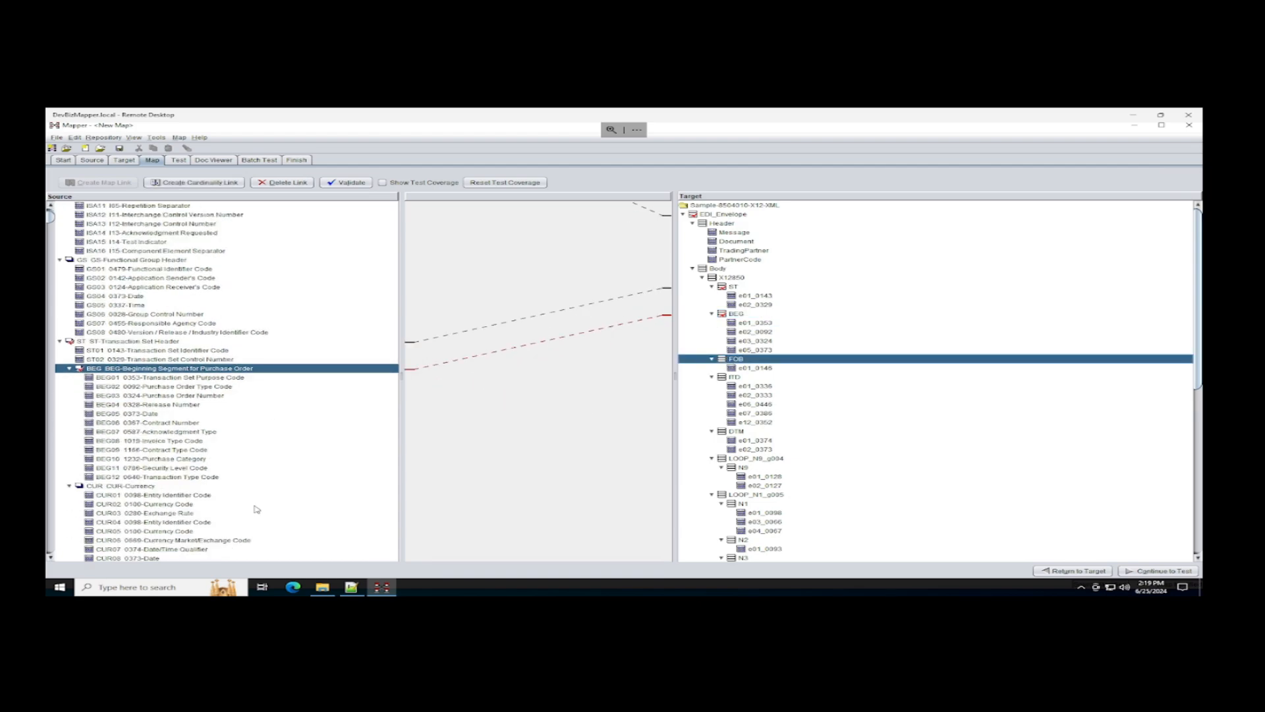
pyautogui.scroll(-6, 259, 509)
pyautogui.scroll(5, 259, 509)
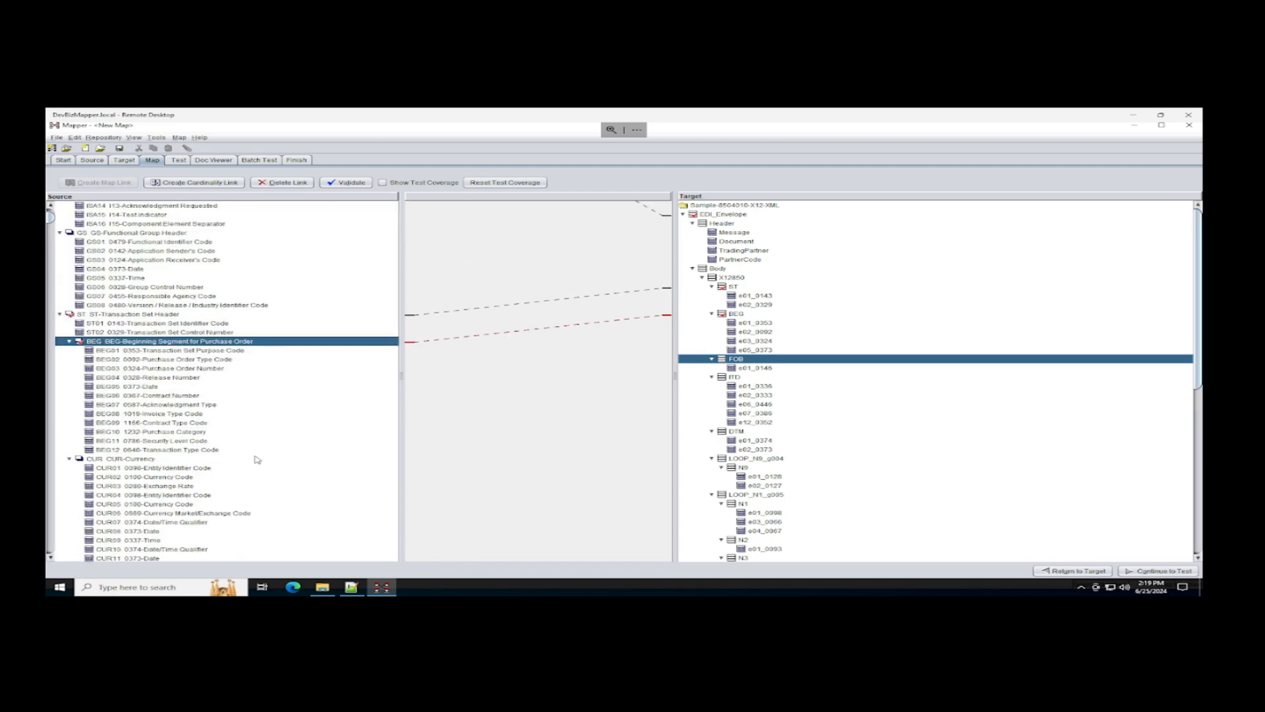
# Map the source BEG01 Transaction Set Purpose Code to e01_0353 under the target BEG
pyautogui.click(748, 324)
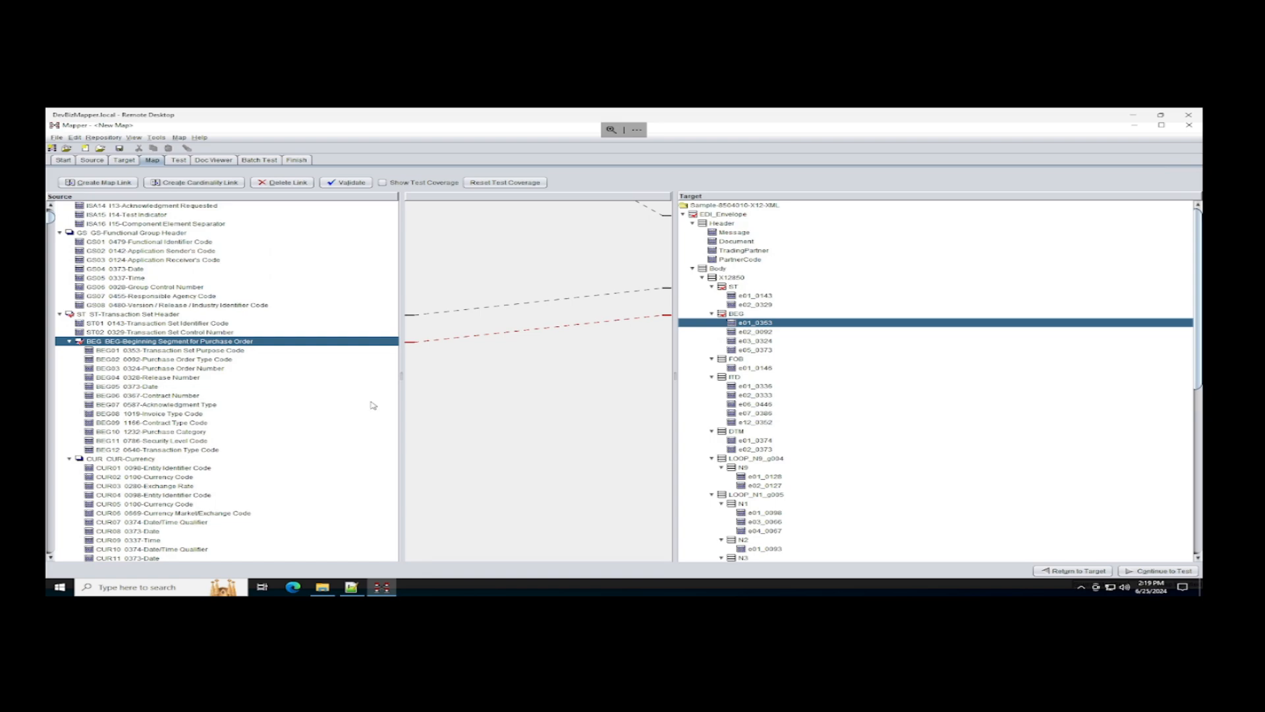
pyautogui.click(136, 351)
pyautogui.moveTo(146, 354); pyautogui.dragTo(742, 325)
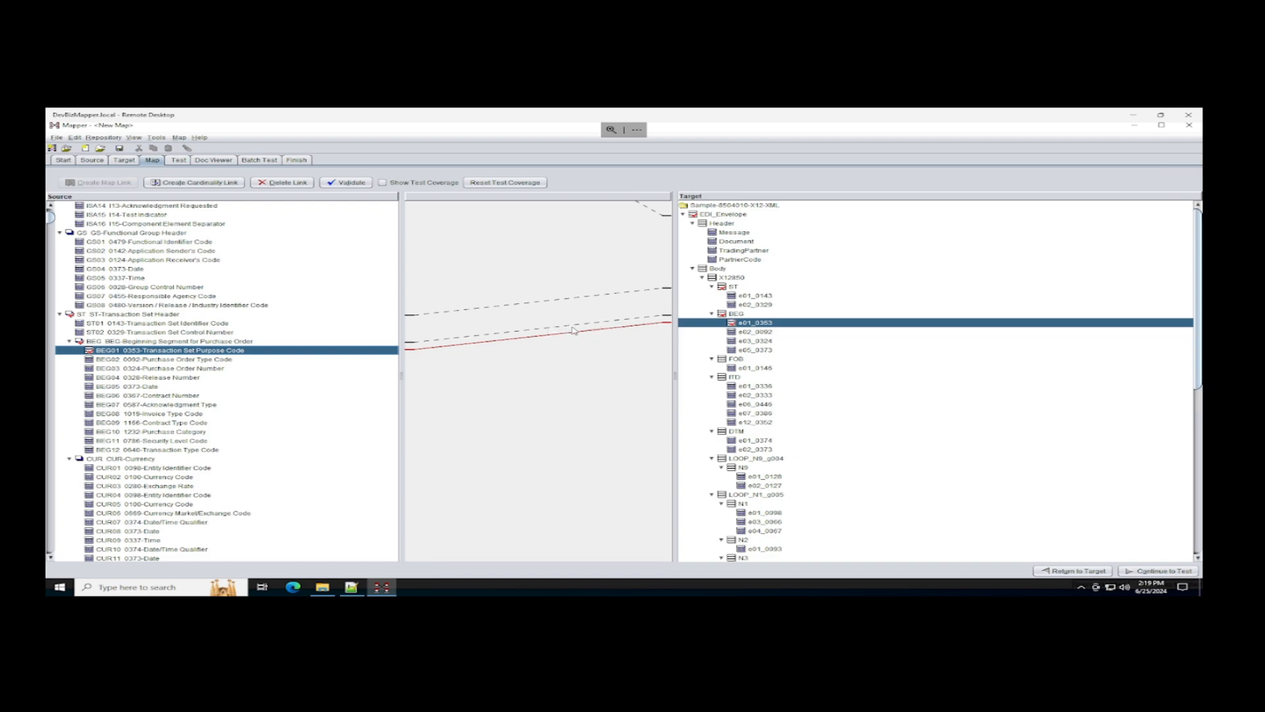
# Validate the map, close the validation report, and select the cardinality link between the BEG segments
pyautogui.click(347, 182)
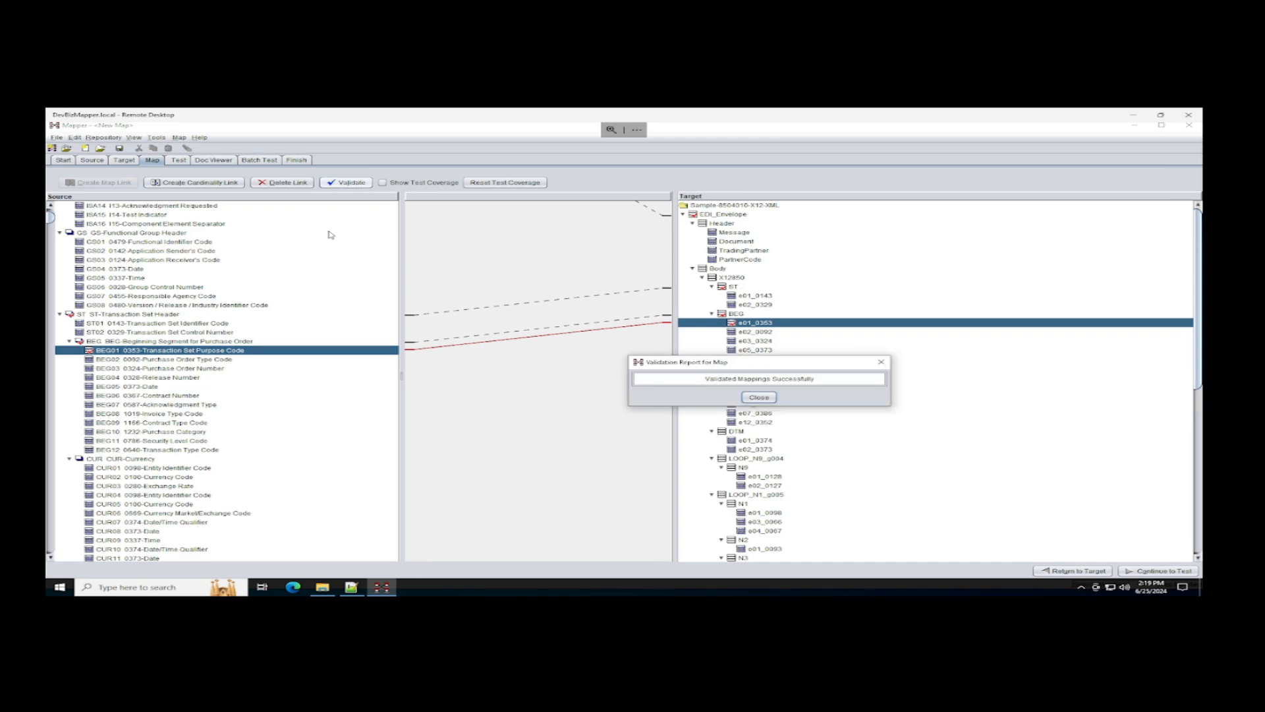
pyautogui.click(759, 397)
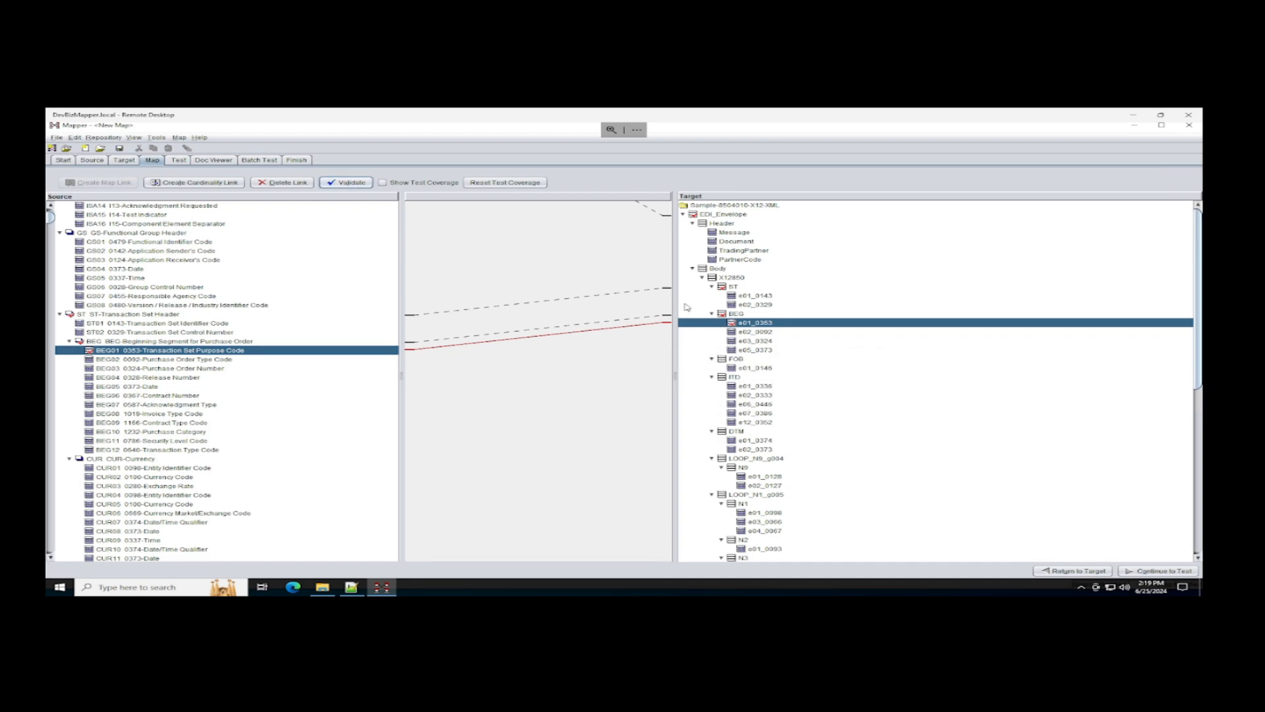
pyautogui.click(647, 320)
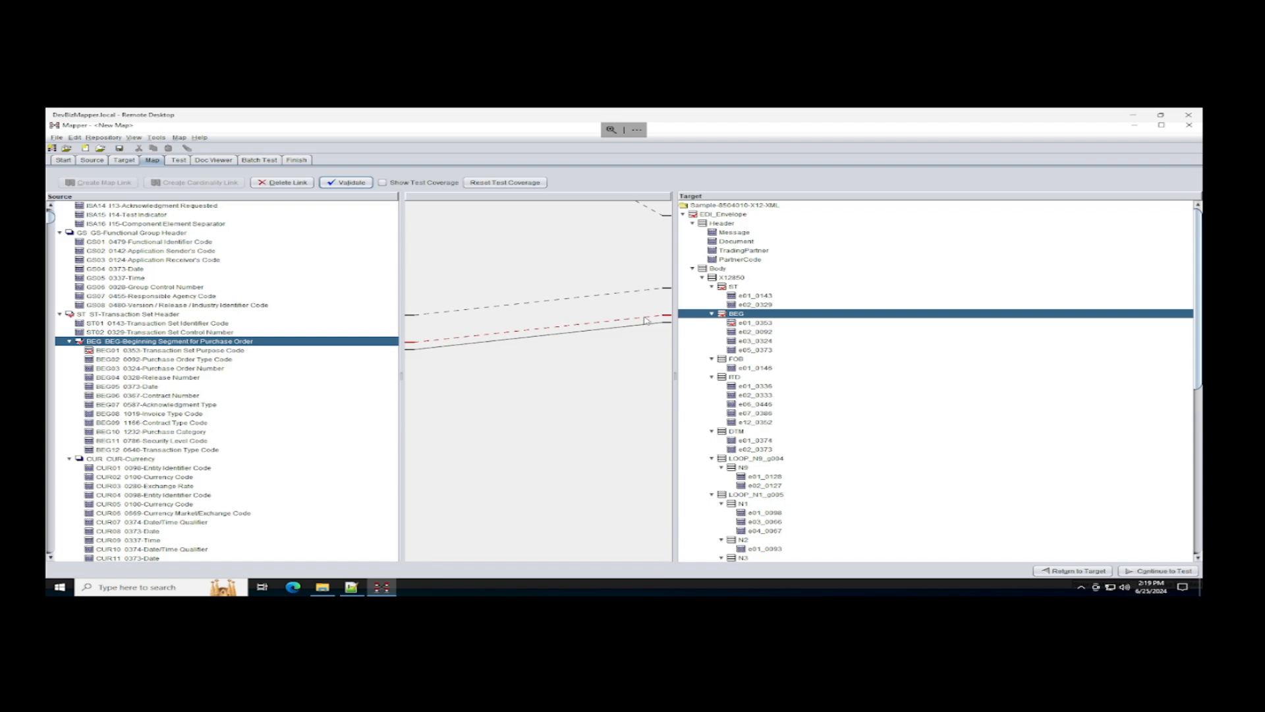
# Delete the cardinality link between the BEG segments, validate the map without it, and recreate the link
pyautogui.press('Delete')
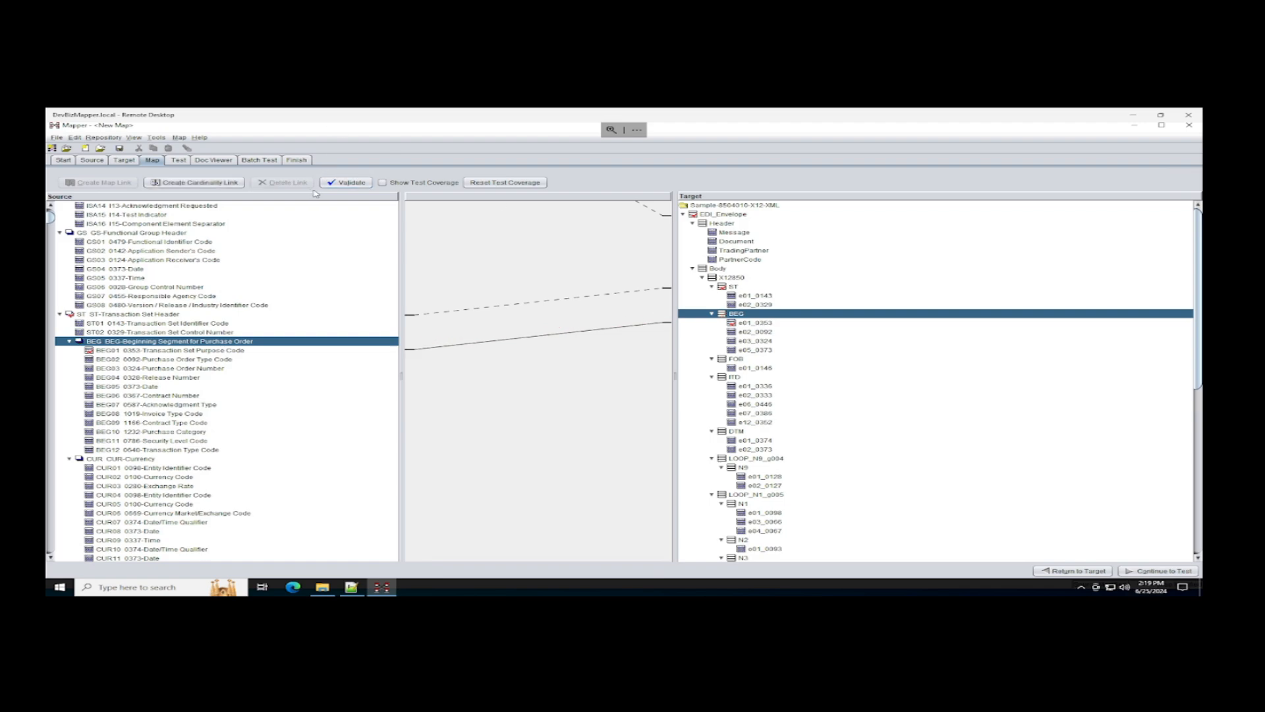
pyautogui.click(348, 182)
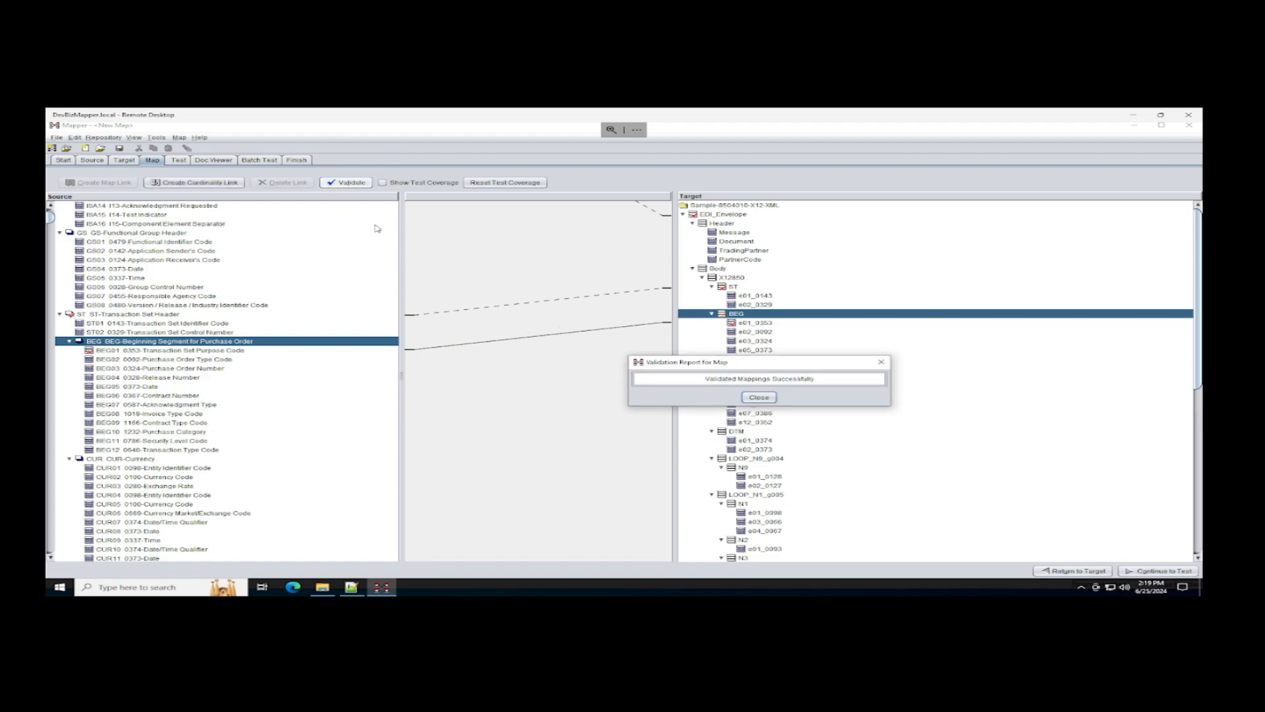
pyautogui.click(759, 398)
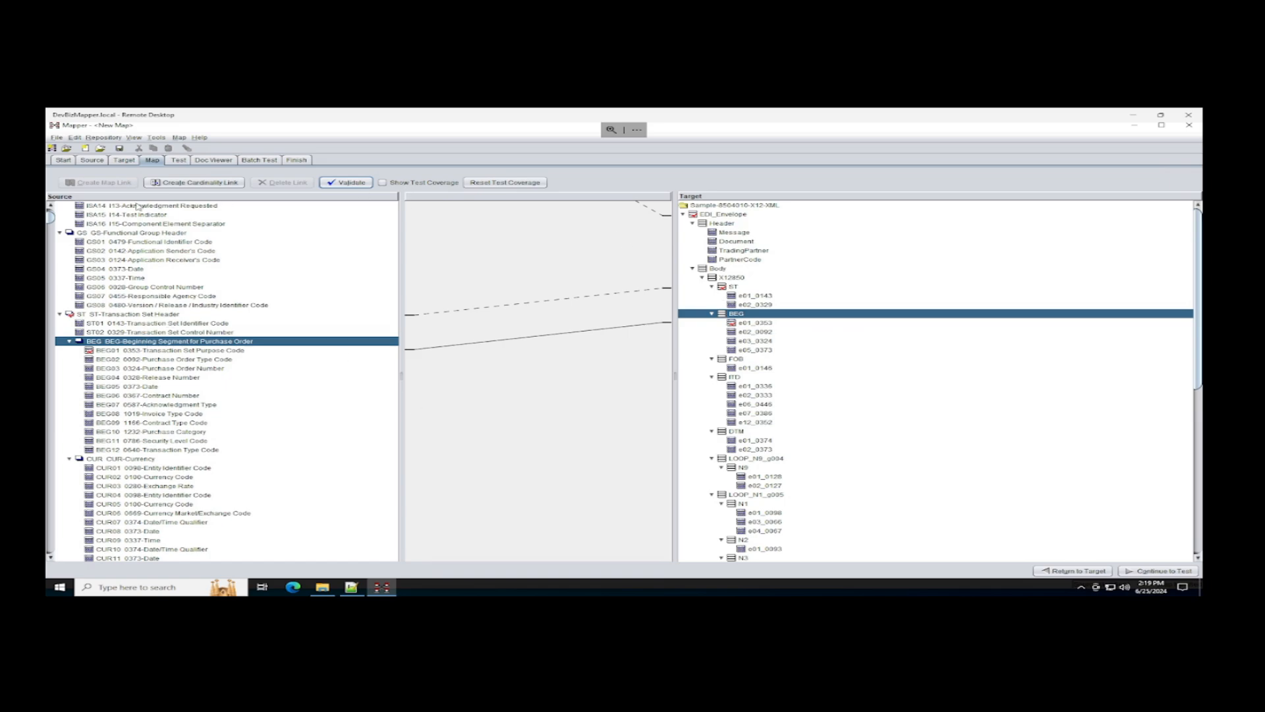
pyautogui.click(191, 183)
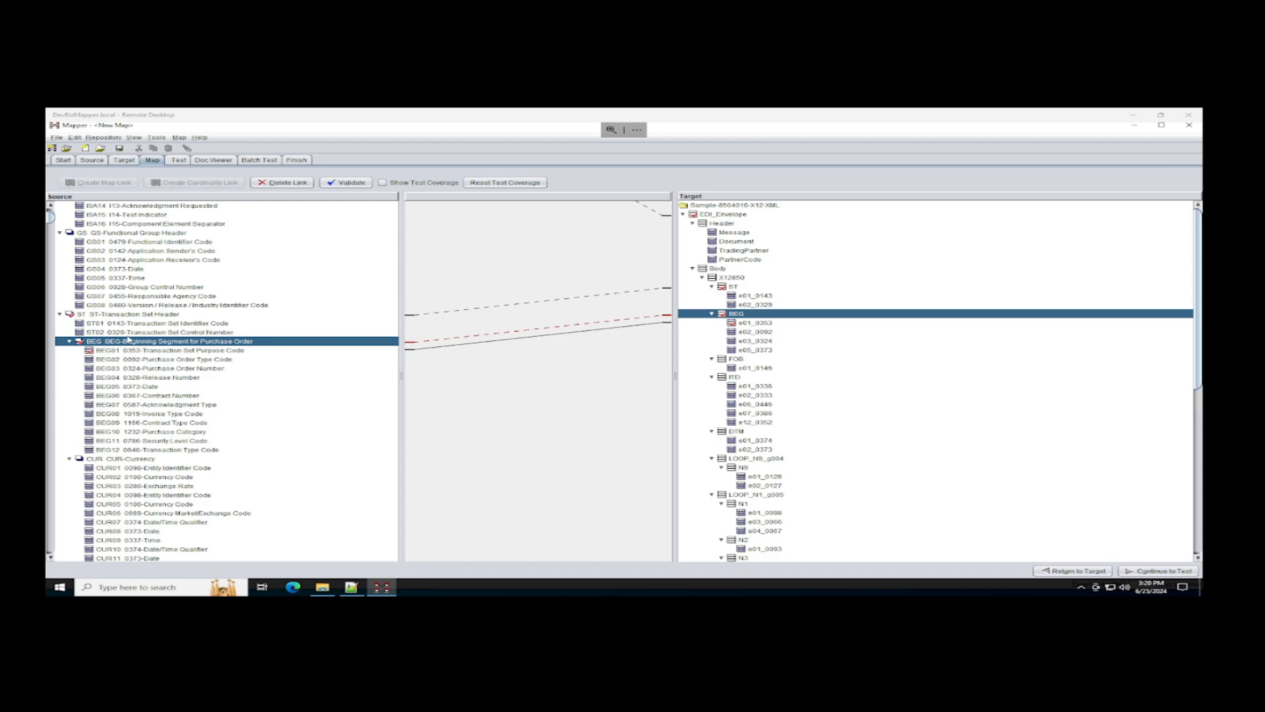
# Map the source ST01 Transaction Set Identifier Code to e01_0143 and ST02 Transaction Set Control Number to e02_0329 under the target ST
pyautogui.scroll(3, 190, 265)
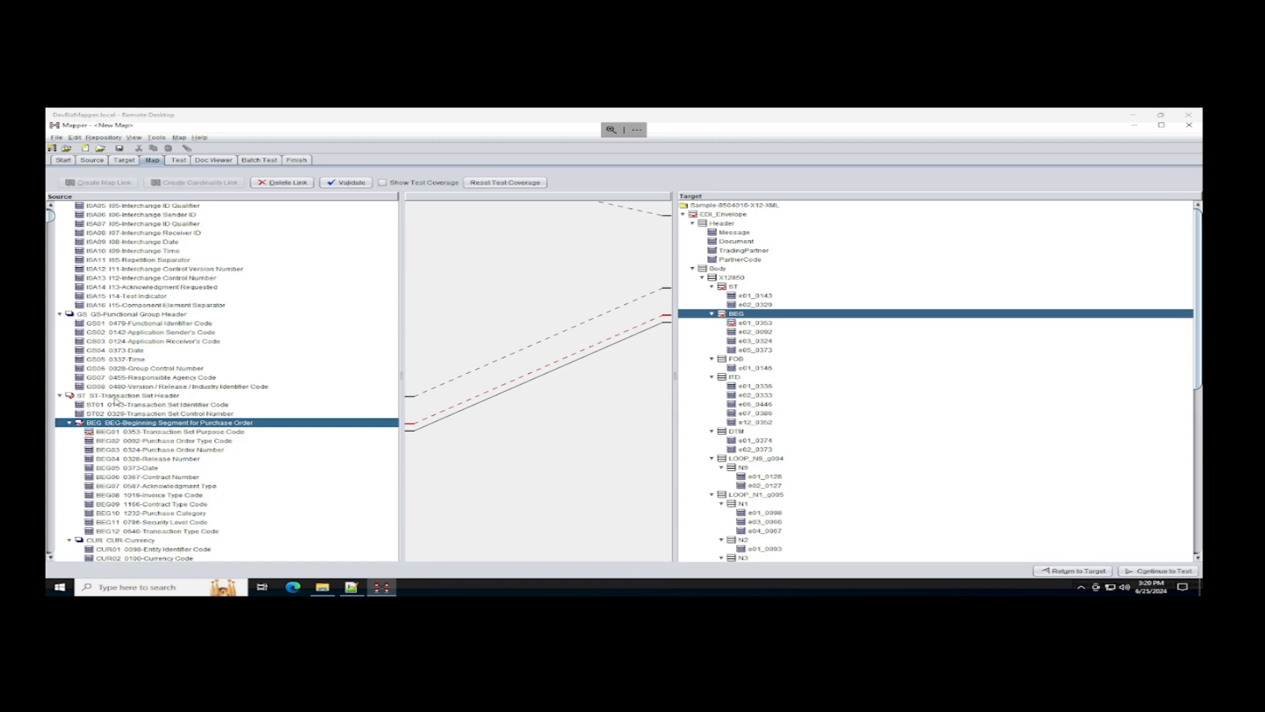
pyautogui.moveTo(116, 398)
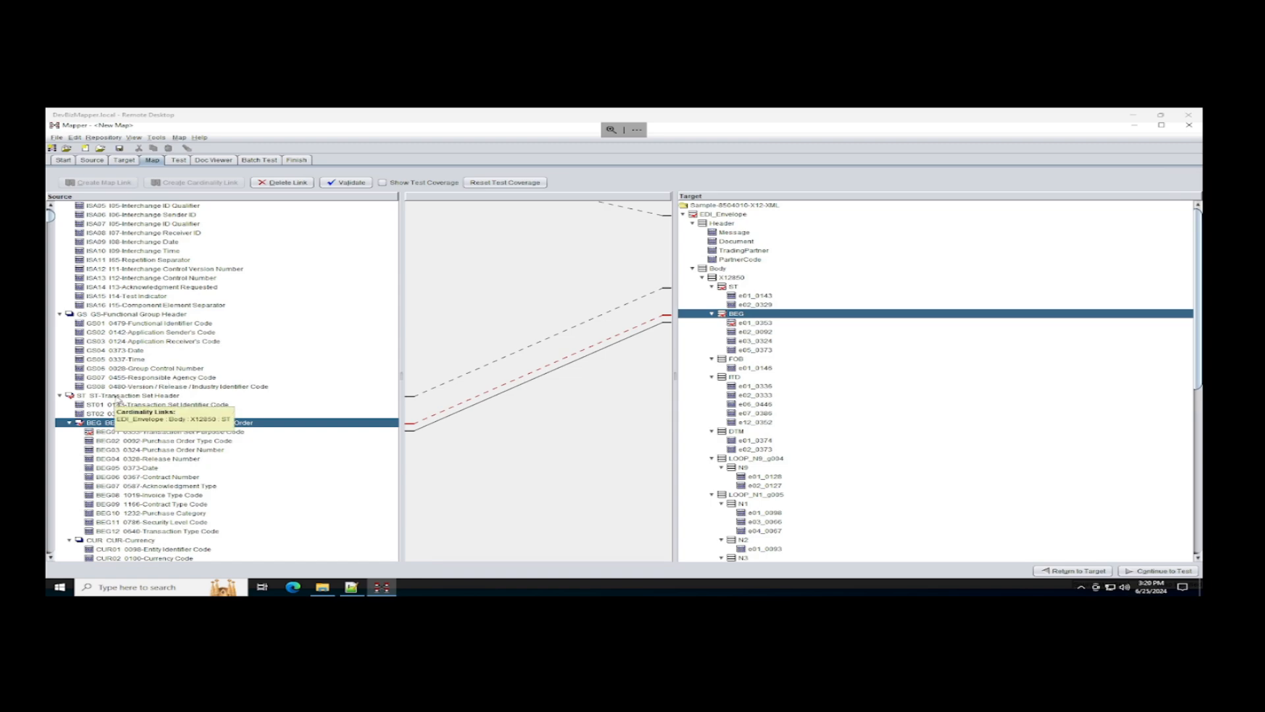
pyautogui.click(110, 405)
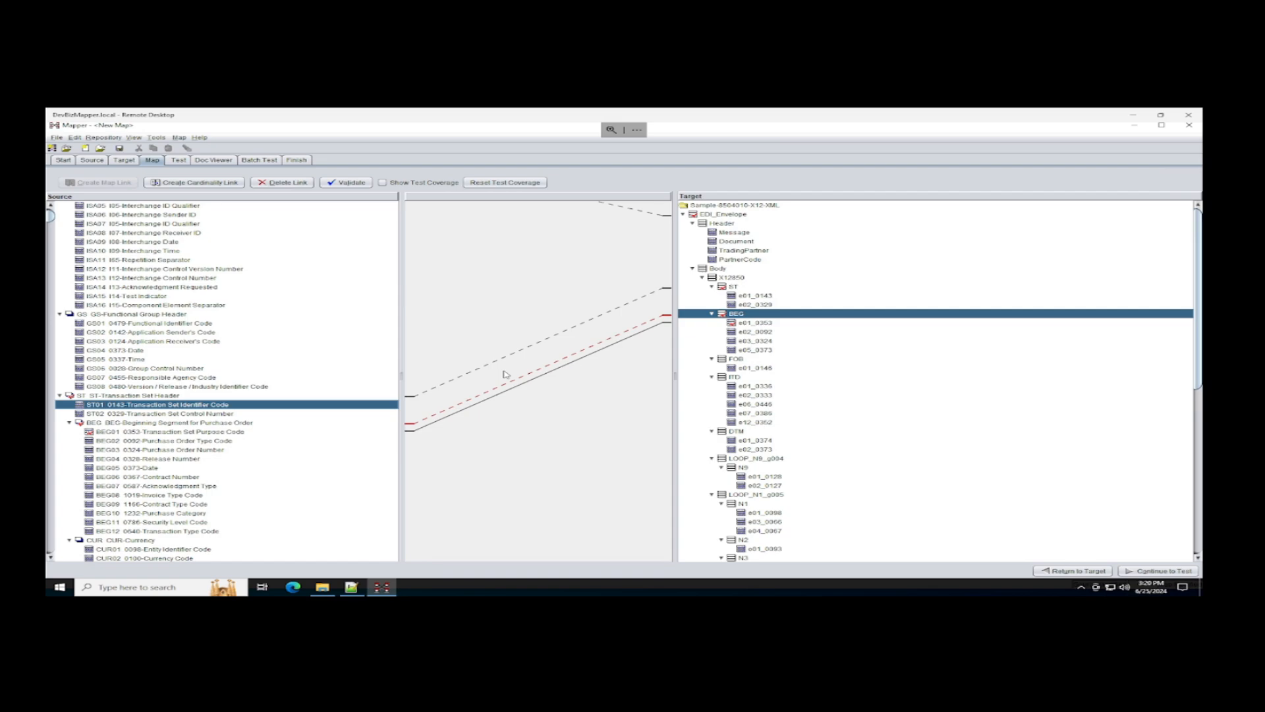
pyautogui.click(751, 296)
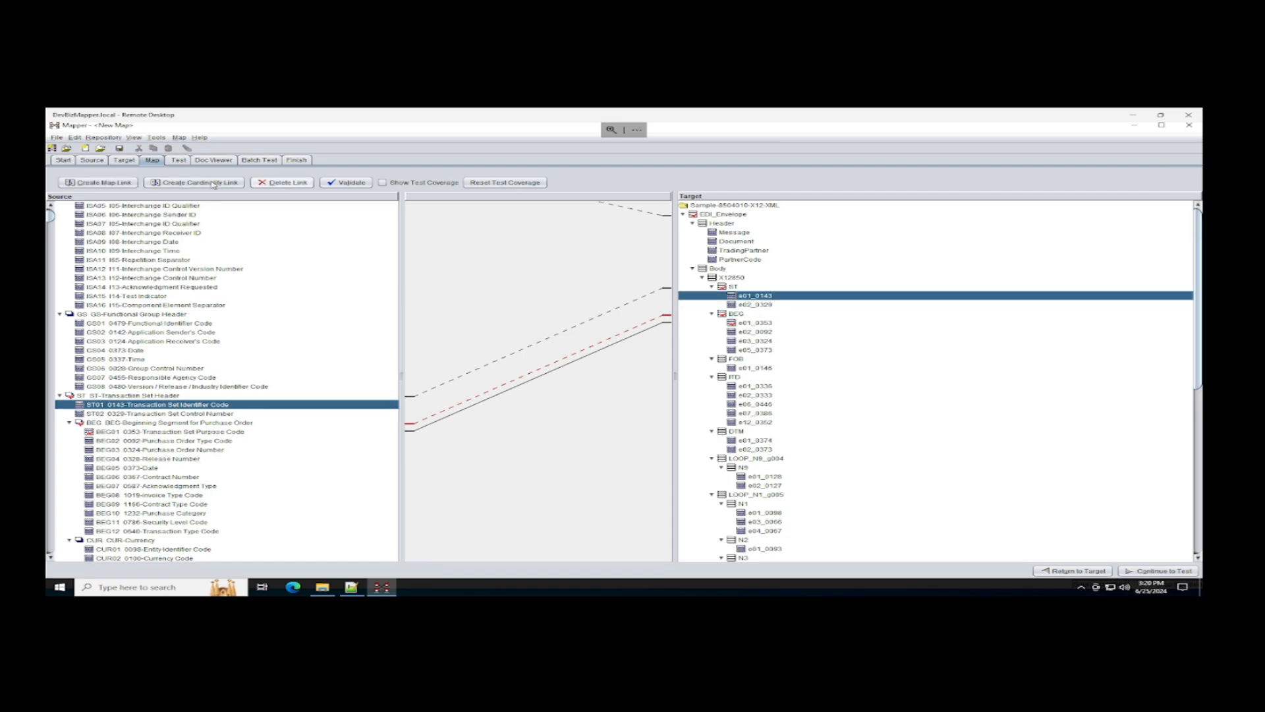
pyautogui.click(99, 182)
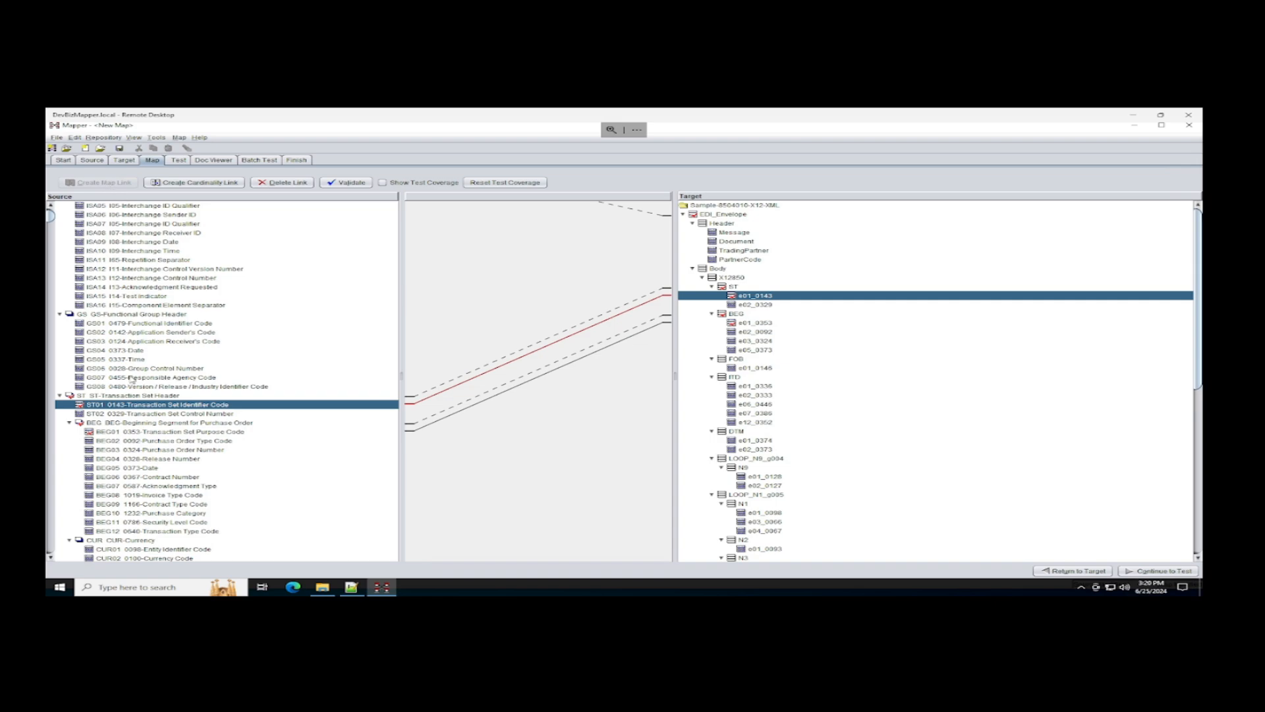
pyautogui.click(177, 414)
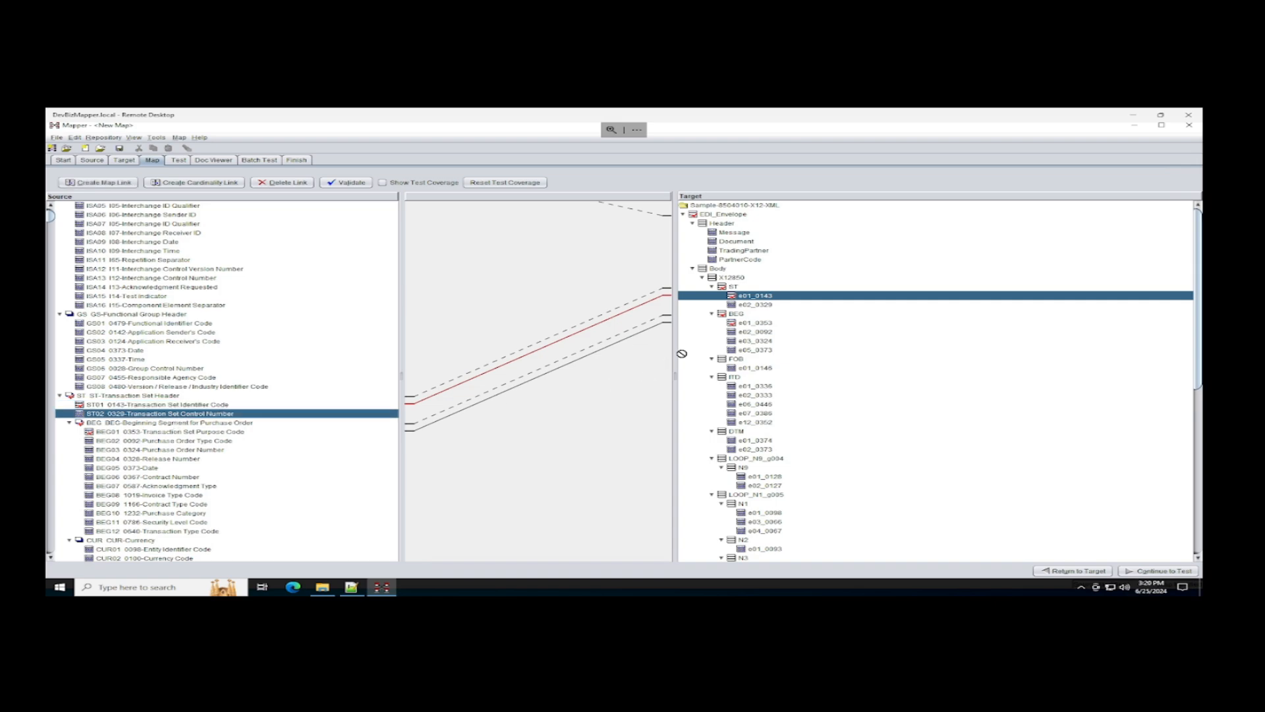
pyautogui.doubleClick(739, 305)
# Map the source BEG02, BEG03 and BEG05 fields to e02_0092, e03_0324 and e05_0373 under the target BEG
pyautogui.scroll(-3, 356, 388)
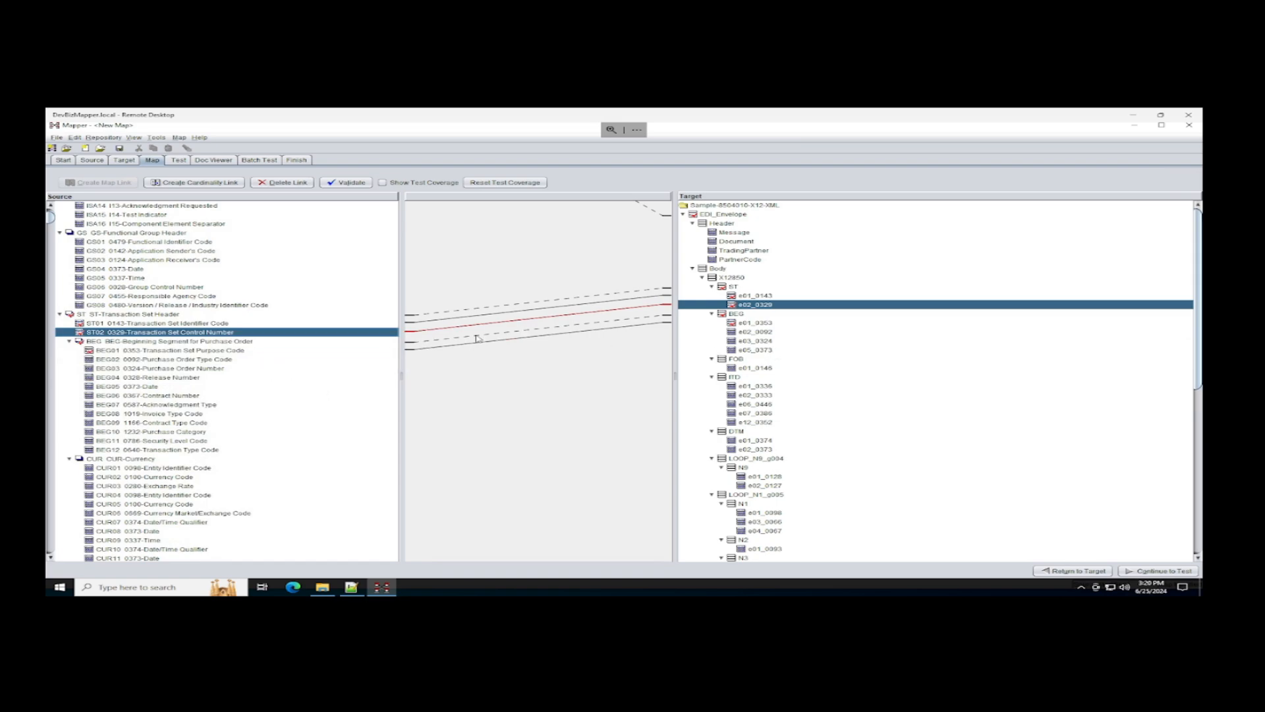
pyautogui.moveTo(150, 360)
pyautogui.mouseDown()
pyautogui.moveTo(721, 351)
pyautogui.moveTo(751, 331)
pyautogui.mouseUp()
pyautogui.click(163, 369)
pyautogui.moveTo(163, 371); pyautogui.dragTo(758, 341)
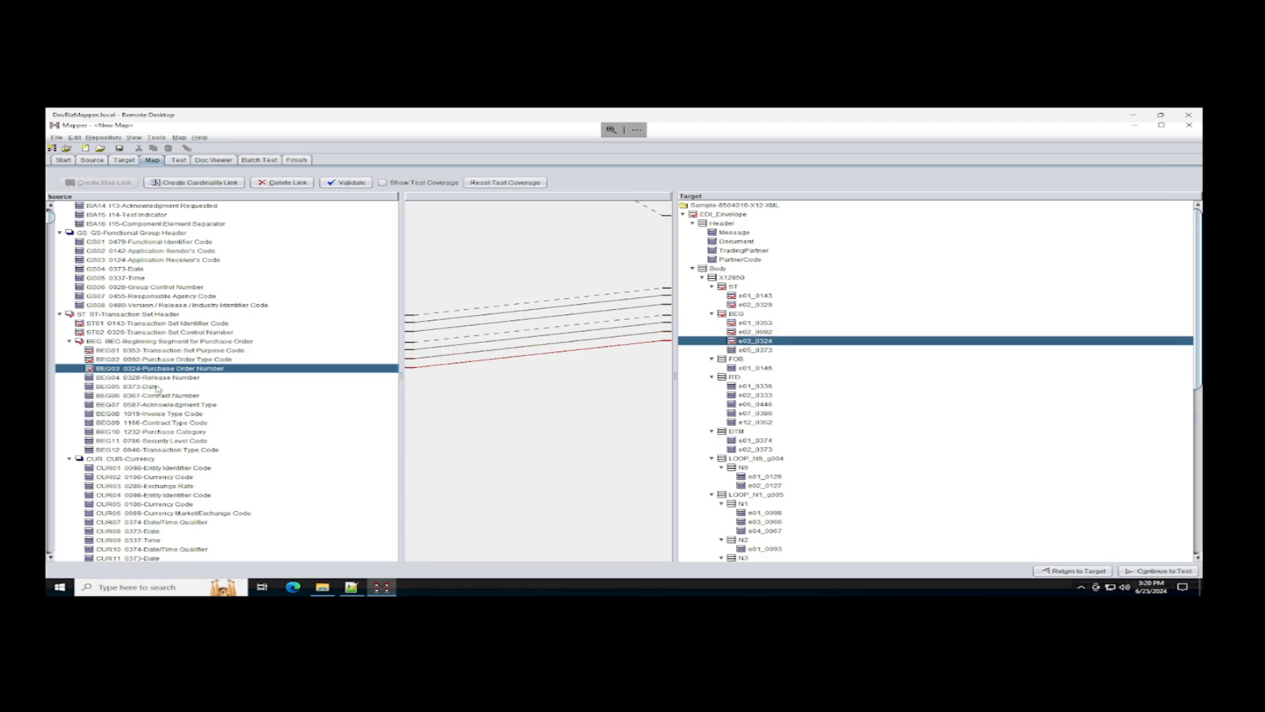
pyautogui.moveTo(142, 388); pyautogui.dragTo(752, 354)
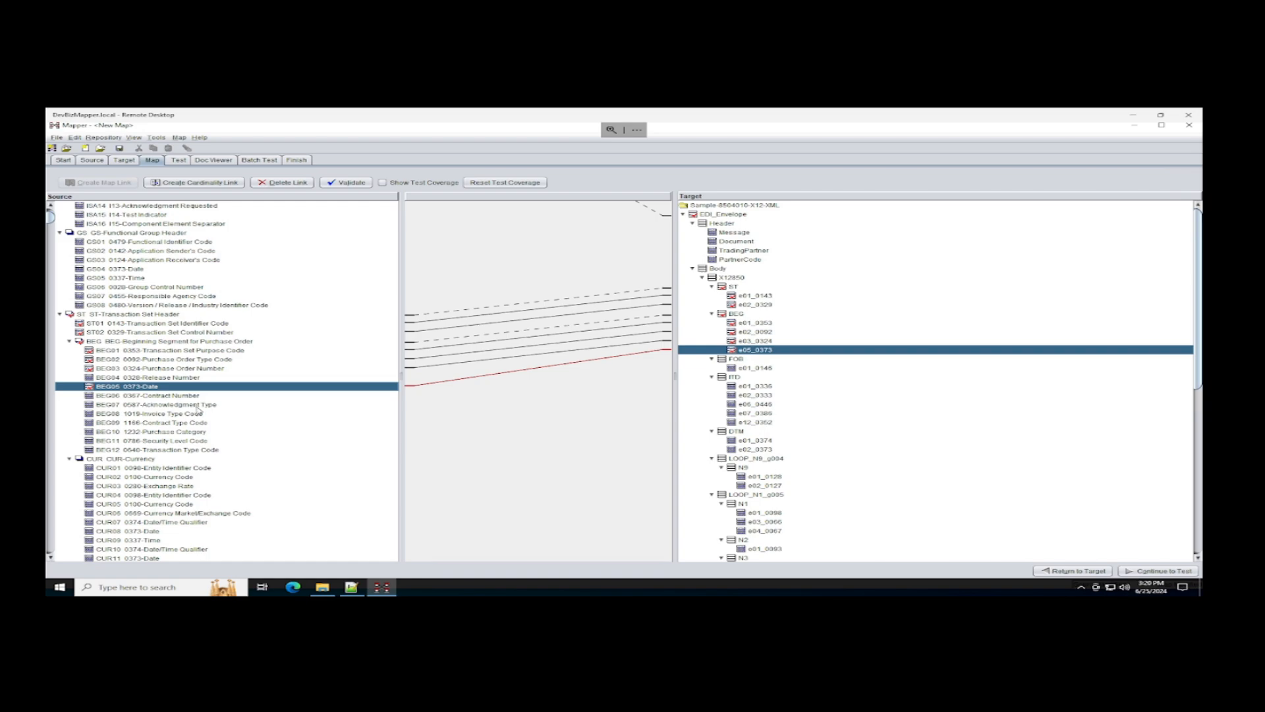
# Create a cardinality link between the source and target FOB, and map FOB01 Shipment Method of Payment to e01_0146
pyautogui.scroll(-1, 190, 416)
pyautogui.scroll(-1, 188, 425)
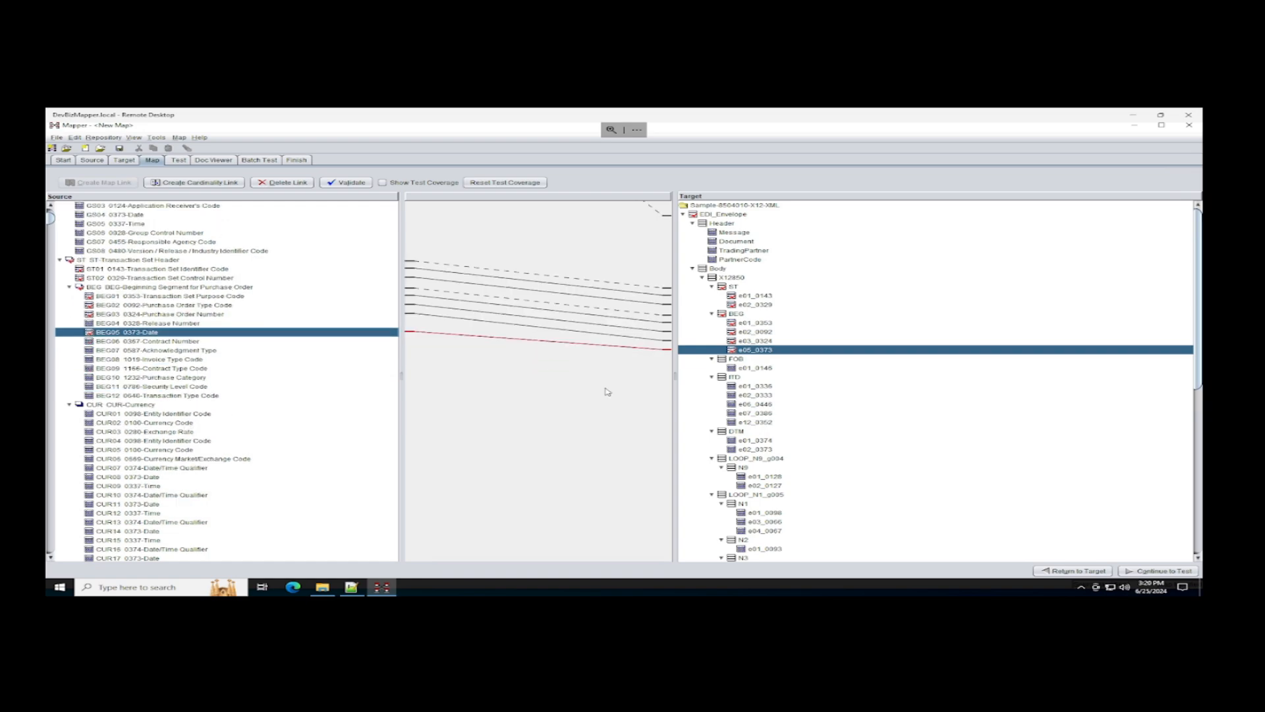
pyautogui.click(737, 359)
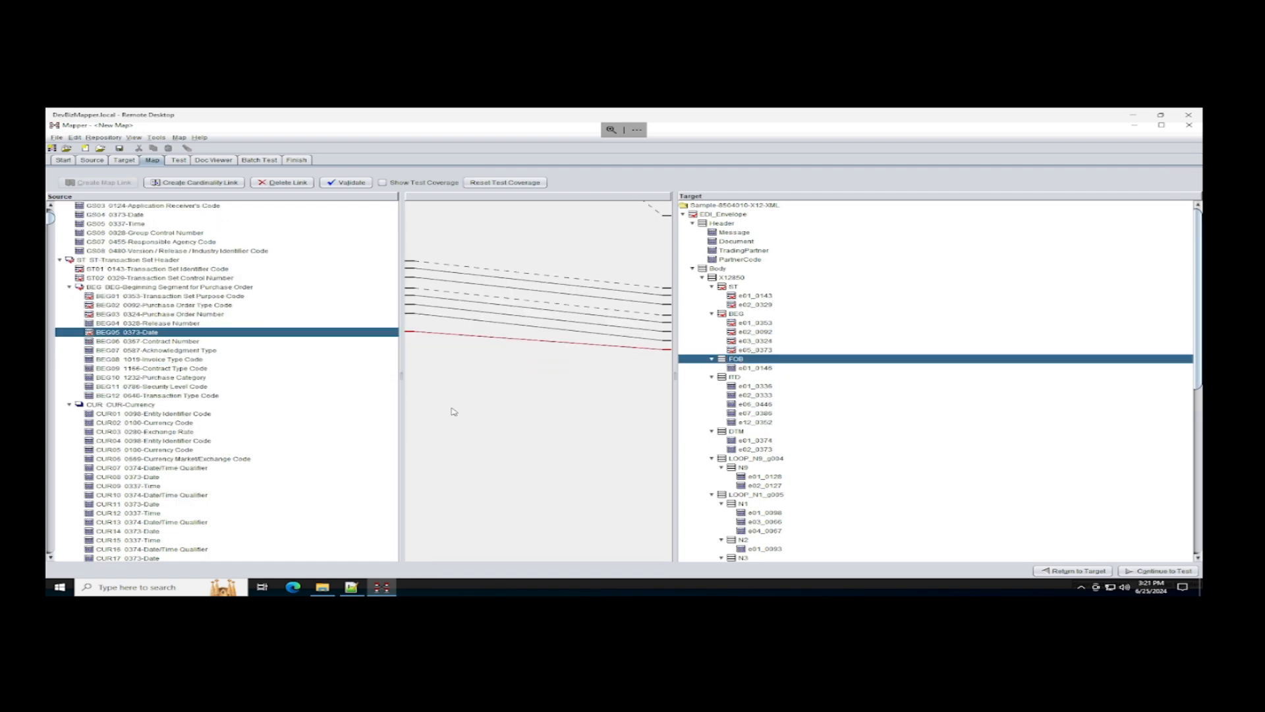
pyautogui.scroll(-6, 267, 425)
pyautogui.scroll(-3, 246, 436)
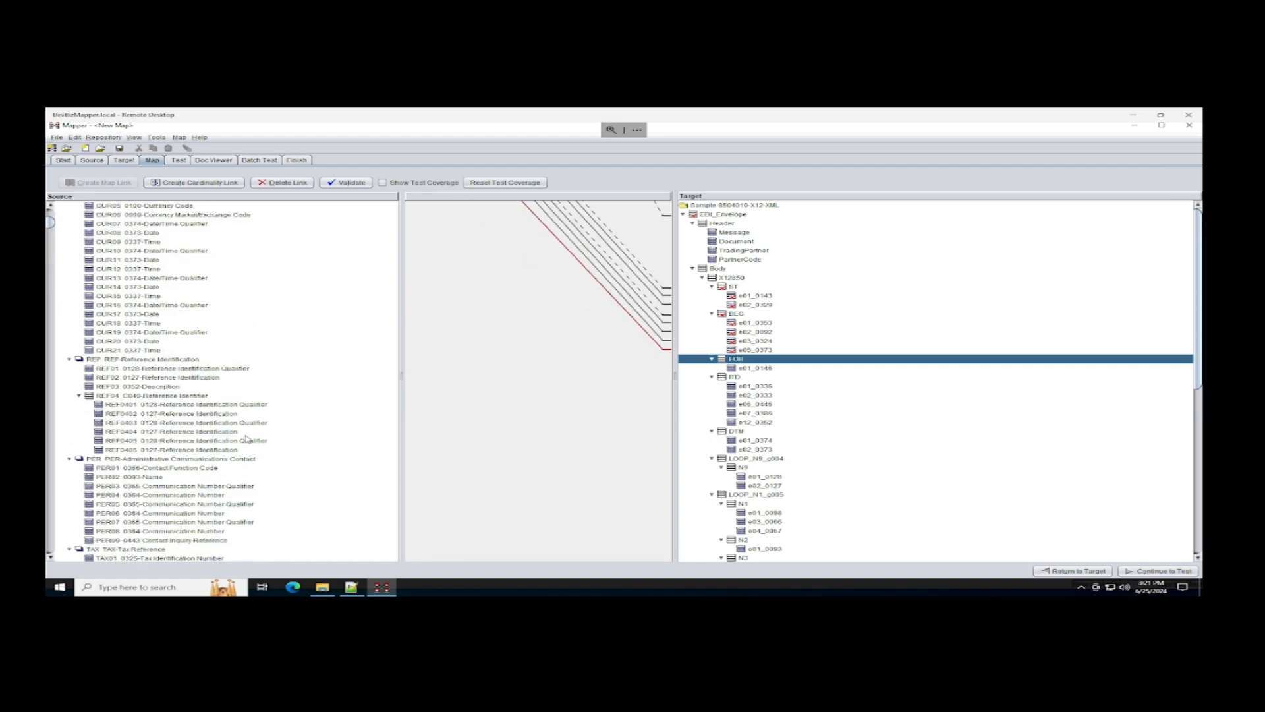
pyautogui.scroll(-11, 244, 445)
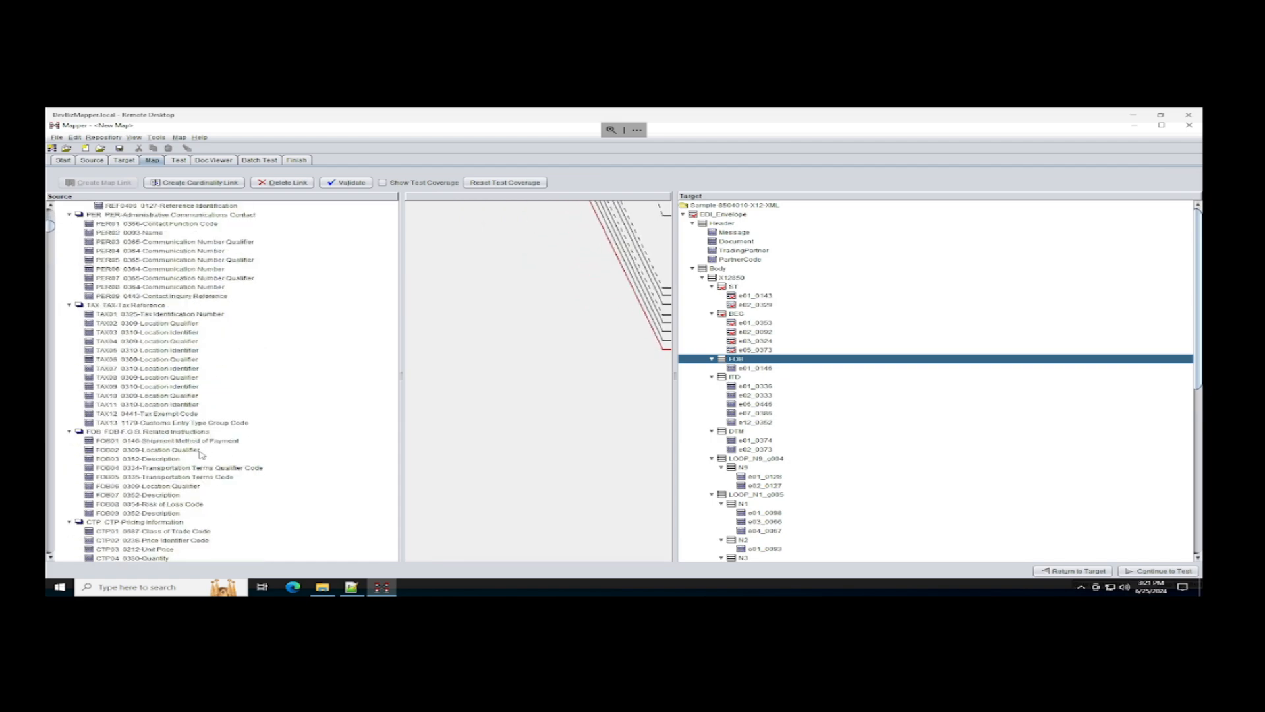
pyautogui.click(190, 378)
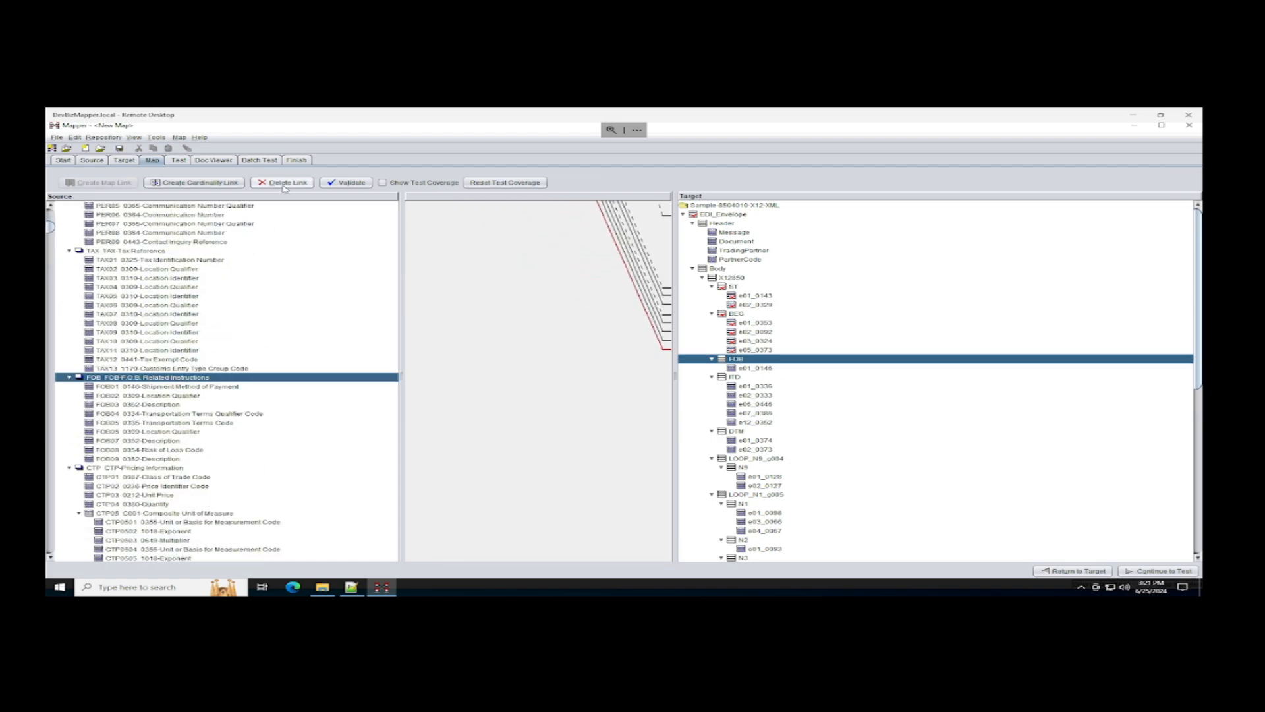
pyautogui.click(214, 186)
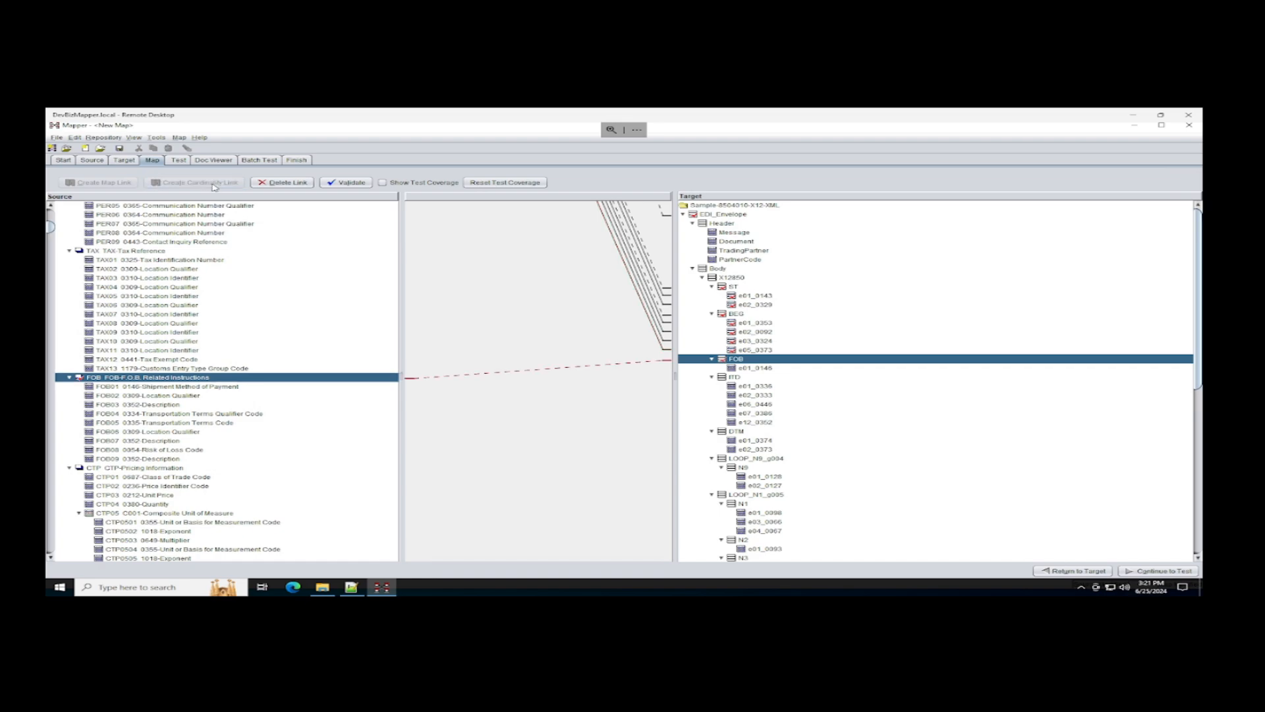
pyautogui.moveTo(176, 388); pyautogui.dragTo(778, 369)
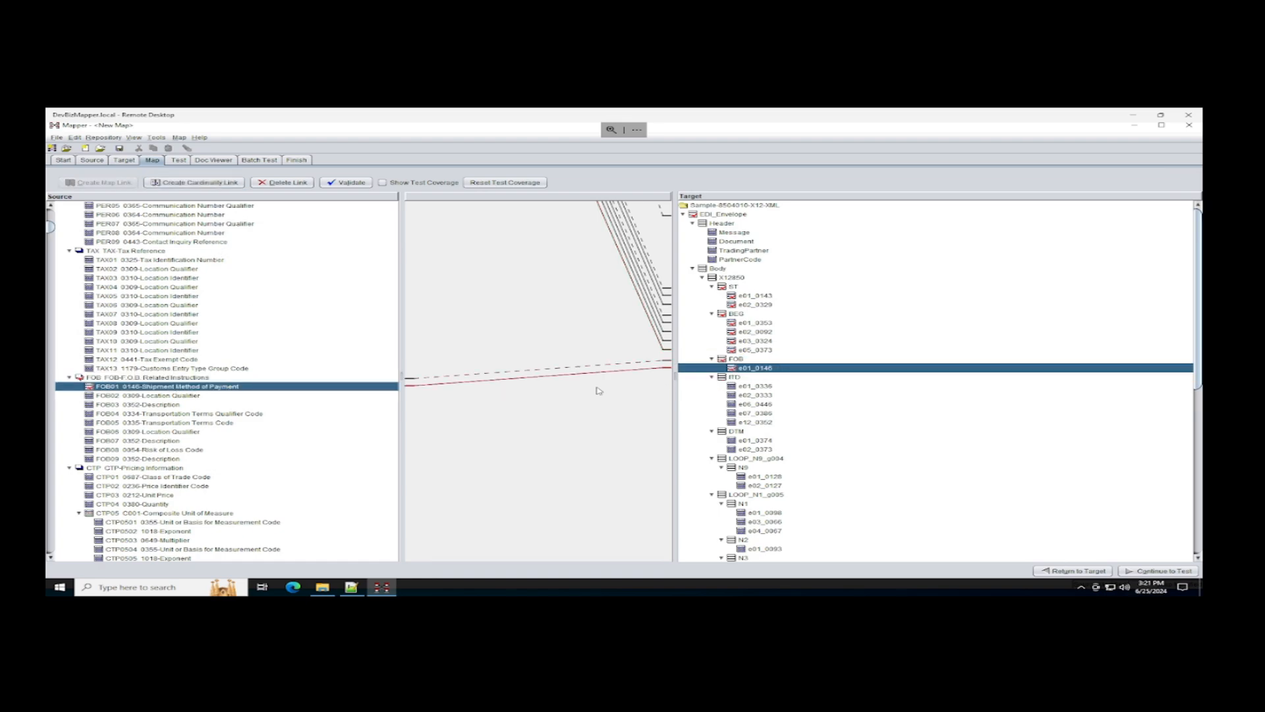
# Select the target ITD element and collapse the source TC2 and SAC segments, including SAC's nested CUR, above the source ITD segment
pyautogui.click(725, 377)
pyautogui.scroll(-6, 208, 431)
pyautogui.scroll(-14, 208, 435)
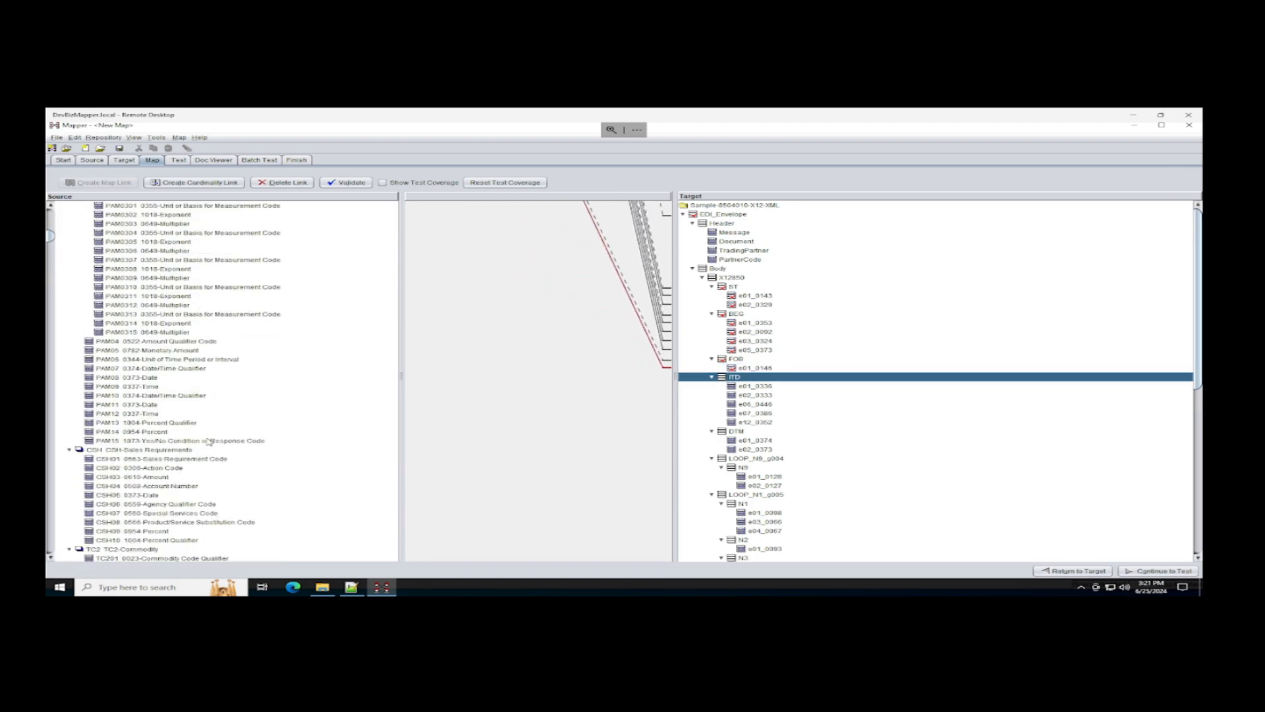
pyautogui.scroll(-2, 208, 441)
pyautogui.scroll(-3, 210, 438)
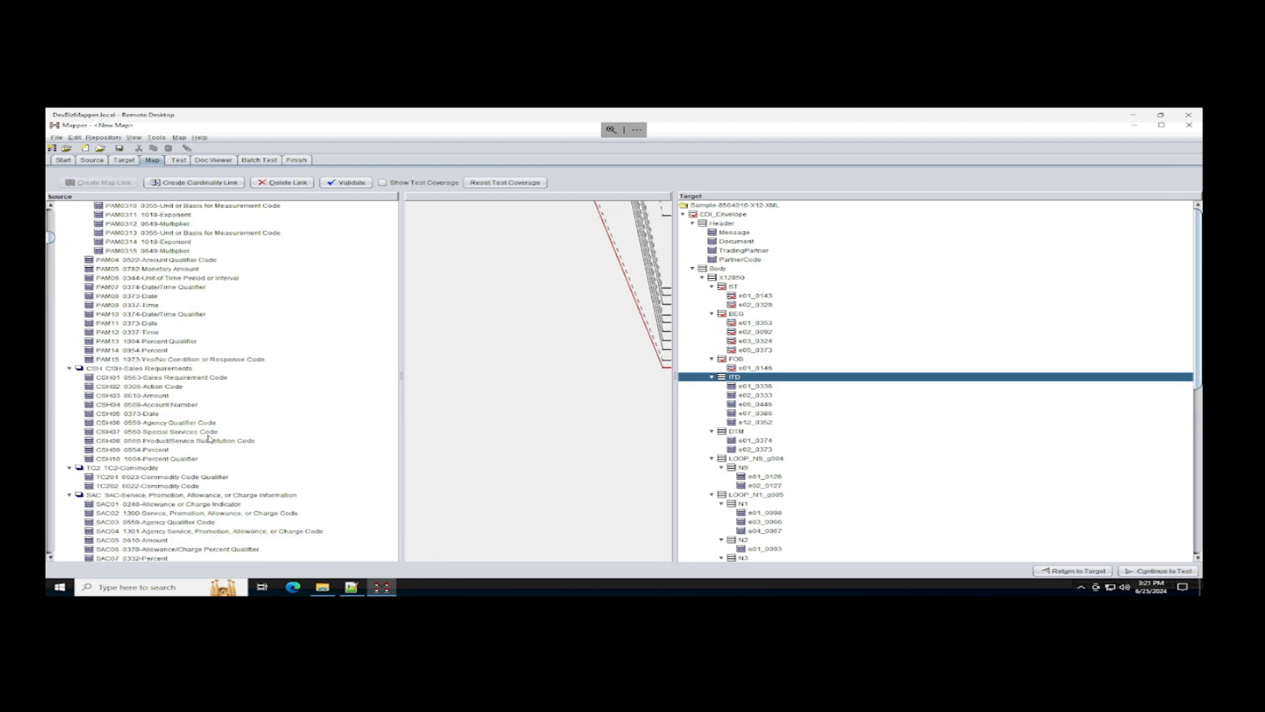
pyautogui.scroll(-18, 187, 444)
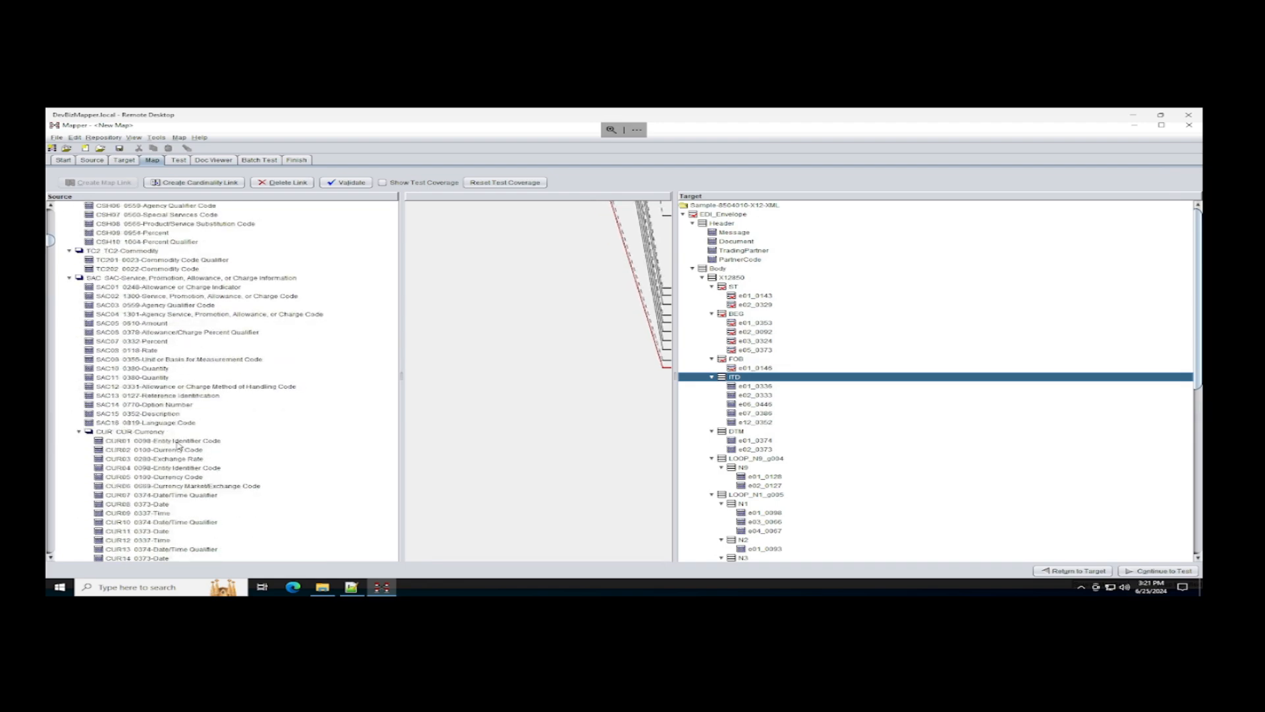
pyautogui.scroll(6, 145, 390)
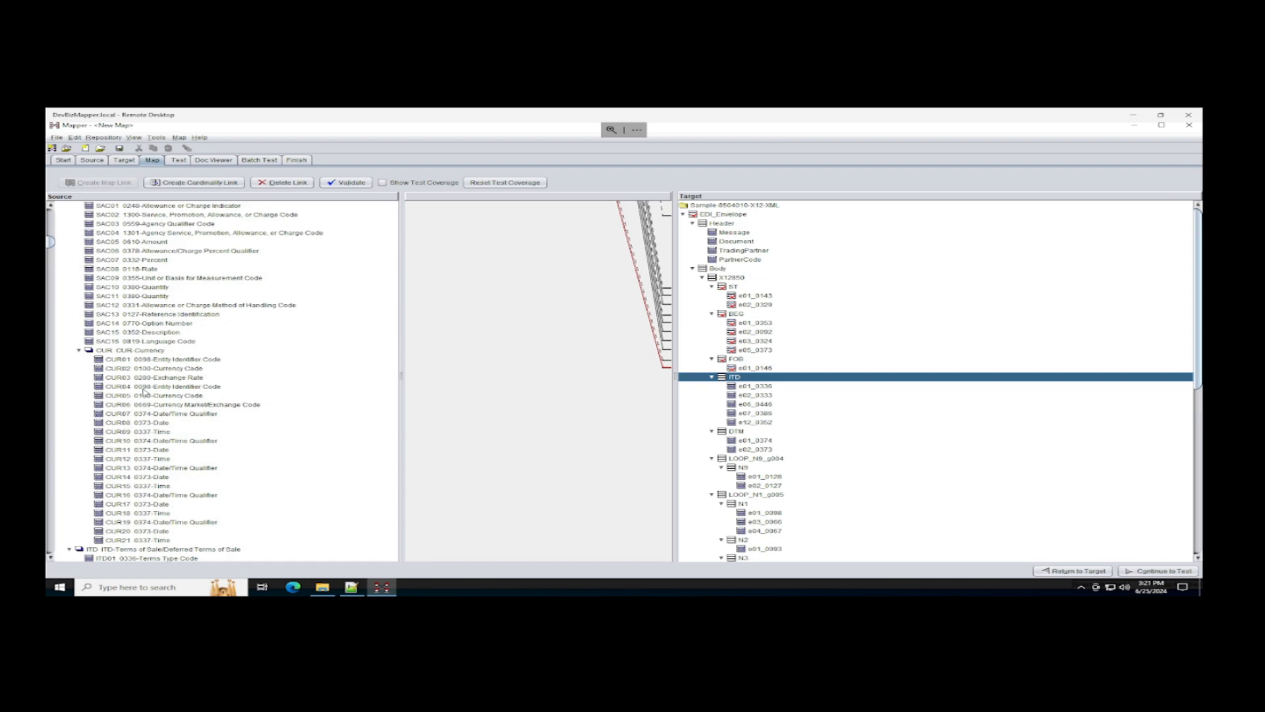
pyautogui.click(78, 351)
pyautogui.scroll(5, 74, 330)
pyautogui.click(69, 332)
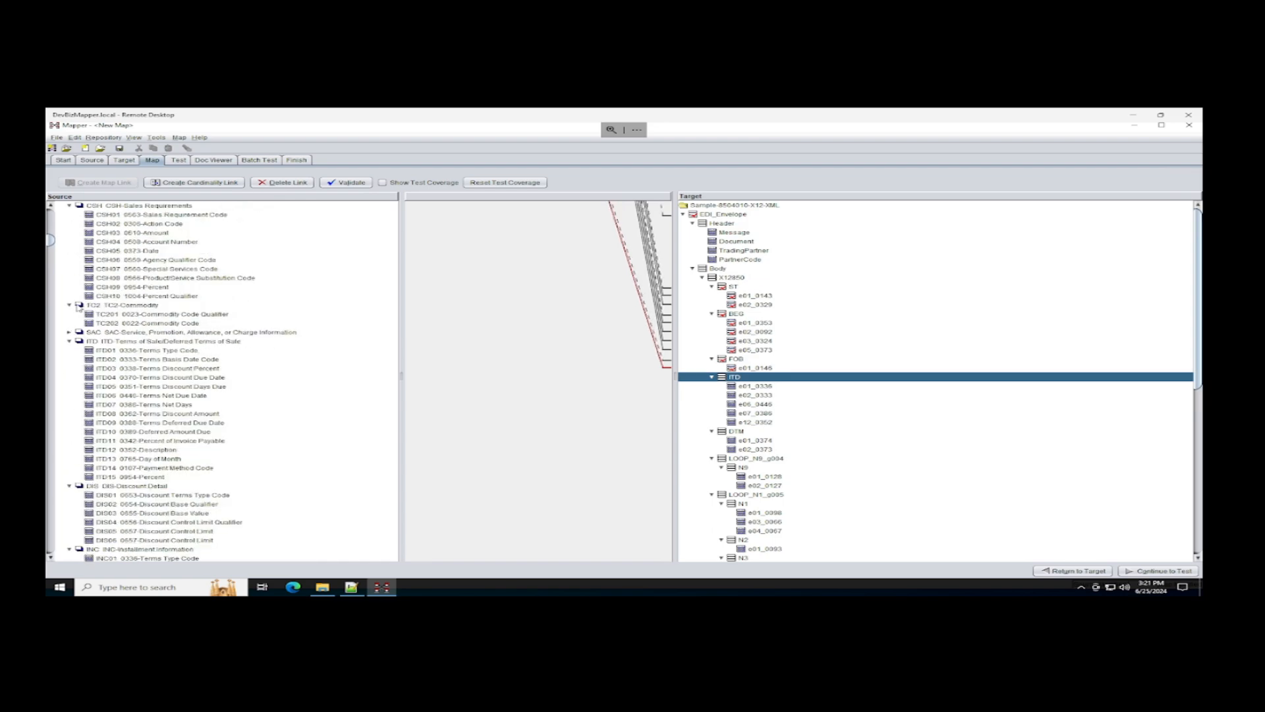
pyautogui.click(69, 306)
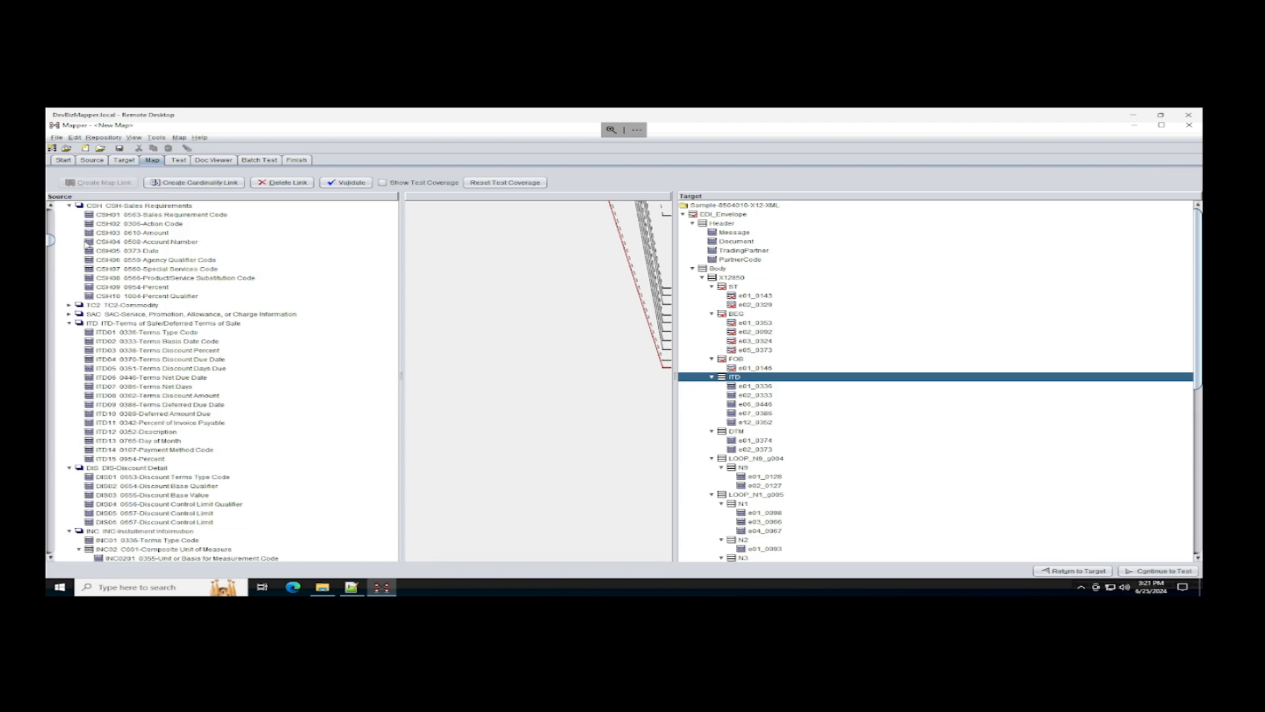
# Collapse the CSH, PAM and CTP segments in the source tree, including the CTP05 composite, to bring ITD closer
pyautogui.click(69, 206)
pyautogui.scroll(8, 91, 253)
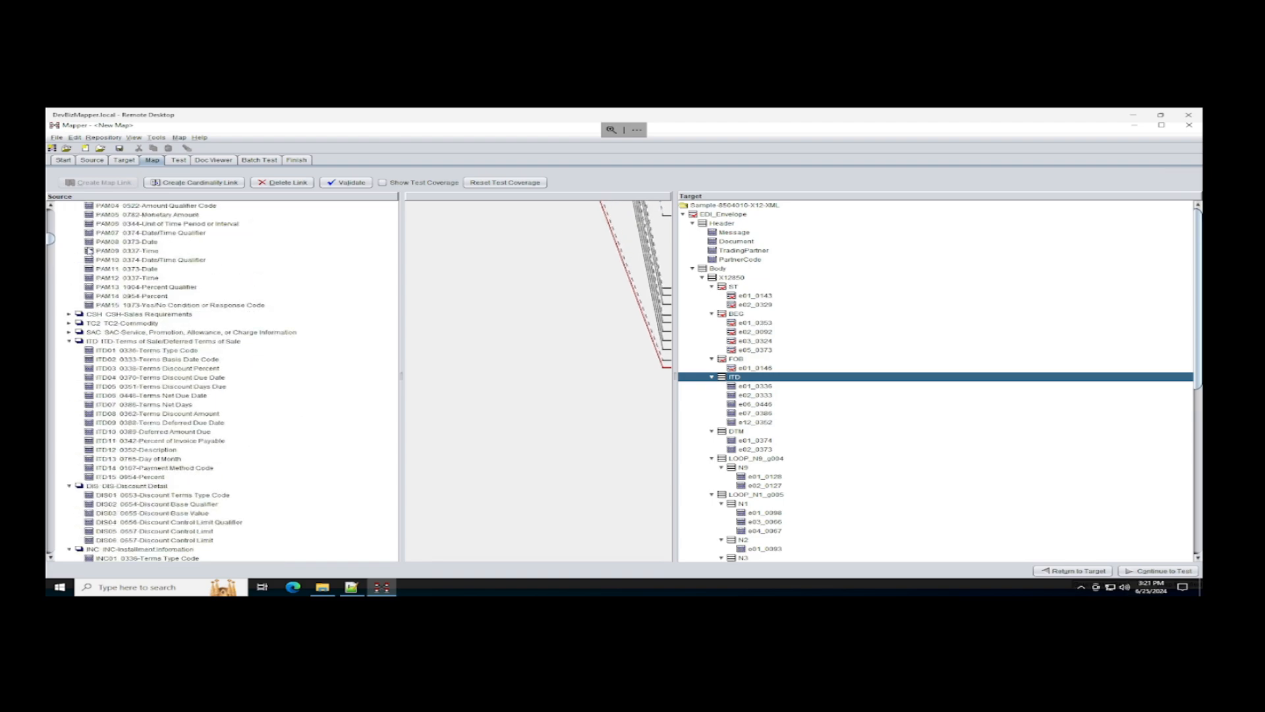
pyautogui.scroll(6, 90, 252)
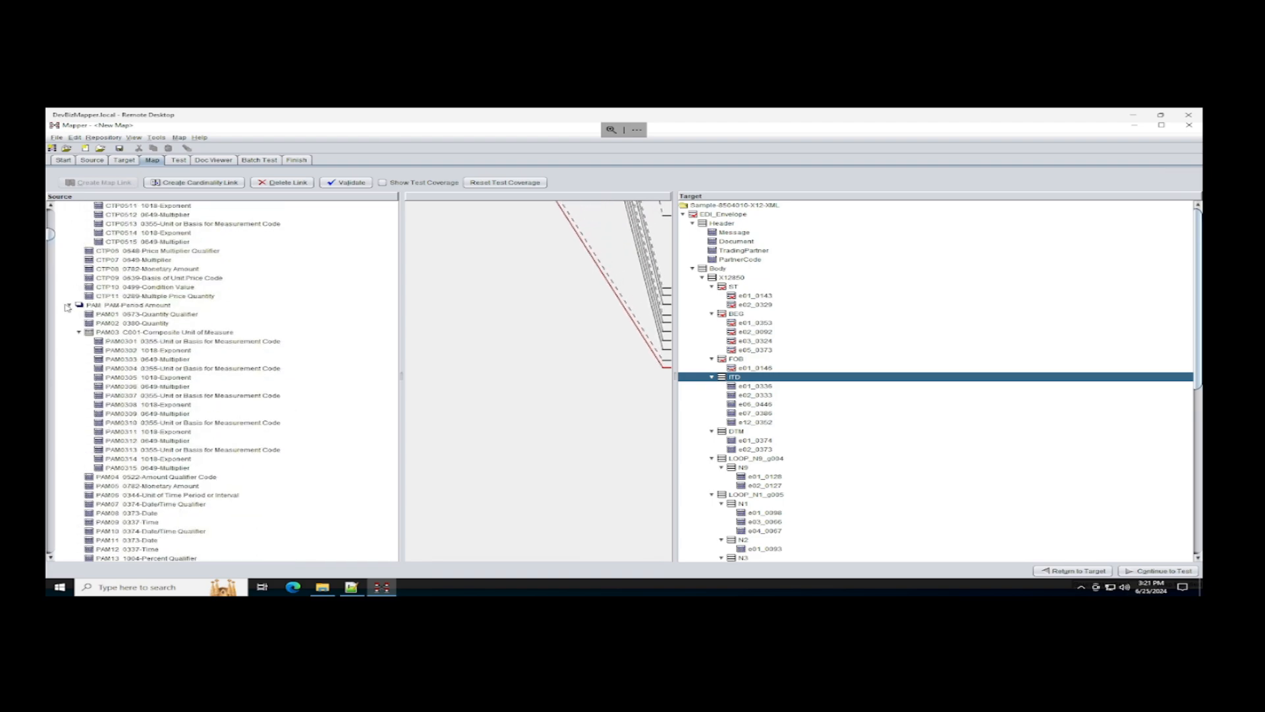
pyautogui.click(69, 306)
pyautogui.scroll(6, 78, 274)
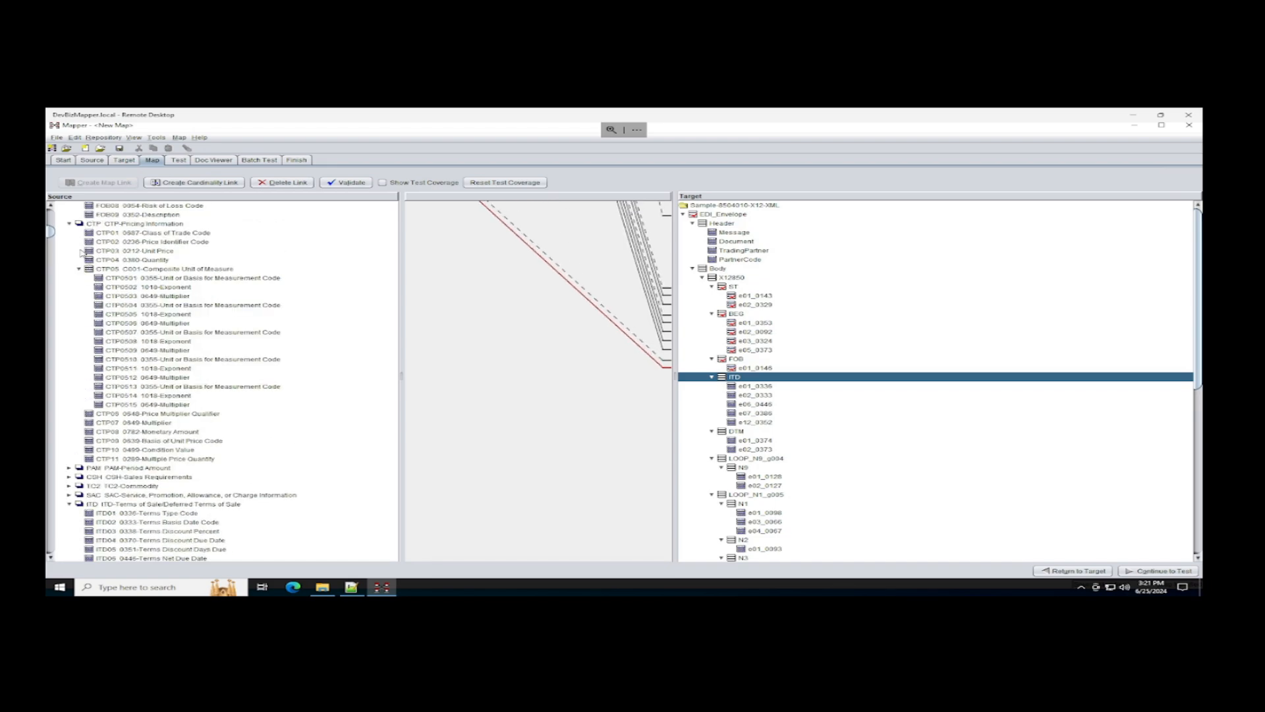
pyautogui.click(79, 269)
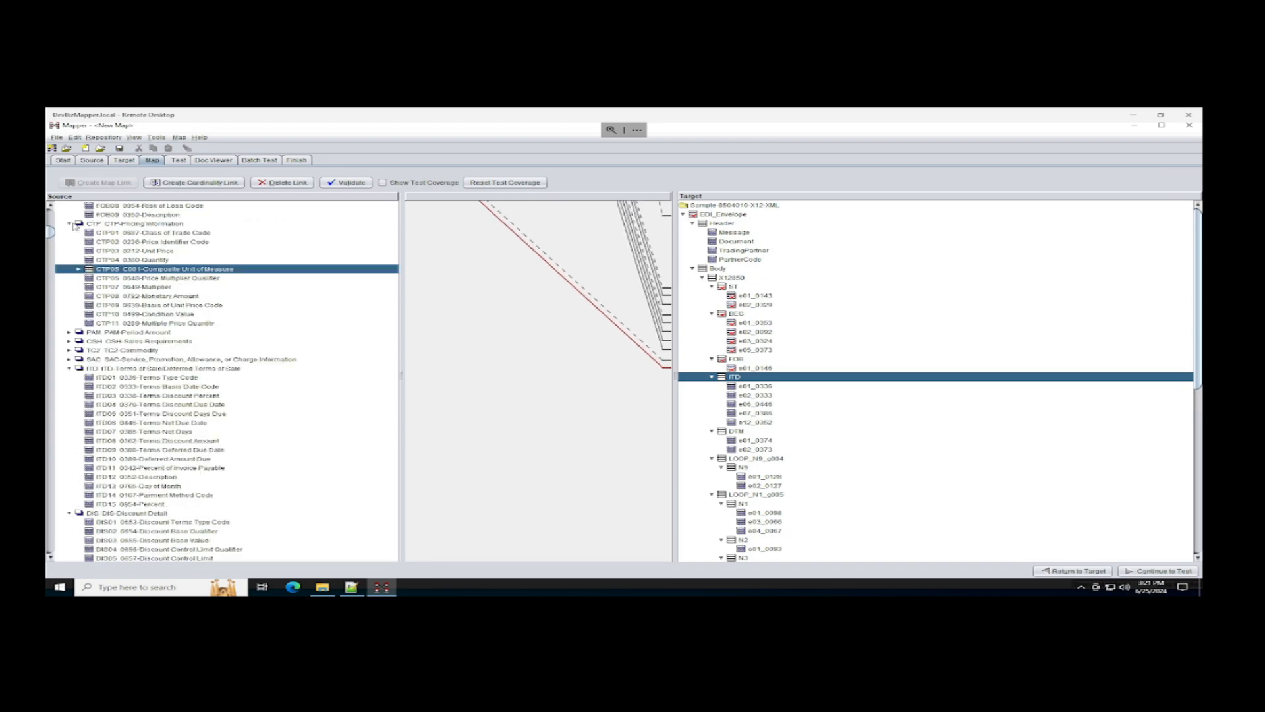
pyautogui.click(70, 225)
# Link the source ITD segment to target ITD and map ITD01, ITD02, ITD06, ITD07 and ITD12 to e01_0336, e02_0333, e06_0446, e07_0386 and e12_0352
pyautogui.click(110, 269)
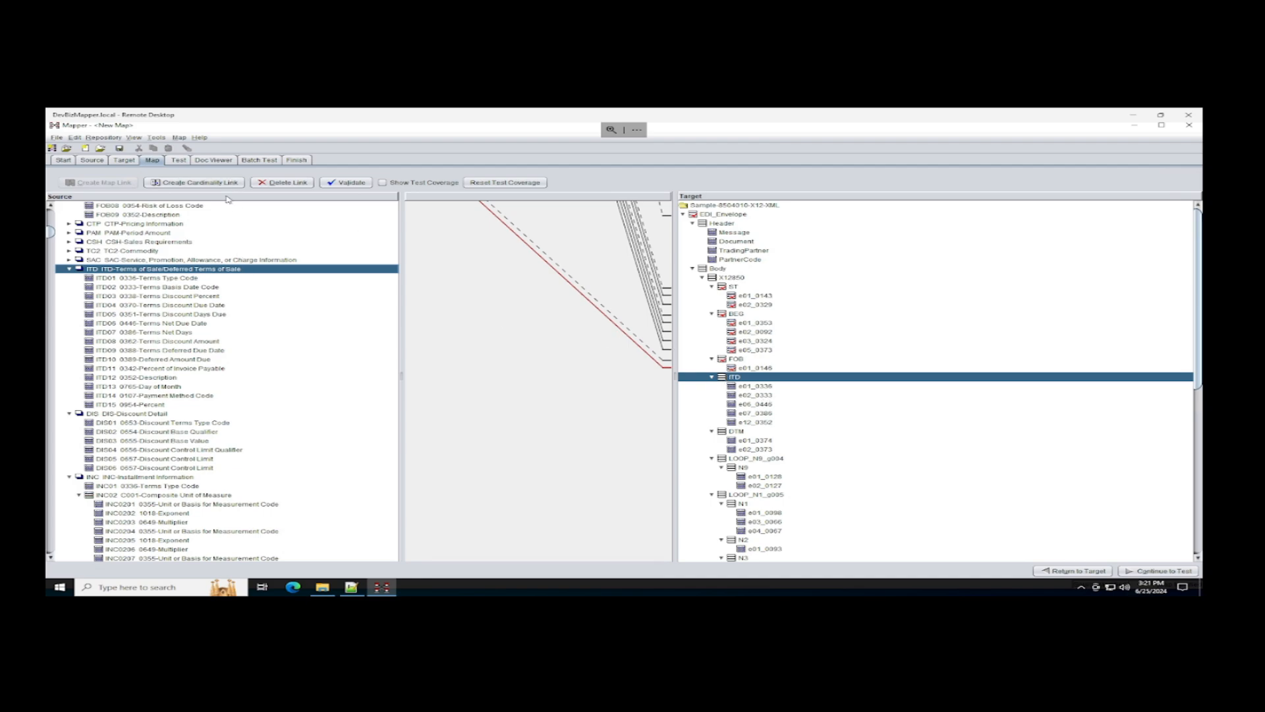
pyautogui.moveTo(222, 272); pyautogui.dragTo(713, 384)
pyautogui.moveTo(166, 280); pyautogui.dragTo(748, 390)
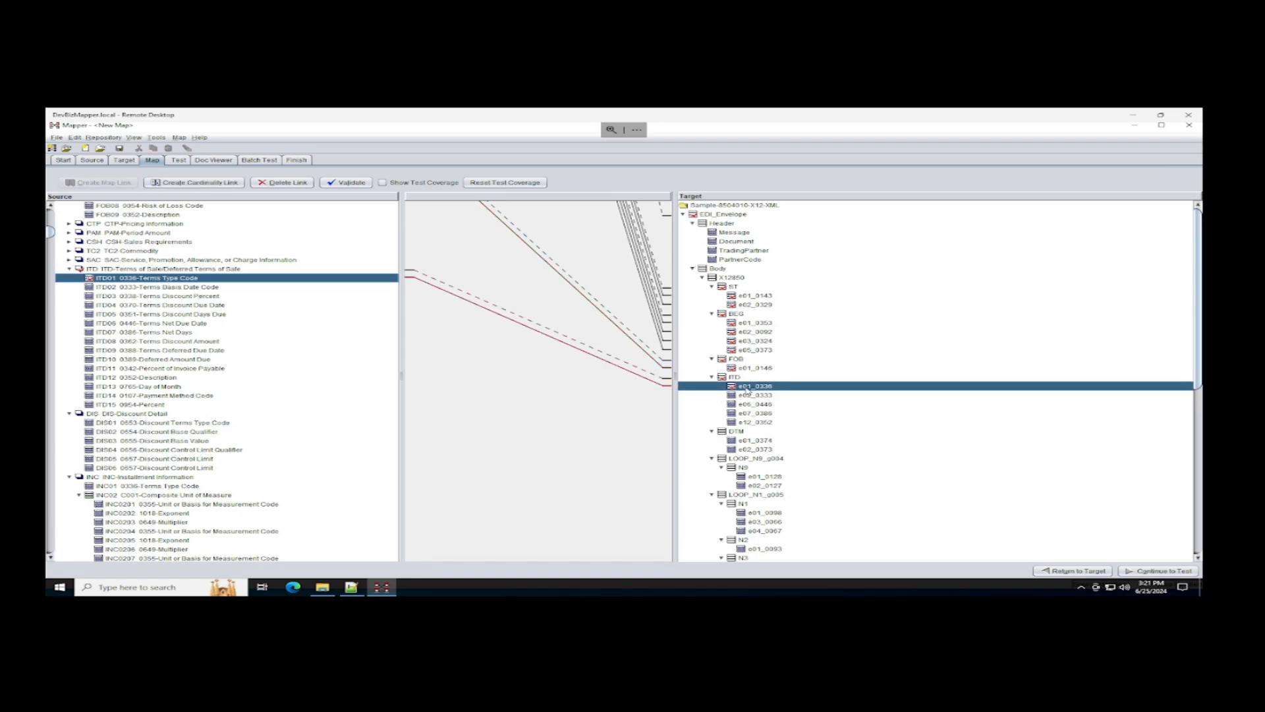
pyautogui.moveTo(205, 290); pyautogui.dragTo(755, 395)
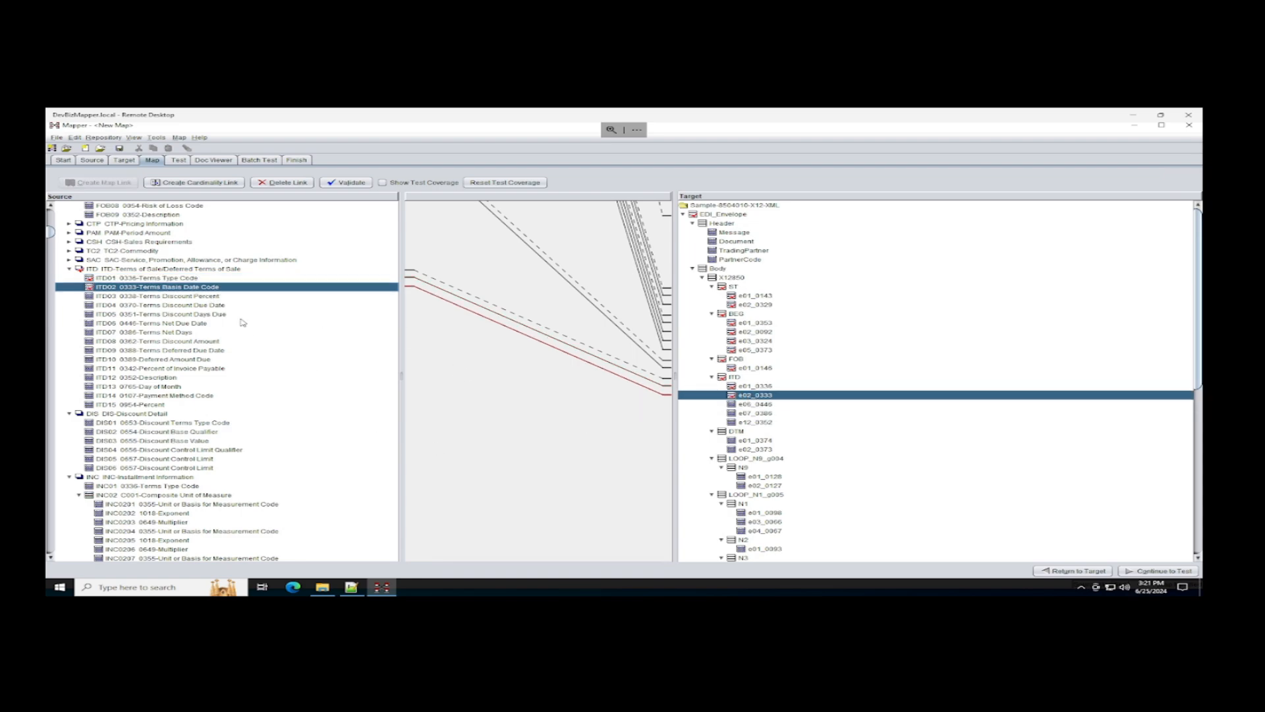
pyautogui.moveTo(147, 323); pyautogui.dragTo(753, 404)
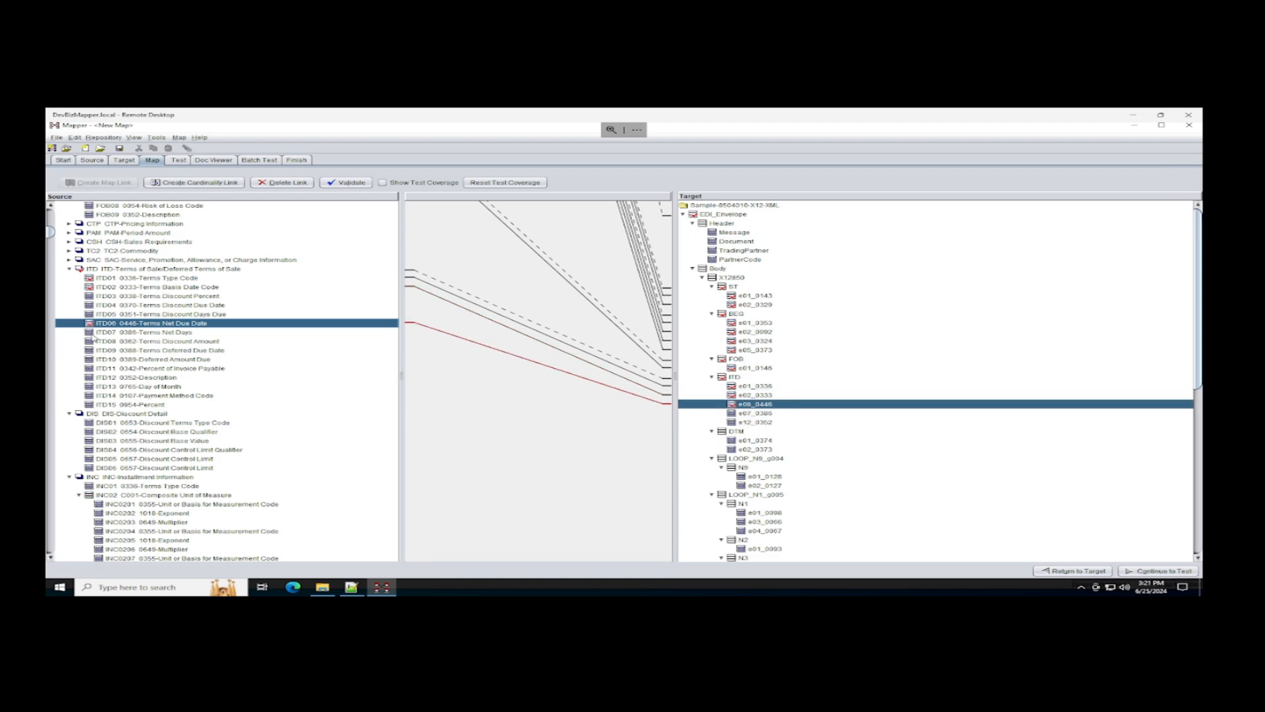
pyautogui.moveTo(147, 334); pyautogui.dragTo(750, 414)
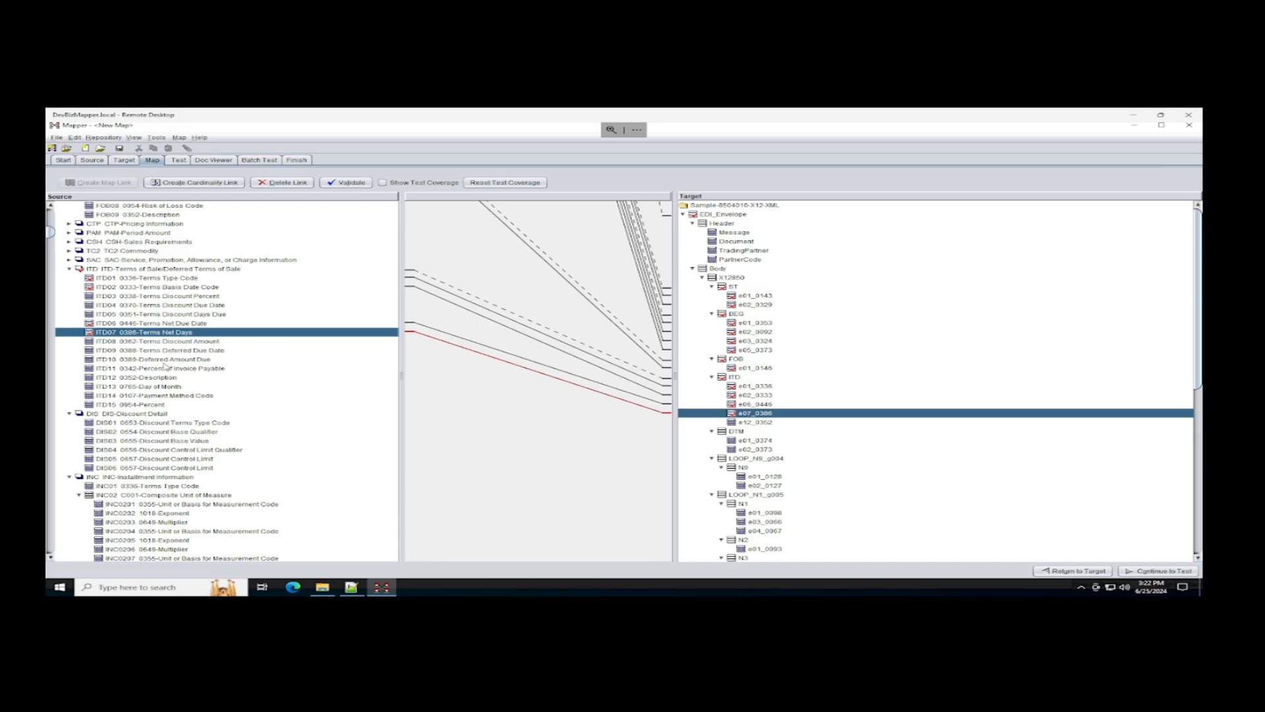
pyautogui.moveTo(162, 381); pyautogui.dragTo(765, 425)
# Collapse the source ITD, DIS and INC segments and create a cardinality link between the source and target DTM segments
pyautogui.scroll(-3, 674, 388)
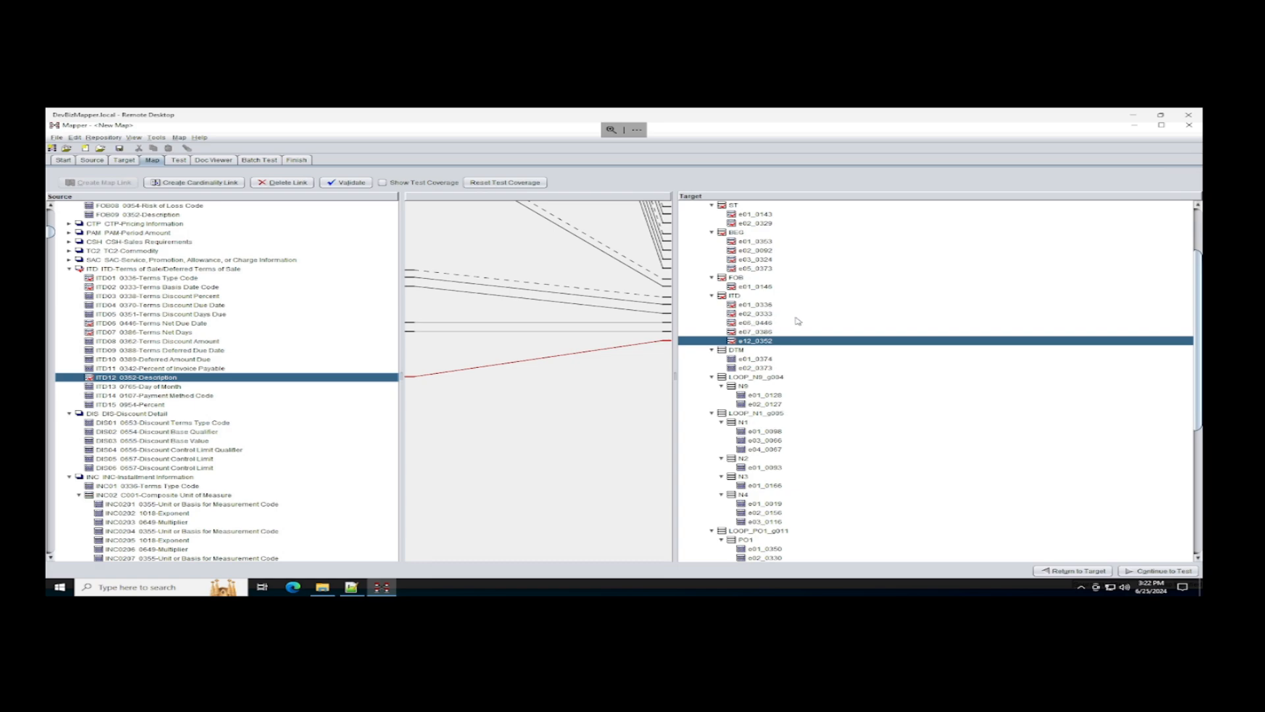
pyautogui.click(741, 351)
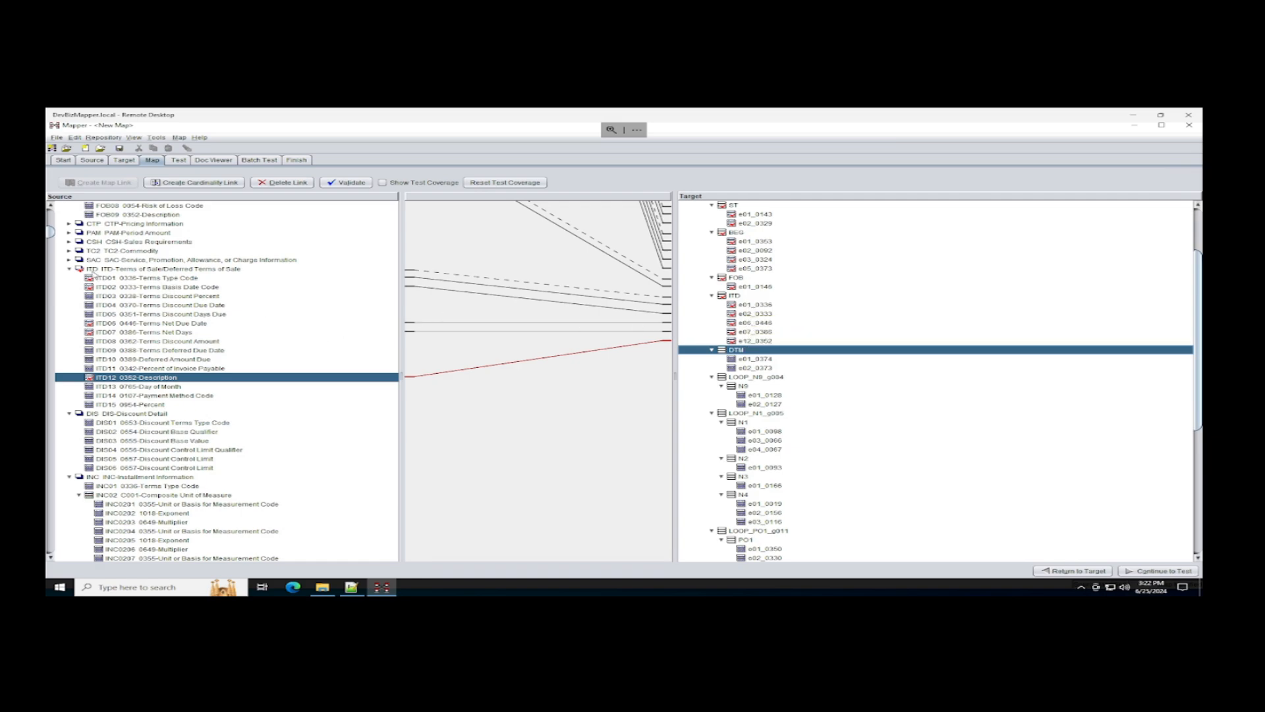
pyautogui.click(70, 269)
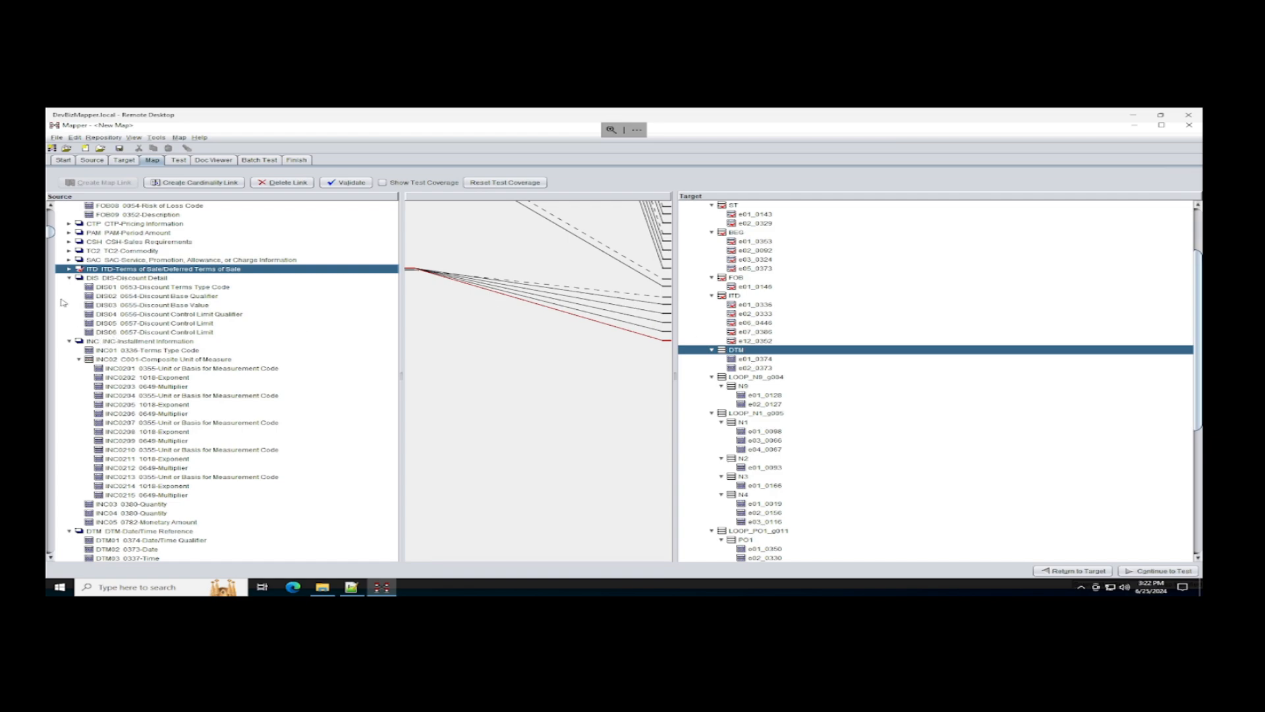
pyautogui.click(70, 278)
pyautogui.click(71, 288)
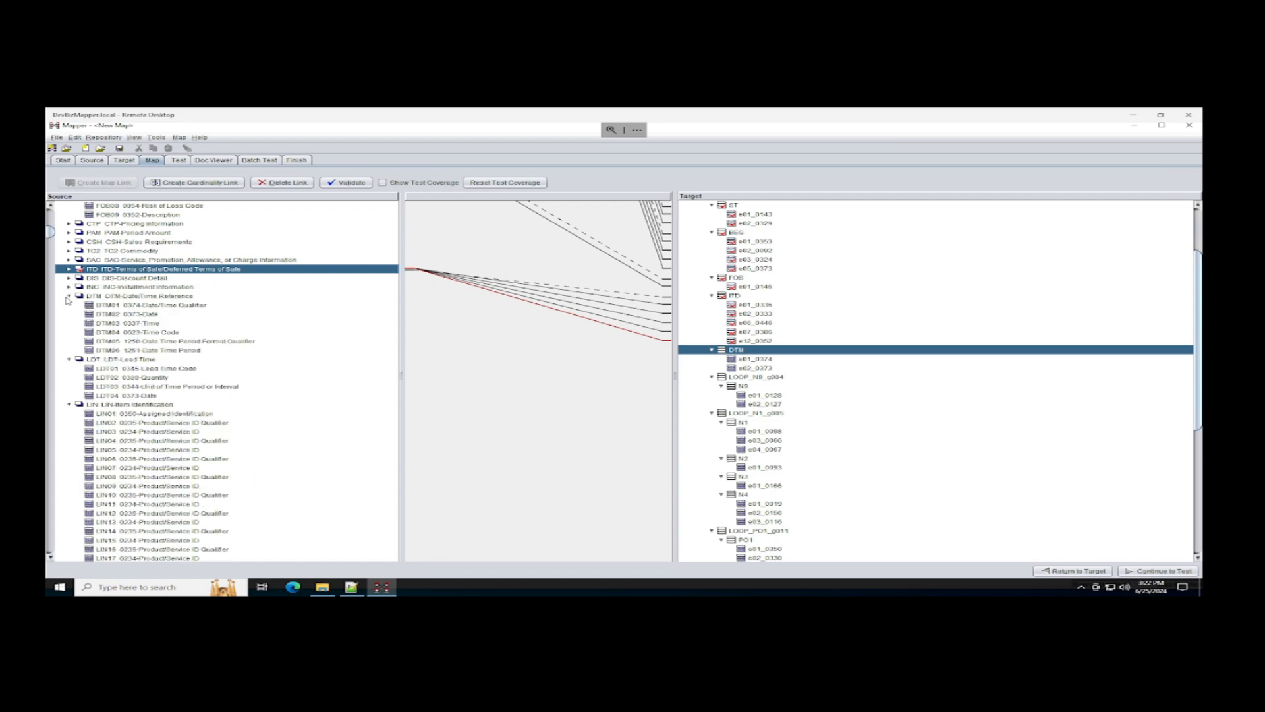
pyautogui.click(109, 297)
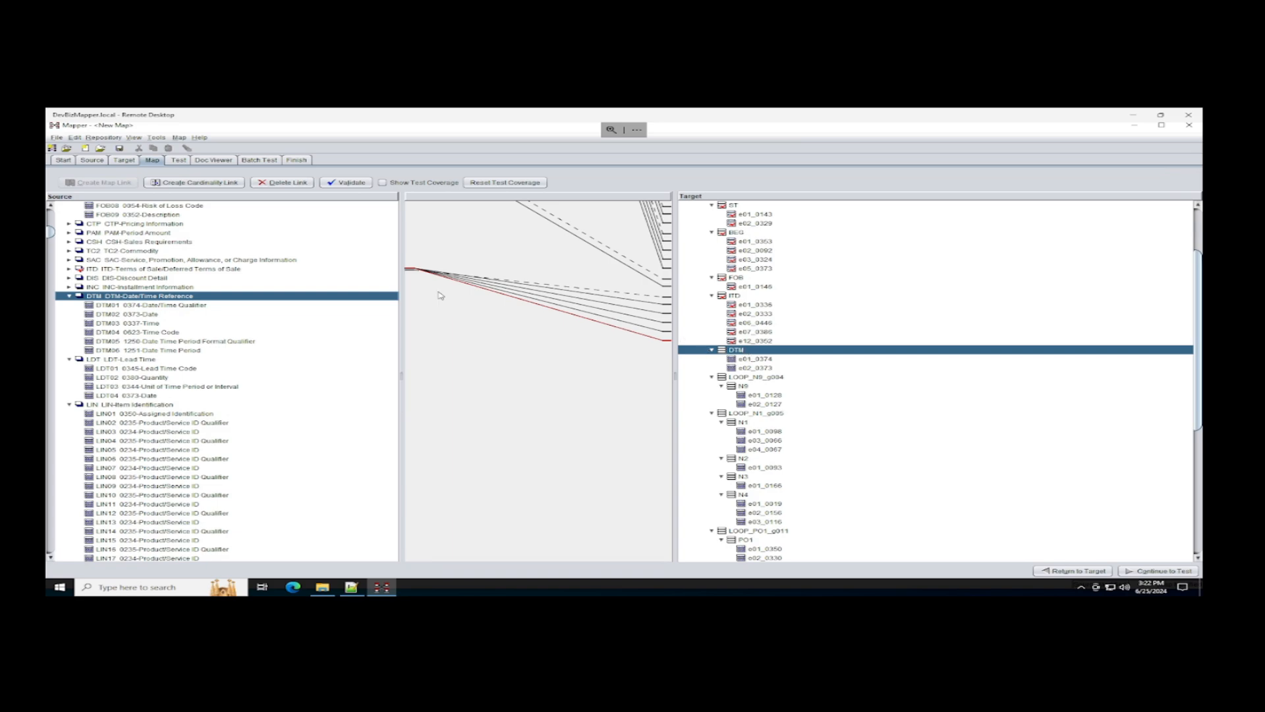
pyautogui.click(221, 187)
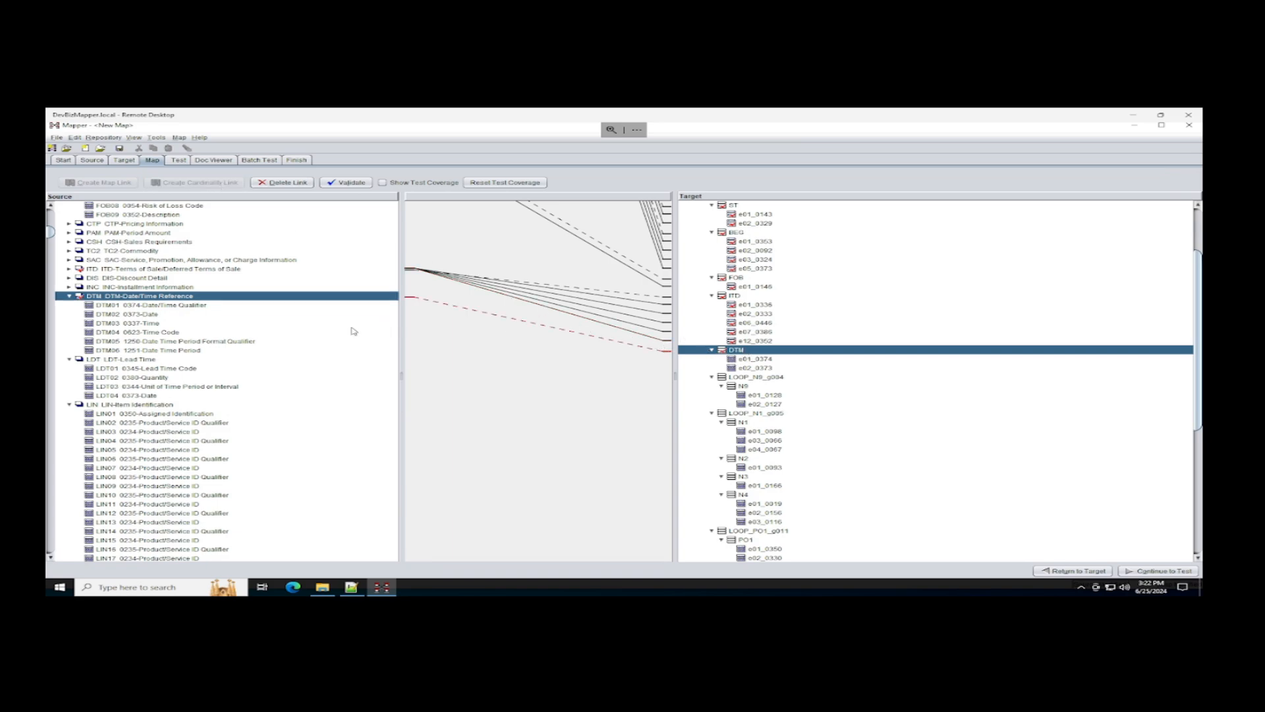
# Map DTM01 to e01_0374 and DTM02 to e02_0373, and collapse the source DTM segment
pyautogui.moveTo(156, 307); pyautogui.dragTo(791, 361)
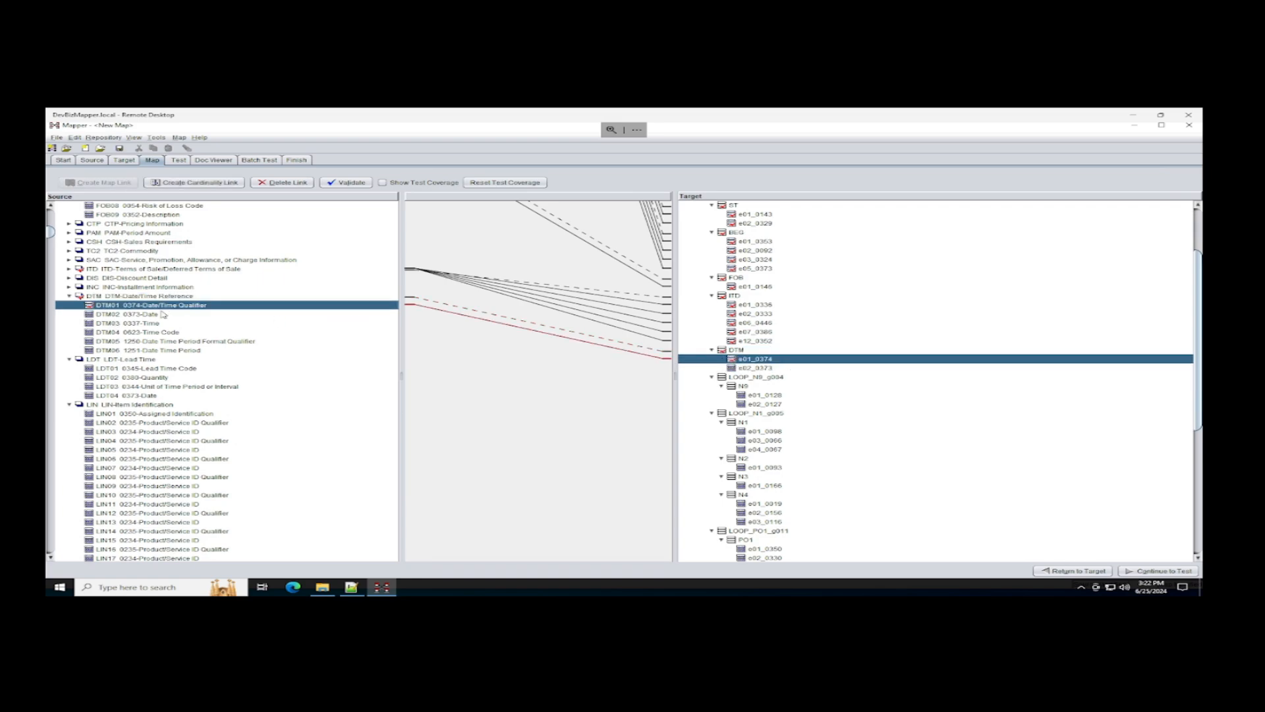
pyautogui.moveTo(158, 316); pyautogui.dragTo(736, 371)
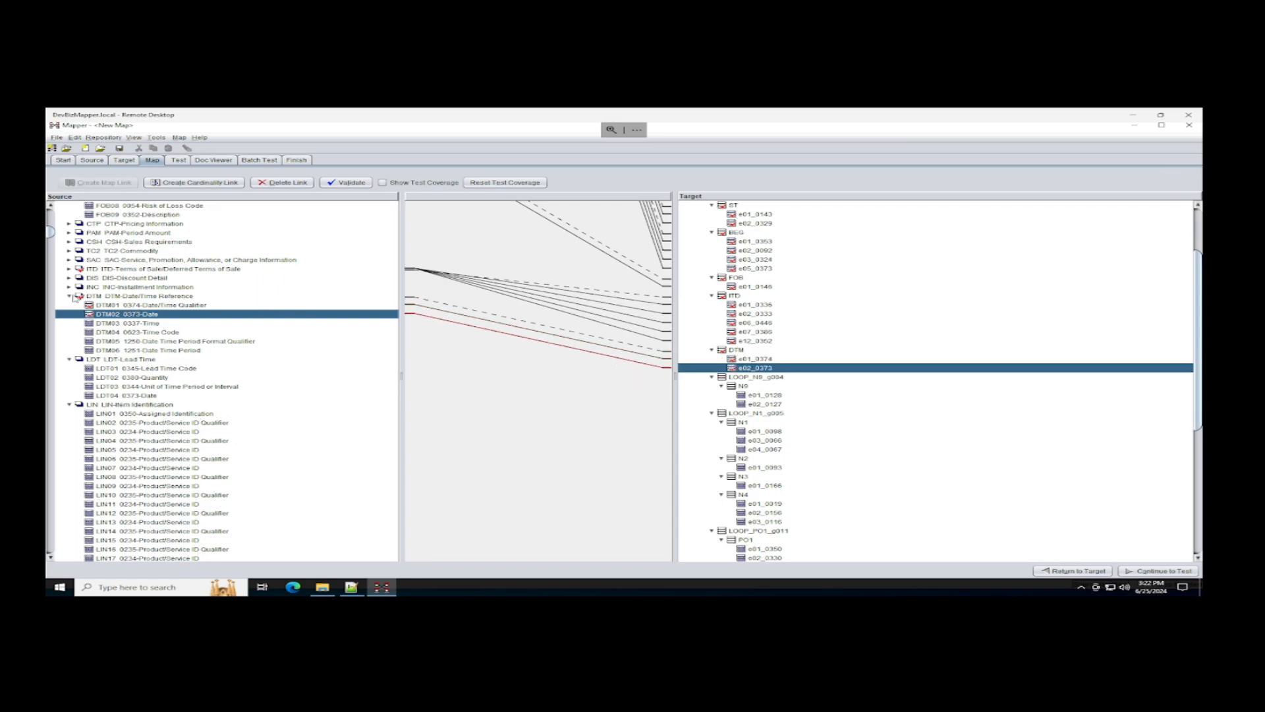
pyautogui.click(70, 297)
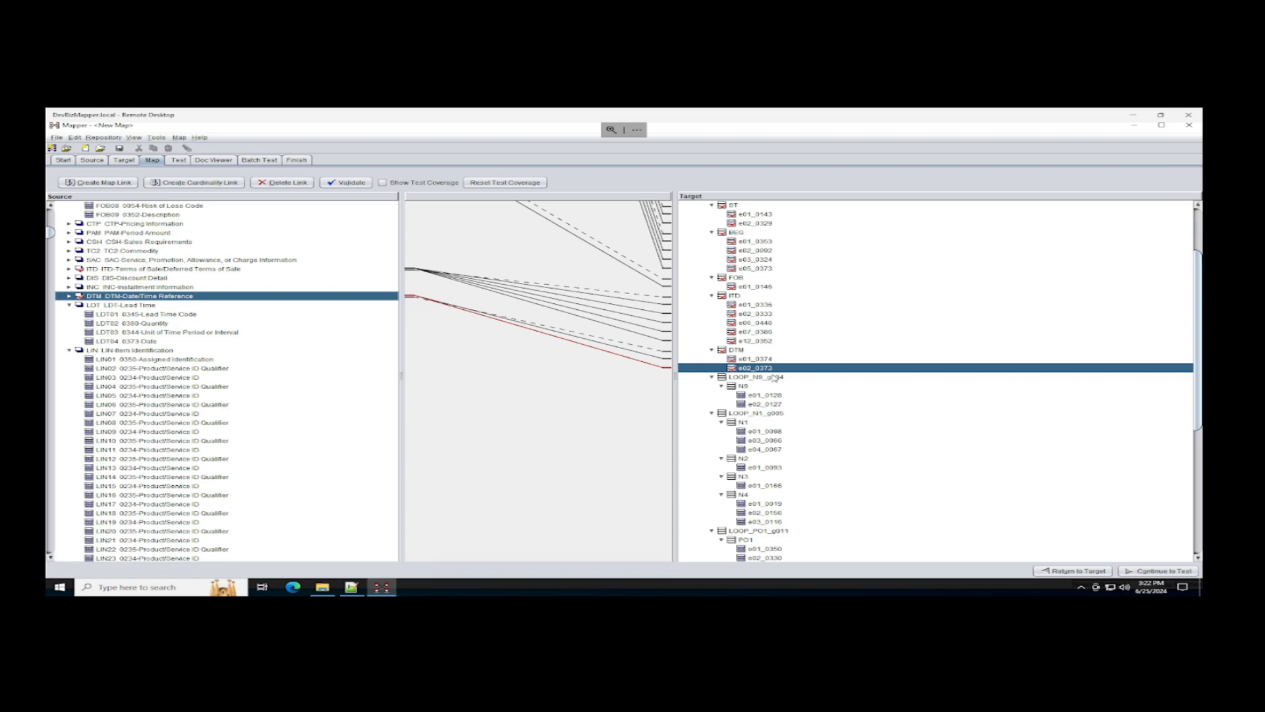
# Select LOOP_N9_g004 in the target and look through the source tree for the N9 segment, collapsing LDT and CUR
pyautogui.click(741, 378)
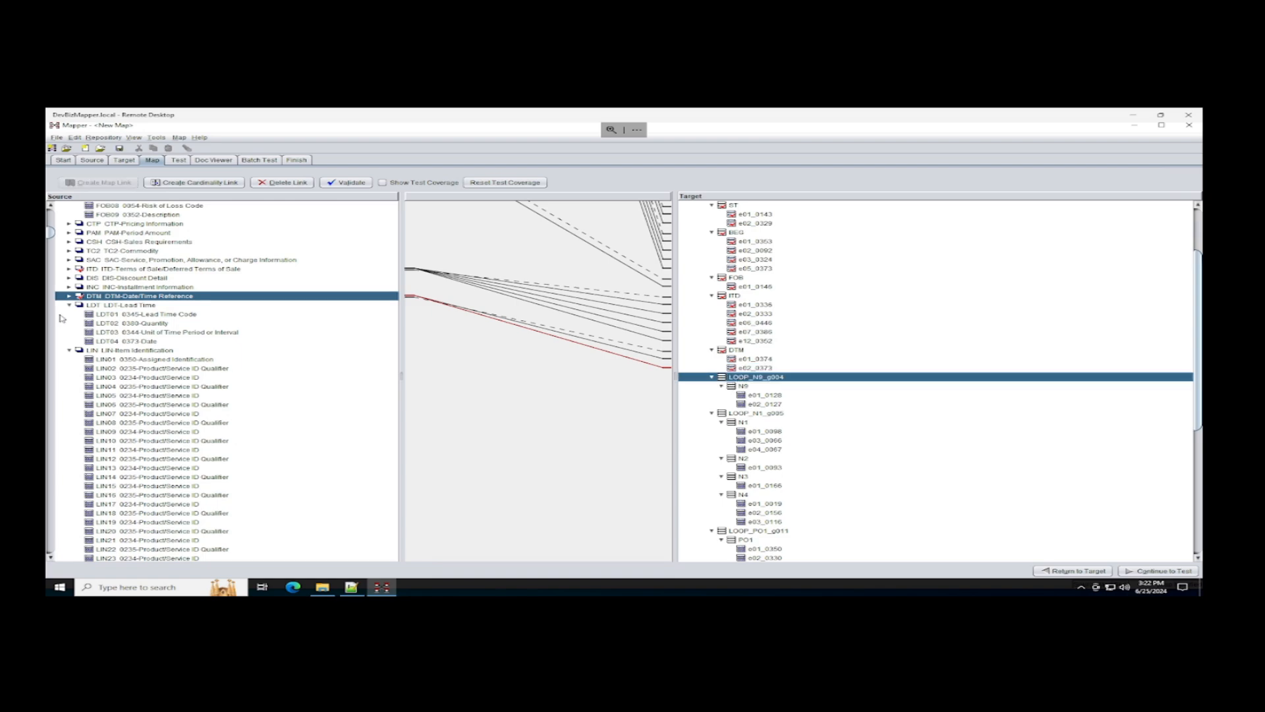
pyautogui.click(70, 307)
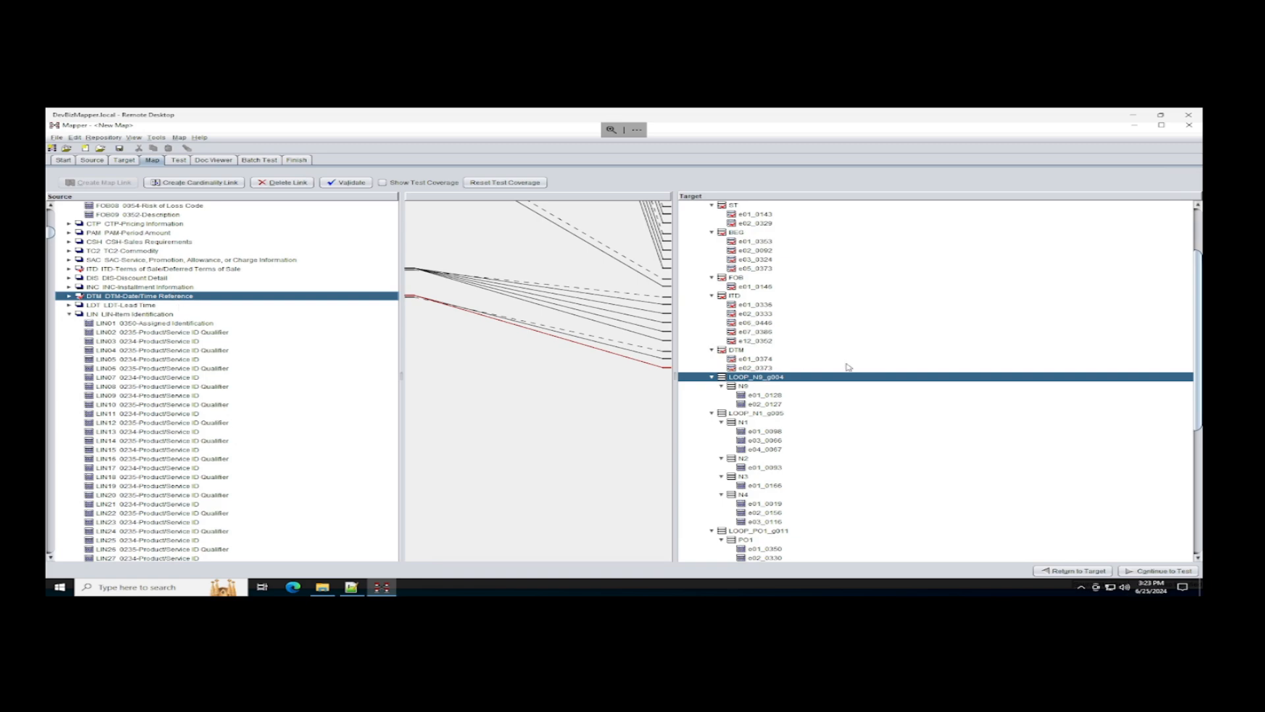
pyautogui.scroll(10, 261, 323)
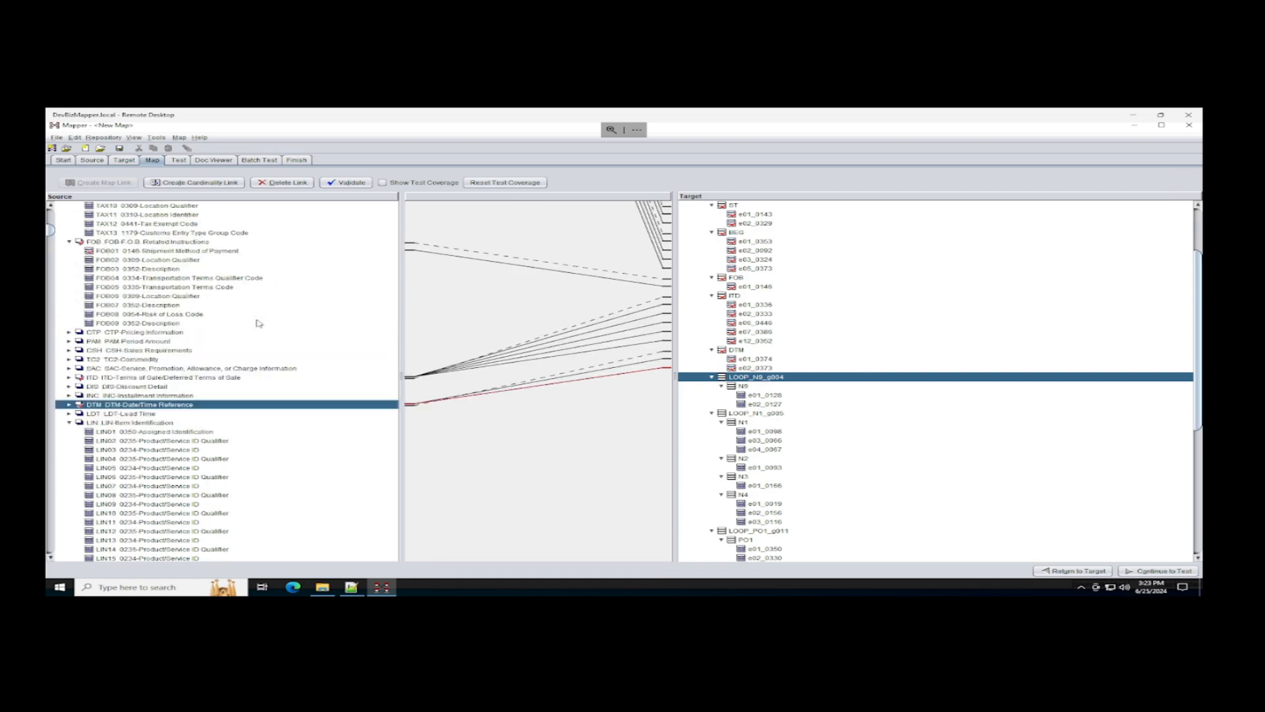
pyautogui.scroll(13, 265, 323)
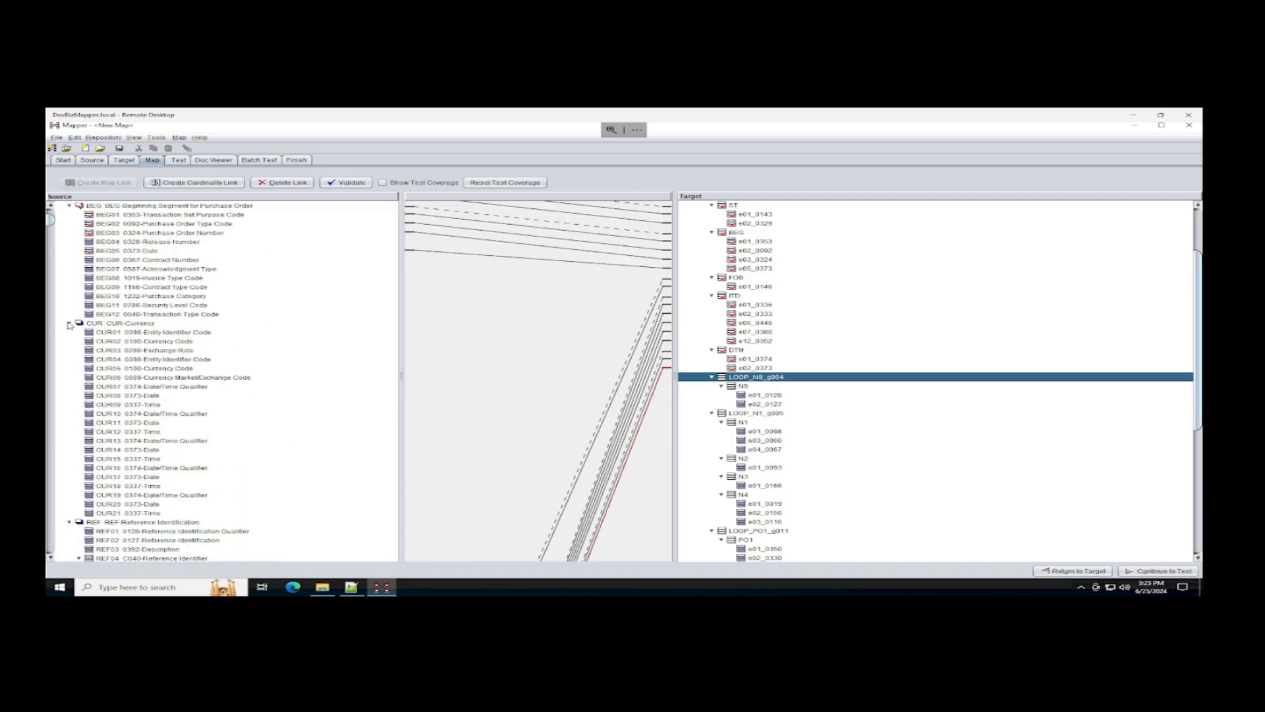
pyautogui.click(70, 323)
pyautogui.scroll(5, 159, 316)
pyautogui.scroll(-15, 133, 336)
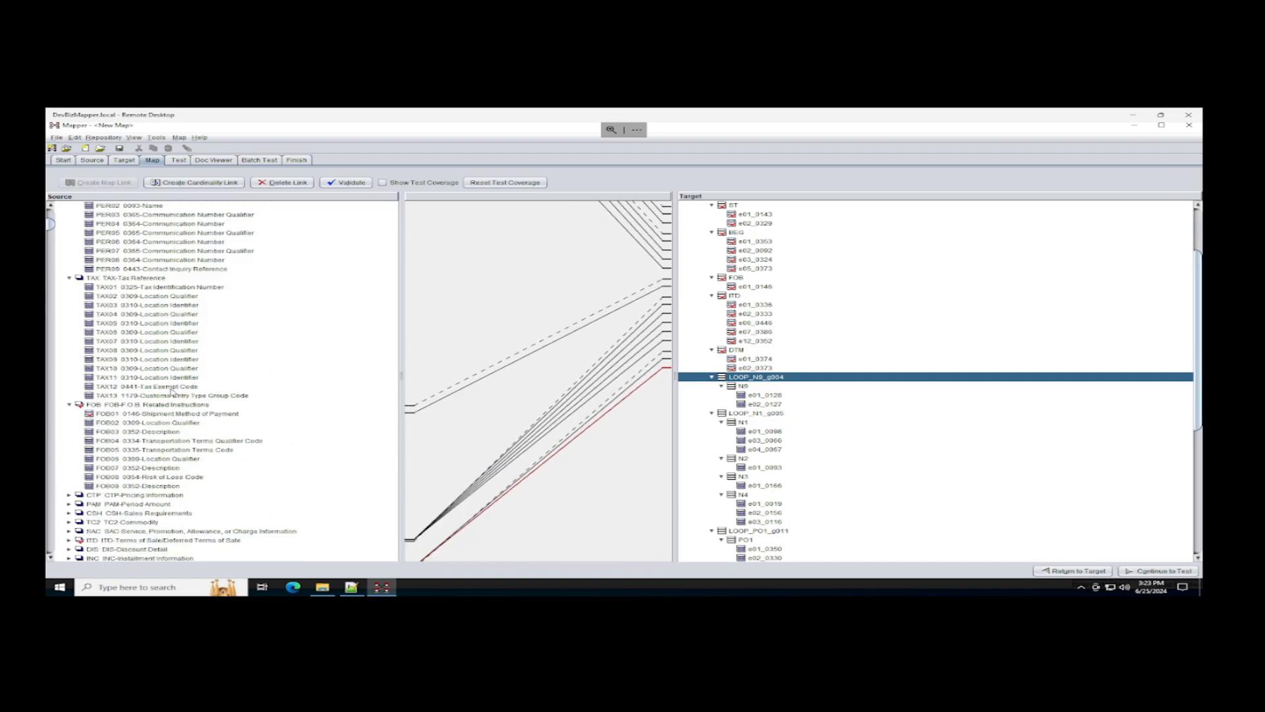
pyautogui.scroll(-5, 173, 391)
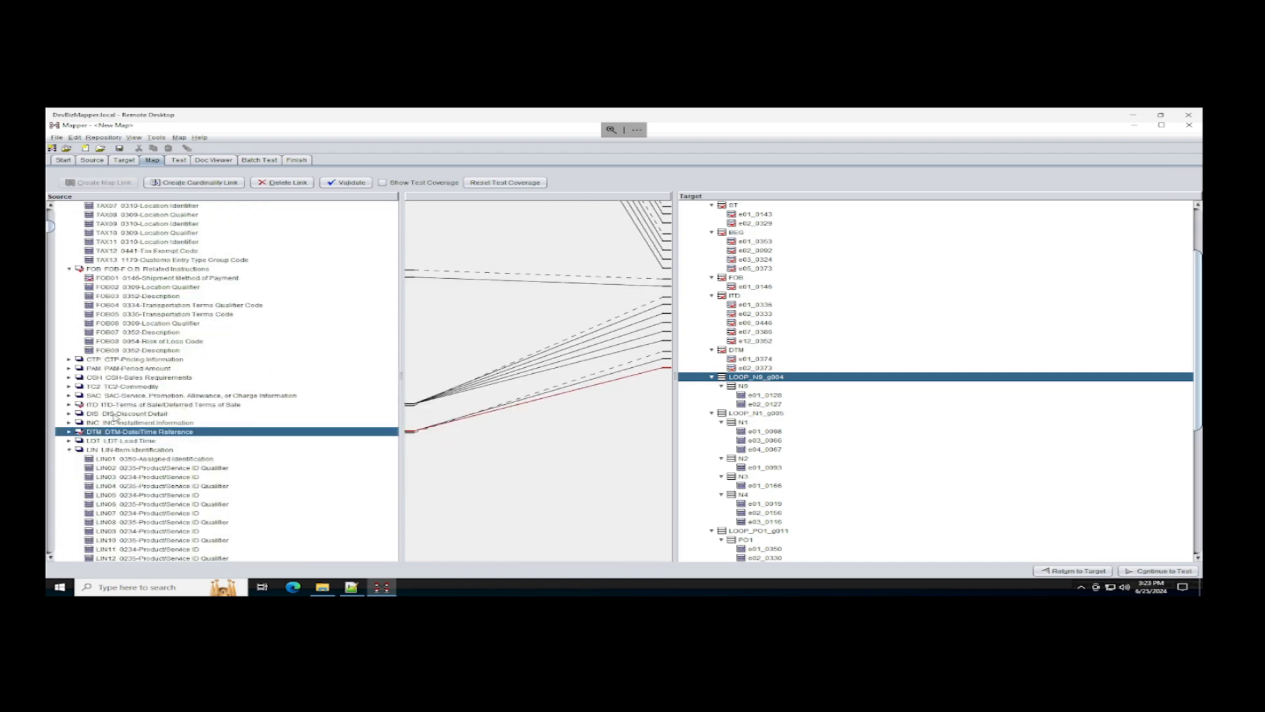
pyautogui.scroll(-3, 116, 408)
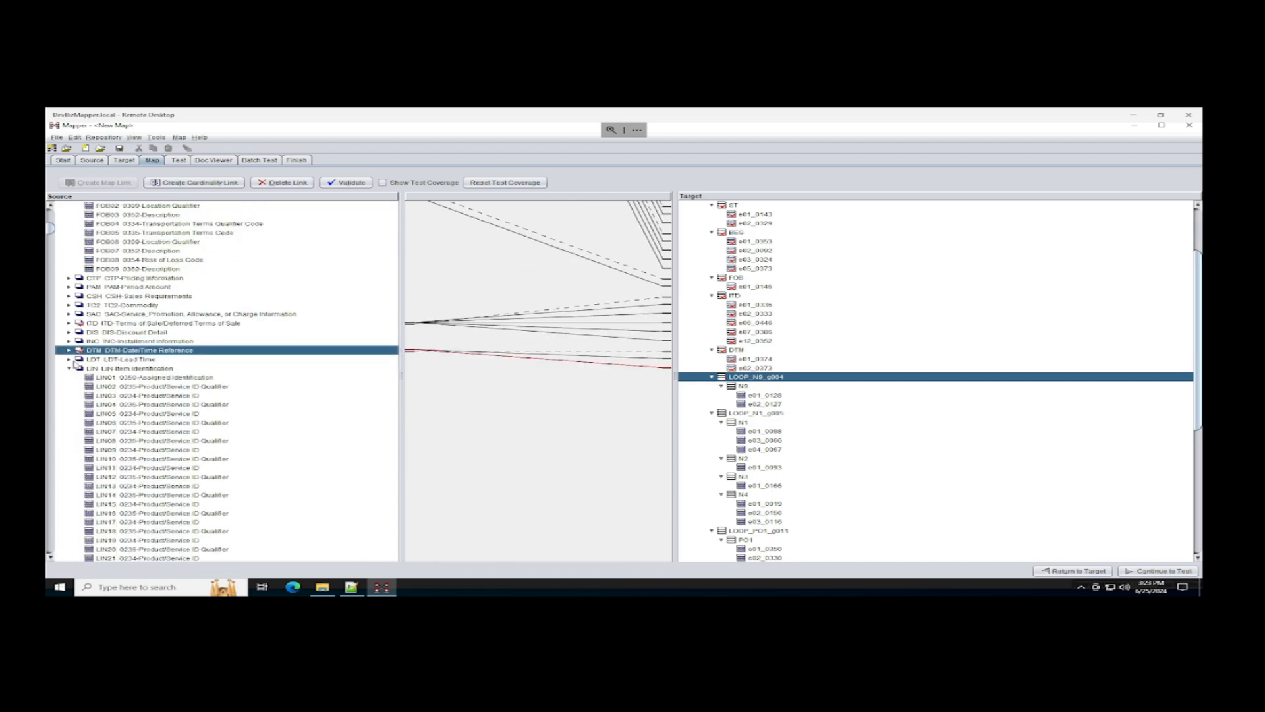
# Collapse the LIN, SI, PID and MEA segments in the source tree
pyautogui.click(118, 369)
pyautogui.click(70, 369)
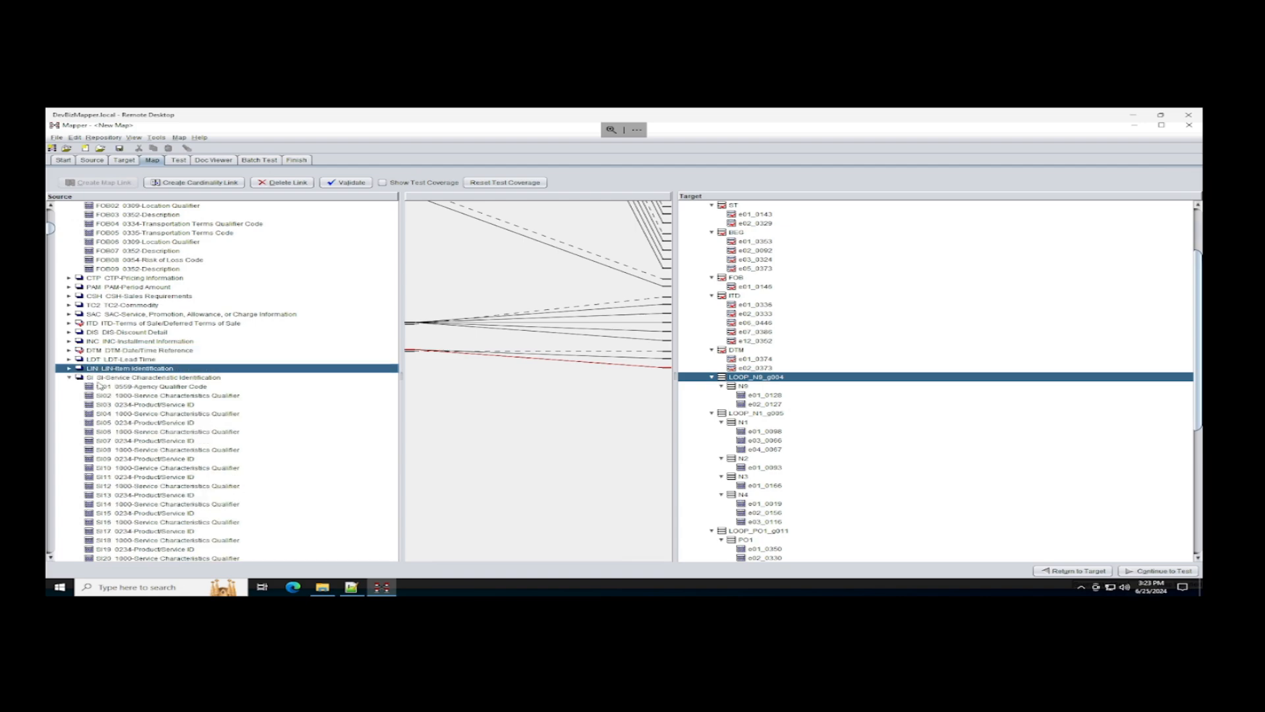
pyautogui.click(70, 377)
pyautogui.scroll(-1, 113, 389)
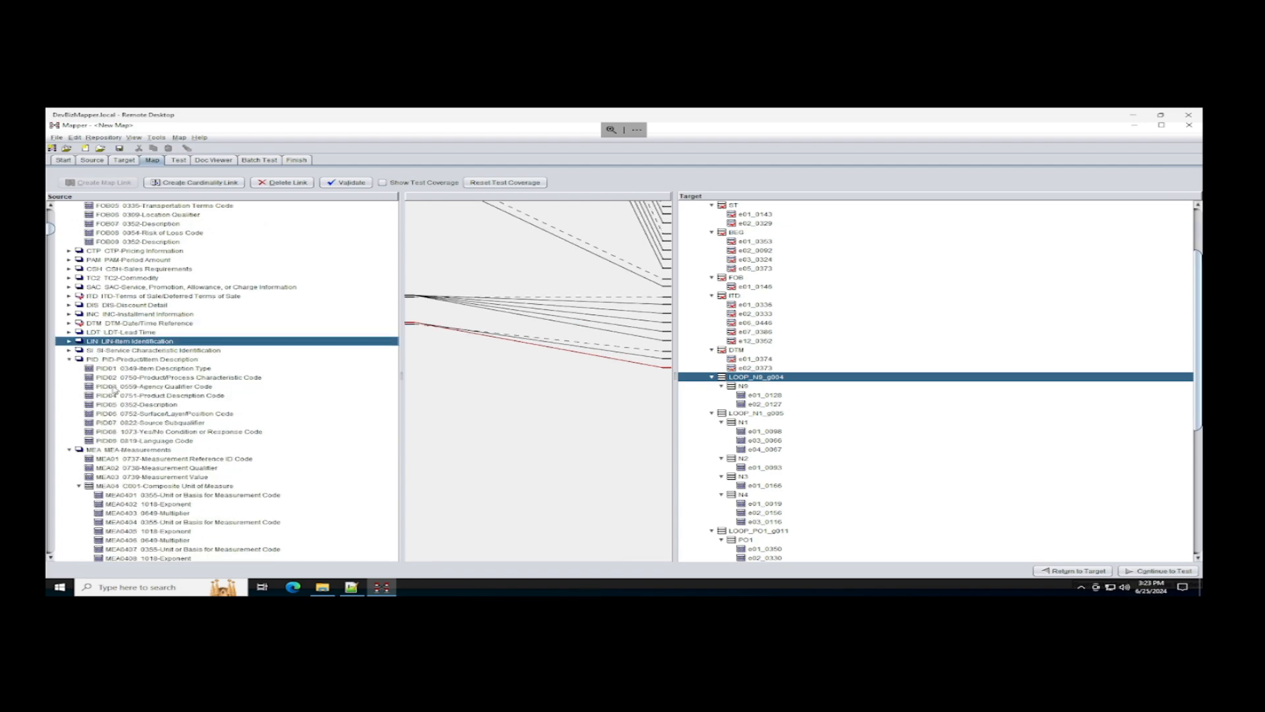
pyautogui.click(69, 360)
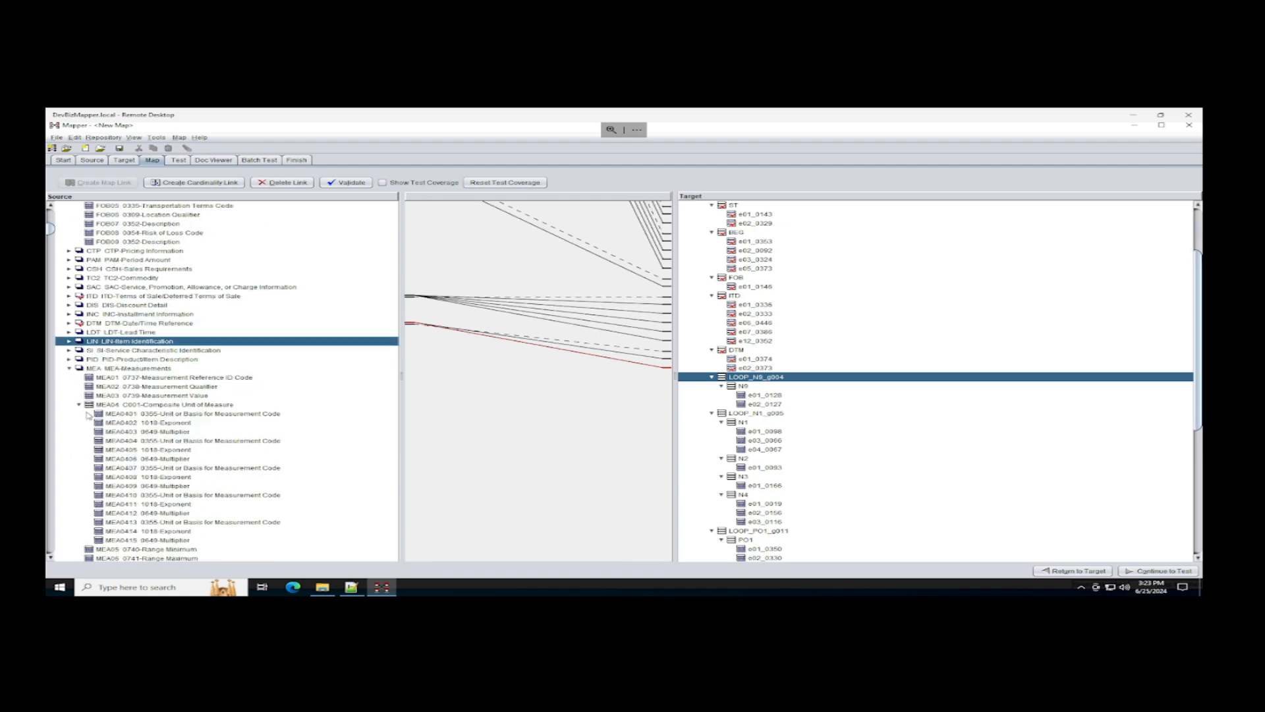
pyautogui.click(70, 368)
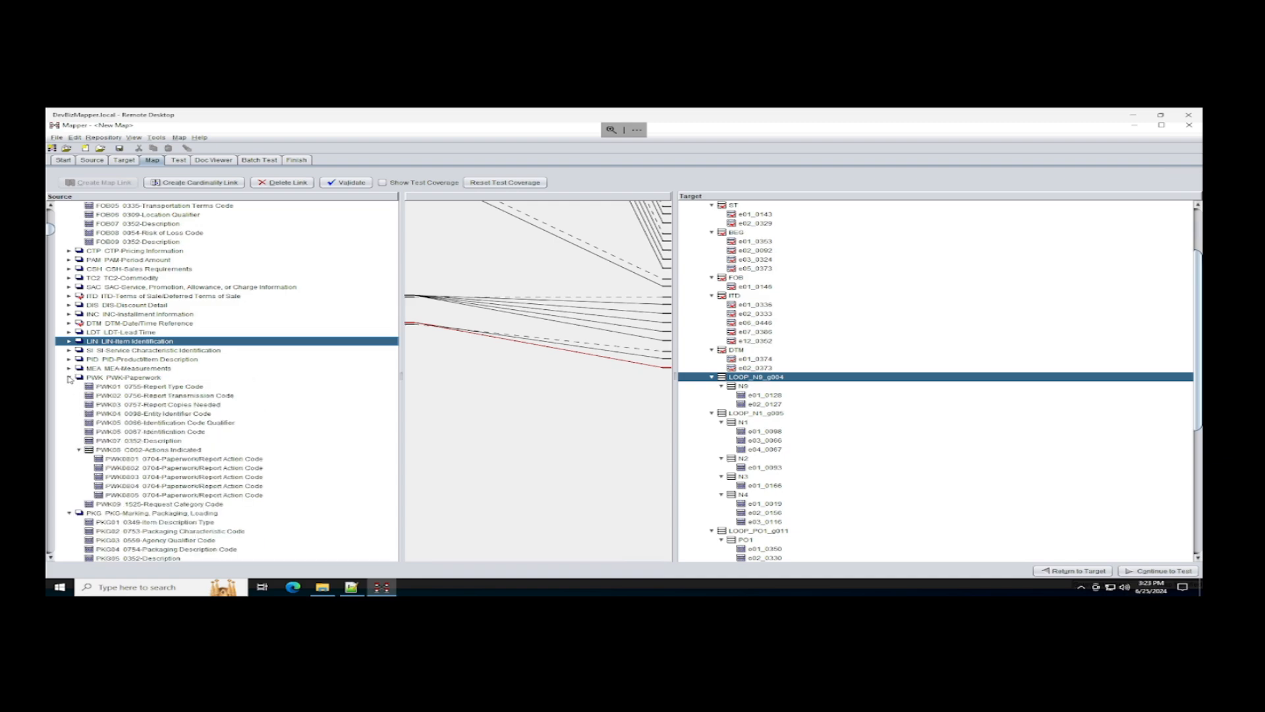
# Collapse the PWK, PKG, TD1, TD5, TD3 and TD4 segments in the source tree
pyautogui.click(70, 378)
pyautogui.click(70, 387)
pyautogui.click(70, 396)
pyautogui.click(70, 404)
pyautogui.click(70, 414)
pyautogui.click(70, 423)
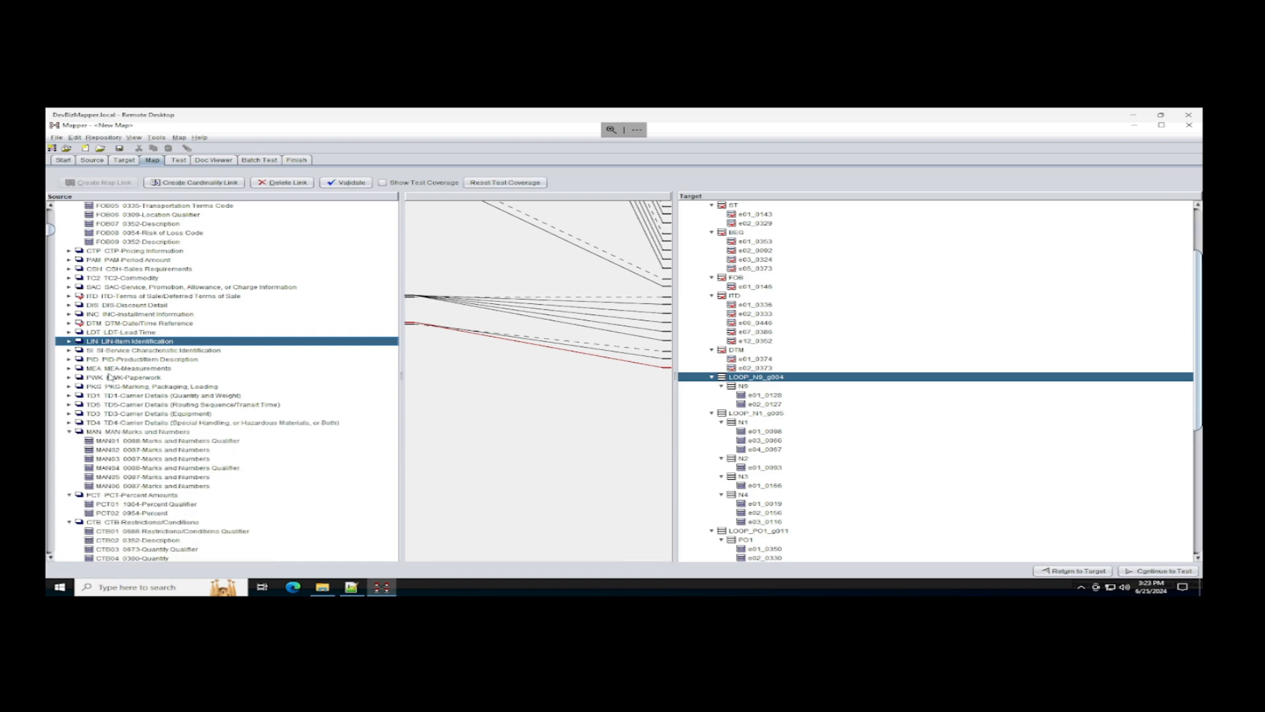
# Collapse the source MAN, PCT, CTB, TXI and AMT segments and select the N9 Reference Identification segment below them
pyautogui.scroll(-3, 116, 355)
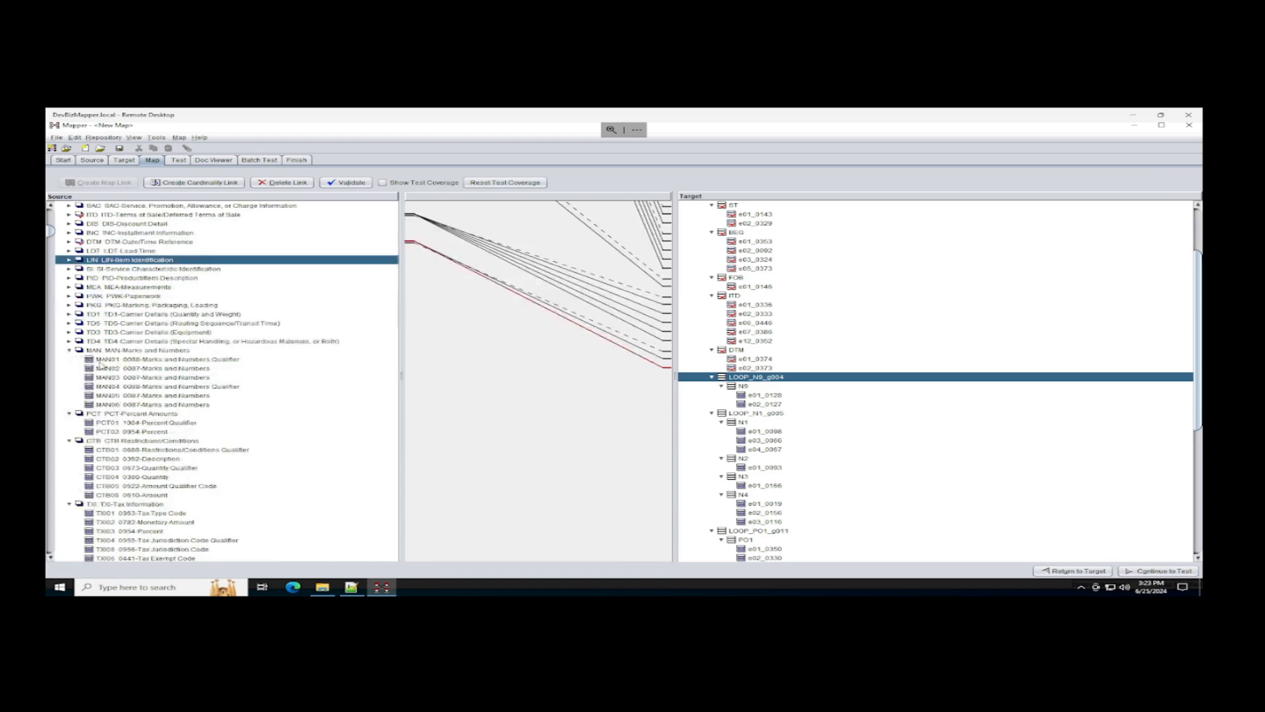
pyautogui.click(69, 351)
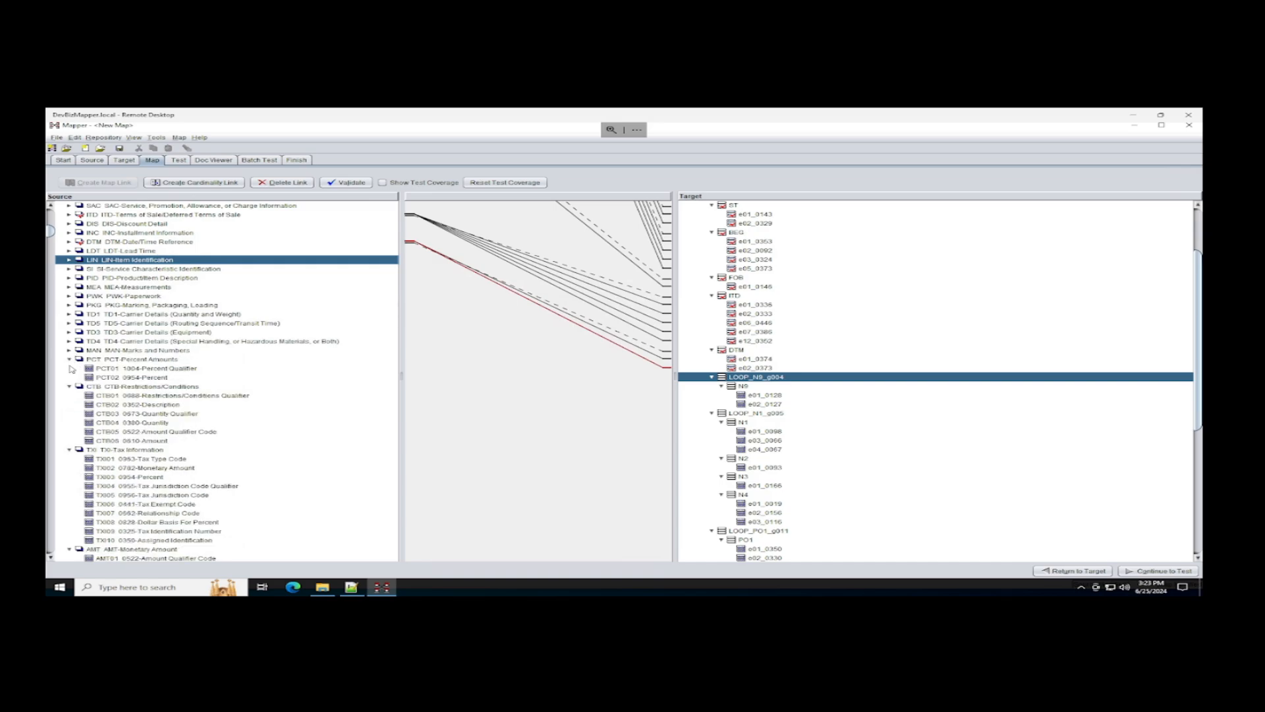
pyautogui.click(69, 360)
pyautogui.click(70, 369)
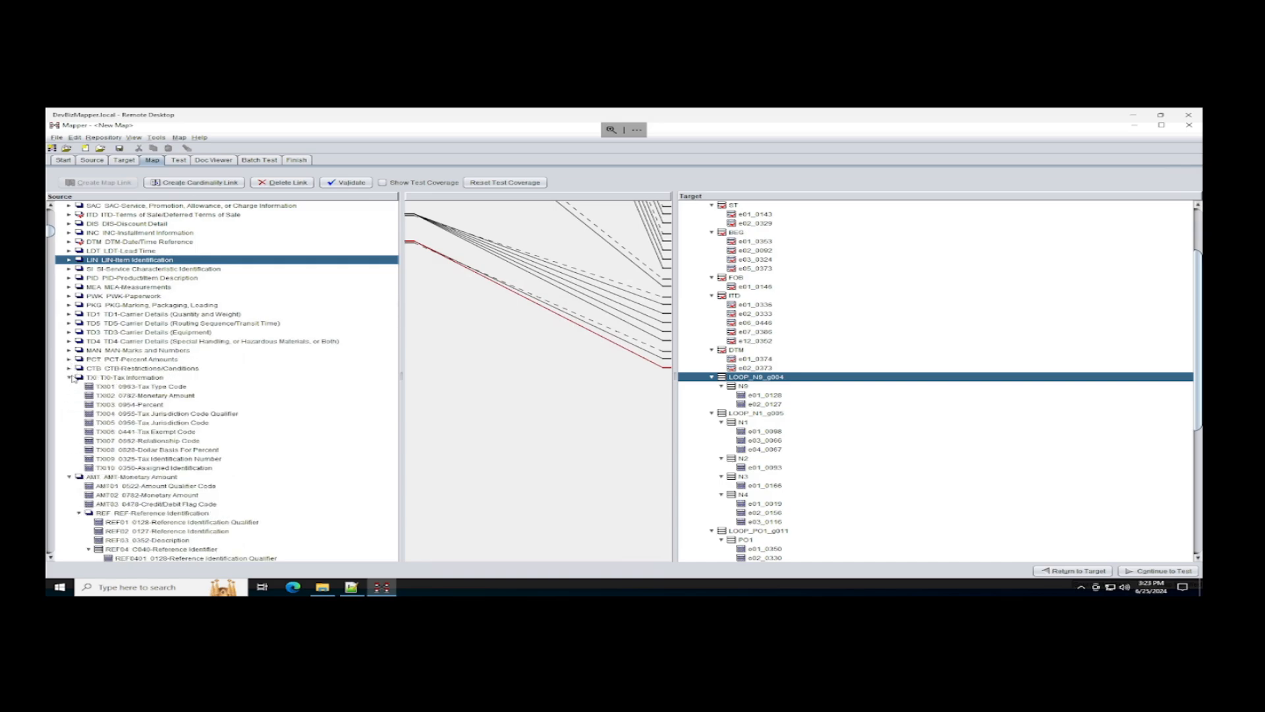
pyautogui.click(69, 378)
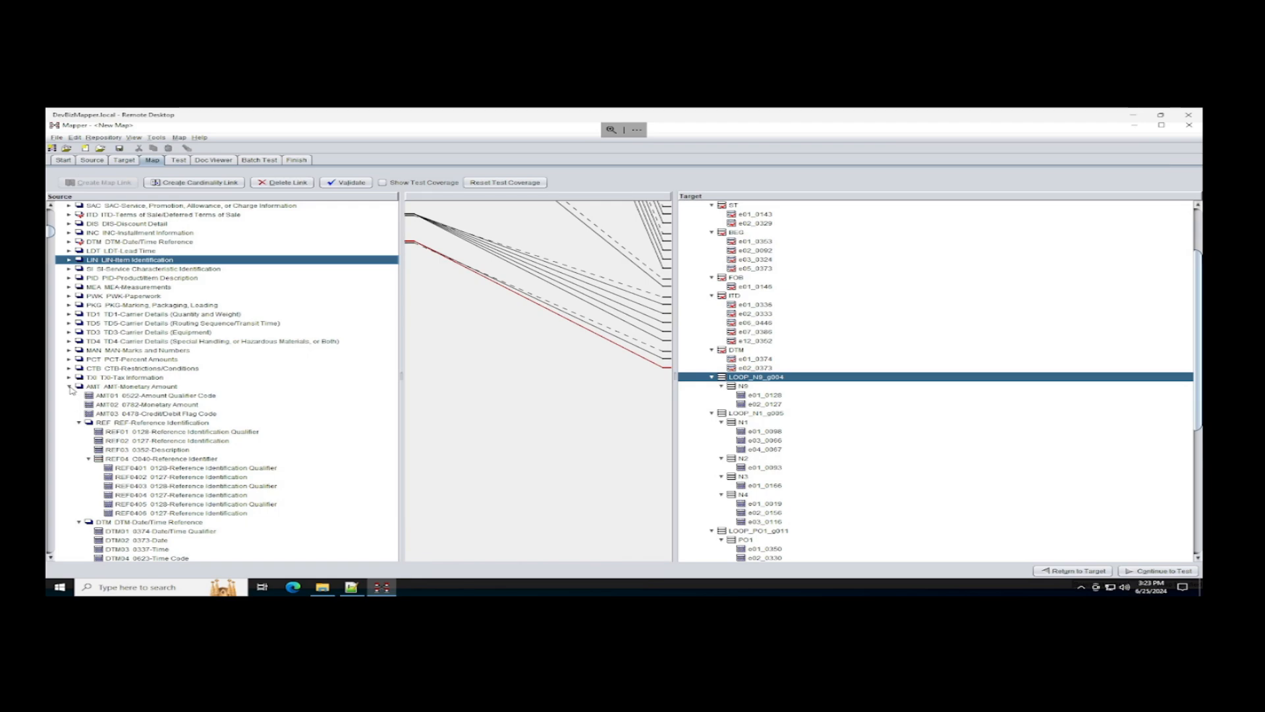
pyautogui.click(69, 387)
pyautogui.click(91, 396)
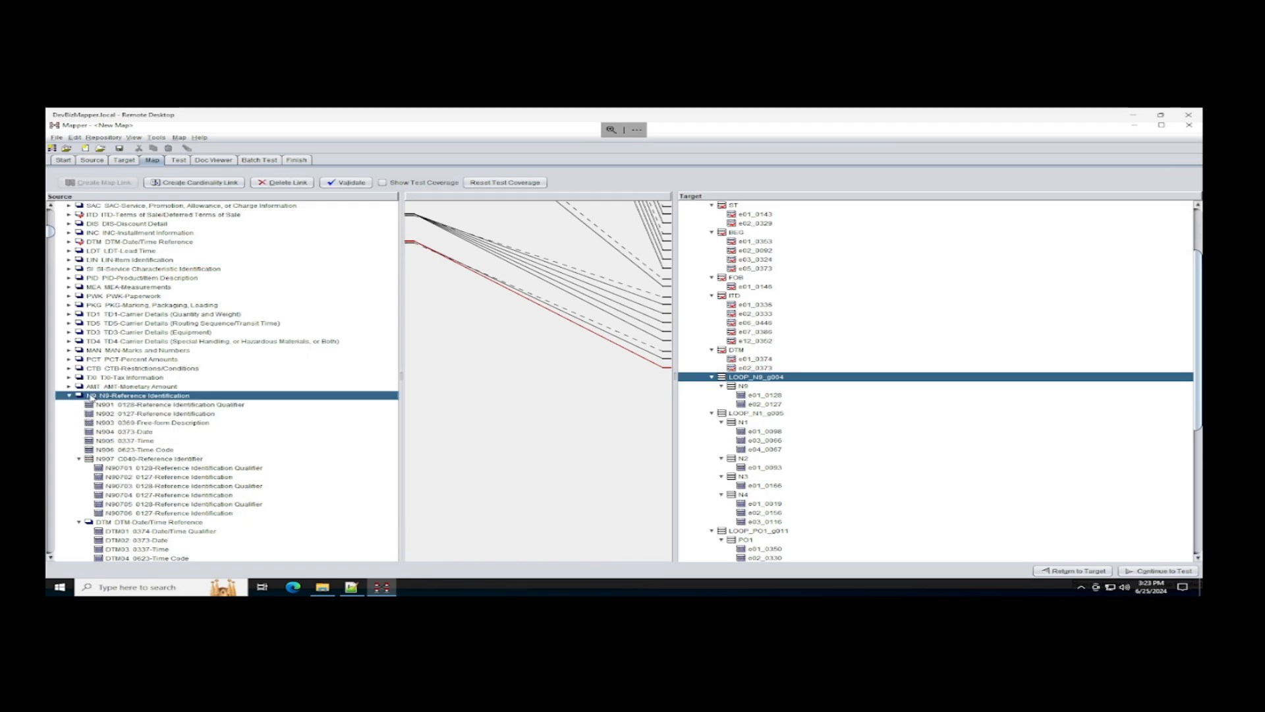
# Select LOOP_N1_g005 in the target and collapse the N9 Reference Identification segment in the source tree
pyautogui.click(743, 387)
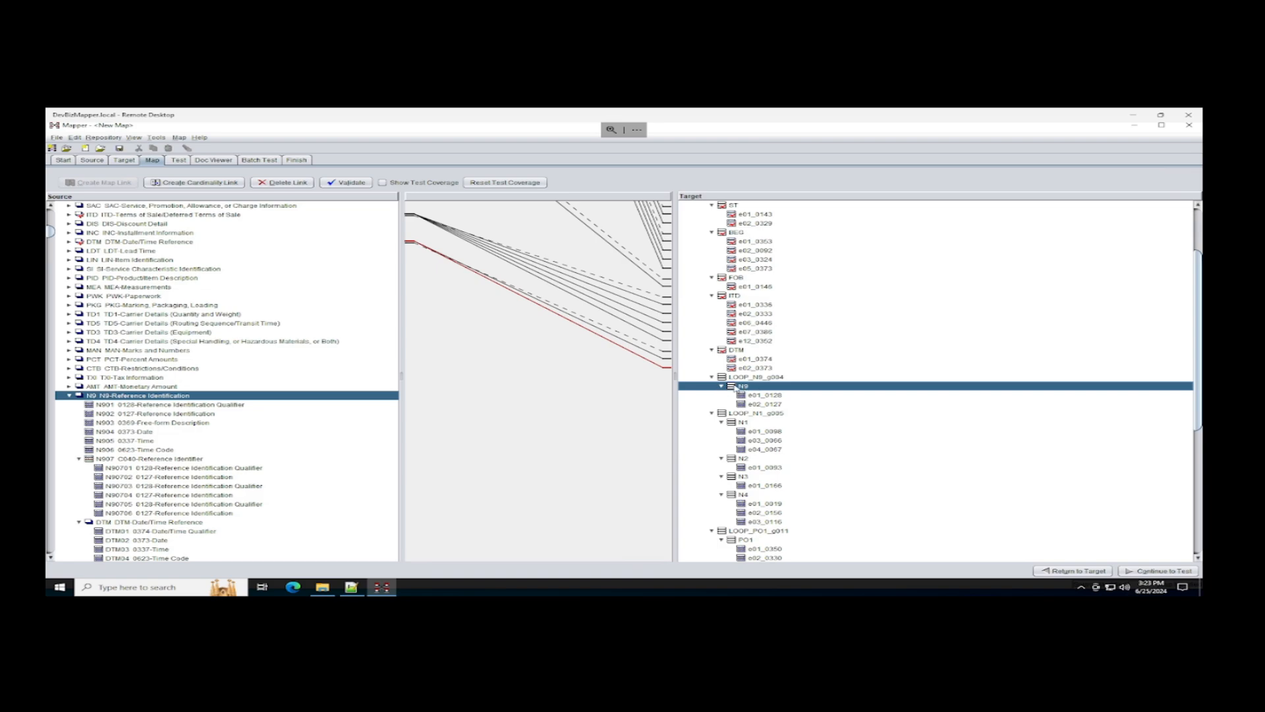
pyautogui.click(738, 414)
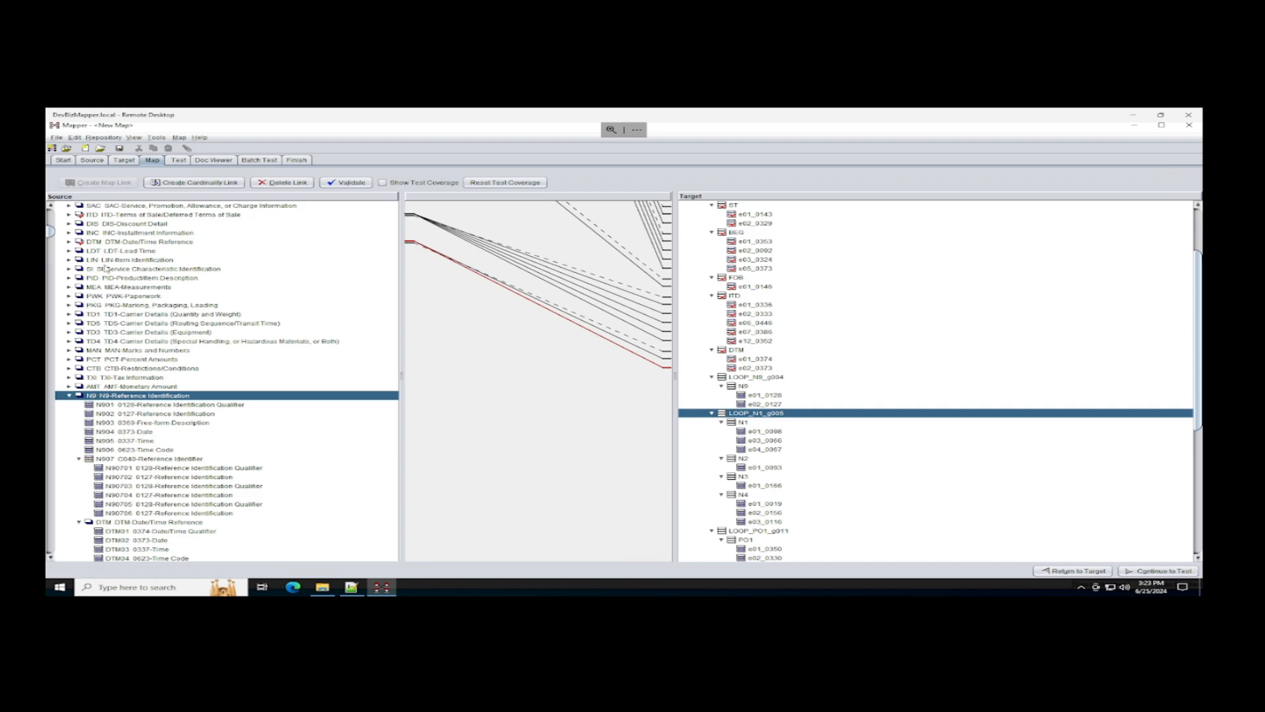
pyautogui.click(69, 396)
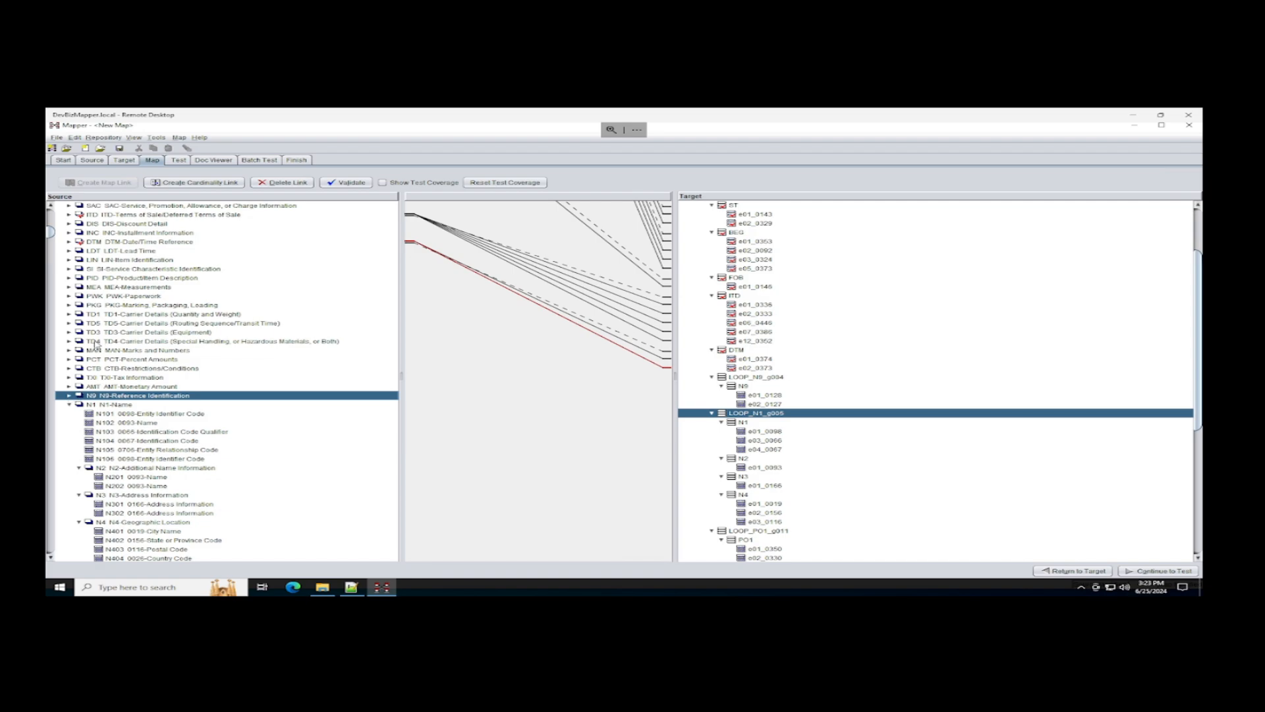
pyautogui.scroll(1, 96, 344)
pyautogui.scroll(4, 118, 288)
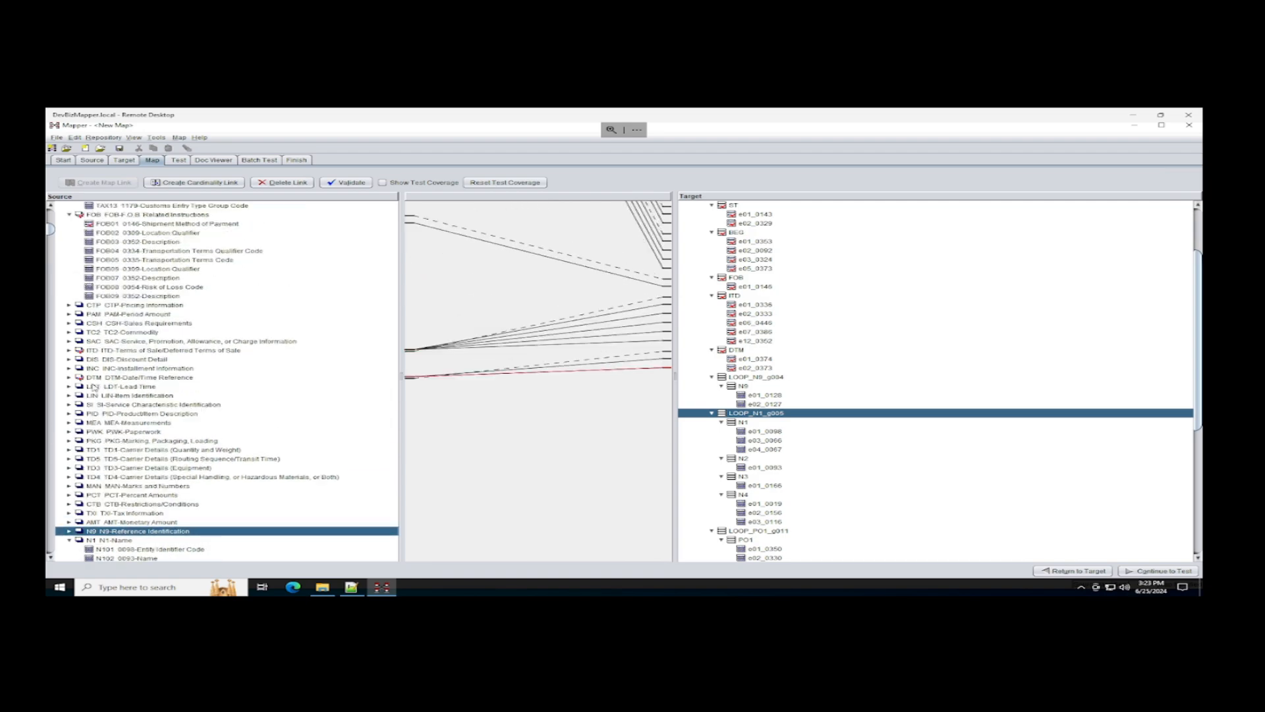
pyautogui.scroll(-4, 99, 495)
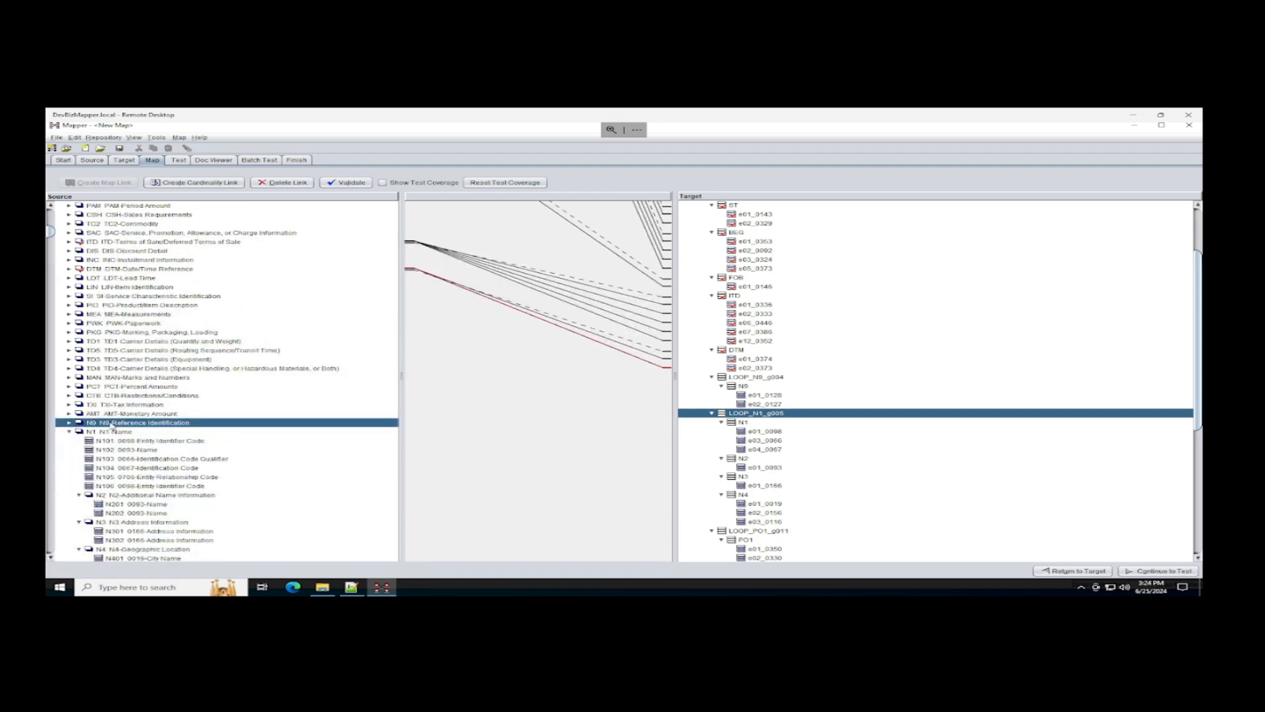
# Create cardinality links from the source N1-Name segment to the target LOOP_N1_g005 and its N1 node
pyautogui.click(112, 432)
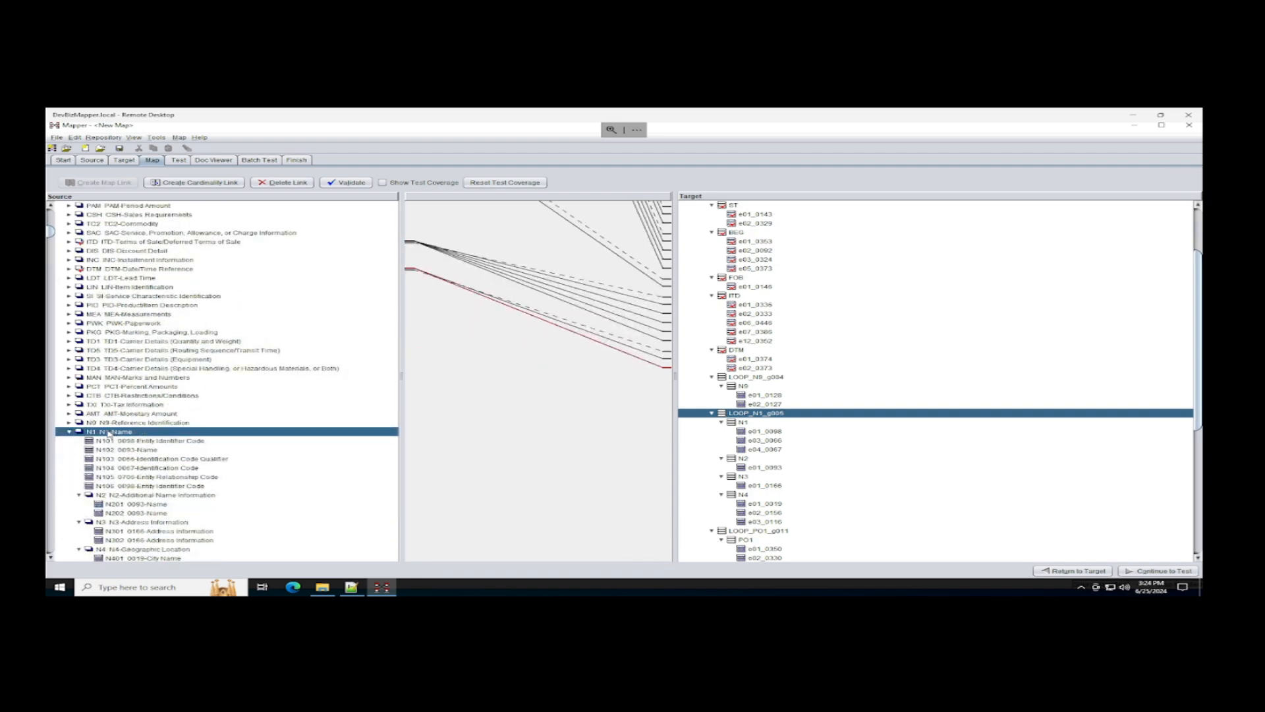
pyautogui.click(223, 183)
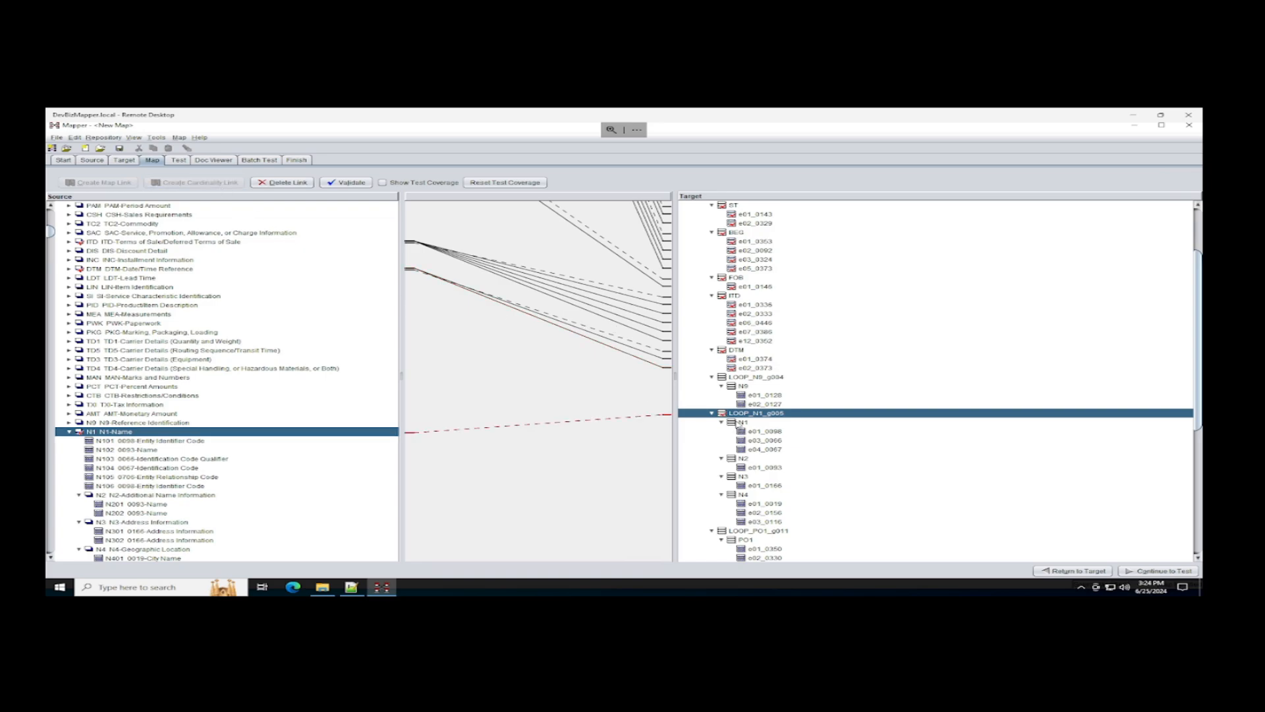
pyautogui.click(742, 422)
pyautogui.click(190, 184)
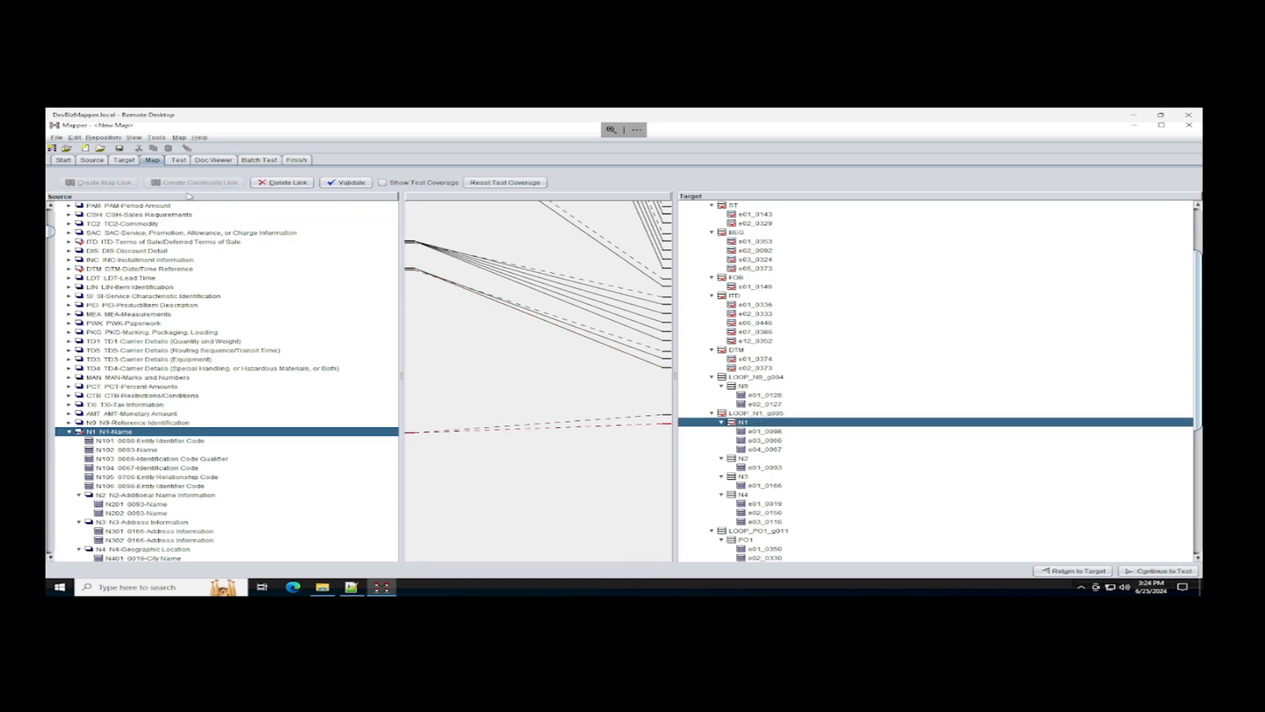
# Map source elements N101, N103 and N104 to e01_0098, e03_0066 and e04_0067 under the target N1 node
pyautogui.click(175, 441)
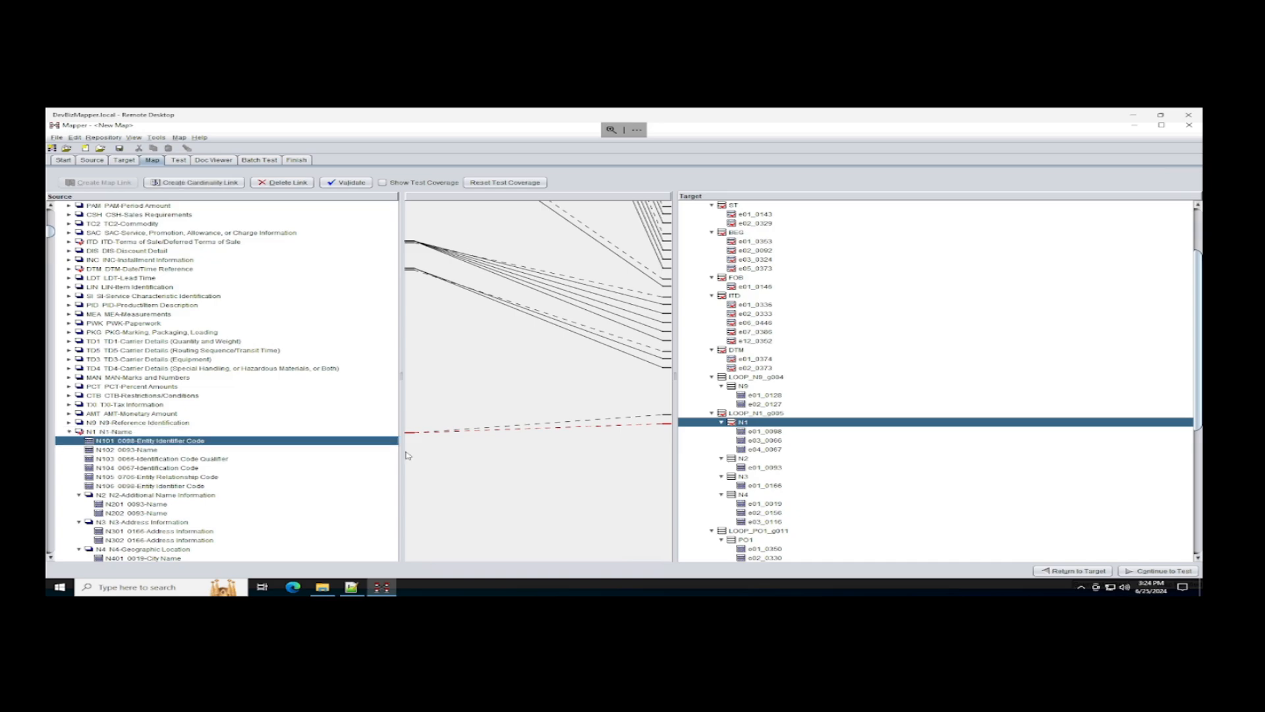
pyautogui.click(768, 431)
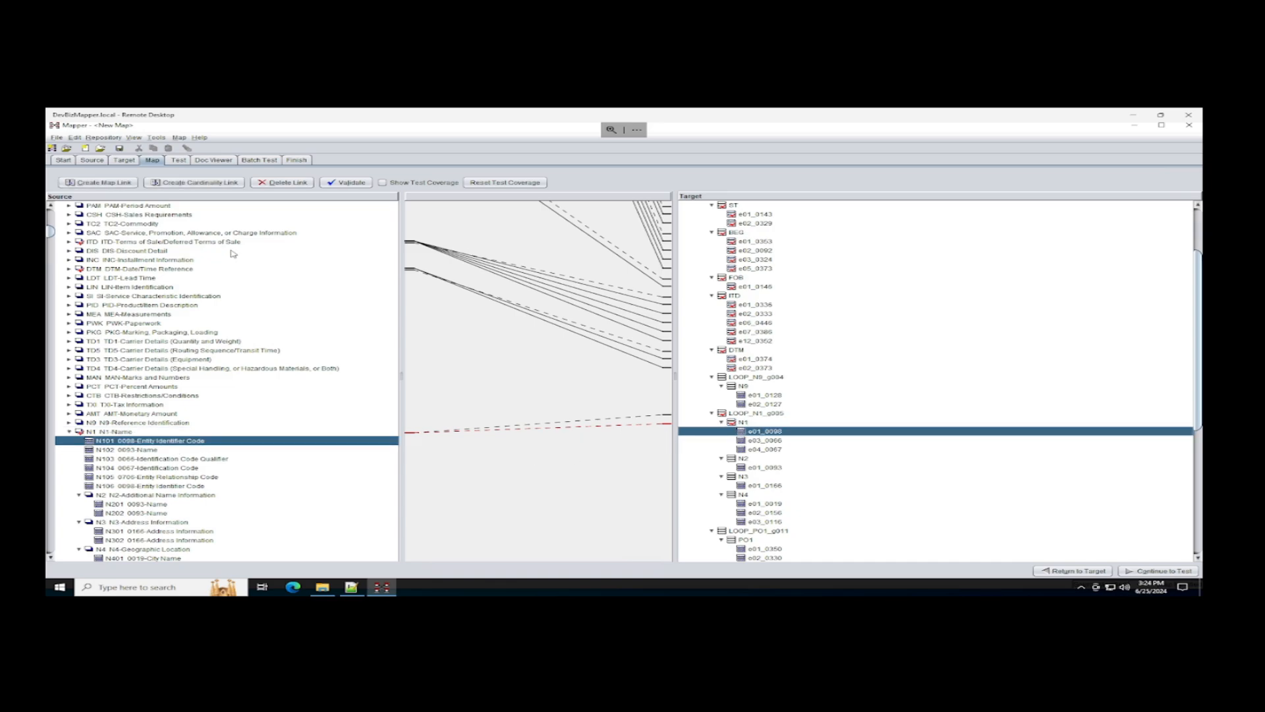
pyautogui.click(73, 184)
pyautogui.moveTo(110, 452); pyautogui.dragTo(628, 457)
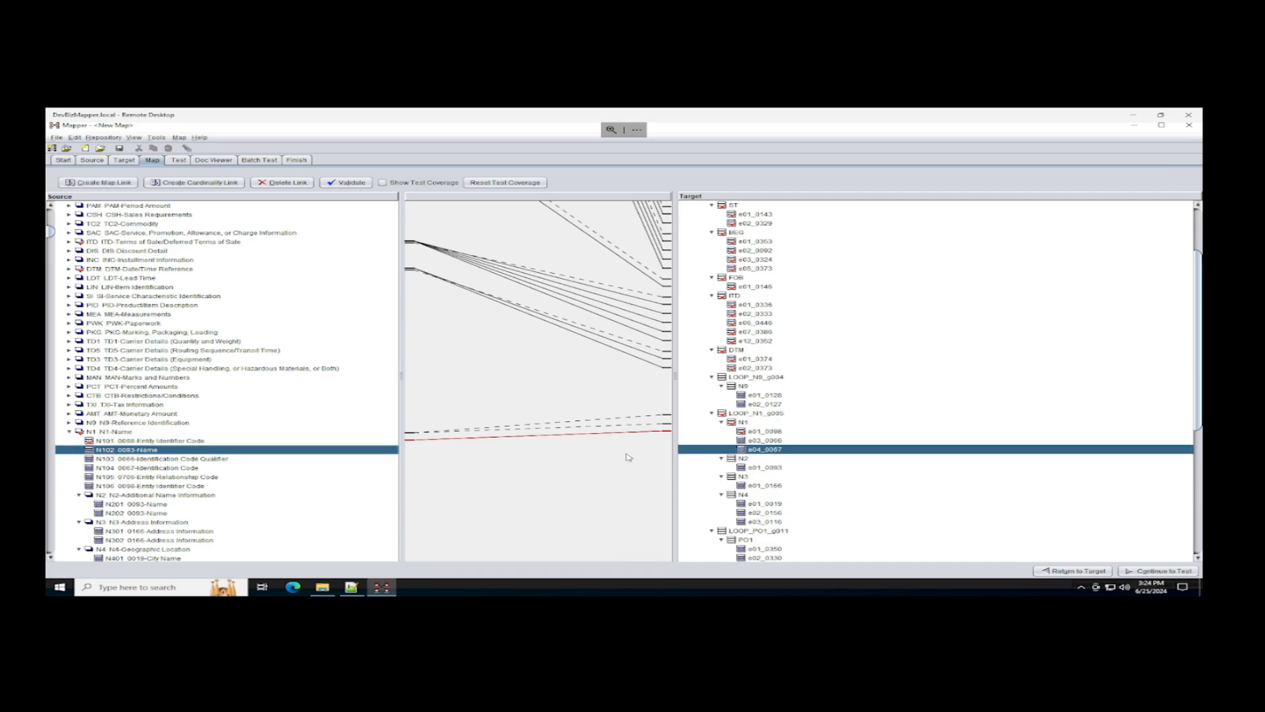
pyautogui.moveTo(183, 460); pyautogui.dragTo(775, 440)
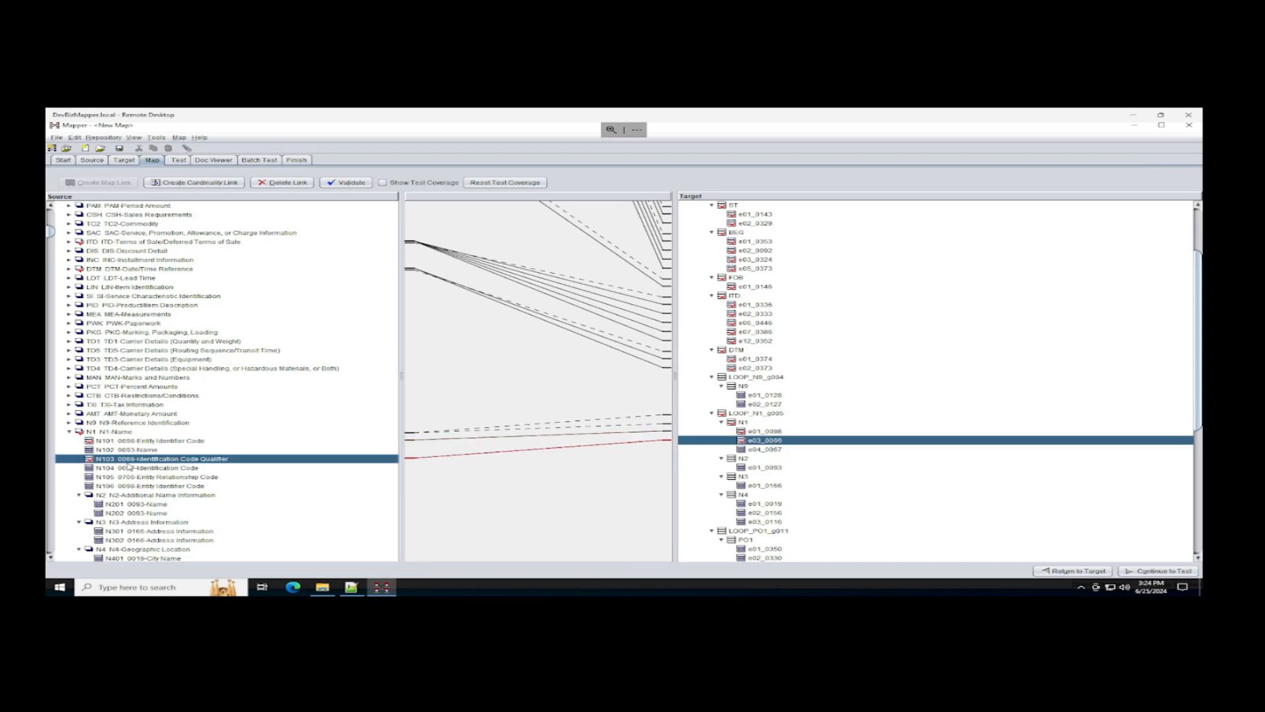
pyautogui.moveTo(135, 469); pyautogui.dragTo(767, 449)
# Link source segments N2 and N3 to the target N2 and N3 nodes, mapping N201 to e01_0093 and N301 to e01_0166
pyautogui.moveTo(157, 506); pyautogui.dragTo(764, 476)
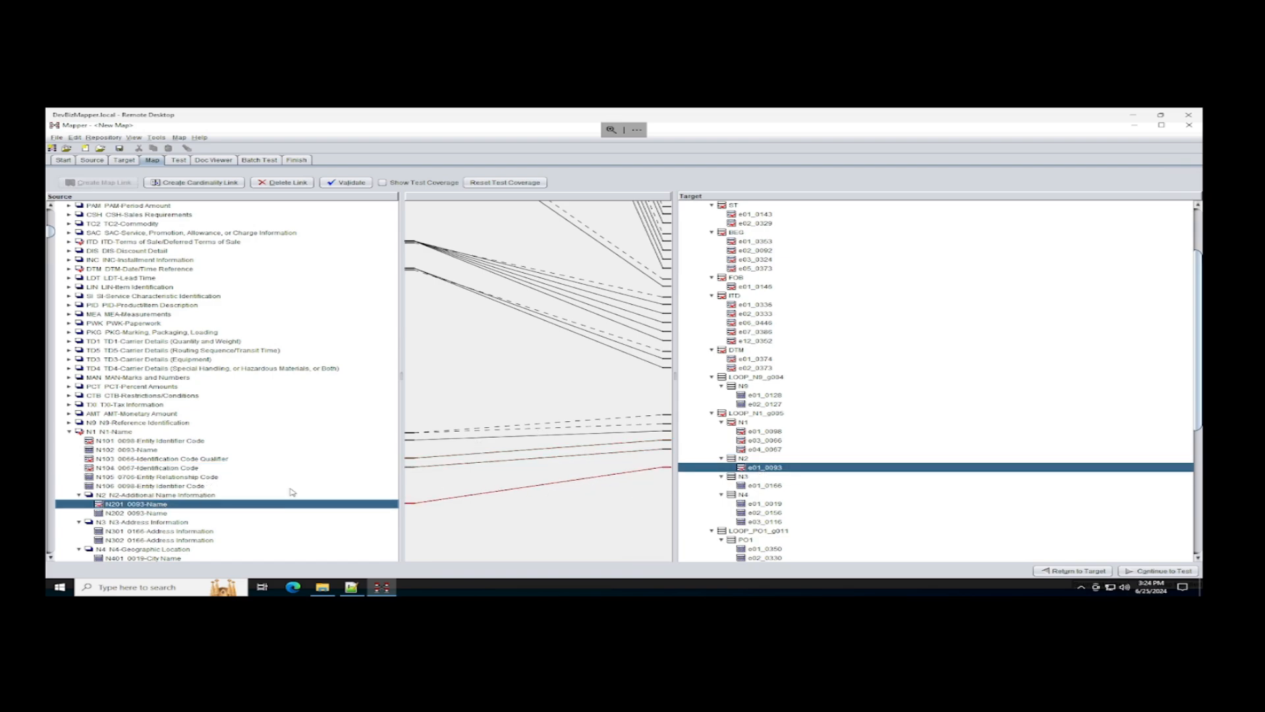
pyautogui.moveTo(178, 496); pyautogui.dragTo(740, 460)
pyautogui.moveTo(143, 524); pyautogui.dragTo(740, 475)
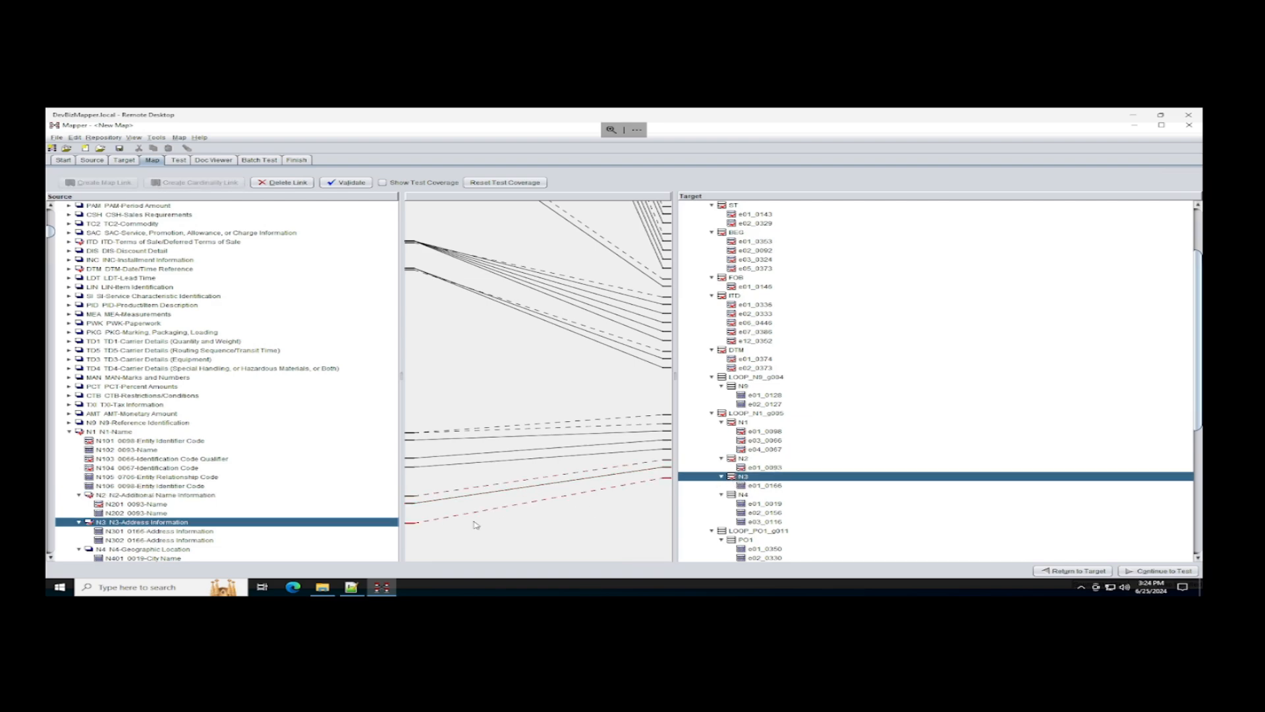
pyautogui.moveTo(198, 531); pyautogui.dragTo(778, 491)
# Create a cardinality link from the source N4-Geographic Location segment to the target N4 node
pyautogui.click(741, 495)
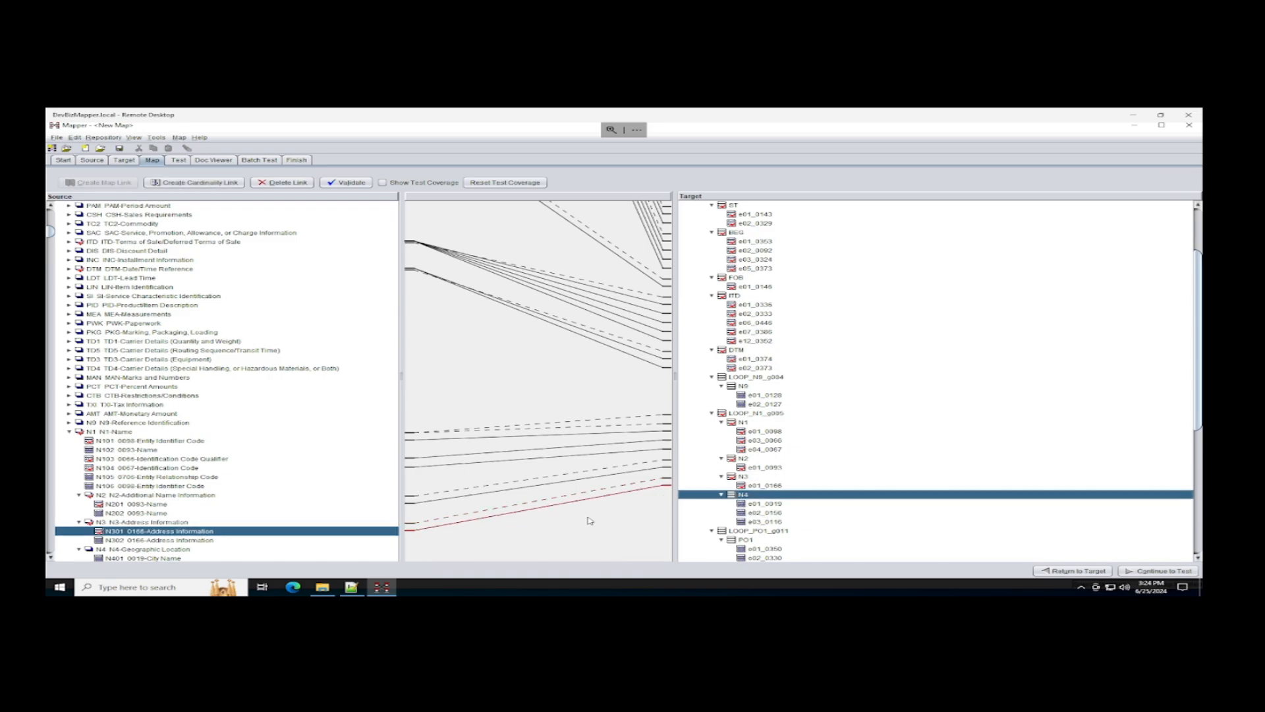
pyautogui.click(142, 551)
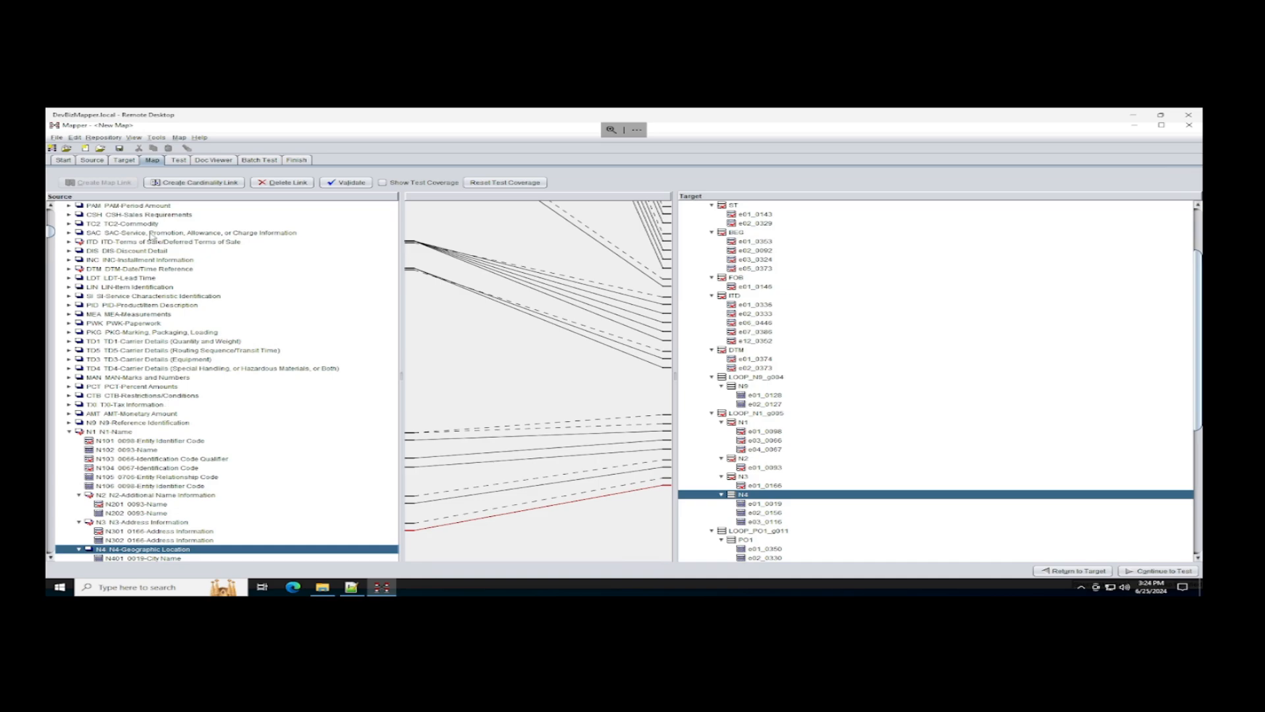
pyautogui.click(194, 182)
# Map source elements N401, N402 and N403 to e01_0019, e02_0156 and e03_0116 under the target N4 node
pyautogui.scroll(-5, 179, 470)
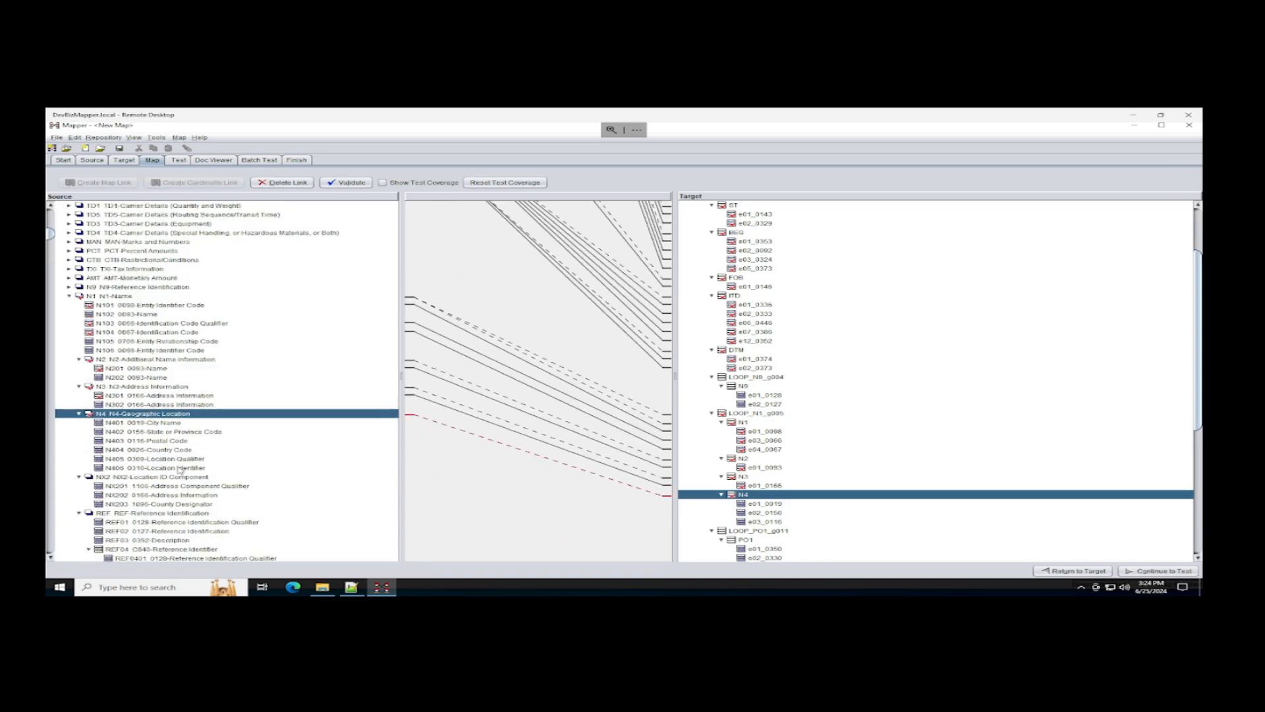
pyautogui.click(150, 423)
pyautogui.click(781, 504)
pyautogui.doubleClick(783, 506)
pyautogui.moveTo(200, 433); pyautogui.dragTo(783, 515)
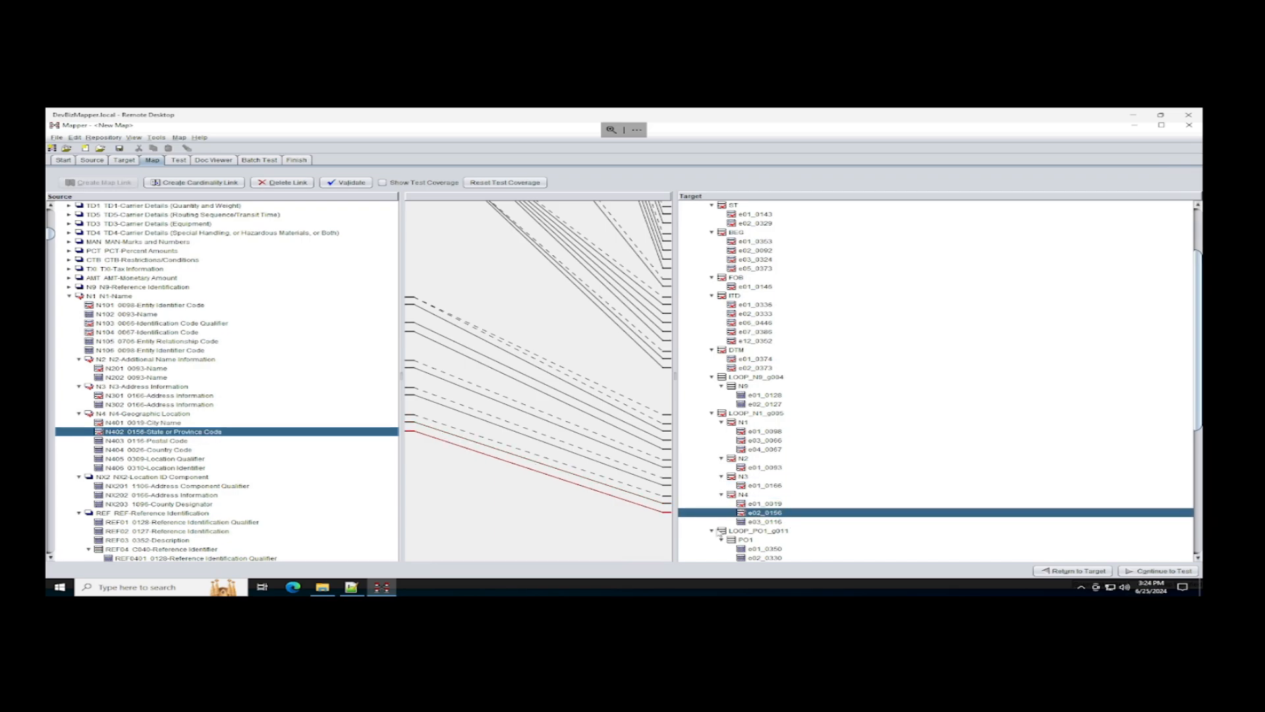
pyautogui.moveTo(161, 441)
pyautogui.mouseDown()
pyautogui.moveTo(416, 443)
pyautogui.moveTo(790, 521)
pyautogui.mouseUp()
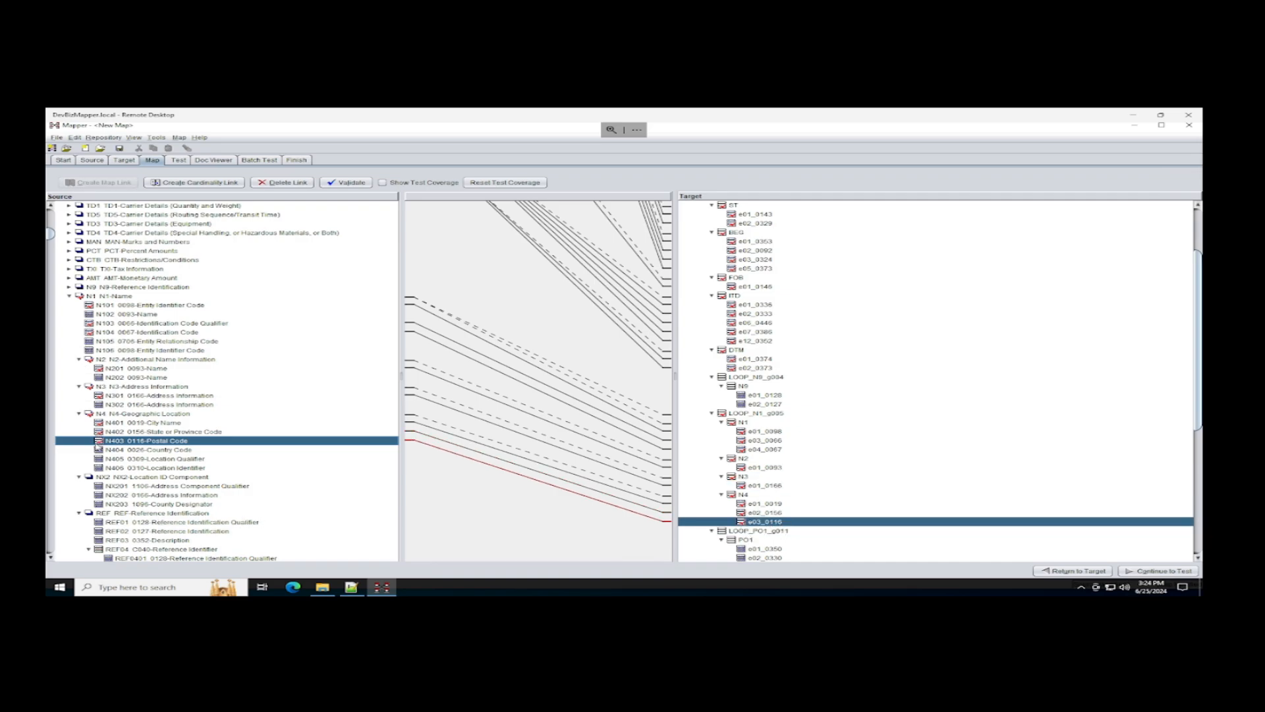
# Examine the source segments below the N1 loop and the target nodes under LOOP_PO1_g011
pyautogui.scroll(-13, 99, 502)
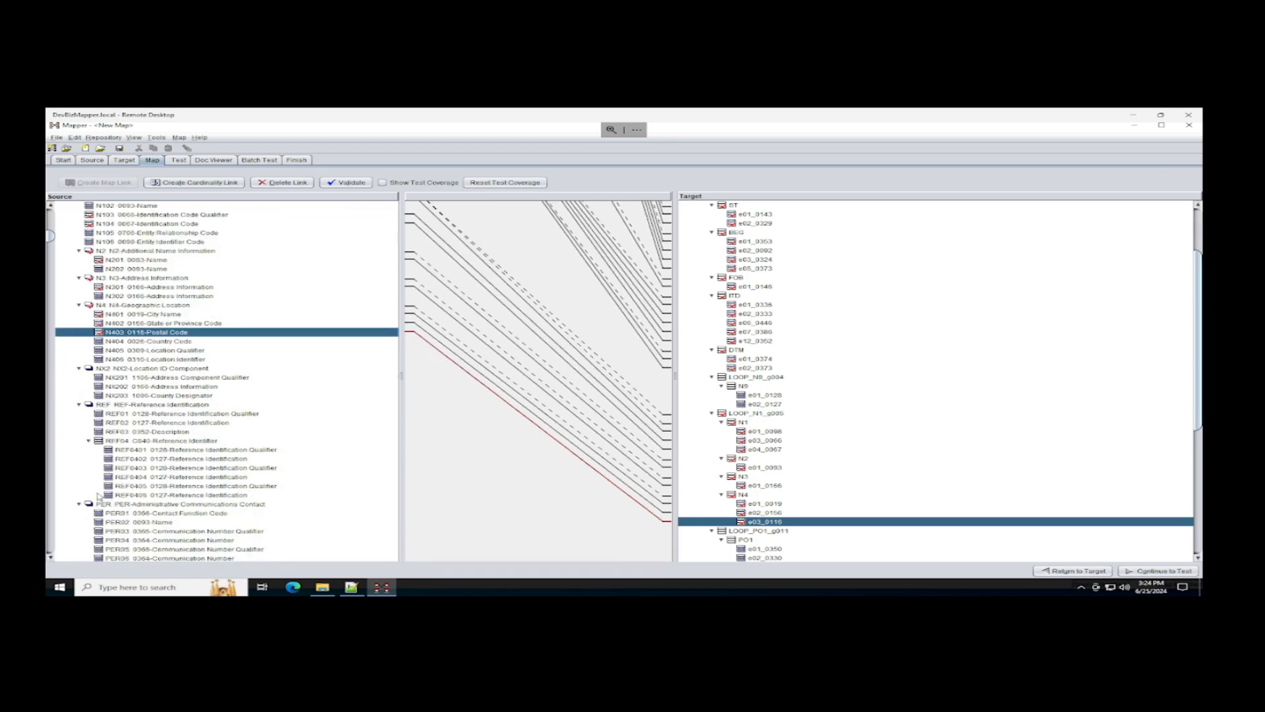
pyautogui.scroll(-3, 138, 479)
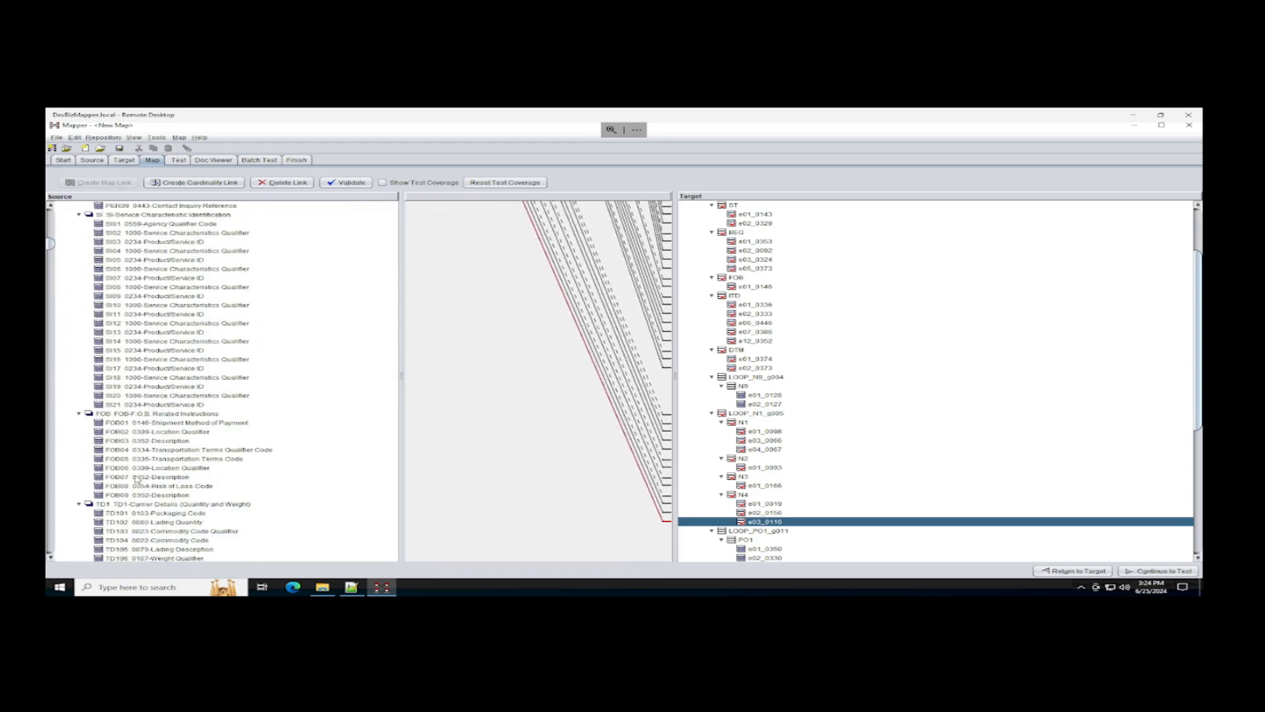
pyautogui.scroll(-5, 124, 480)
pyautogui.scroll(-14, 125, 480)
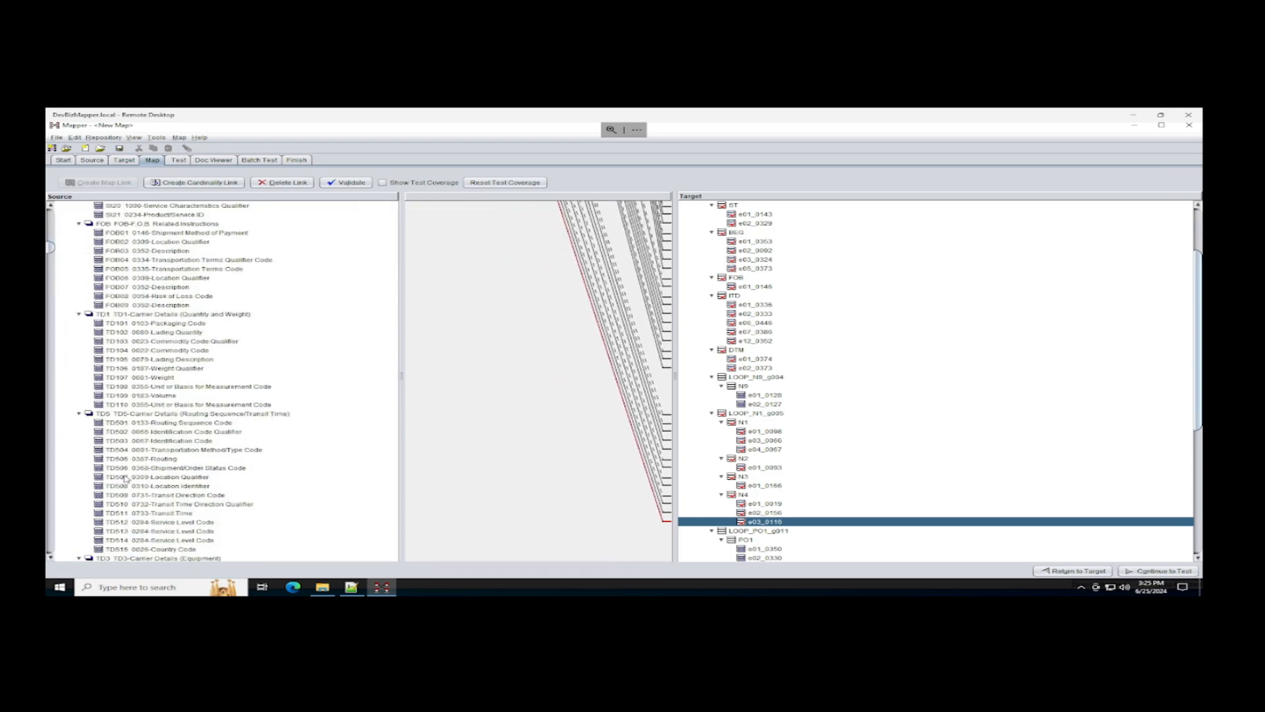
pyautogui.scroll(-2, 125, 479)
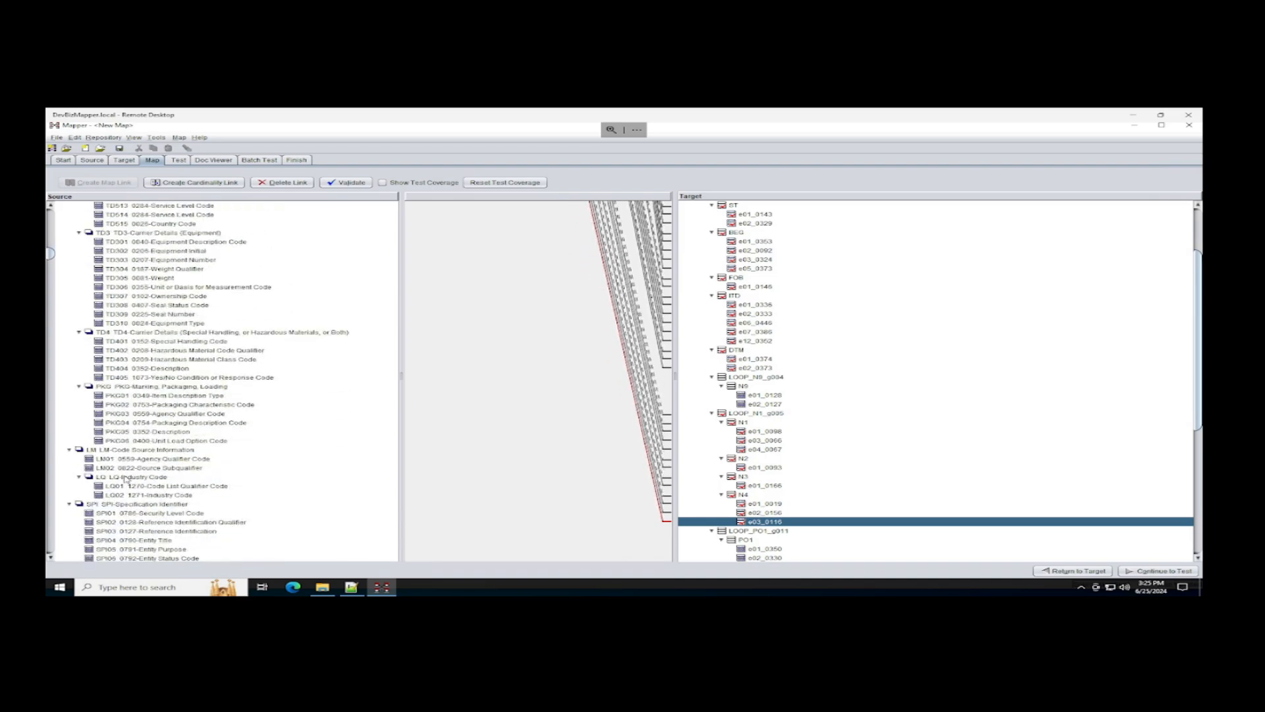
pyautogui.scroll(-12, 131, 442)
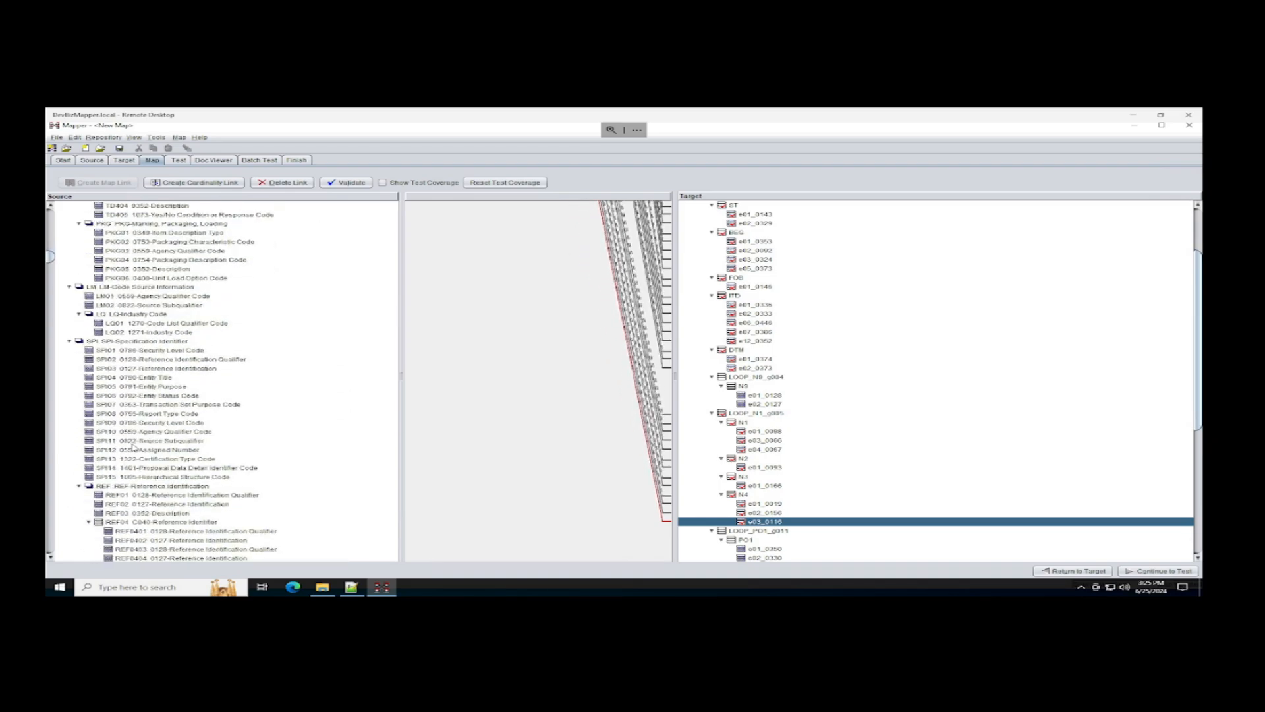
pyautogui.scroll(-6, 172, 465)
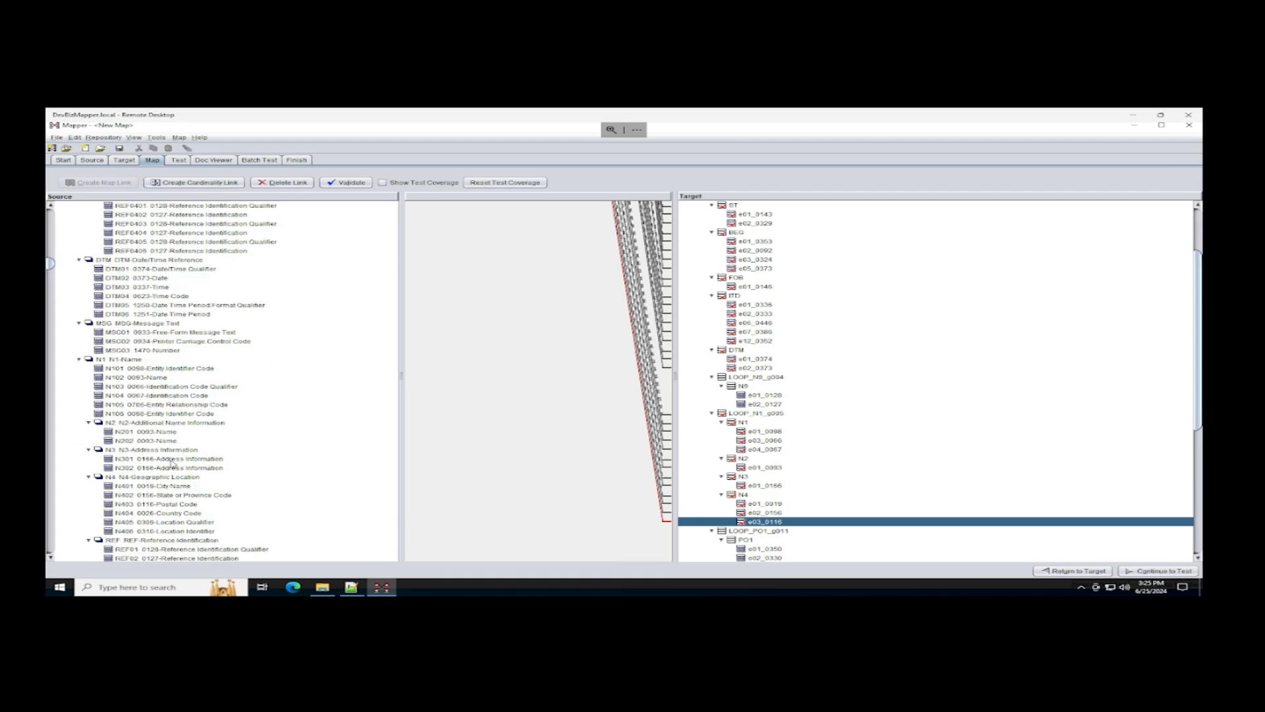
pyautogui.scroll(-6, 155, 452)
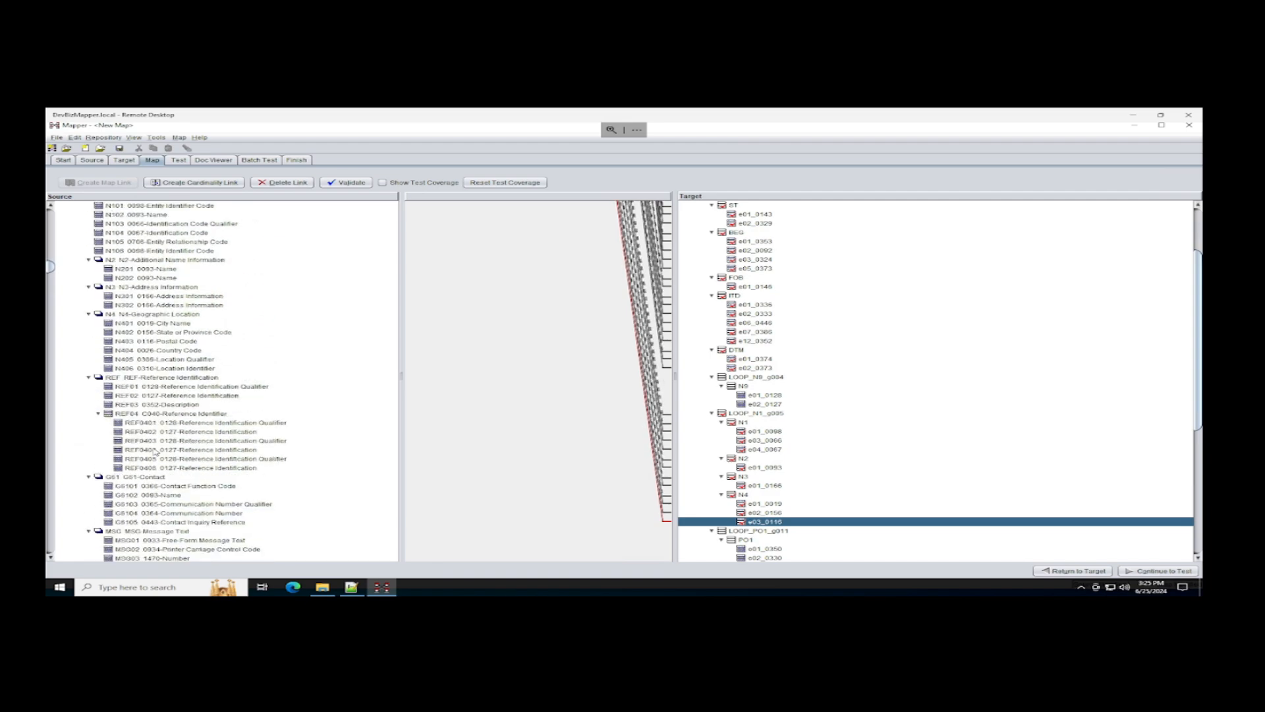
pyautogui.scroll(6, 156, 452)
pyautogui.scroll(9, 155, 452)
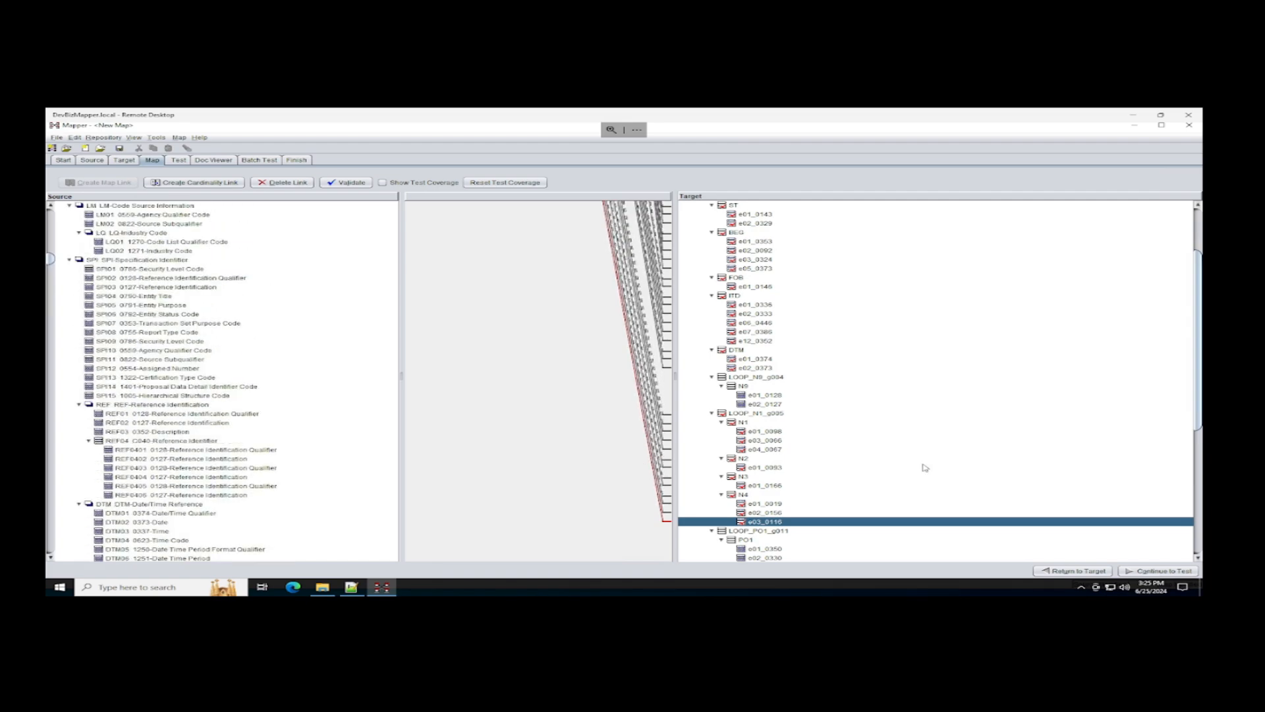
pyautogui.scroll(-6, 921, 469)
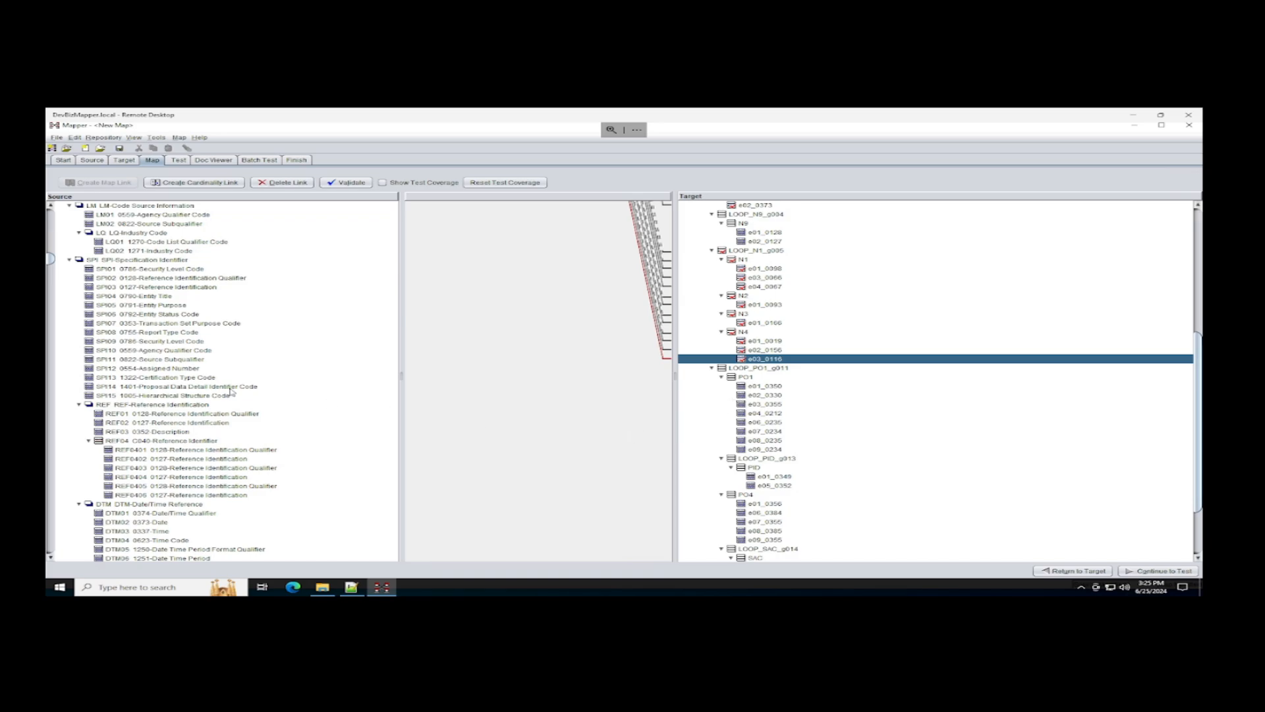
pyautogui.scroll(10, 209, 382)
pyautogui.scroll(15, 222, 379)
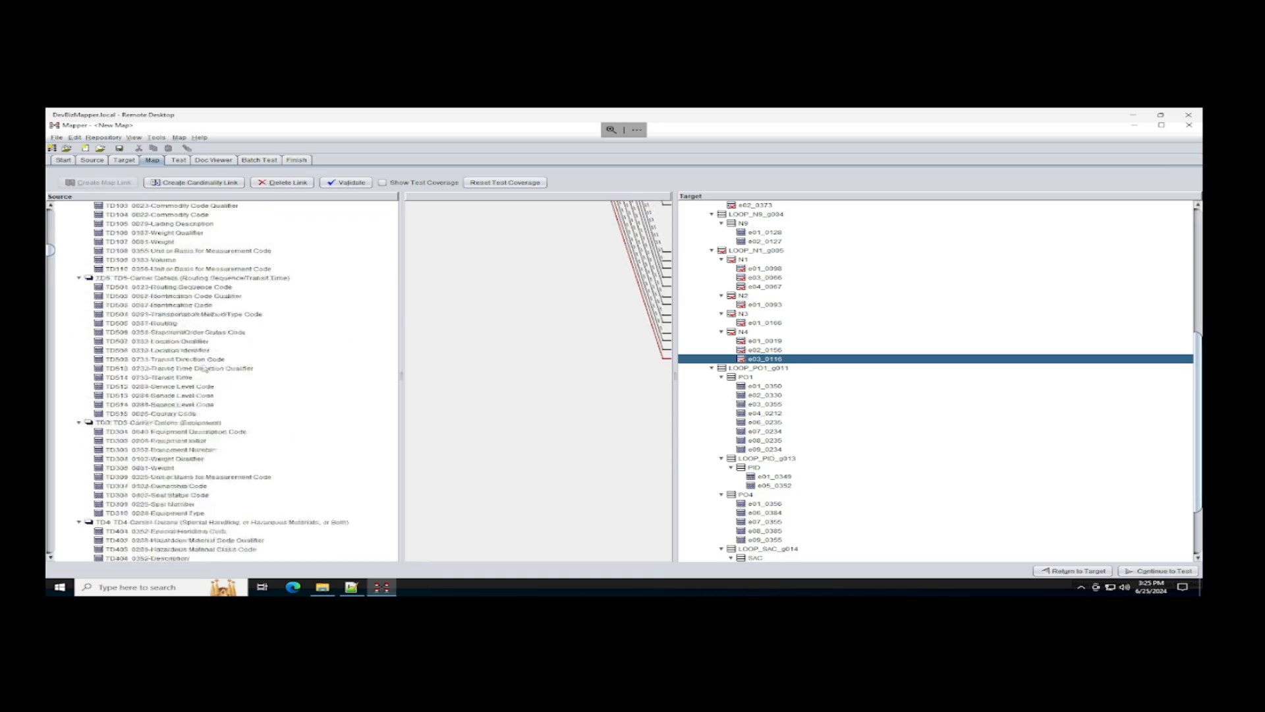
pyautogui.scroll(15, 200, 349)
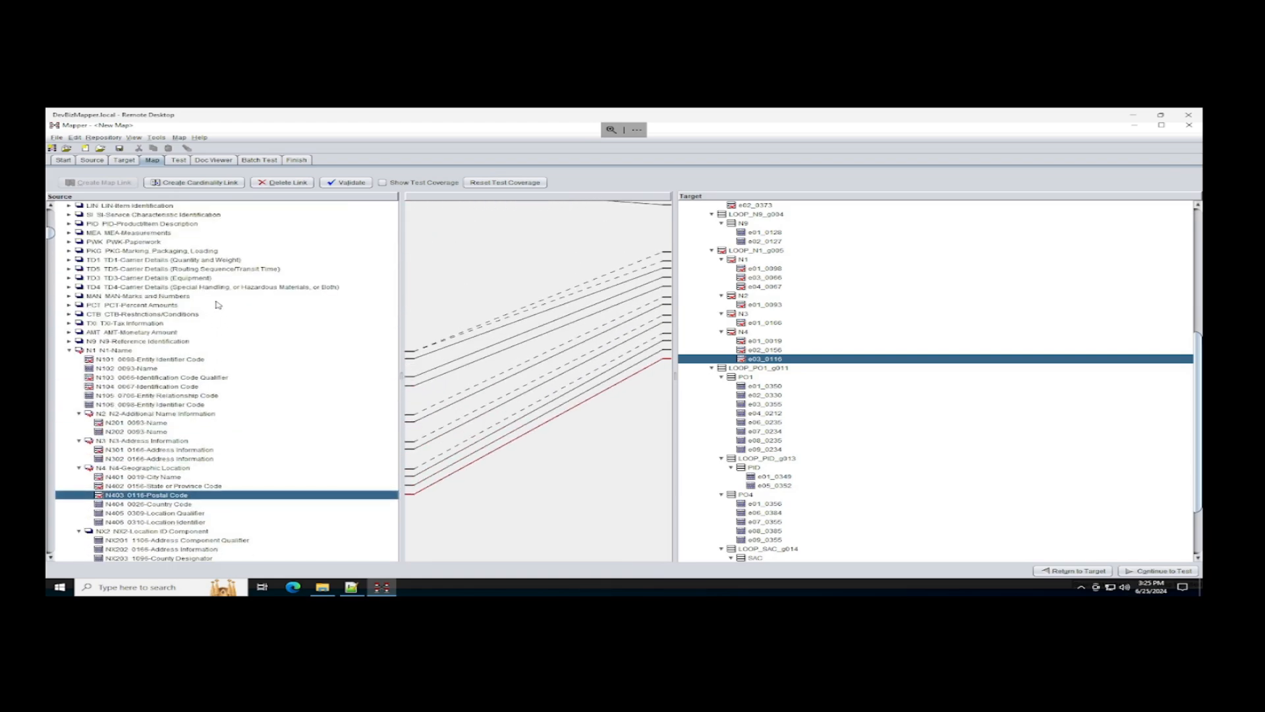
pyautogui.scroll(1, 218, 305)
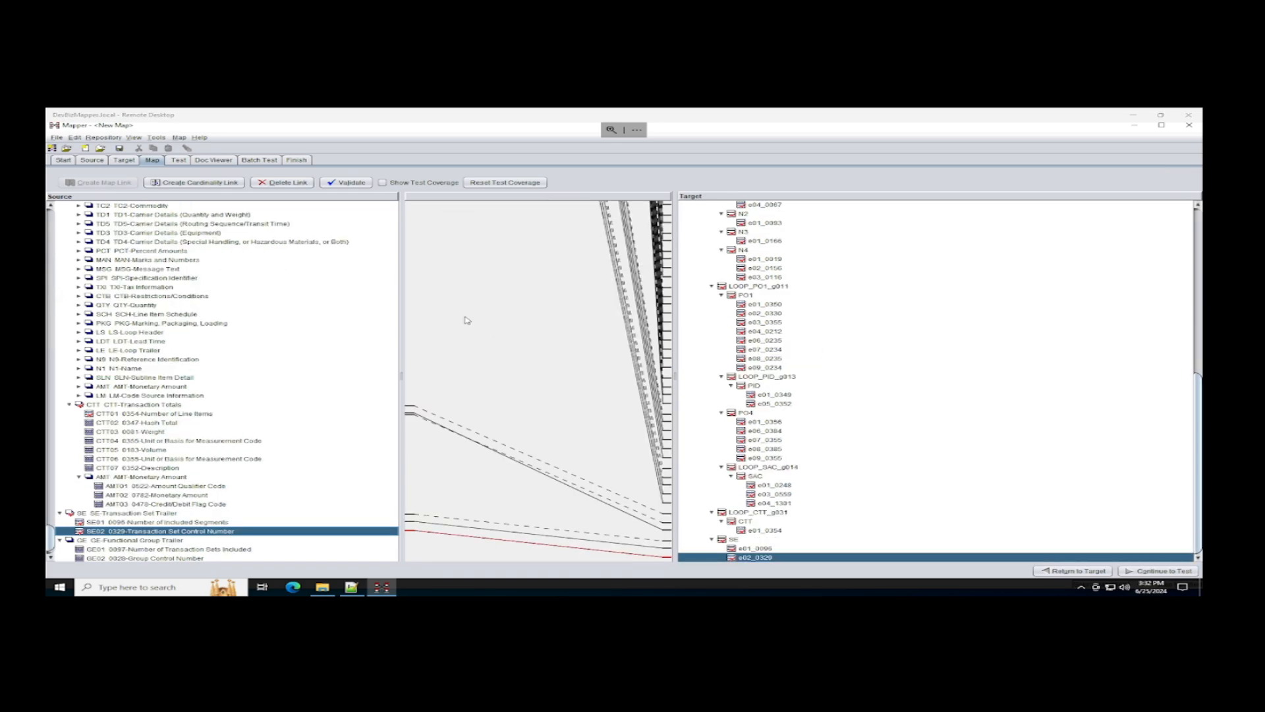
# Collapse the IT8-Conditions of Sale segment and the CTP-Pricing Information segment above it in the source tree
pyautogui.scroll(12, 820, 372)
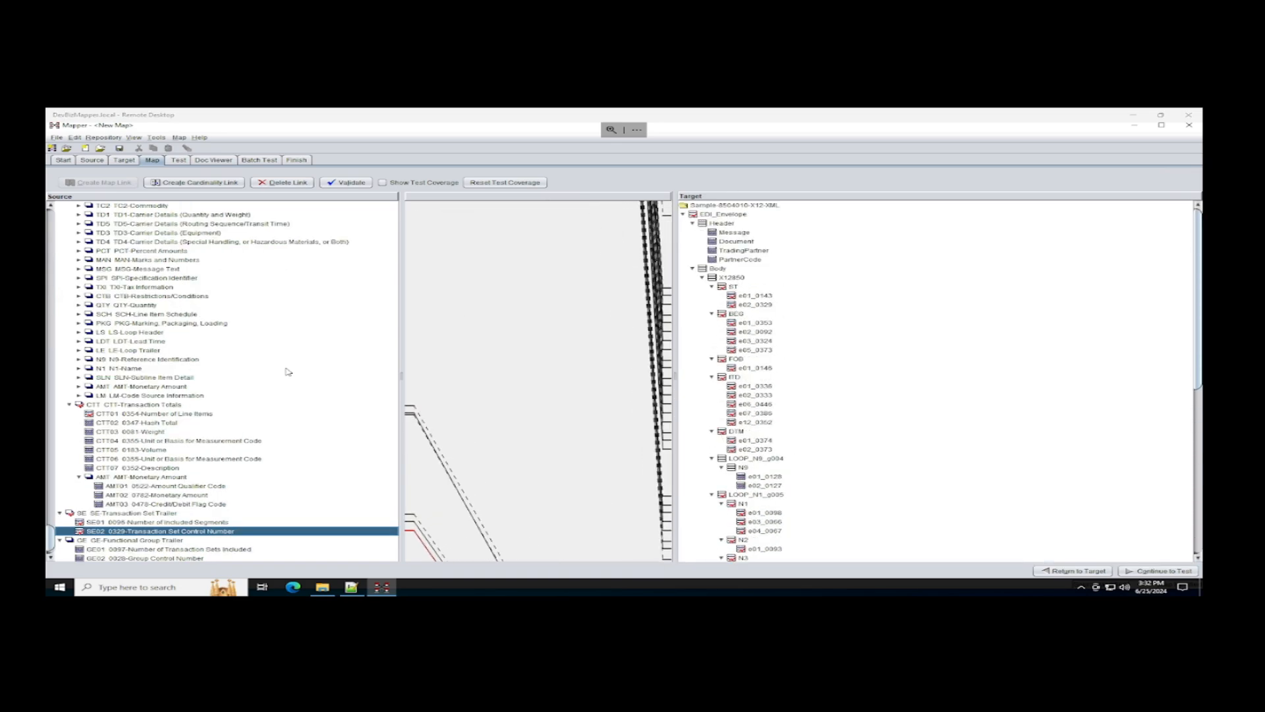
pyautogui.scroll(10, 286, 367)
pyautogui.scroll(5, 265, 370)
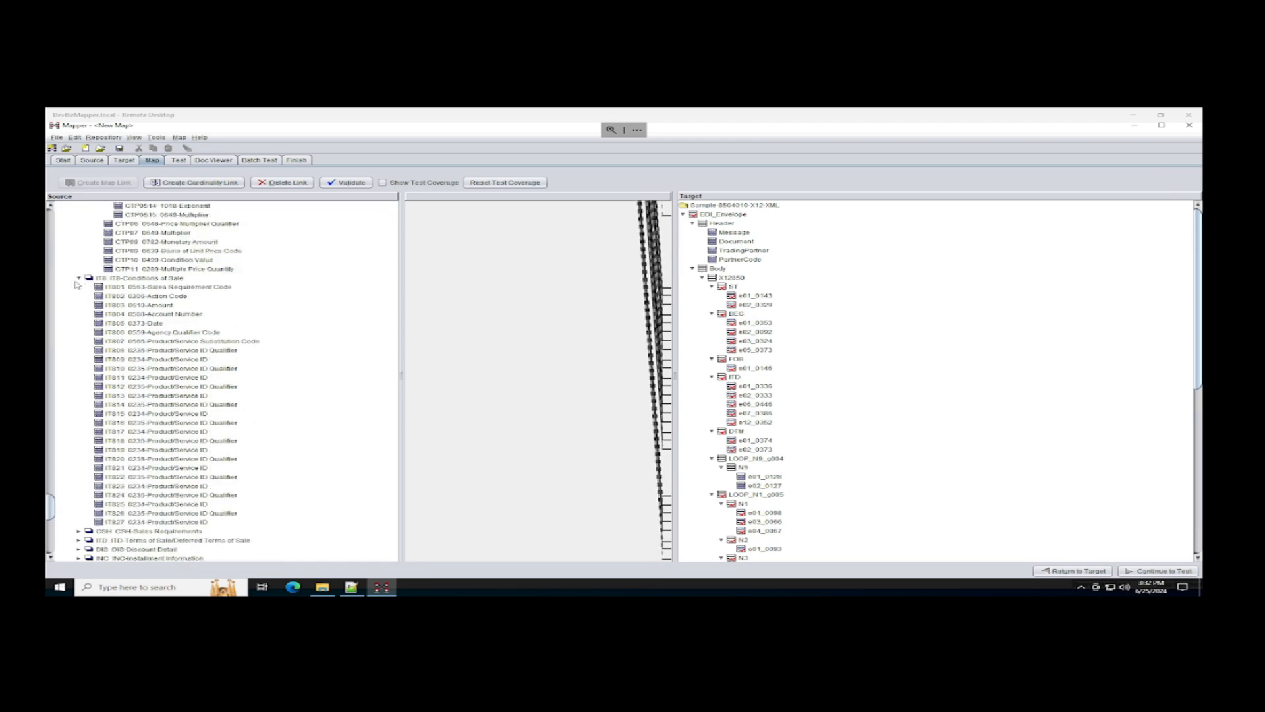
pyautogui.click(80, 278)
pyautogui.scroll(10, 86, 304)
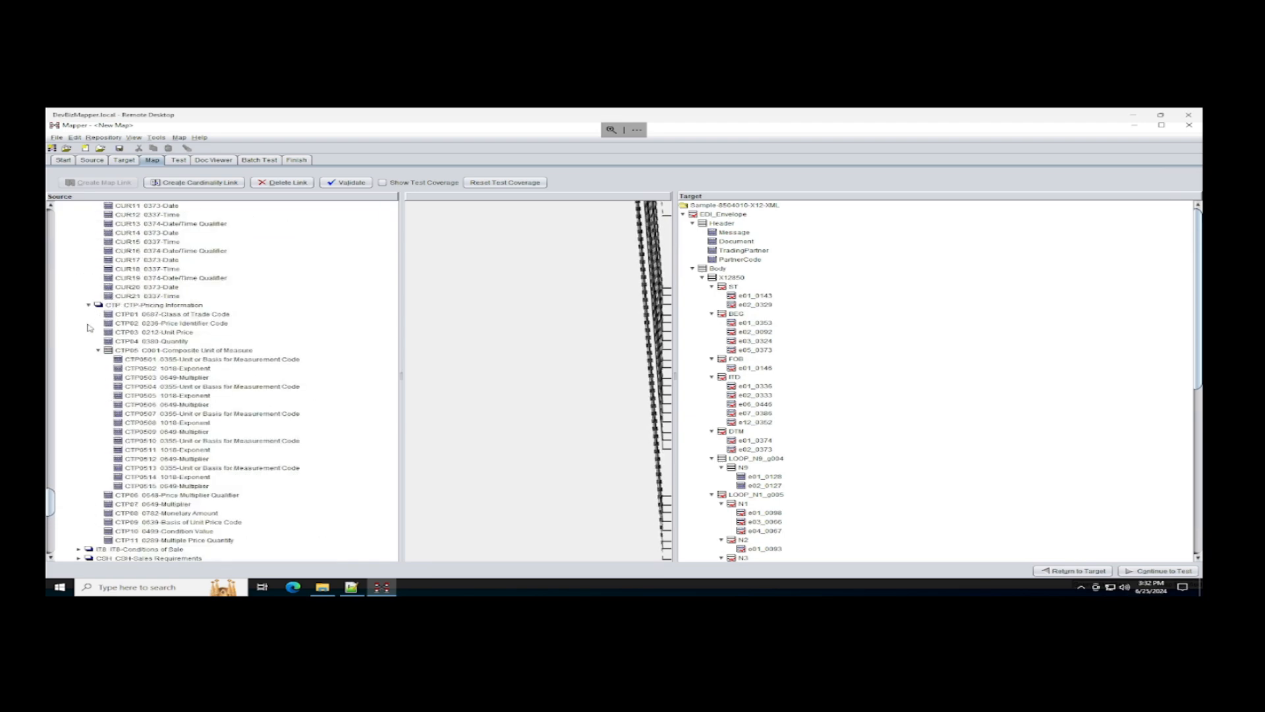
pyautogui.click(88, 306)
pyautogui.scroll(10, 89, 307)
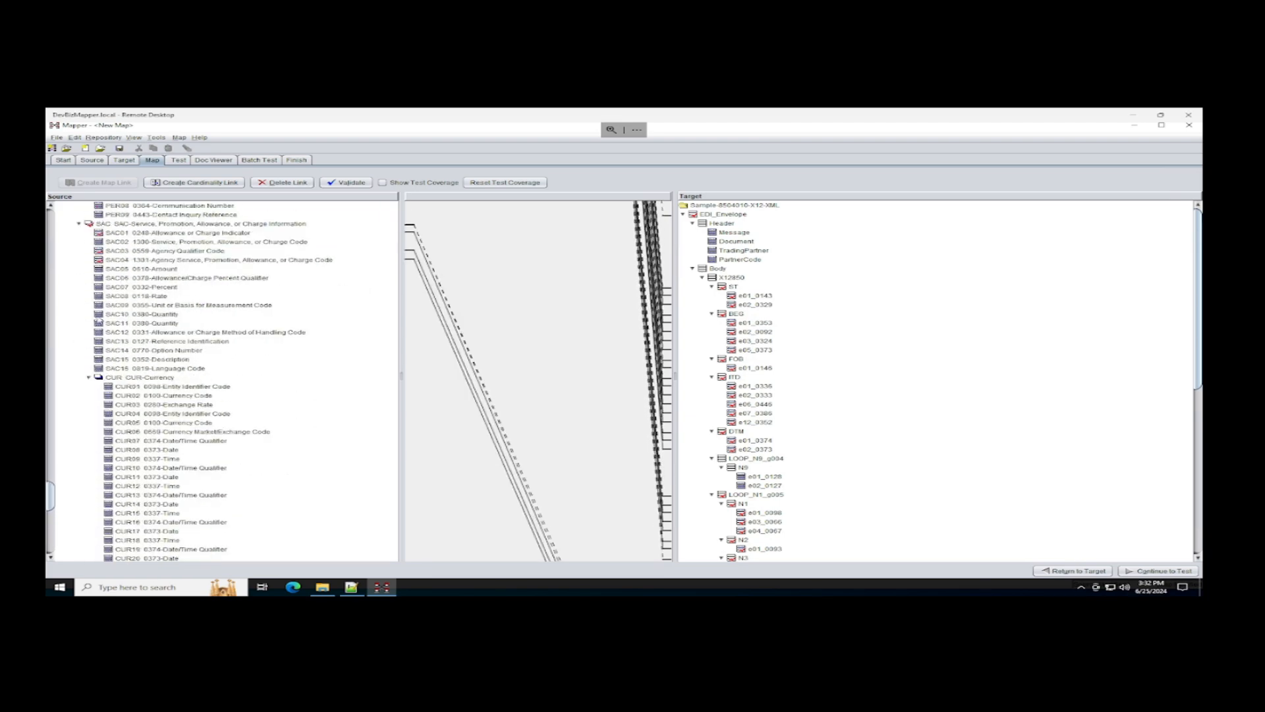
# Collapse the CUR-Currency and SAC segments in the source tree and review the target nodes down to SE
pyautogui.click(88, 378)
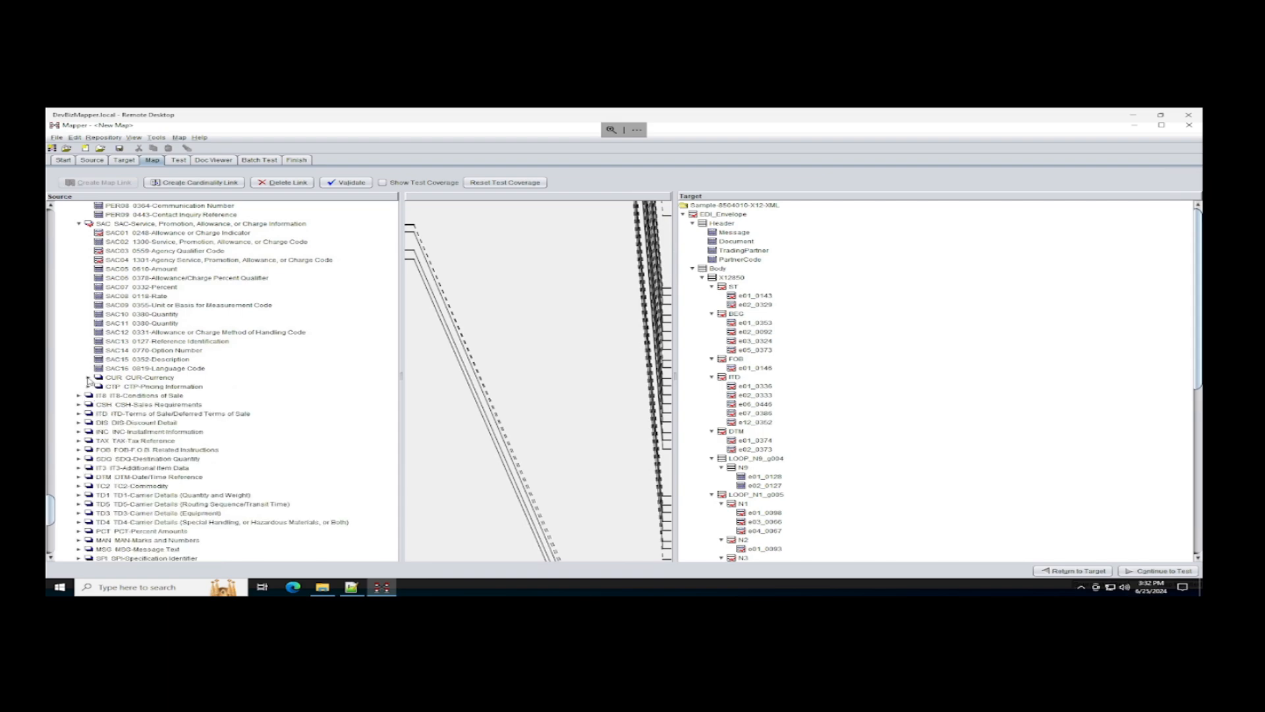
pyautogui.click(80, 223)
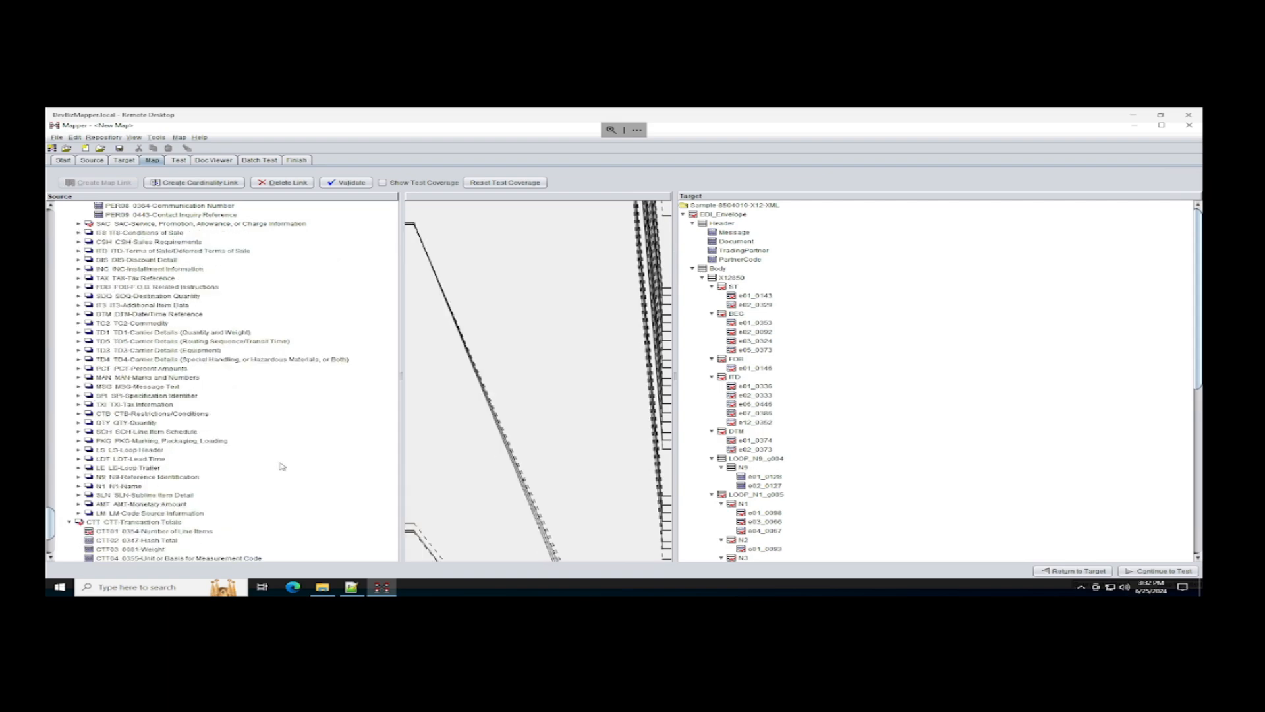
pyautogui.scroll(9, 275, 382)
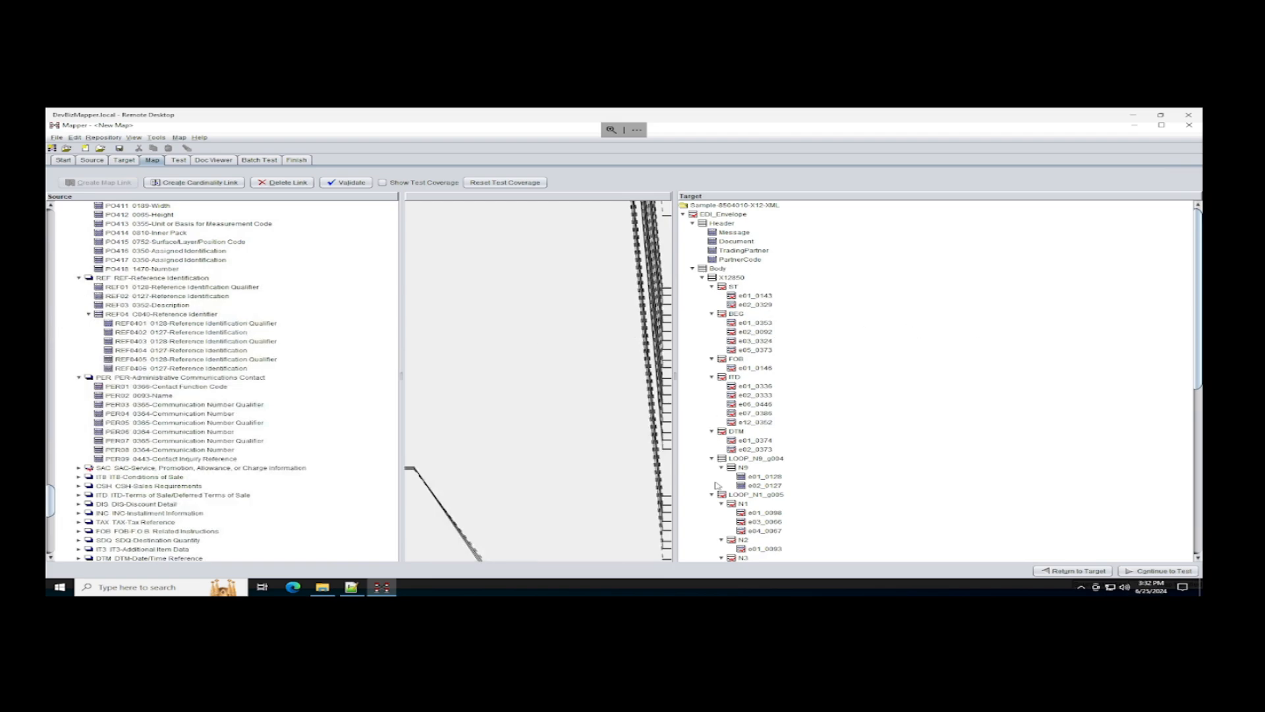
pyautogui.scroll(-3, 734, 402)
pyautogui.scroll(3, 734, 409)
pyautogui.scroll(-12, 733, 397)
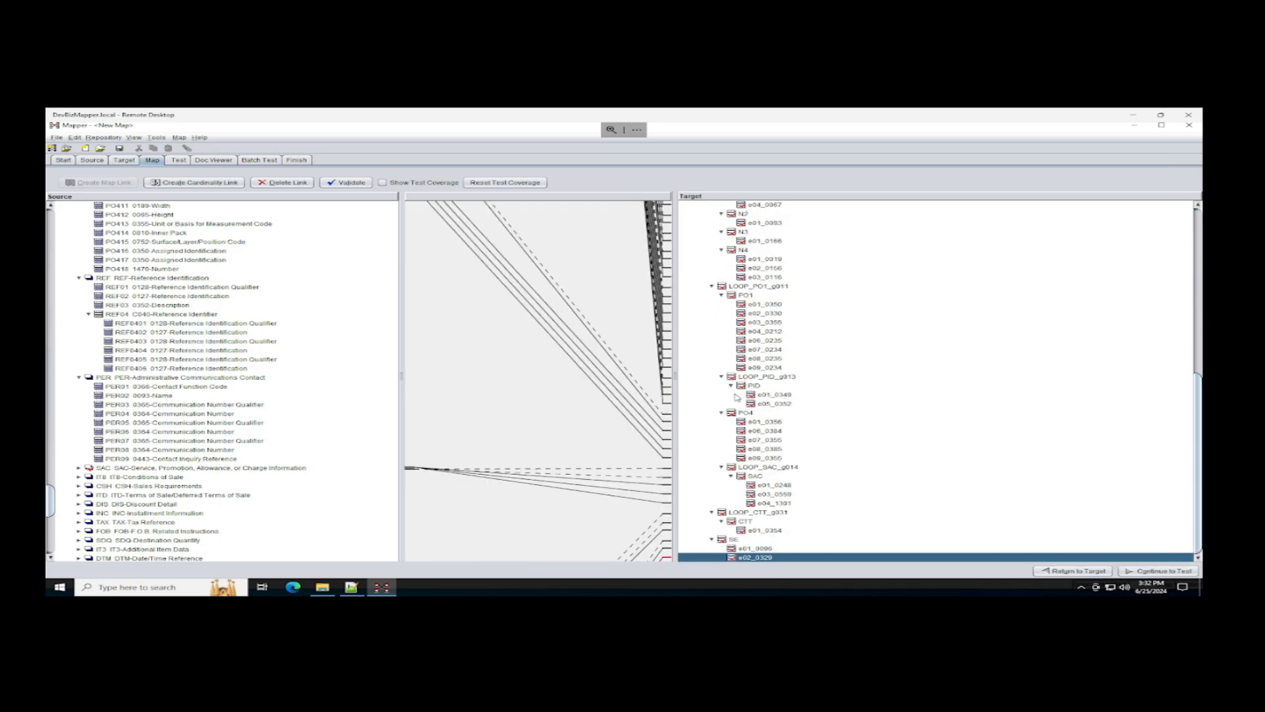
# Set the test source file to BIPO356994.dig.edi from C:\EDI-Data\Samples\Sample-850DL
pyautogui.click(179, 160)
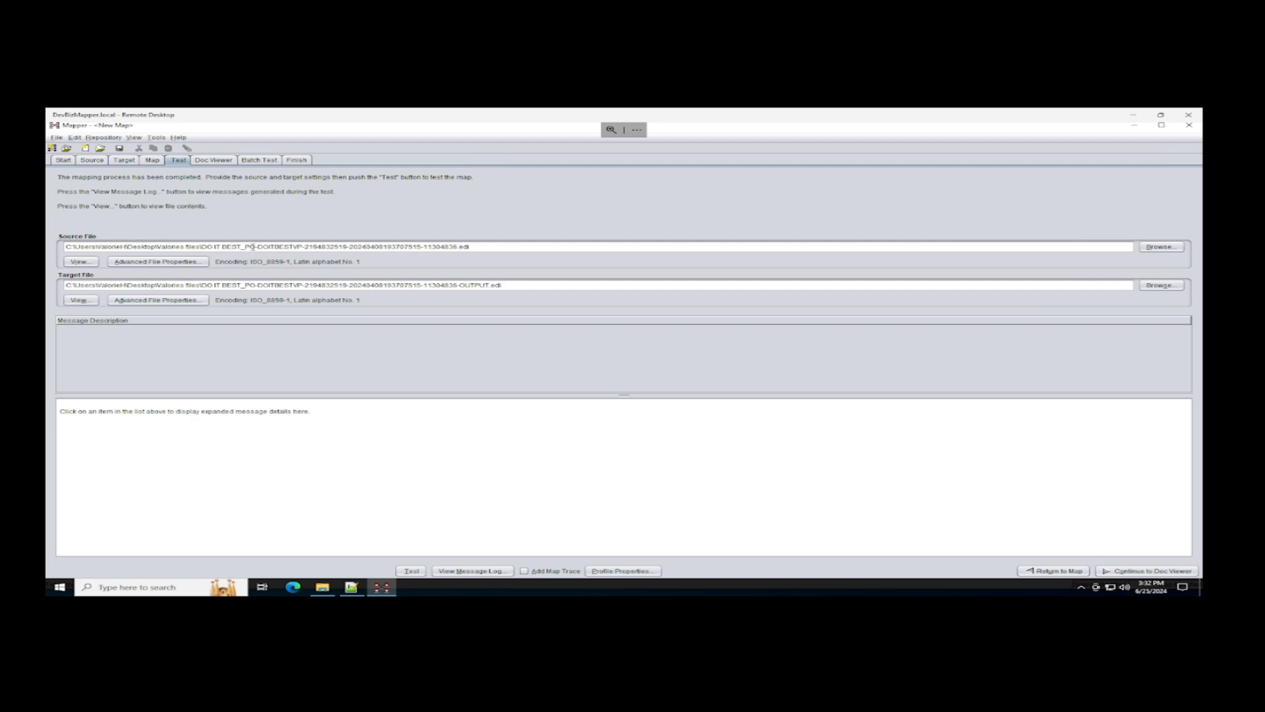
pyautogui.click(1161, 249)
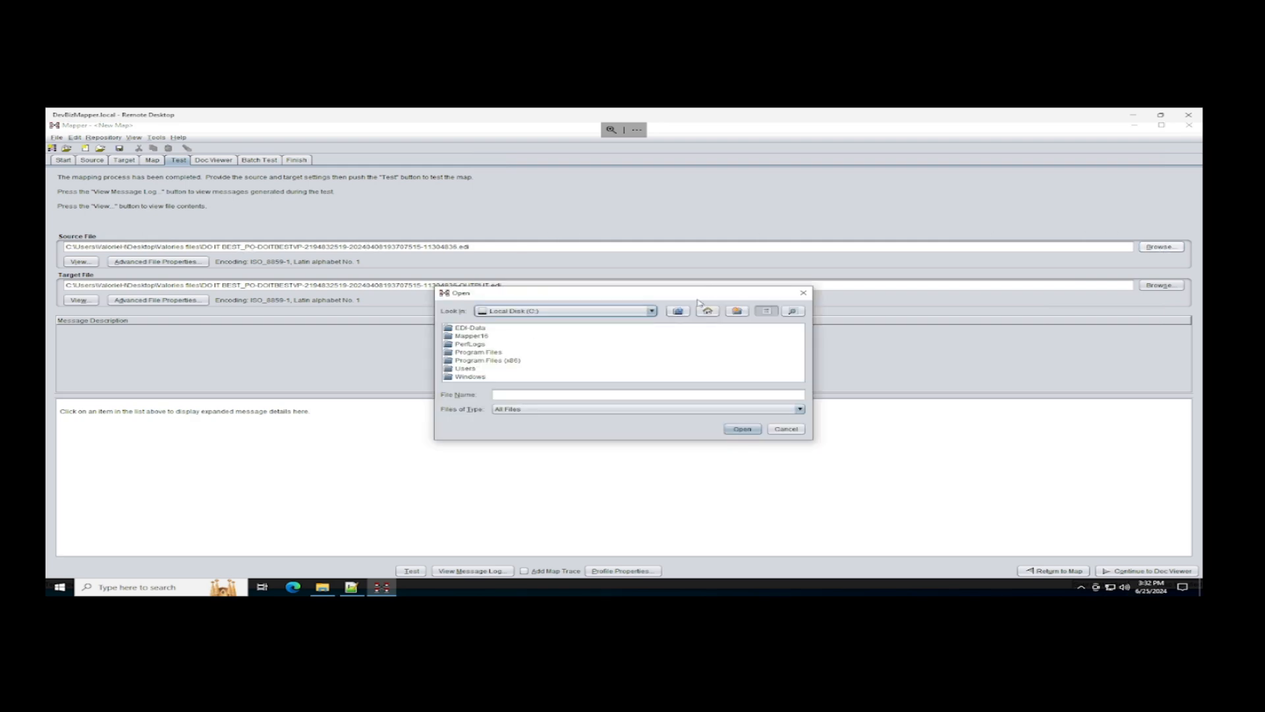
pyautogui.doubleClick(470, 328)
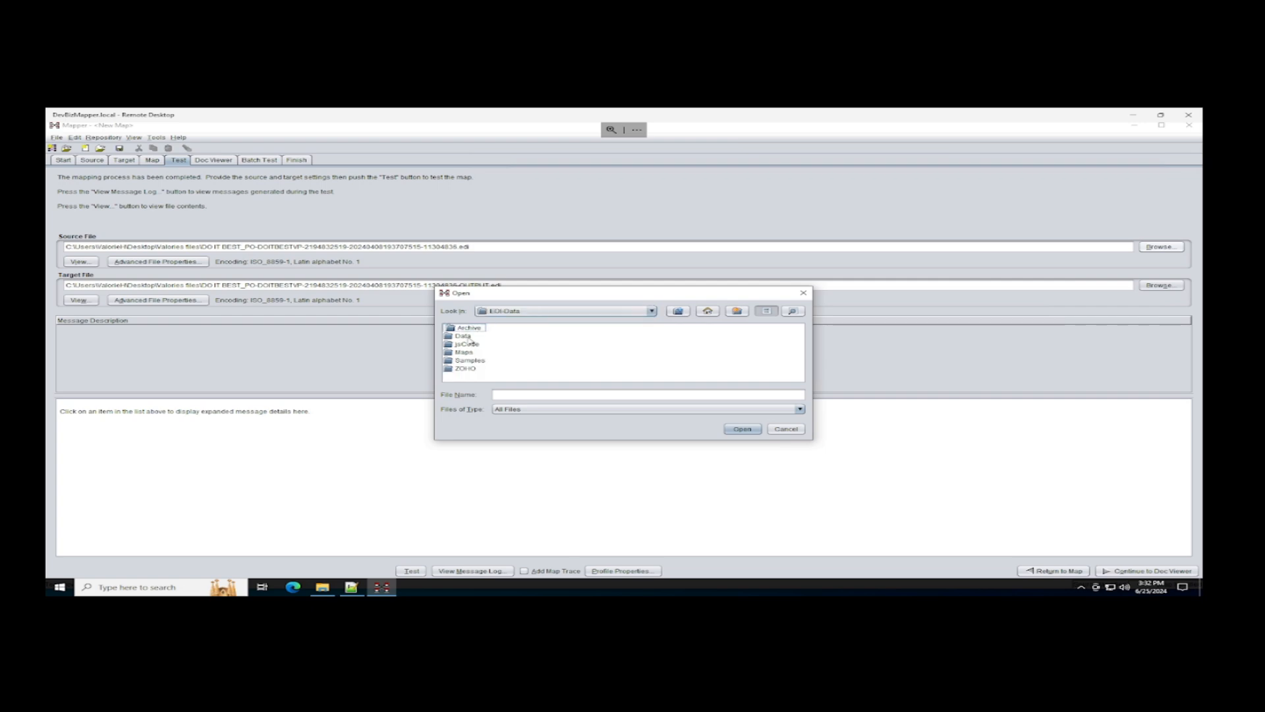
pyautogui.doubleClick(469, 361)
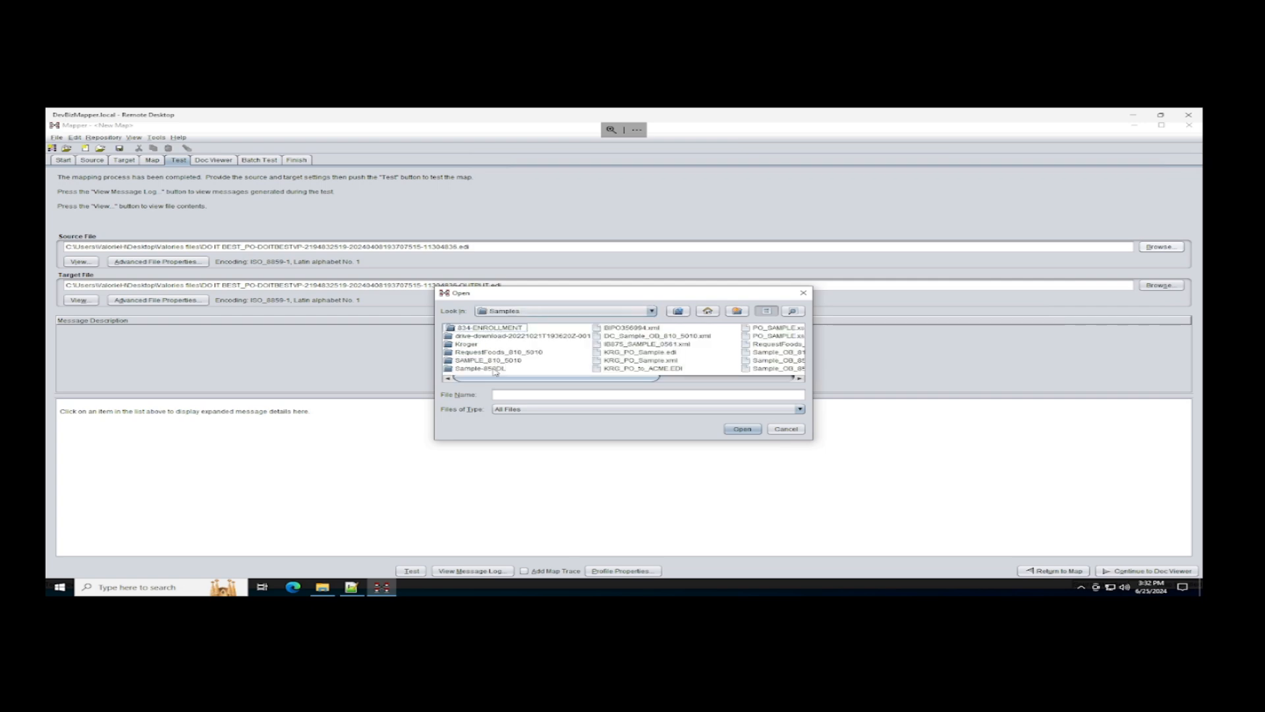
pyautogui.doubleClick(495, 369)
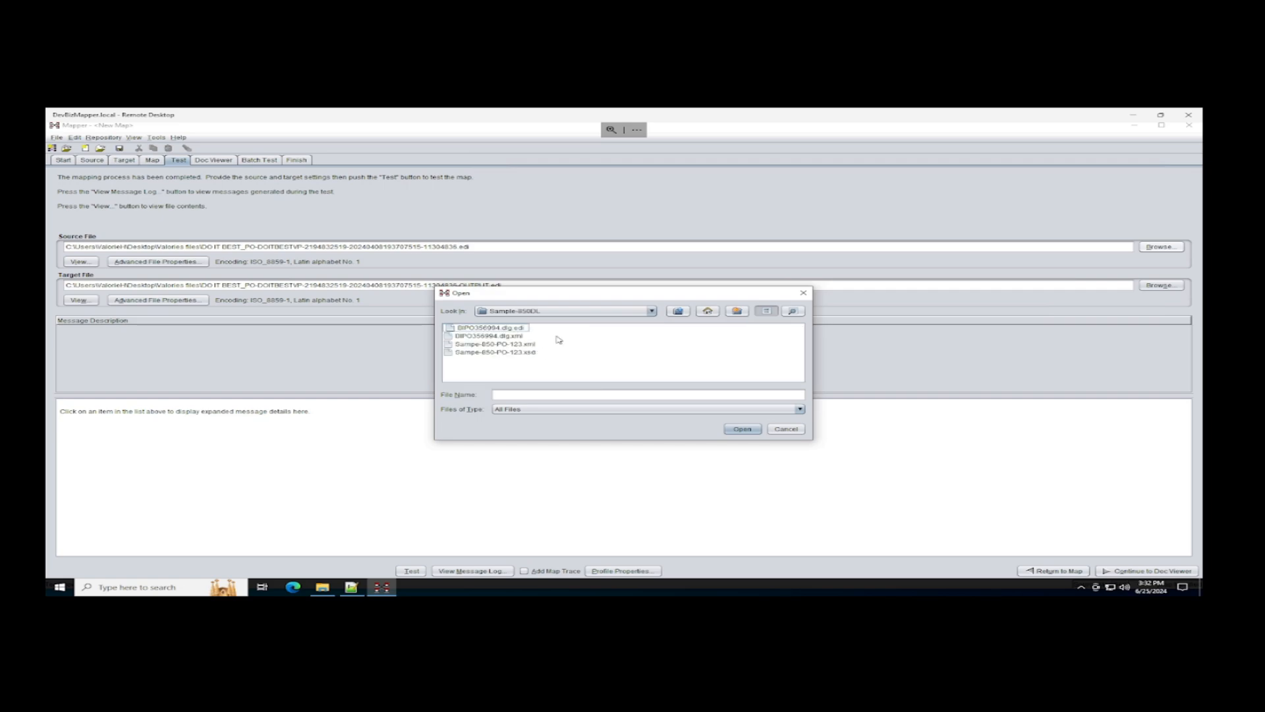
pyautogui.doubleClick(514, 330)
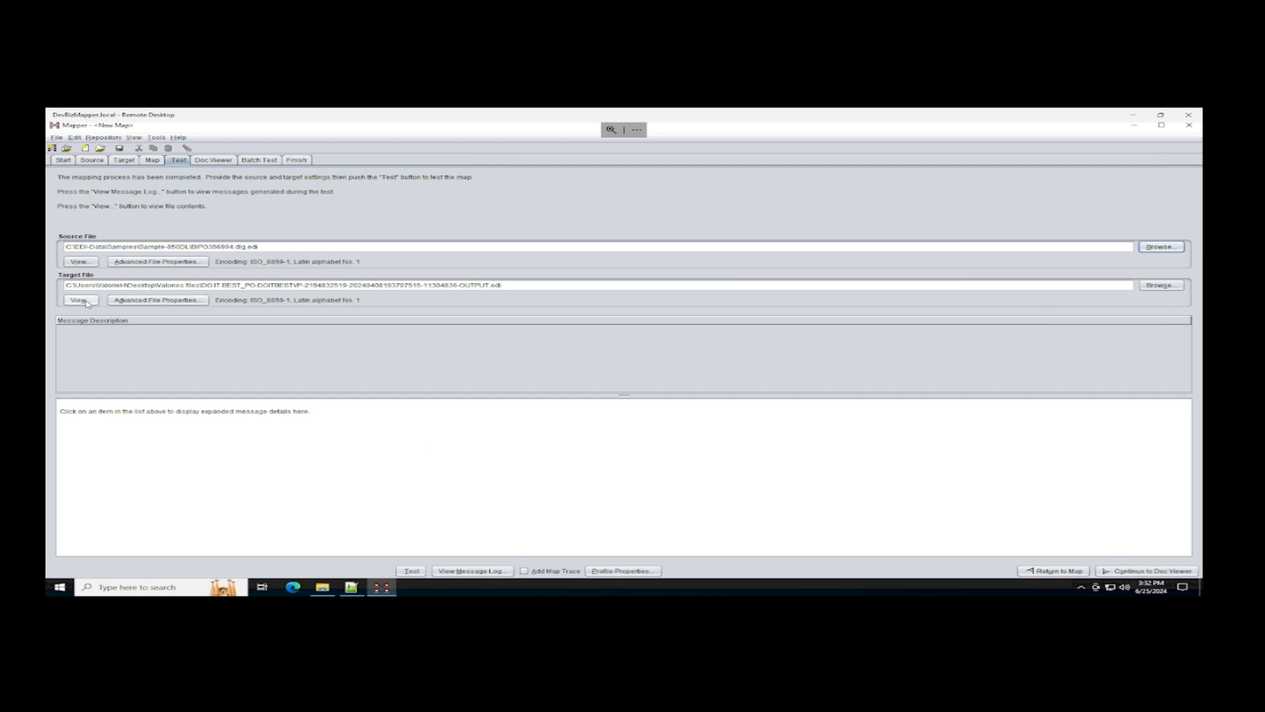
# Set the test target file to C:\EDI-Data\Samples\Sample-850DL\BIPO356994.dig-1.XML and run the map test
pyautogui.click(298, 246)
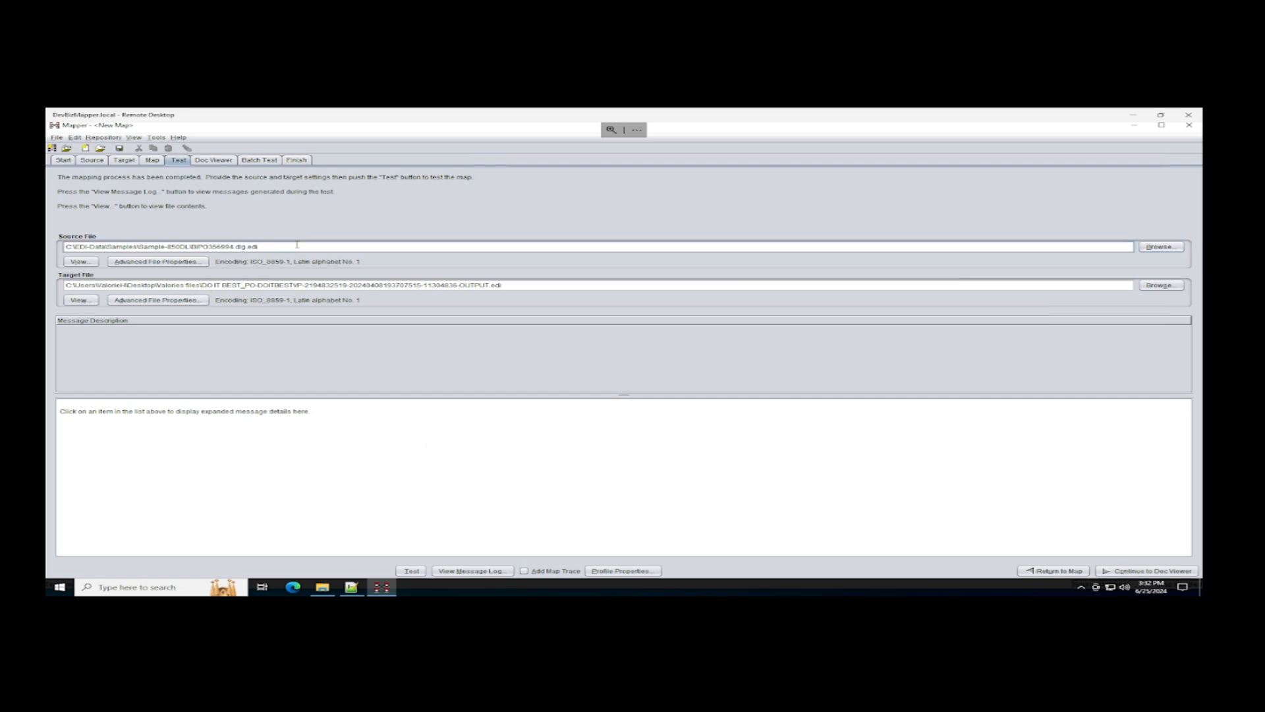
pyautogui.hotkey('ctrl', 'a')
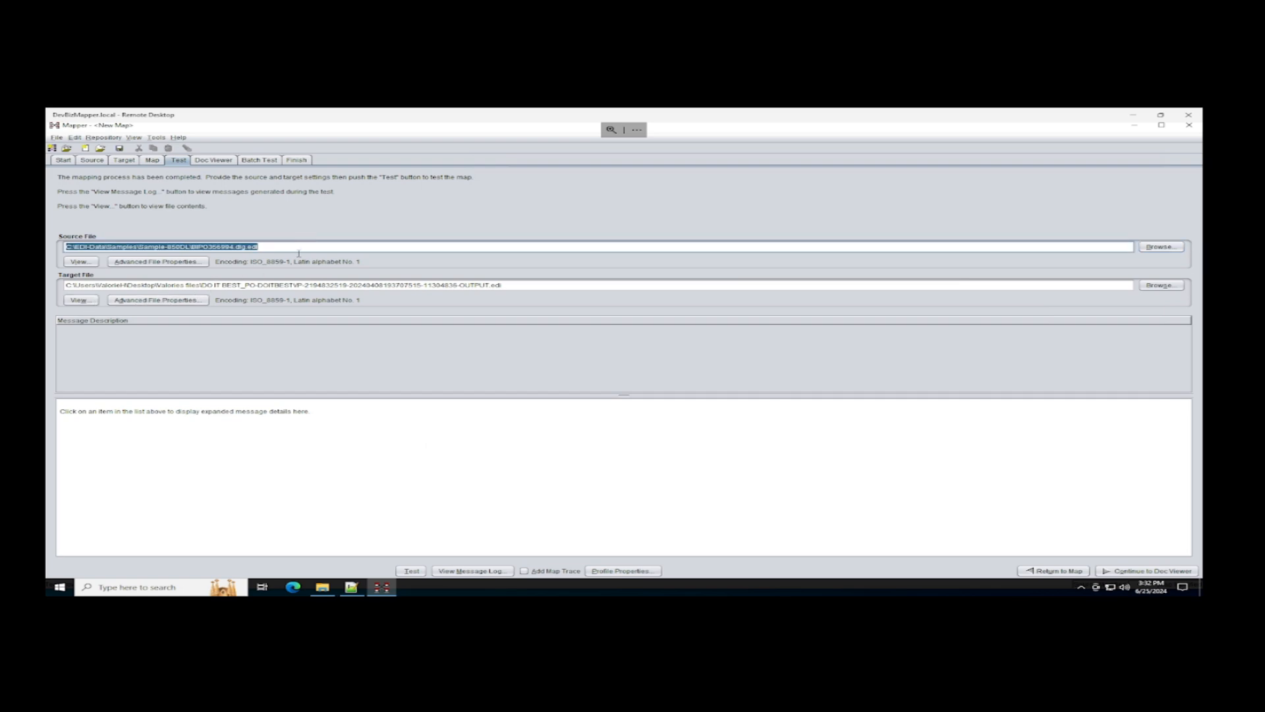
pyautogui.click(331, 286)
pyautogui.hotkey('ctrl', 'a')
pyautogui.write('C:\\EDI-Data\\Samples\\Sample-850DL\\BIPO356994 dig.edi')
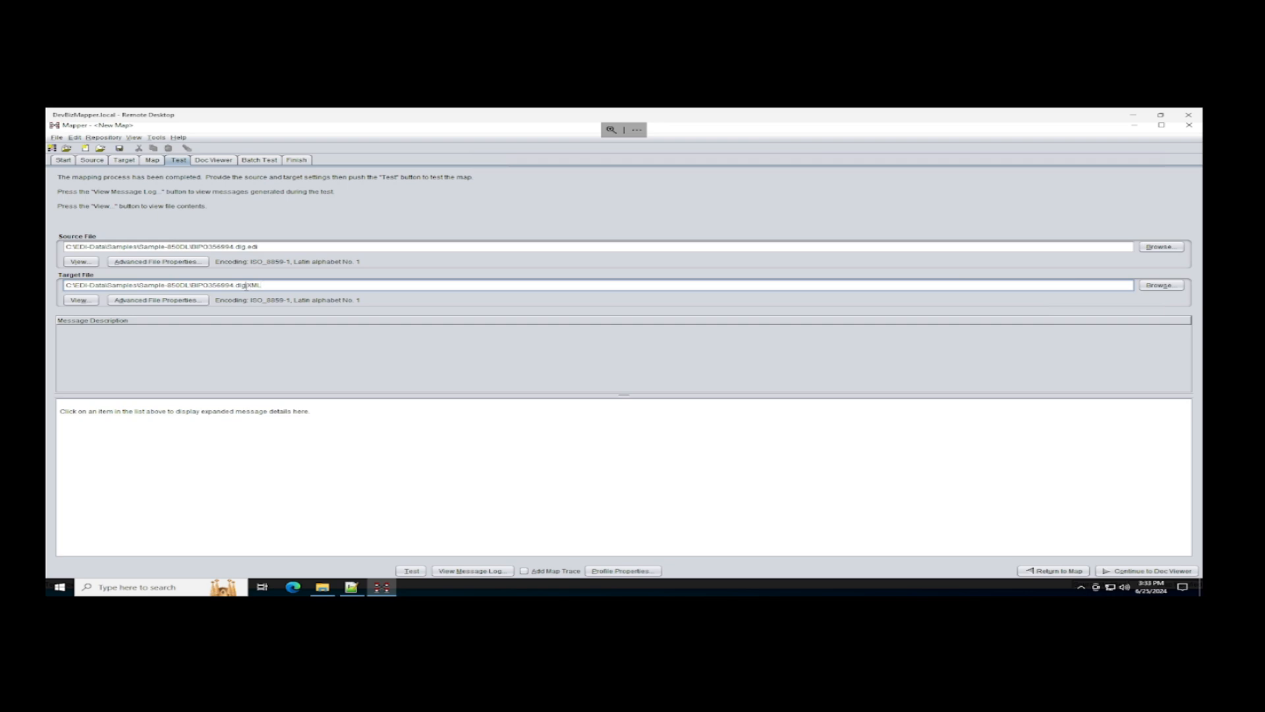
pyautogui.write('1')
pyautogui.click(412, 571)
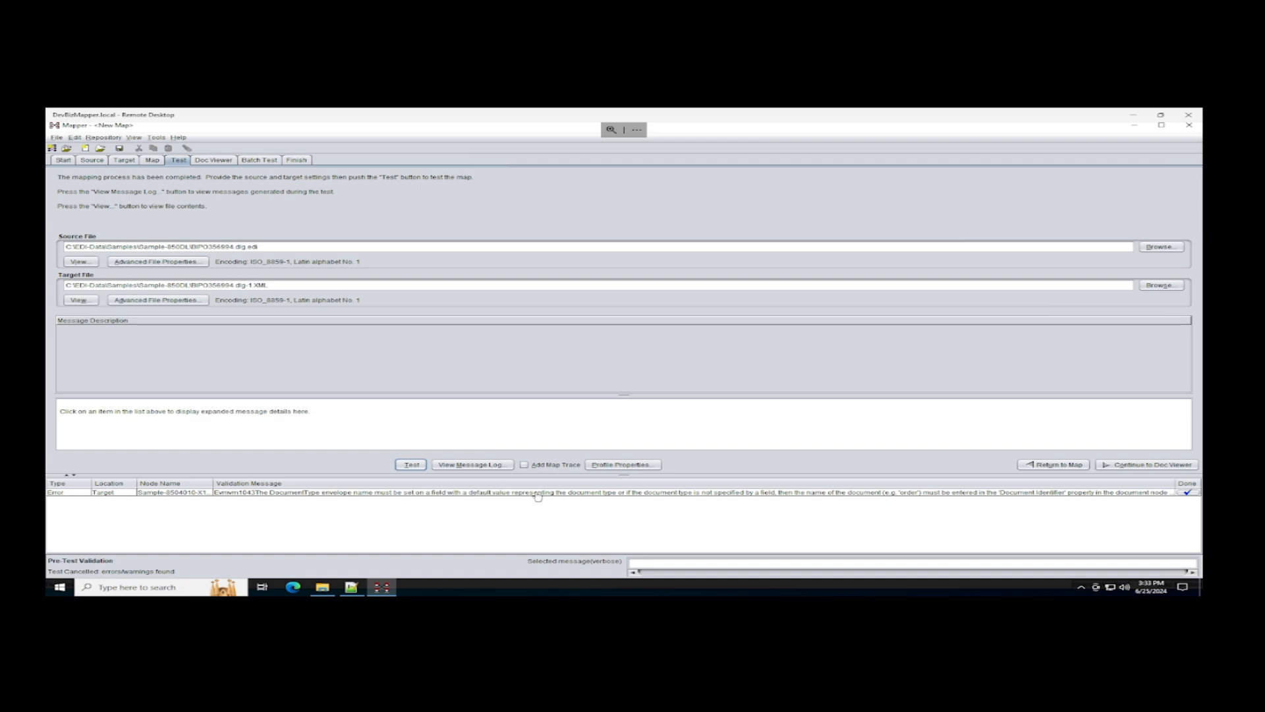
# Open the target validation error and set the Envelope Type of the Document element under Header to Start Interchange
pyautogui.doubleClick(628, 493)
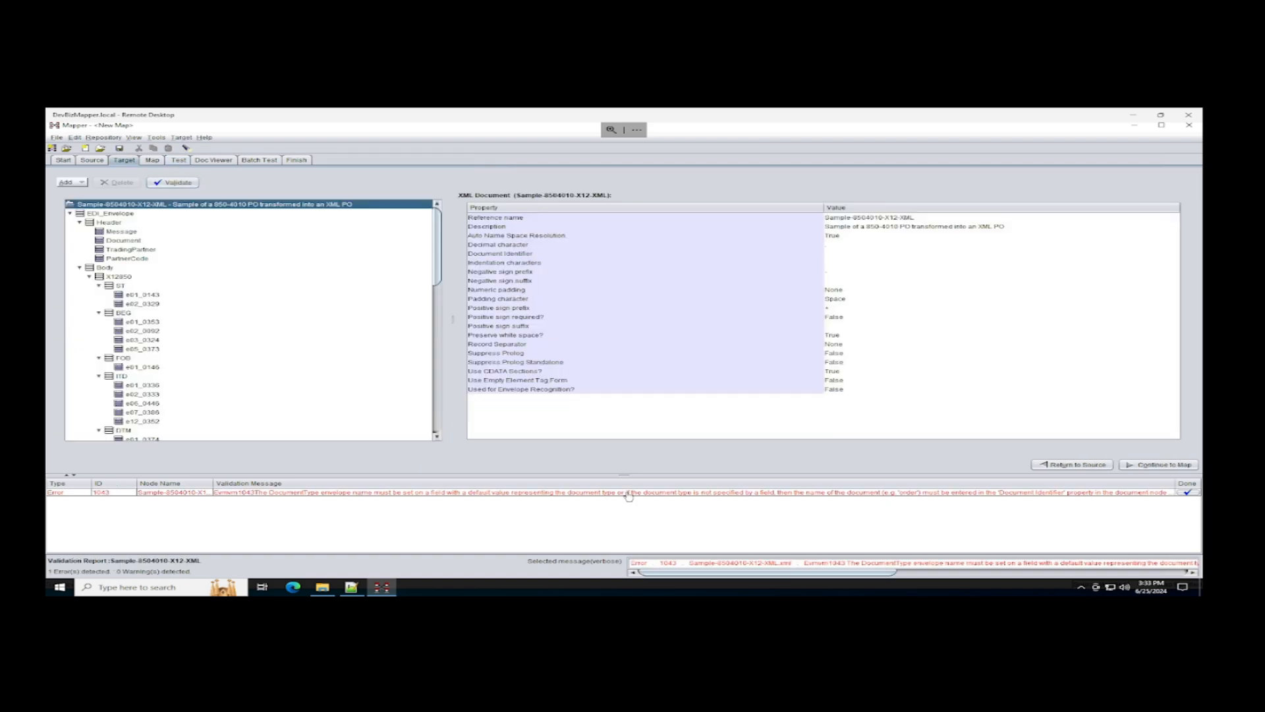
pyautogui.click(124, 242)
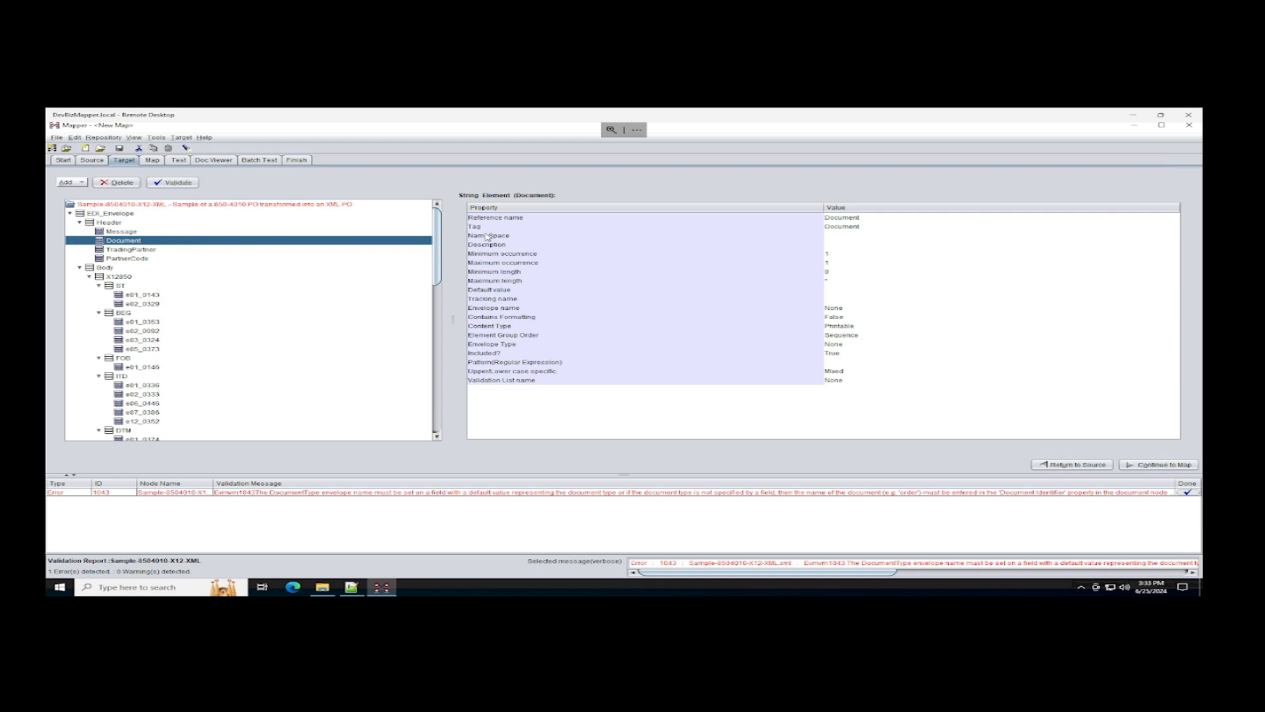
pyautogui.click(511, 309)
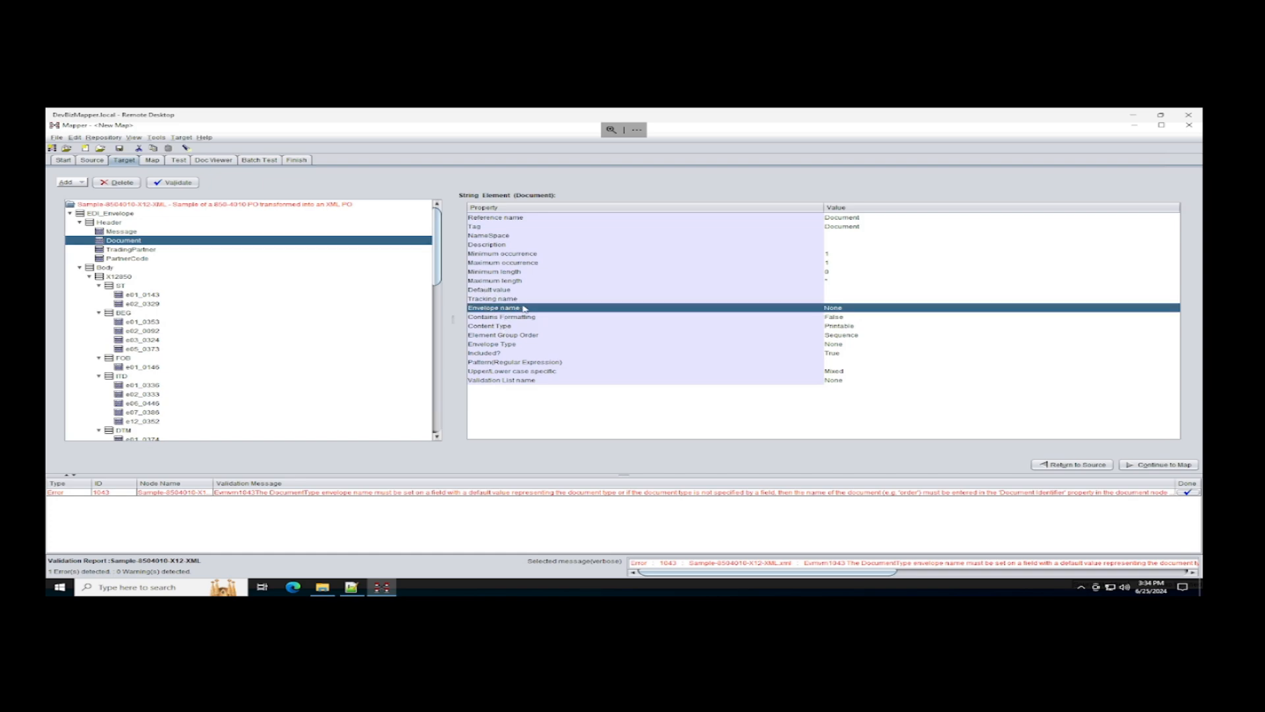
pyautogui.click(507, 346)
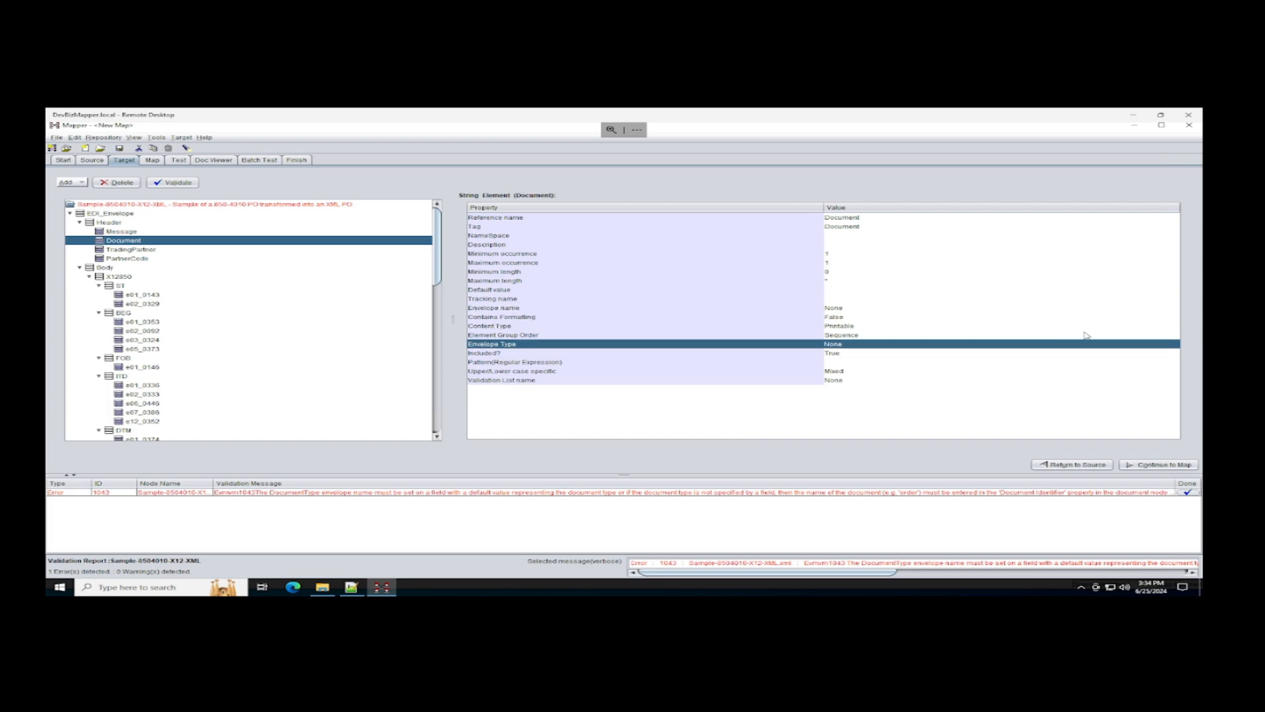
pyautogui.click(883, 348)
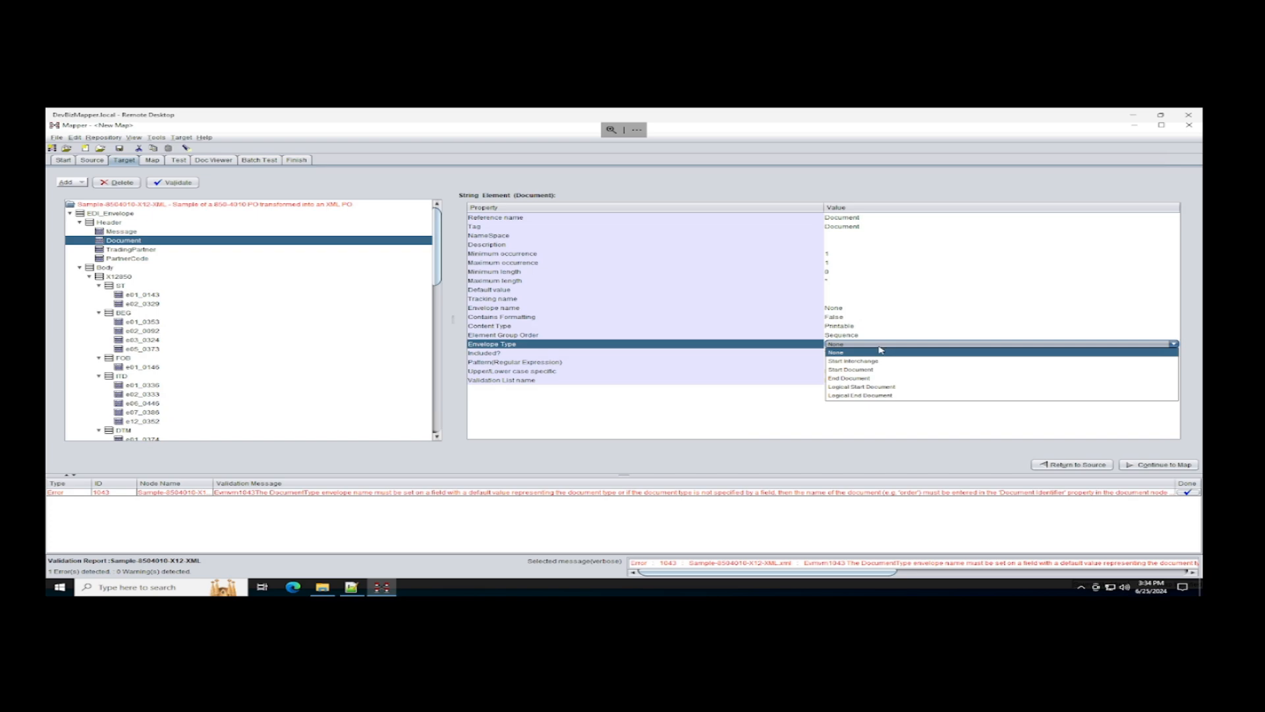
pyautogui.click(872, 360)
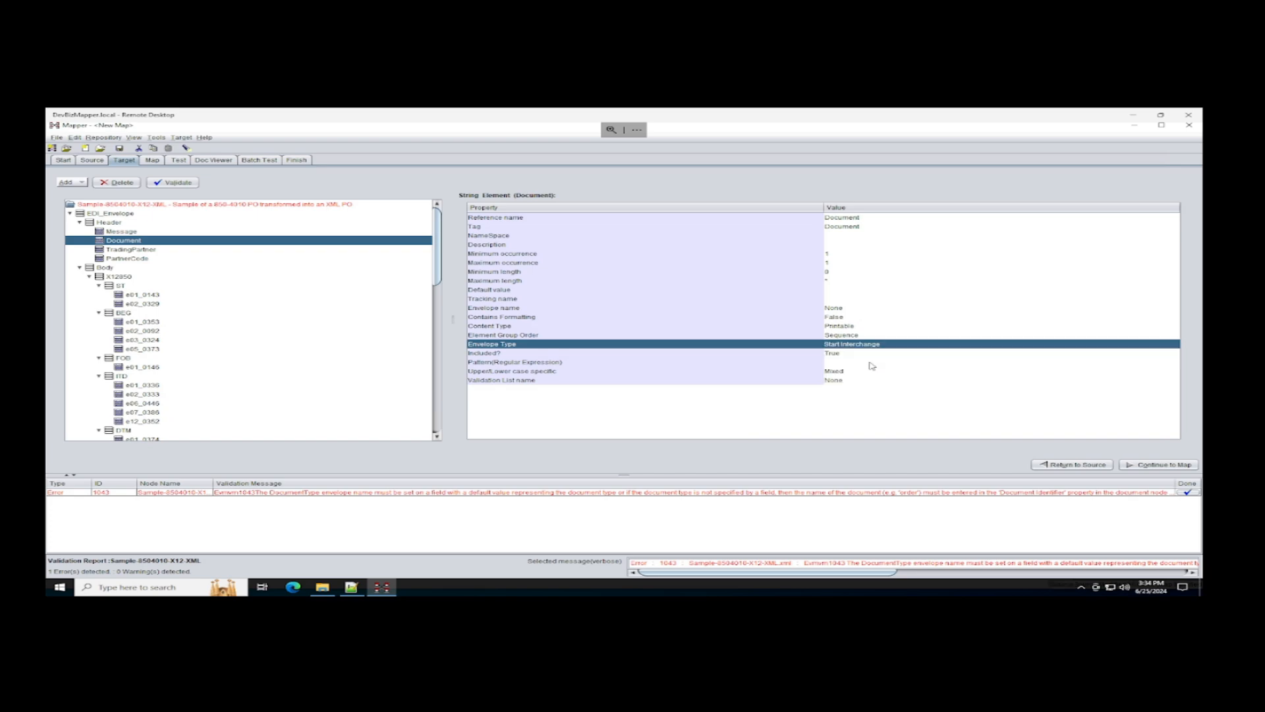
# Set the Document element's Envelope name to Document Type and its Default value to 850XML
pyautogui.click(506, 310)
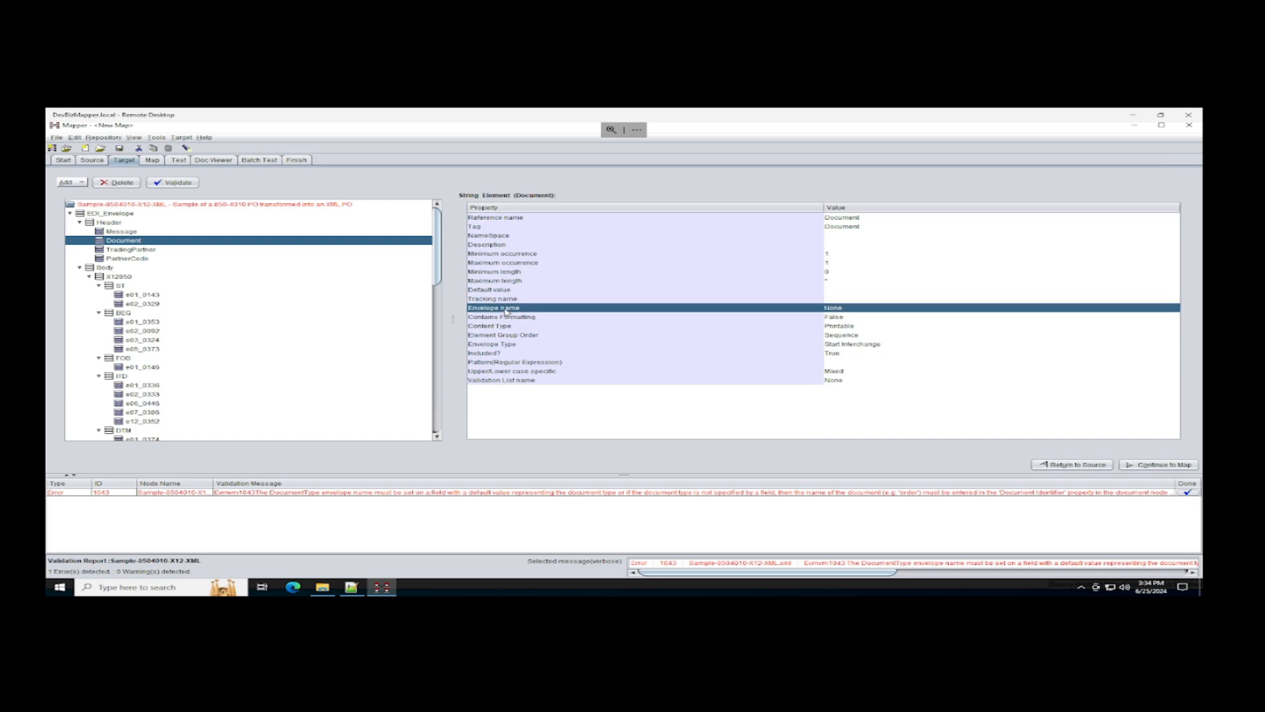
pyautogui.click(848, 308)
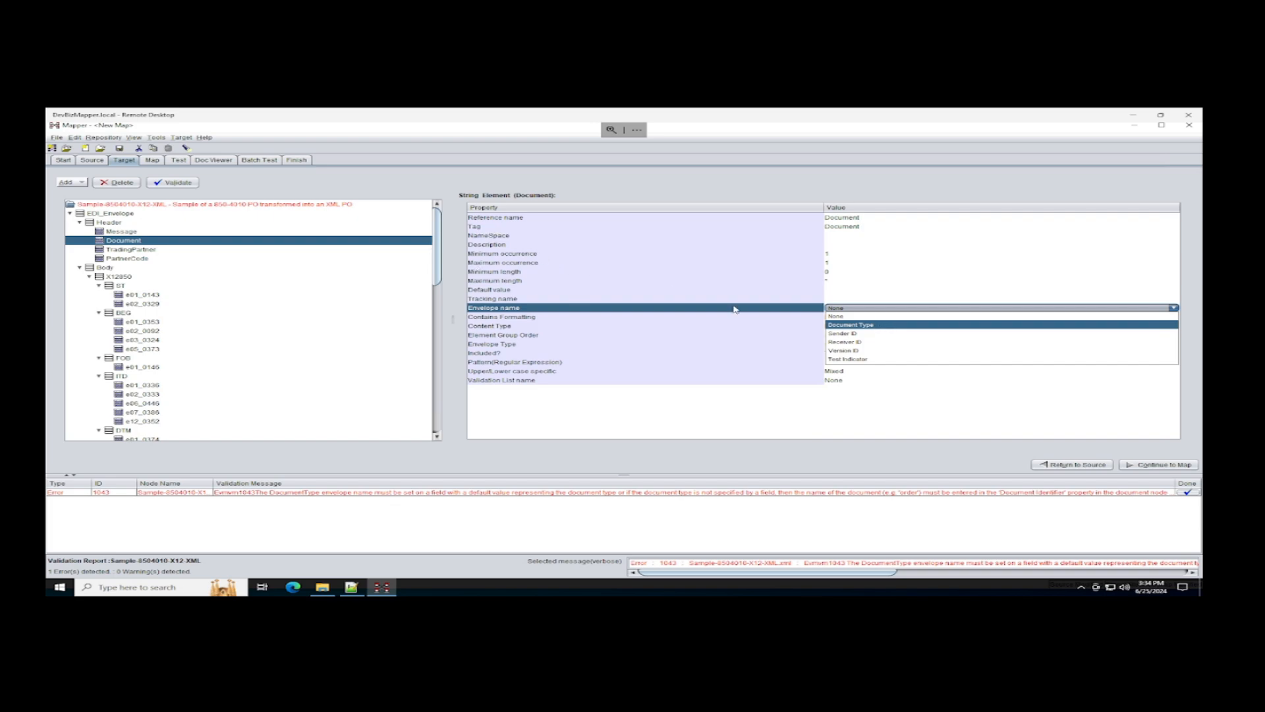
pyautogui.click(882, 326)
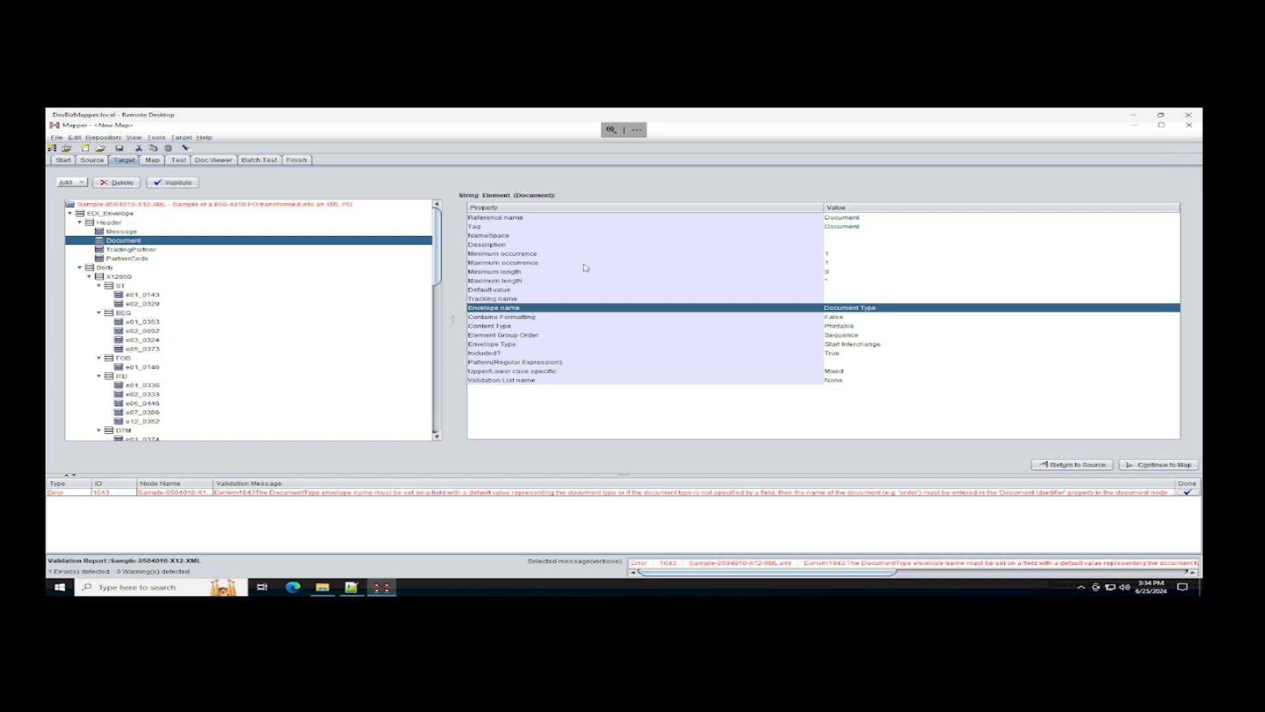
pyautogui.click(504, 290)
pyautogui.click(841, 291)
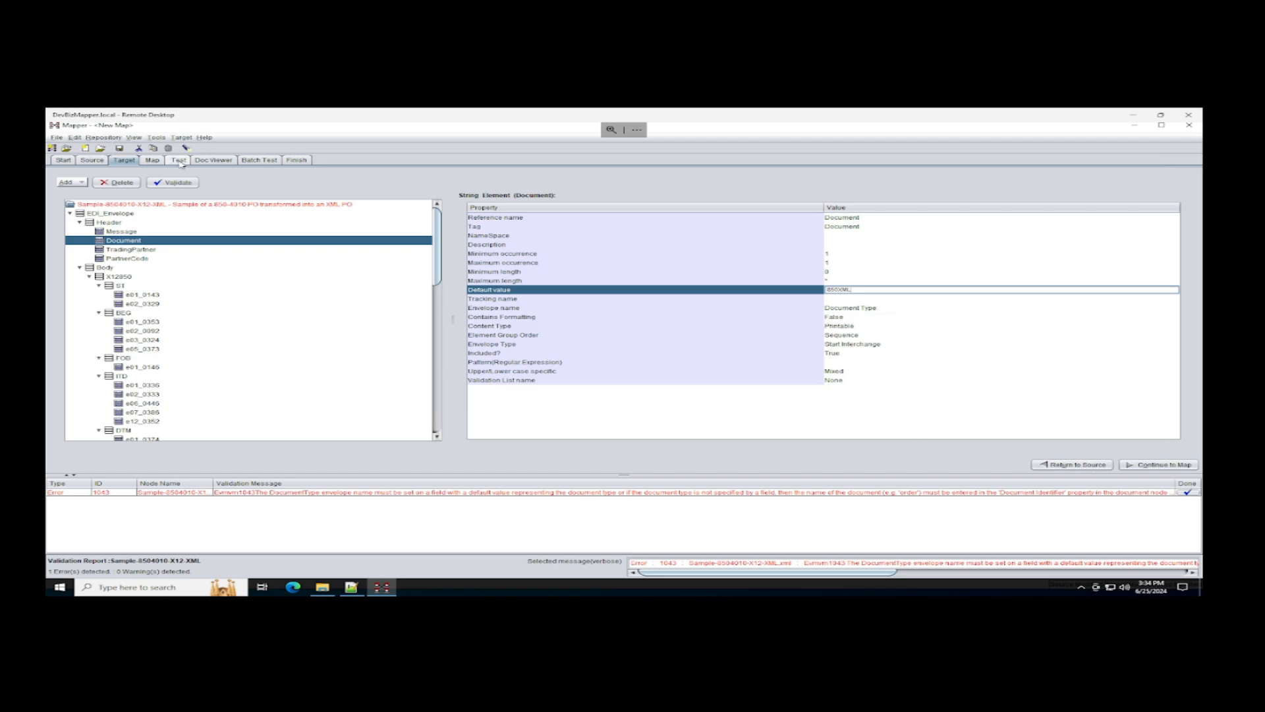
# Run the map test again and open the target error about the start document sequence
pyautogui.click(178, 160)
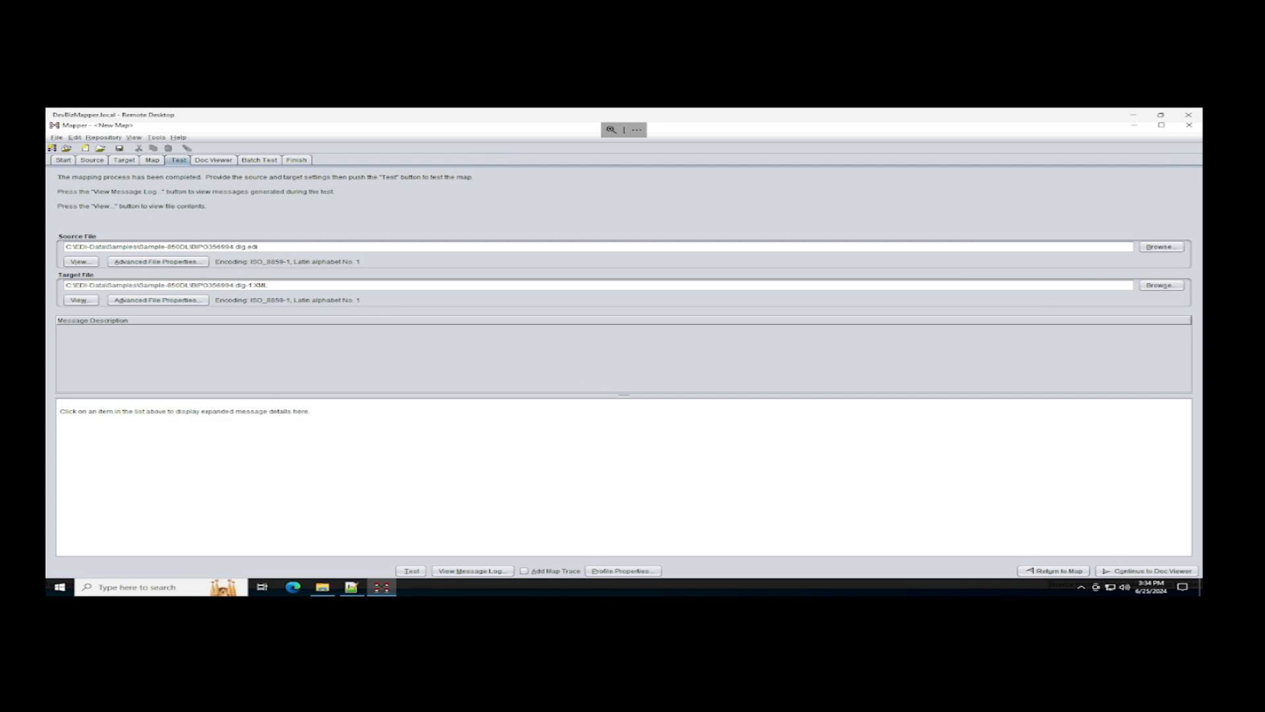
pyautogui.click(410, 572)
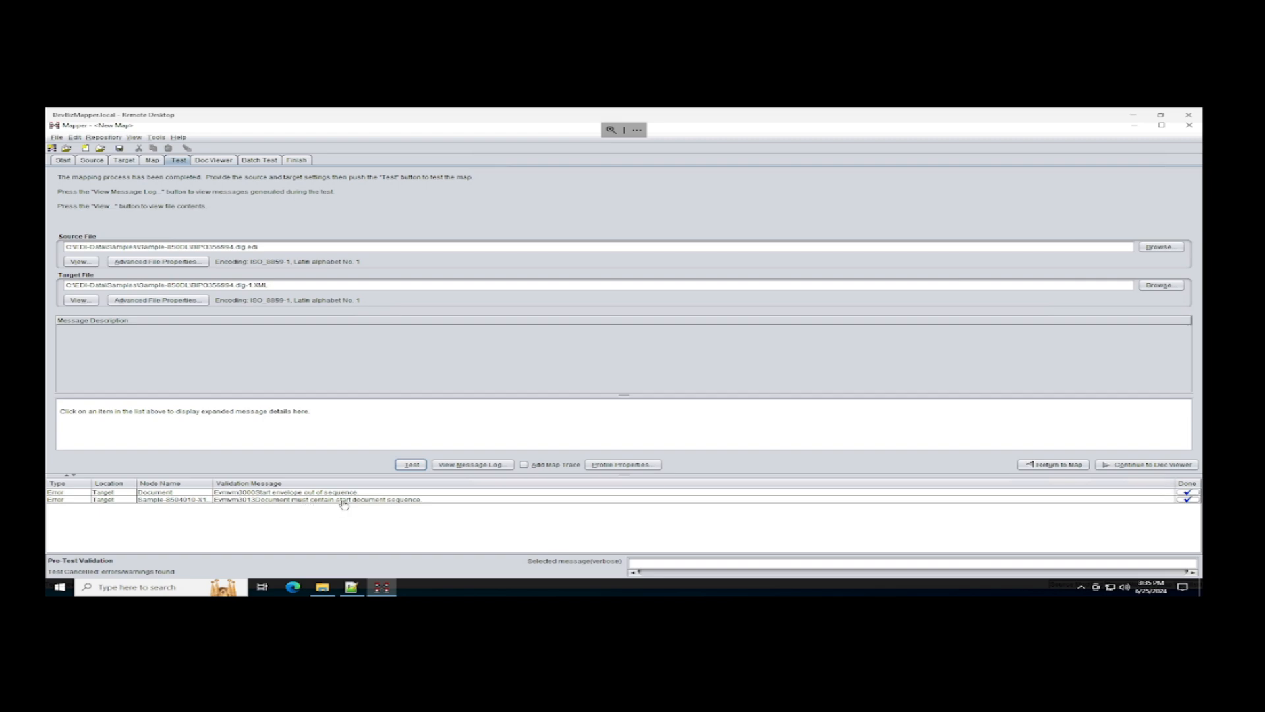
pyautogui.doubleClick(367, 501)
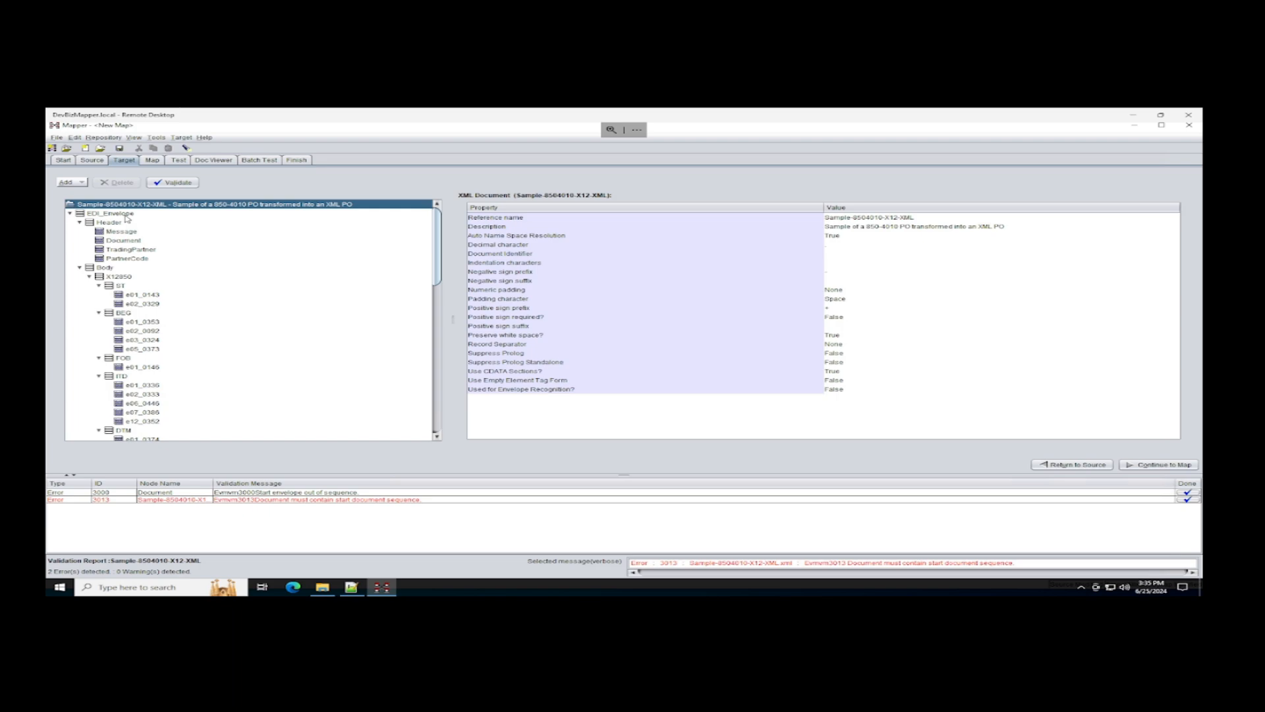
# Check the EDI_Envelope properties and remove the Start Interchange envelope type from the Document element
pyautogui.click(126, 215)
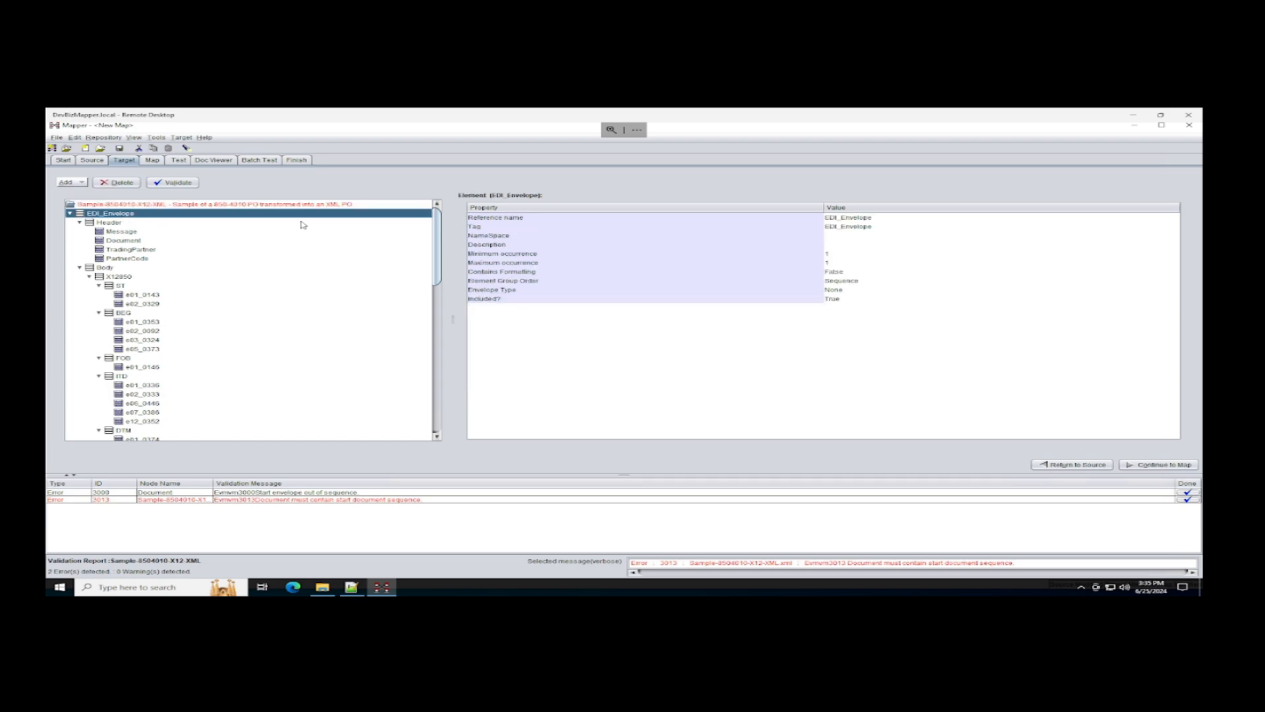
pyautogui.click(131, 241)
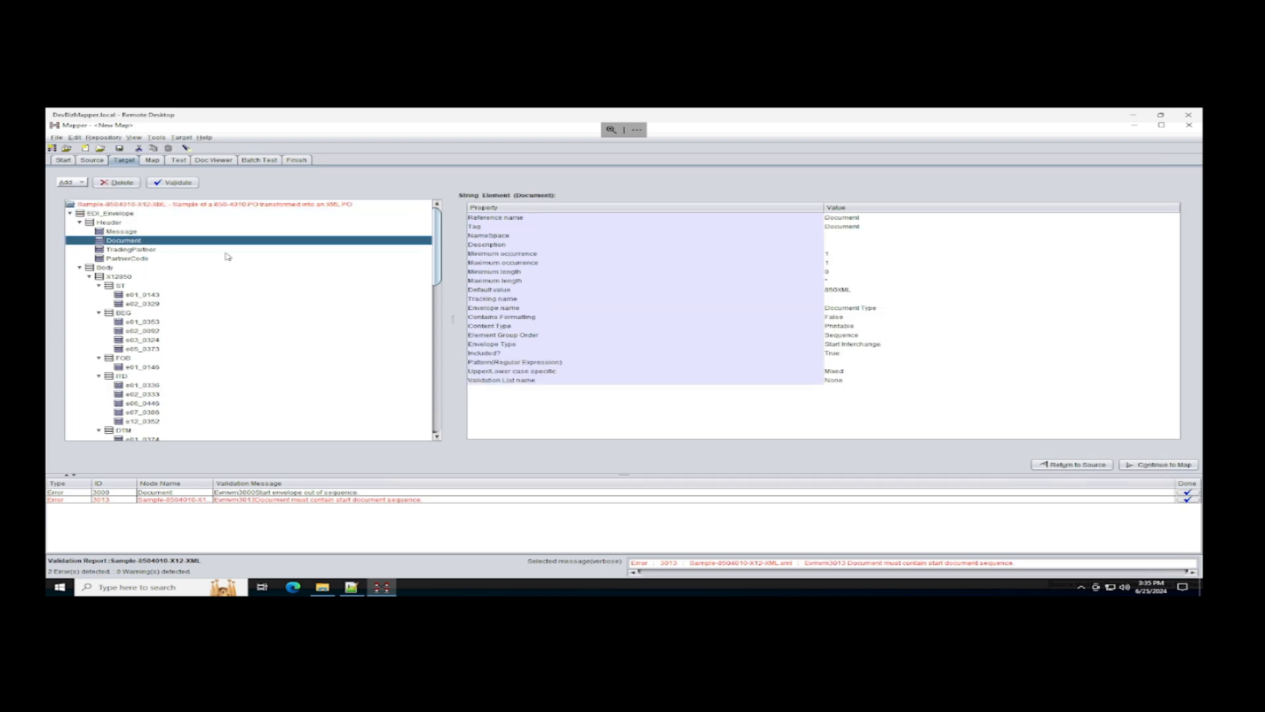
pyautogui.click(868, 349)
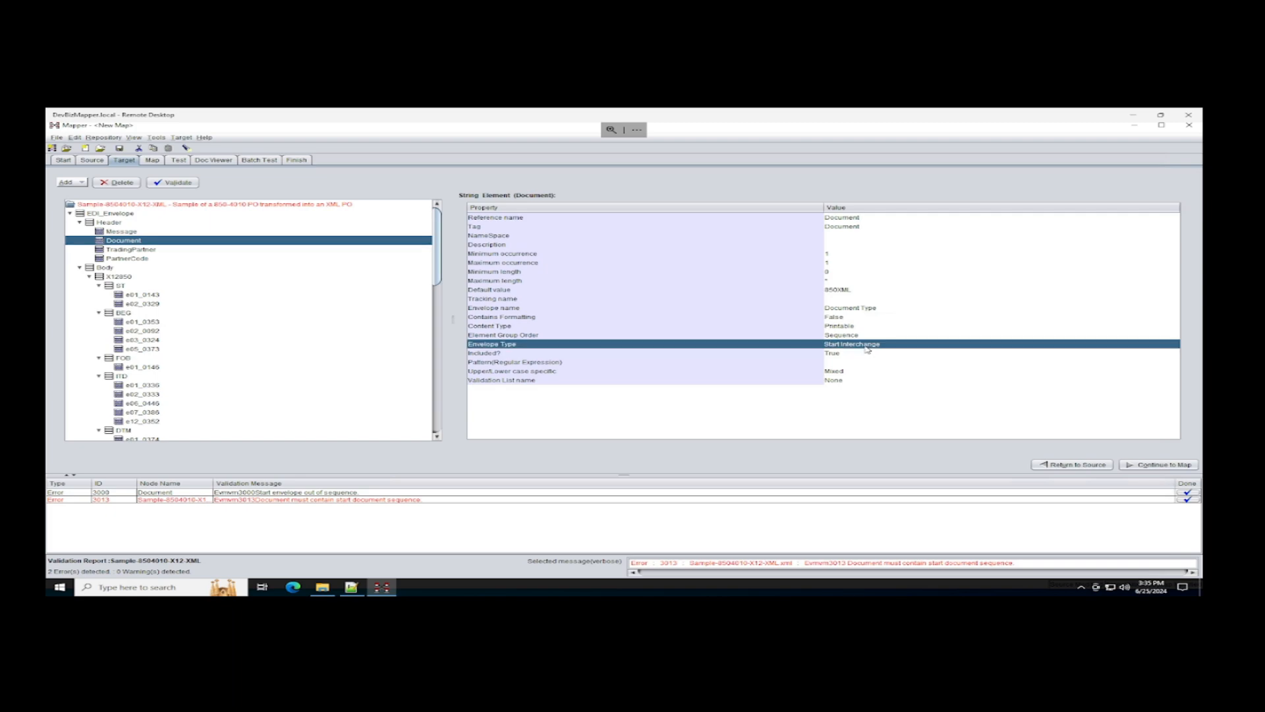
pyautogui.click(868, 349)
pyautogui.click(857, 358)
pyautogui.click(110, 223)
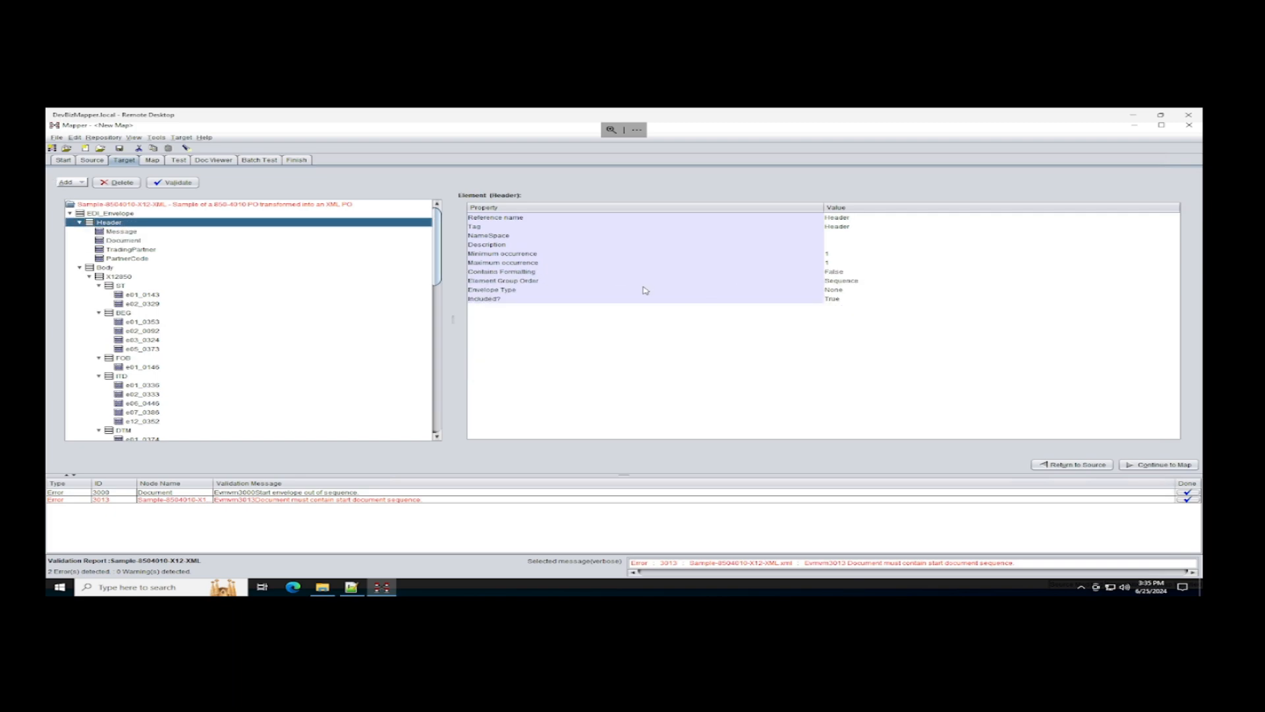
pyautogui.click(852, 289)
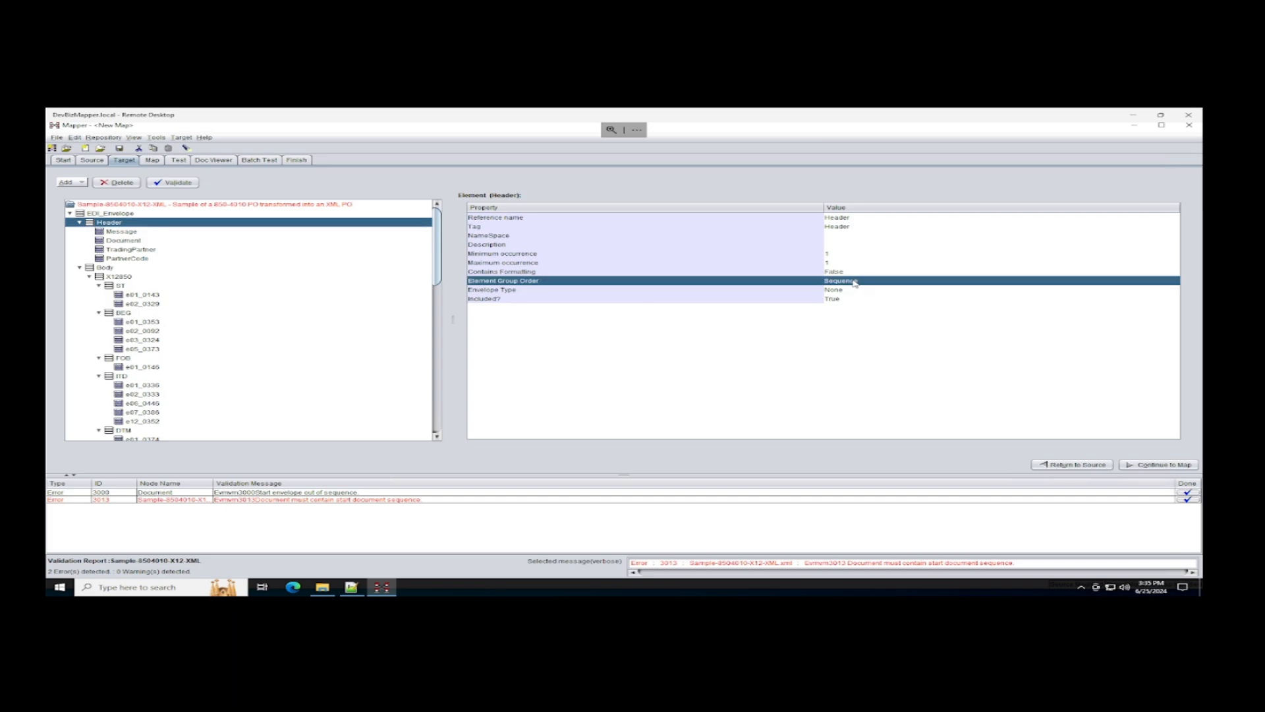
pyautogui.click(849, 291)
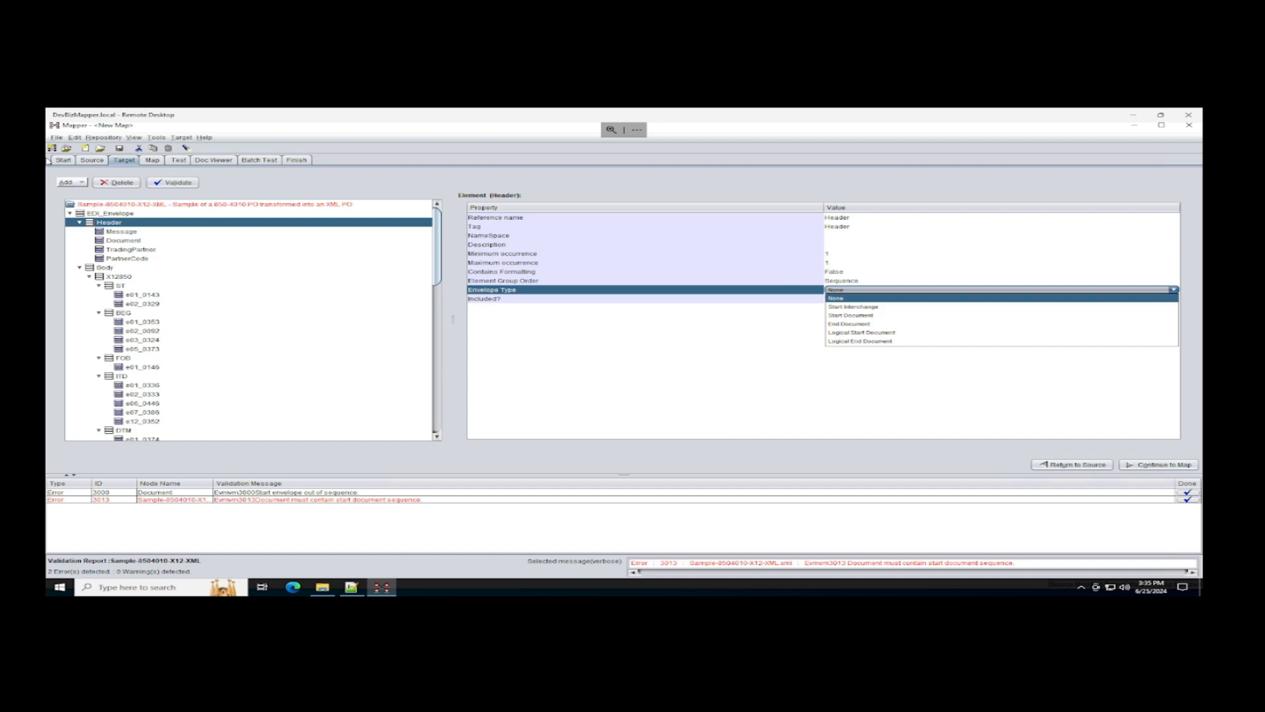
pyautogui.click(125, 214)
# Set the Envelope Type of the EDI_Envelope element to Start Interchange
pyautogui.click(126, 215)
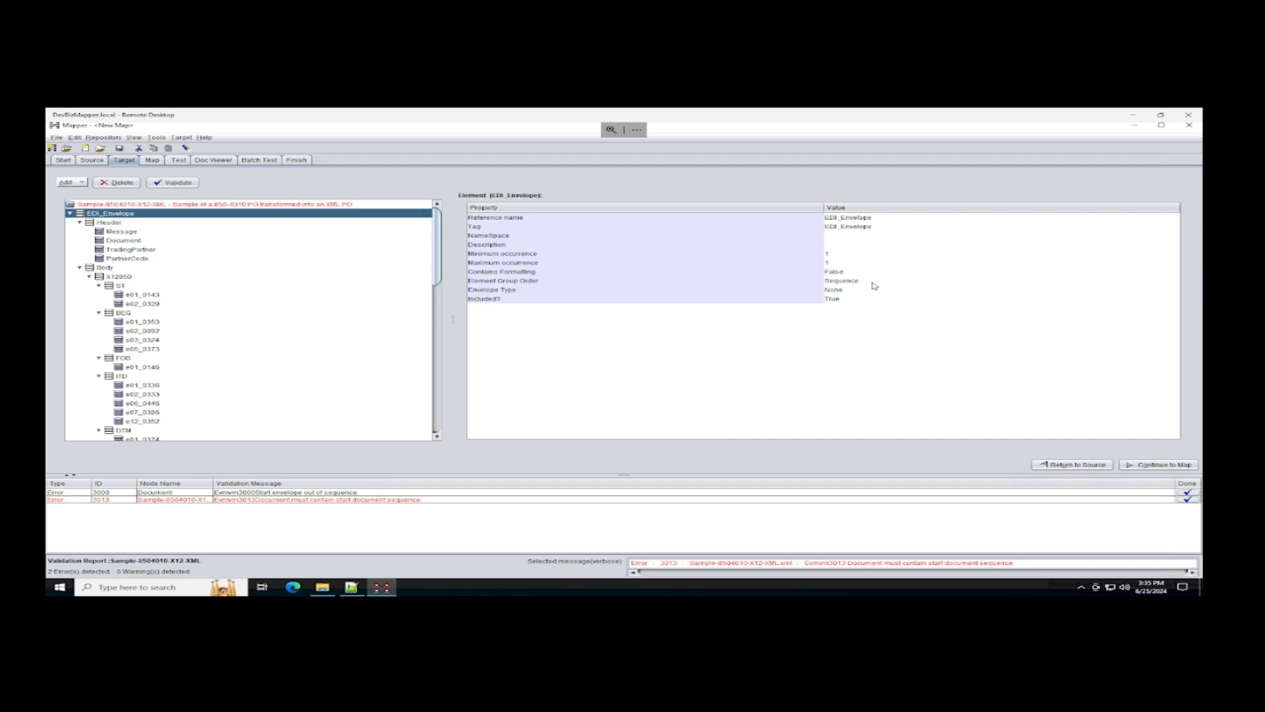
pyautogui.click(848, 291)
pyautogui.click(849, 292)
pyautogui.click(850, 306)
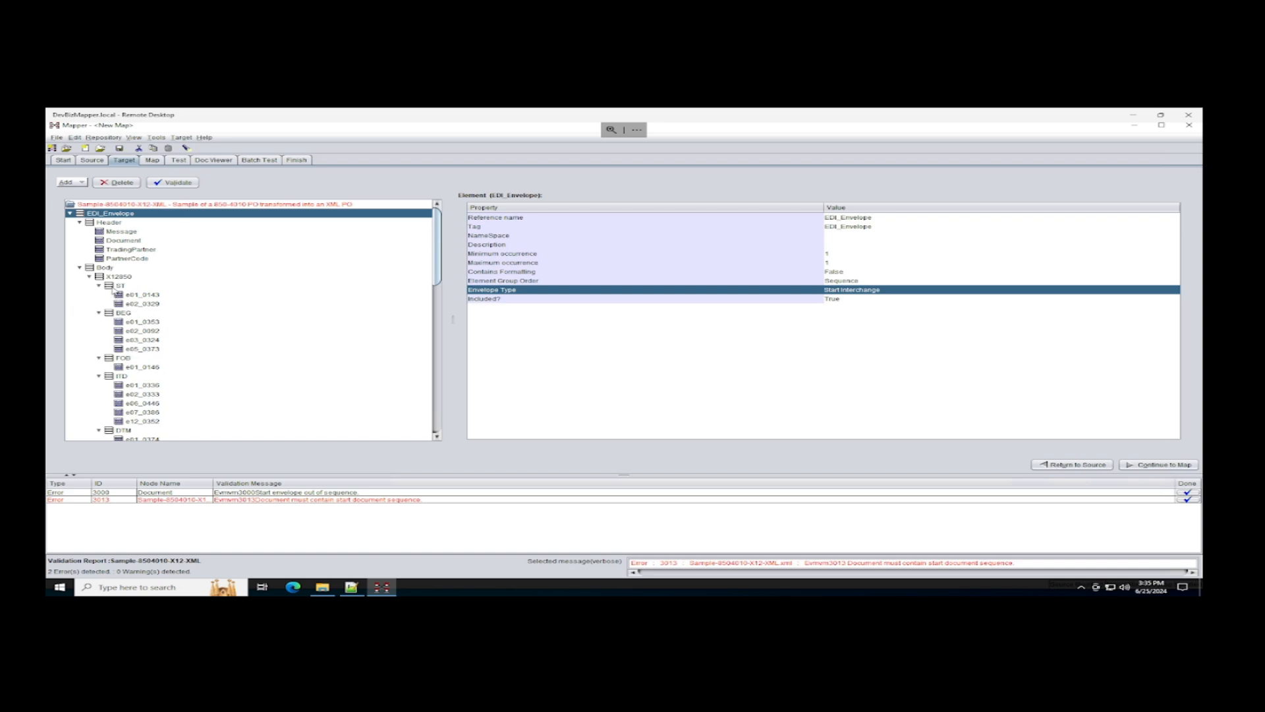
# Set the Envelope Type of the ST element under X12850 to Start Document
pyautogui.click(117, 287)
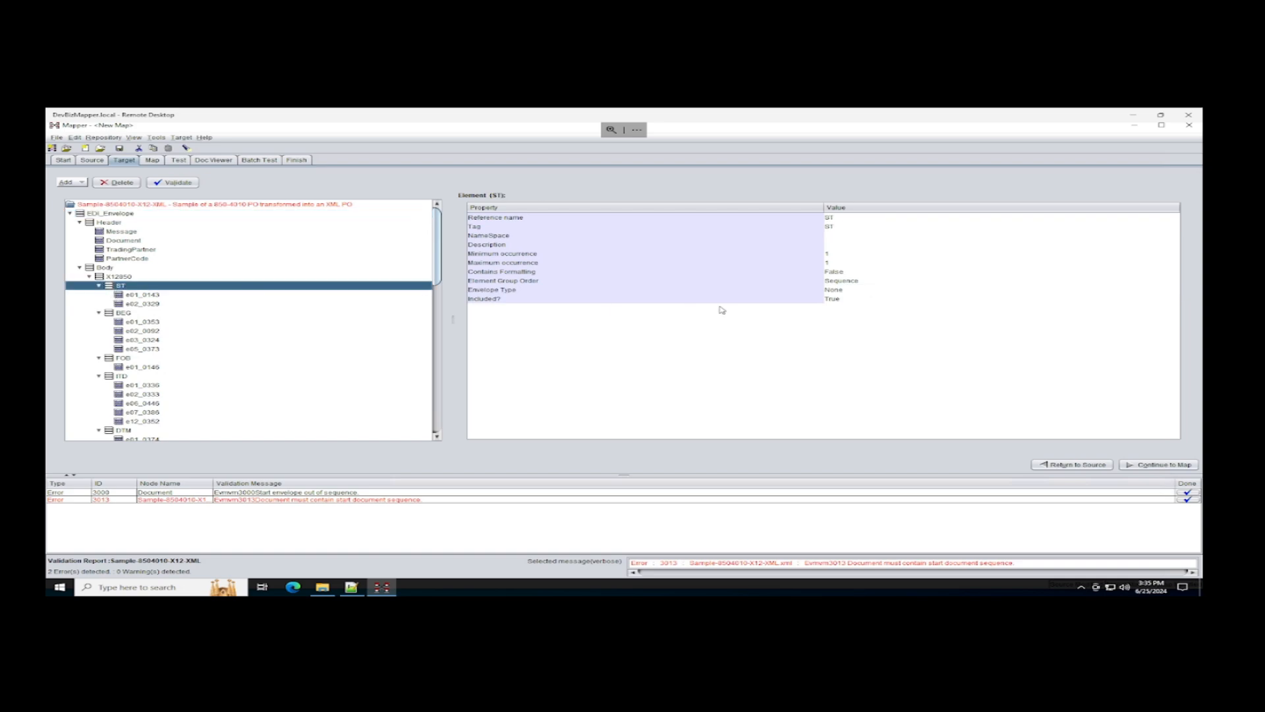
pyautogui.click(840, 293)
pyautogui.click(840, 290)
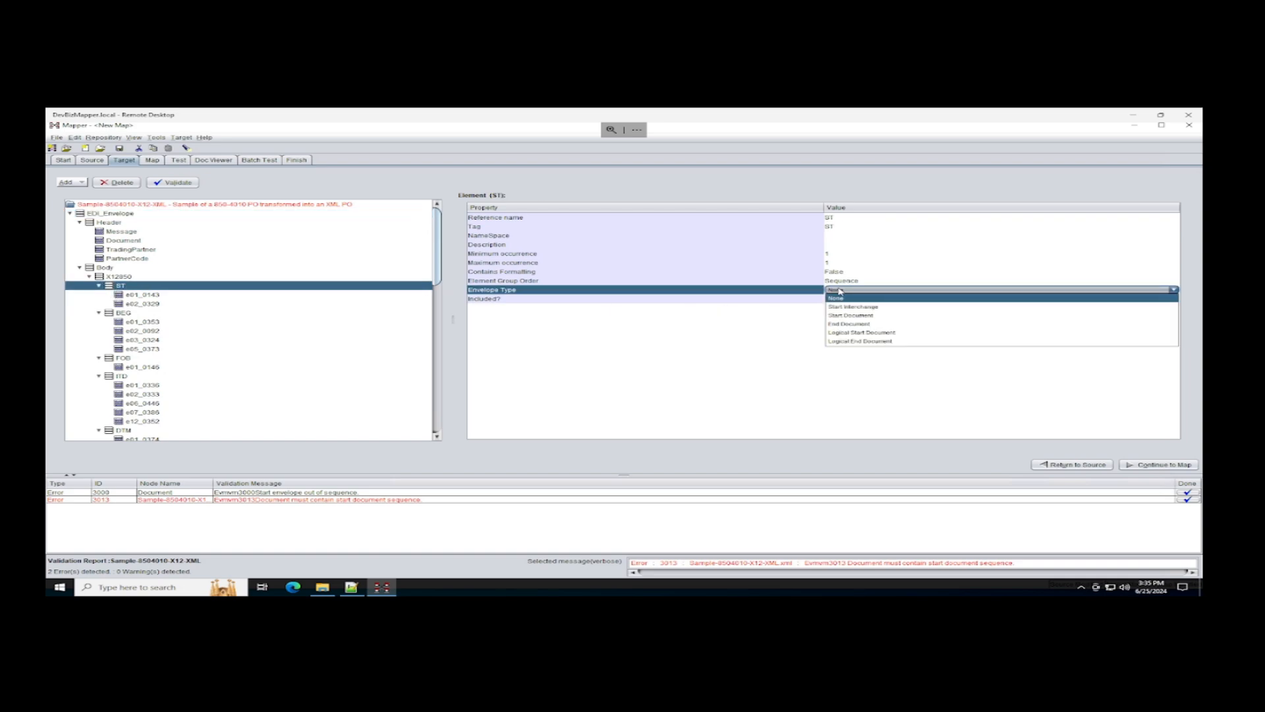
pyautogui.click(860, 321)
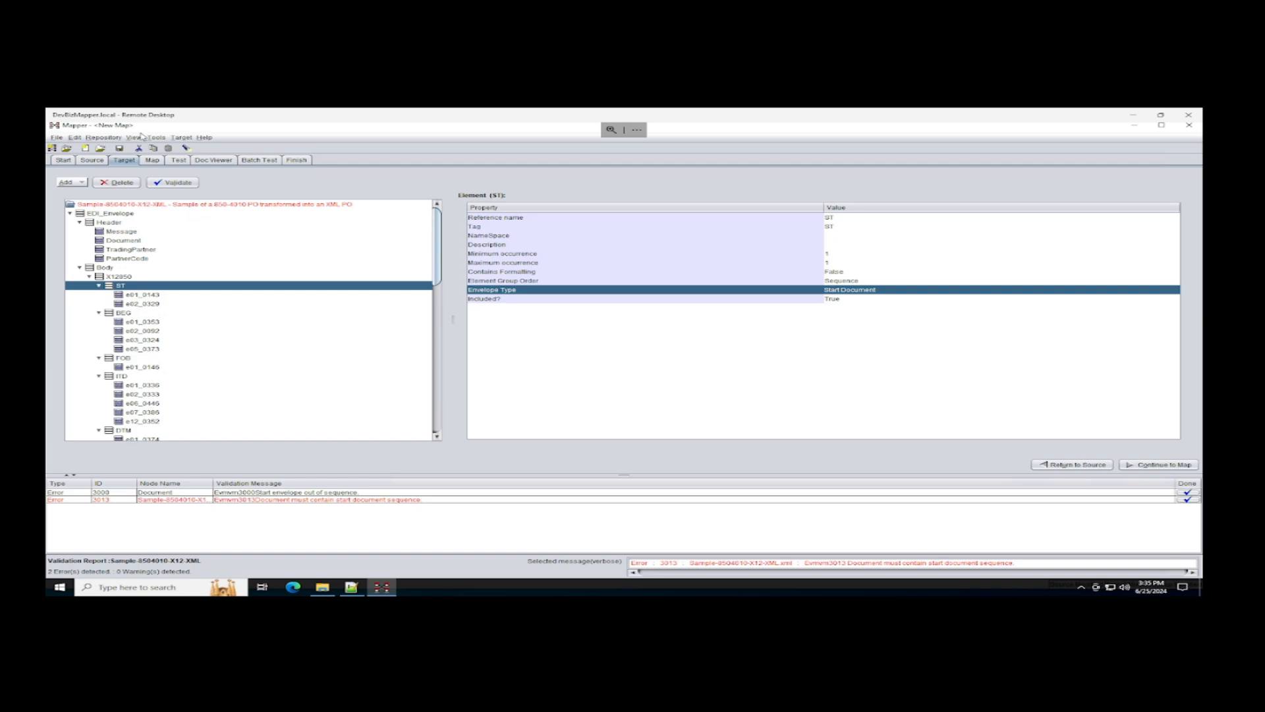
# Run the map test again and open the compliance message about the minimum instances of LOOP_PID_g013
pyautogui.click(179, 160)
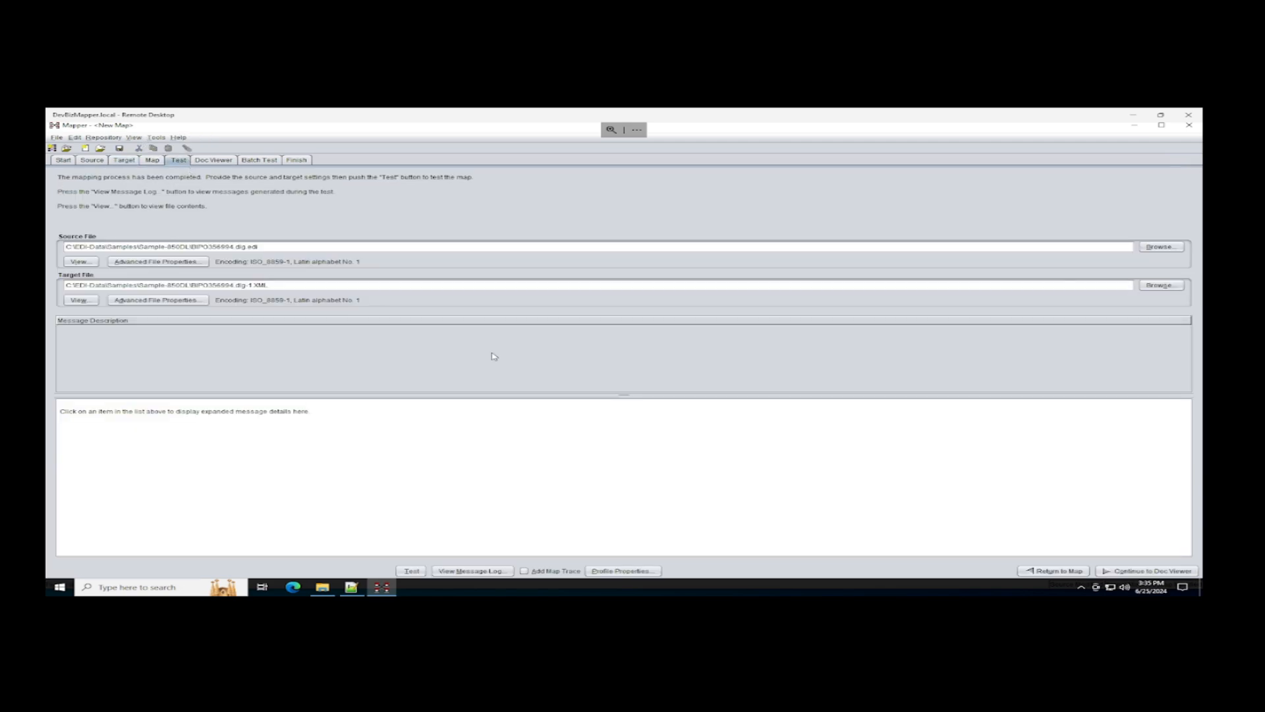
pyautogui.click(411, 571)
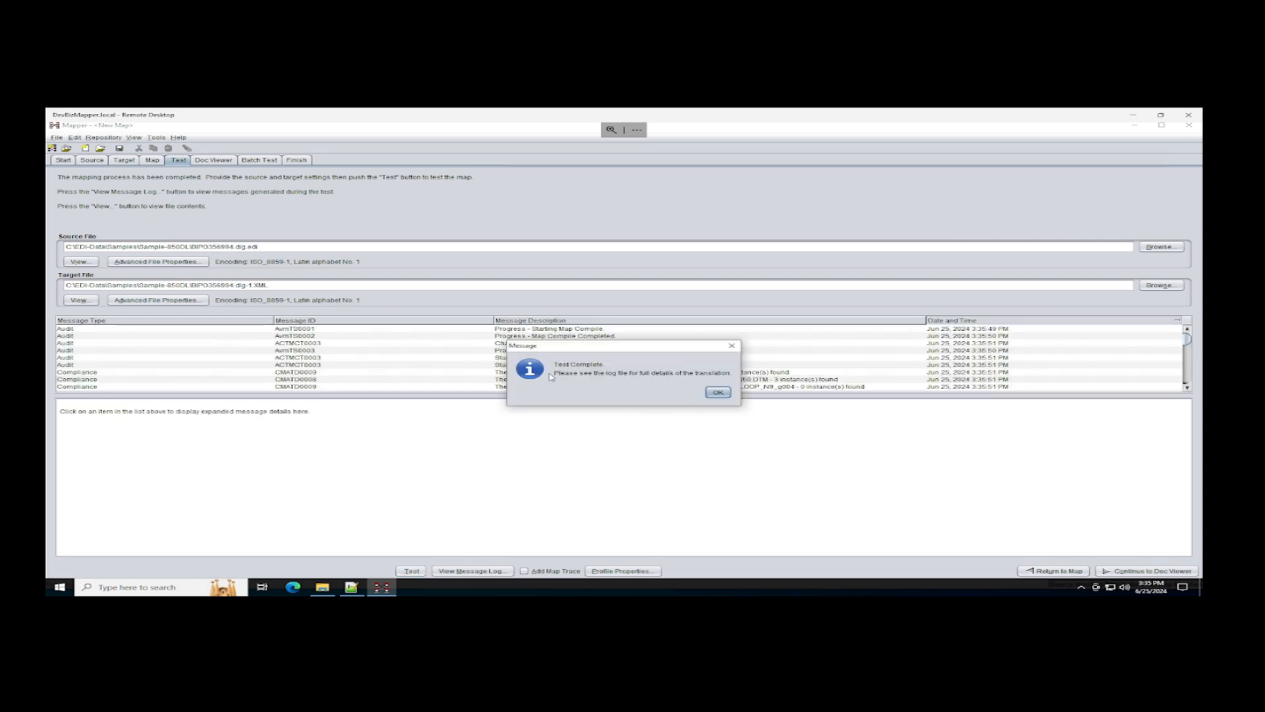
pyautogui.click(718, 393)
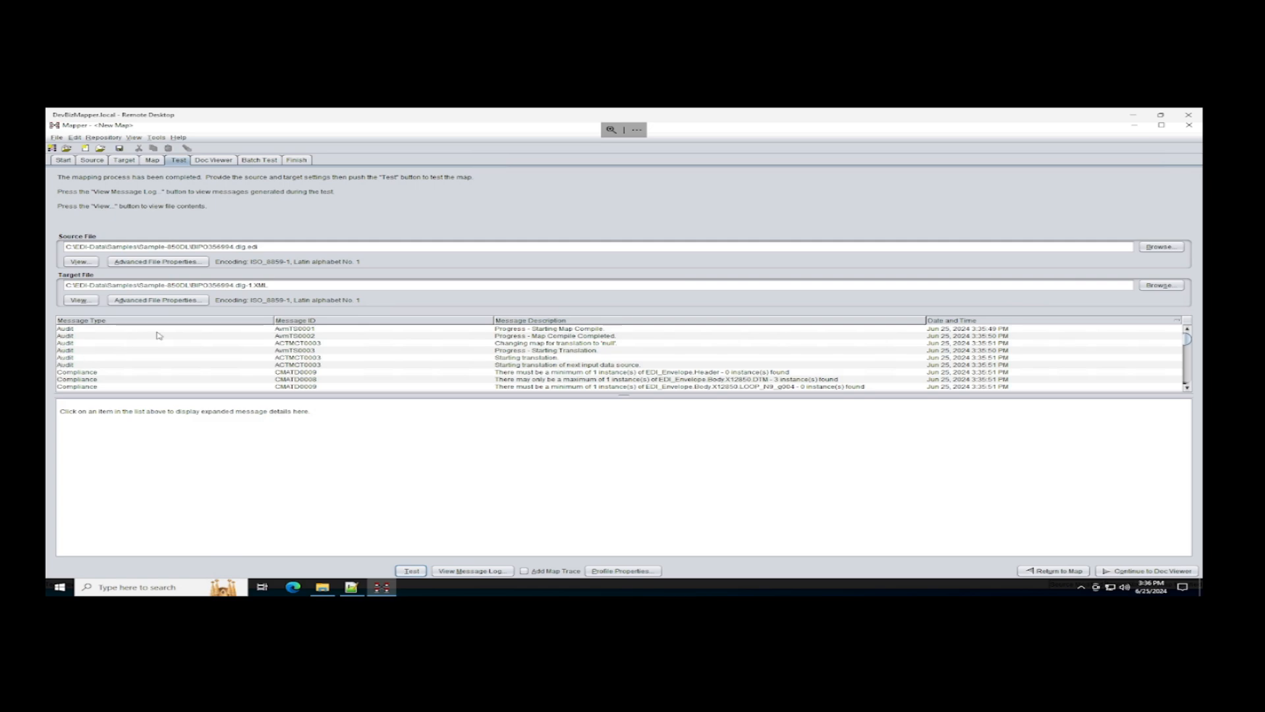
pyautogui.scroll(-1, 611, 346)
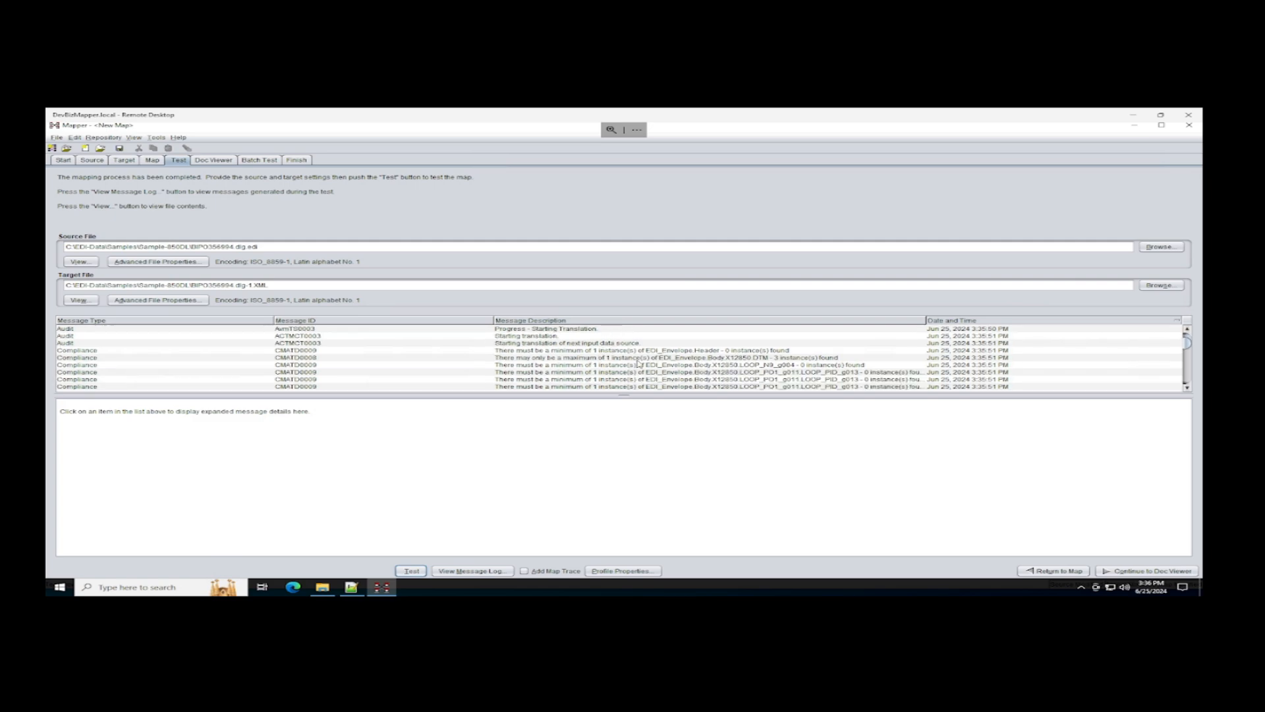
pyautogui.scroll(-2, 638, 363)
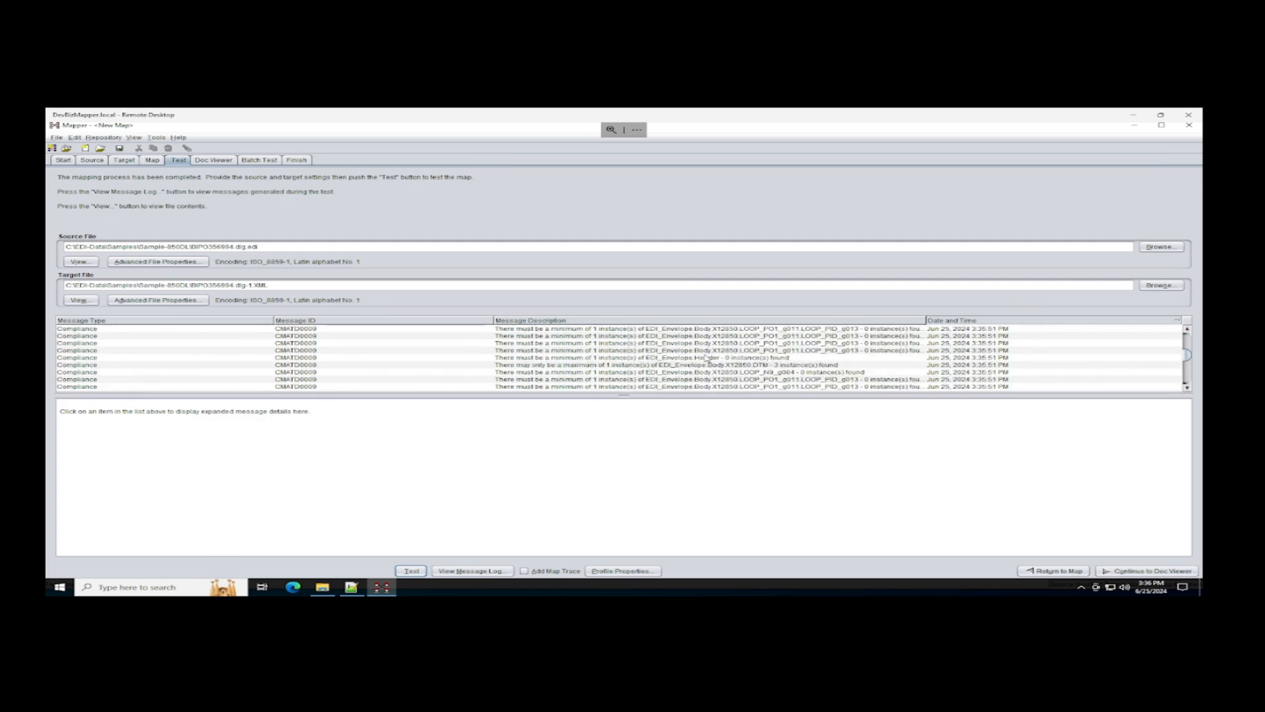
pyautogui.click(833, 344)
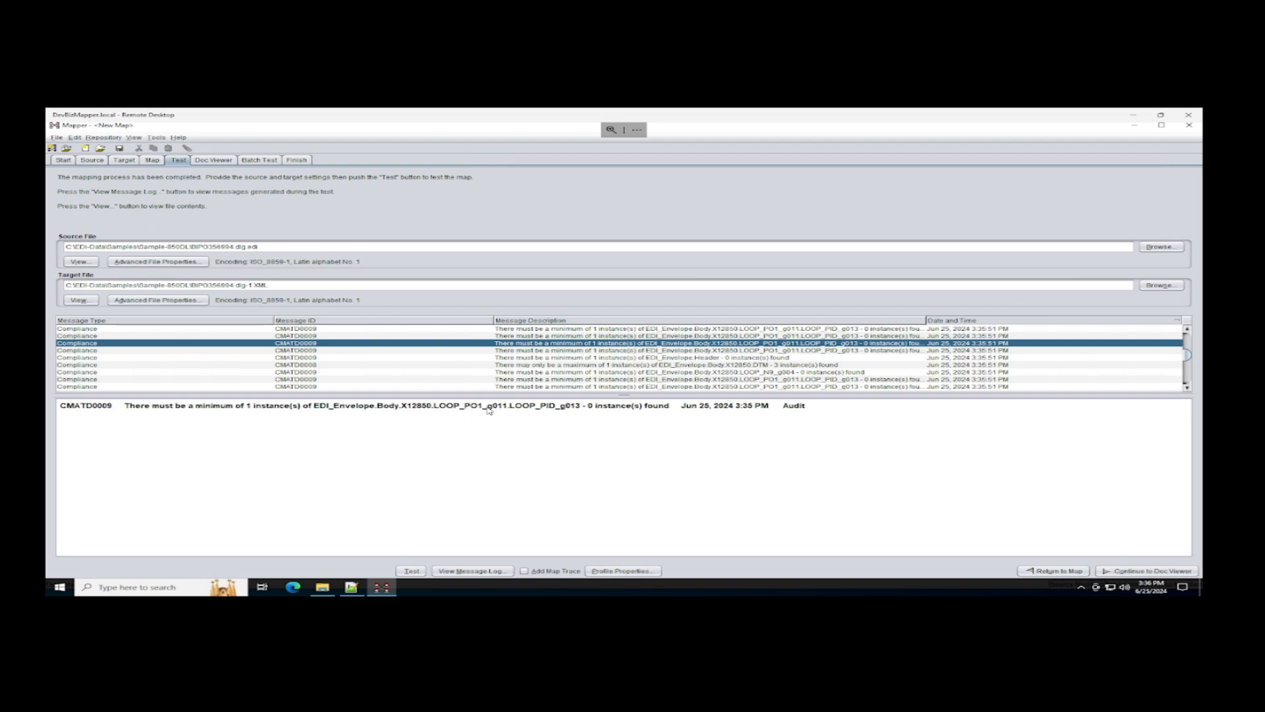
# Trace the path from the compliance message through the map's target tree and select LOOP_PID_g013 under LOOP_PO1_g011
pyautogui.click(151, 162)
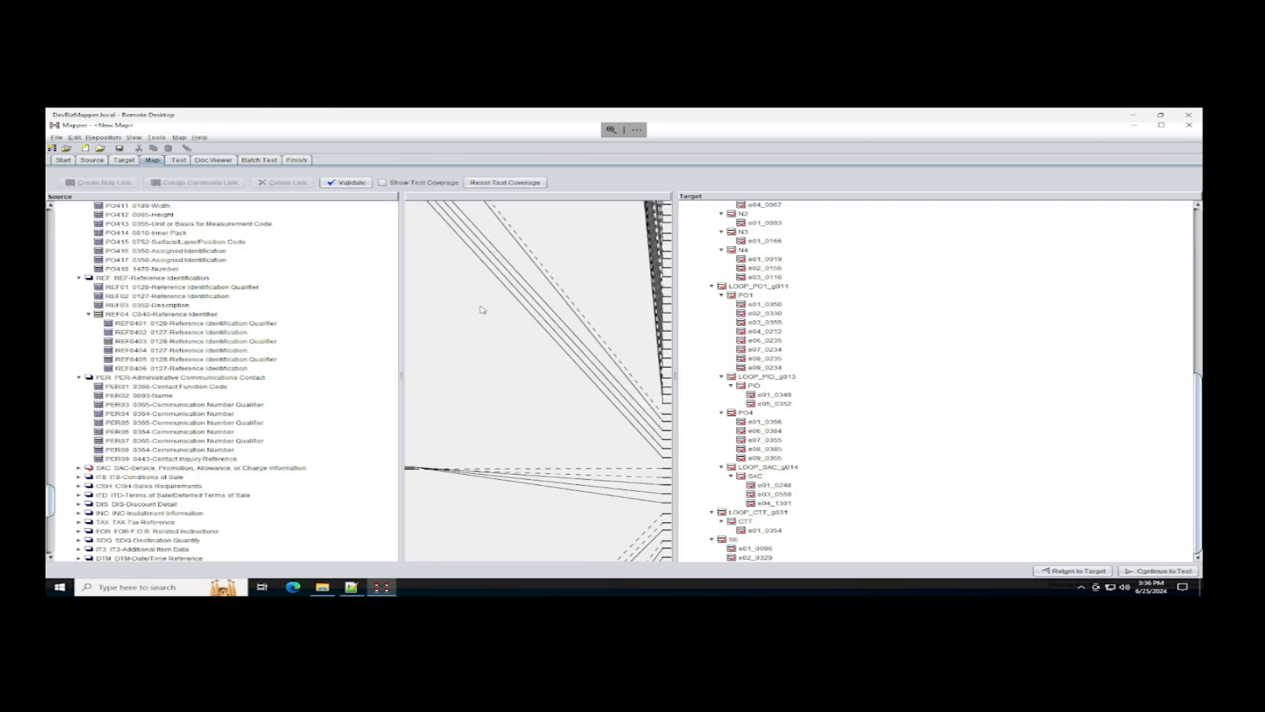
pyautogui.scroll(5, 851, 328)
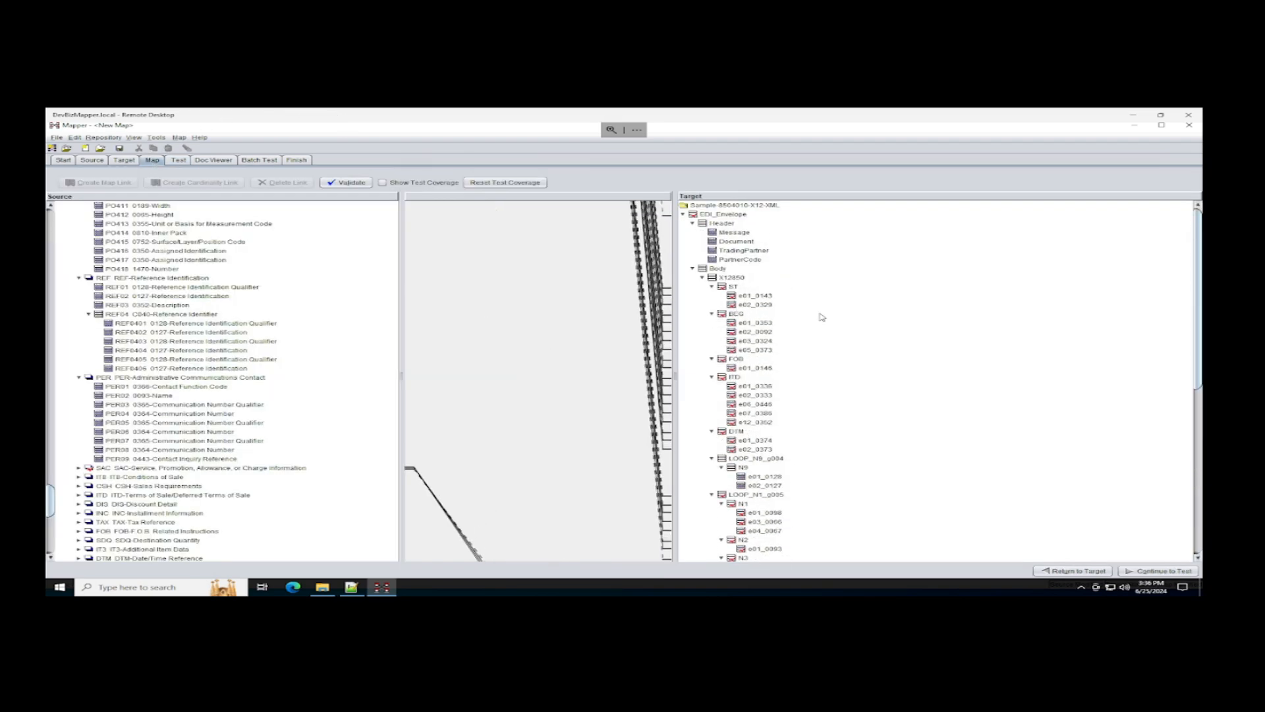
pyautogui.click(739, 217)
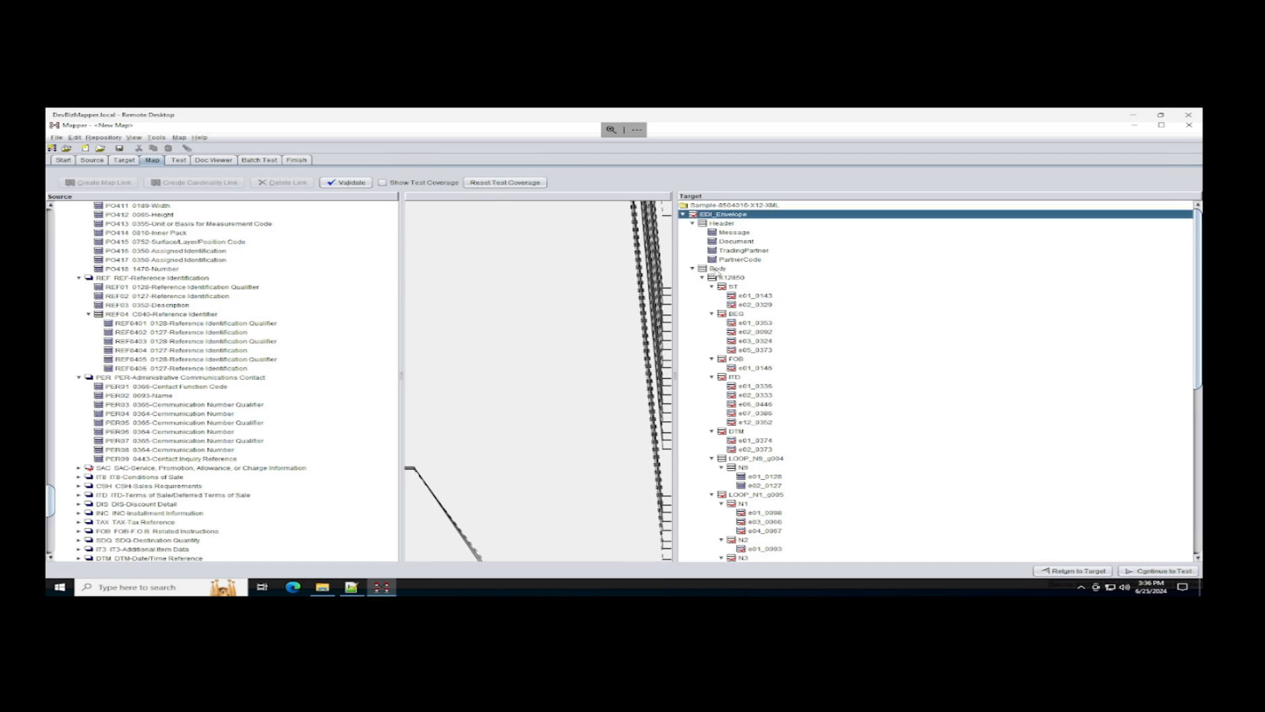
pyautogui.click(735, 278)
pyautogui.scroll(-8, 752, 419)
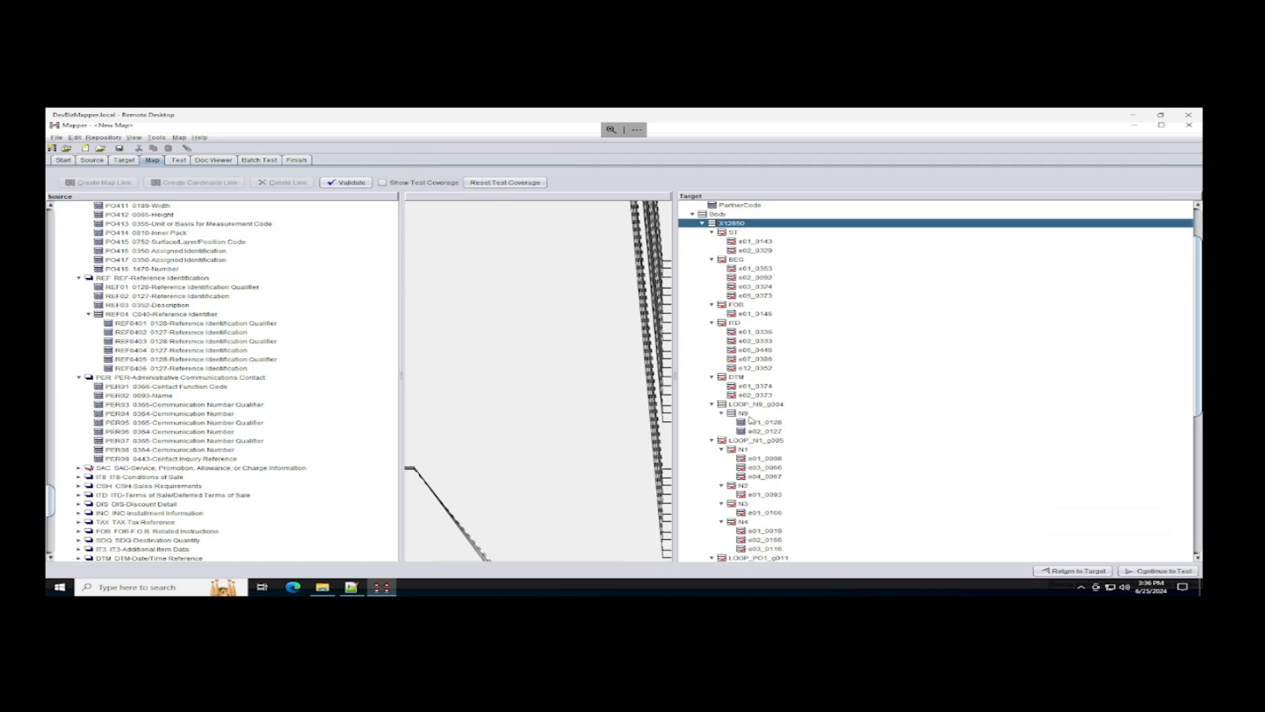
pyautogui.click(762, 396)
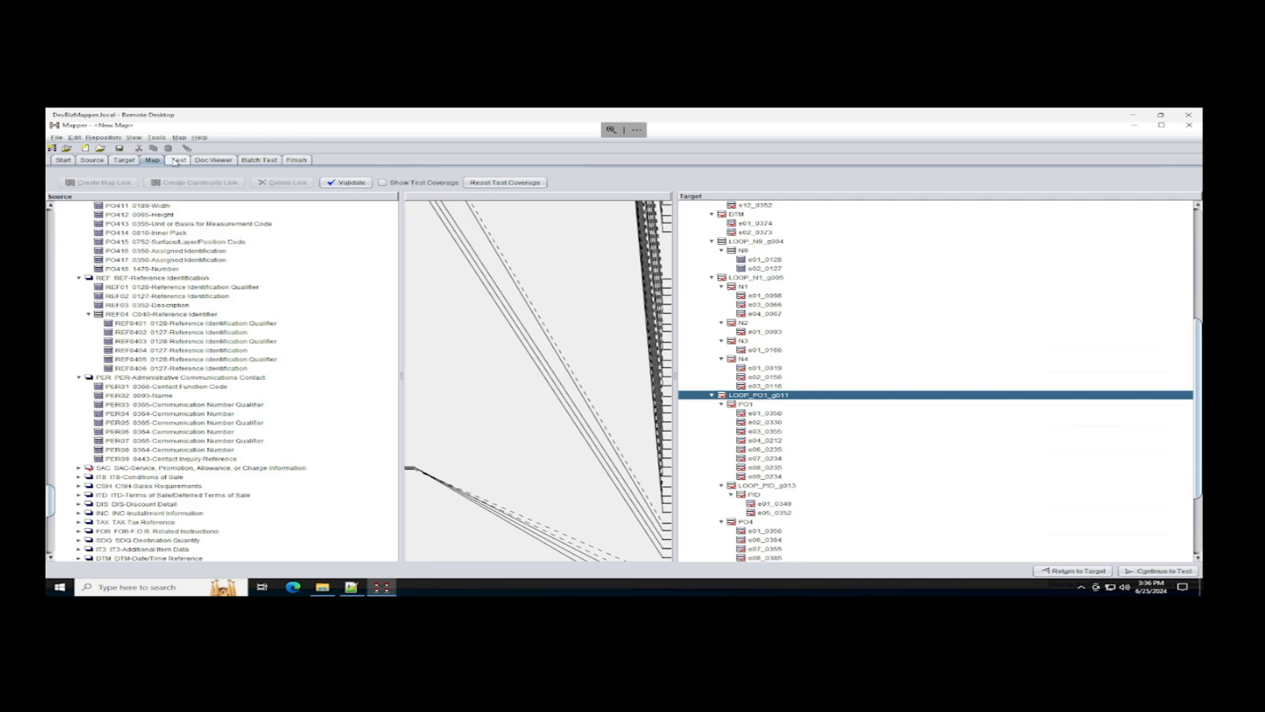
pyautogui.click(177, 161)
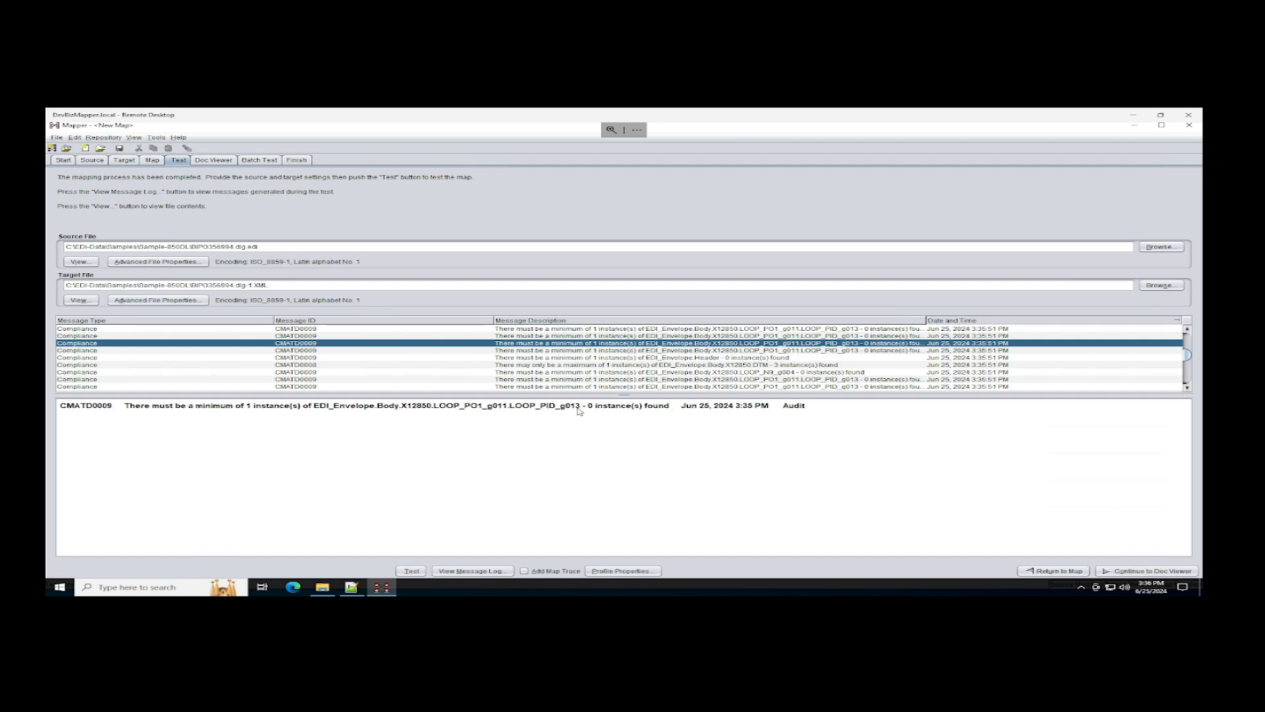
pyautogui.click(153, 160)
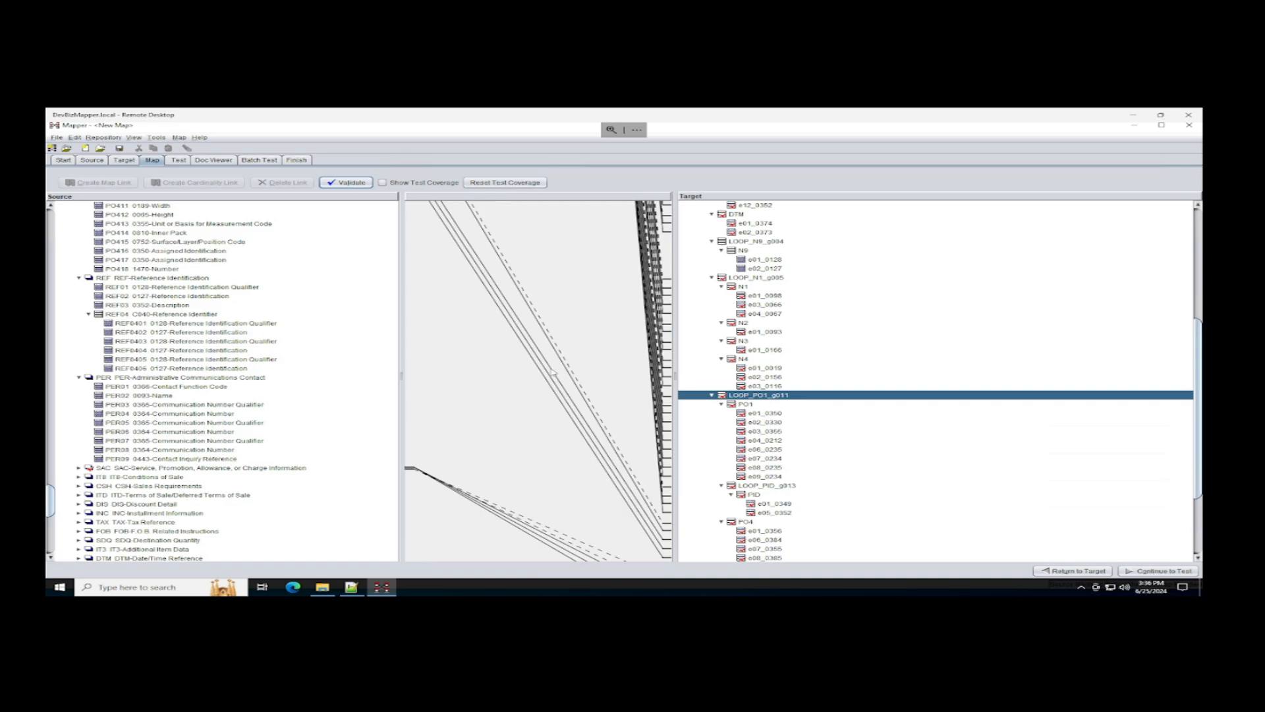
pyautogui.click(786, 487)
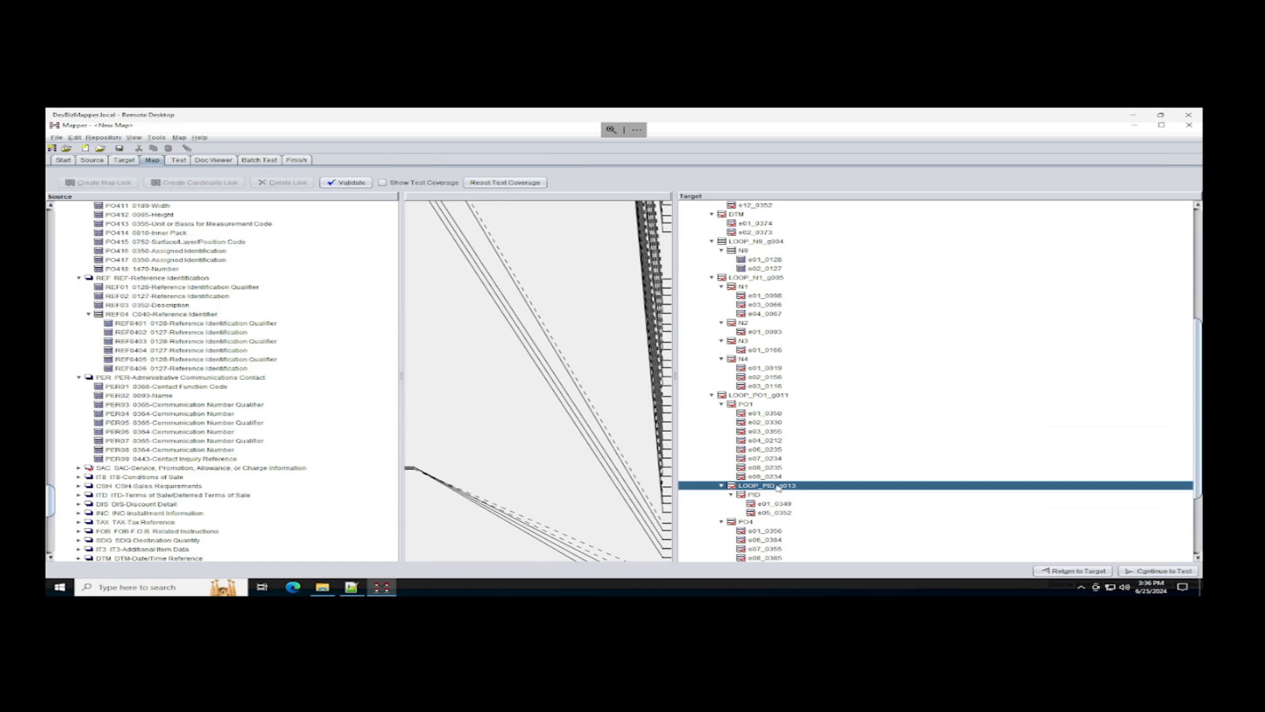
# Set the Minimum occurrence of the LOOP_PID_g013 element in the target definition to 0
pyautogui.click(124, 160)
pyautogui.scroll(-2, 162, 339)
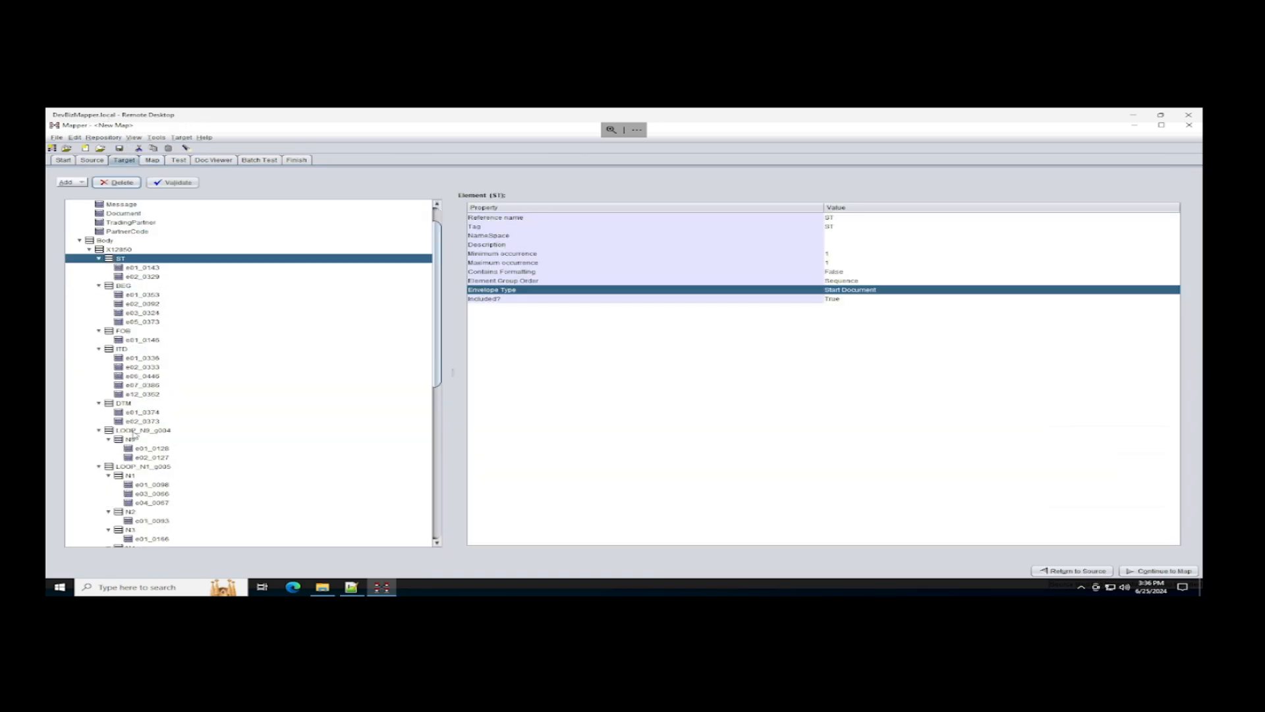
pyautogui.scroll(-5, 128, 455)
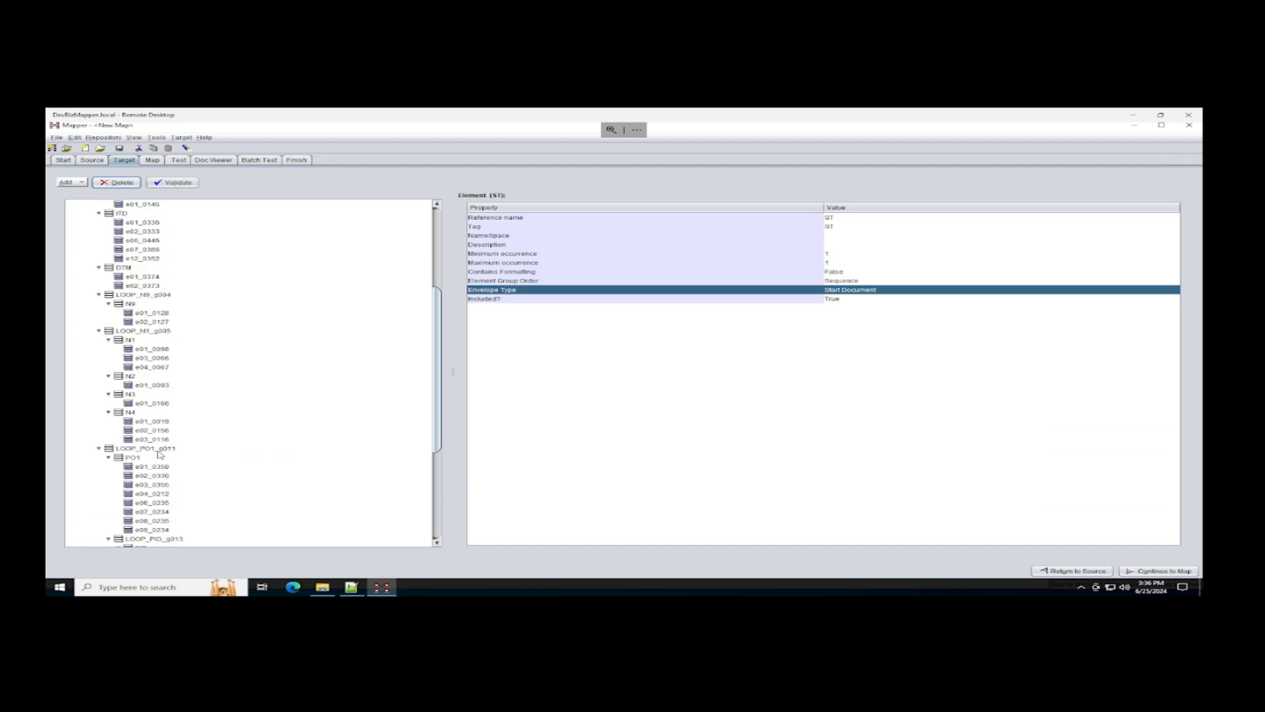
pyautogui.click(148, 513)
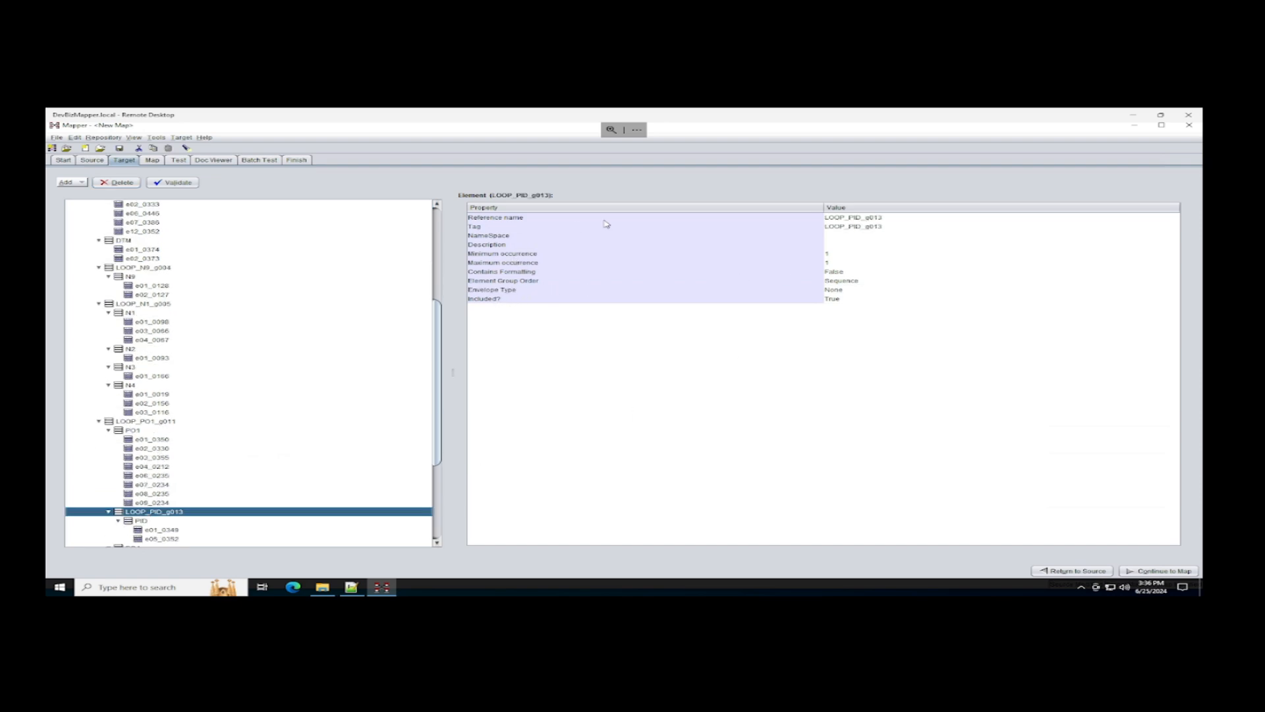
pyautogui.click(497, 255)
pyautogui.click(509, 263)
pyautogui.click(841, 255)
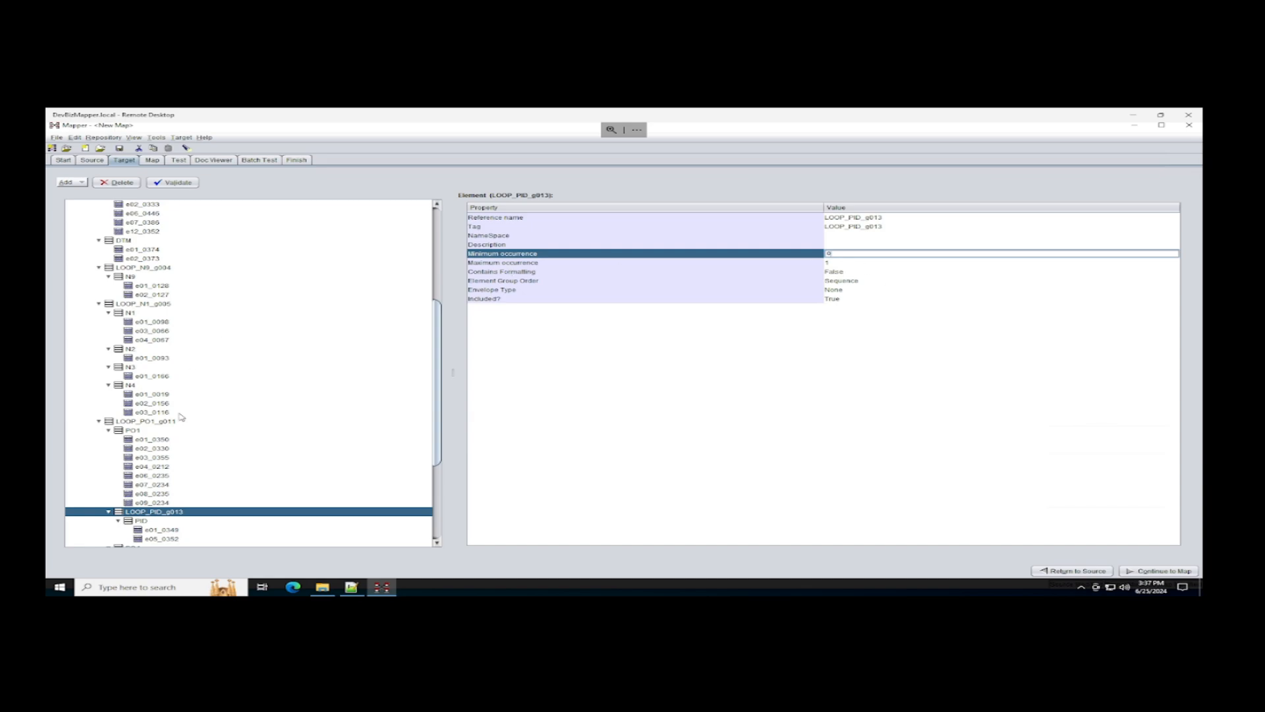
# Rerun the map test, review the compliance messages and open the one about the EDI_Envelope.Header minimum
pyautogui.click(179, 160)
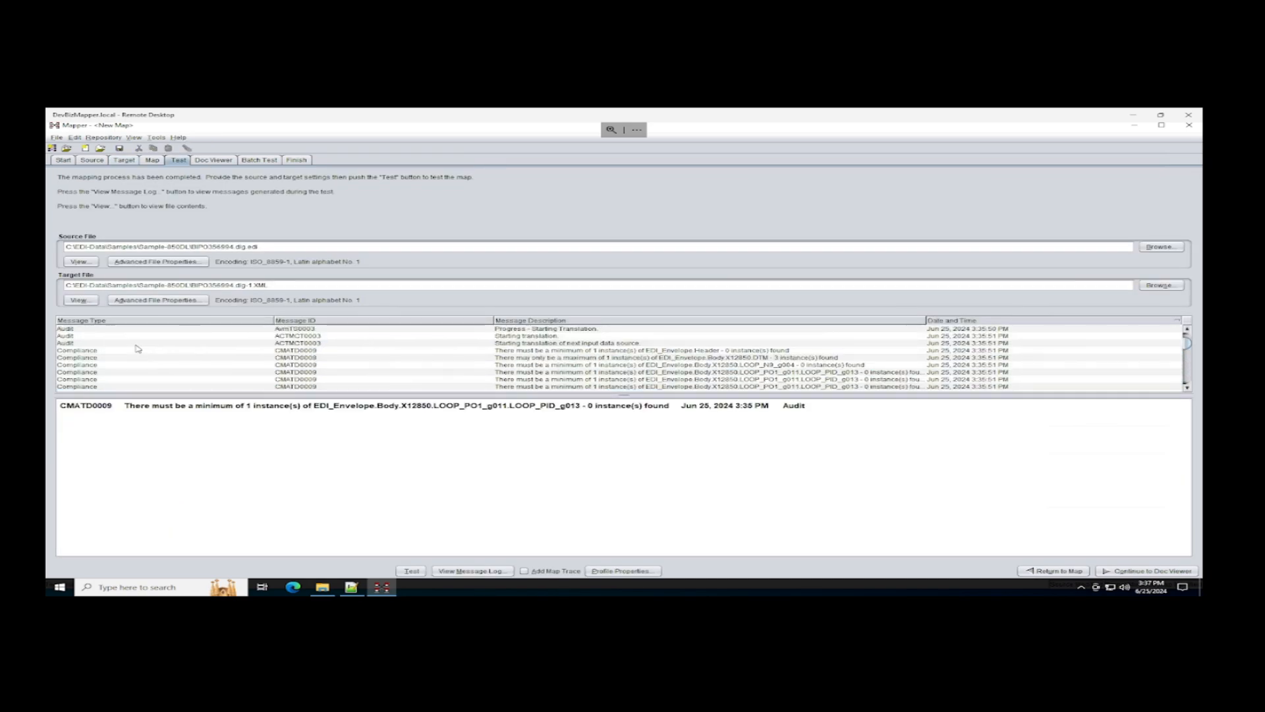
pyautogui.click(412, 570)
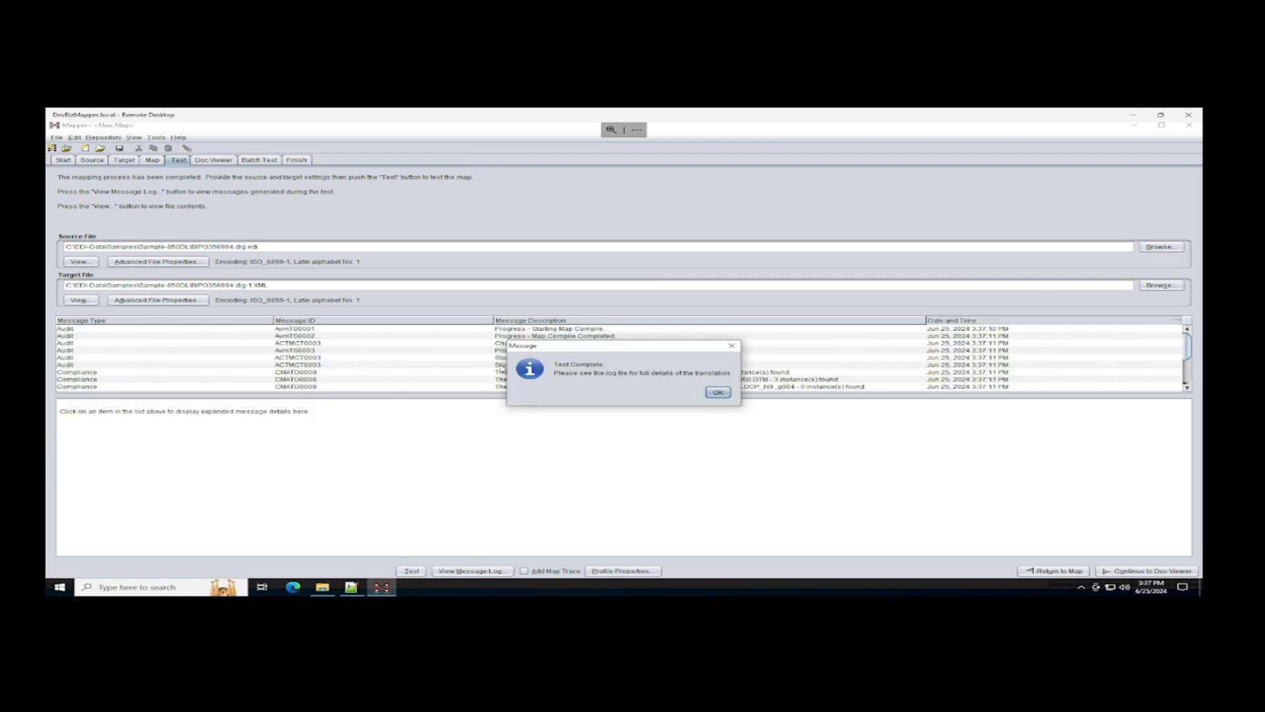
pyautogui.click(717, 392)
pyautogui.scroll(-1, 758, 385)
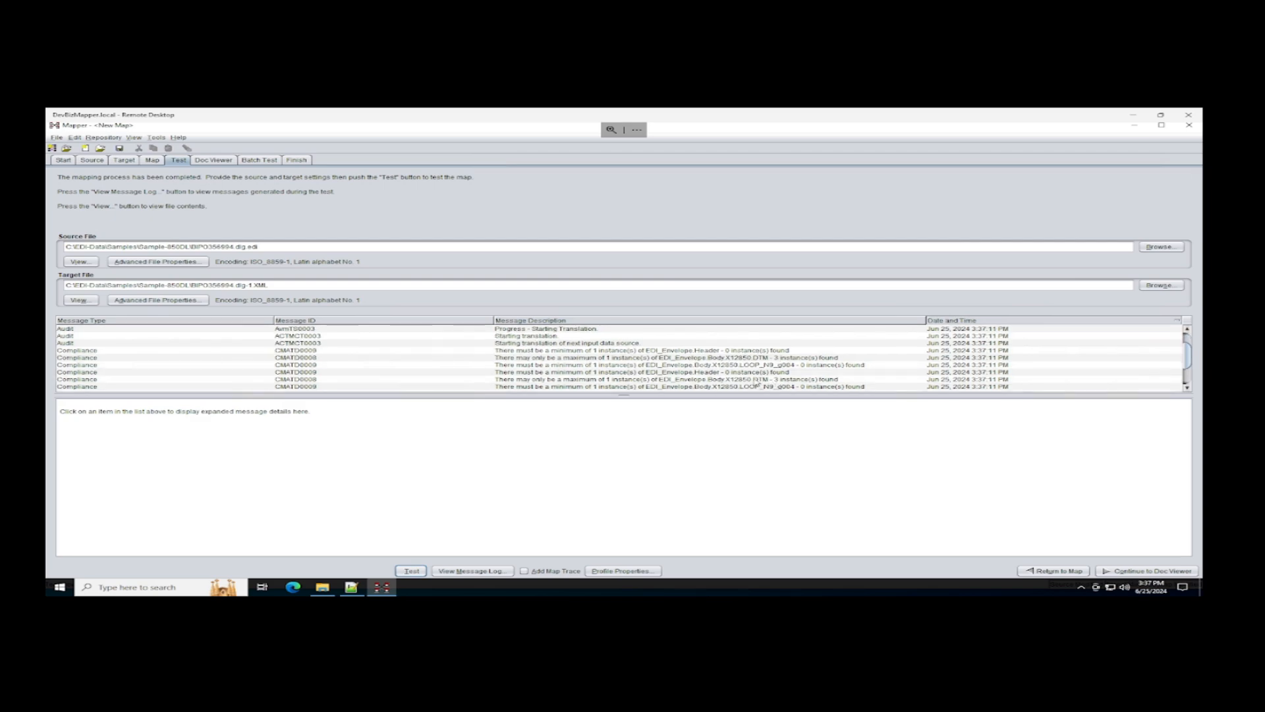
pyautogui.scroll(-1, 767, 390)
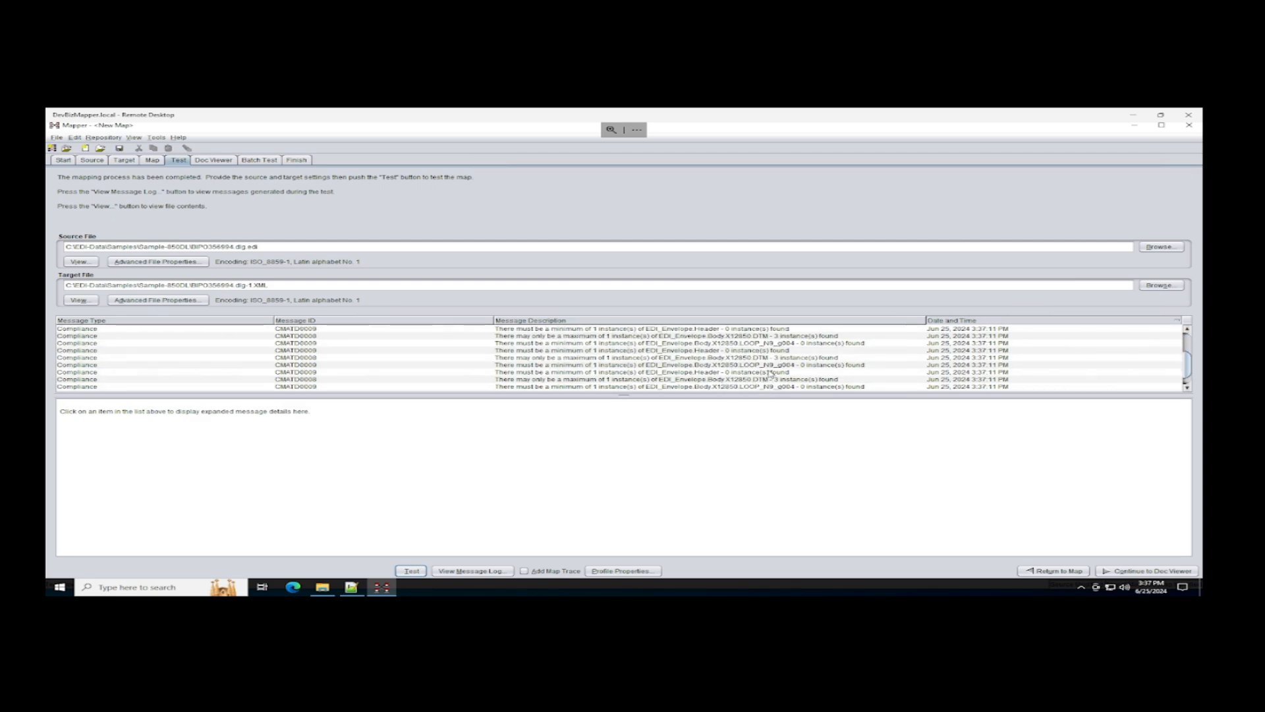
pyautogui.scroll(-1, 770, 374)
pyautogui.scroll(3, 767, 374)
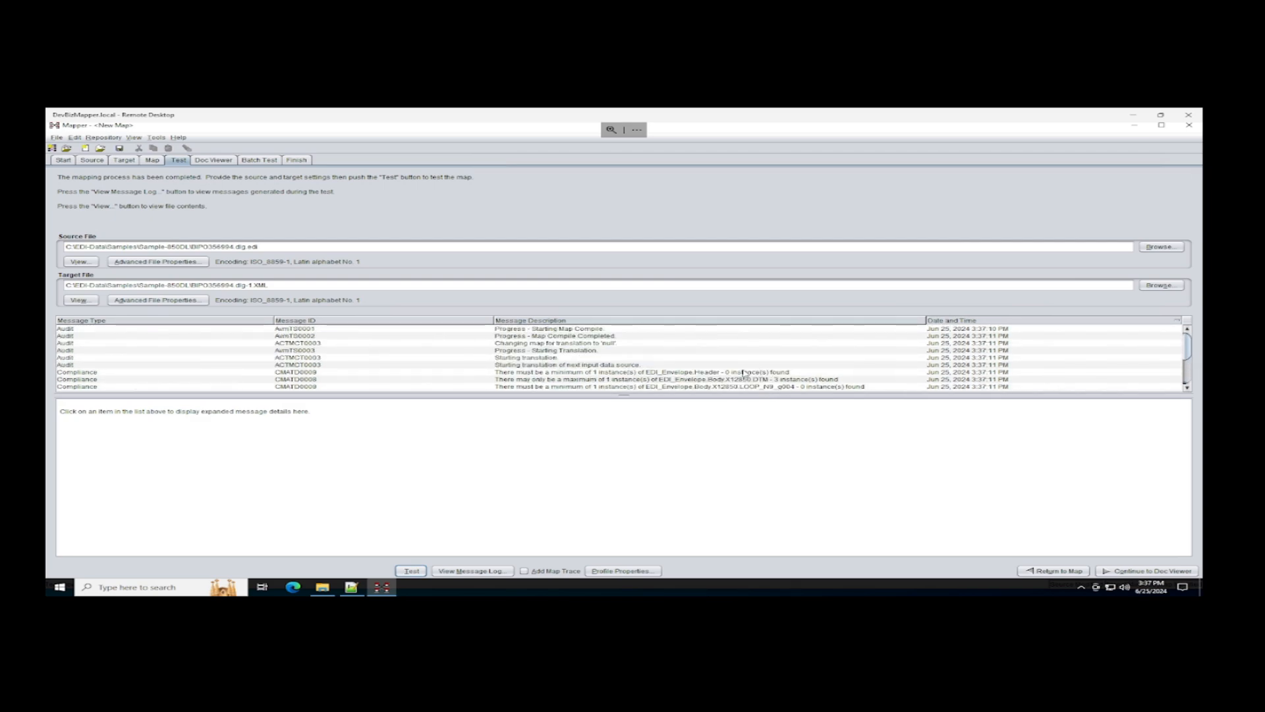
pyautogui.click(687, 374)
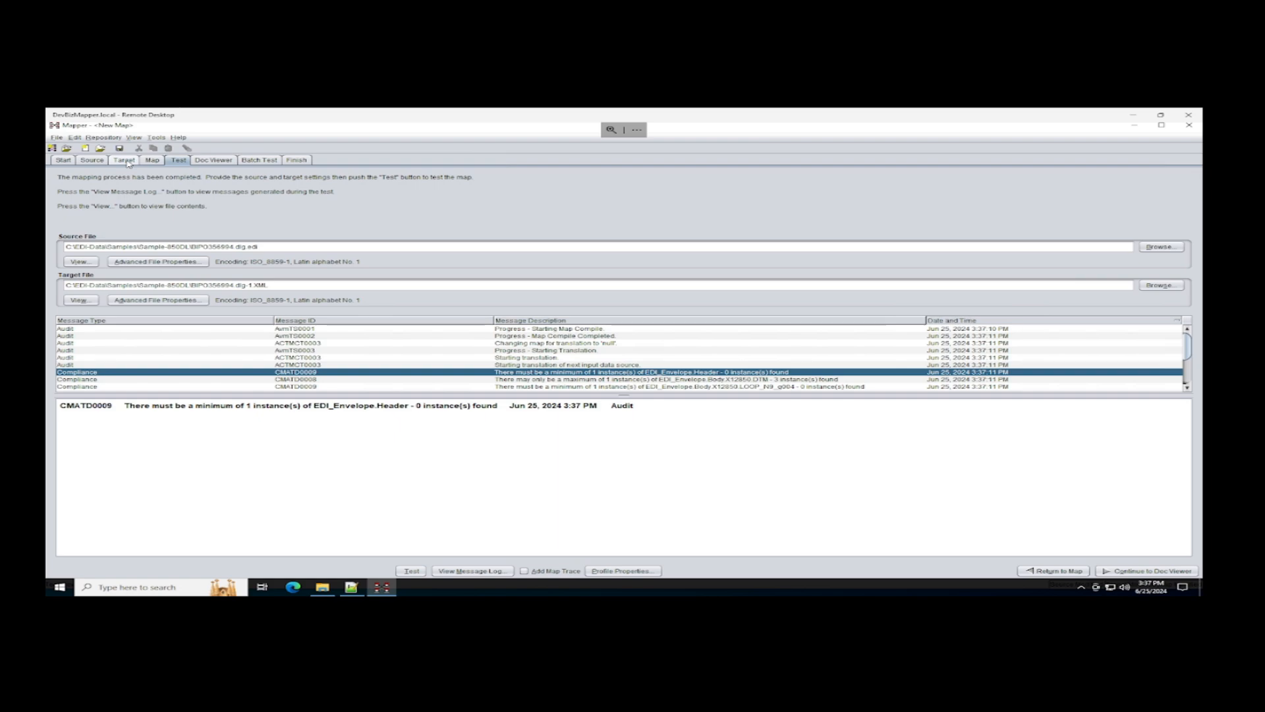
# Create a cardinality link from the source ISA-Interchange Control Header to the target Header element
pyautogui.click(152, 161)
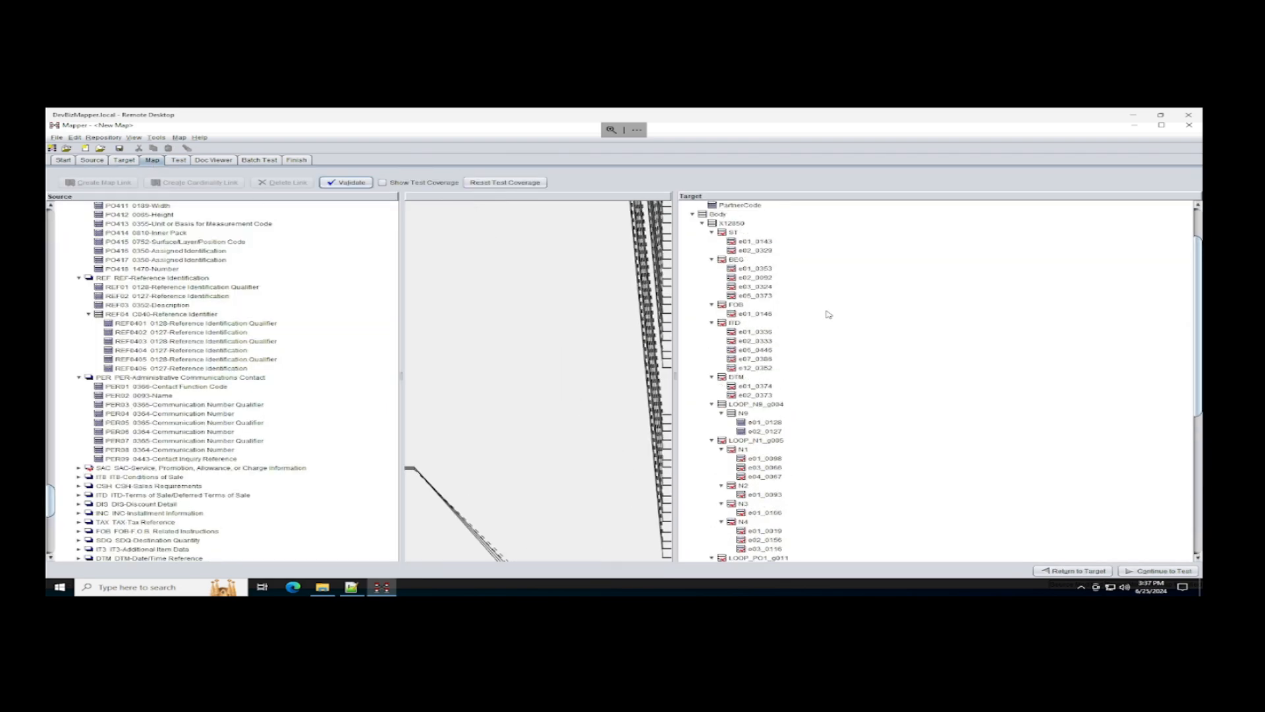
pyautogui.scroll(-15, 277, 316)
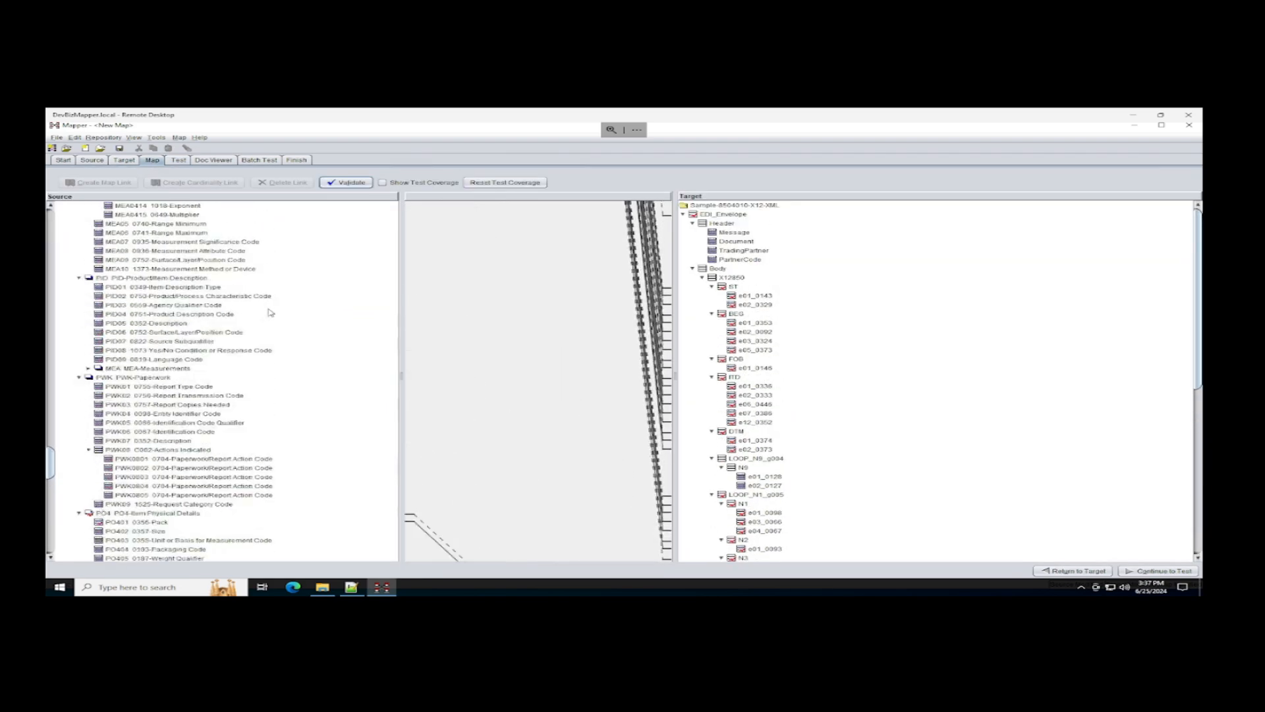
pyautogui.scroll(20, 270, 312)
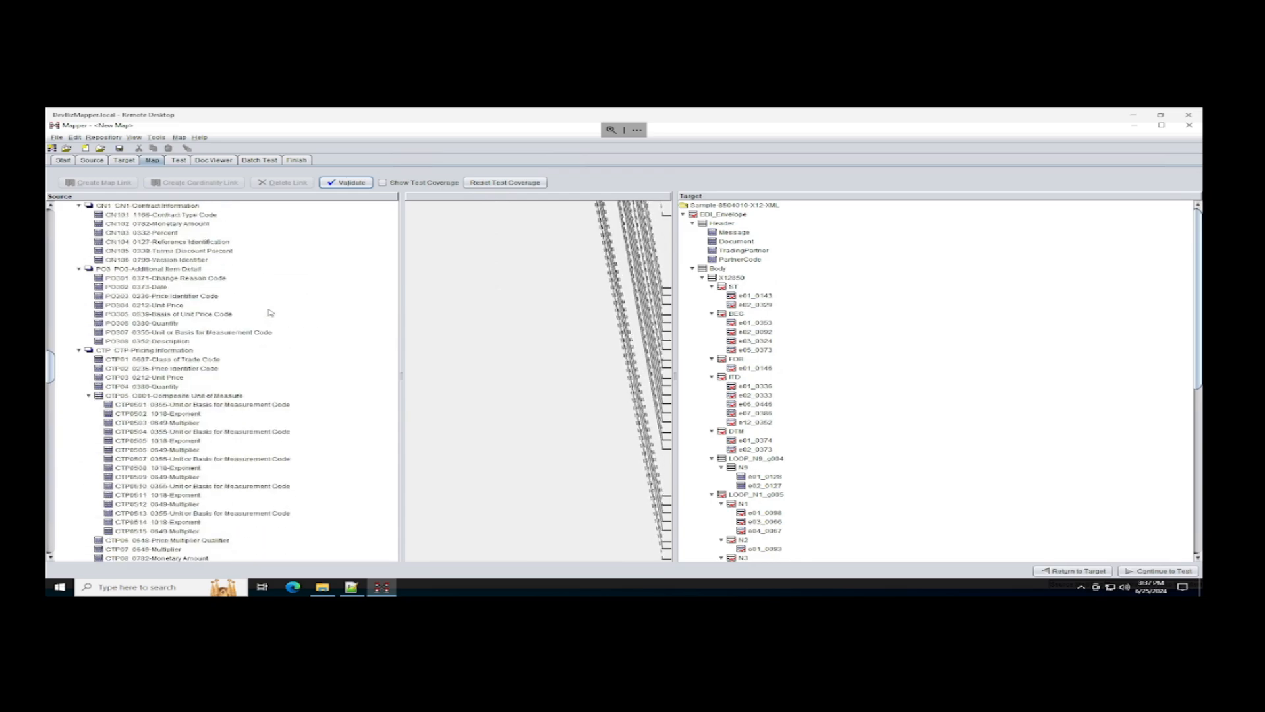
pyautogui.scroll(20, 267, 313)
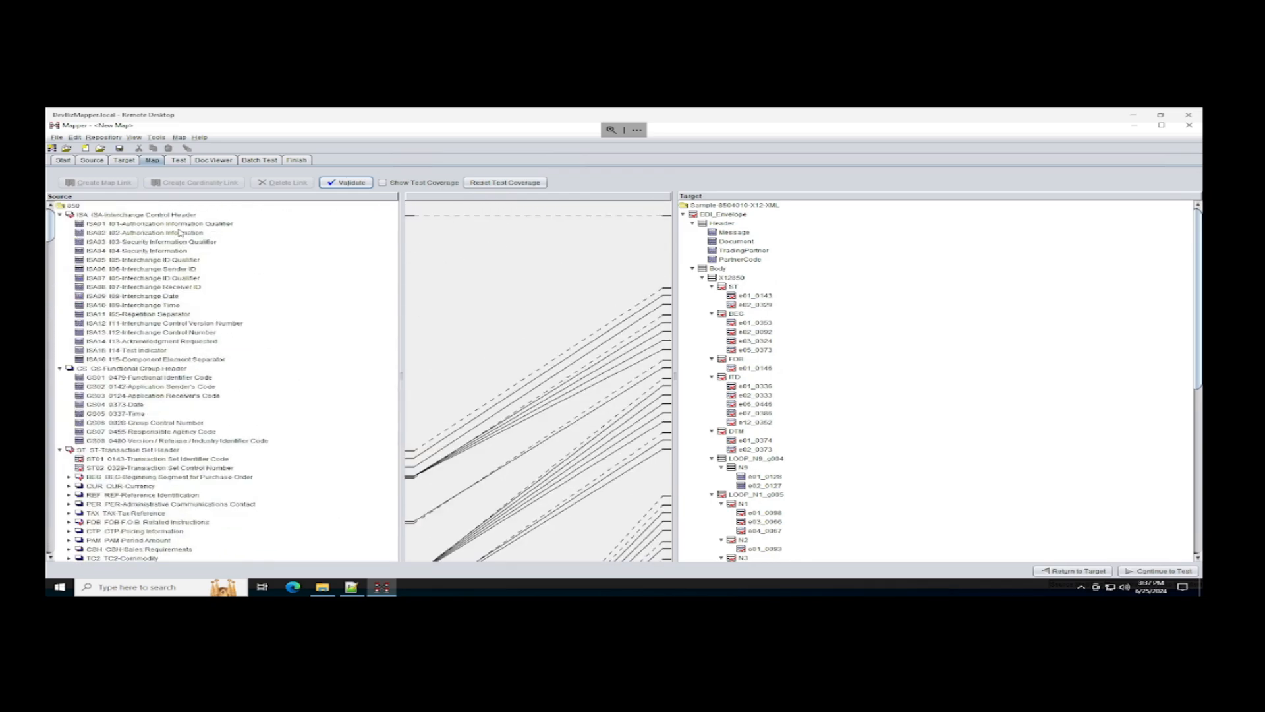
pyautogui.moveTo(163, 217)
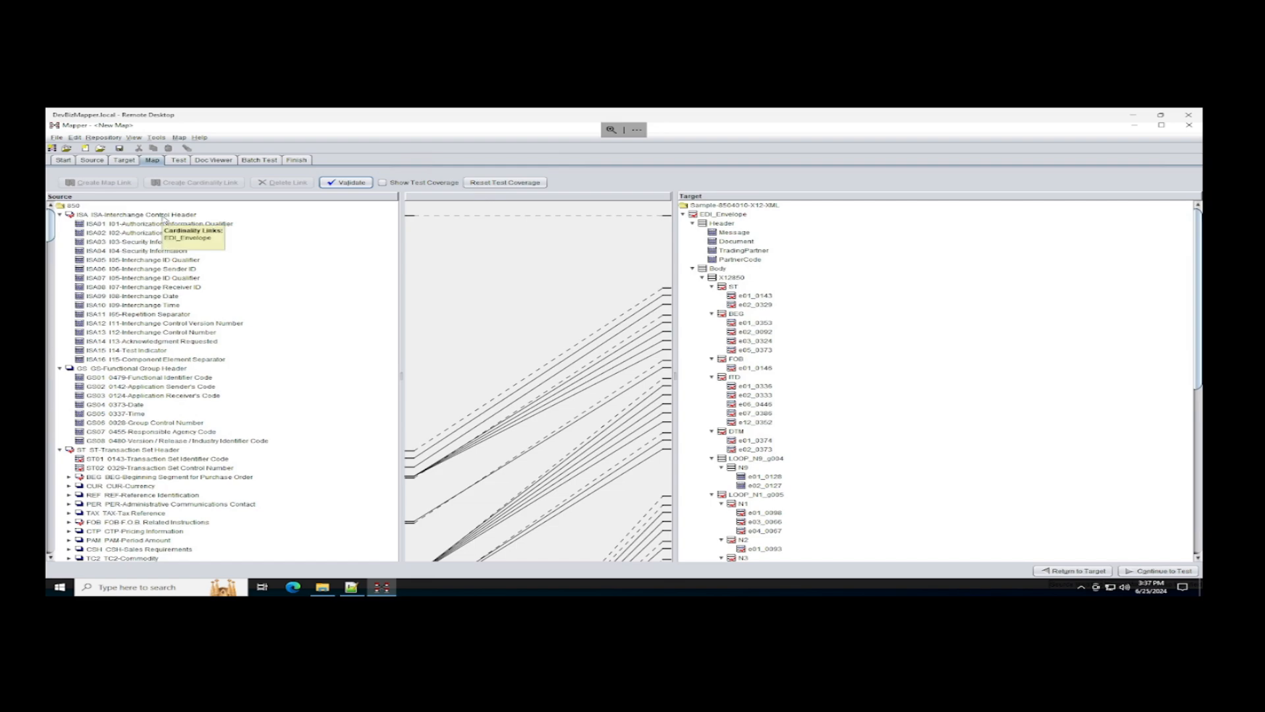
pyautogui.moveTo(165, 217); pyautogui.dragTo(731, 225)
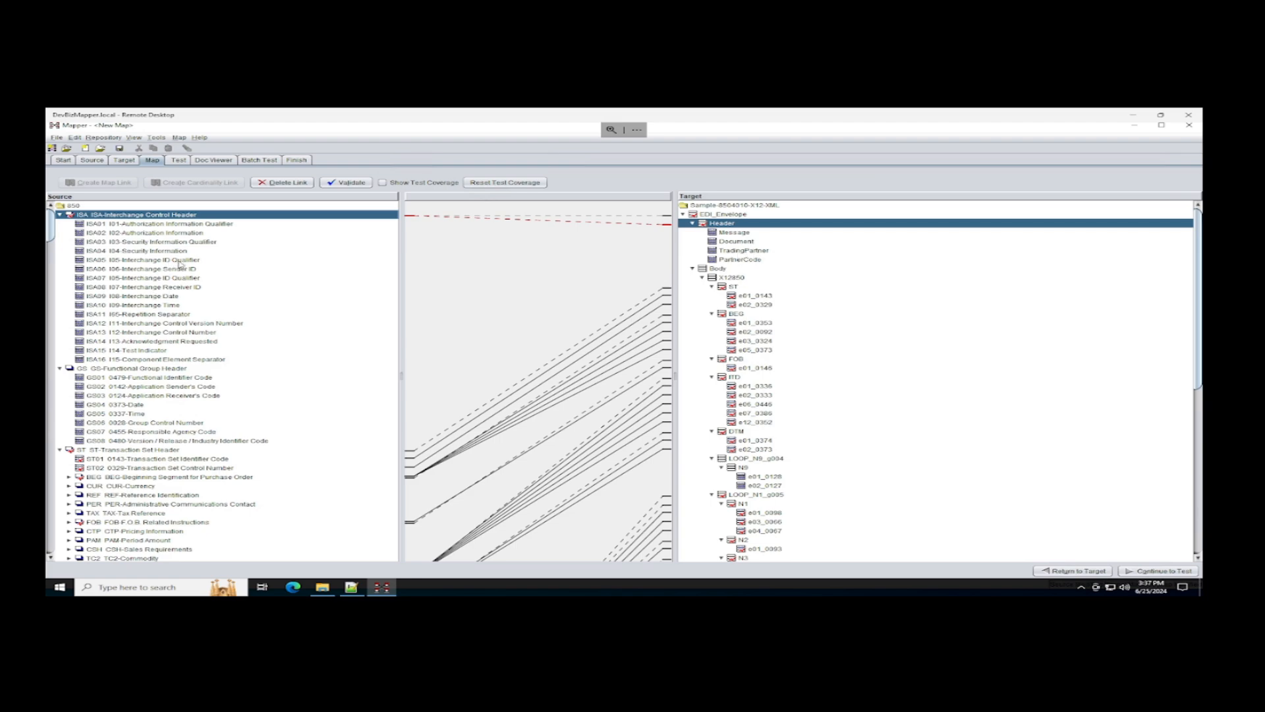
# Map ISA06 Interchange Sender ID to PartnerCode and GS02 Application Sender's Code to TradingPartner
pyautogui.moveTo(188, 270); pyautogui.dragTo(758, 261)
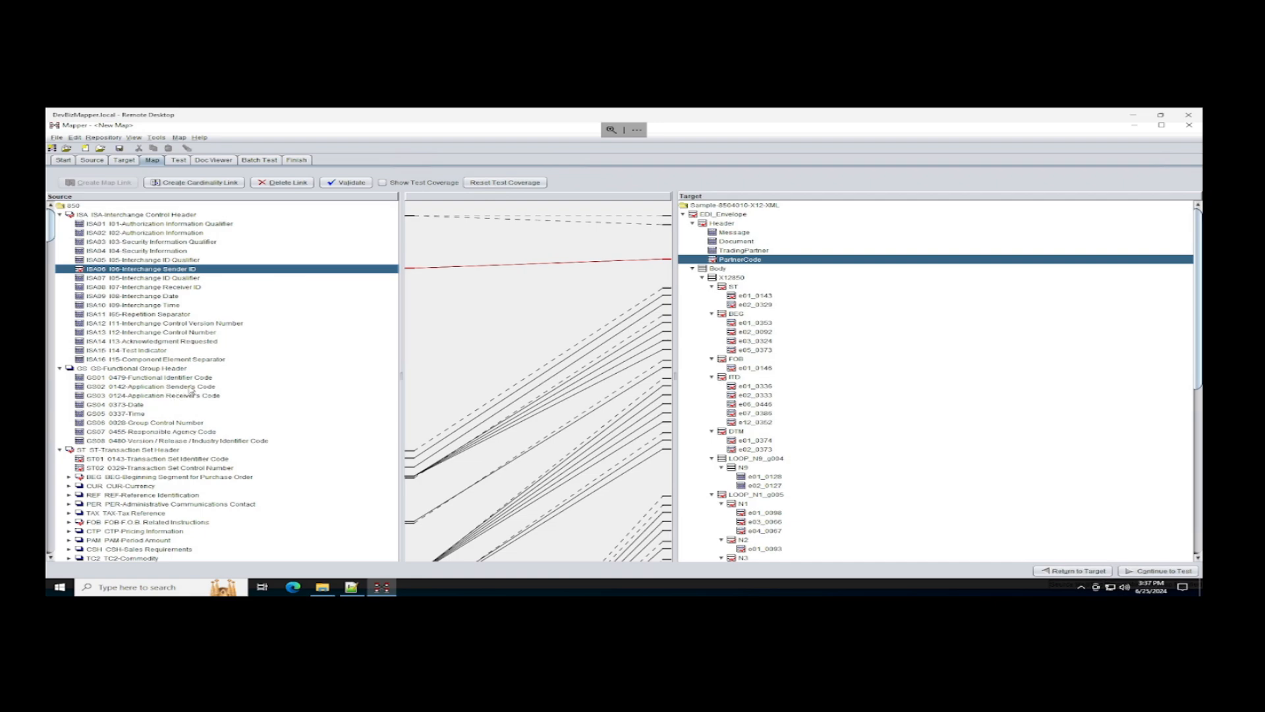
pyautogui.moveTo(196, 391); pyautogui.dragTo(777, 254)
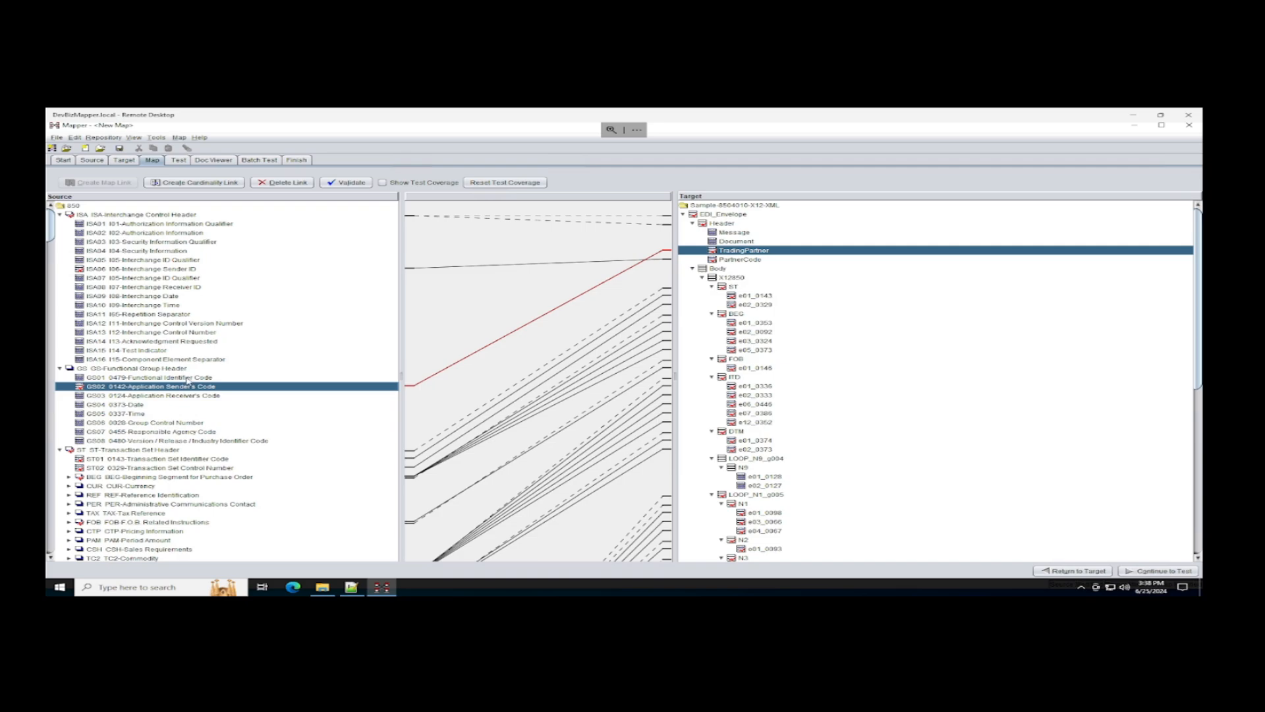
# Map GS01 Functional Identifier Code to the target Message element and rerun the map test
pyautogui.moveTo(189, 377)
pyautogui.mouseDown()
pyautogui.moveTo(738, 290)
pyautogui.moveTo(732, 232)
pyautogui.mouseUp()
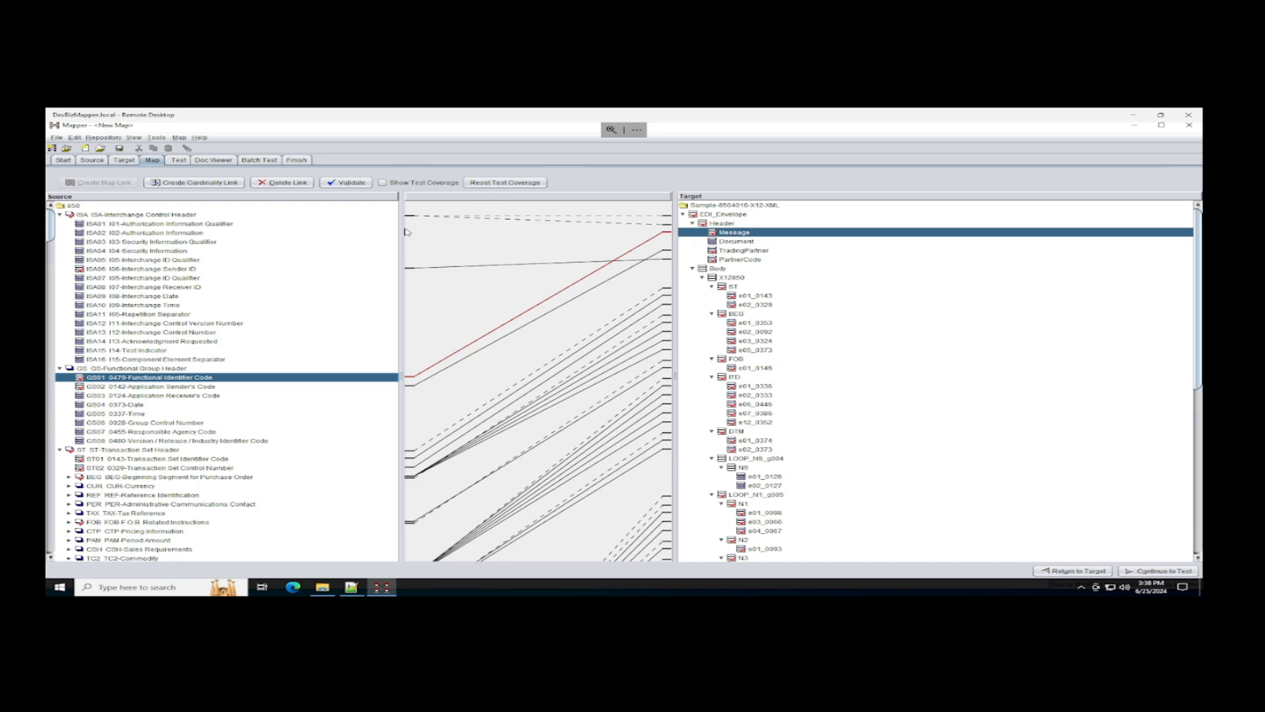
pyautogui.click(179, 161)
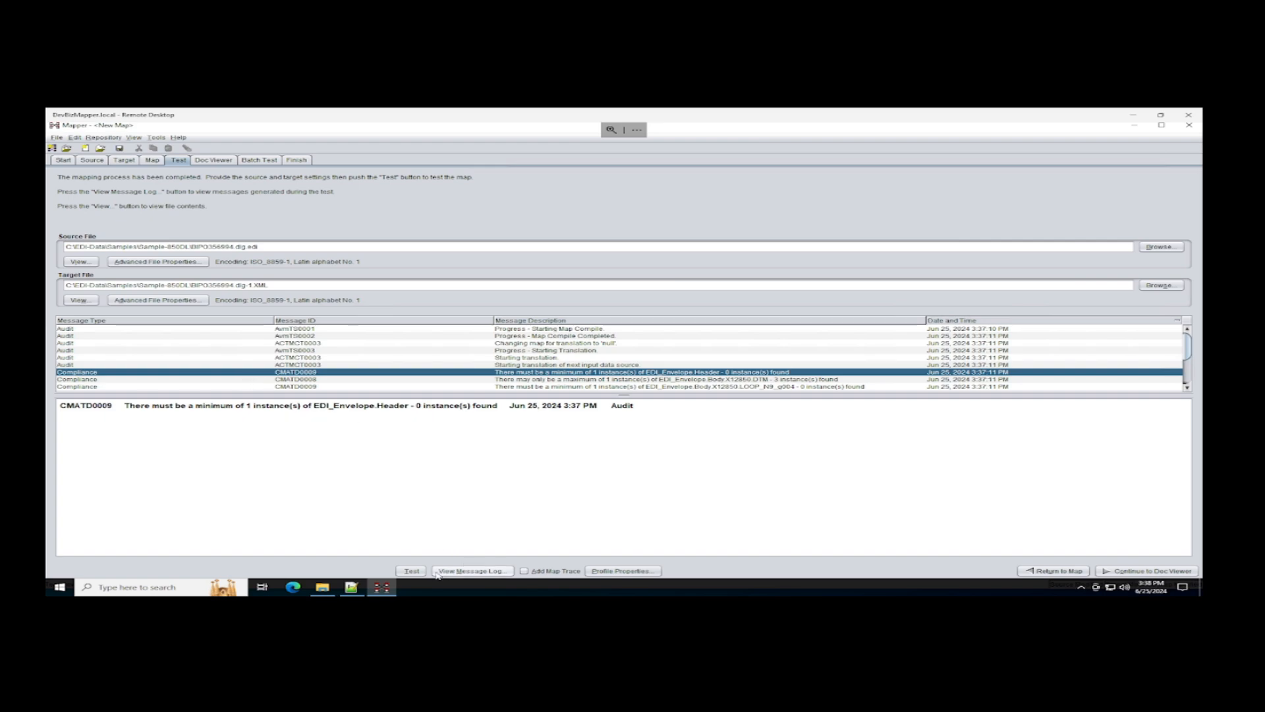
pyautogui.click(412, 571)
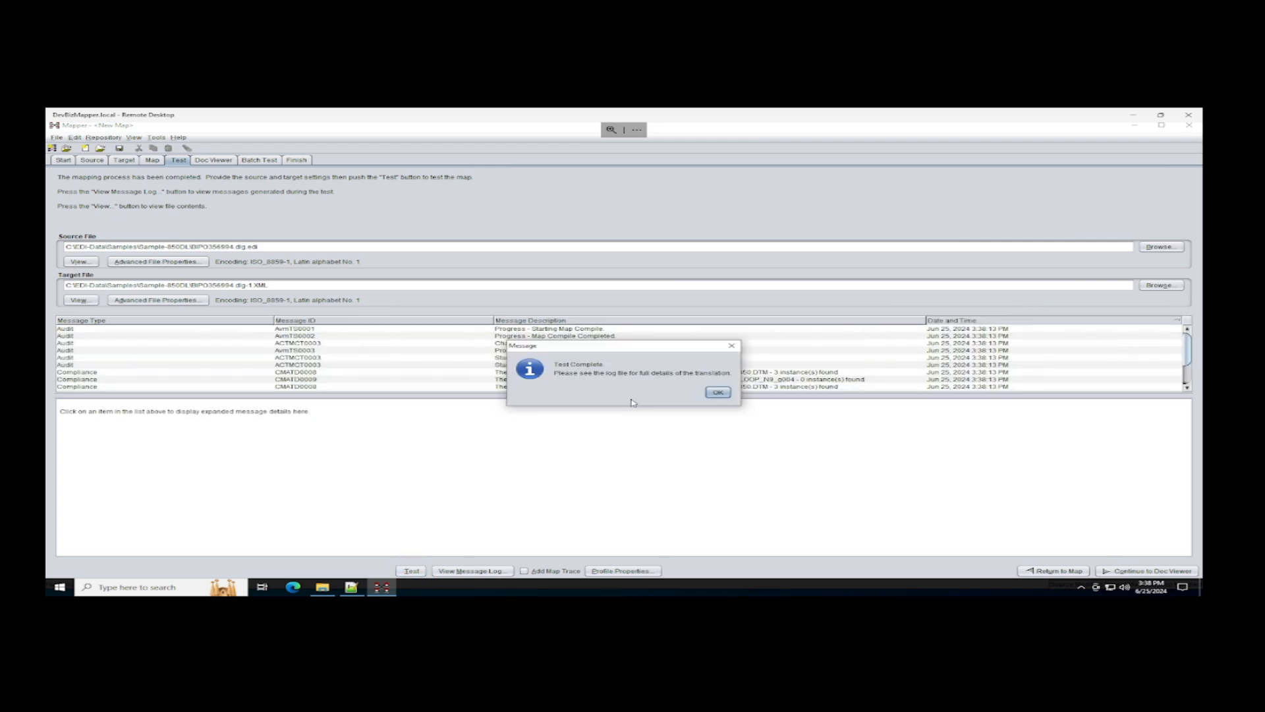
pyautogui.click(717, 392)
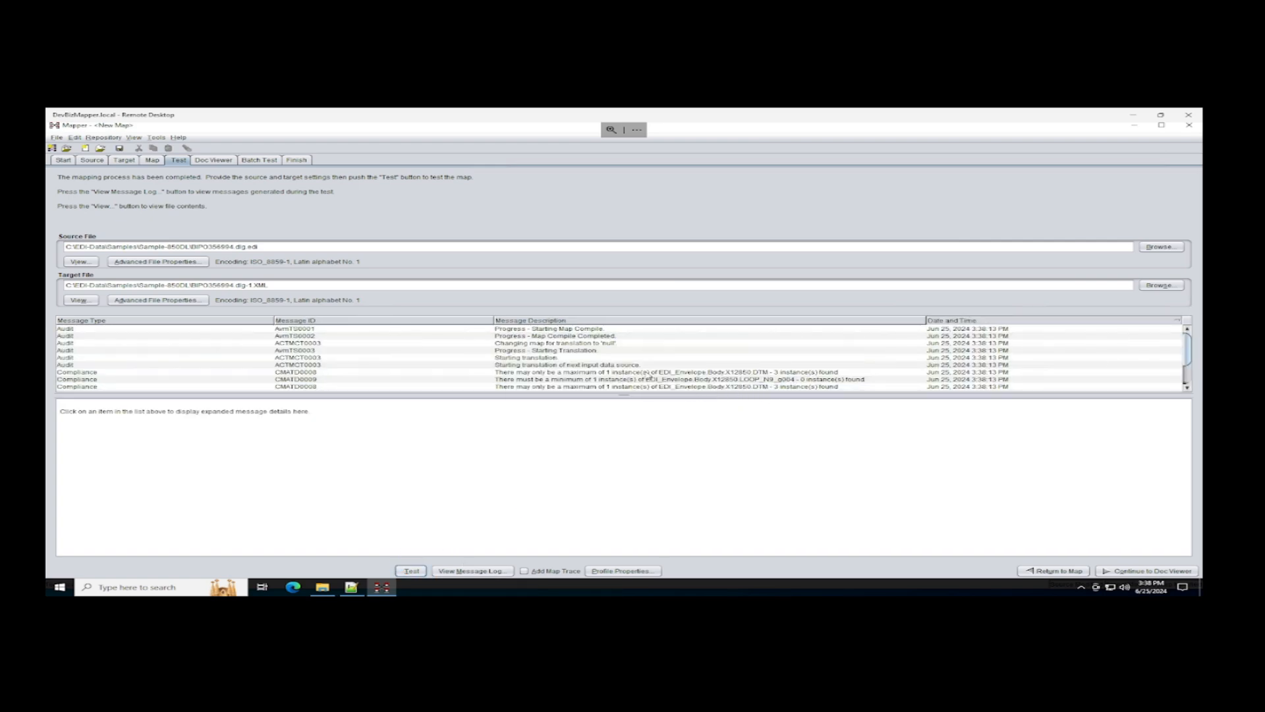
# Open the compliance message about the DTM maximum and locate the DTM element under X12850 in the map's target tree
pyautogui.click(699, 373)
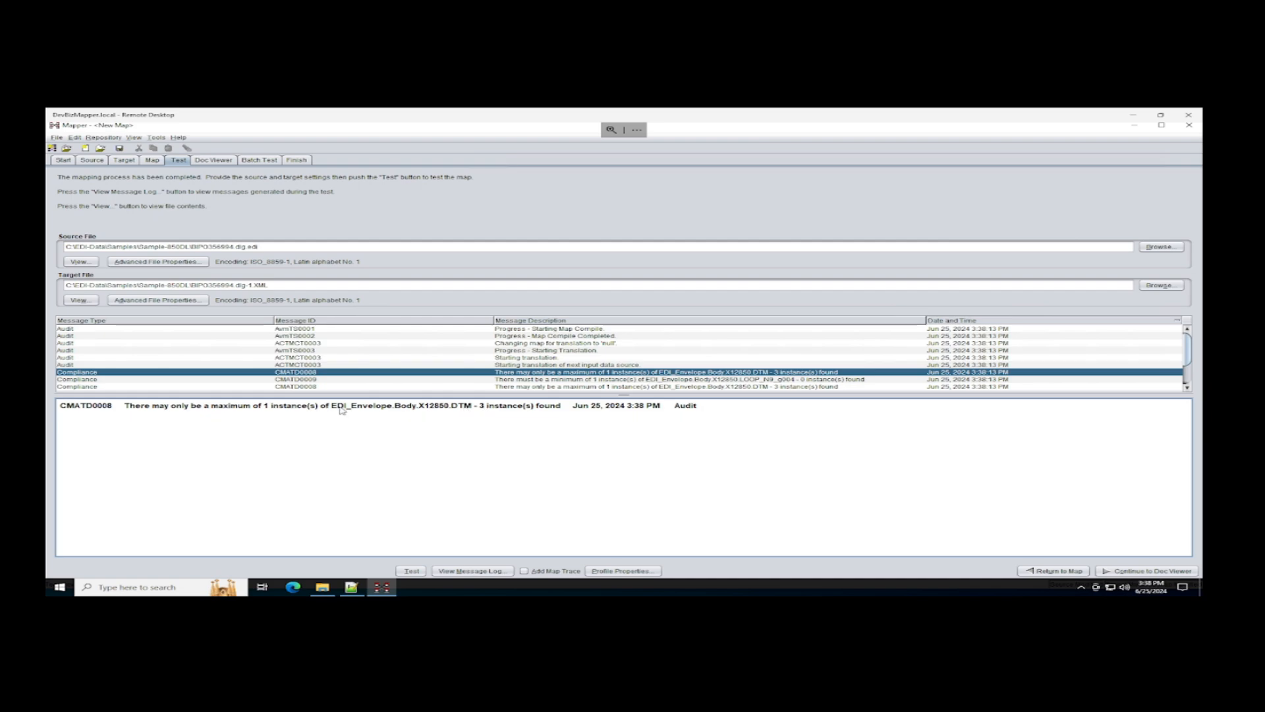
pyautogui.moveTo(331, 408); pyautogui.dragTo(393, 412)
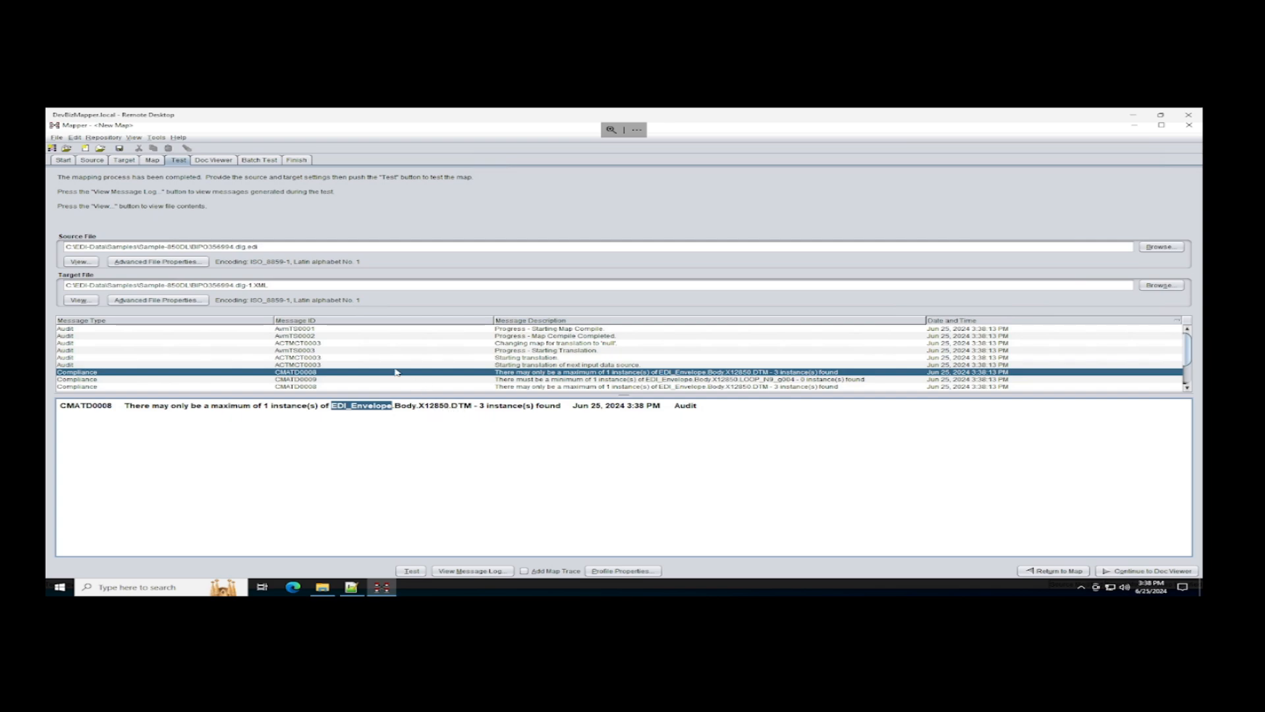
pyautogui.click(151, 160)
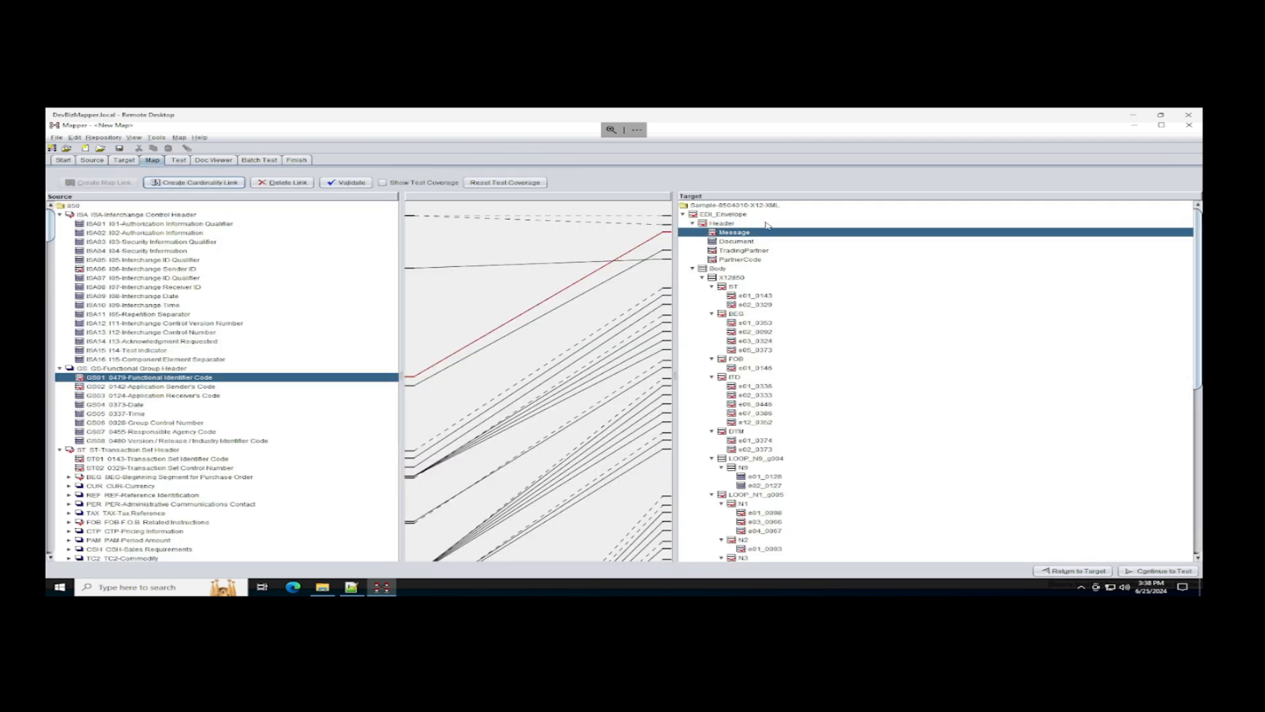
pyautogui.click(747, 216)
pyautogui.click(726, 271)
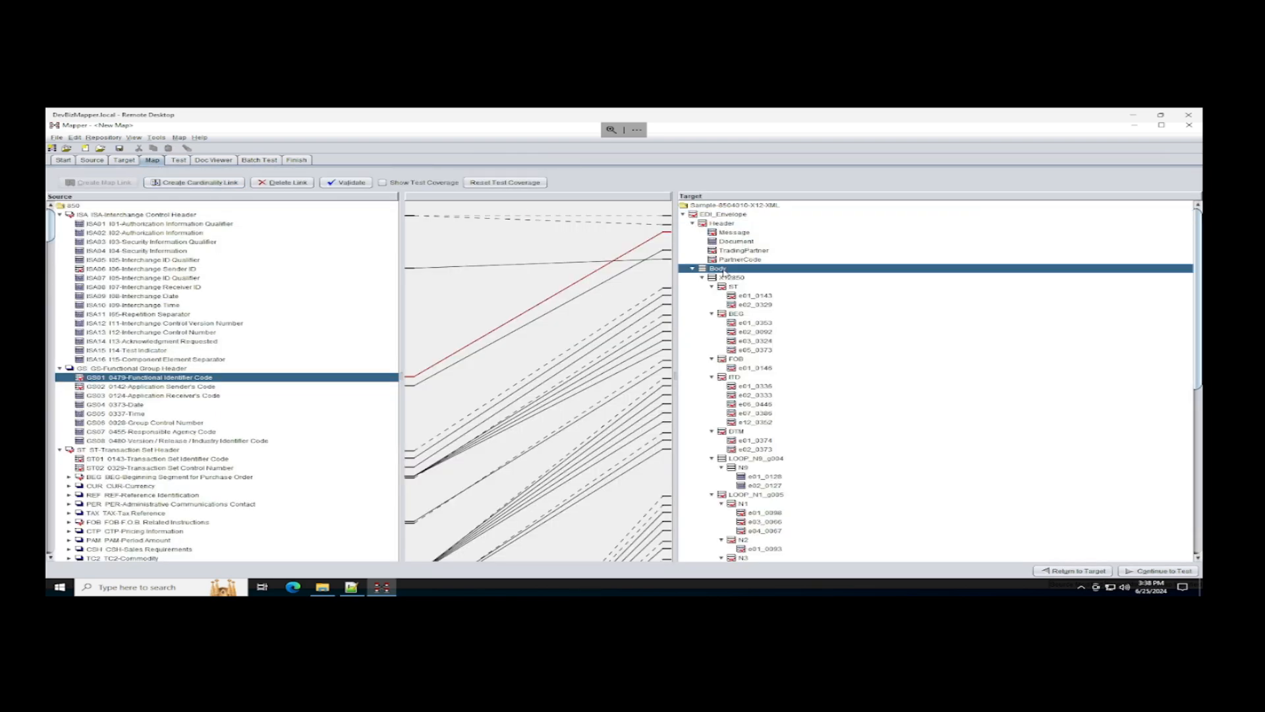
pyautogui.click(737, 278)
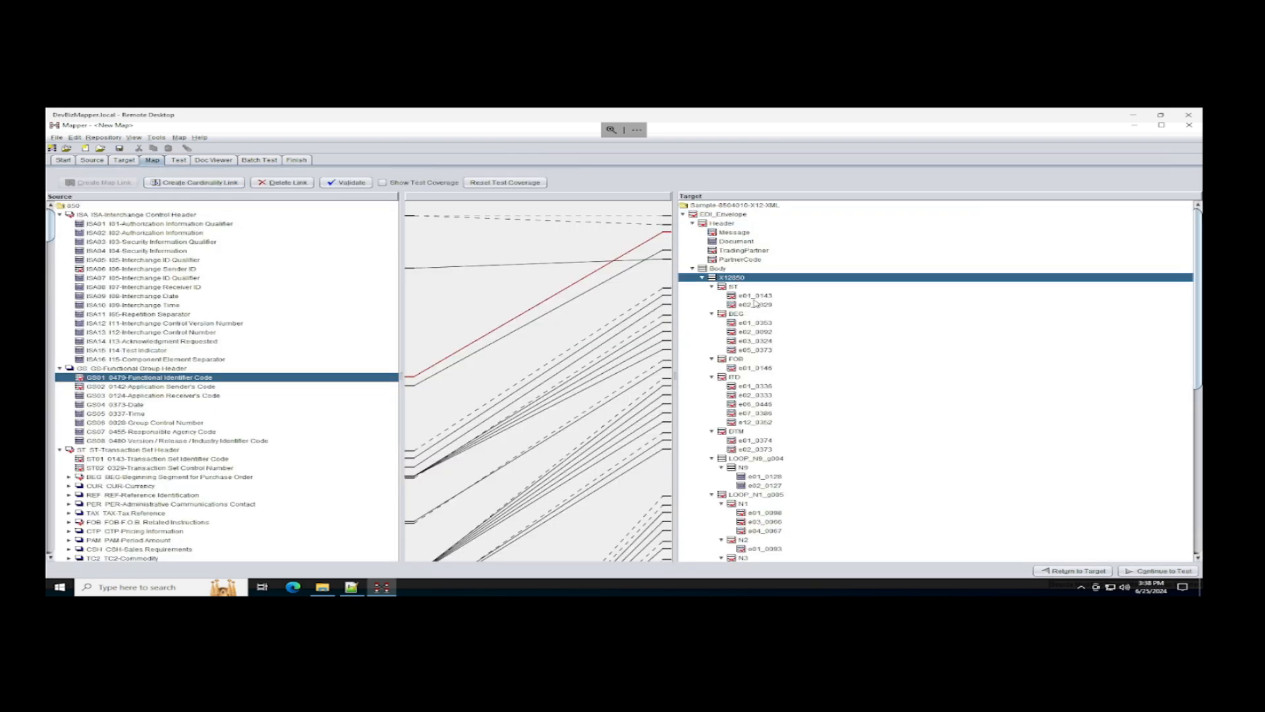
pyautogui.click(738, 432)
pyautogui.rightClick(739, 432)
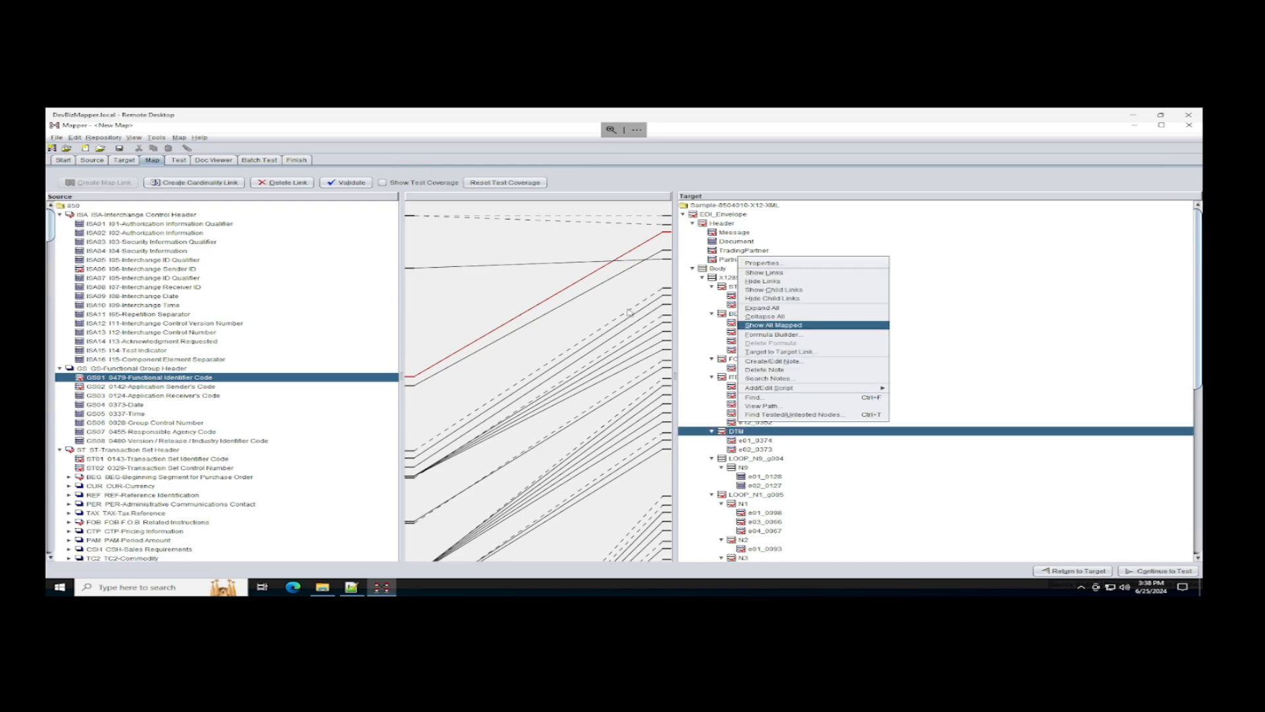
pyautogui.click(380, 281)
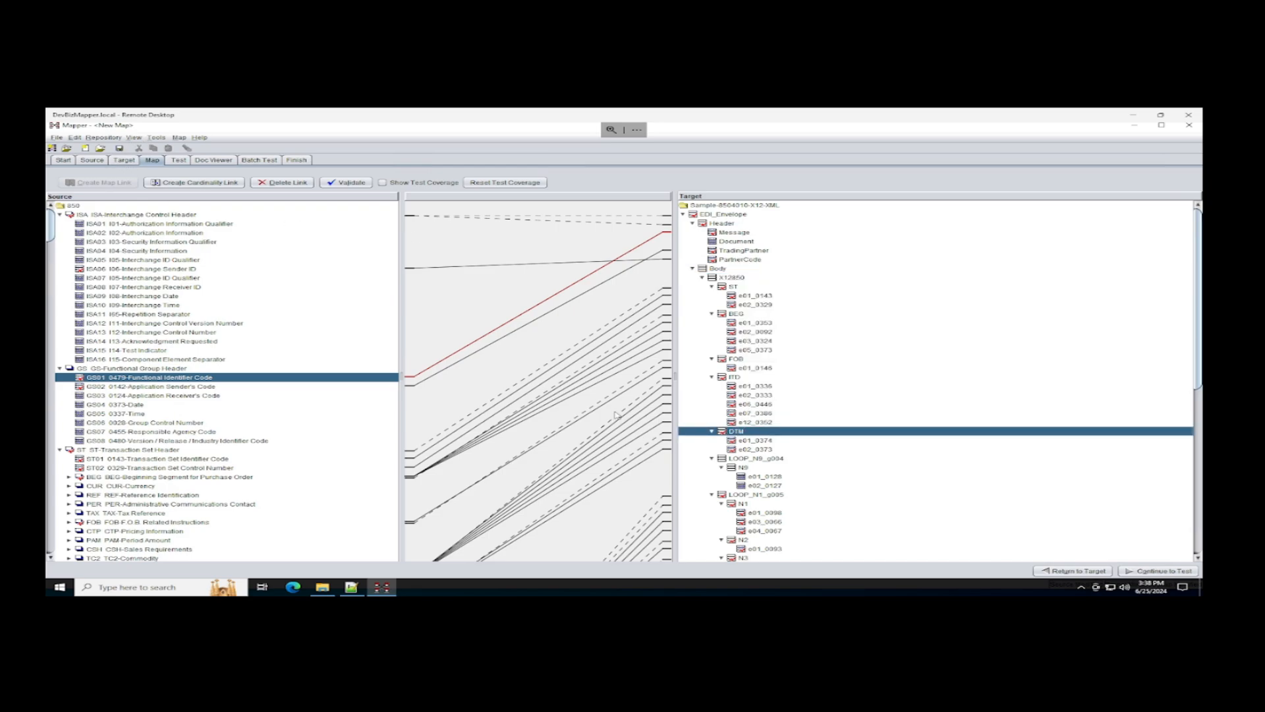
# Set the Minimum occurrence of the DTM element in the target definition to 0
pyautogui.click(124, 160)
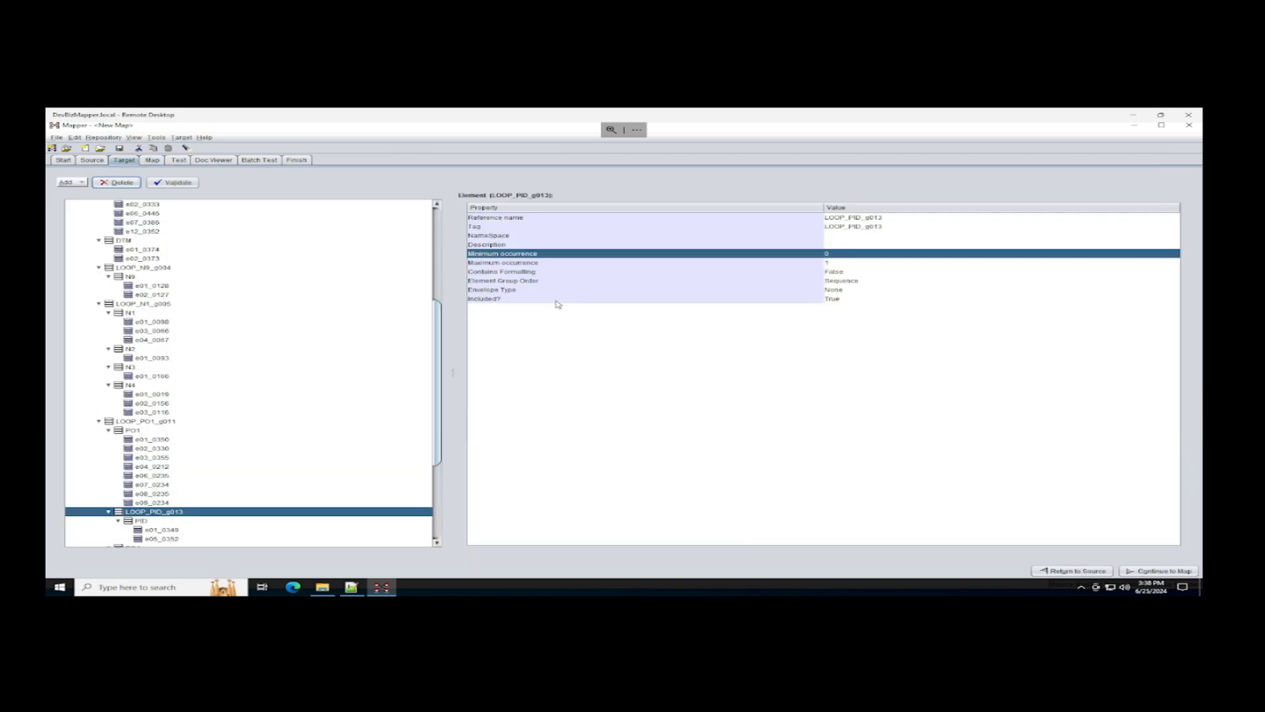
pyautogui.scroll(7, 173, 276)
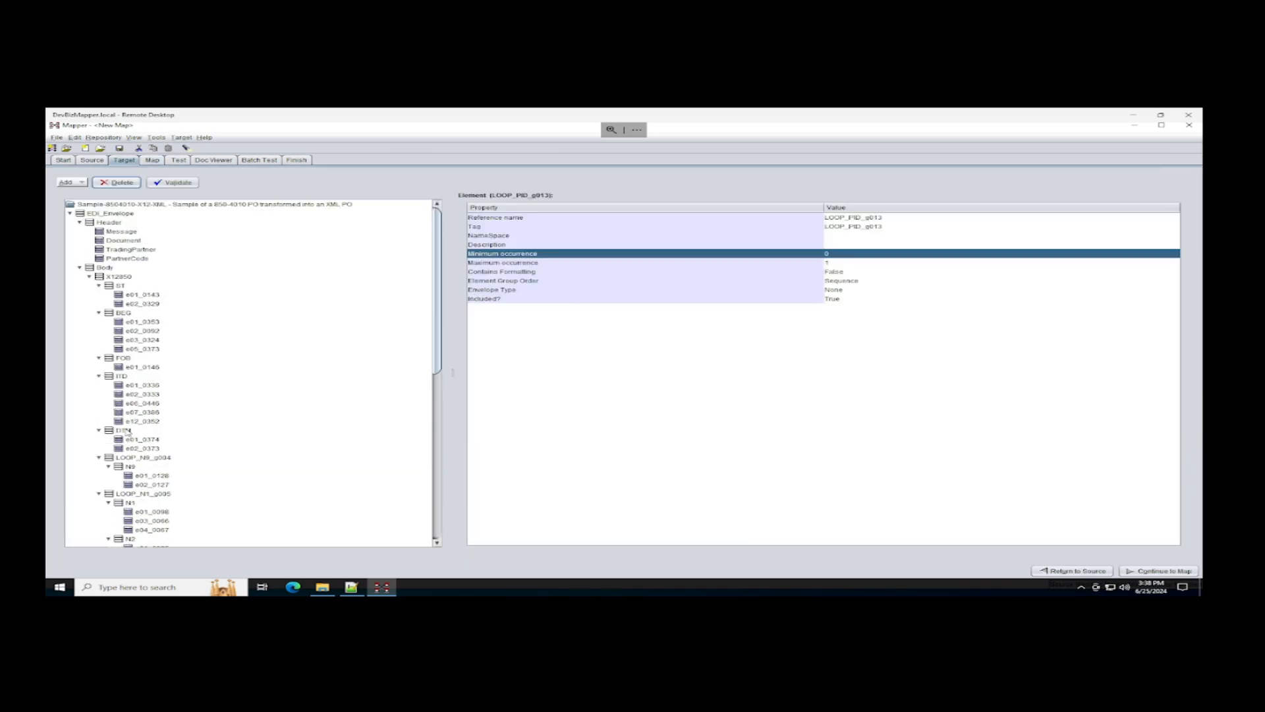
pyautogui.click(125, 431)
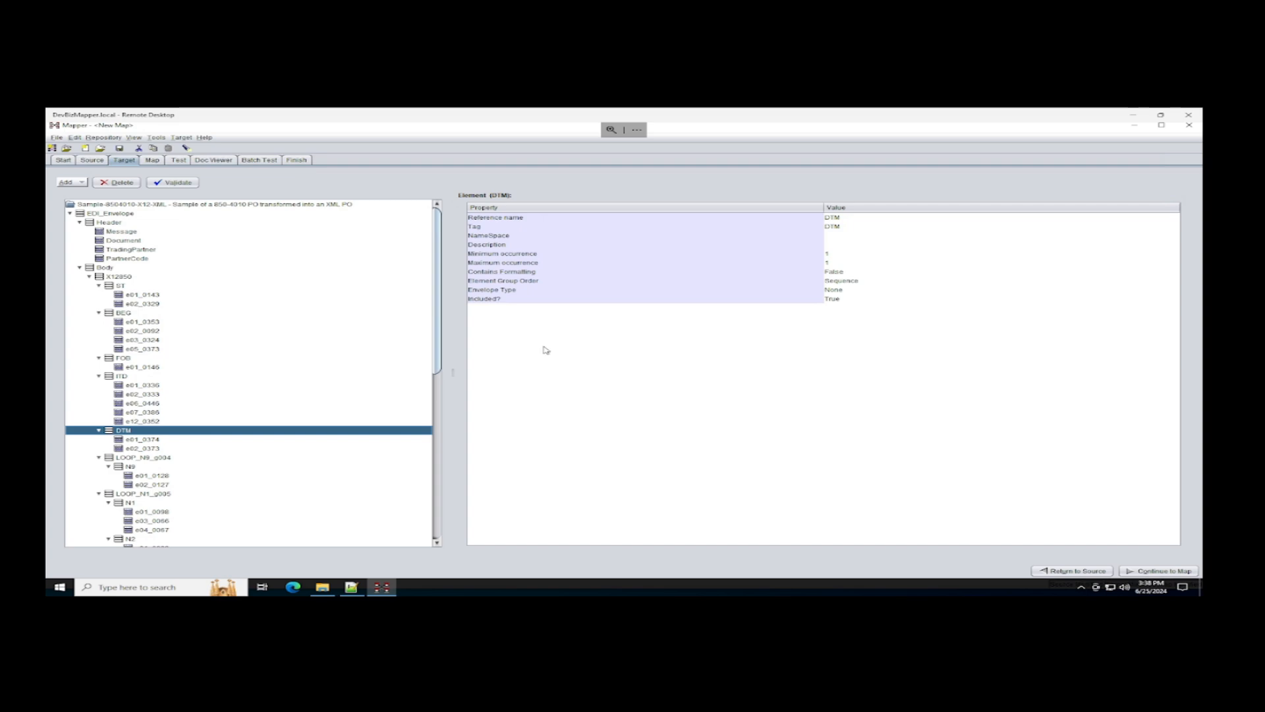
pyautogui.click(830, 265)
pyautogui.click(835, 266)
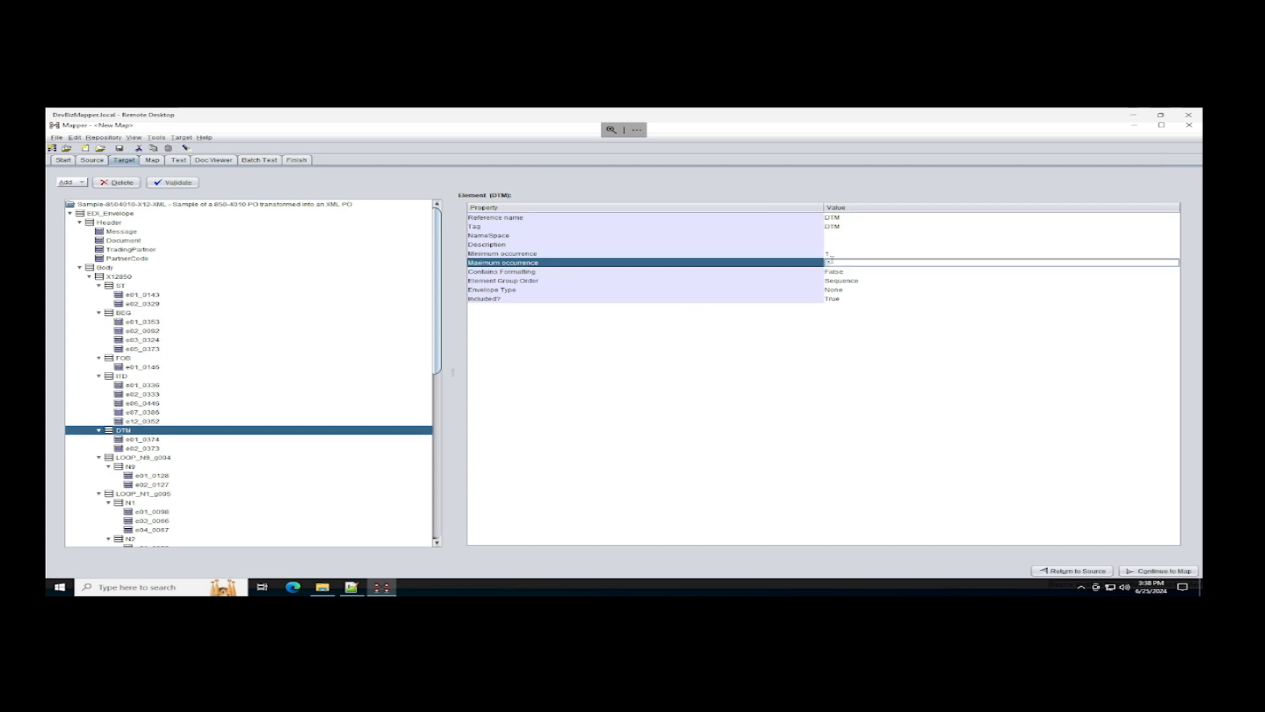
pyautogui.doubleClick(830, 254)
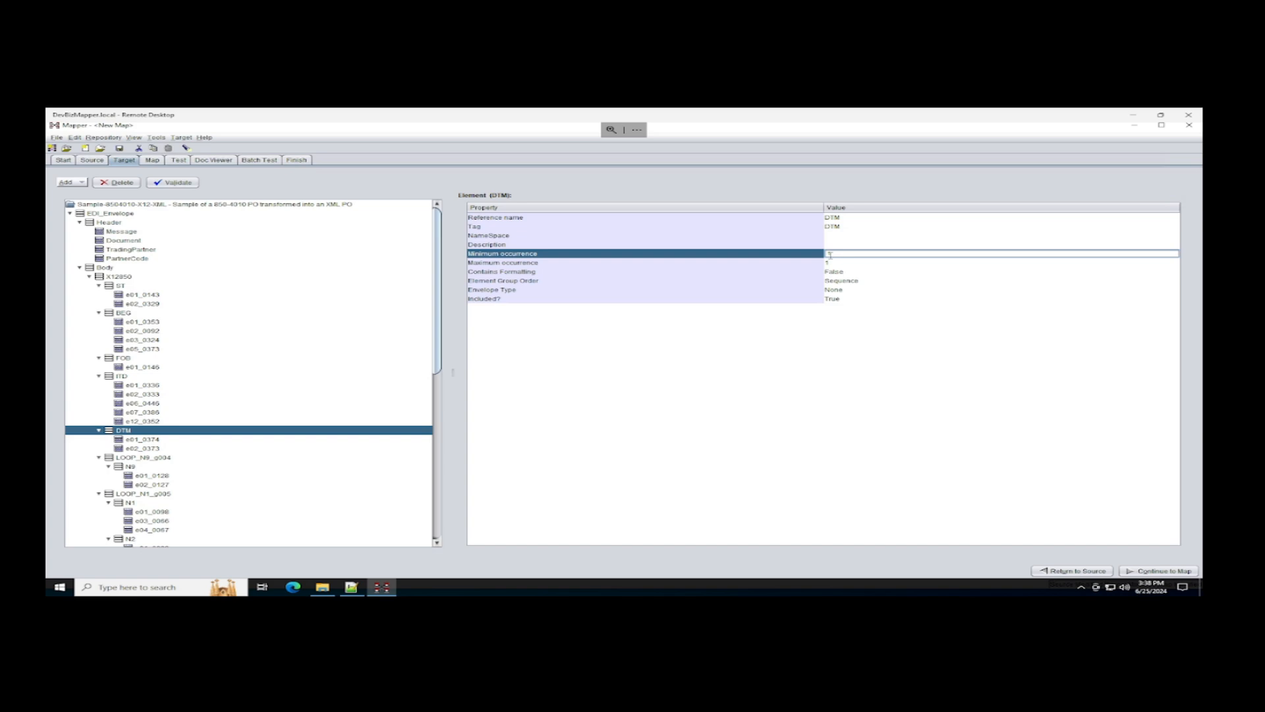
pyautogui.write('0')
pyautogui.press('Return')
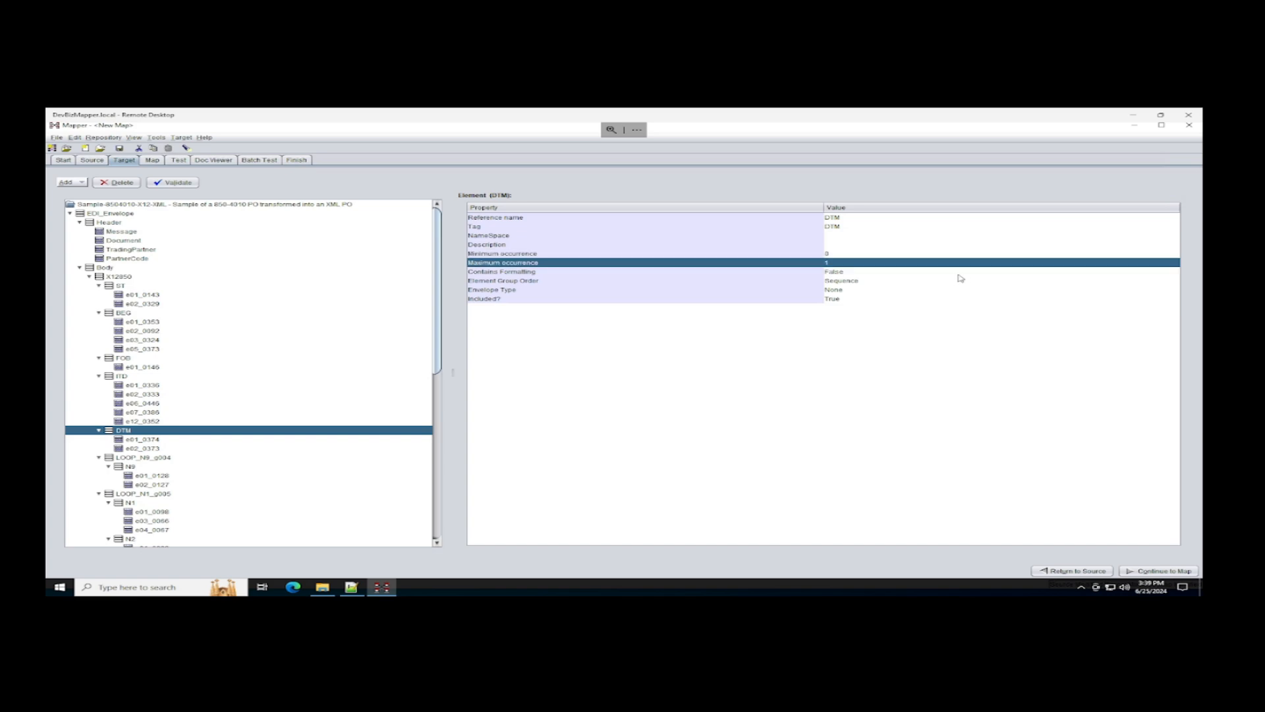
# Set the Maximum occurrence of the DTM element to 10 and validate the target definition
pyautogui.write('0')
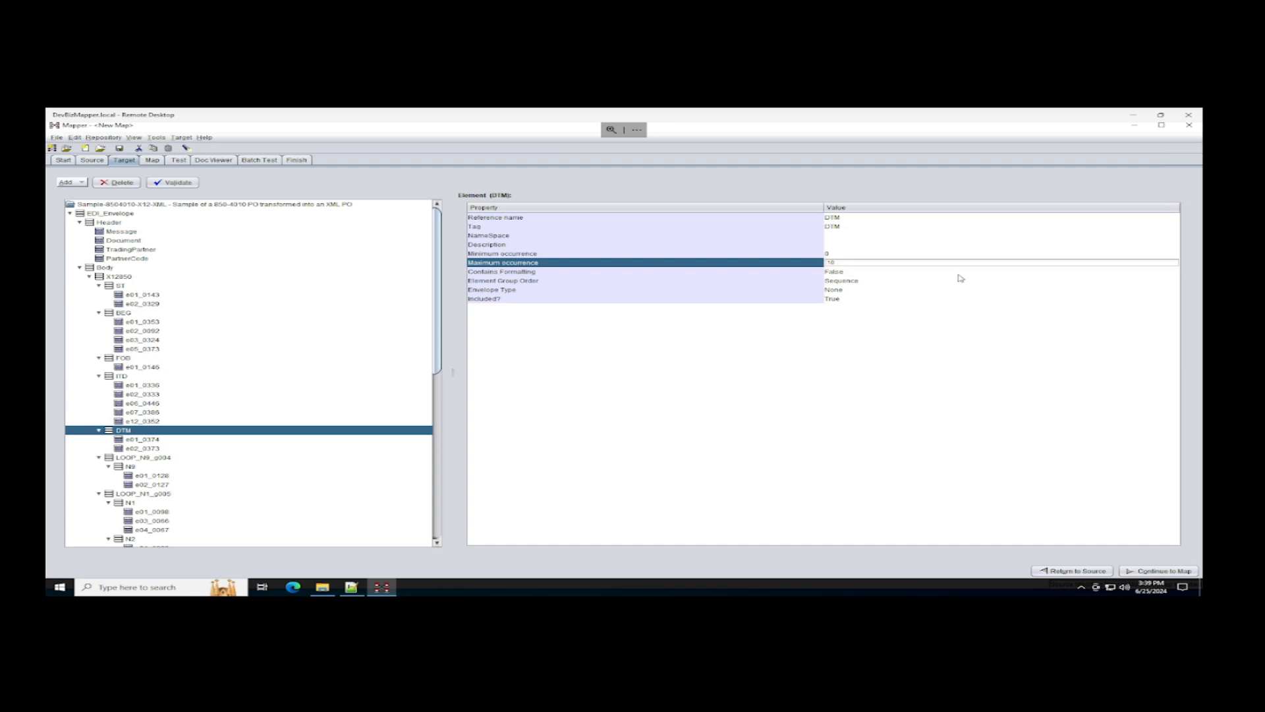
pyautogui.click(843, 265)
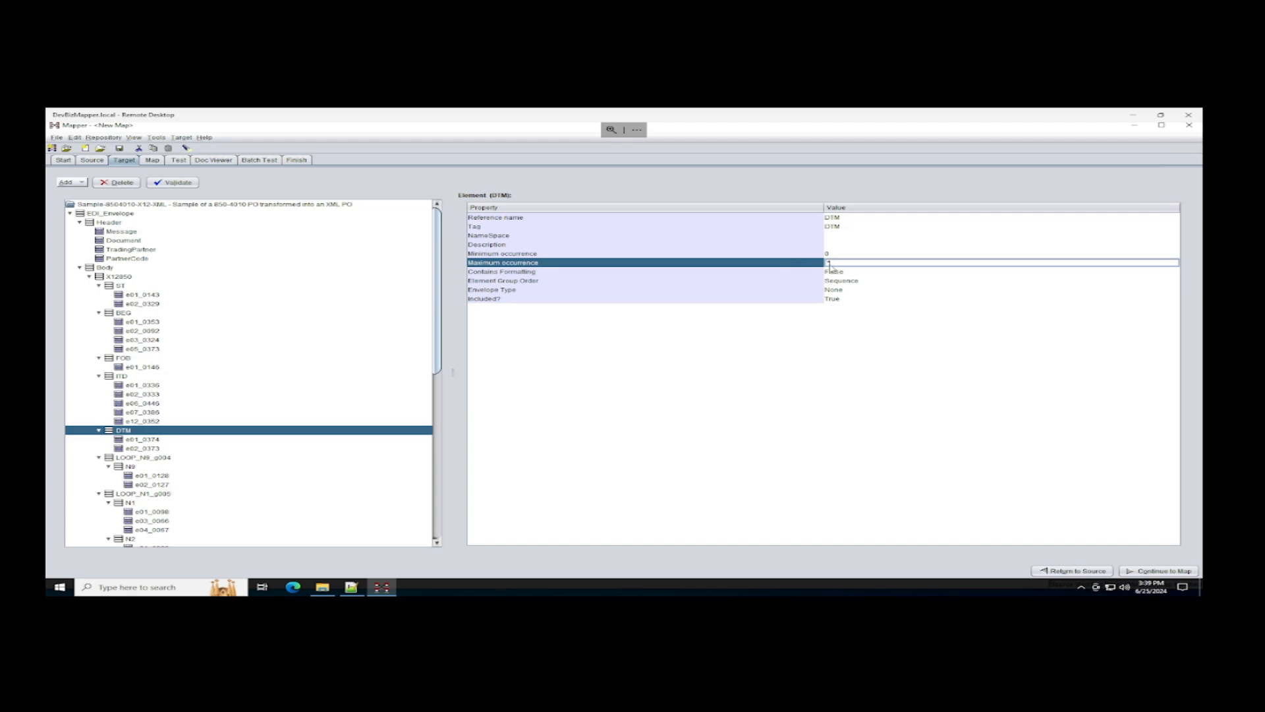
pyautogui.click(792, 285)
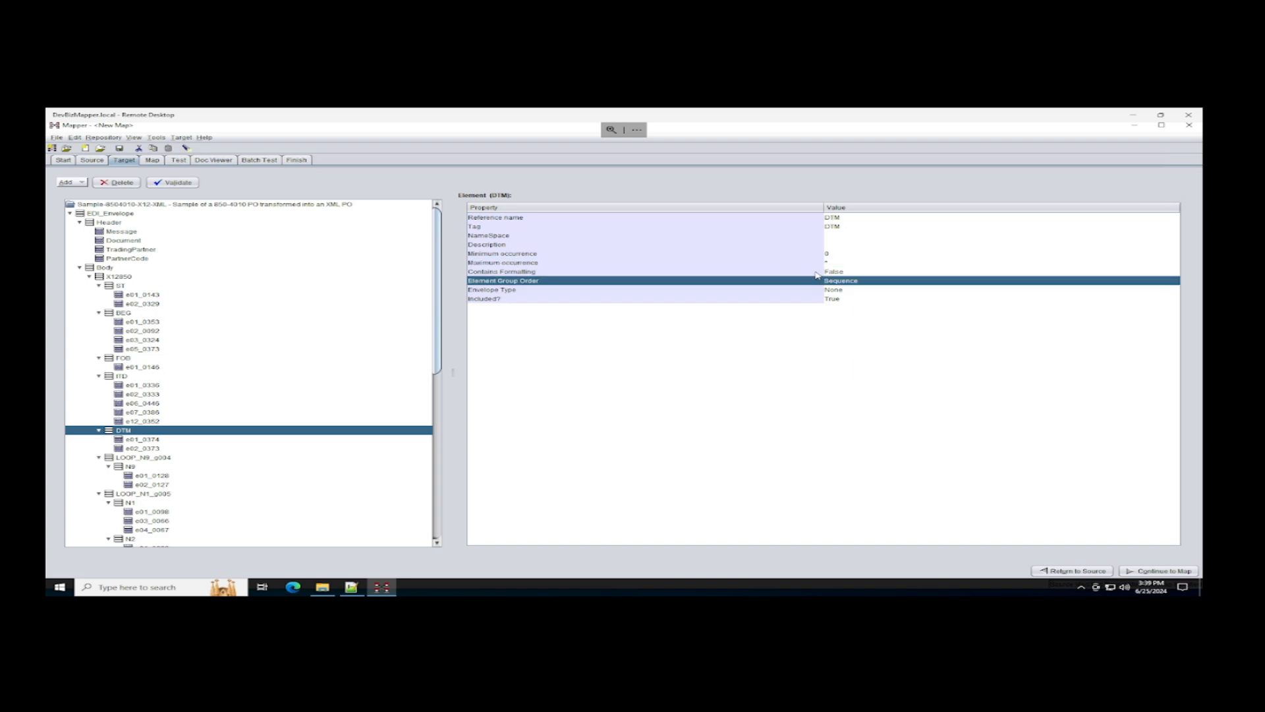
pyautogui.click(187, 184)
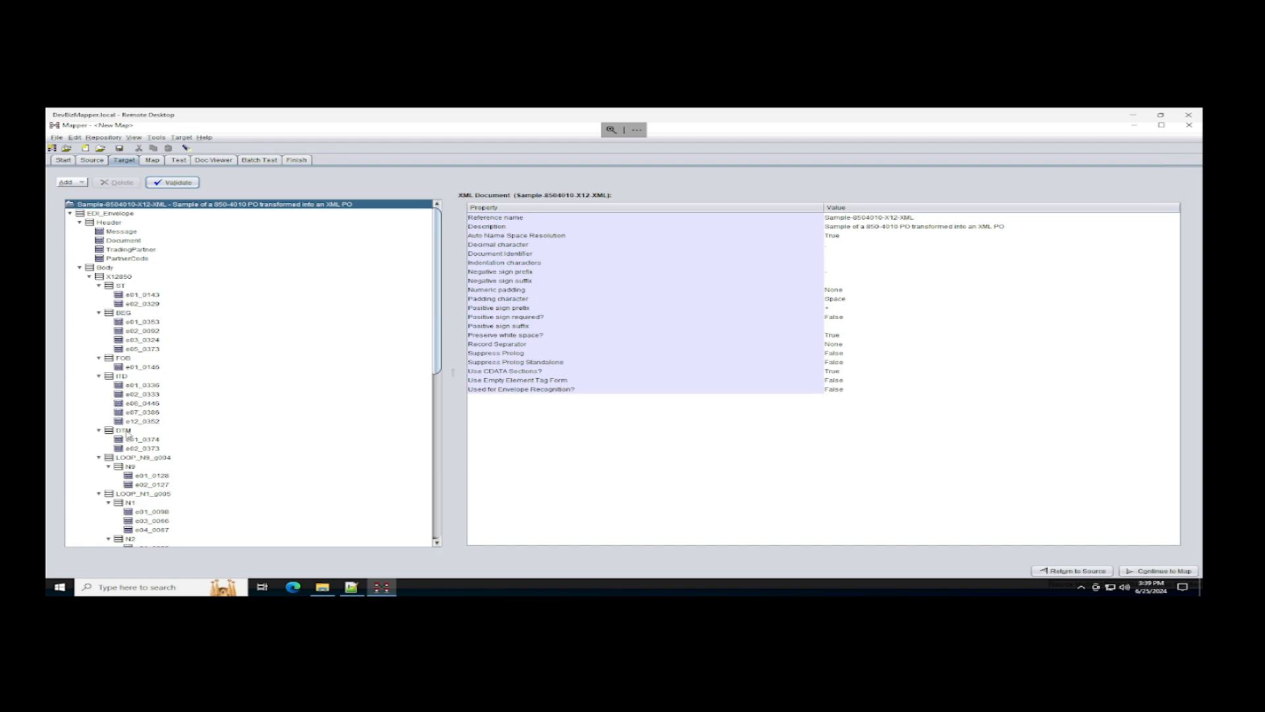
pyautogui.click(127, 433)
pyautogui.doubleClick(837, 263)
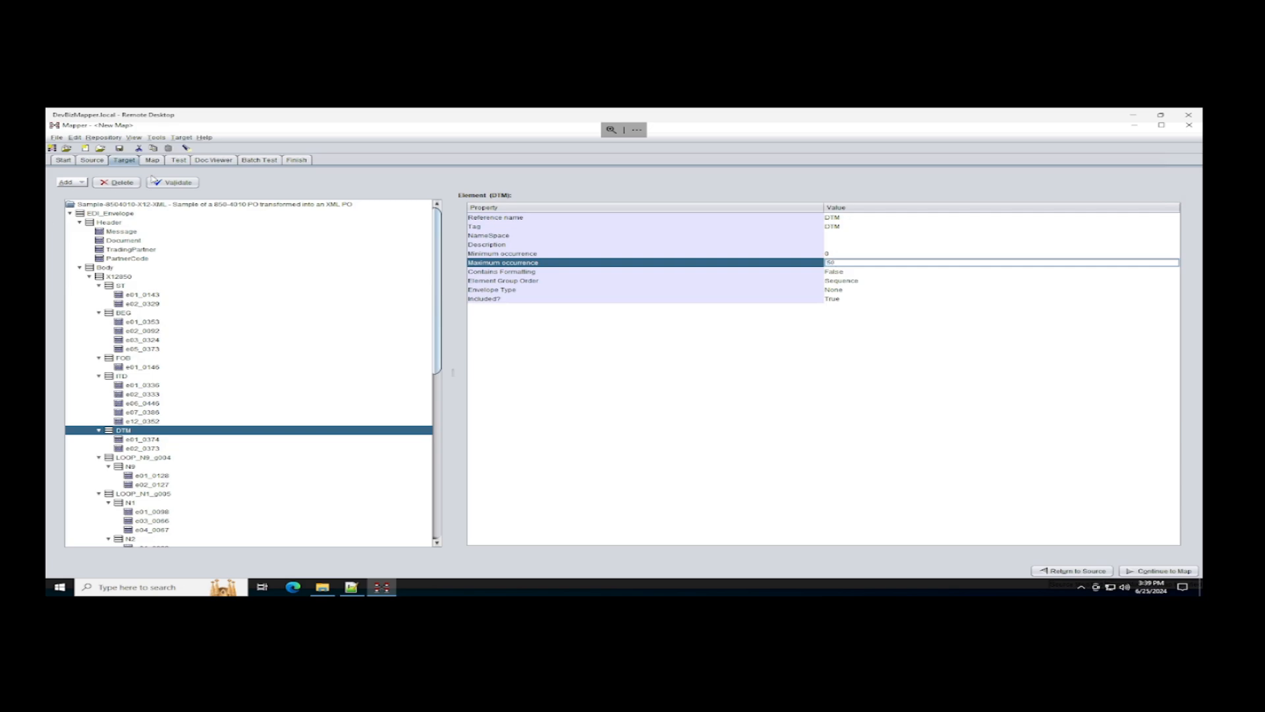
# Rerun the map test and review the compliance message about the LOOP_N9_g004 minimum
pyautogui.click(179, 160)
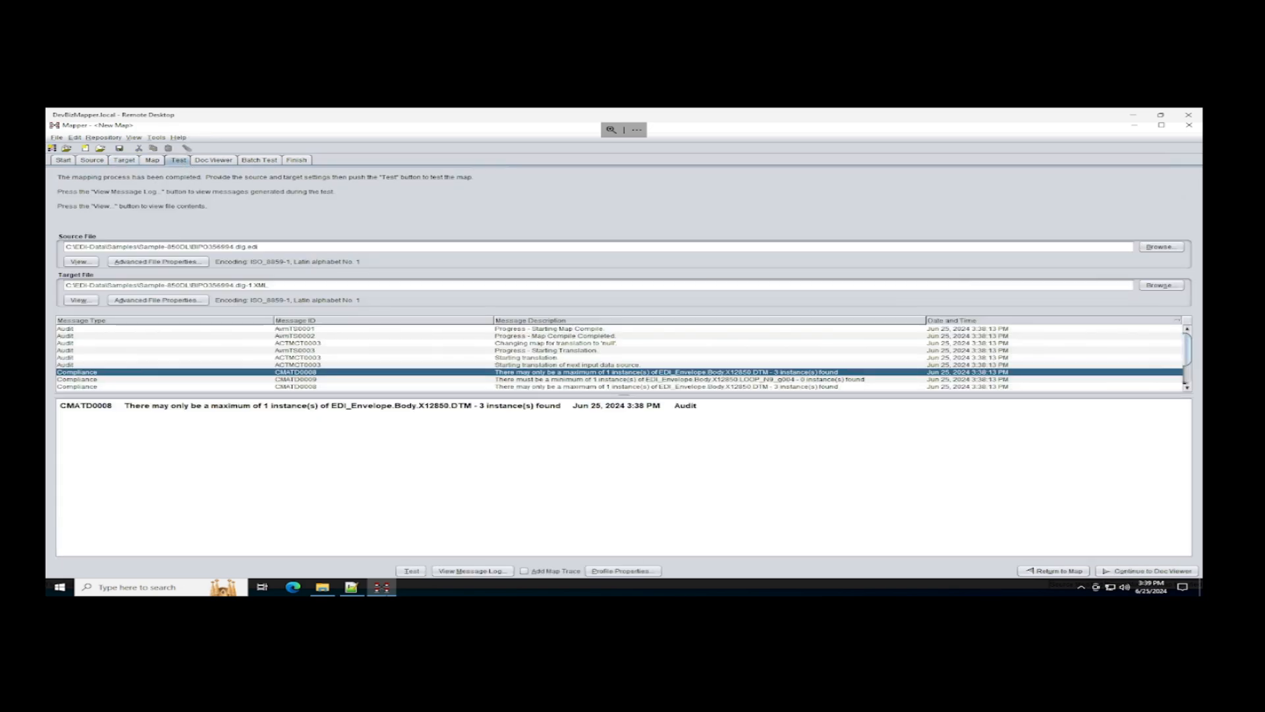
pyautogui.click(411, 571)
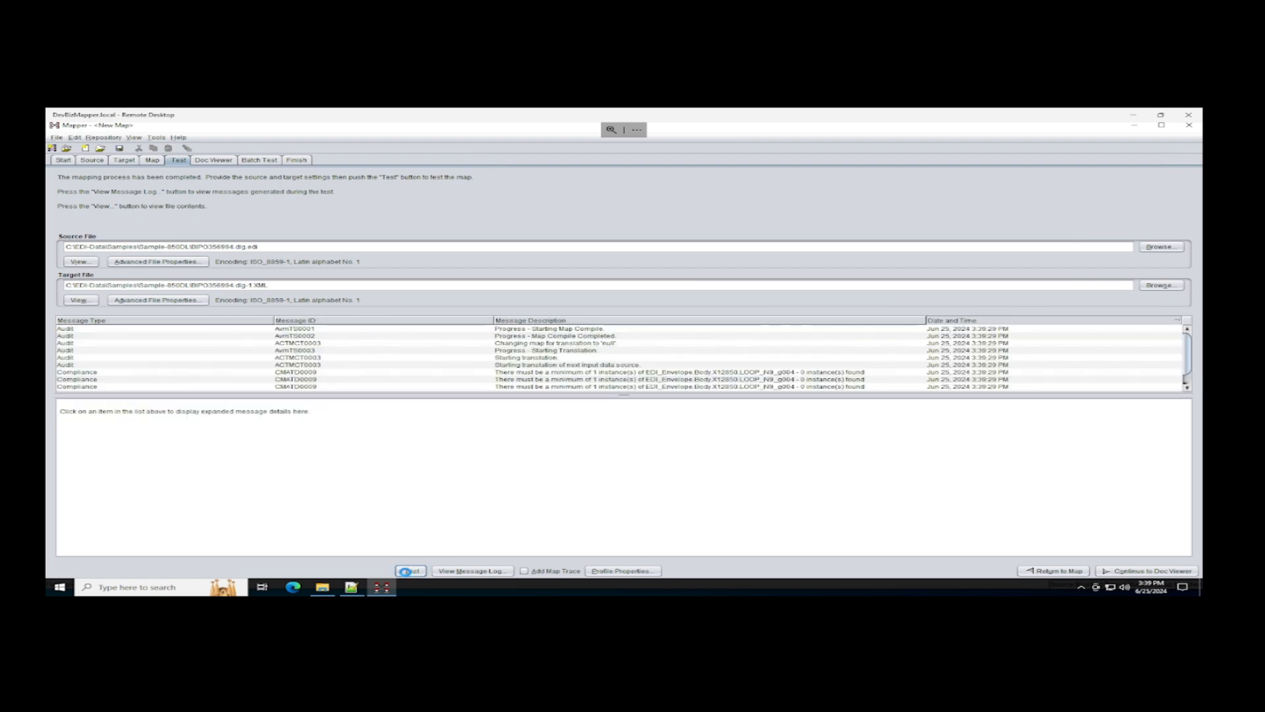
pyautogui.click(719, 394)
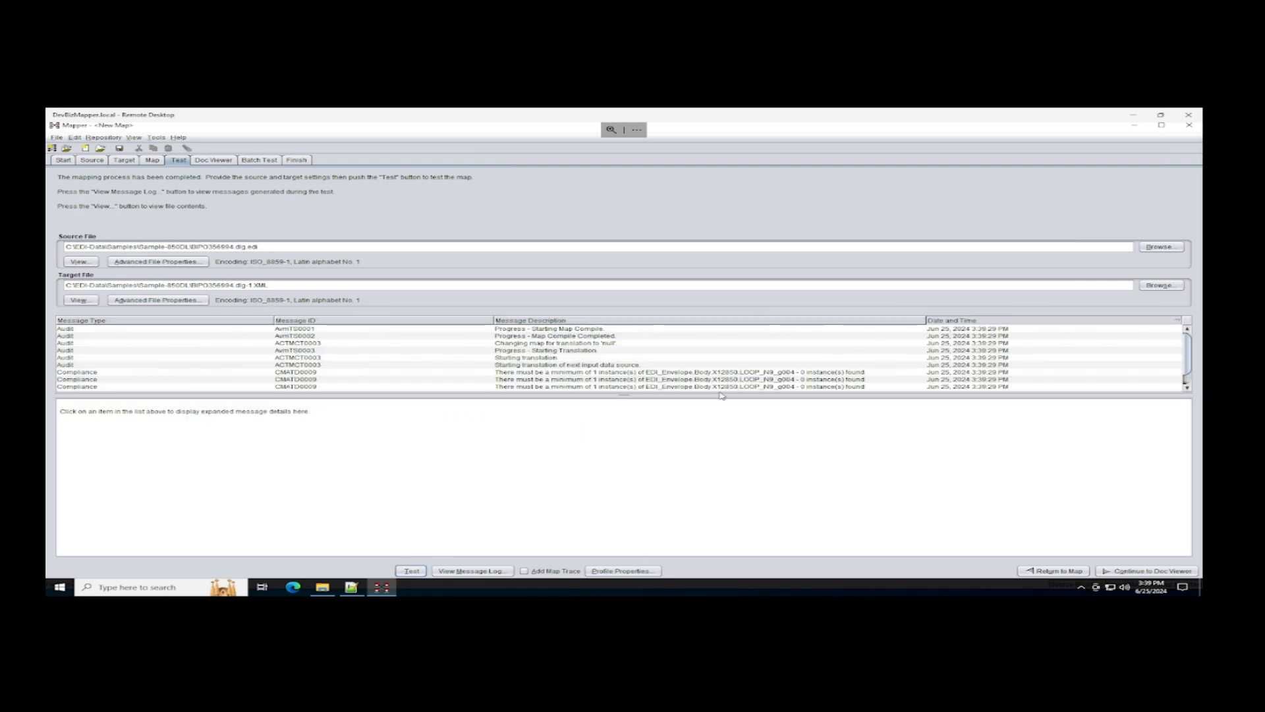
pyautogui.click(753, 374)
pyautogui.scroll(-1, 323, 367)
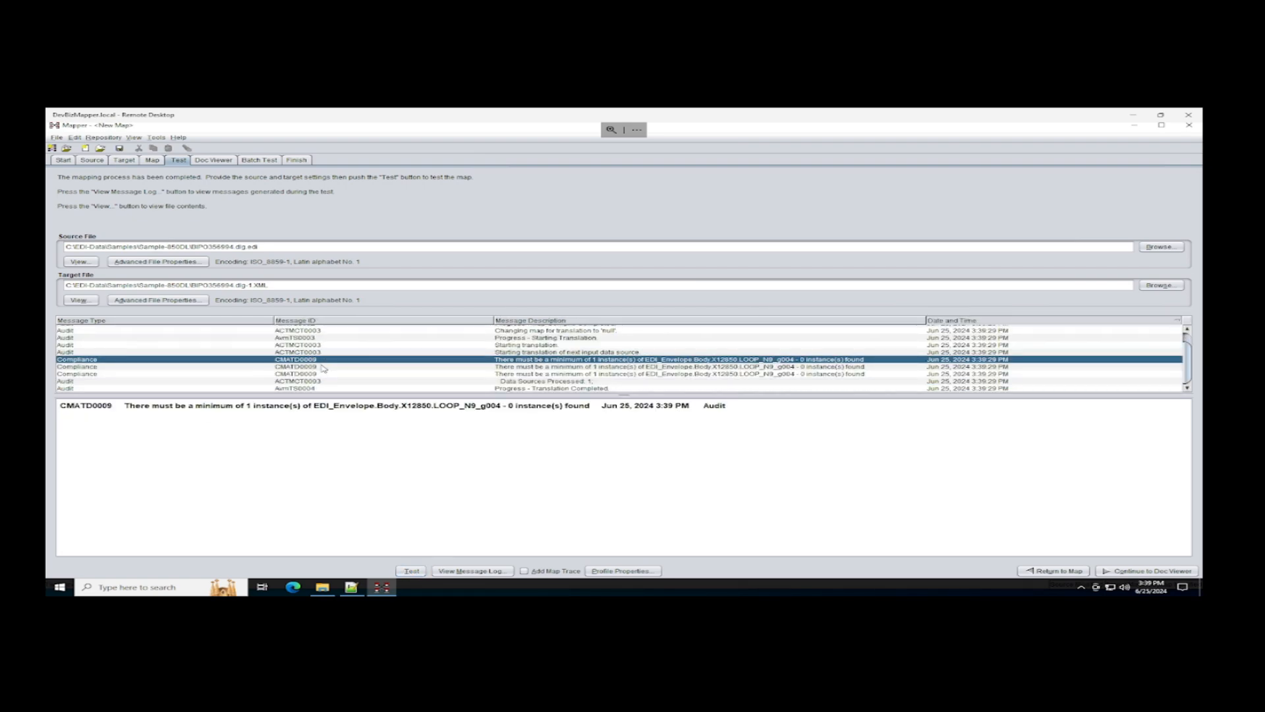
pyautogui.scroll(1, 325, 372)
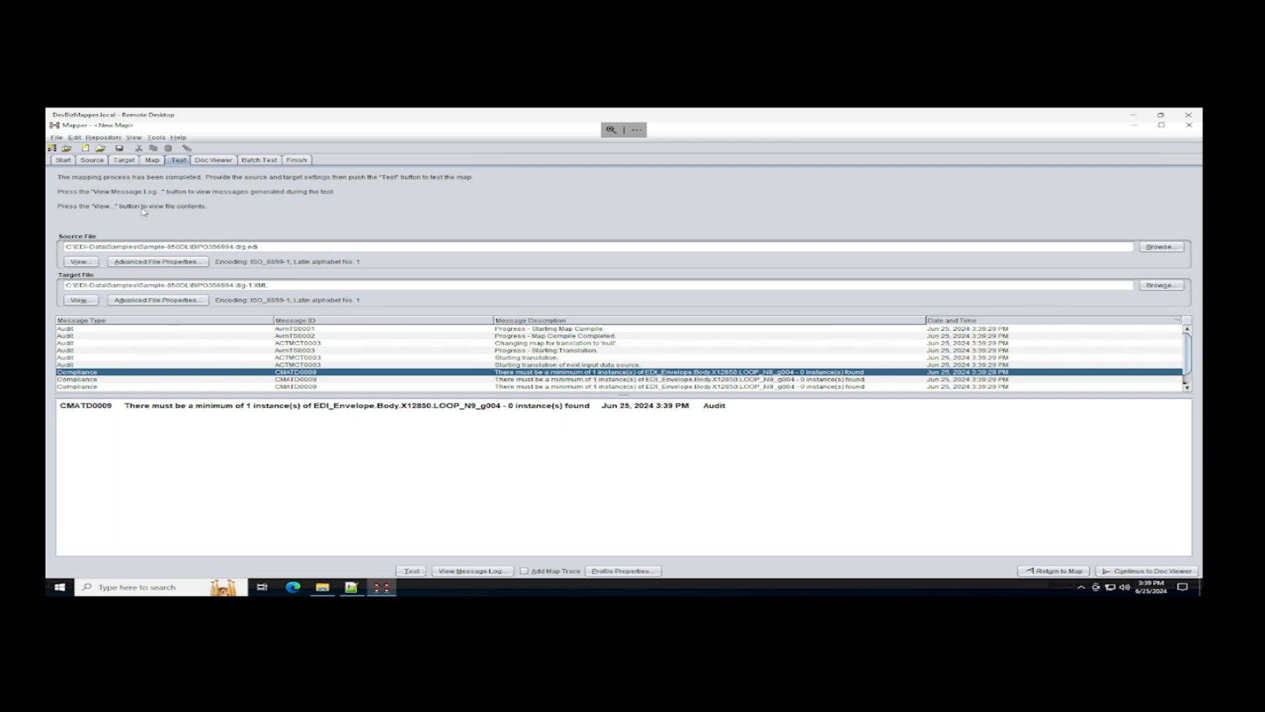
# Delete the cardinality link between the source ST-Transaction Set Header and the target ST element
pyautogui.click(153, 161)
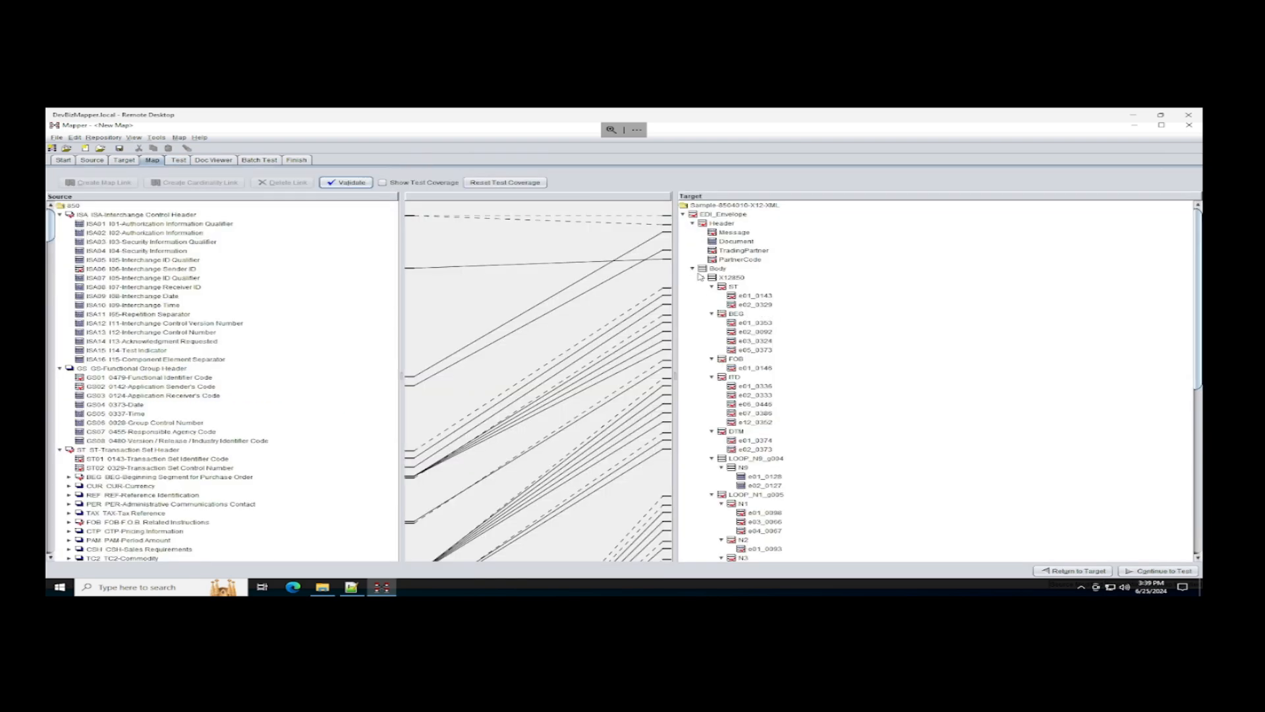
pyautogui.click(658, 297)
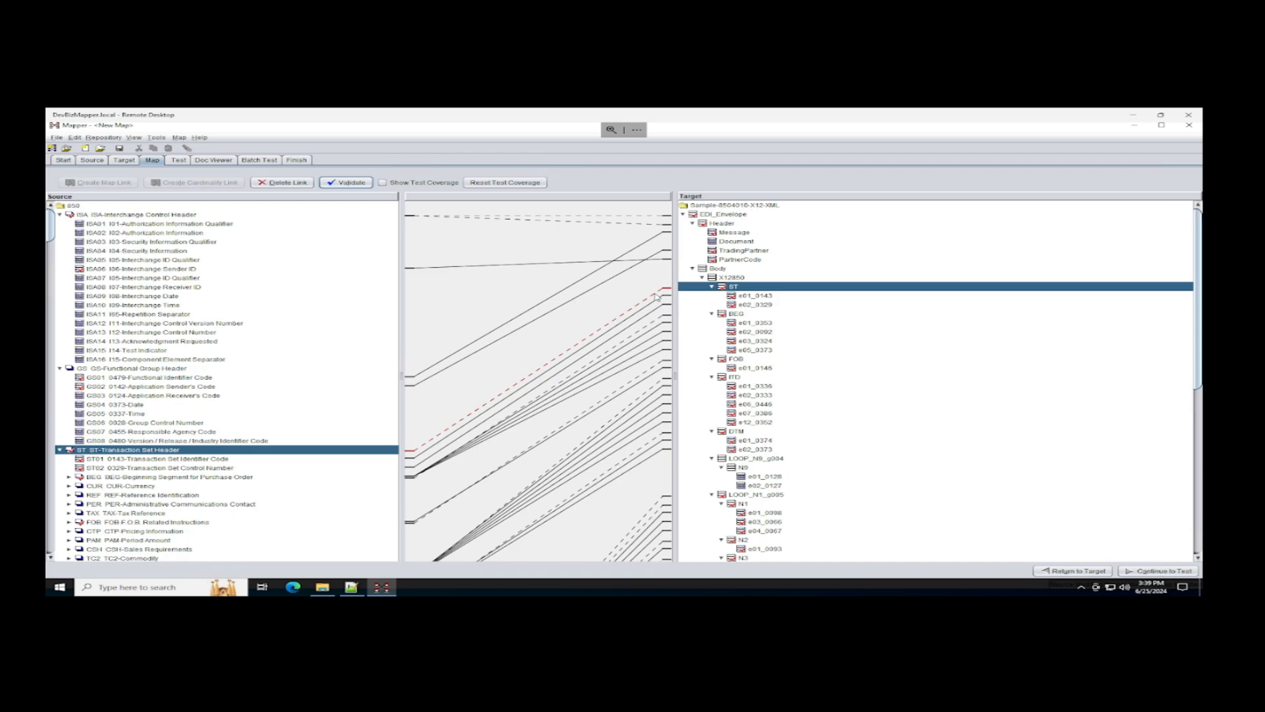
pyautogui.click(283, 184)
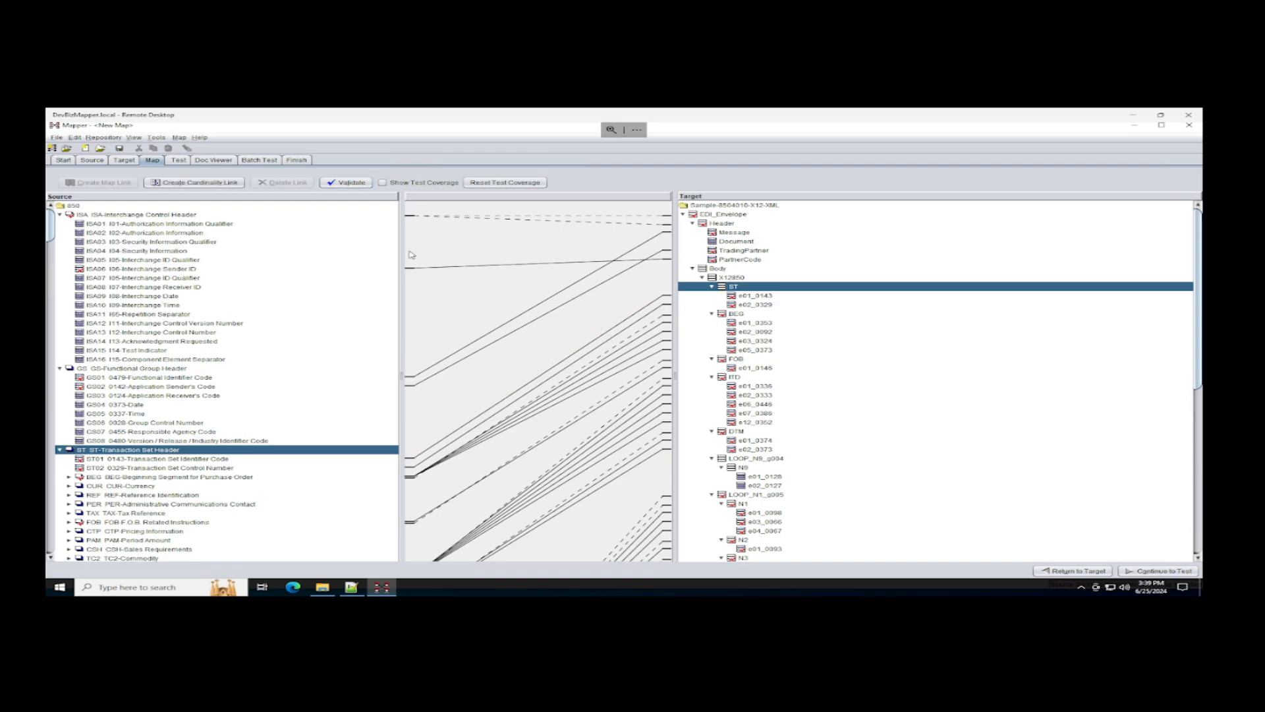
# Rerun the map test without the ST cardinality link and review the compliance messages
pyautogui.click(179, 160)
pyautogui.click(411, 571)
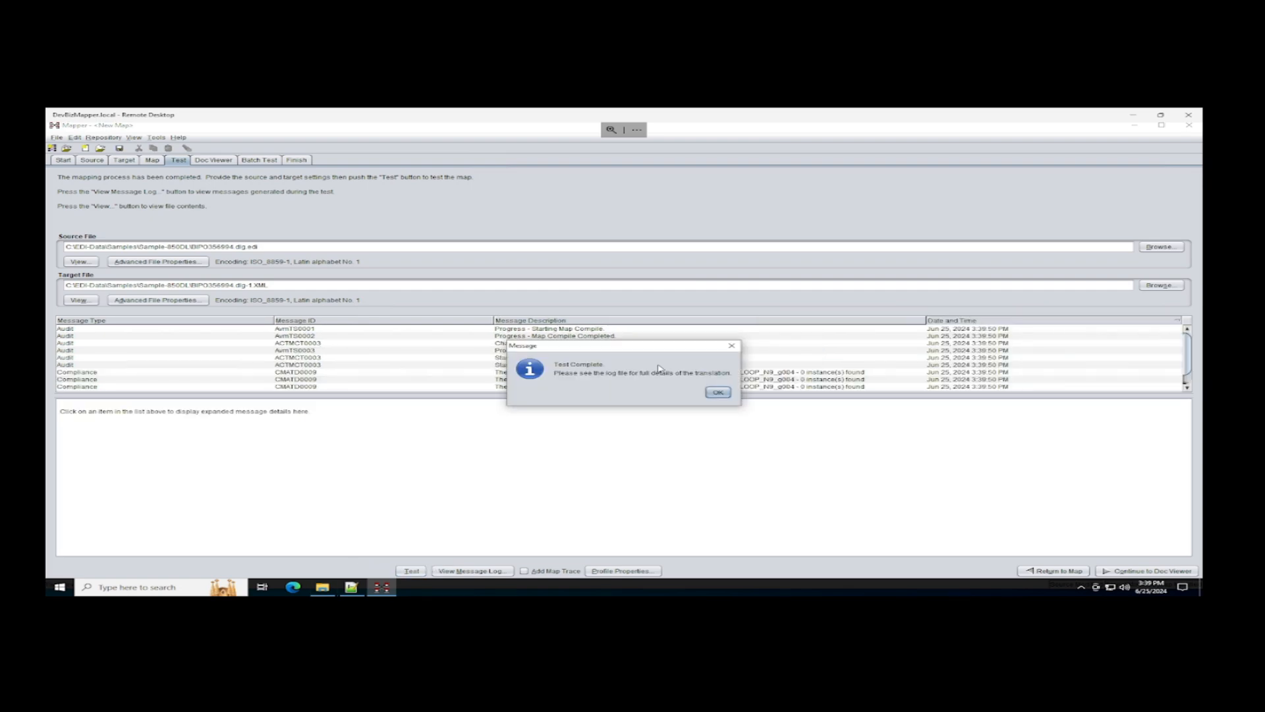
pyautogui.click(718, 392)
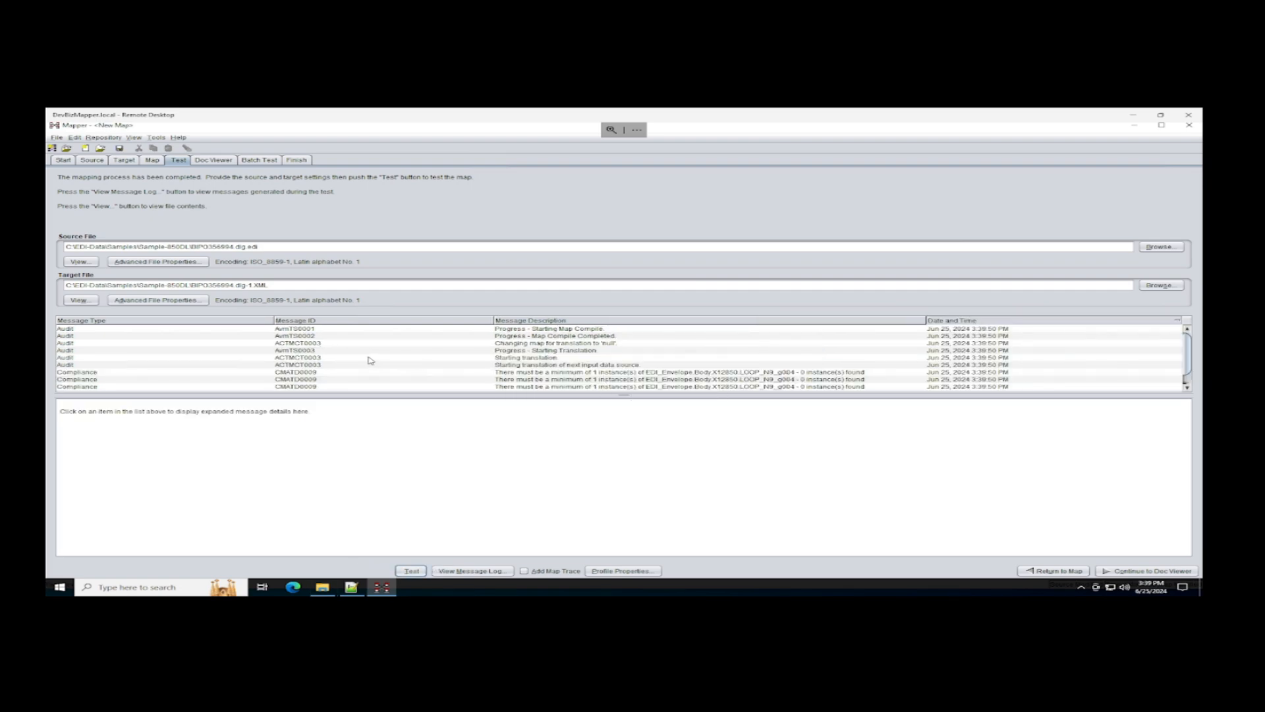
pyautogui.scroll(-1, 370, 362)
pyautogui.scroll(1, 370, 362)
# Recreate the cardinality link from the source ST-Transaction Set Header to the target ST element
pyautogui.click(152, 160)
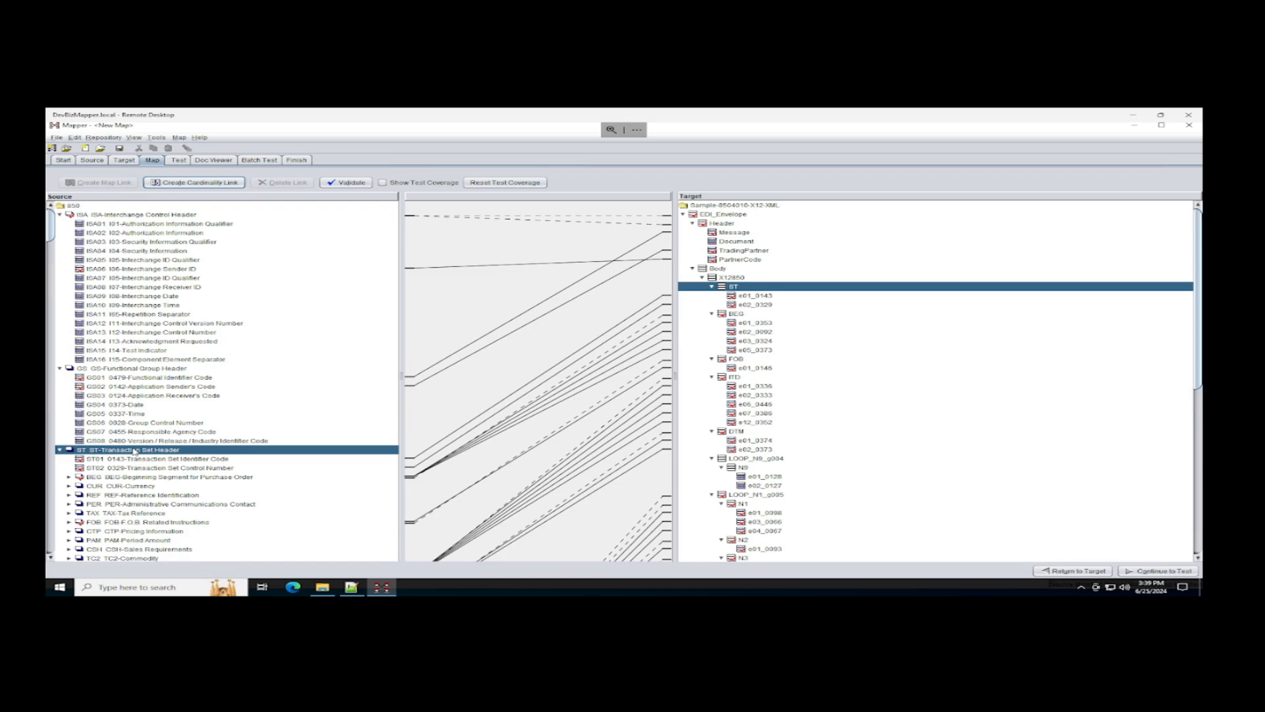
pyautogui.click(193, 183)
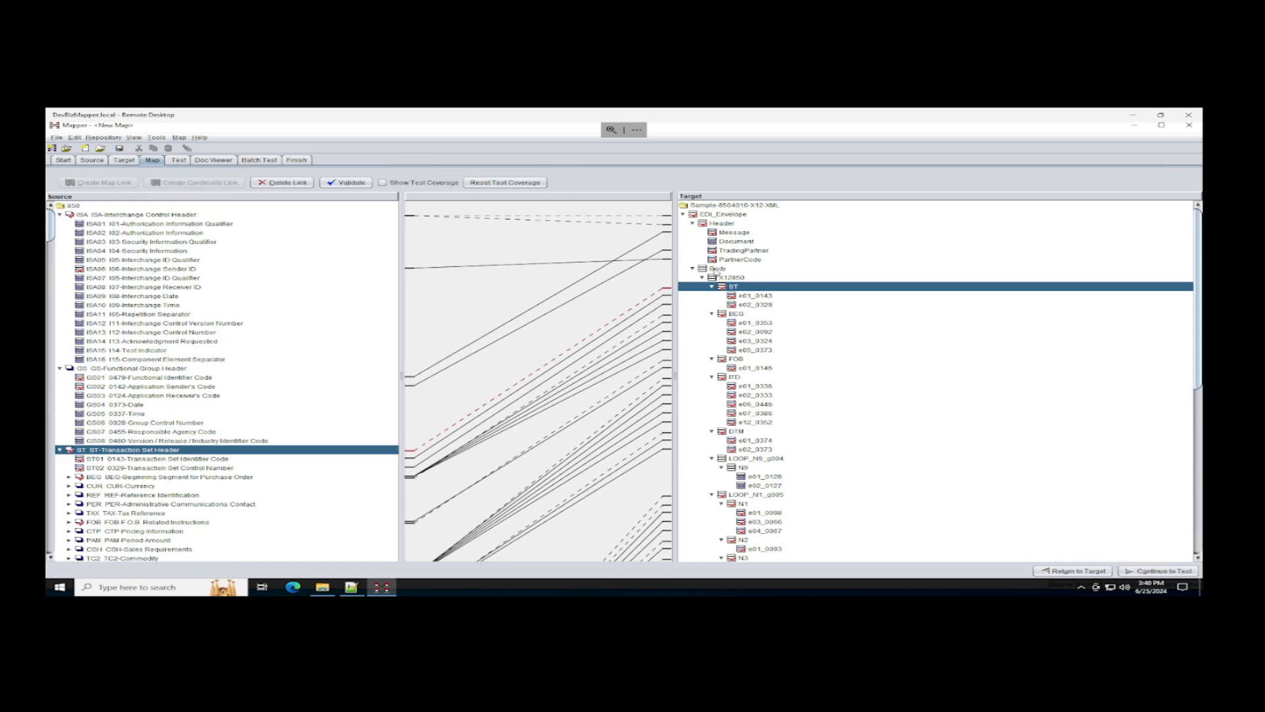
pyautogui.click(716, 270)
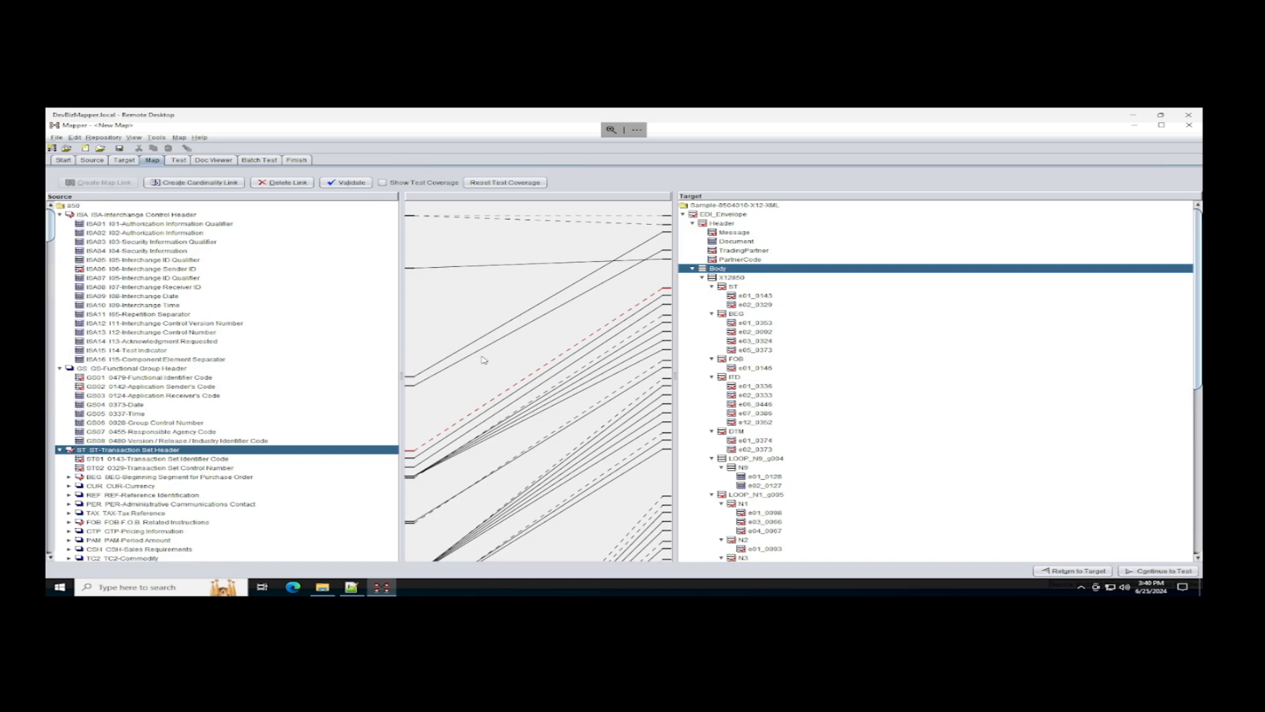
# Create a cardinality link from the source ST-Transaction Set Header to the target Body element
pyautogui.click(198, 183)
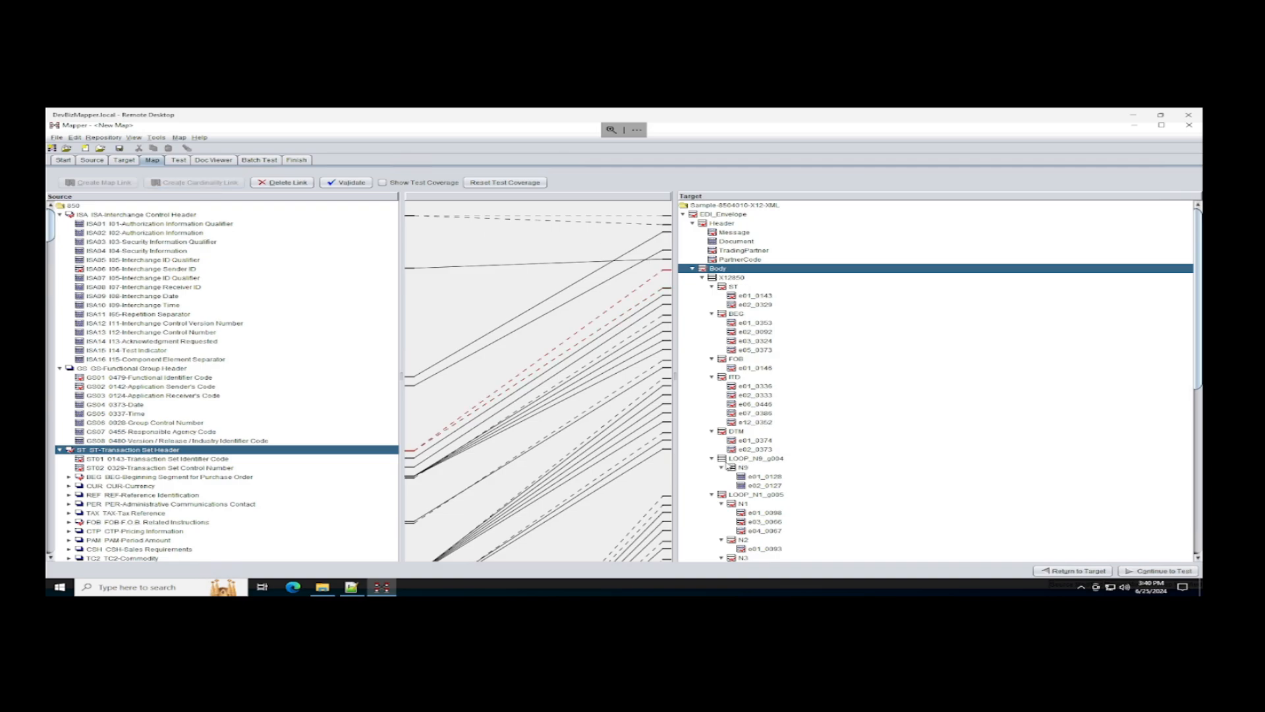
# Delete the cardinality link between the source DTM-Date/Time Reference and the target DTM element
pyautogui.scroll(-2, 772, 487)
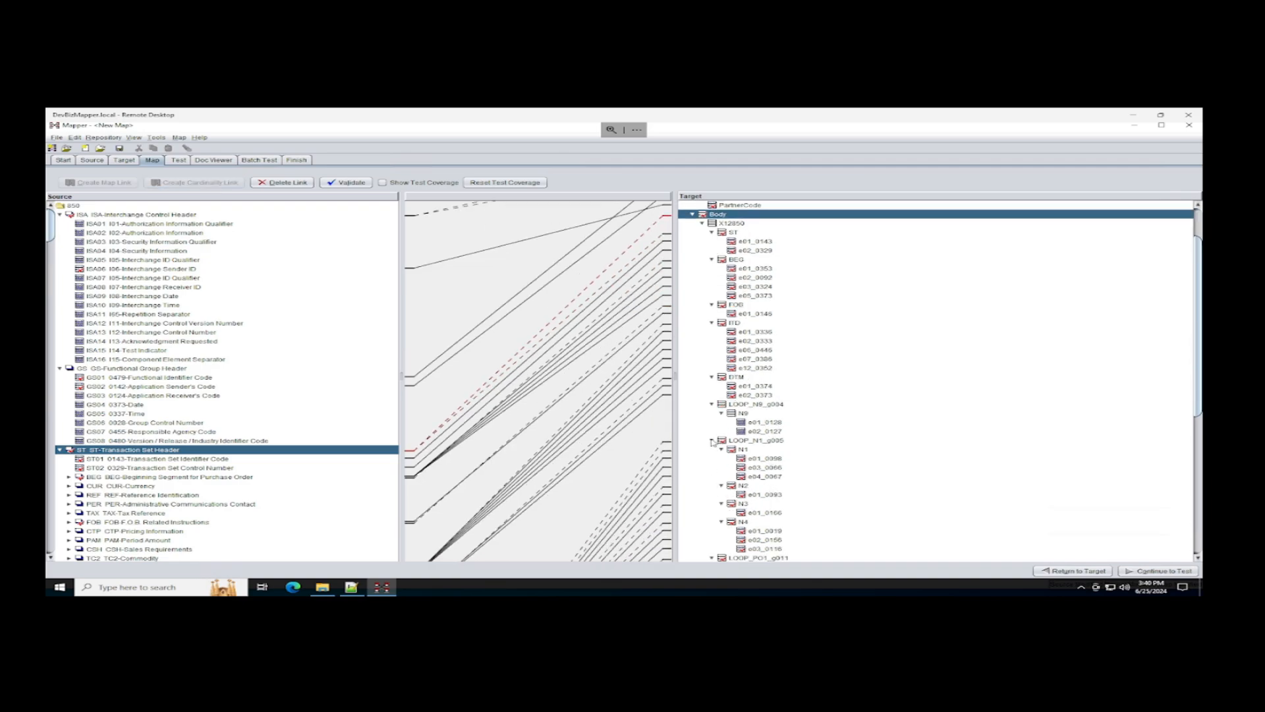
pyautogui.click(661, 386)
pyautogui.press('Delete')
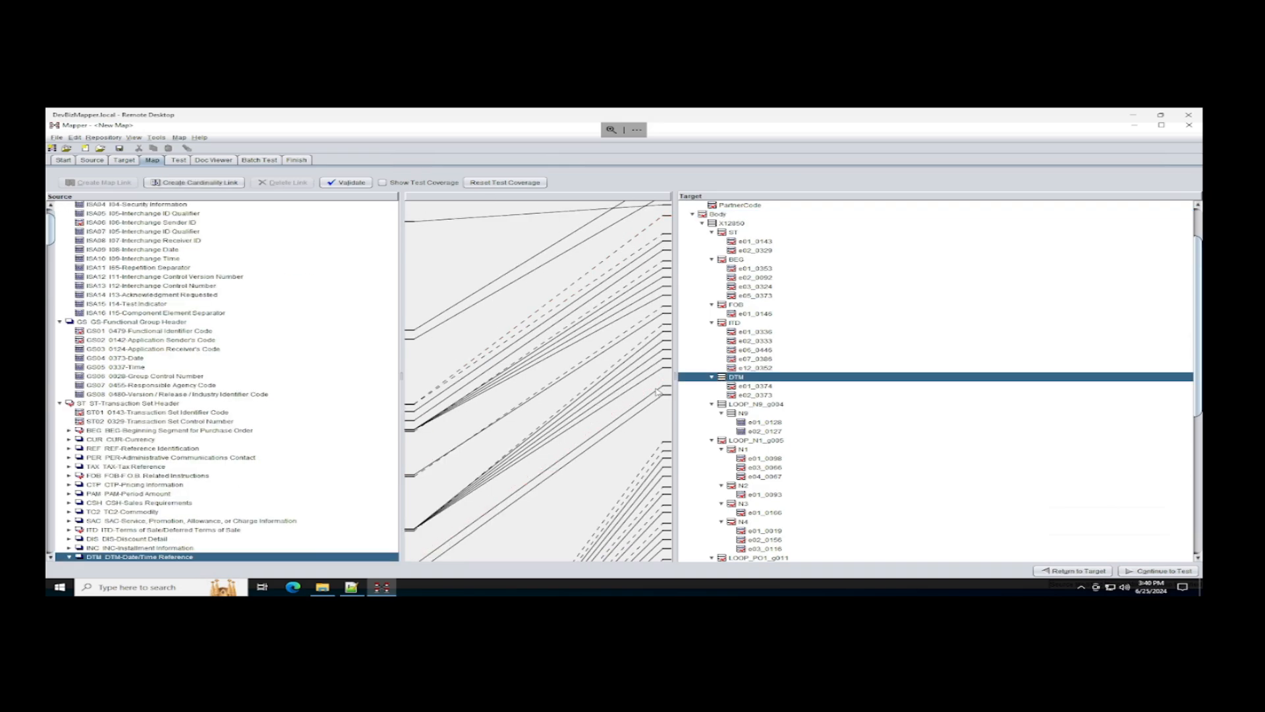
# Validate the map without the DTM cardinality link and try to run the map test
pyautogui.click(348, 182)
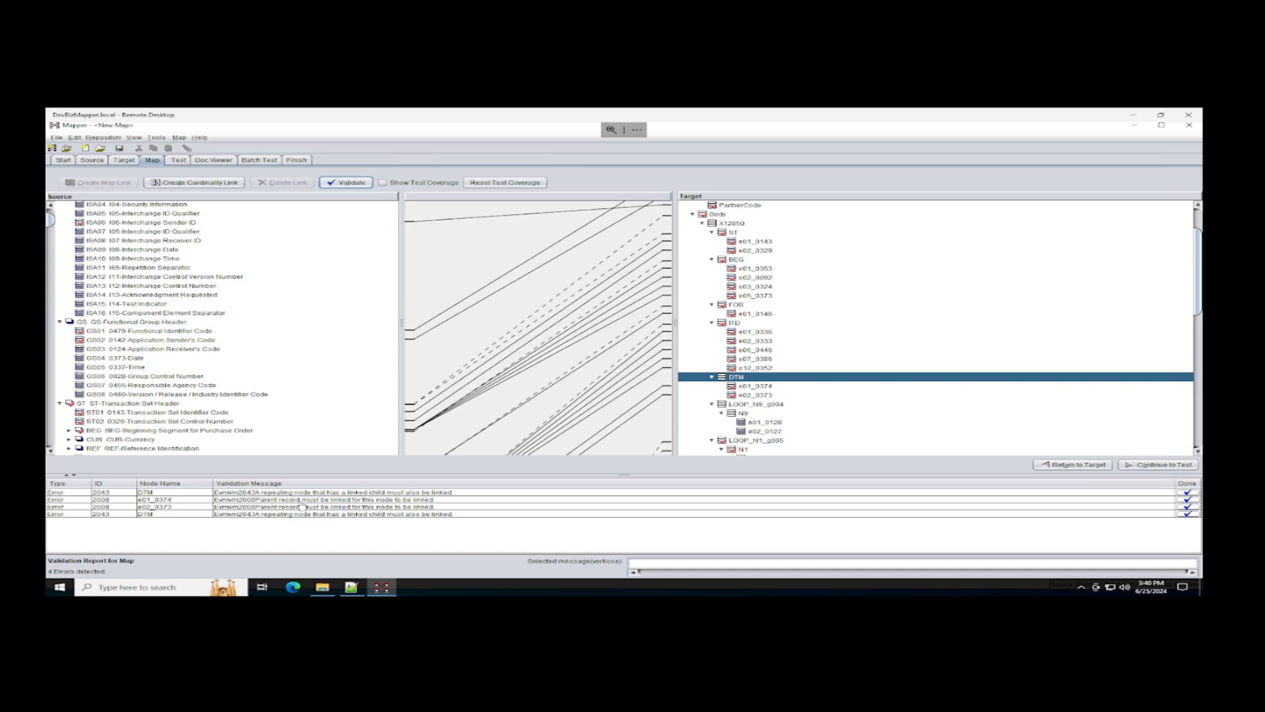
pyautogui.scroll(-2, 320, 410)
pyautogui.scroll(-3, 320, 411)
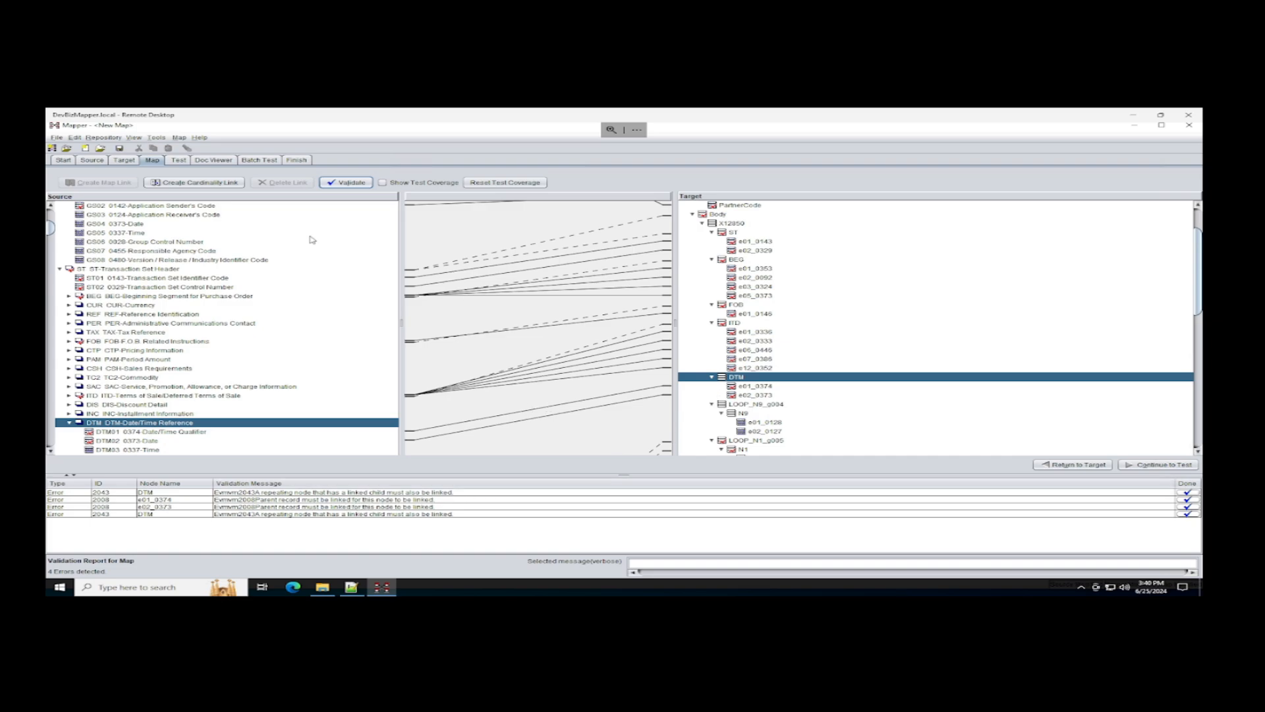
pyautogui.click(178, 160)
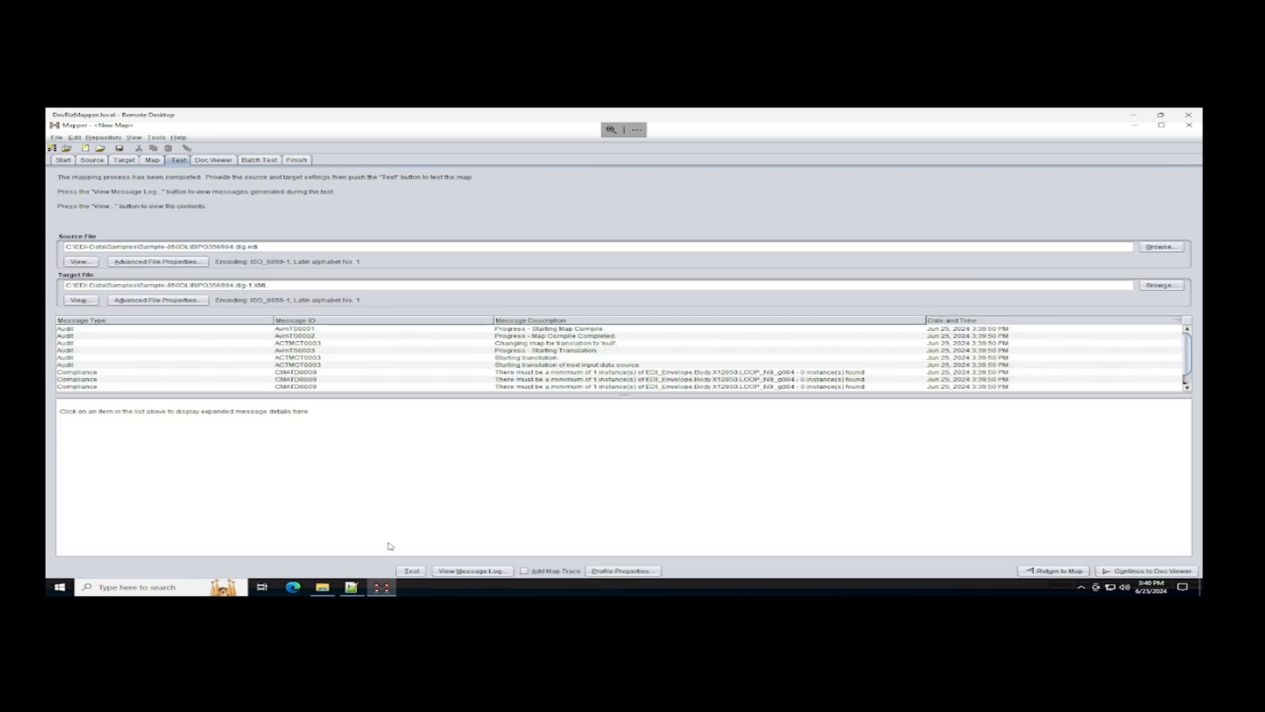
pyautogui.click(413, 572)
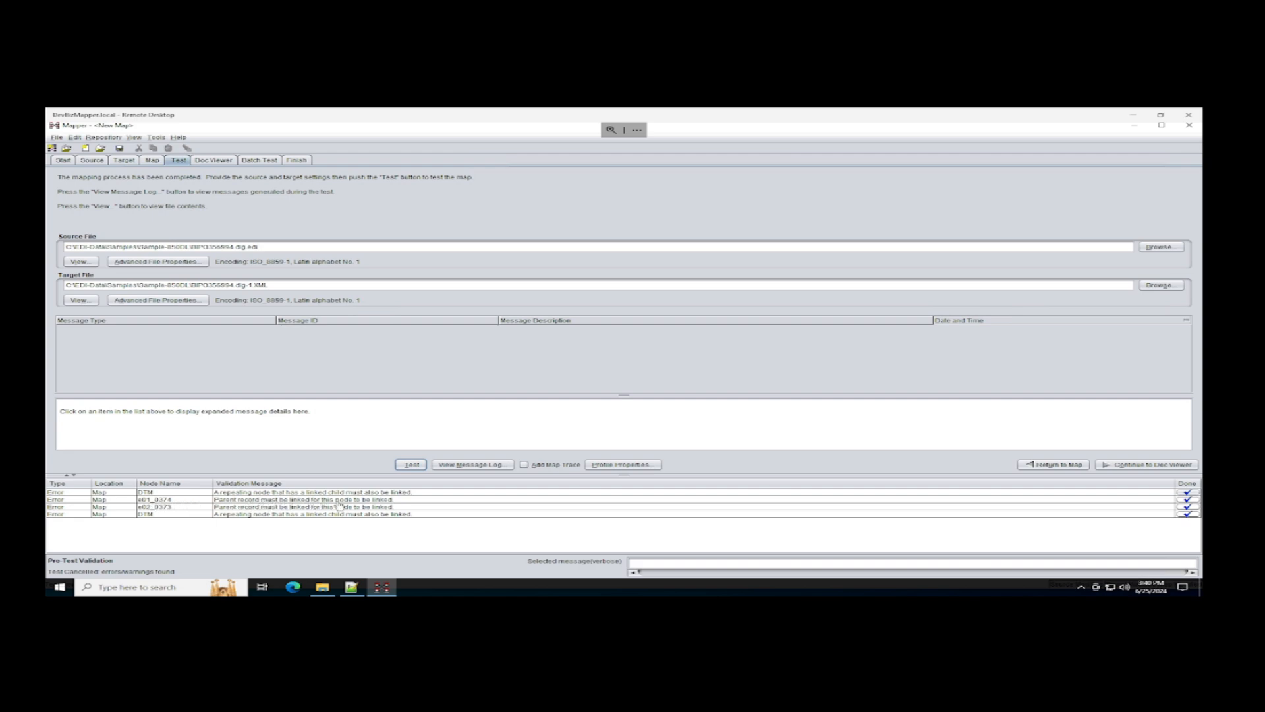
# Recreate the cardinality link from the source DTM-Date/Time Reference to the target DTM element and validate the mappings
pyautogui.doubleClick(156, 495)
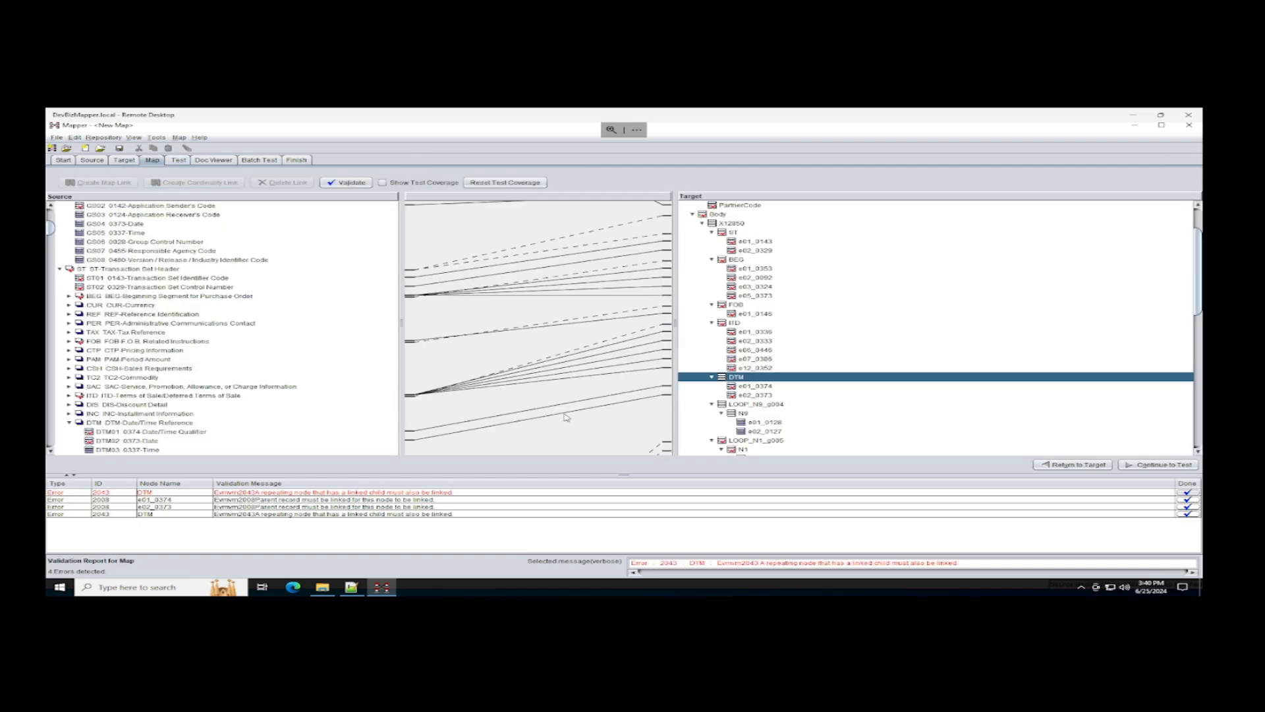
pyautogui.click(122, 422)
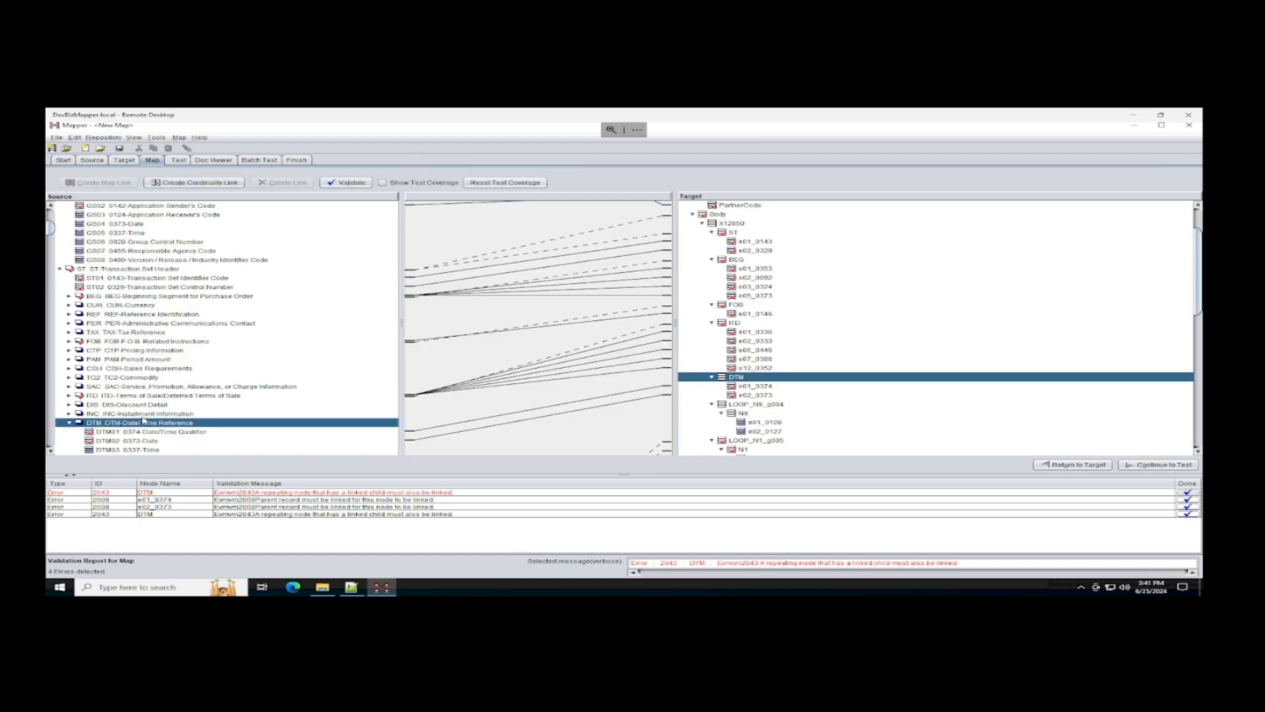
pyautogui.click(223, 184)
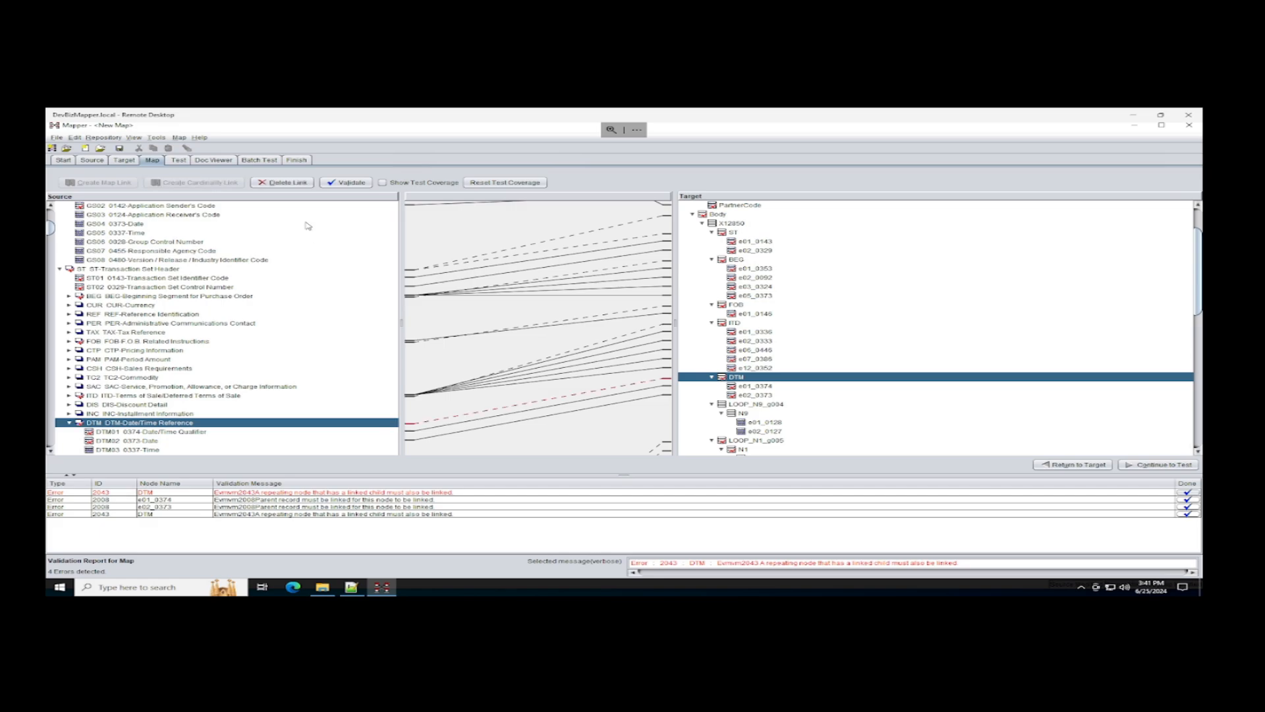
pyautogui.click(354, 182)
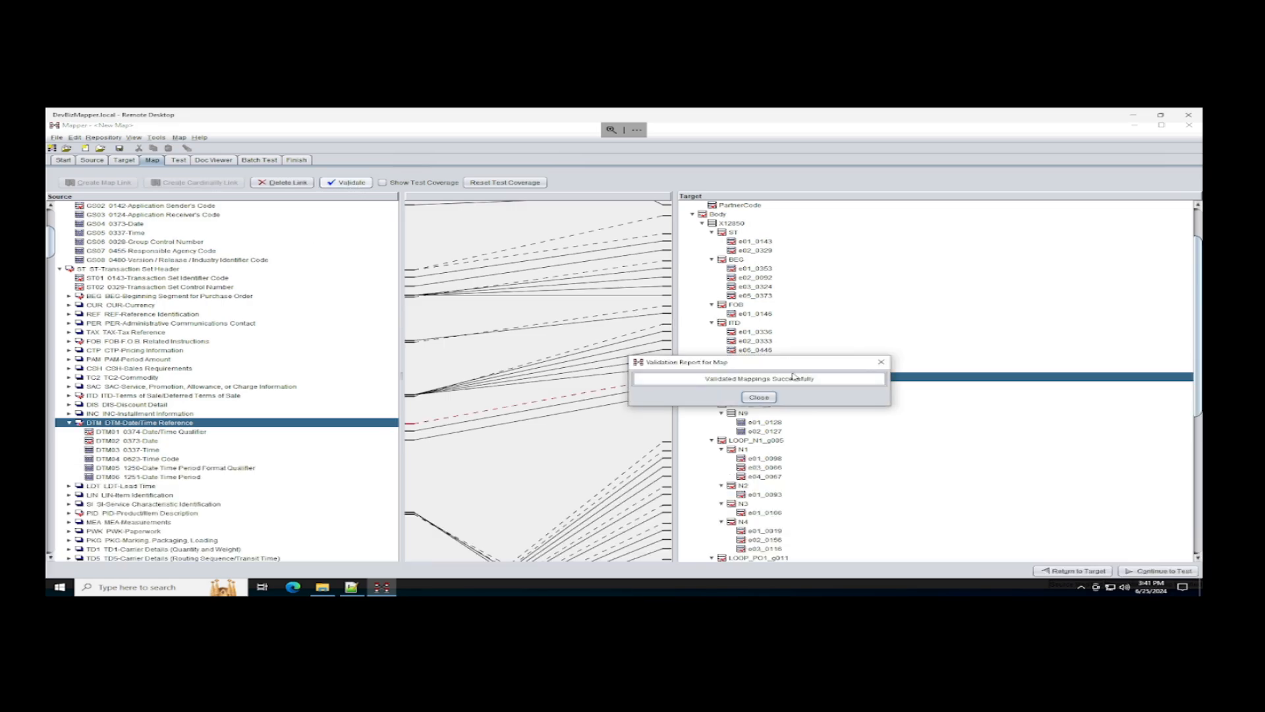
pyautogui.click(759, 397)
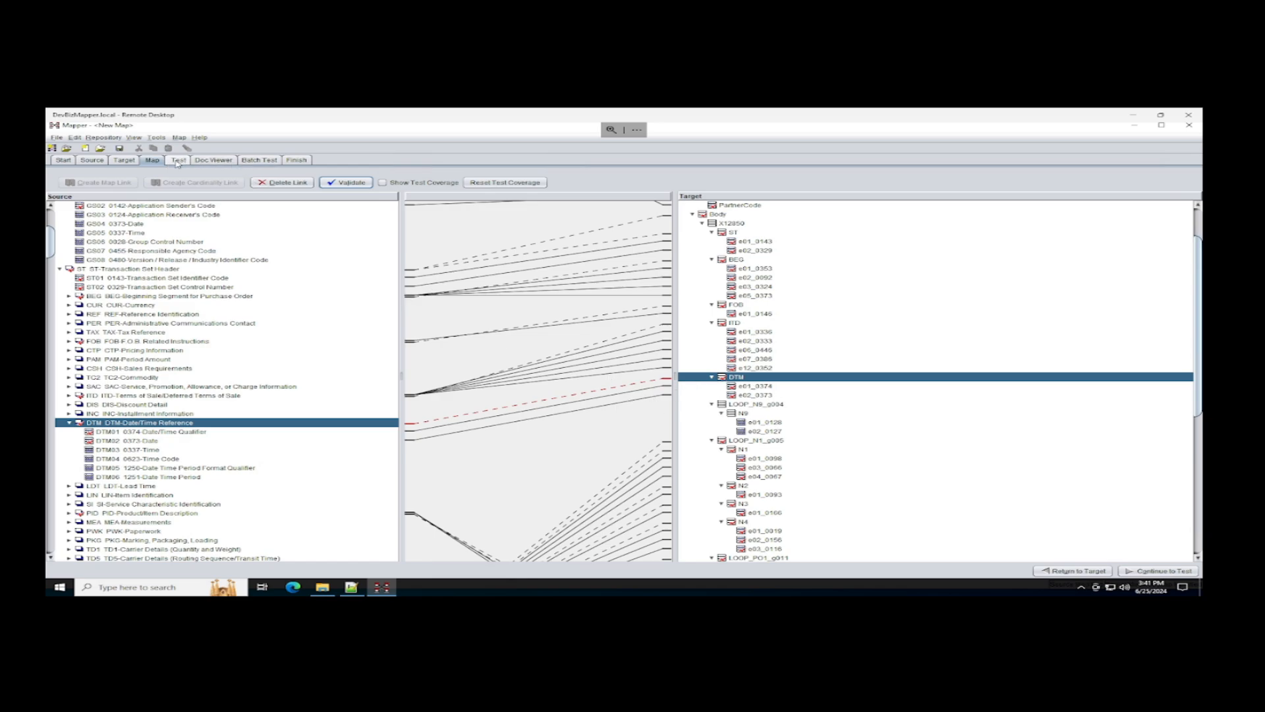
# Rerun the map test with the DTM cardinality link in place and dismiss the completion message
pyautogui.click(177, 161)
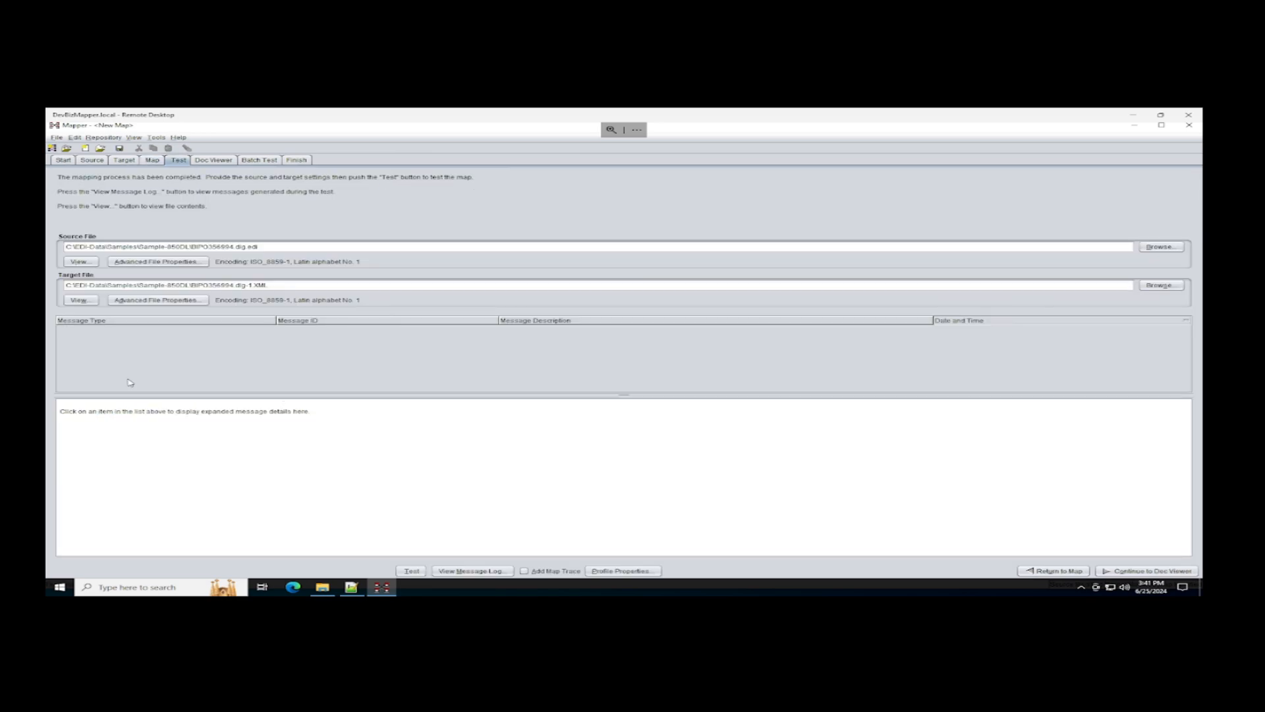
pyautogui.click(412, 571)
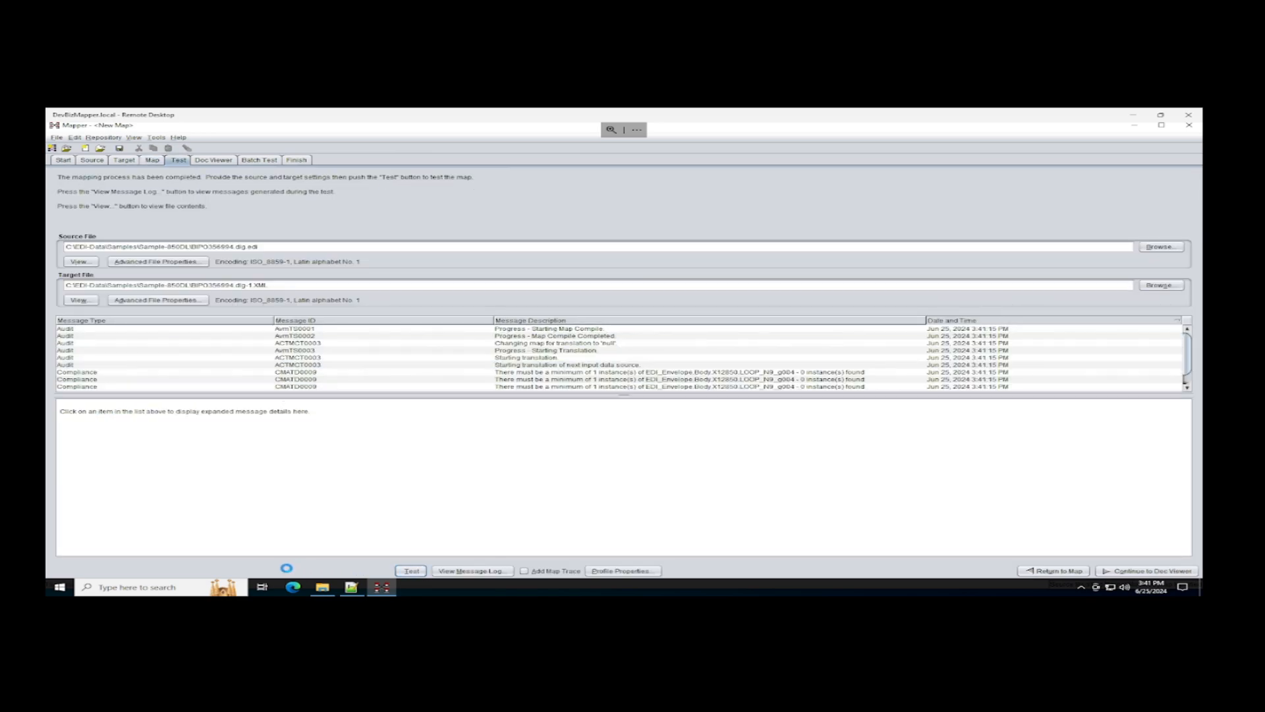
pyautogui.click(717, 393)
# Parse the source and target files in the Doc Viewer and look through the source document's segments
pyautogui.click(214, 160)
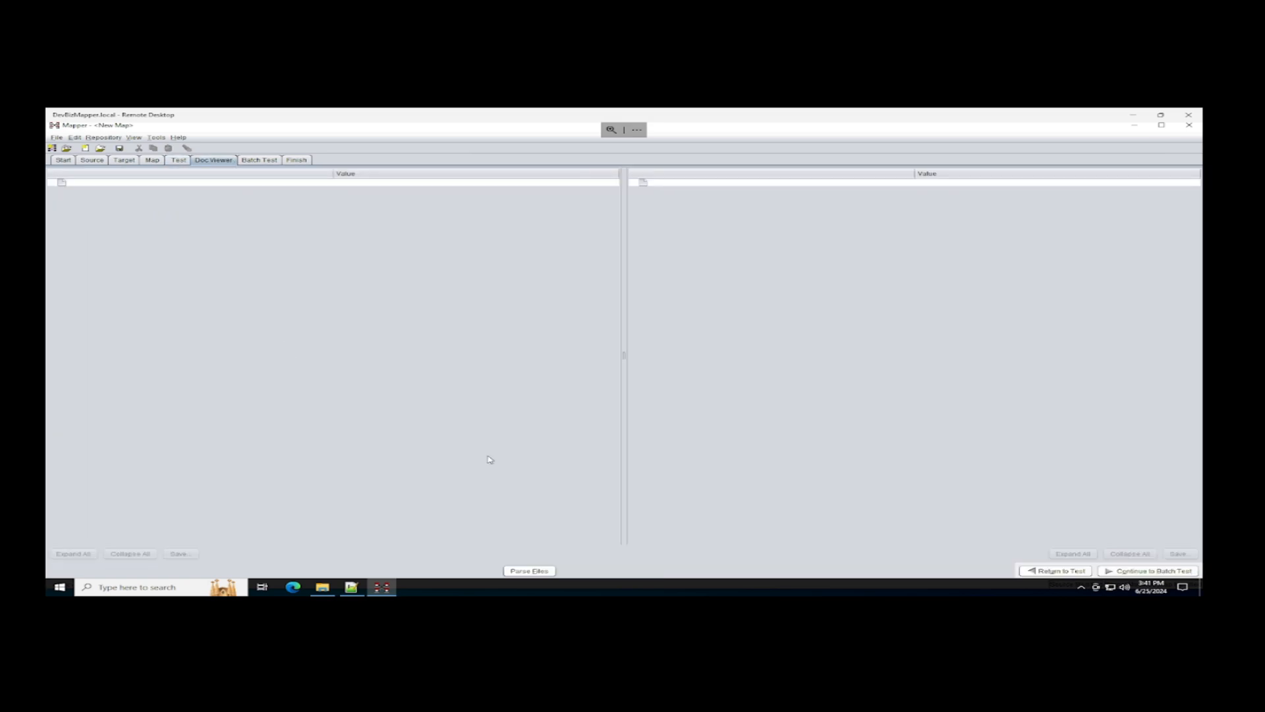
pyautogui.click(539, 572)
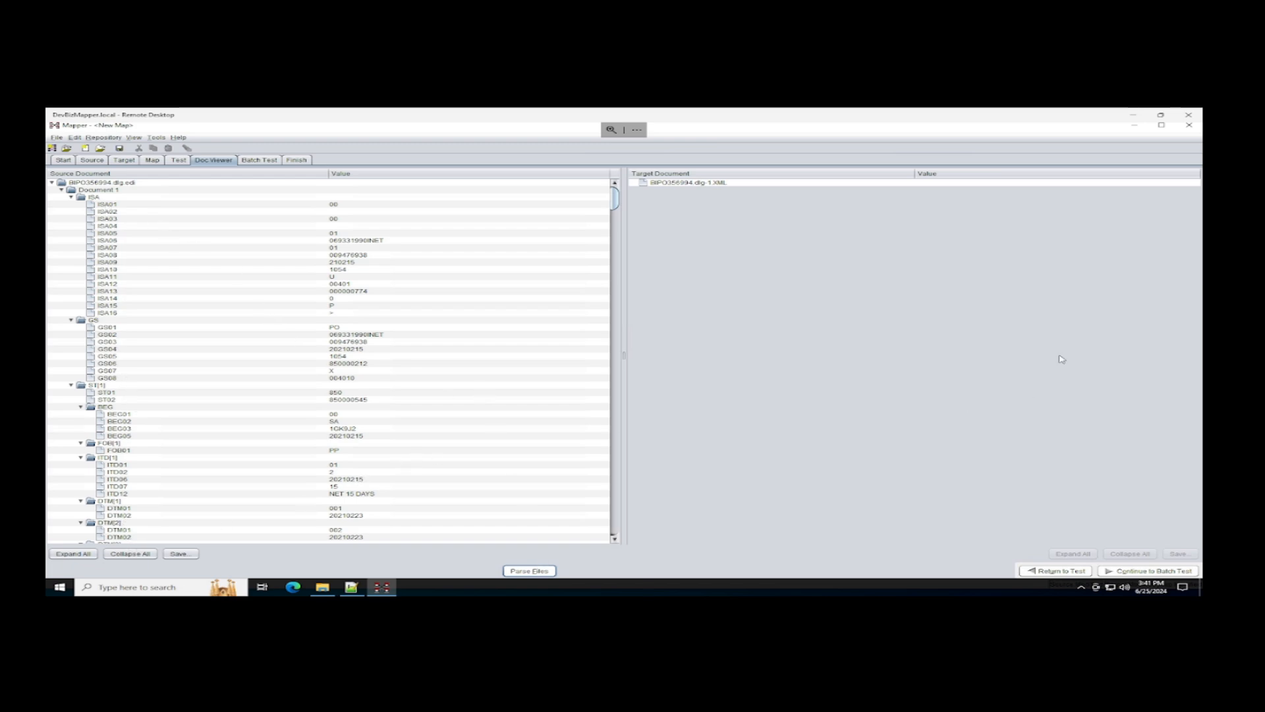
pyautogui.click(719, 184)
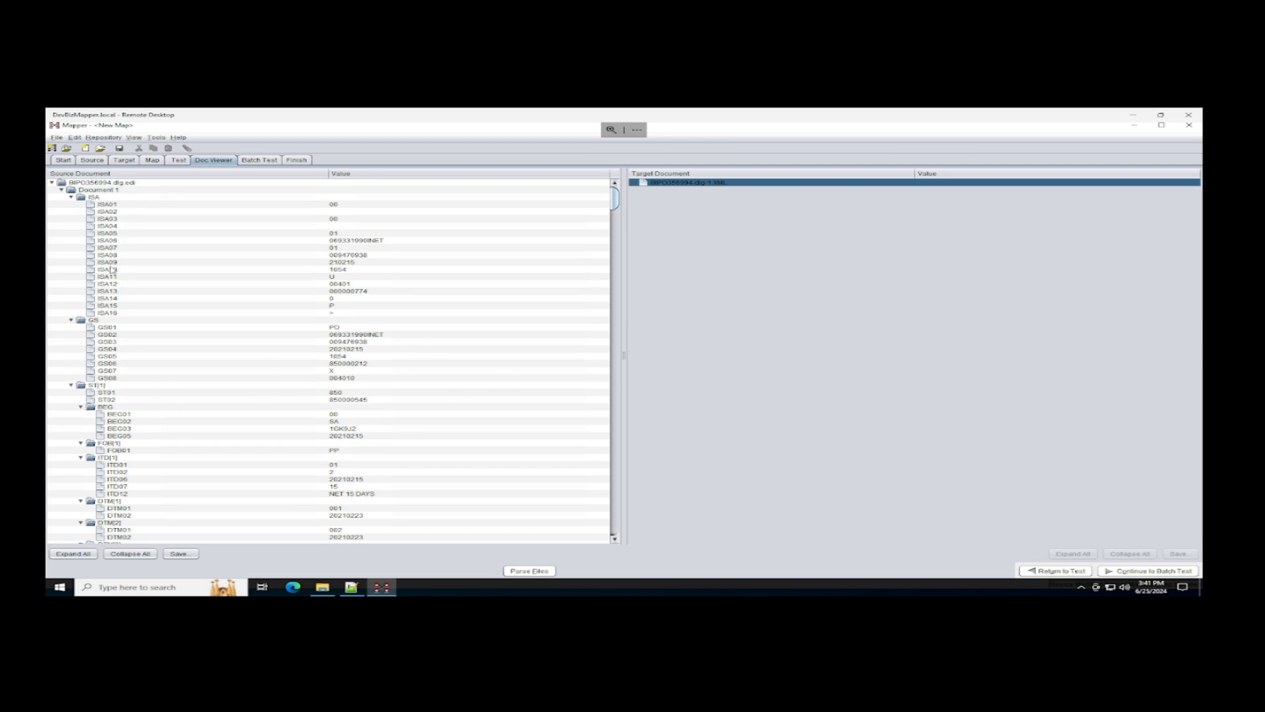
pyautogui.scroll(-8, 140, 372)
pyautogui.scroll(-7, 139, 372)
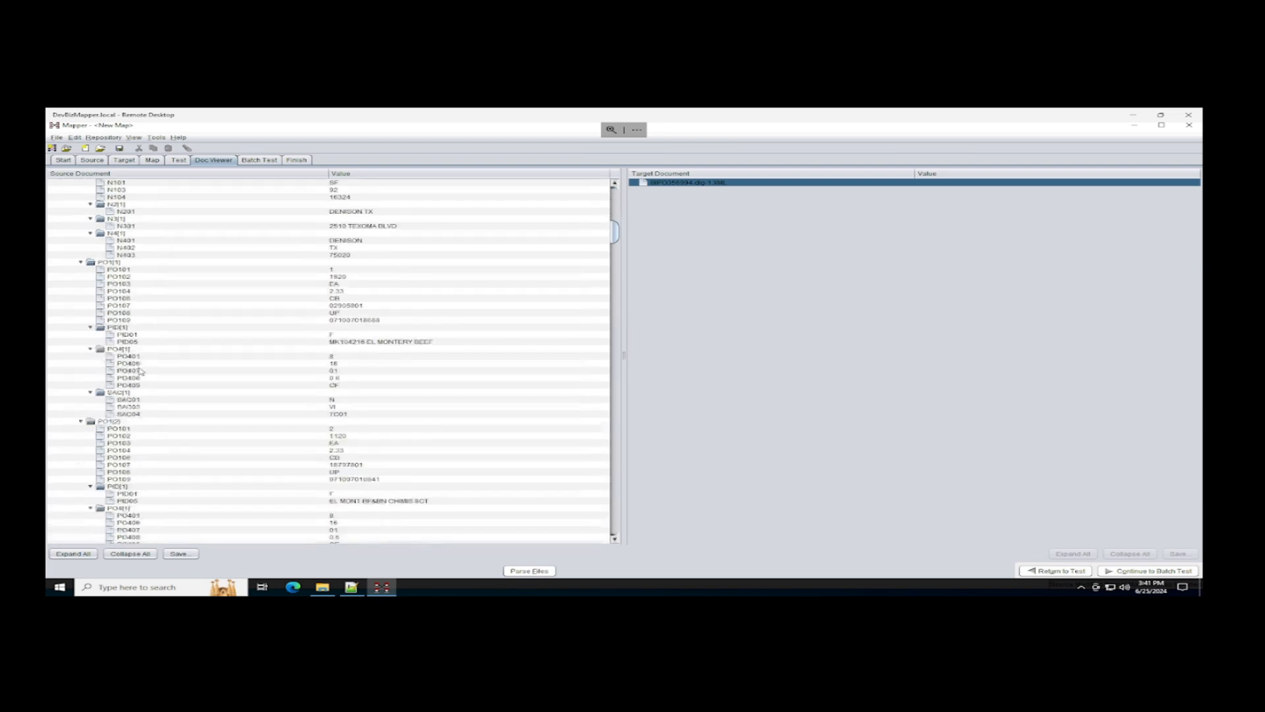
pyautogui.scroll(15, 120, 310)
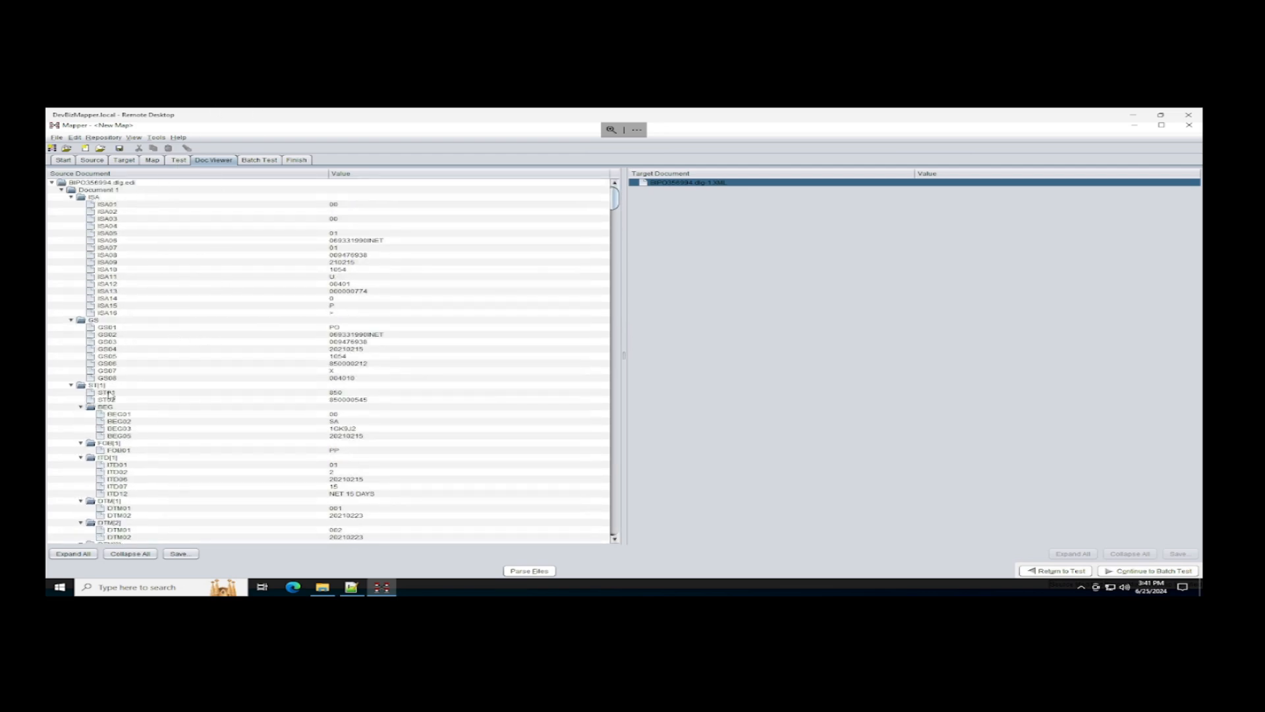
# Examine the details of the ECTMCT0003 error and the neighbouring audit messages in the test log
pyautogui.click(178, 160)
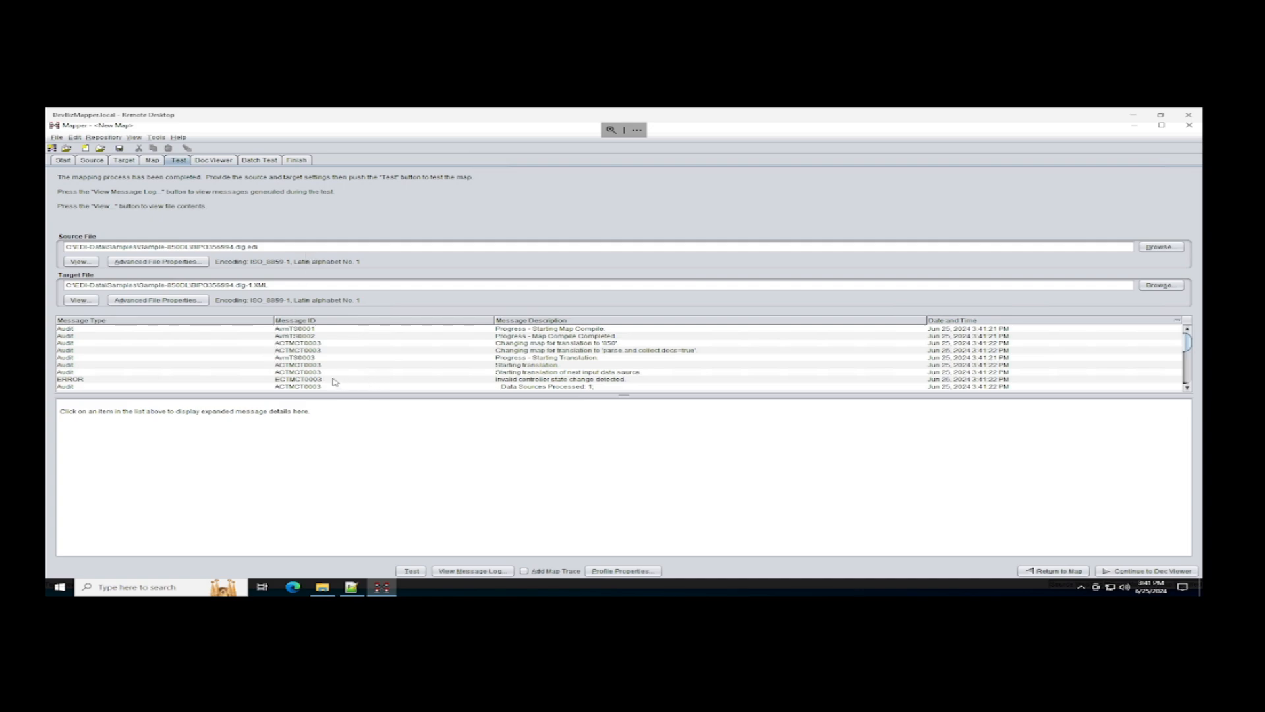
pyautogui.click(228, 161)
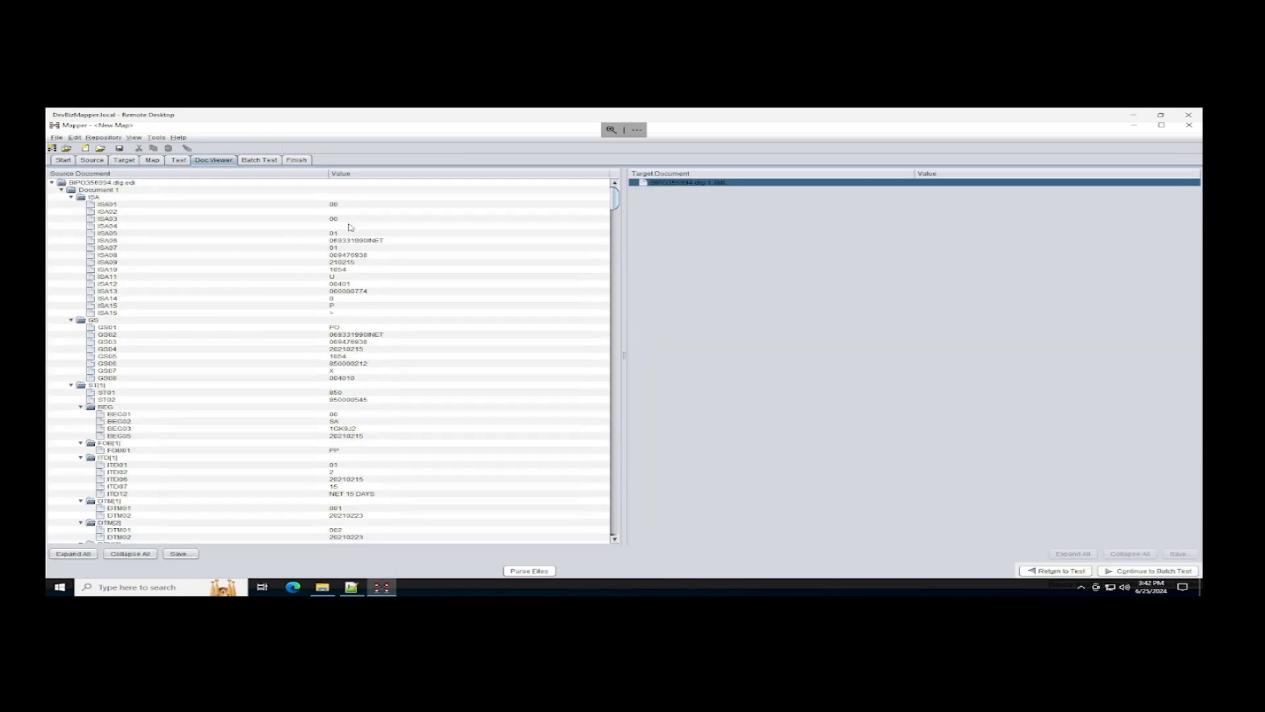
pyautogui.click(179, 160)
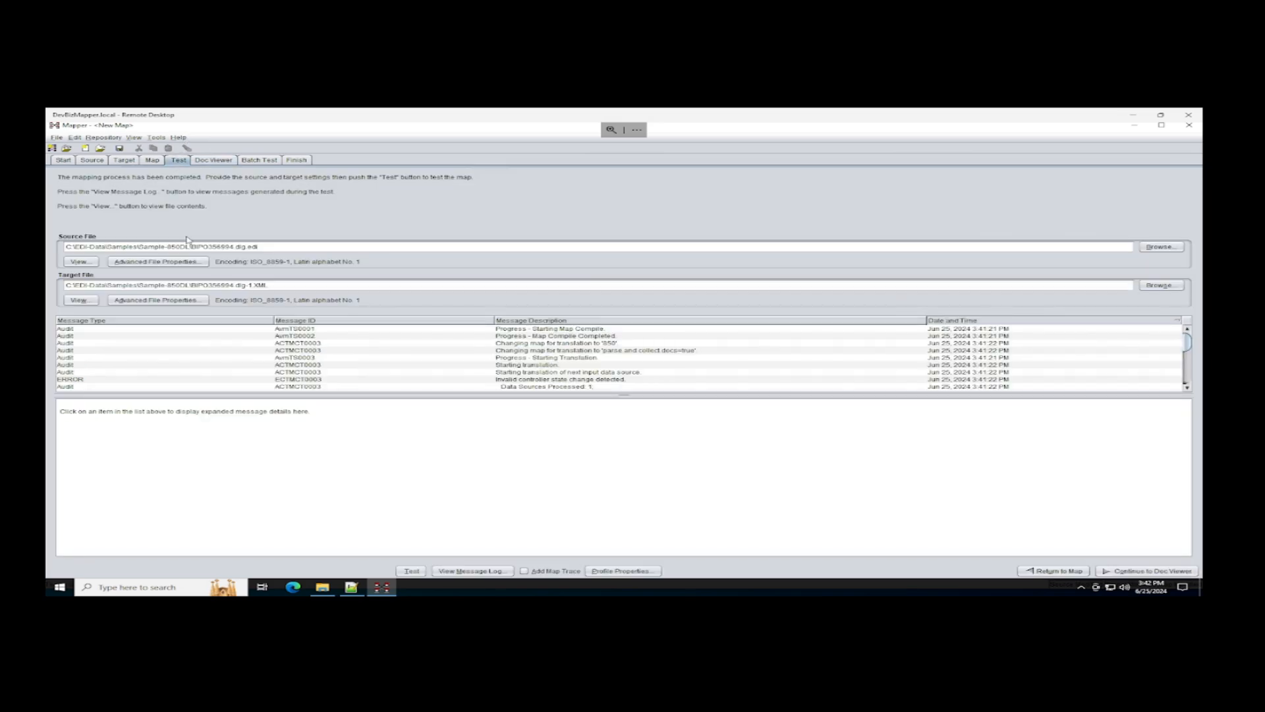
pyautogui.click(289, 380)
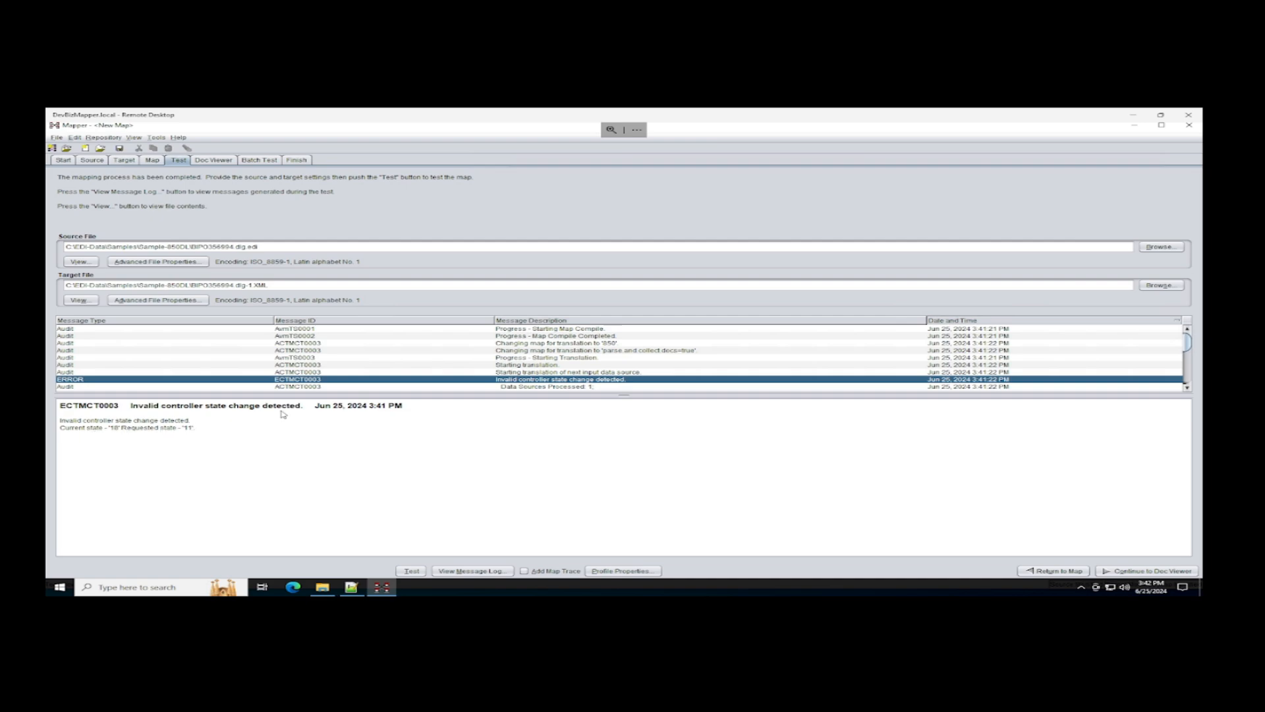
pyautogui.click(543, 387)
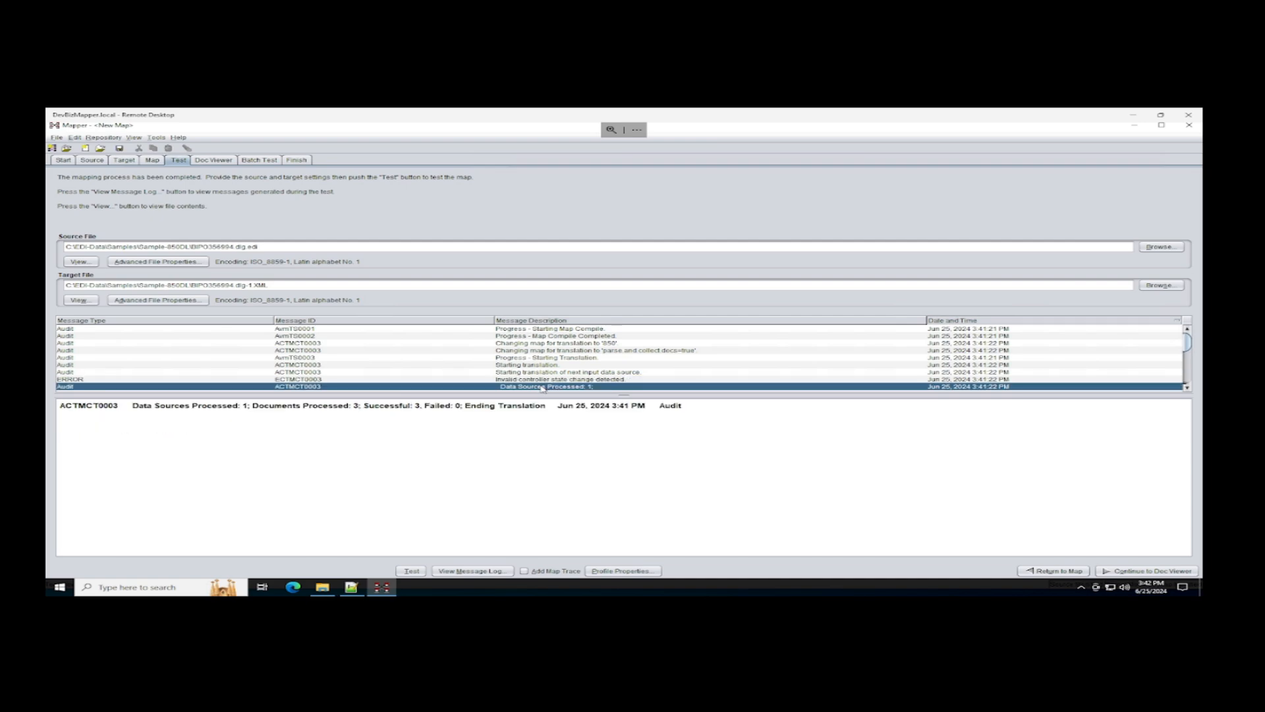
pyautogui.click(550, 379)
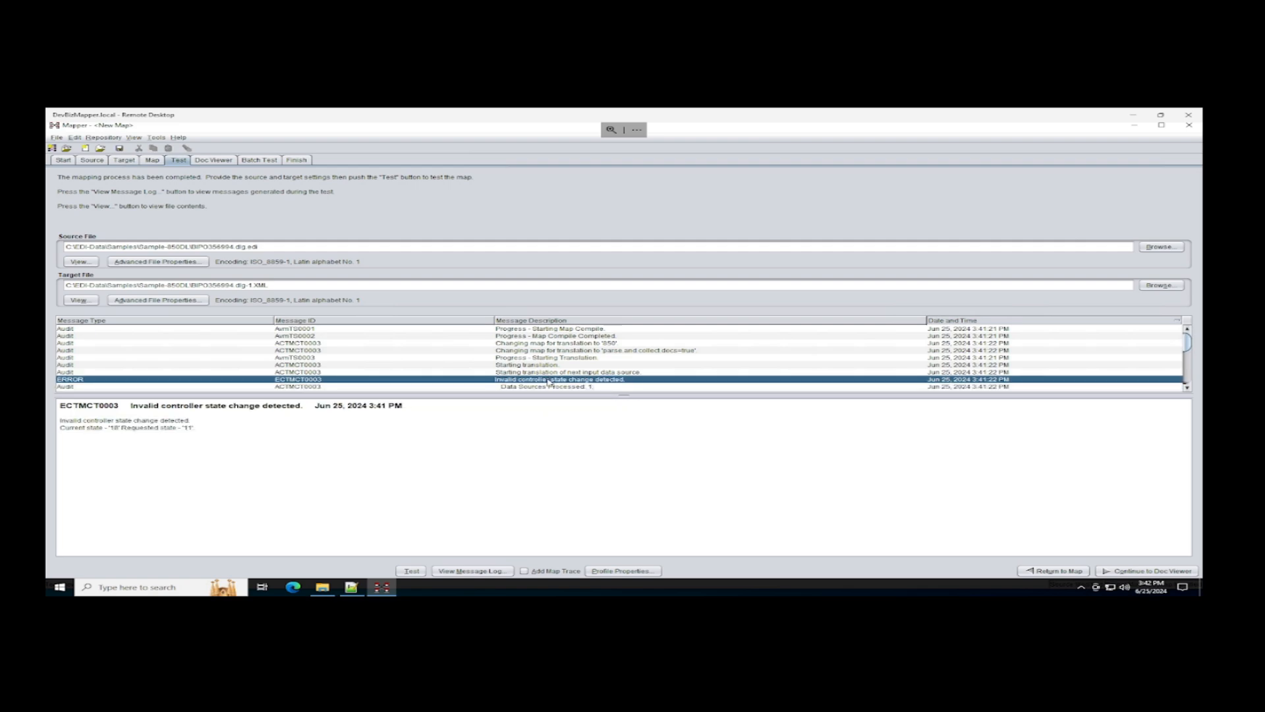
pyautogui.click(558, 373)
# Rerun the map test and open the details of the first LOOP_N9_g004 compliance message
pyautogui.click(412, 570)
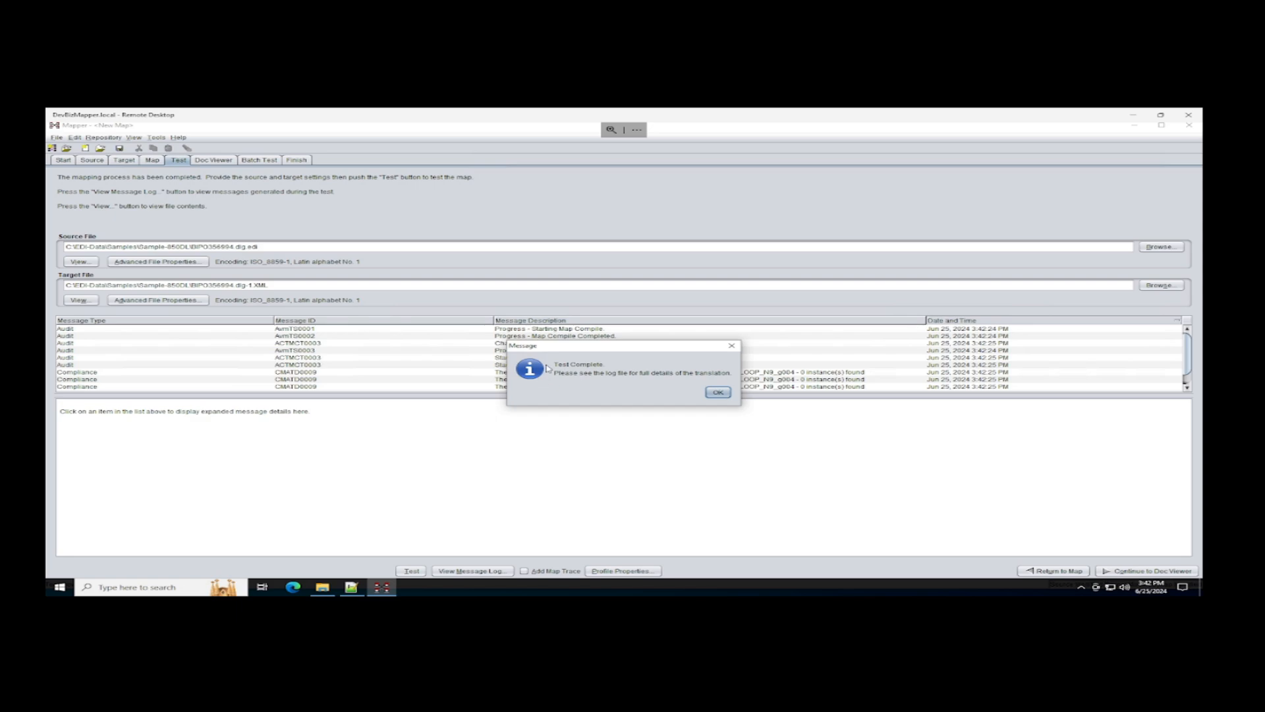
pyautogui.click(718, 392)
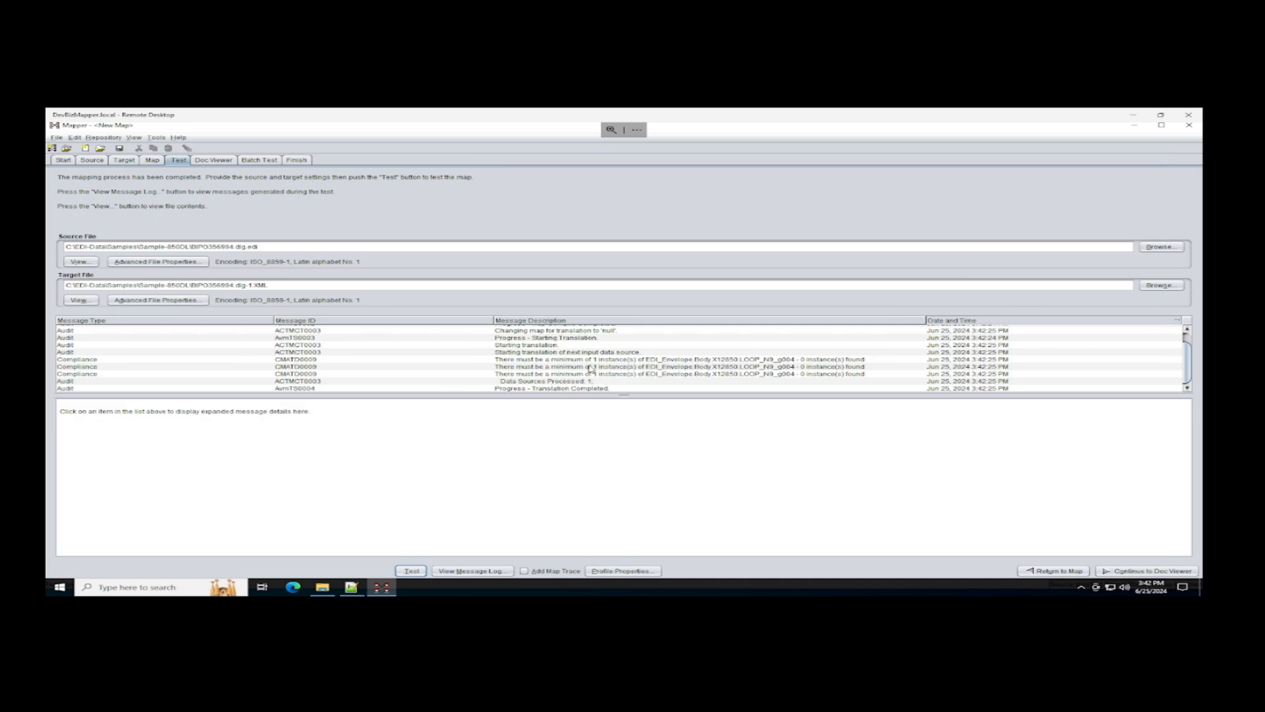
pyautogui.click(660, 359)
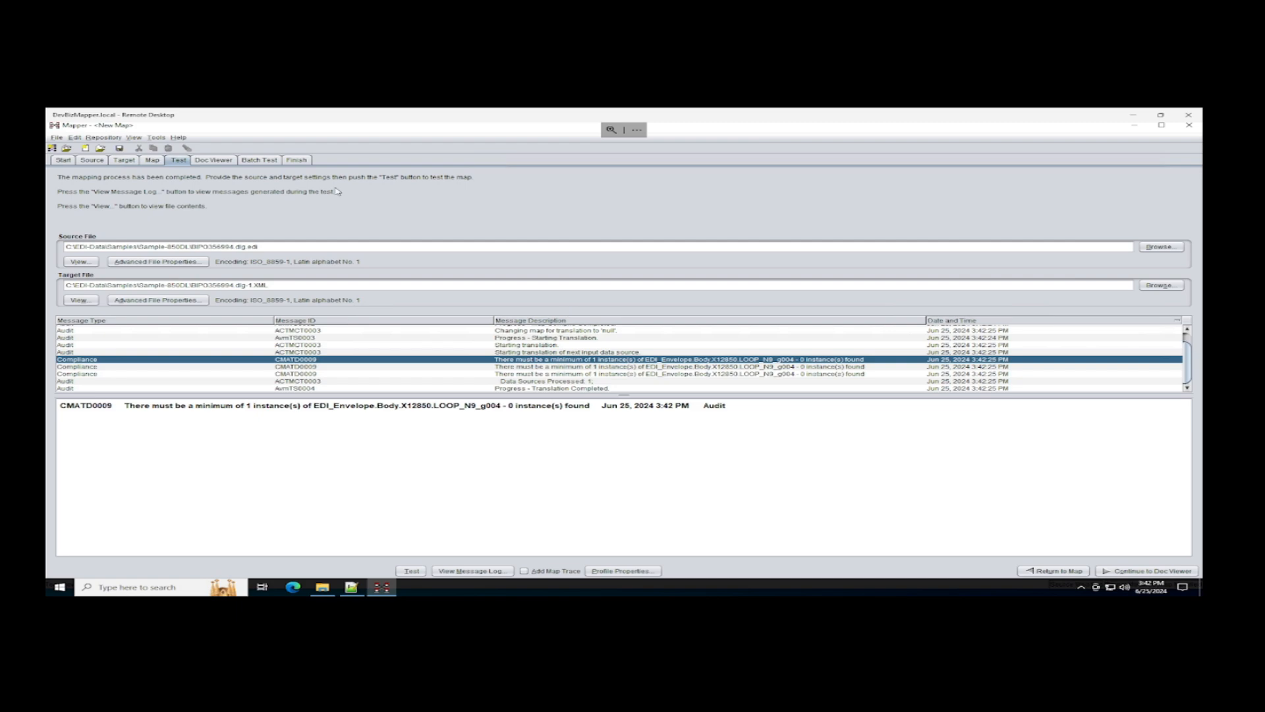
# Set the minimum occurrence of the target element LOOP_N9_g004 to 0
pyautogui.click(125, 160)
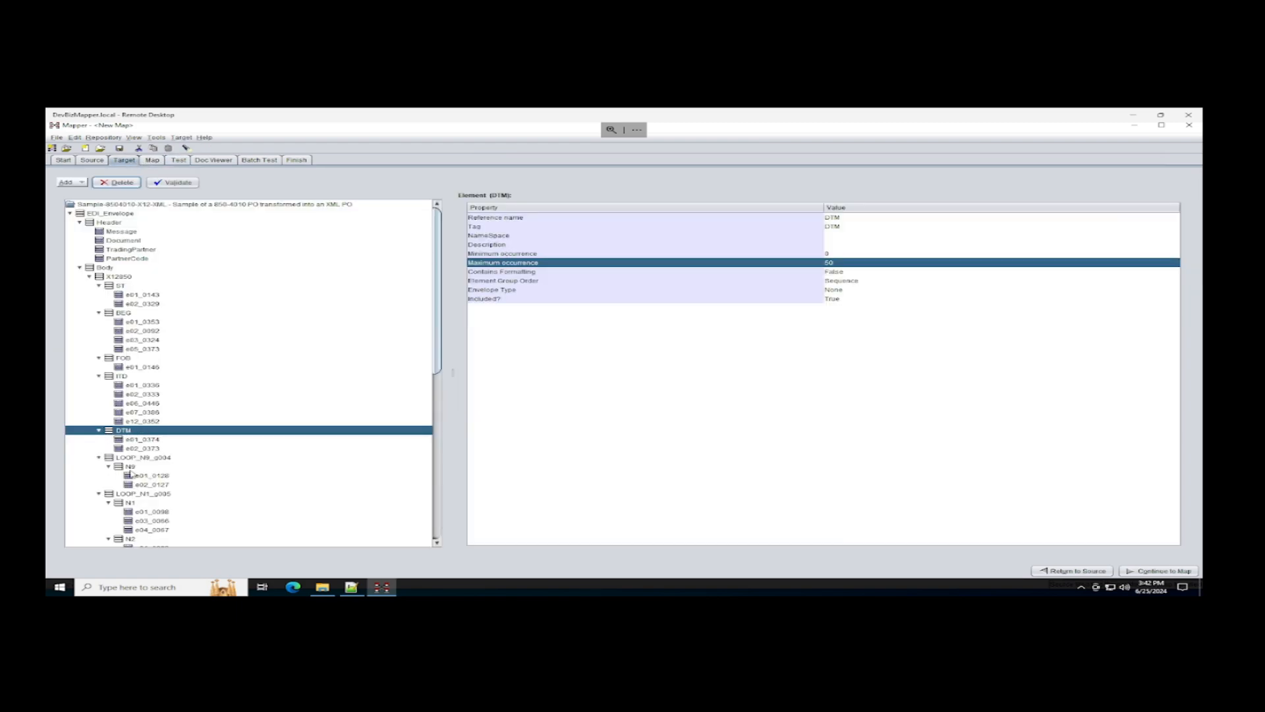
pyautogui.click(130, 469)
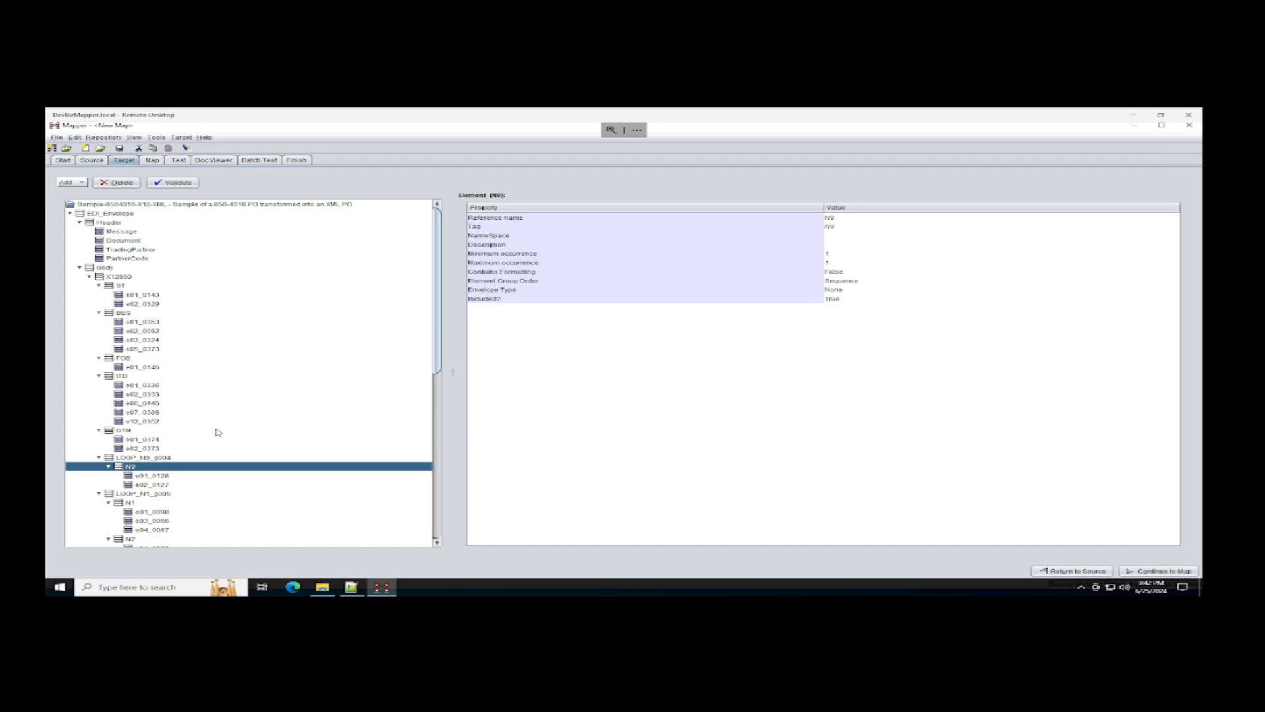
pyautogui.click(162, 459)
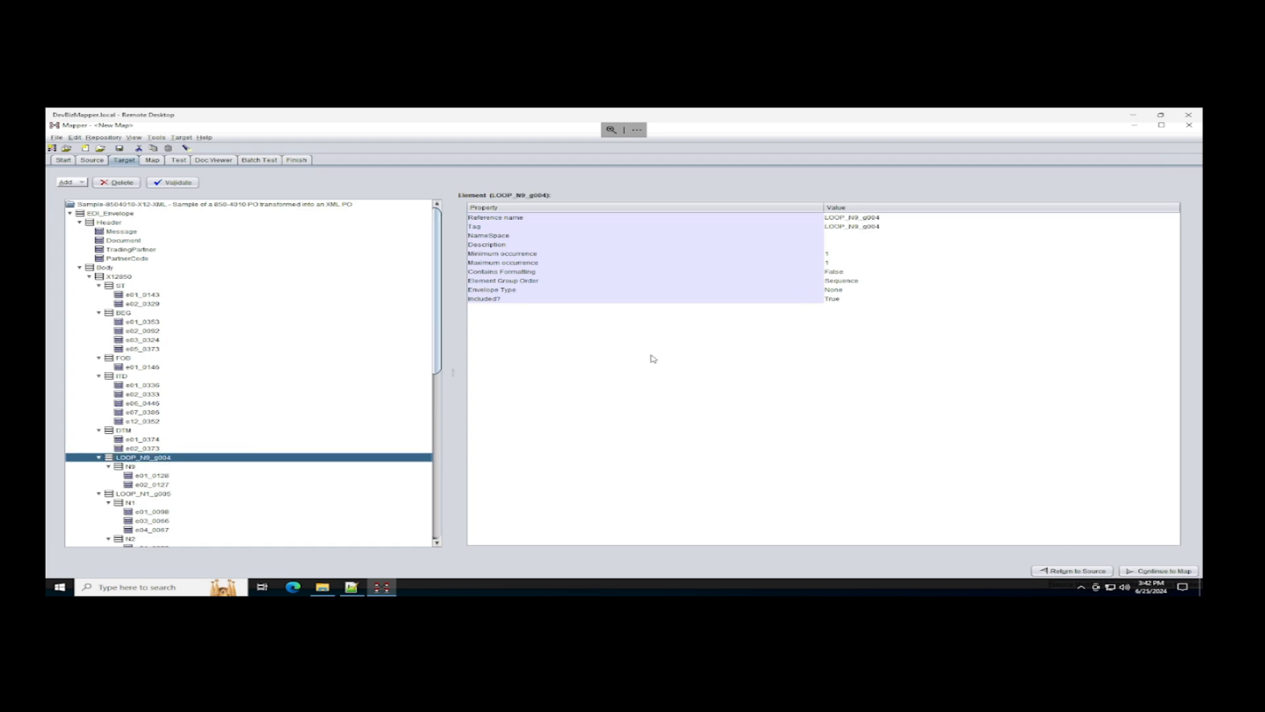
pyautogui.doubleClick(837, 254)
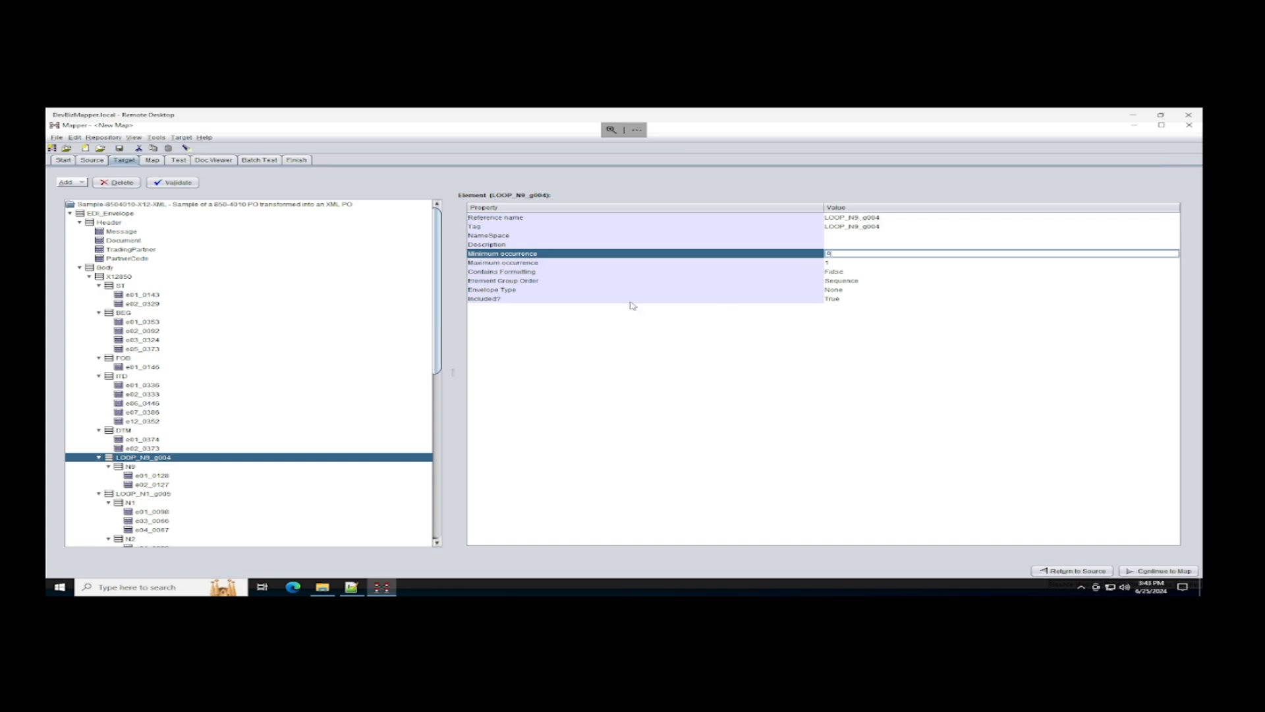
# Set the minimum occurrence of the N9 element under LOOP_N9_g004 to 0 and validate the target
pyautogui.click(139, 469)
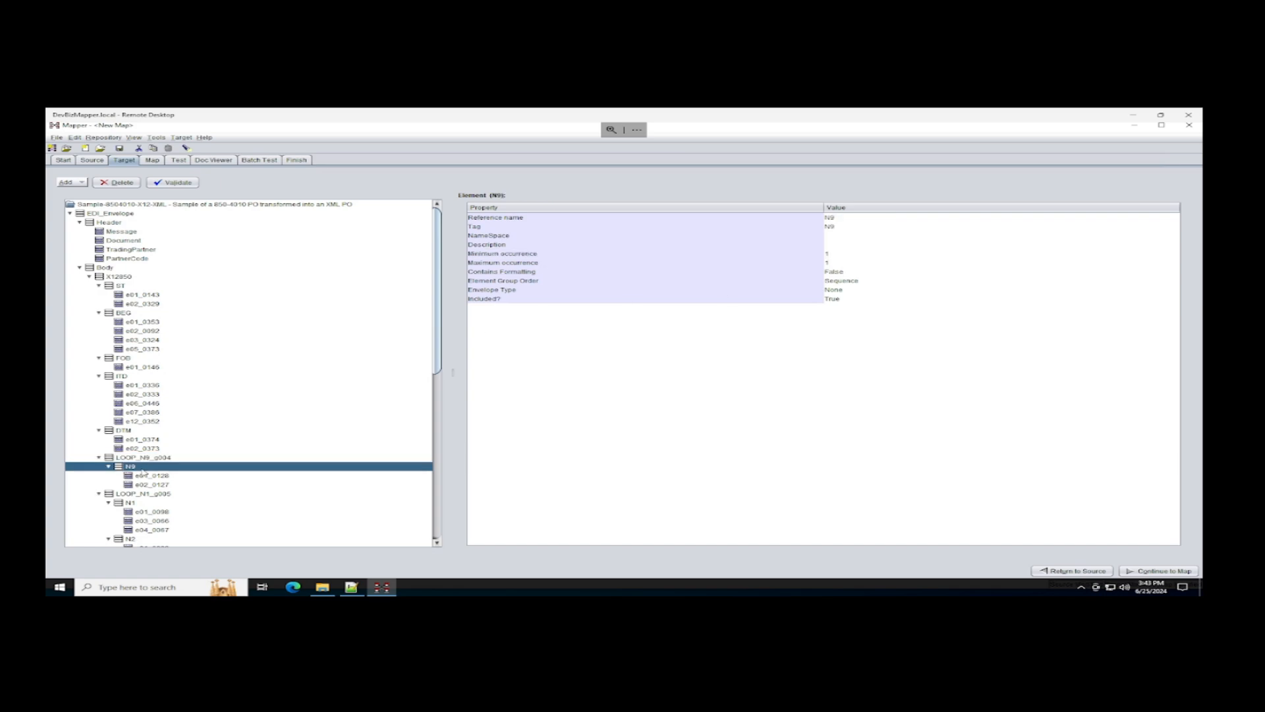
pyautogui.doubleClick(833, 254)
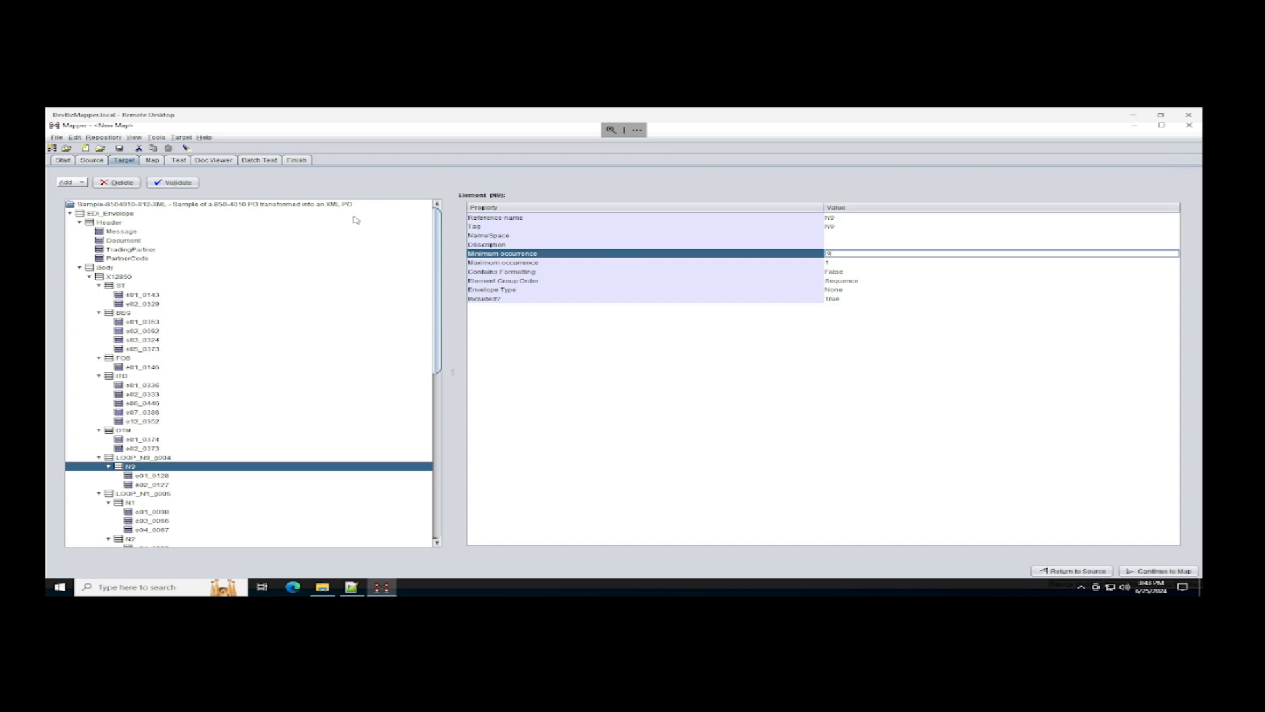
pyautogui.click(174, 183)
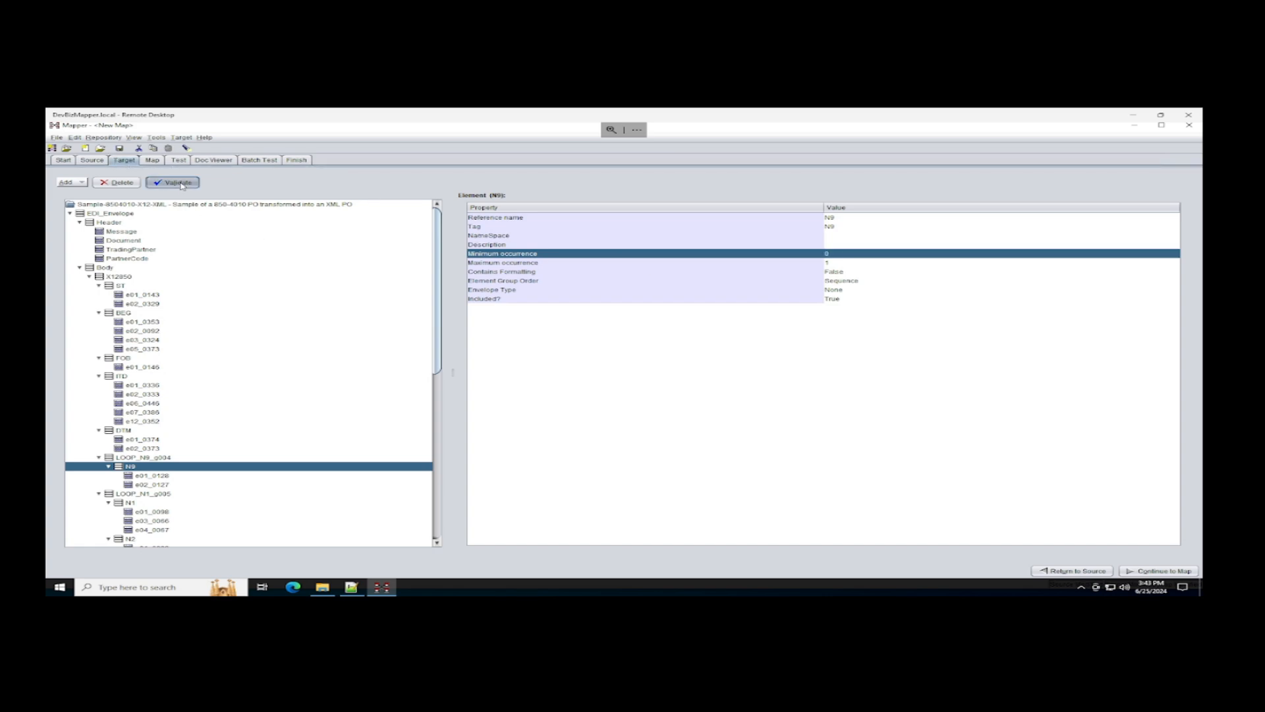
# Dismiss the target validation result and rerun the map test on the sample 850 source file
pyautogui.click(758, 398)
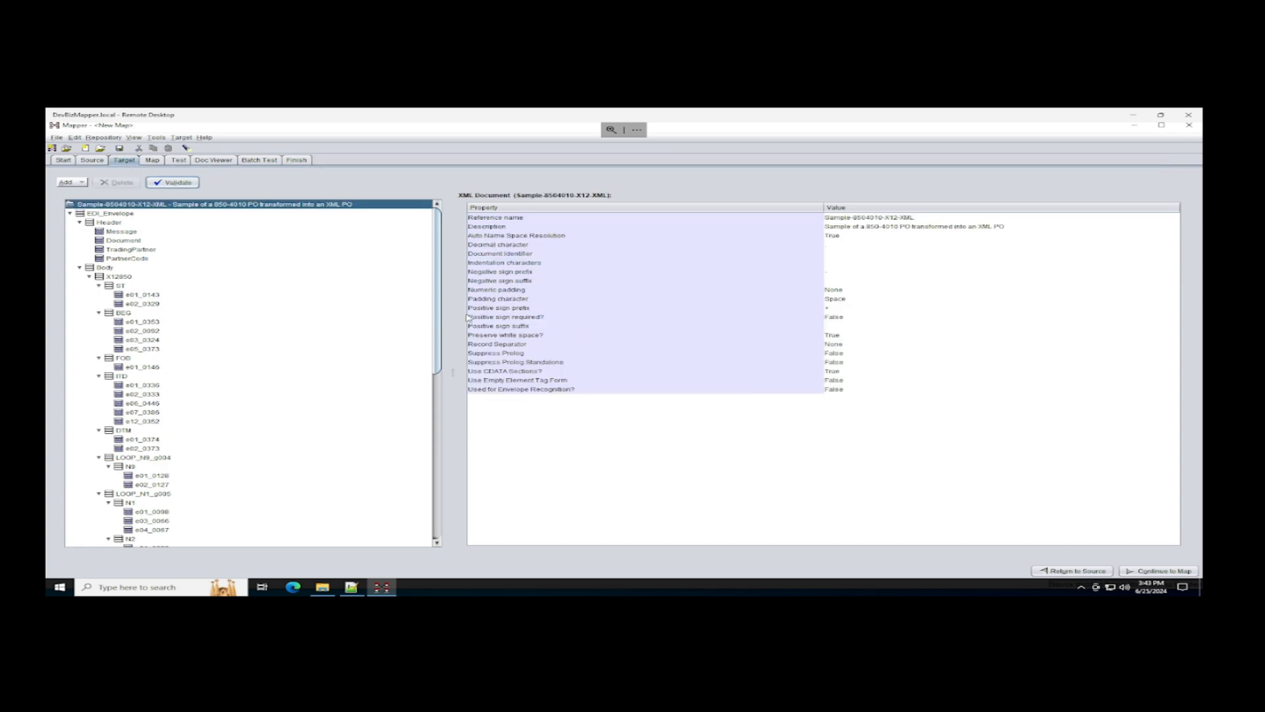
pyautogui.click(178, 160)
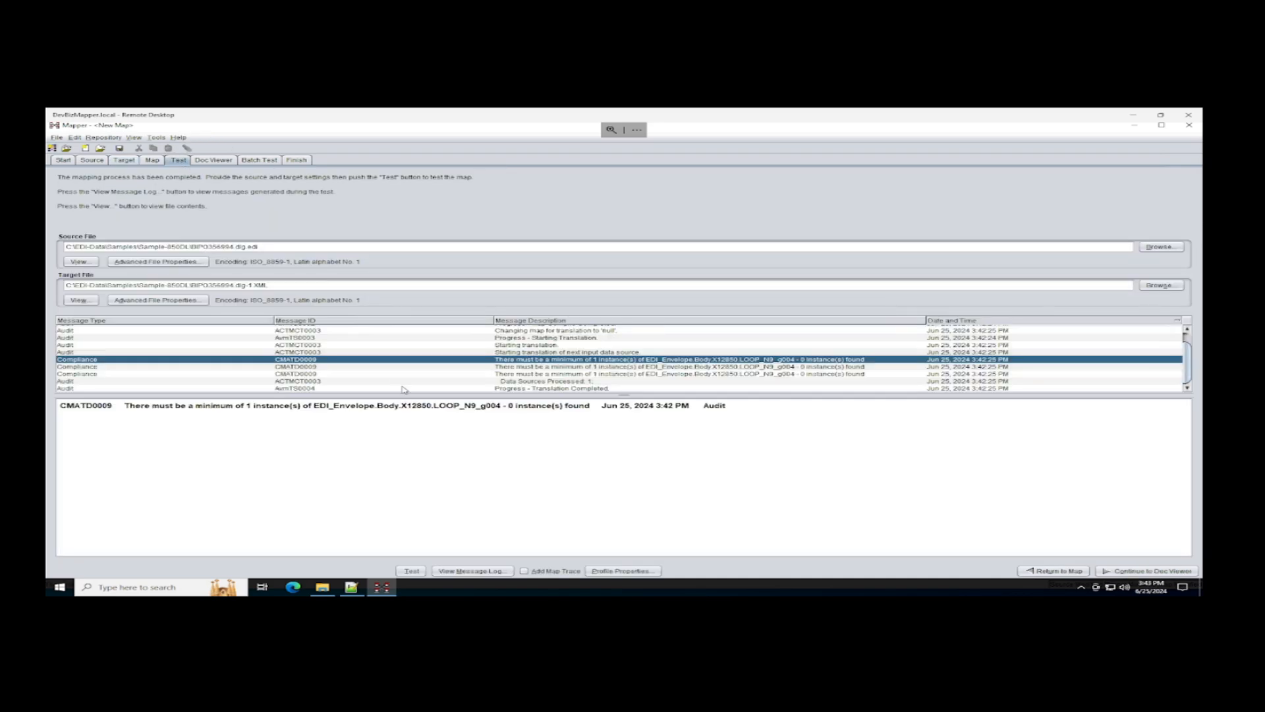
pyautogui.click(413, 571)
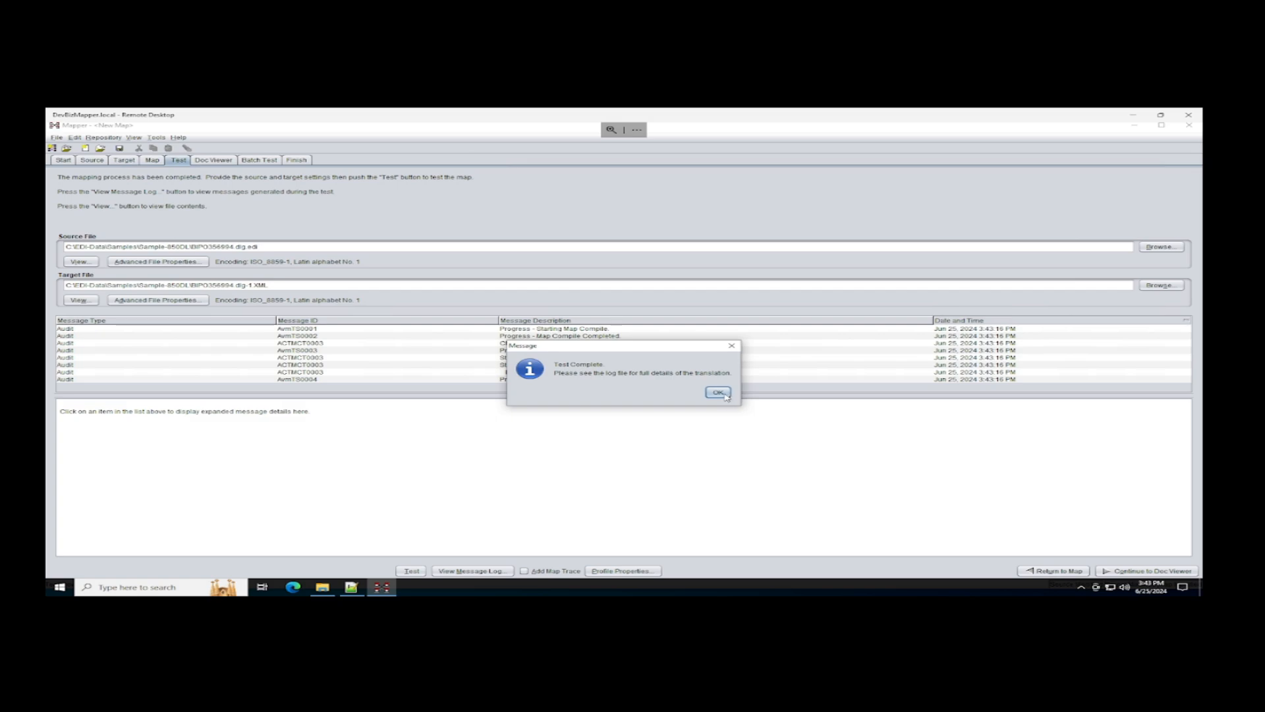
pyautogui.click(719, 393)
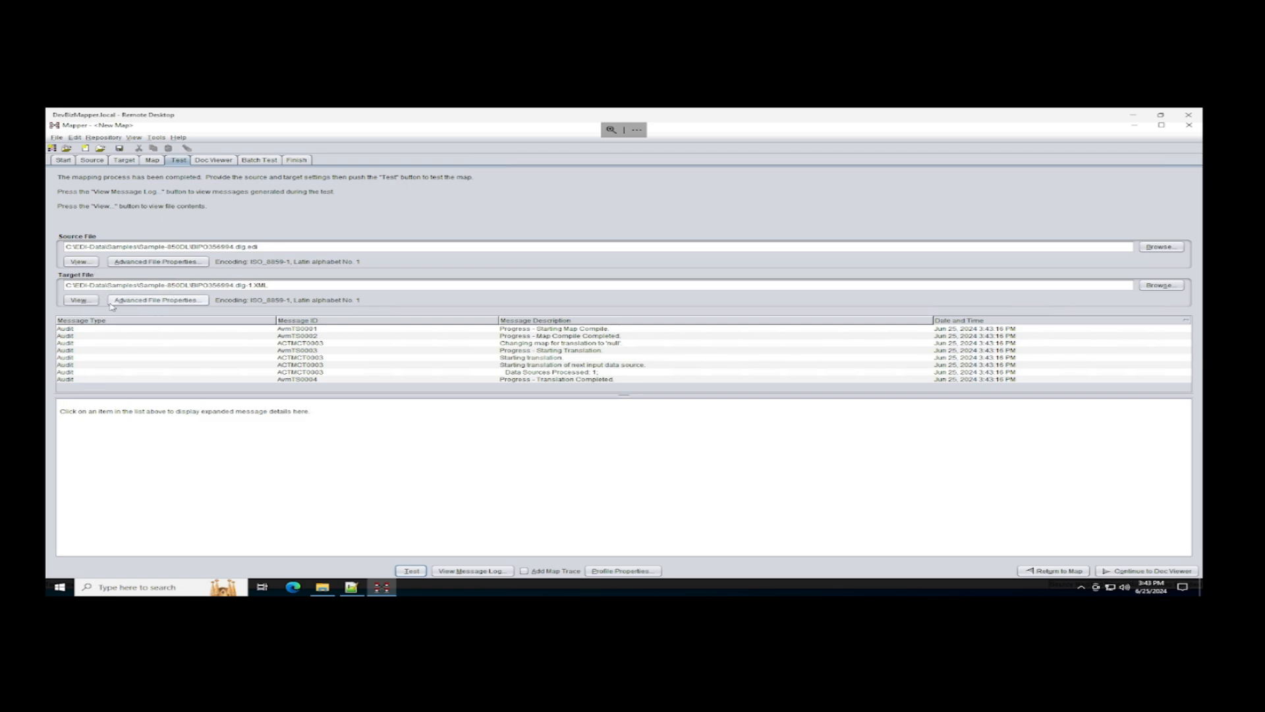
# Review the generated target XML file from the test and compare it with the source EDI file
pyautogui.click(80, 300)
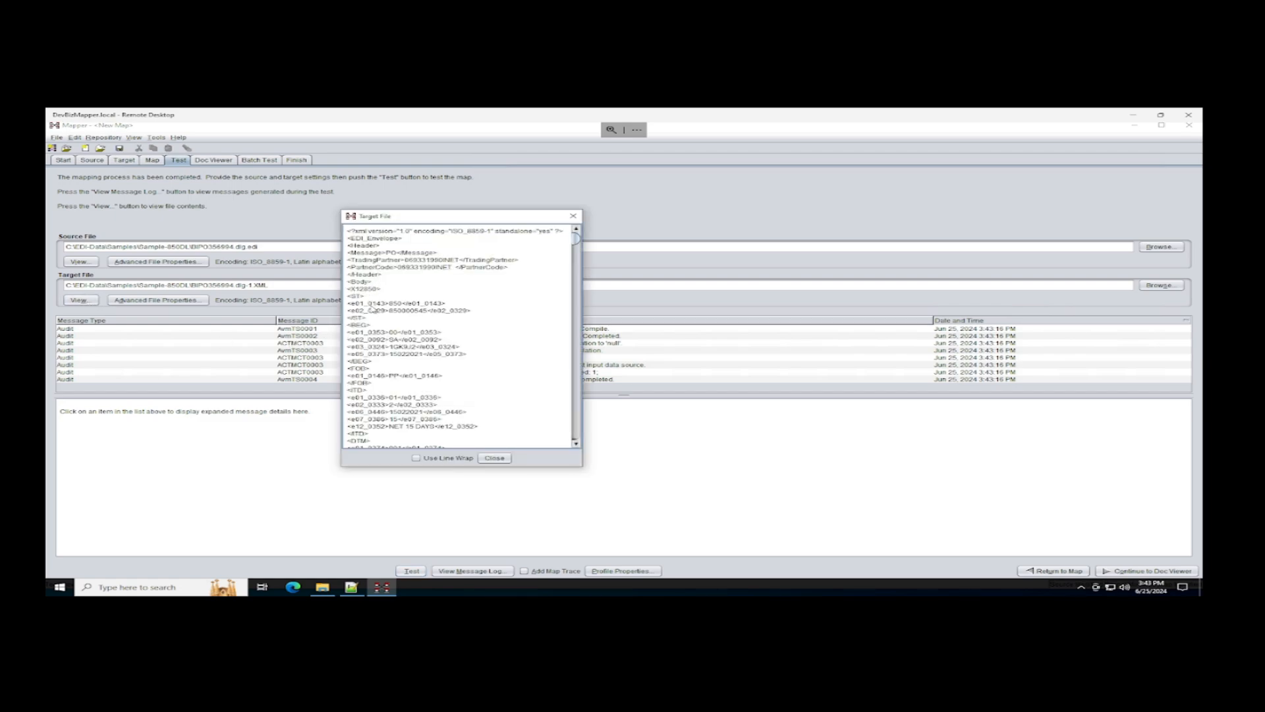
pyautogui.scroll(-2, 439, 428)
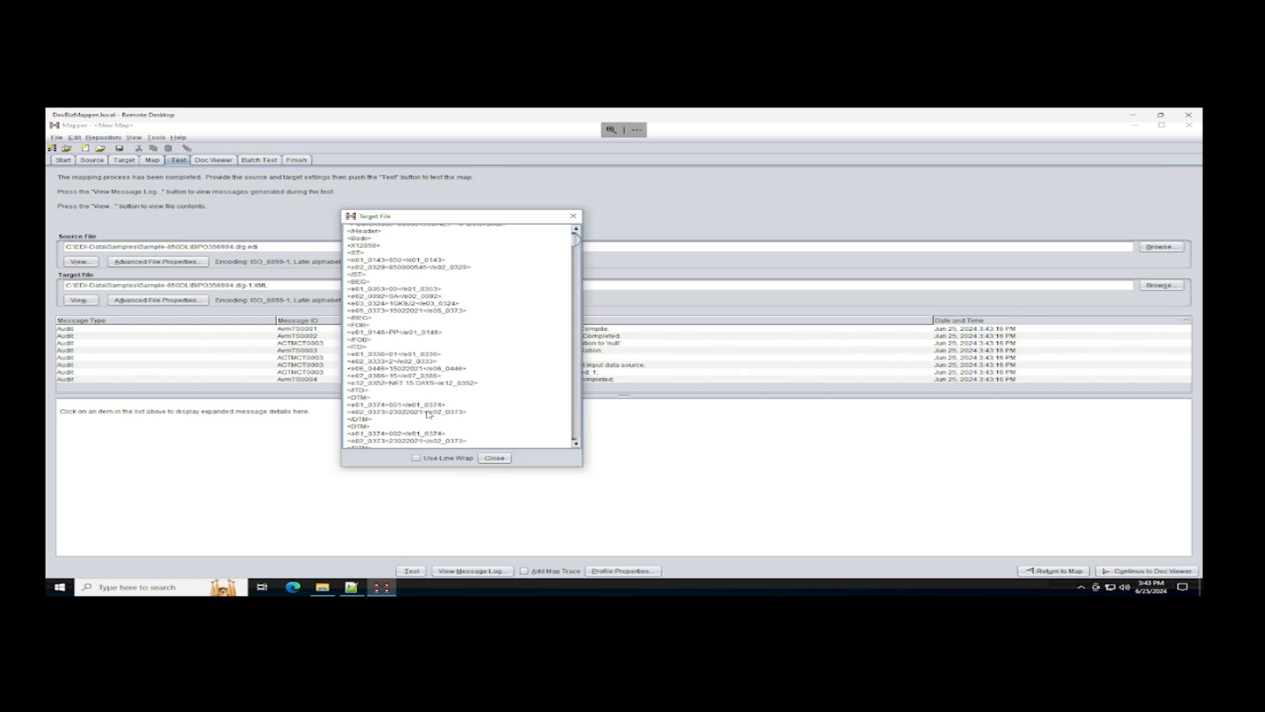
pyautogui.scroll(-10, 429, 414)
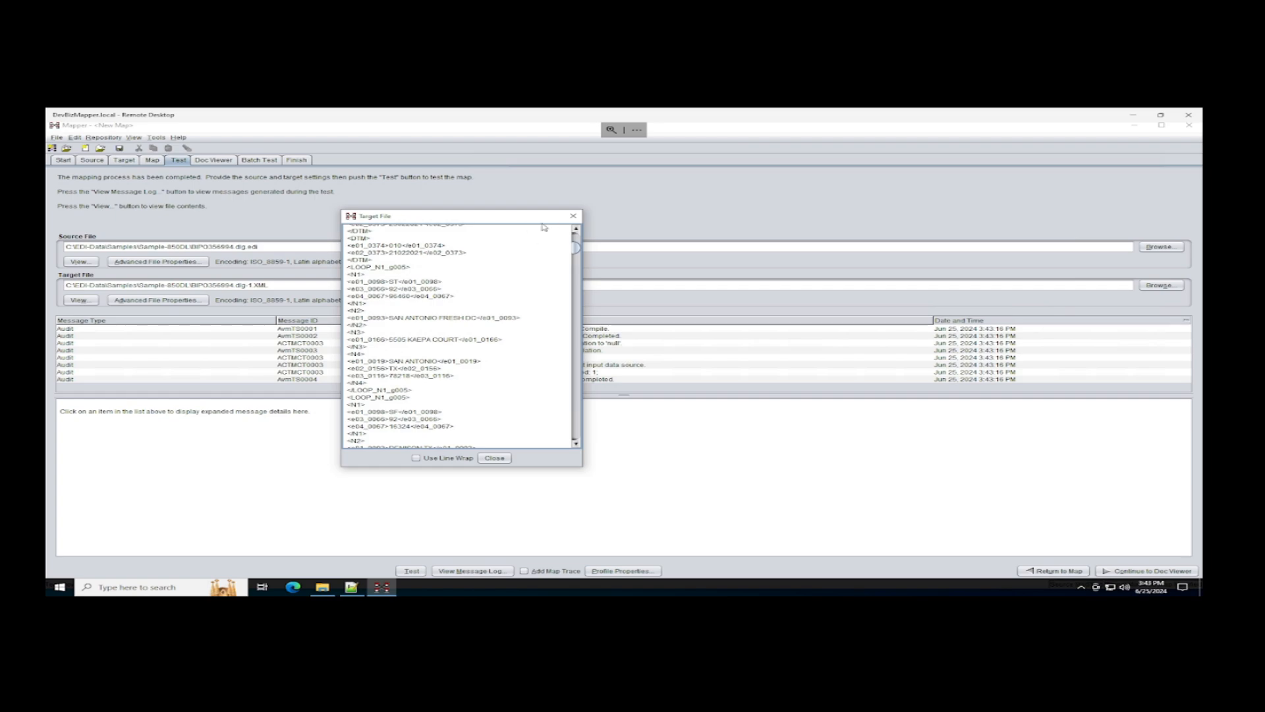
pyautogui.click(574, 216)
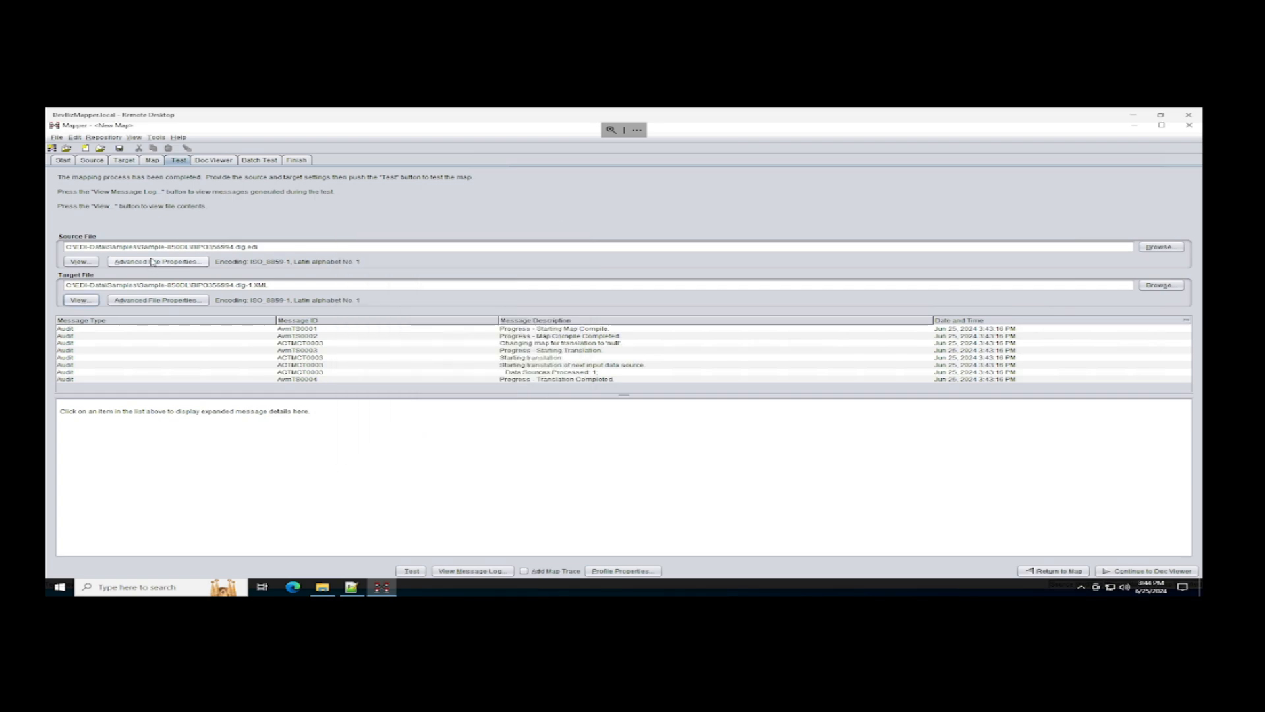
pyautogui.click(80, 262)
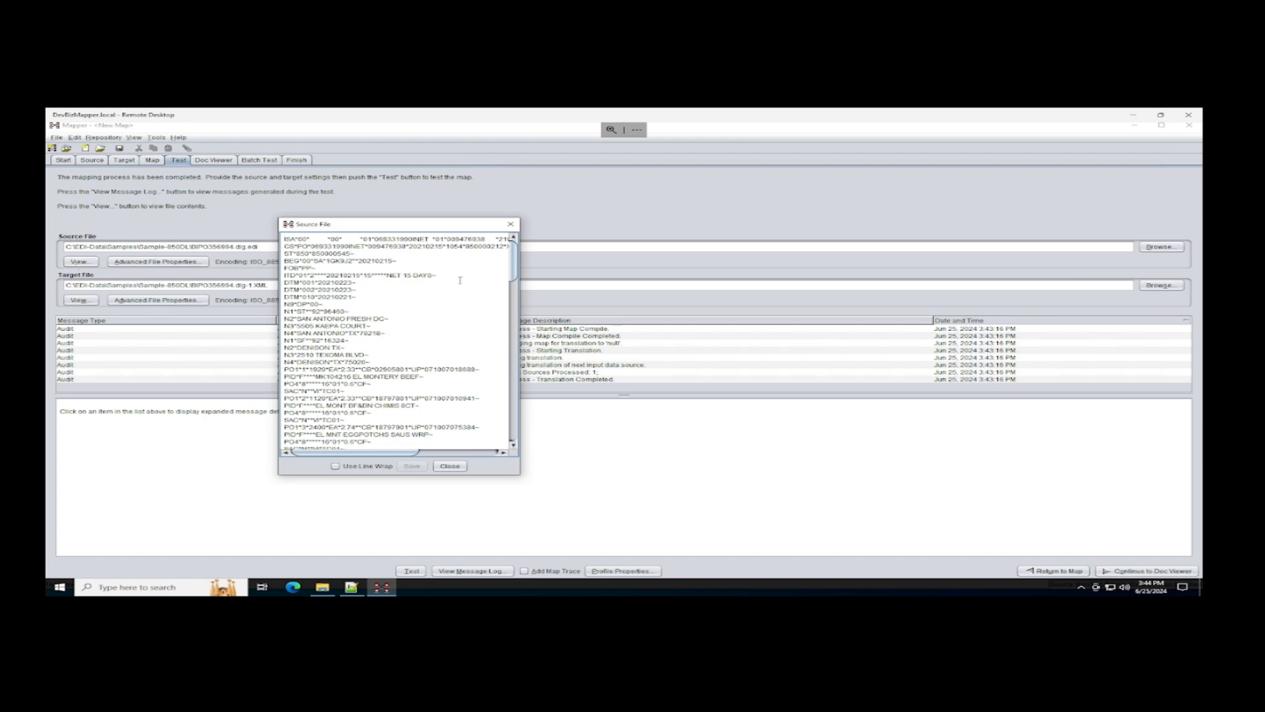
pyautogui.scroll(-8, 460, 280)
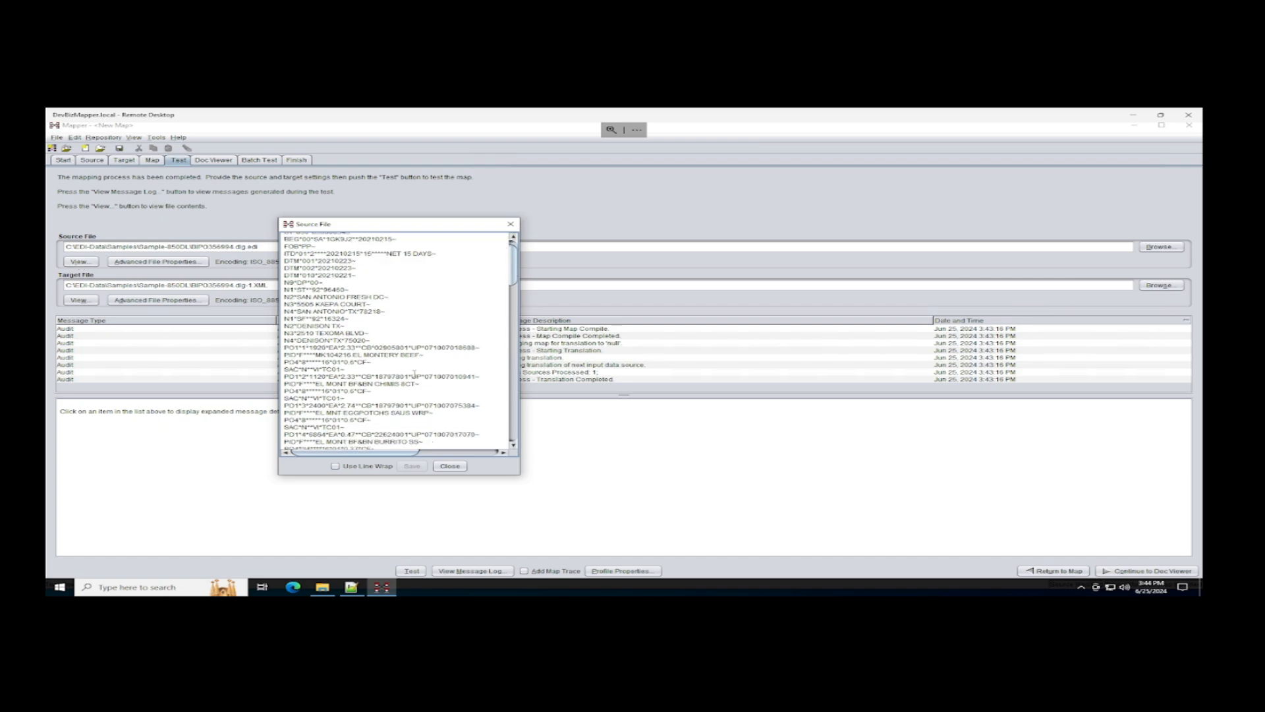
pyautogui.click(511, 225)
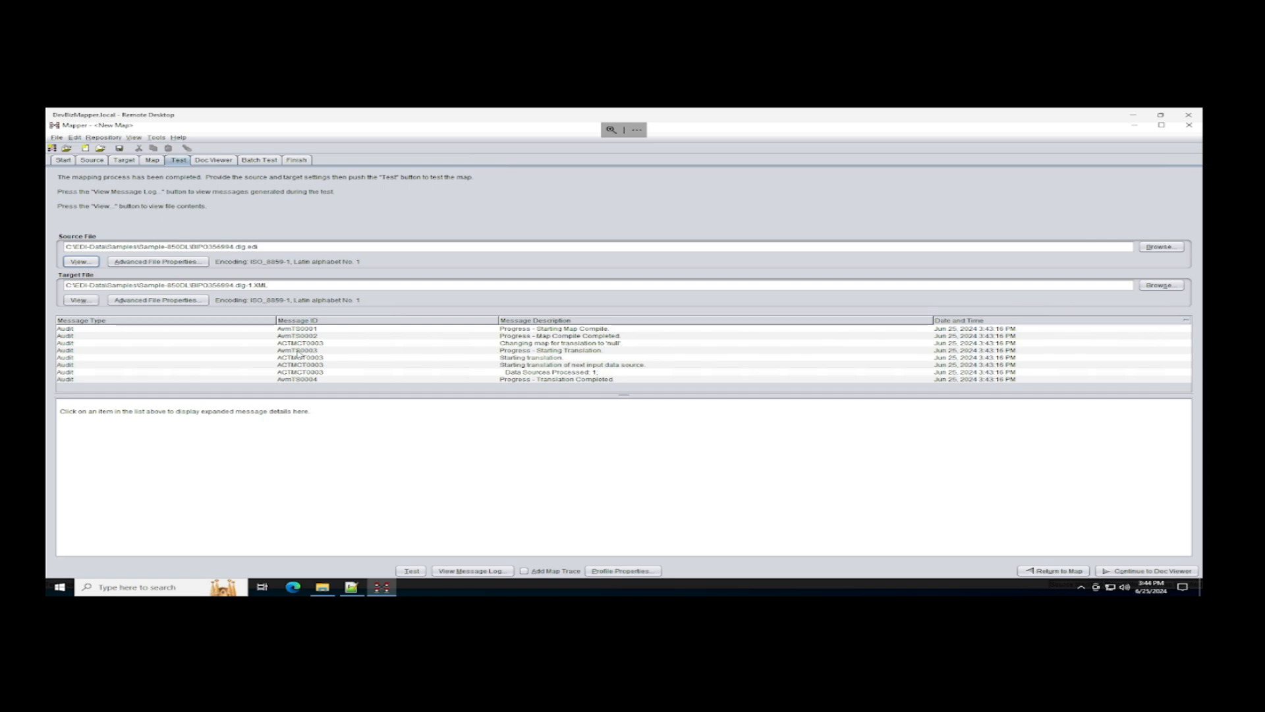
# Inspect the map link from ITD01 Terms Type Code to target element e01_0336 and the surrounding target structure
pyautogui.click(152, 160)
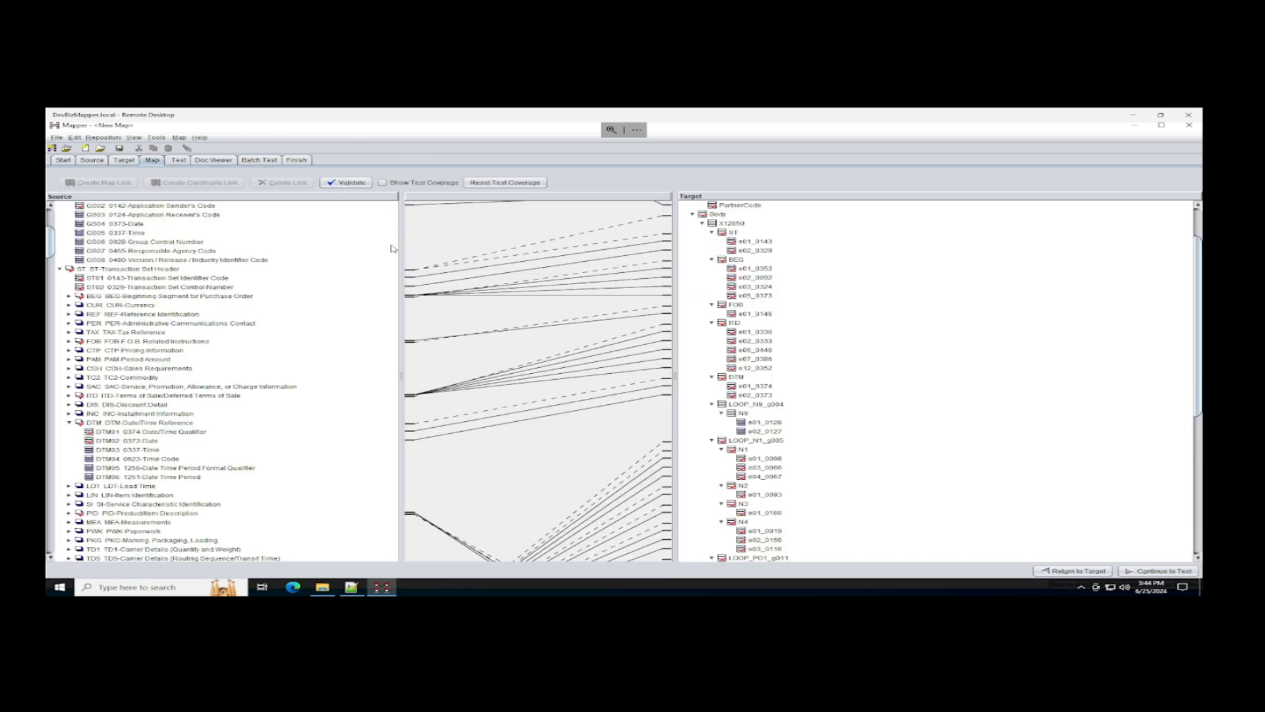
pyautogui.click(645, 340)
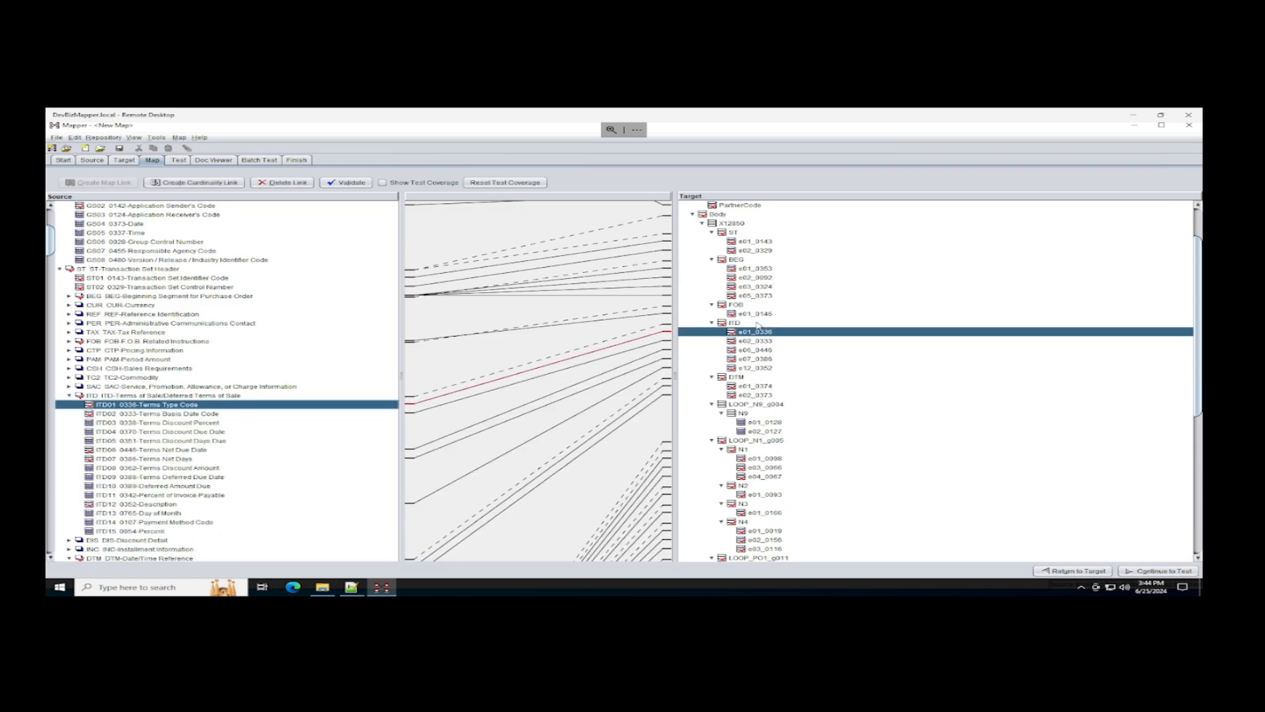
pyautogui.scroll(2, 757, 325)
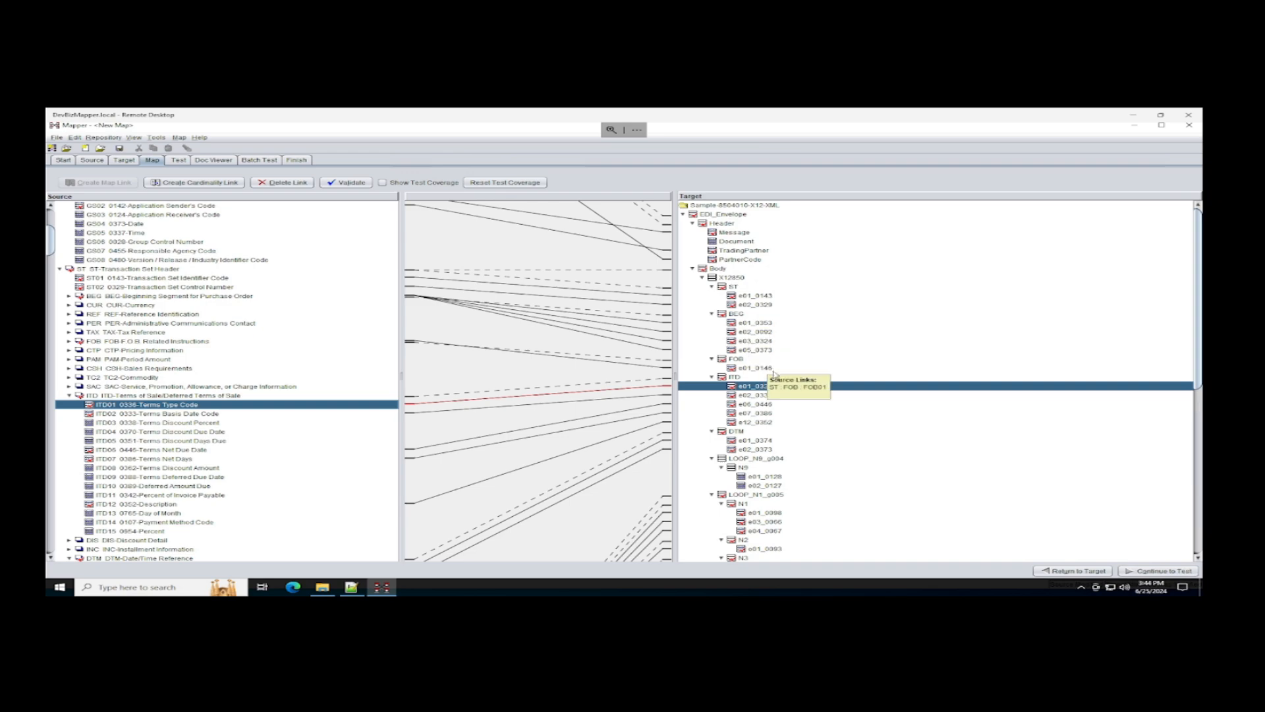
pyautogui.scroll(-1, 753, 259)
pyautogui.scroll(1, 752, 259)
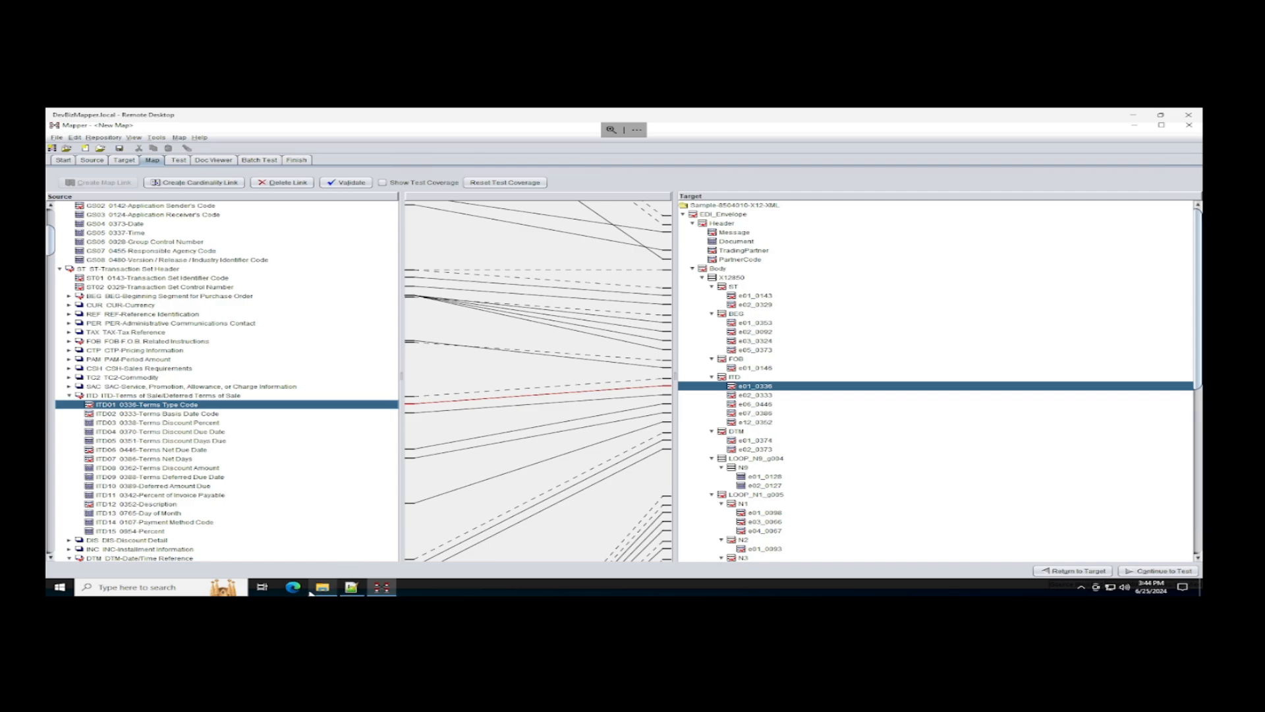
# Open BIPO356994.dlg-1.XML from the Sample-850DL folder in Notepad++, review its segments and loops, and return to the map
pyautogui.click(322, 586)
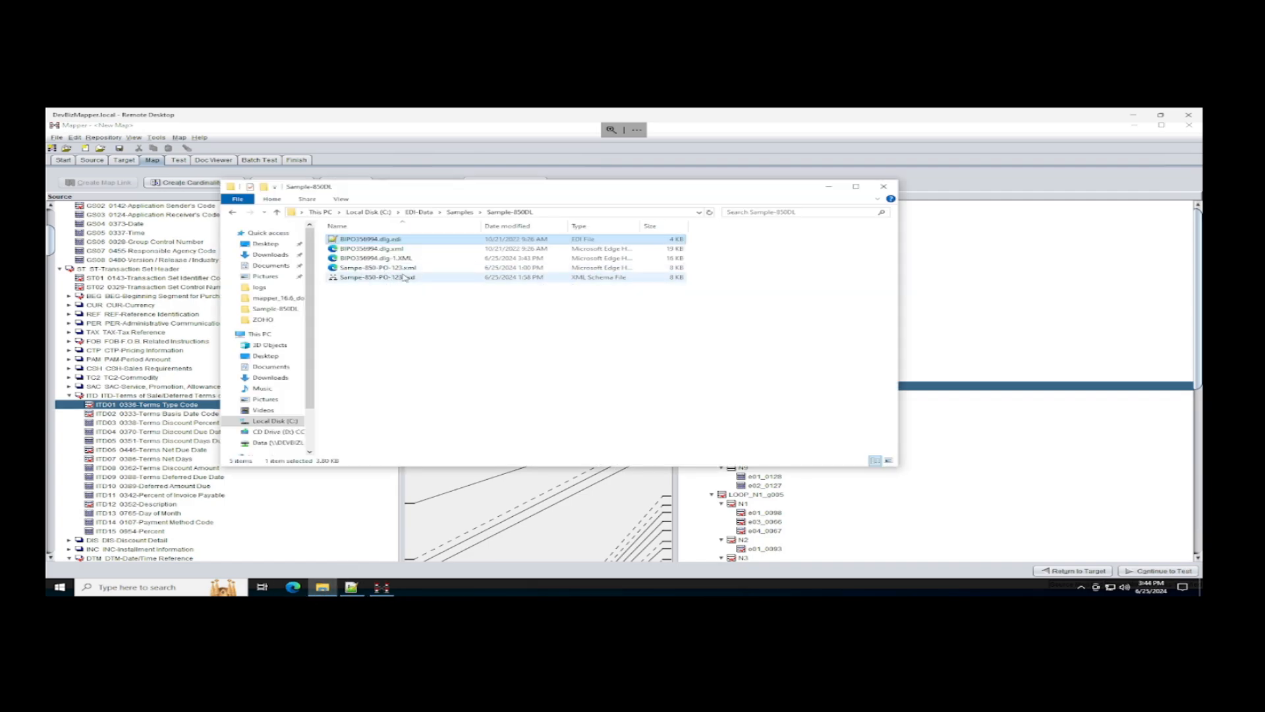
pyautogui.rightClick(399, 259)
pyautogui.click(426, 277)
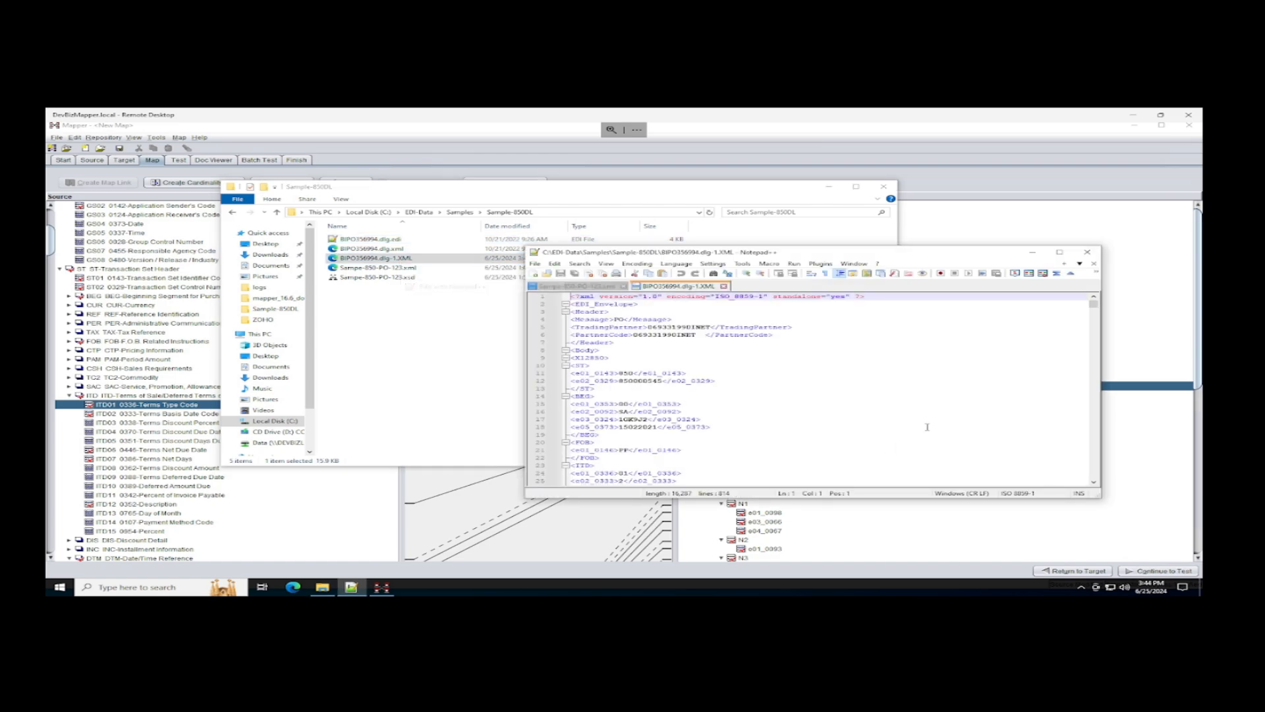
pyautogui.scroll(-12, 713, 355)
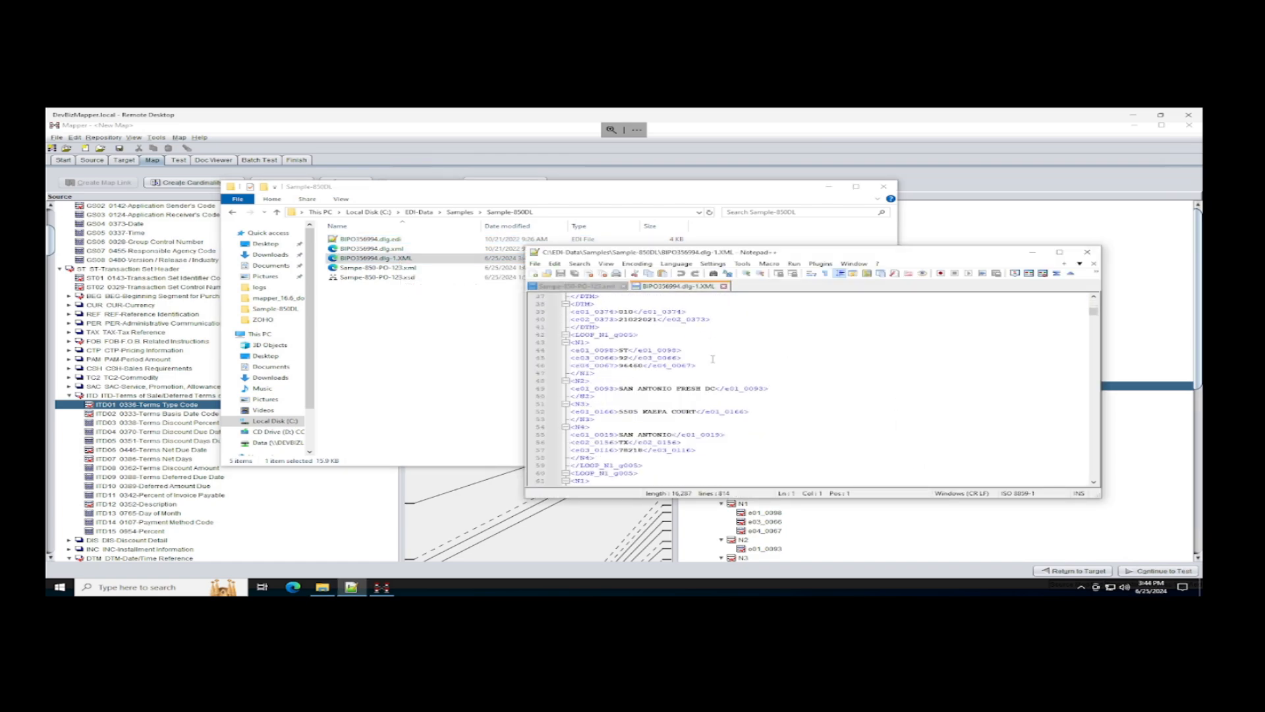
pyautogui.scroll(-1, 713, 360)
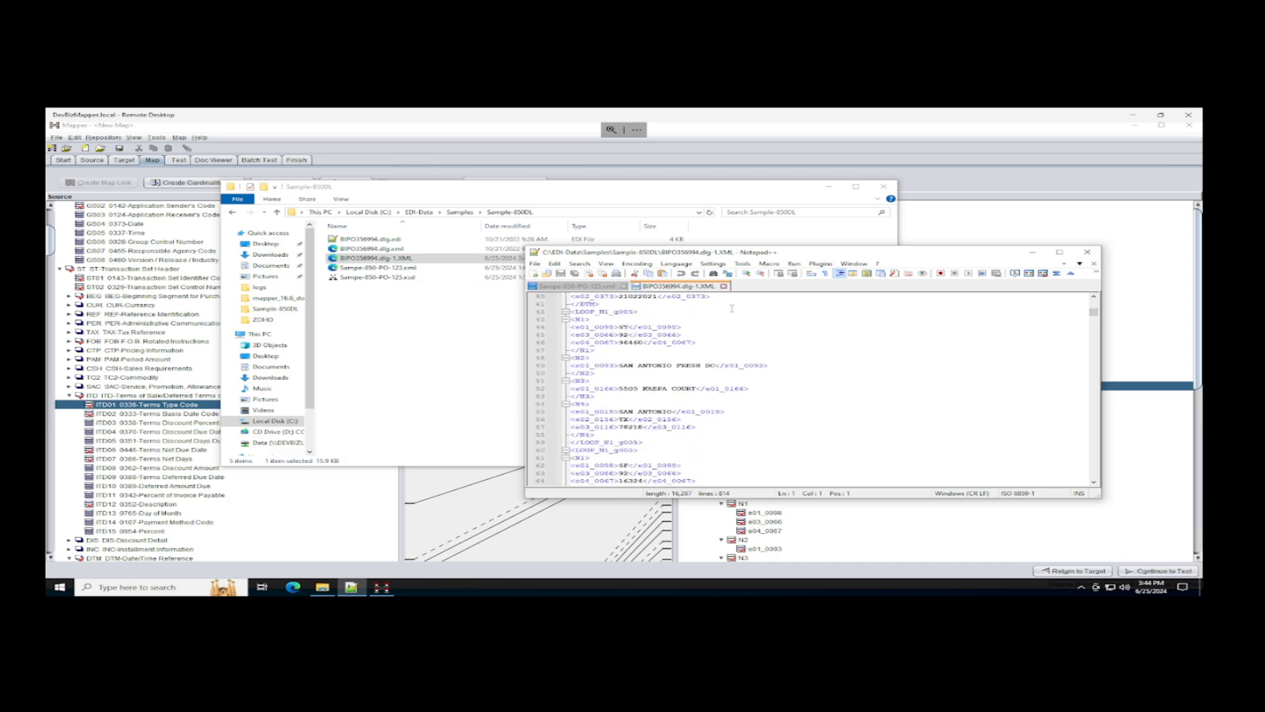
pyautogui.scroll(-20, 694, 336)
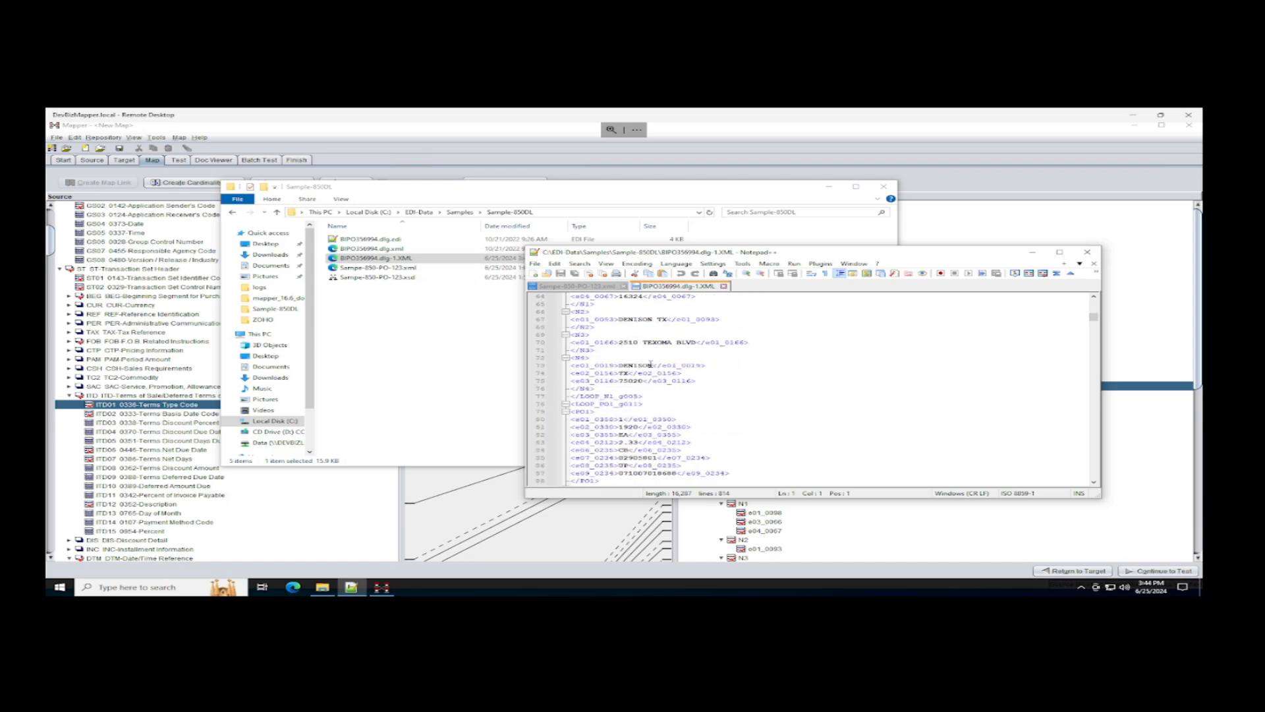
pyautogui.scroll(-20, 642, 363)
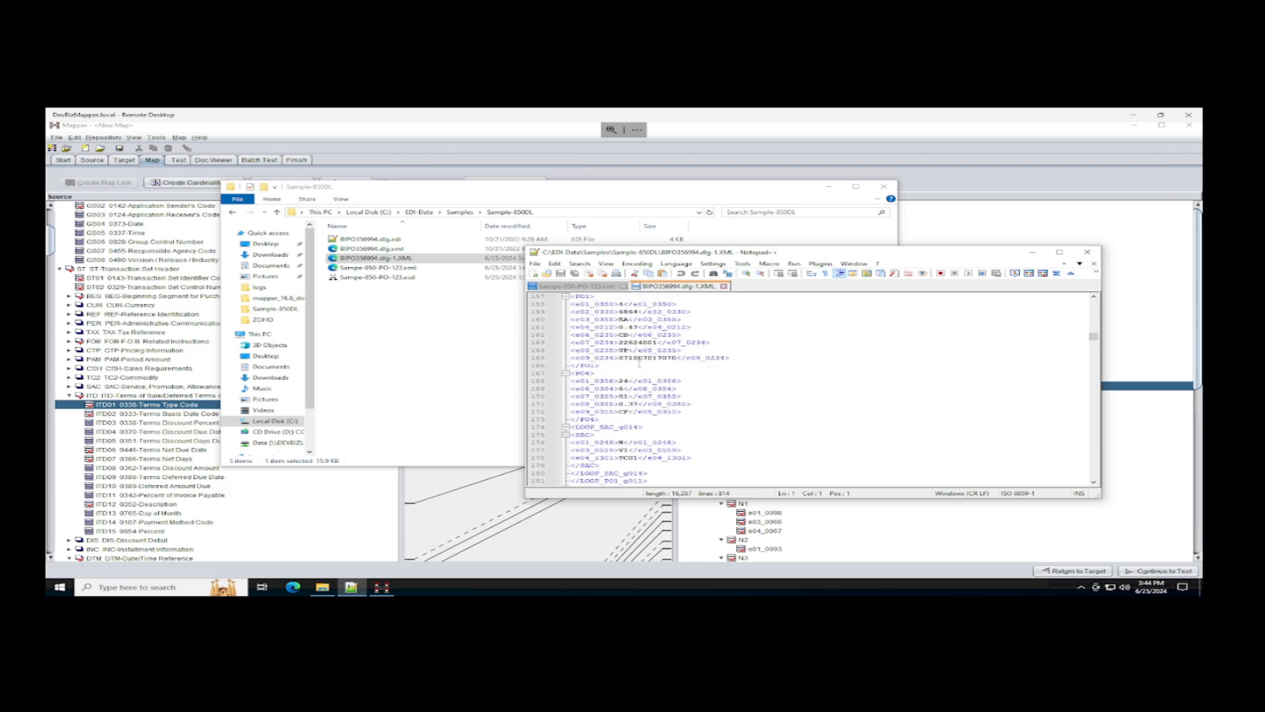
pyautogui.click(1088, 251)
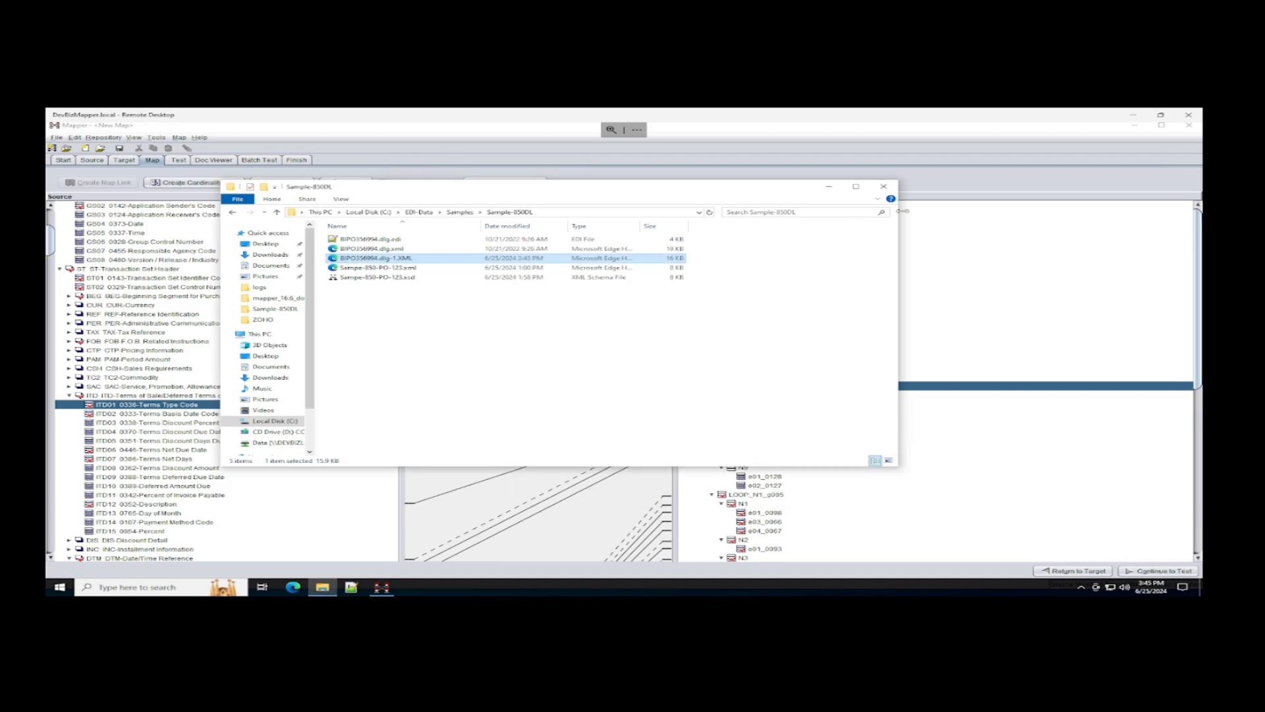
pyautogui.click(829, 188)
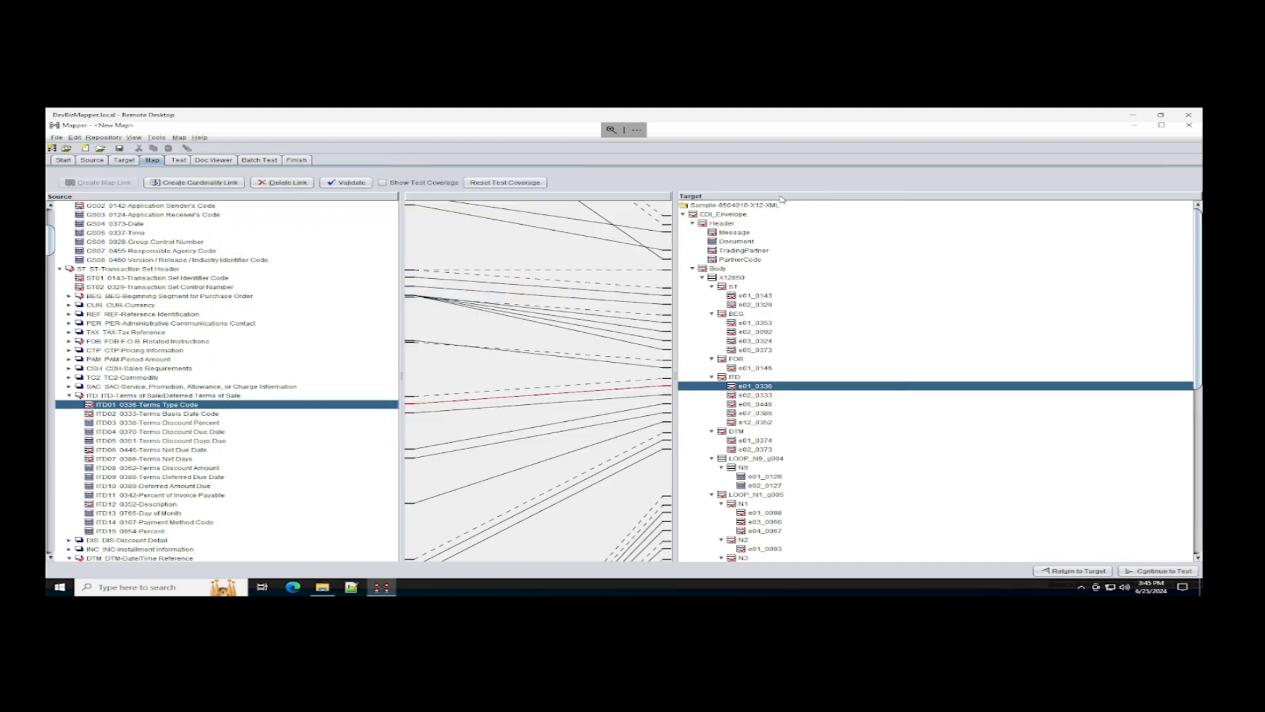